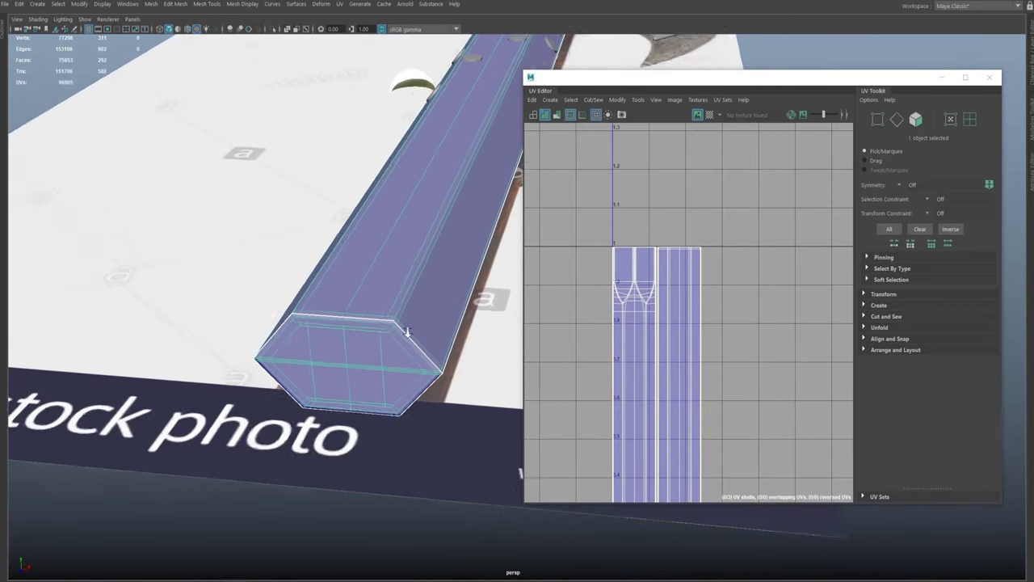
Step: Select the edge loop around the handle's end cap and examine the matching shell borders in the UV layout
click(714, 246)
right_drag(621, 266, 580, 249)
click(332, 322)
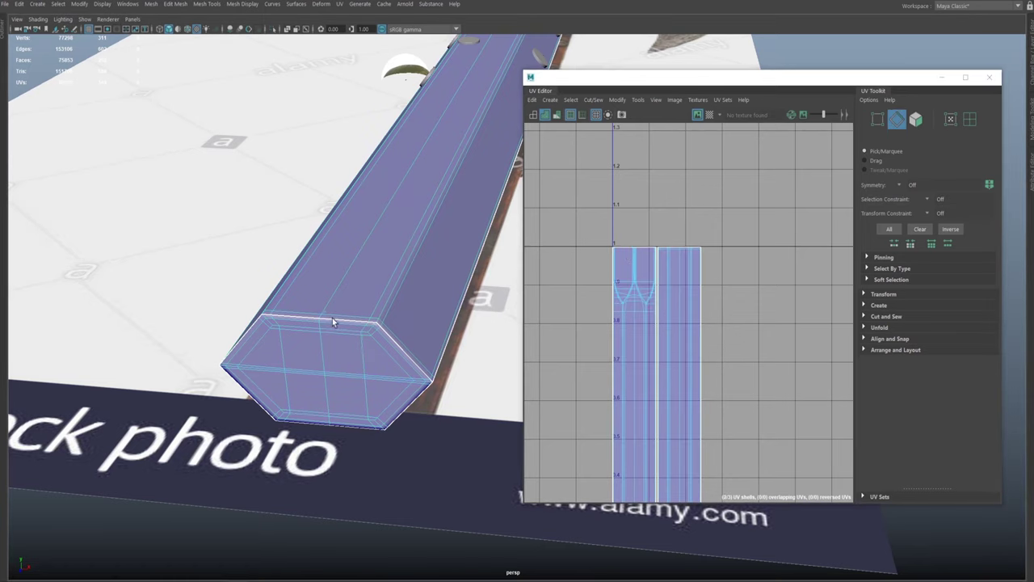
double_click(307, 319)
alt+middle_drag(612, 271, 595, 326)
alt+right_drag(598, 323, 838, 429)
alt+middle_drag(760, 317, 618, 312)
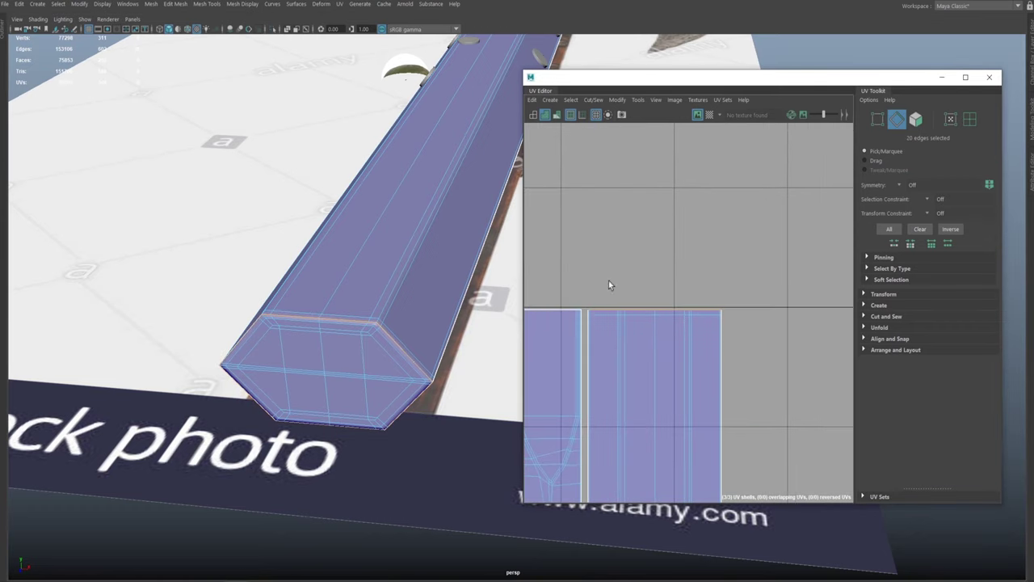
alt+middle_drag(703, 294, 736, 279)
drag(801, 305, 644, 279)
drag(764, 260, 644, 408)
drag(760, 217, 625, 275)
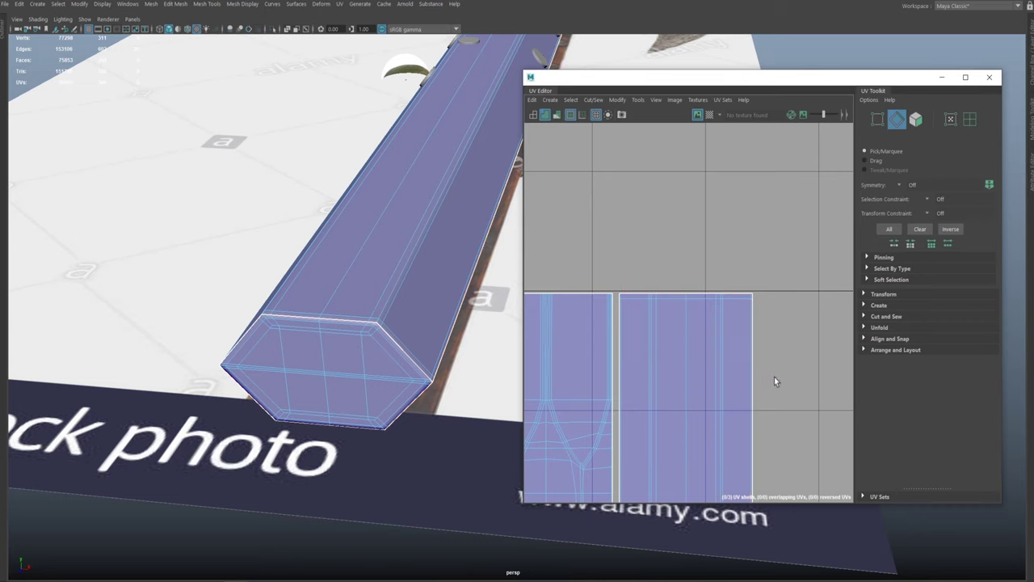
Step: Return the handle to object mode and examine its long side shells and end-cap shell in the UV layout
alt+middle_drag(694, 268, 725, 320)
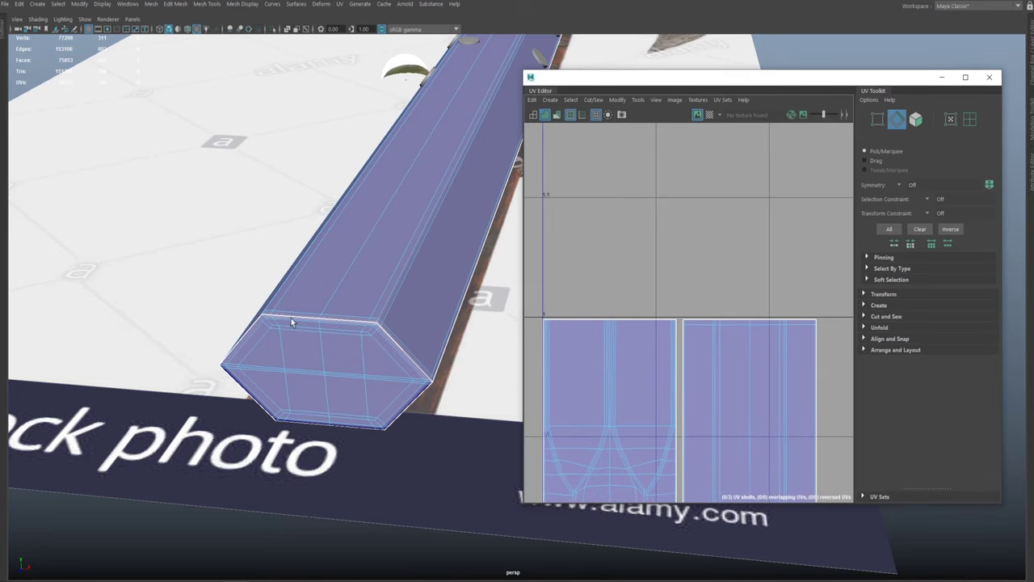
alt+drag(439, 288, 397, 217)
alt+middle_drag(397, 216, 404, 272)
alt+right_drag(403, 273, 356, 233)
alt+drag(356, 234, 412, 280)
alt+right_drag(412, 280, 461, 240)
alt+middle_drag(461, 240, 515, 245)
right_drag(416, 289, 456, 271)
alt+right_drag(718, 335, 608, 273)
alt+middle_drag(694, 318, 703, 161)
alt+right_drag(681, 367, 610, 331)
alt+middle_drag(665, 315, 671, 207)
alt+right_drag(675, 340, 640, 325)
alt+middle_drag(692, 300, 655, 310)
alt+right_drag(638, 299, 683, 275)
alt+middle_drag(683, 308, 697, 270)
alt+drag(442, 257, 418, 304)
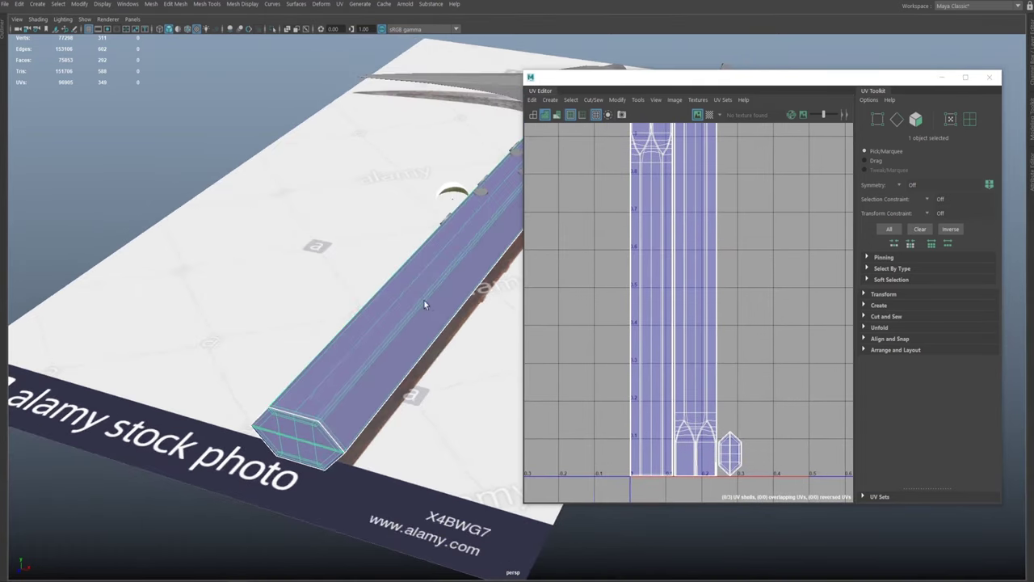
Step: Open the Cylindrical Mapping options for the selected handle
right_click(421, 290)
right_drag(419, 288, 466, 276)
shift+right_click(426, 288)
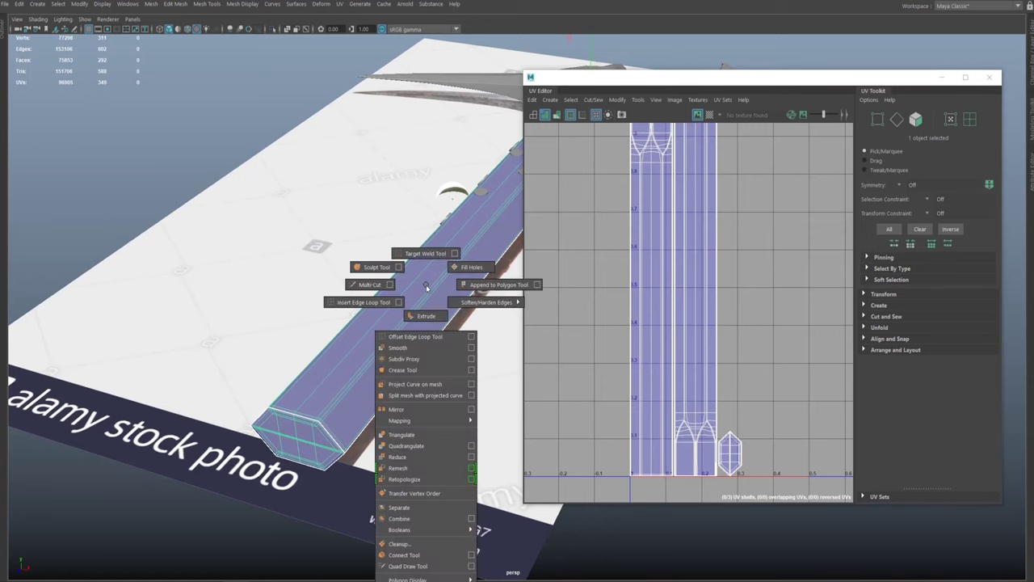
shift+right_click(426, 284)
key(space)
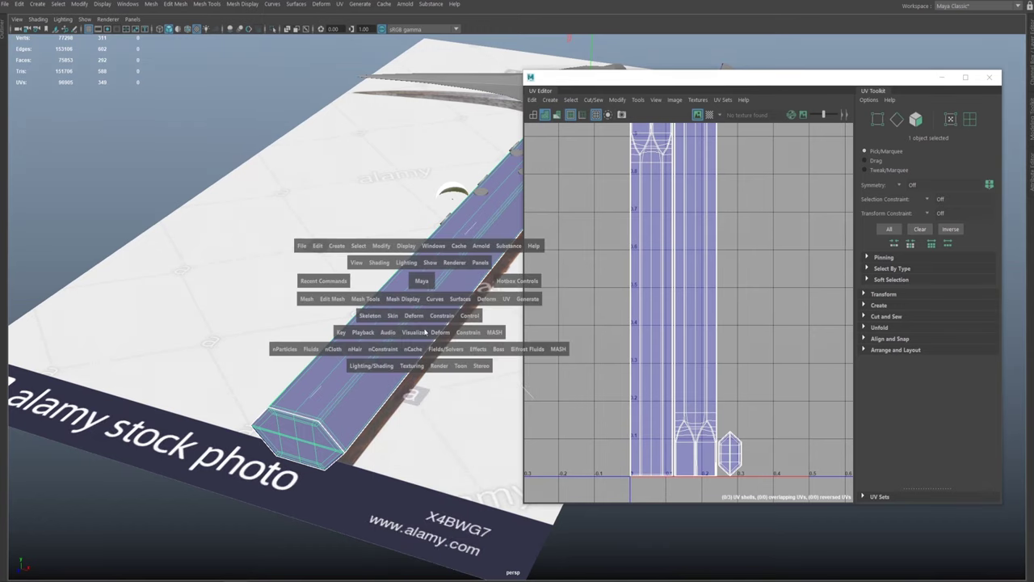
click(509, 300)
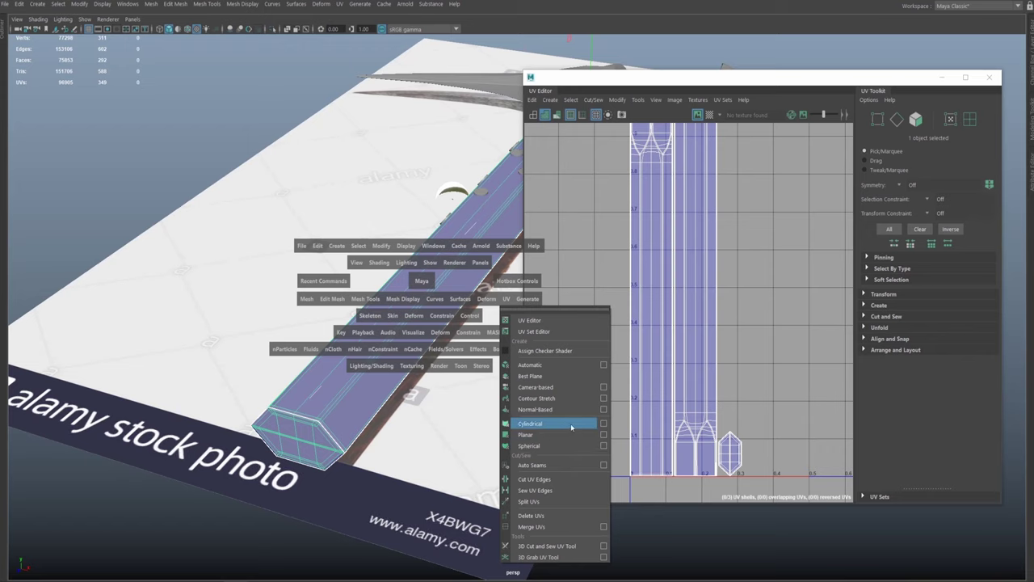
click(603, 424)
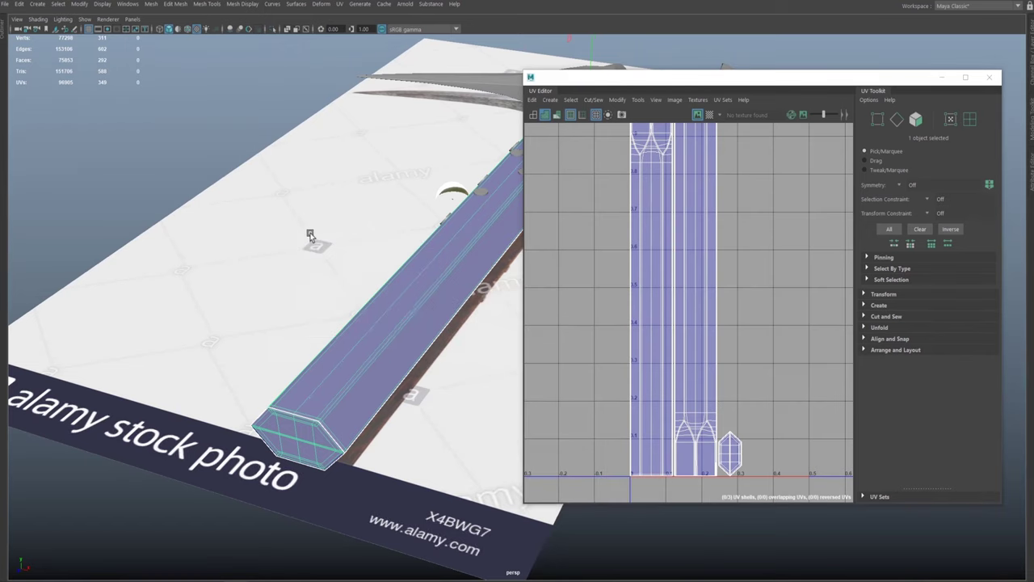
Step: Arrange the mapping options and UV Editor windows clear of the handle, and apply the cylindrical projection to it
alt+middle_drag(449, 286, 393, 272)
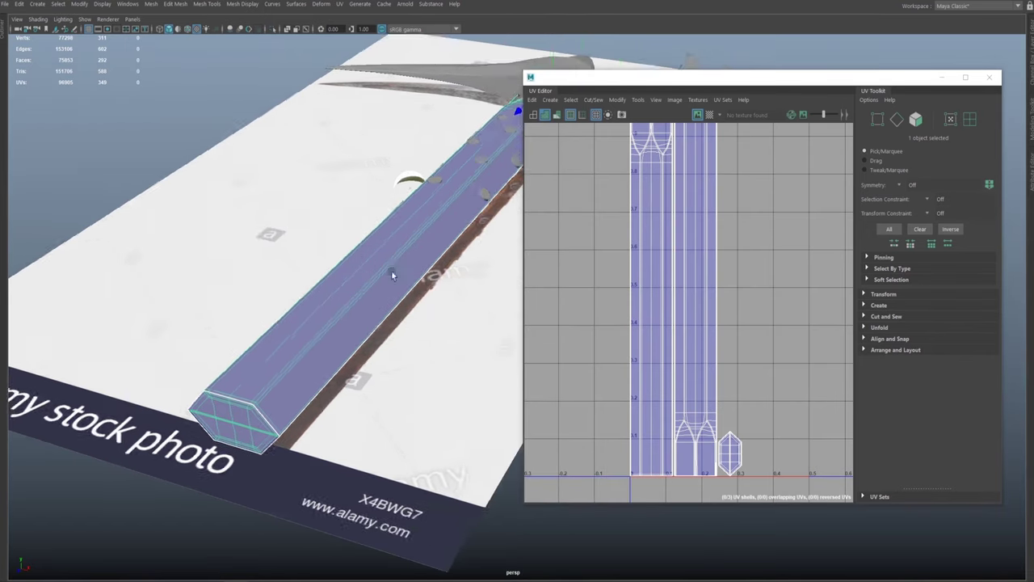
scroll(393, 271, down, 3)
drag(701, 81, 711, 342)
alt+drag(526, 259, 522, 251)
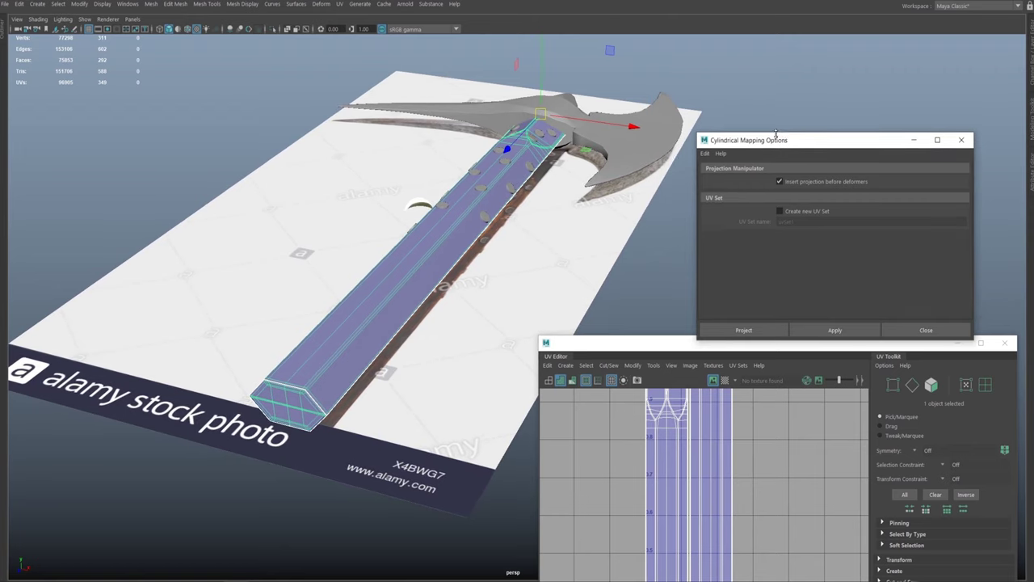
drag(760, 139, 679, 53)
scroll(458, 200, up, 3)
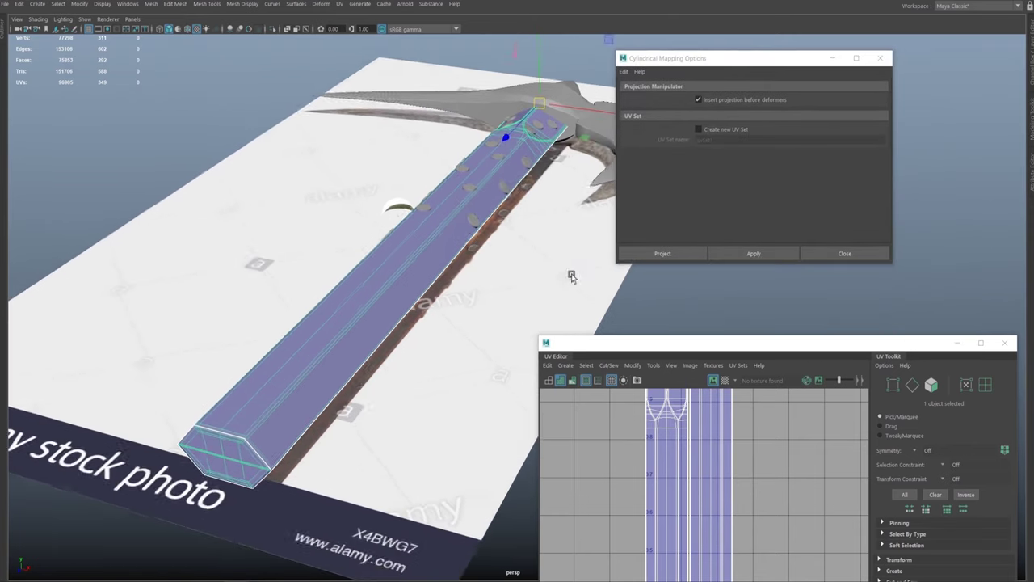
drag(660, 346, 619, 271)
scroll(610, 126, down, 3)
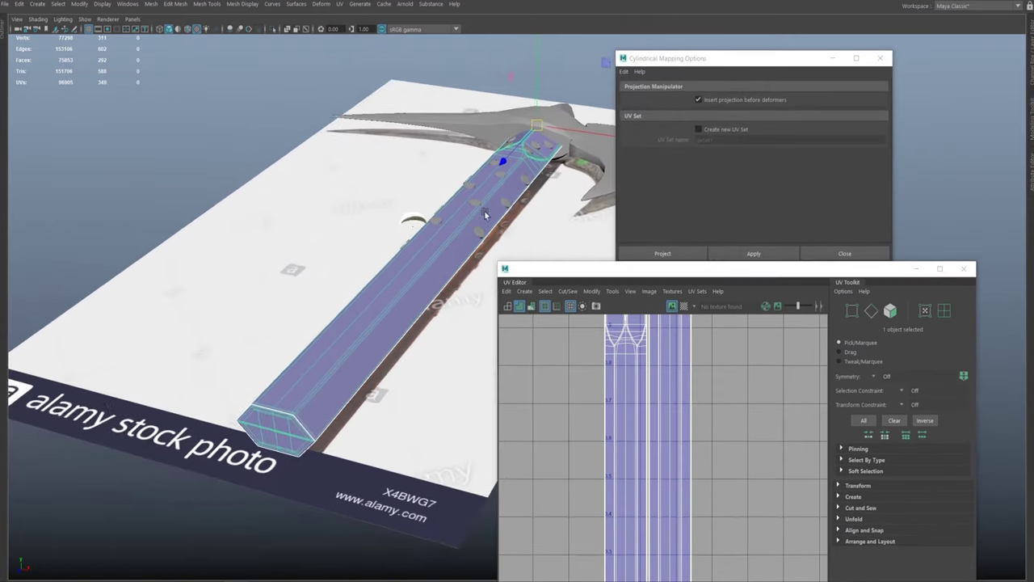
drag(669, 61, 649, 31)
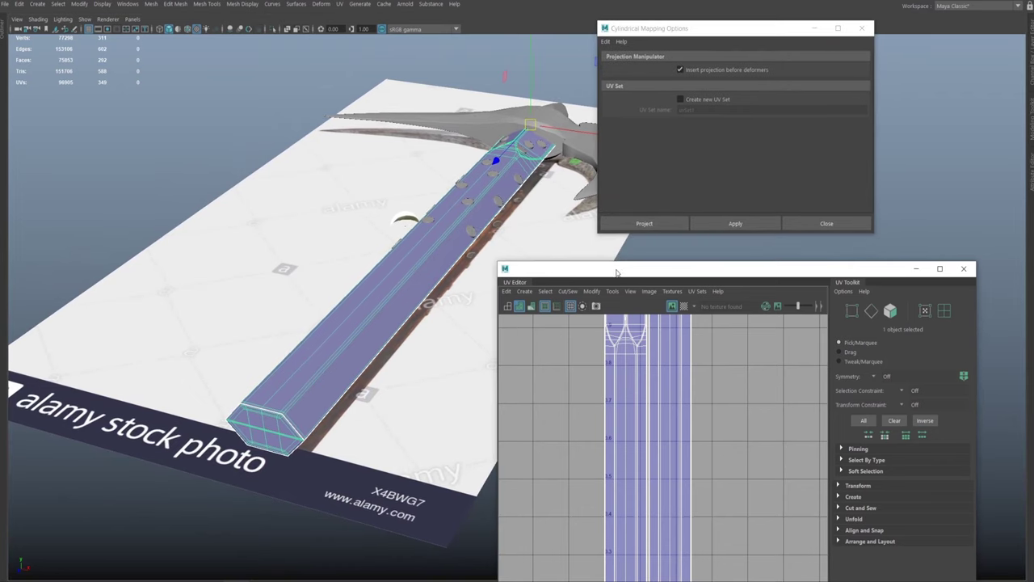
click(736, 223)
Step: Examine the cylindrical UV layout, selecting individual UV faces to match them to the handle's sides
scroll(704, 393, down, 10)
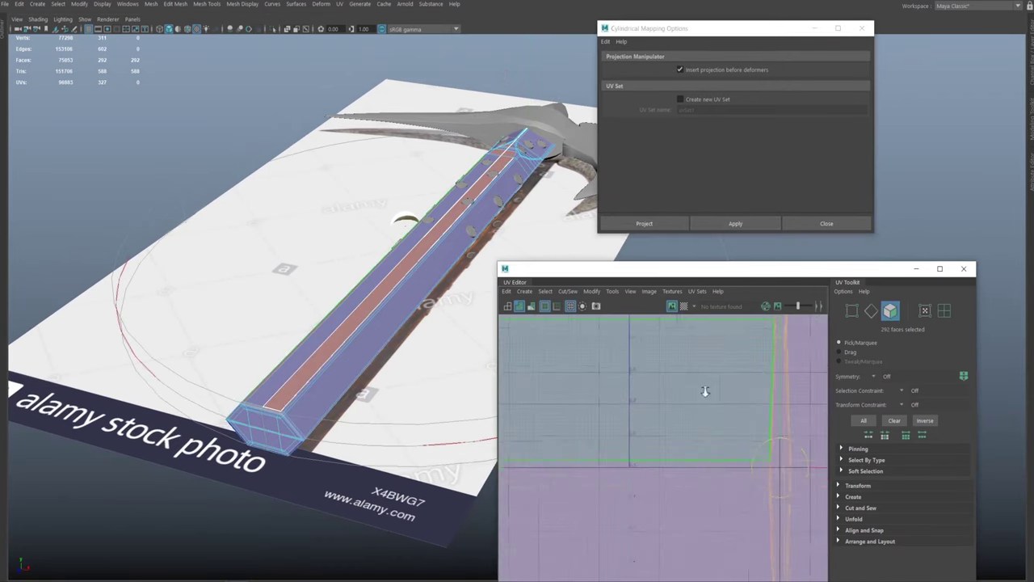
alt+right_drag(667, 349, 686, 316)
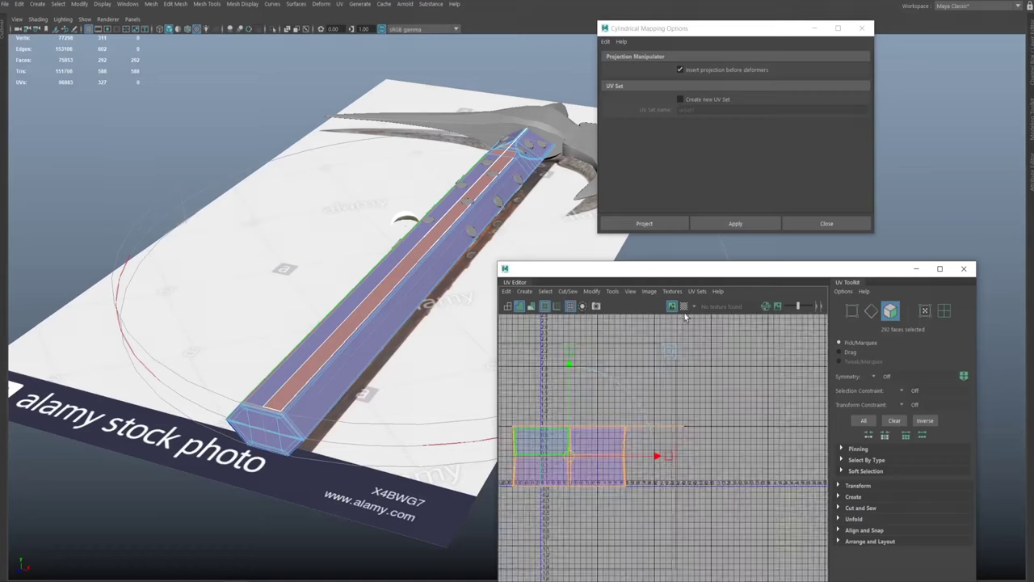
alt+middle_drag(652, 384, 773, 322)
alt+right_drag(698, 360, 816, 435)
scroll(815, 434, up, 1)
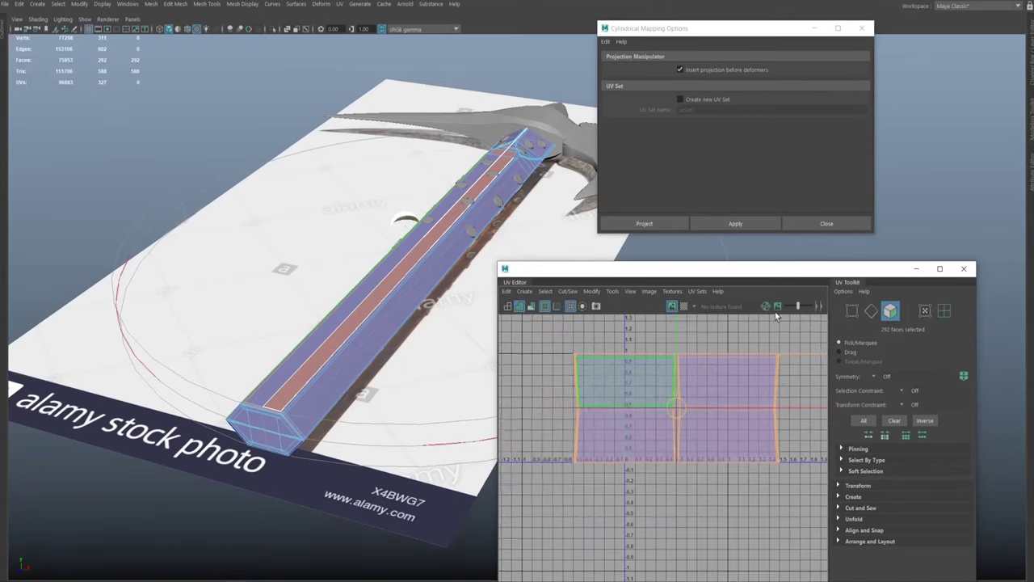
click(635, 385)
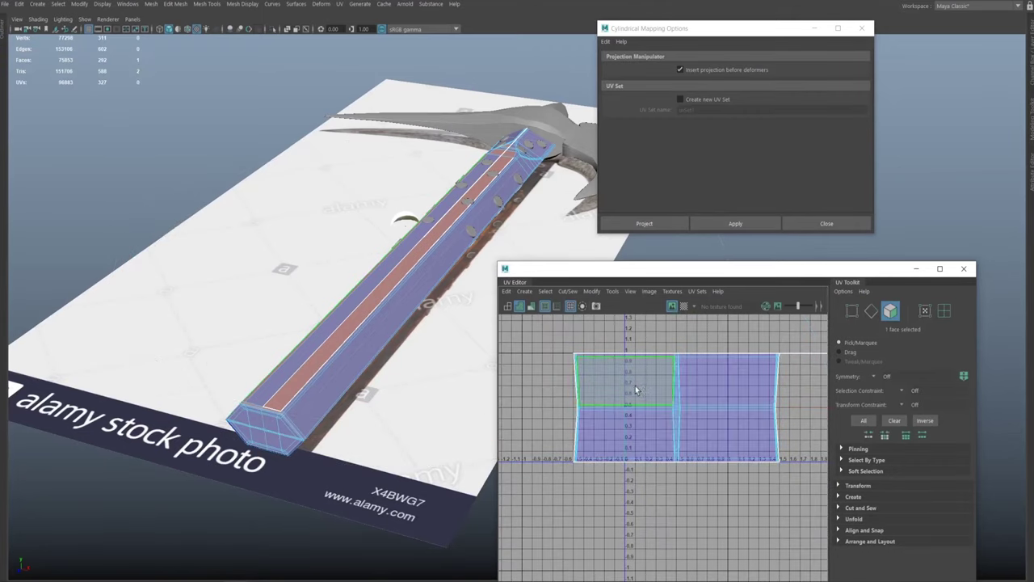
click(639, 429)
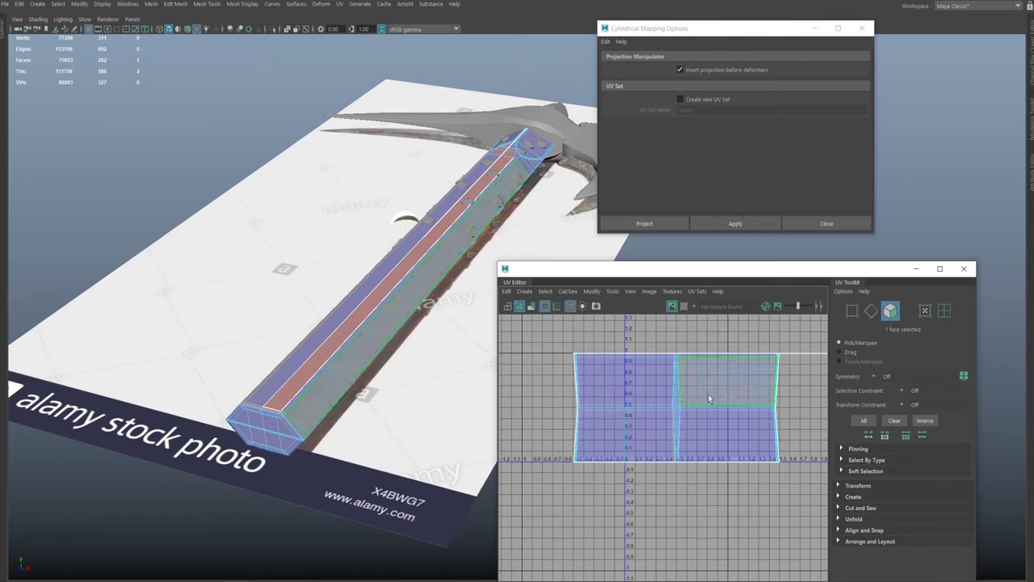
alt+drag(366, 284, 413, 242)
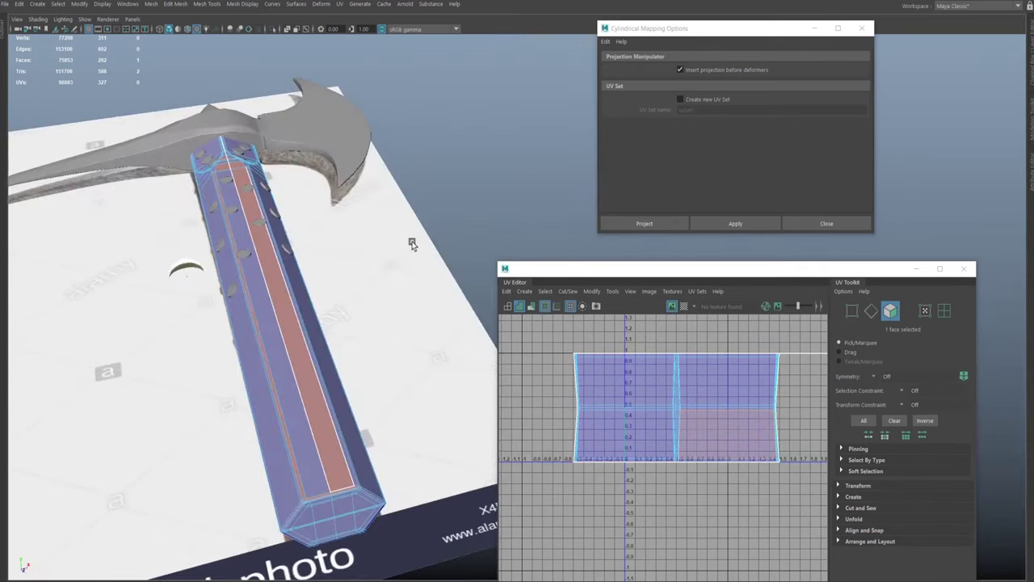
key(bracketleft)
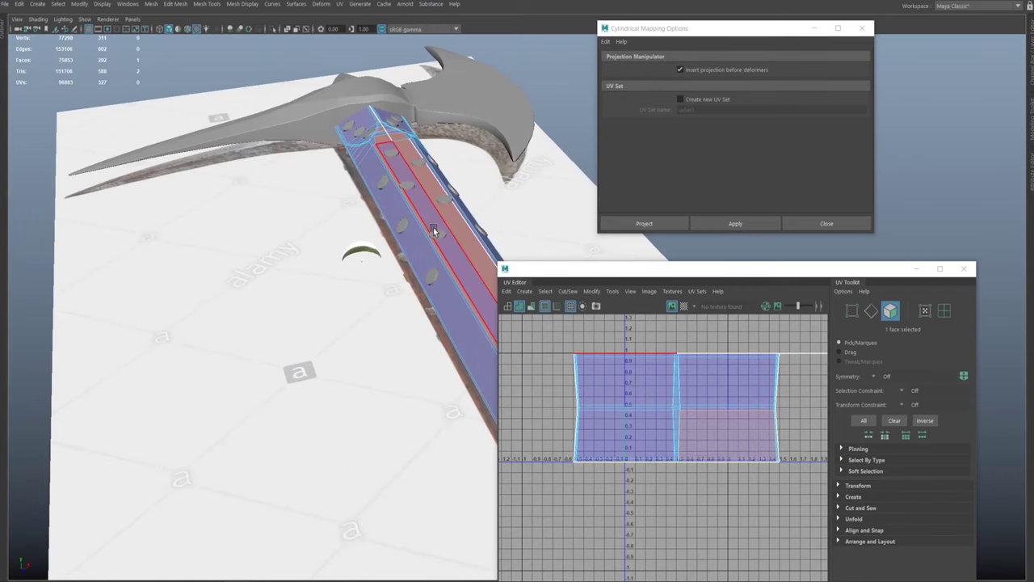
Step: Switch the viewport to wireframe and select UV faces across the layout to examine how they map onto the handle
key(4)
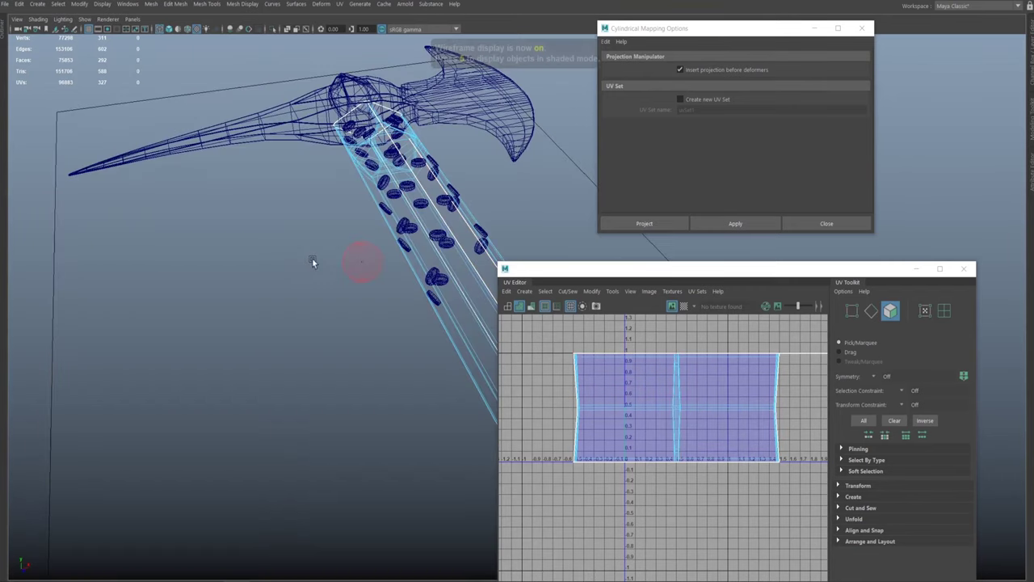
alt+middle_drag(364, 232, 352, 208)
alt+right_drag(352, 208, 169, 165)
click(625, 378)
alt+middle_drag(351, 240, 353, 257)
mouse_move(353, 256)
alt+mouse_down()
mouse_move(312, 249)
mouse_move(337, 251)
alt+mouse_up()
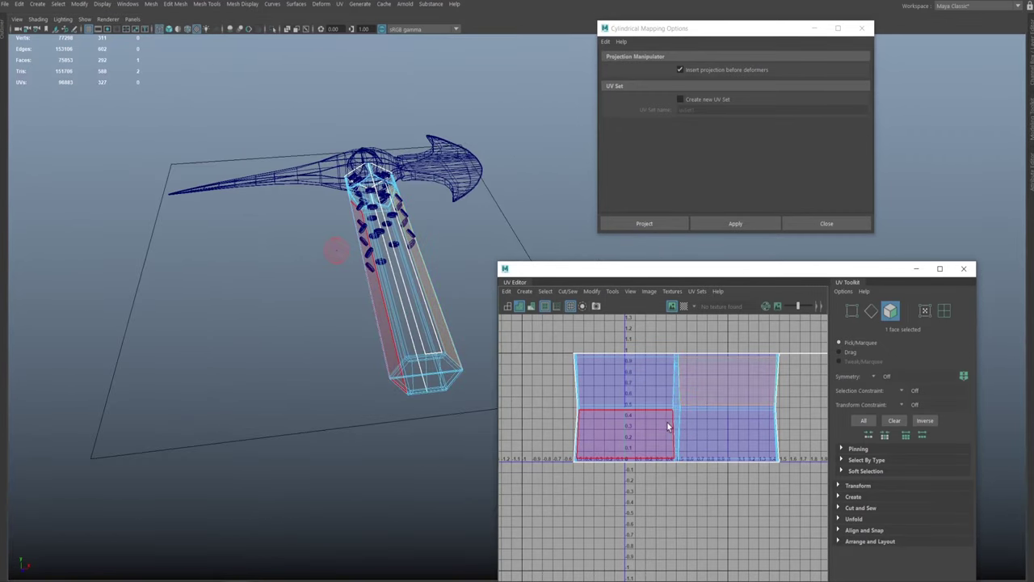
mouse_move(352, 277)
alt+mouse_down()
mouse_move(331, 265)
mouse_move(348, 287)
alt+mouse_up()
alt+middle_drag(722, 405, 601, 462)
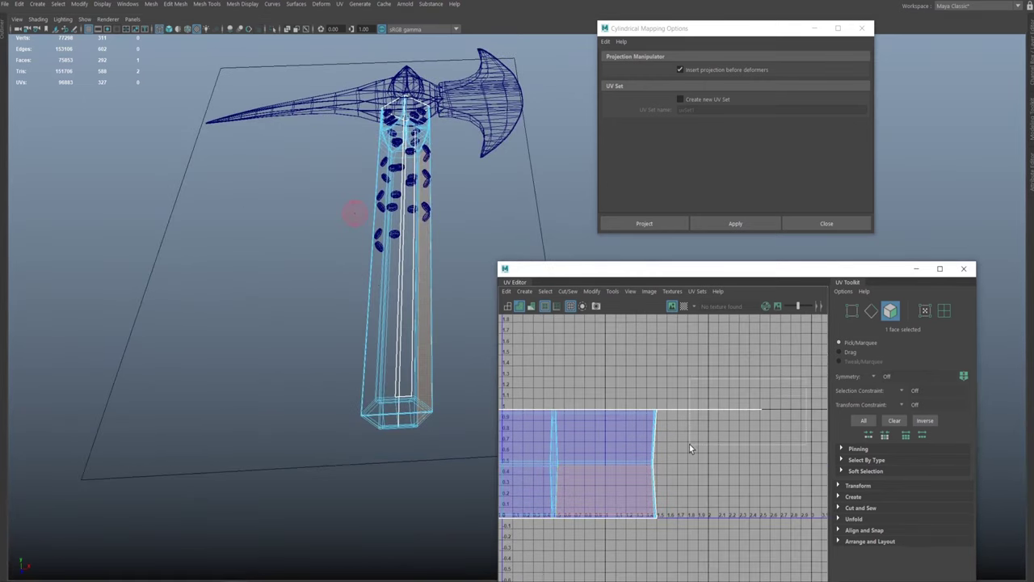
alt+middle_drag(711, 403, 803, 373)
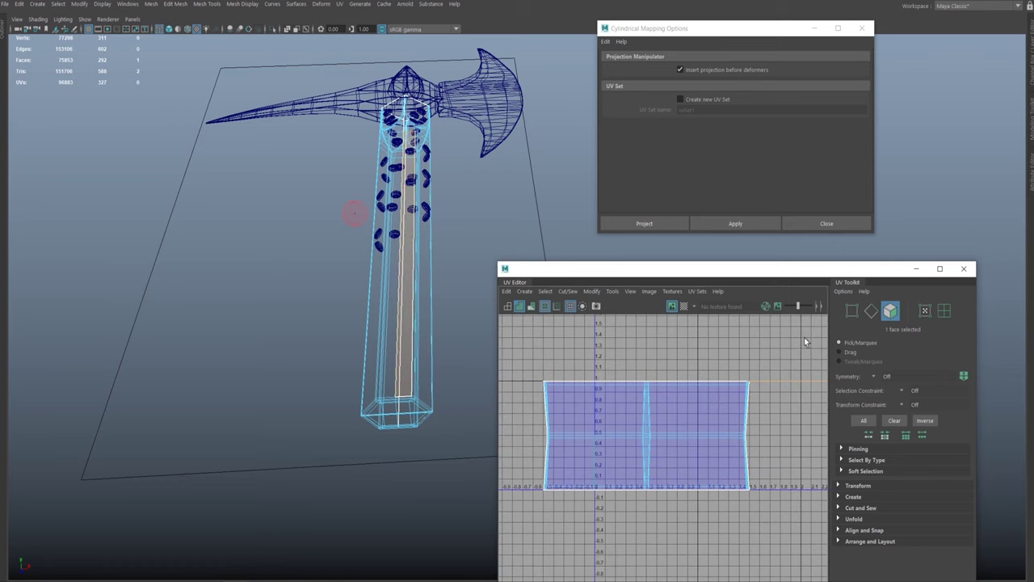
drag(731, 448, 738, 440)
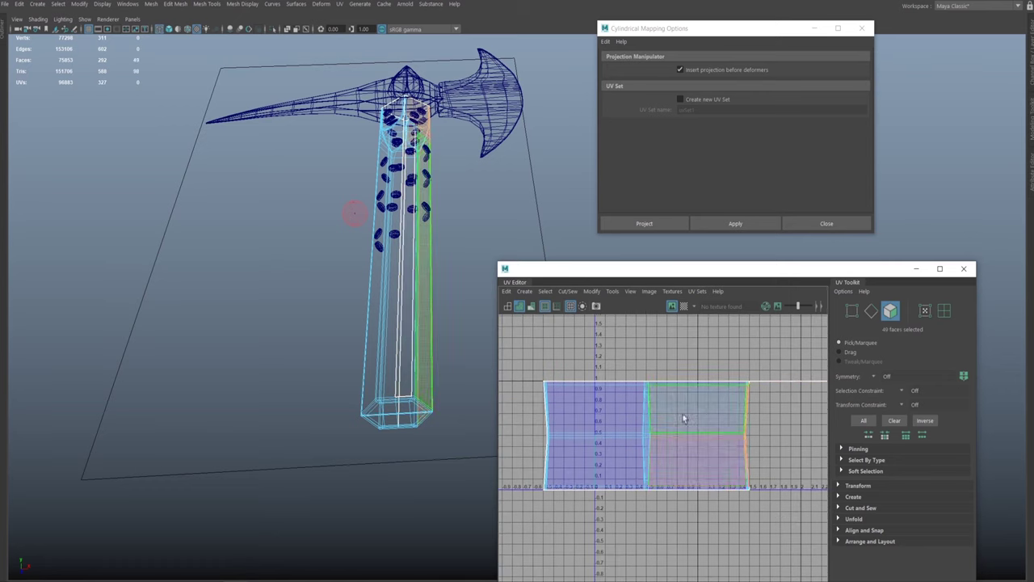
double_click(557, 412)
drag(555, 371, 719, 402)
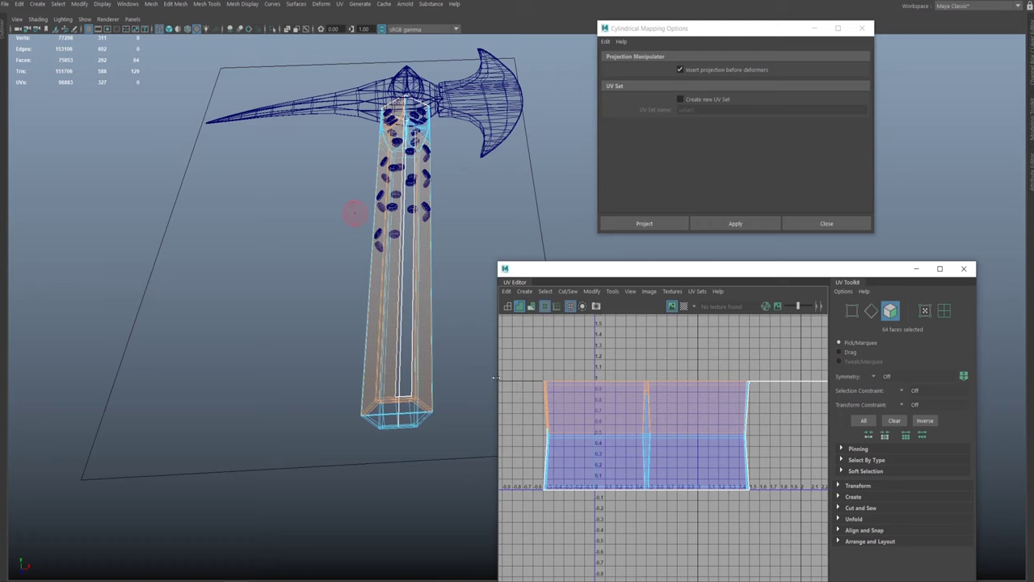
Step: Close the cylindrical mapping options, restore the textured shaded display, and deselect the handle in object mode
alt+middle_drag(461, 279, 454, 301)
click(826, 224)
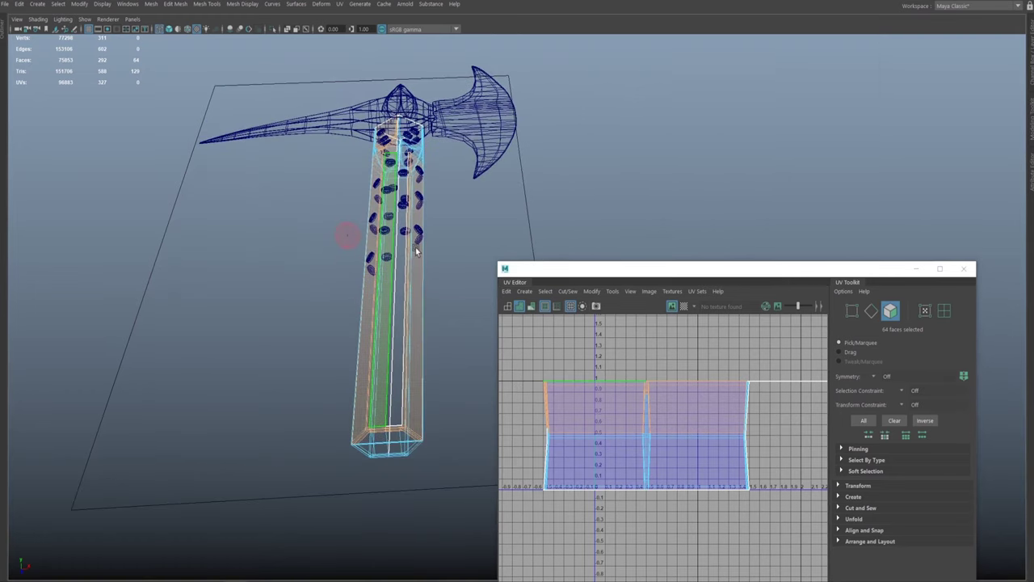
alt+drag(417, 252, 453, 223)
key(6)
right_drag(397, 289, 399, 318)
click(541, 215)
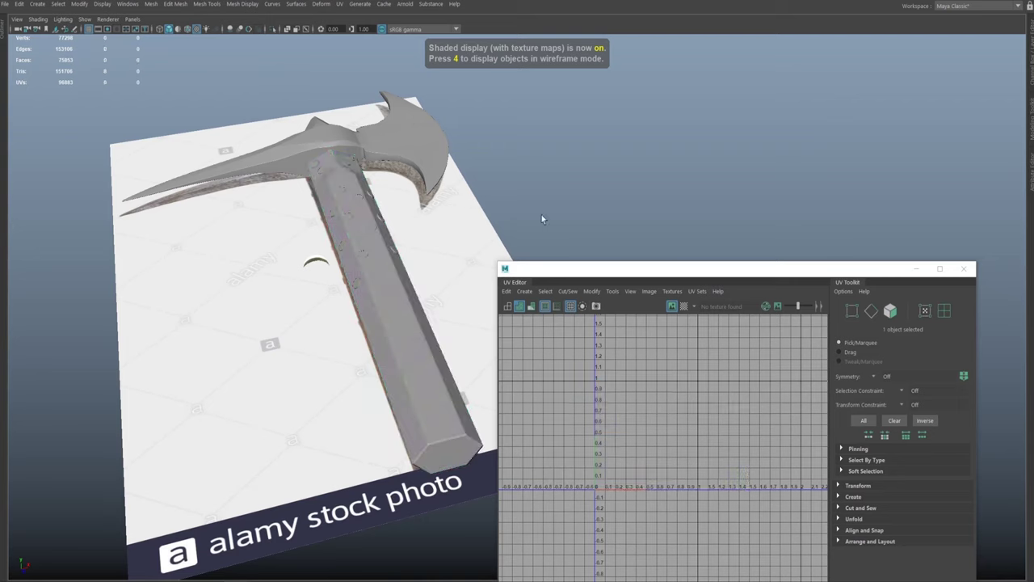
Step: Select the axe handle and open its Planar Mapping options
click(406, 334)
key(space)
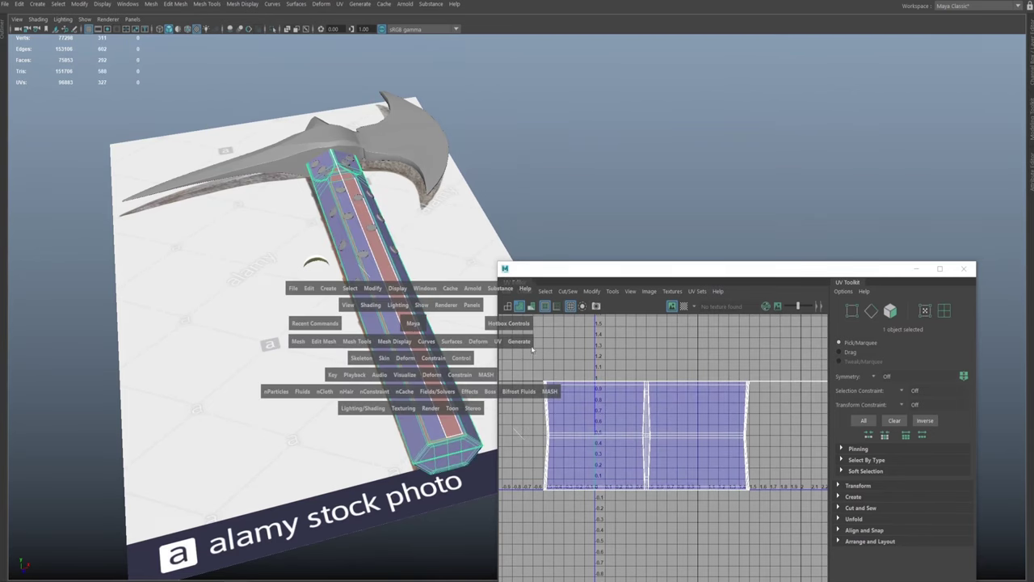
drag(497, 341, 596, 207)
Step: Move the UV Editor clear of the model and examine the handle's orientation against the planar projection axis options
alt+middle_drag(403, 213, 402, 260)
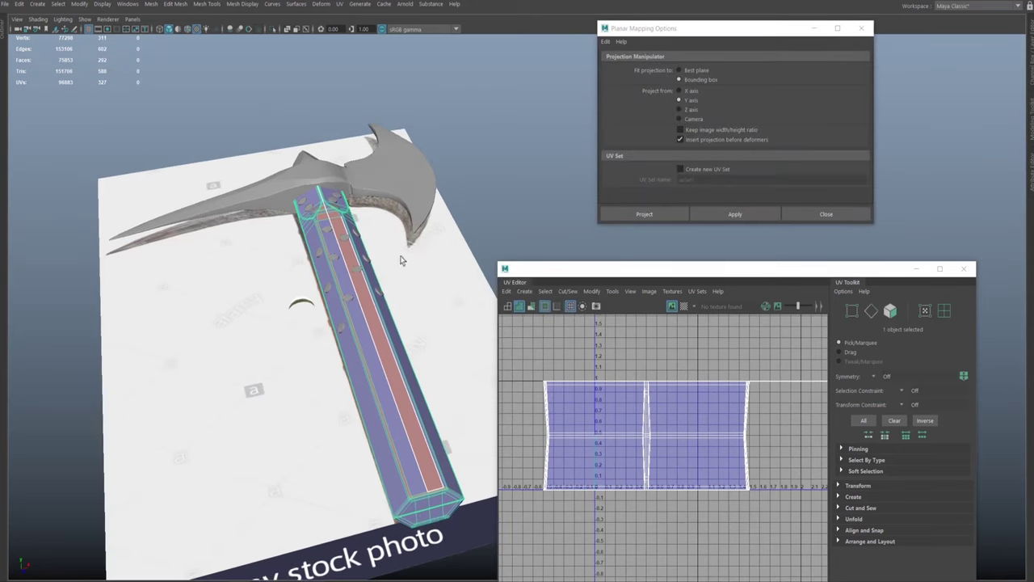
alt+right_drag(401, 260, 424, 168)
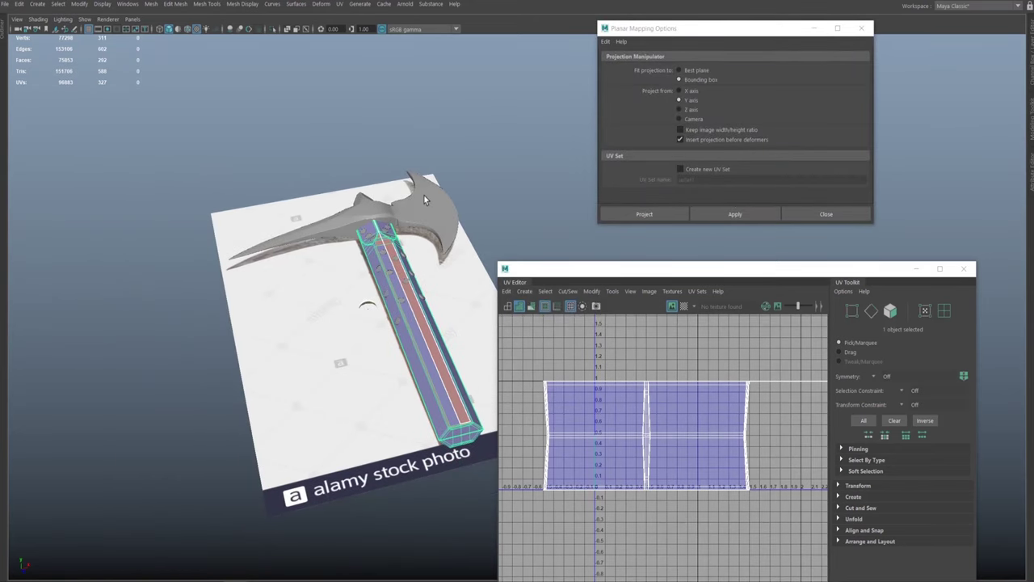
alt+drag(444, 219, 442, 252)
drag(547, 273, 609, 260)
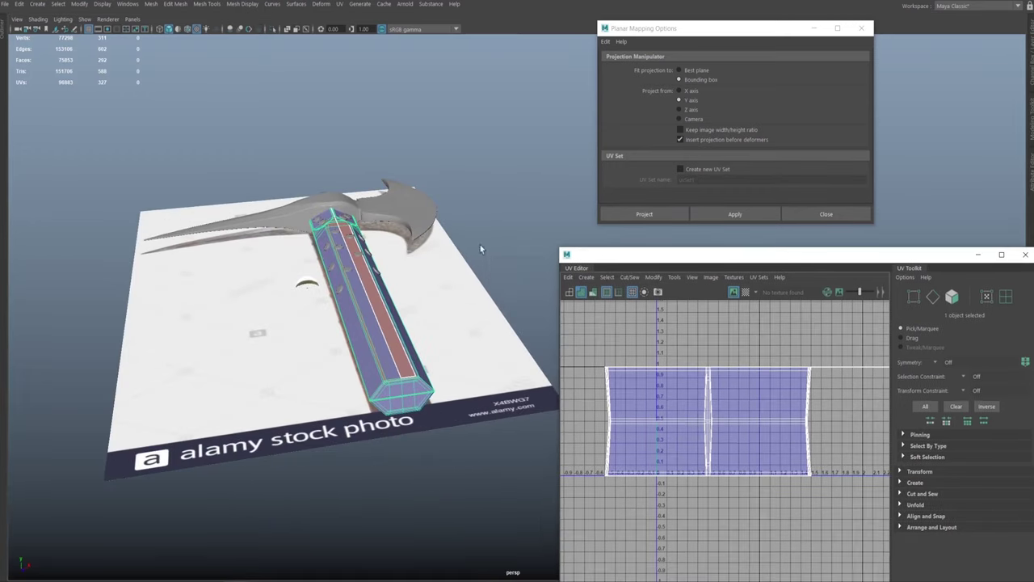
alt+drag(485, 216, 461, 202)
alt+right_drag(462, 203, 501, 206)
alt+middle_drag(461, 200, 534, 239)
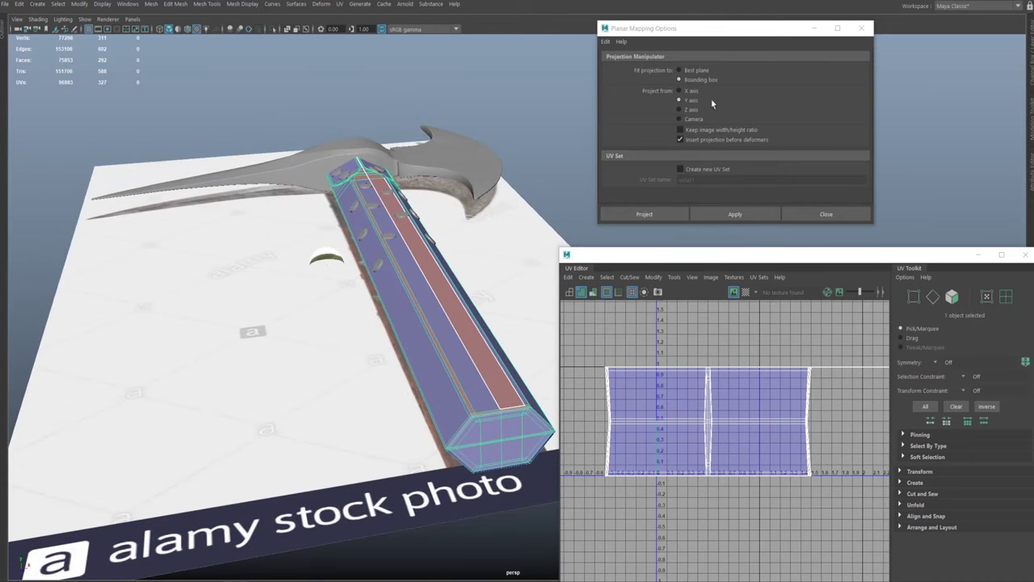
alt+drag(377, 221, 392, 224)
alt+right_drag(392, 224, 408, 194)
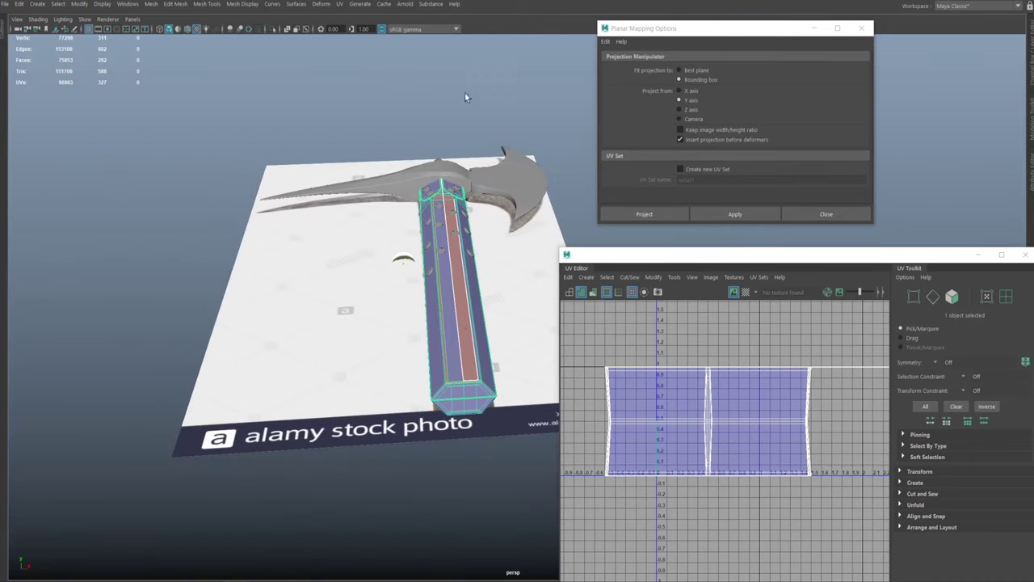
Step: Apply a planar projection to the axe handle from the Y axis, fitted to the bounding box
alt+drag(439, 283, 415, 249)
alt+drag(435, 179, 464, 337)
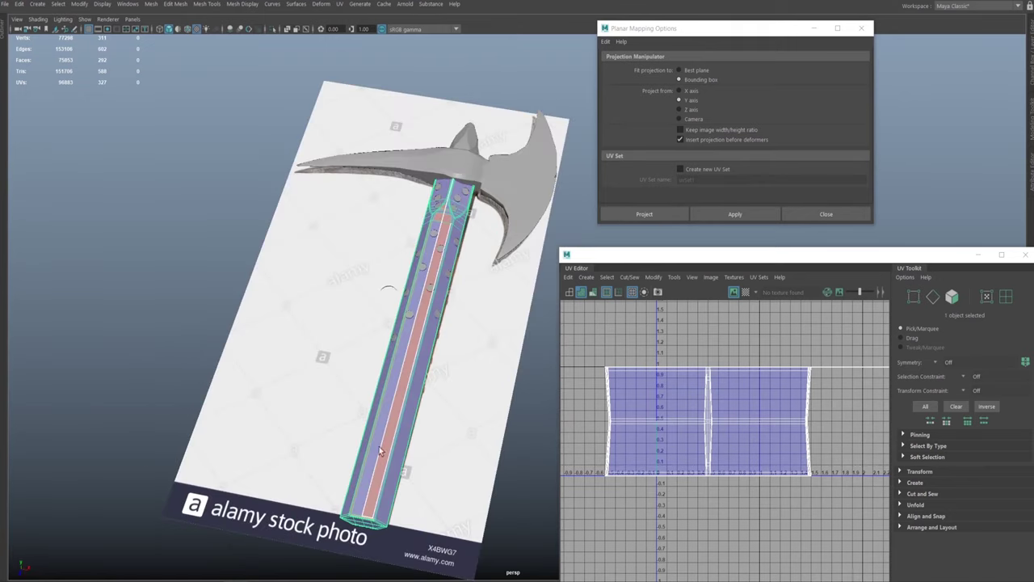
alt+drag(420, 416, 434, 196)
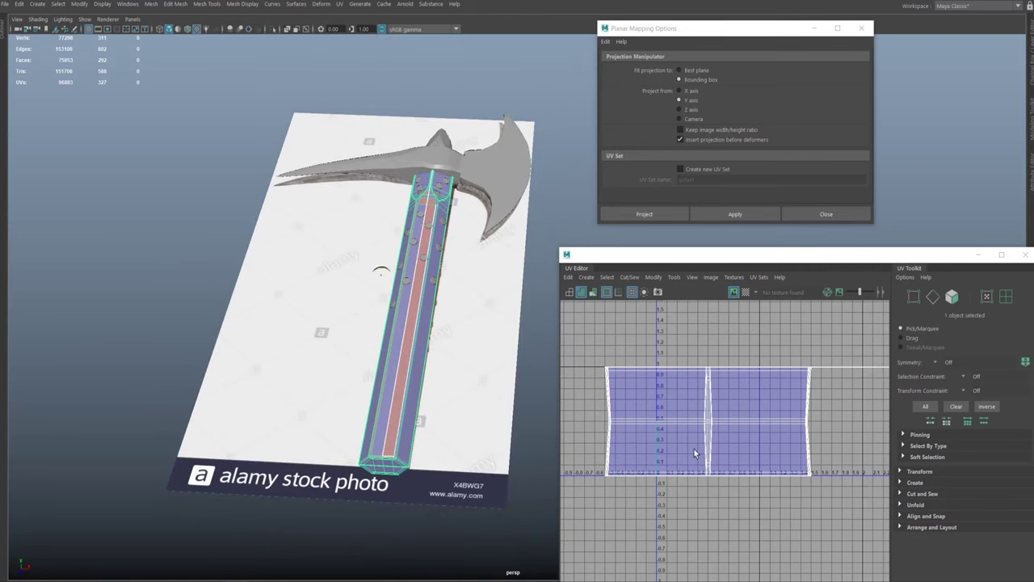
click(726, 214)
scroll(686, 376, up, 5)
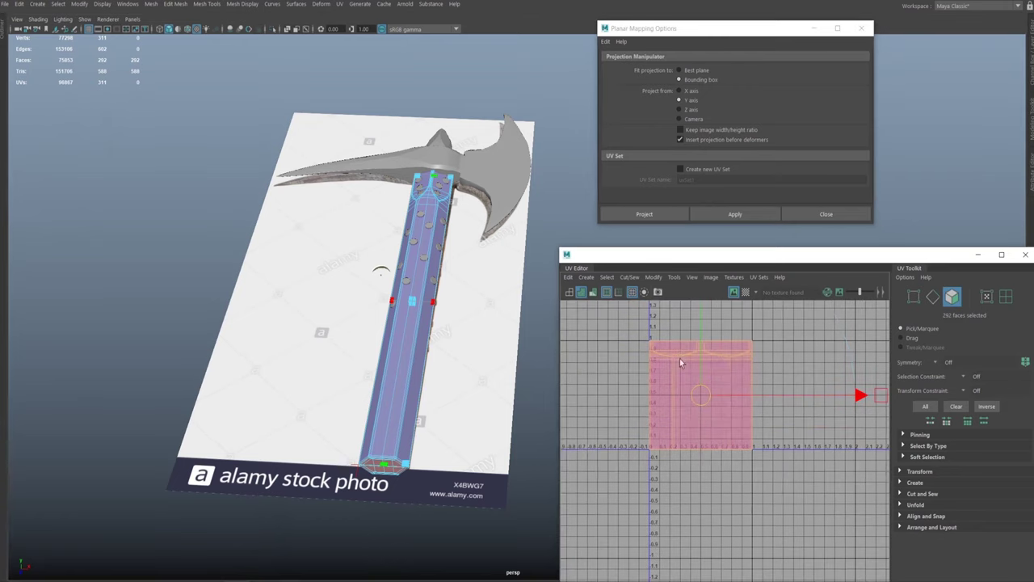
Step: Select a single long UV face in the planar layout and inspect where it sits on the handle from several angles
right_click(725, 383)
click(725, 415)
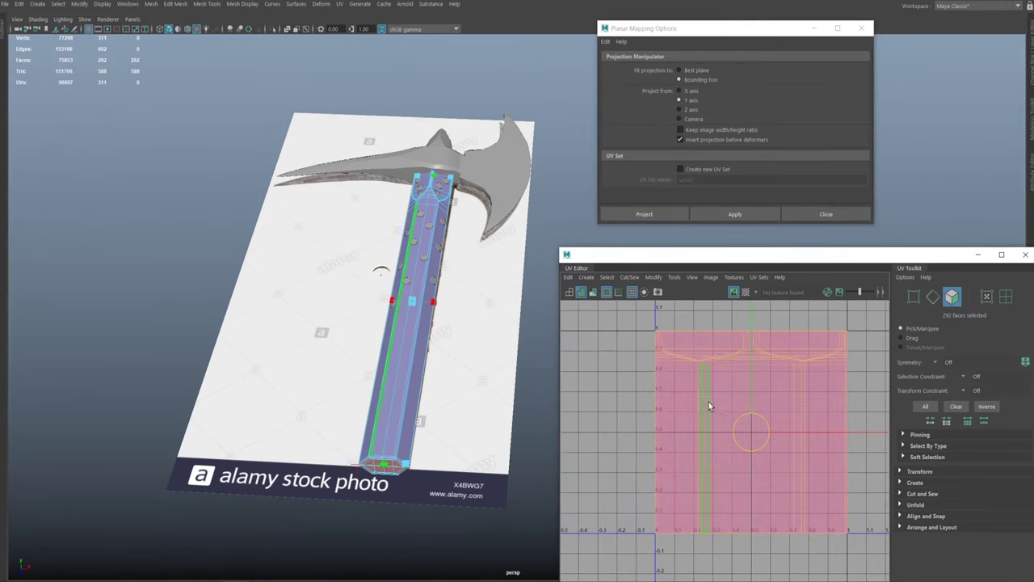
click(726, 396)
click(733, 399)
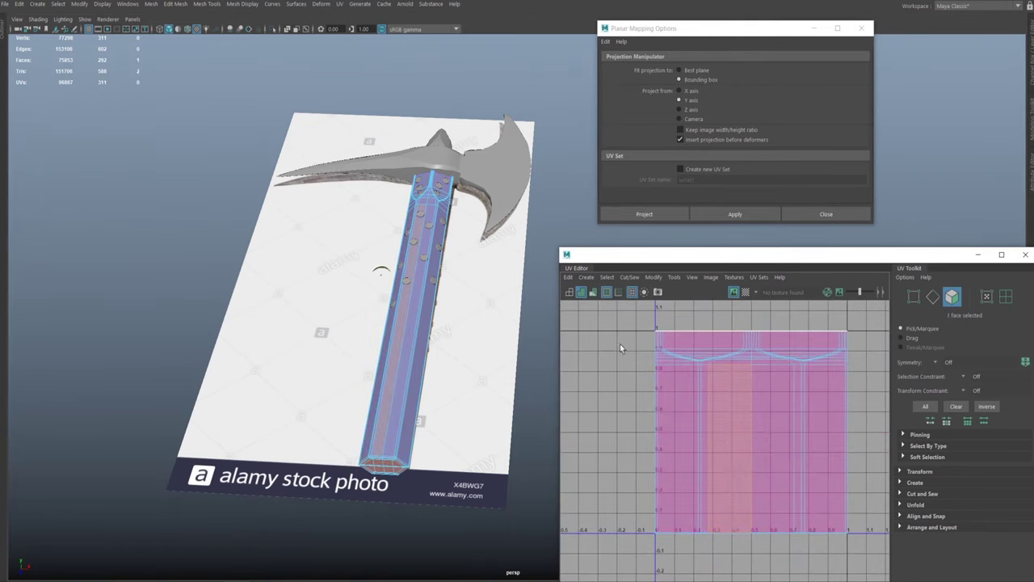
alt+middle_drag(624, 361, 608, 378)
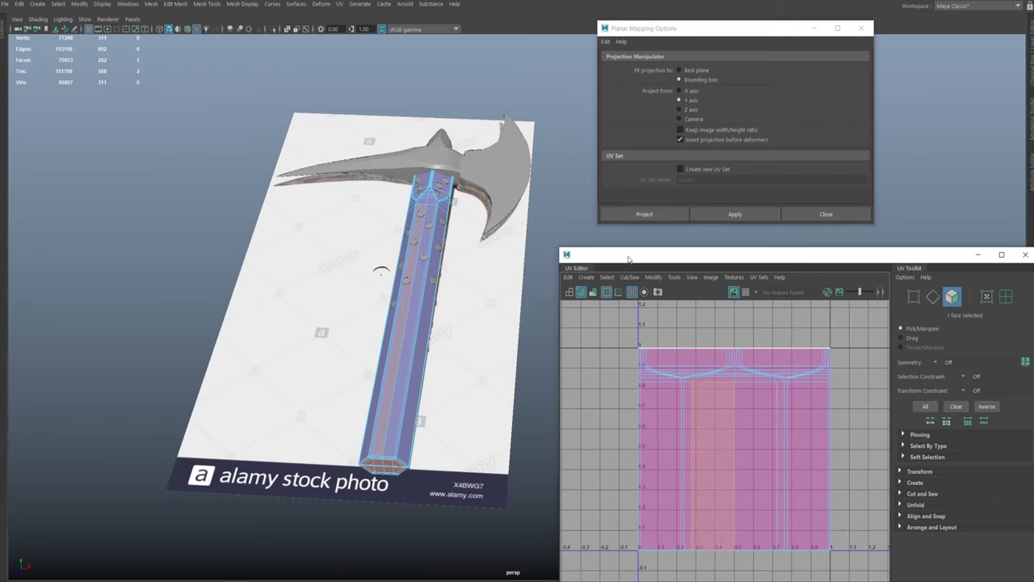
drag(628, 258, 593, 233)
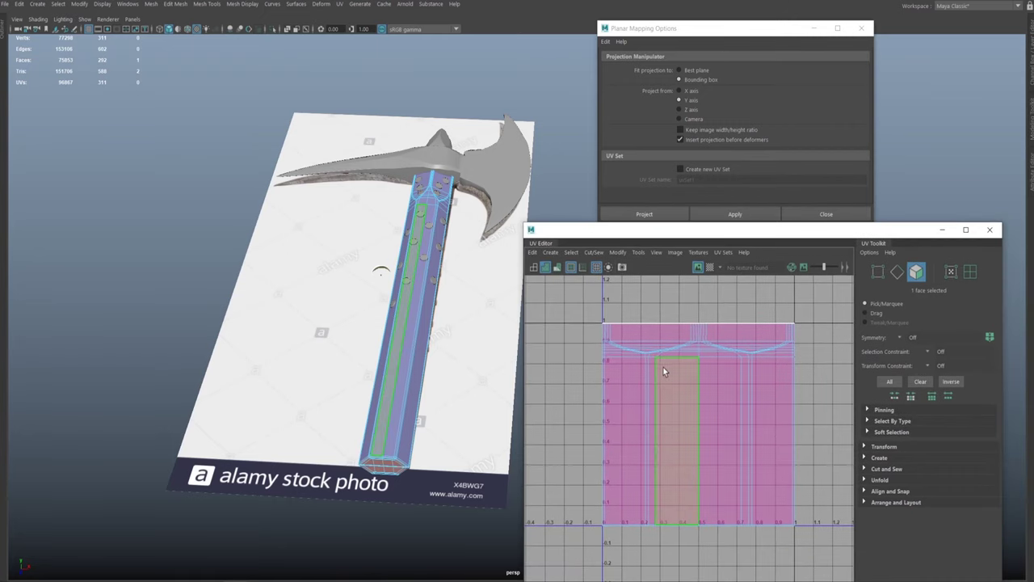
alt+drag(433, 291, 485, 340)
alt+drag(560, 407, 555, 400)
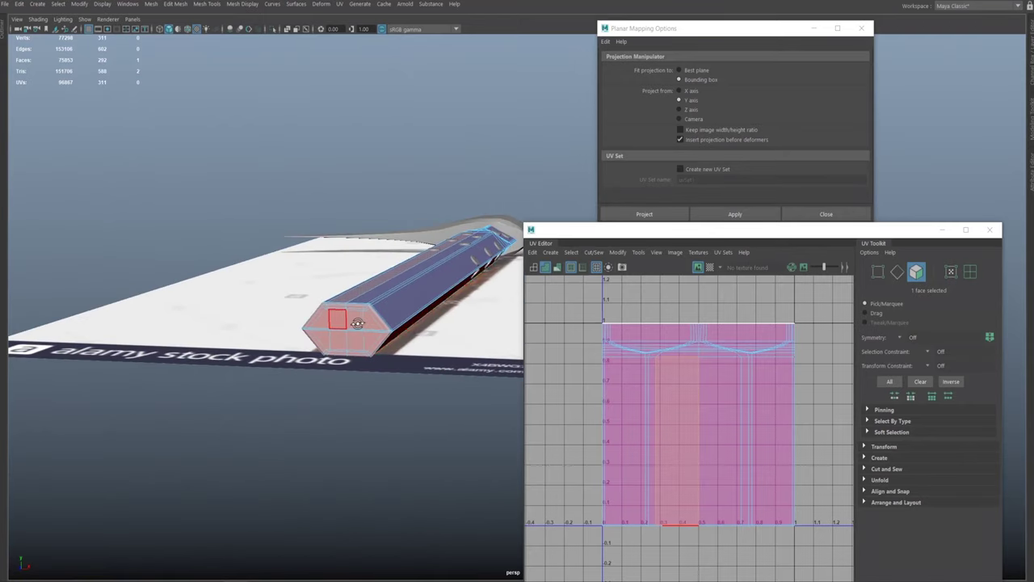
alt+drag(357, 323, 421, 299)
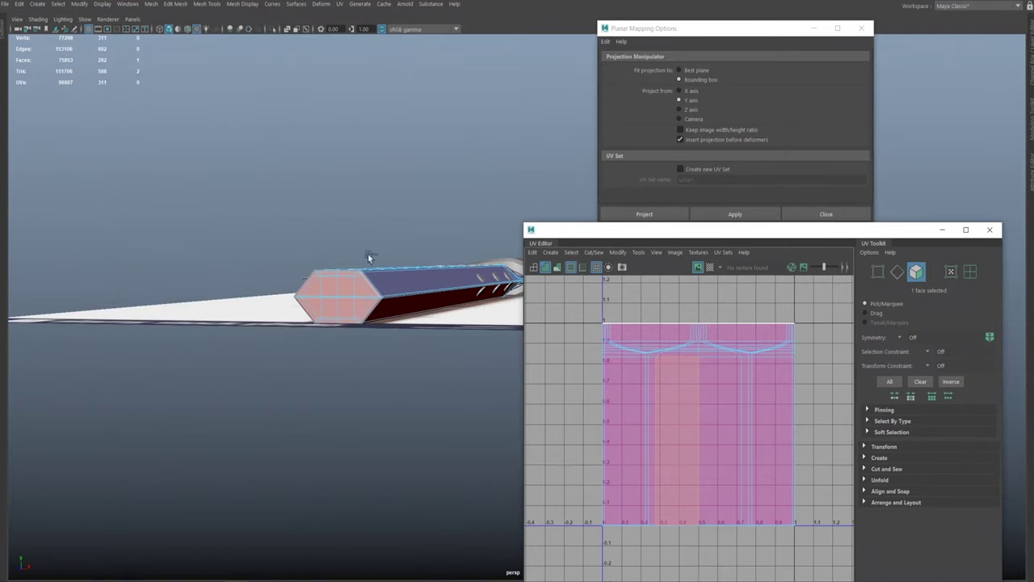
Step: Restore the full interface and hide the reference image plane beneath the axe
key(ctrl+s)
click(543, 298)
key(ctrl+space)
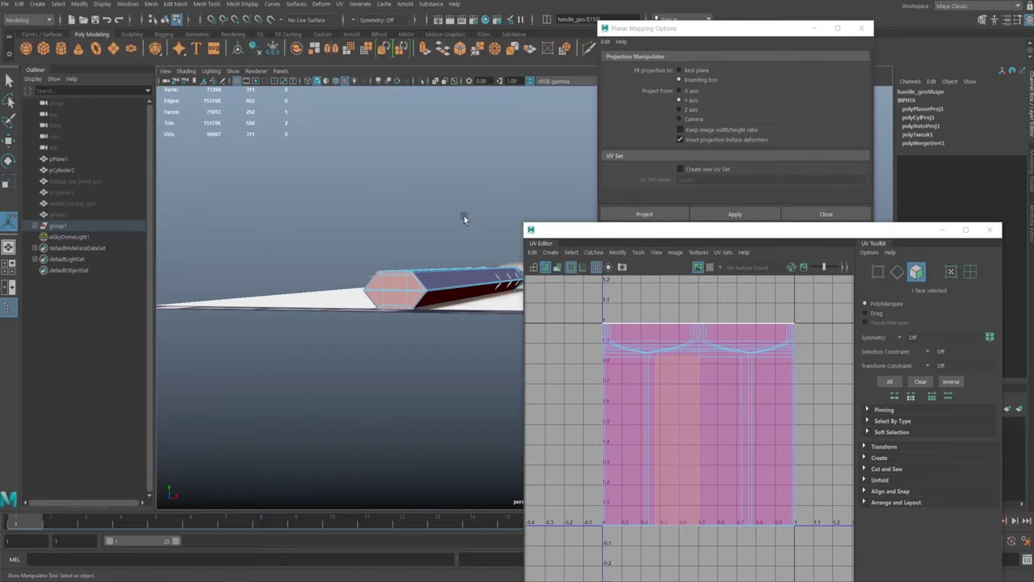
drag(767, 234, 779, 216)
alt+drag(405, 214, 433, 195)
alt+drag(429, 261, 457, 296)
click(363, 267)
alt+drag(363, 268, 443, 212)
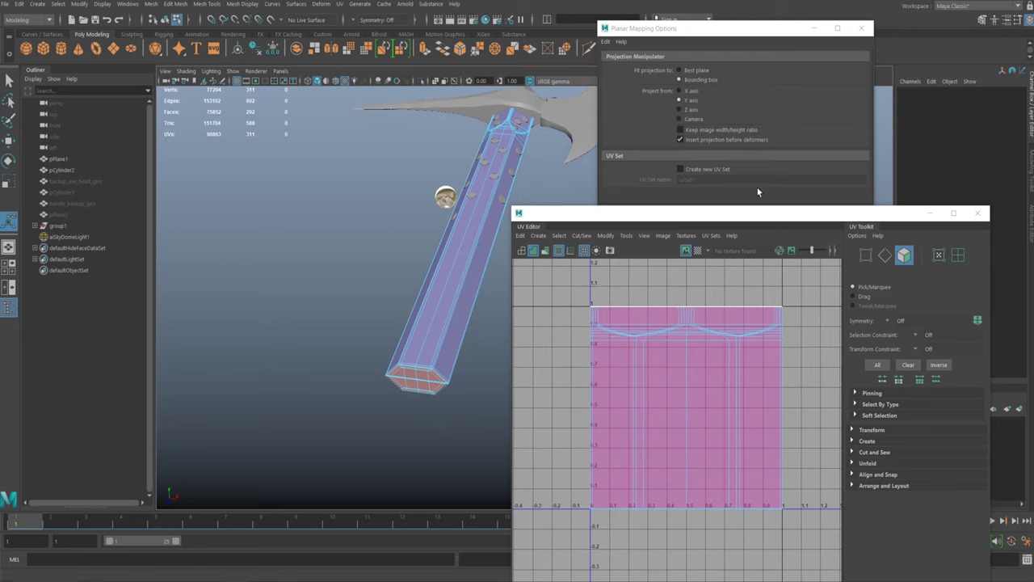
Step: Show the checker map temporarily to inspect the Y-axis projection's distortion on the handle
alt+drag(462, 278, 397, 263)
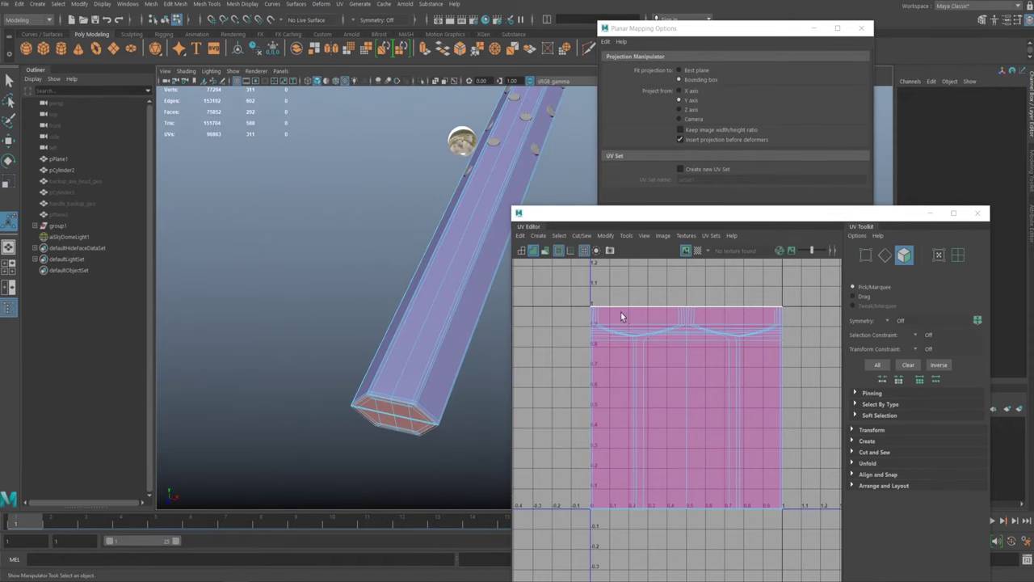
click(698, 250)
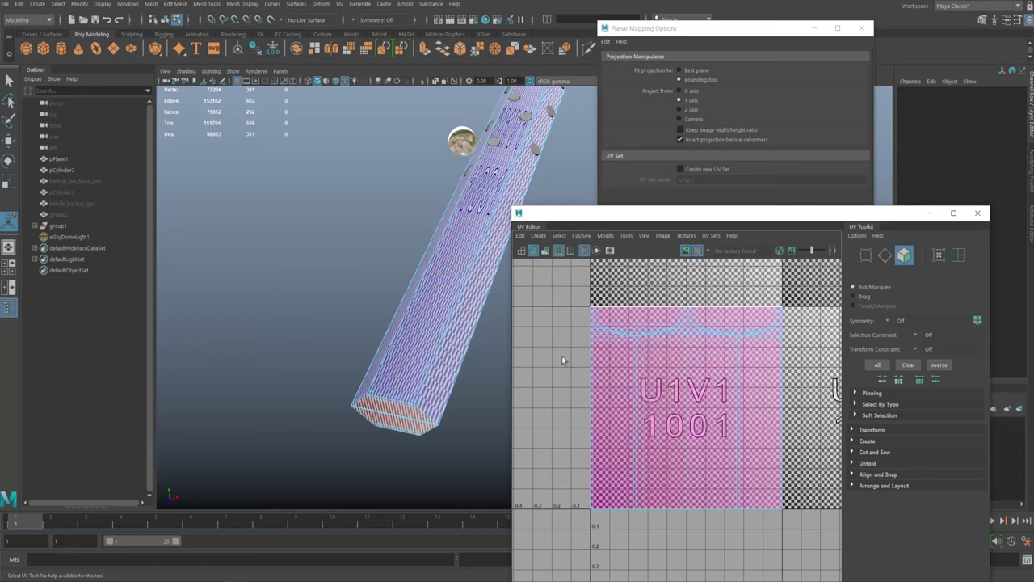
alt+drag(427, 314, 449, 313)
click(700, 250)
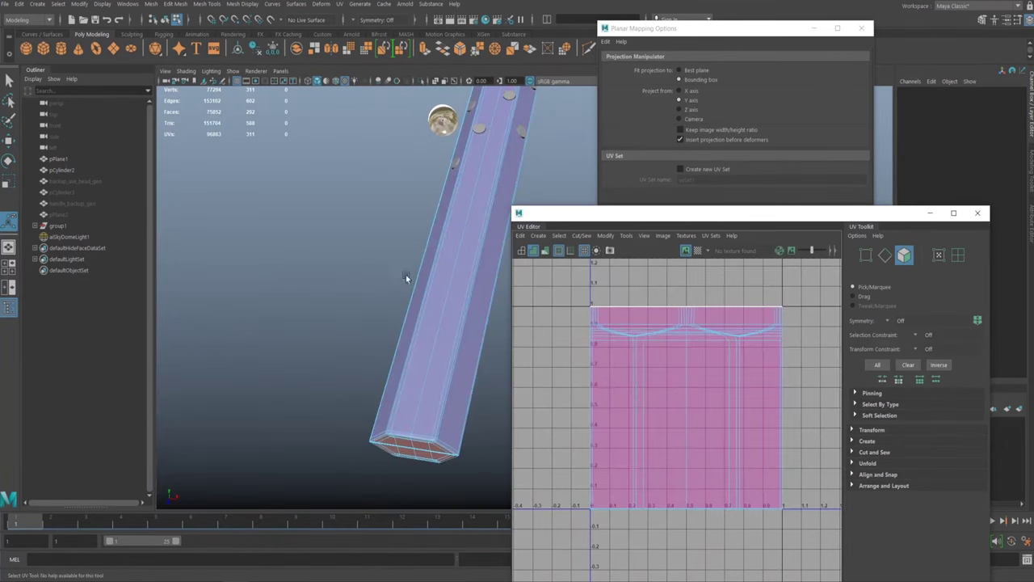
alt+drag(406, 277, 388, 256)
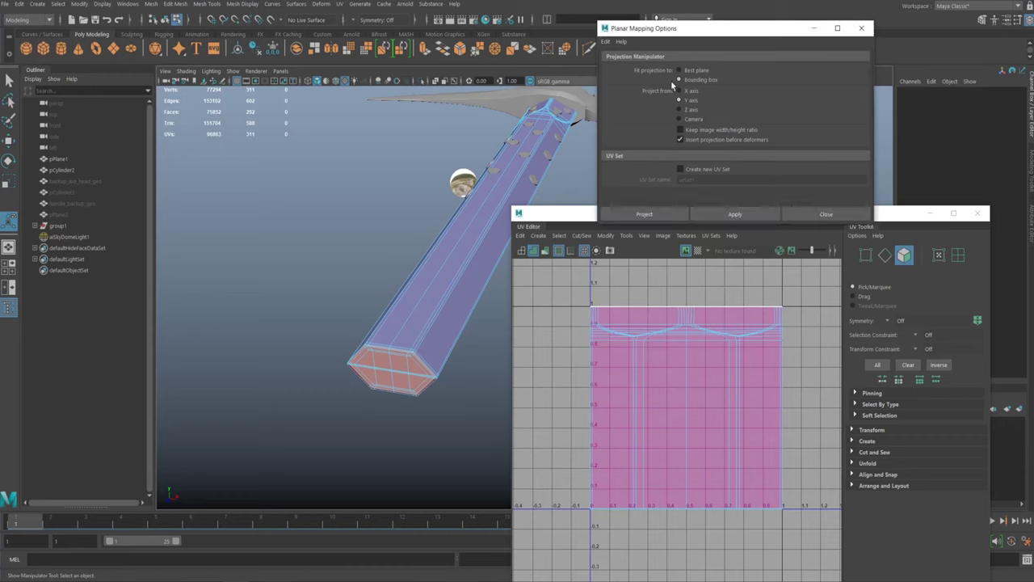
Step: Set the planar mapping to project from the X axis, try applying it, and check the handle's orientation
drag(670, 29, 674, 45)
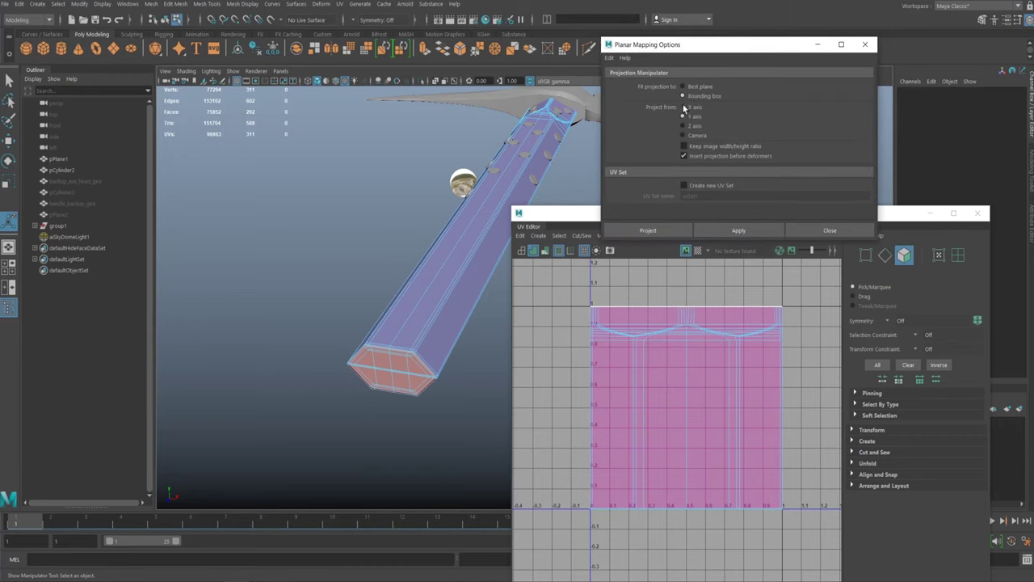
click(736, 230)
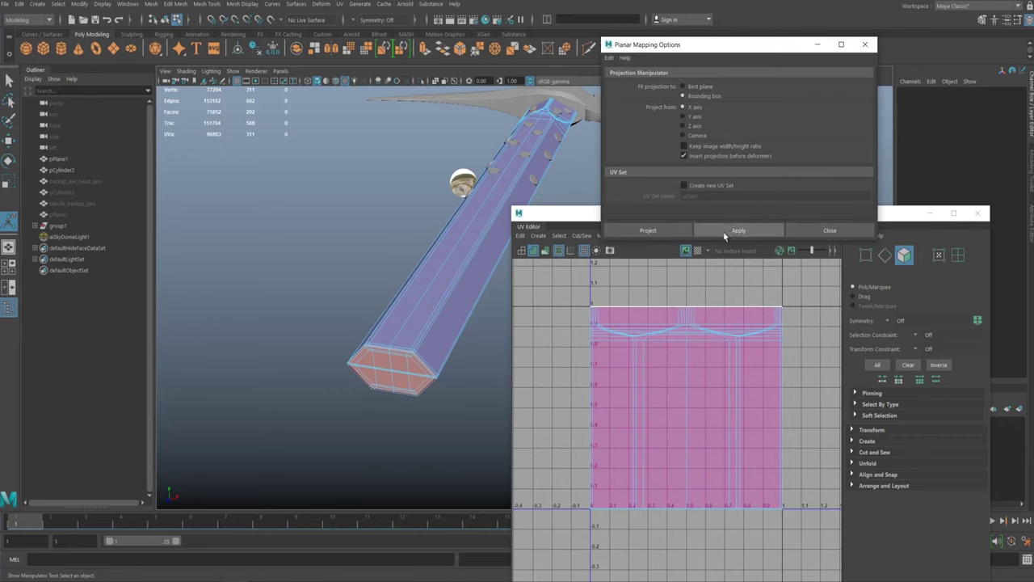
mouse_move(429, 250)
alt+mouse_down()
mouse_move(358, 266)
mouse_move(435, 244)
alt+mouse_up()
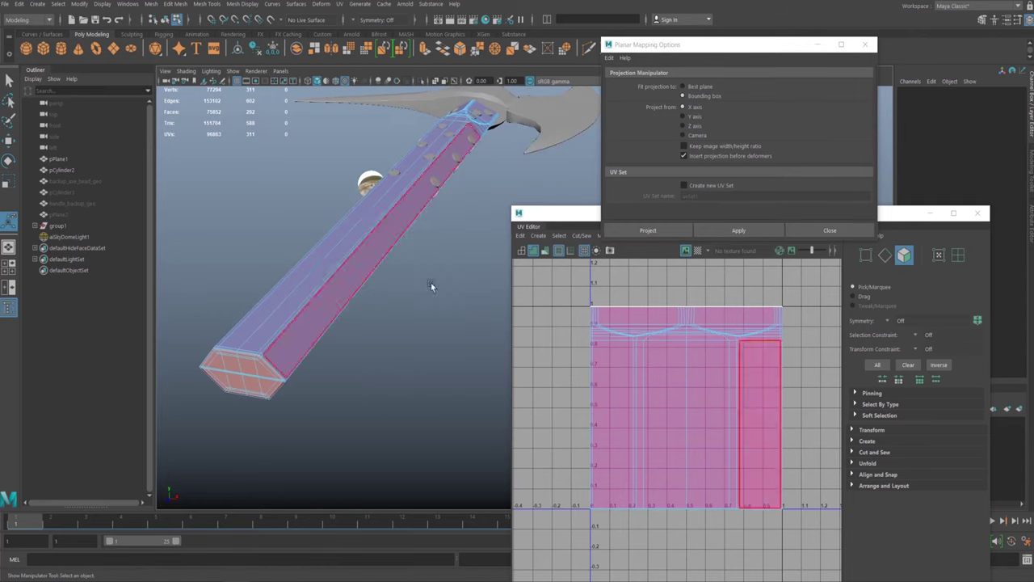
alt+drag(420, 286, 397, 255)
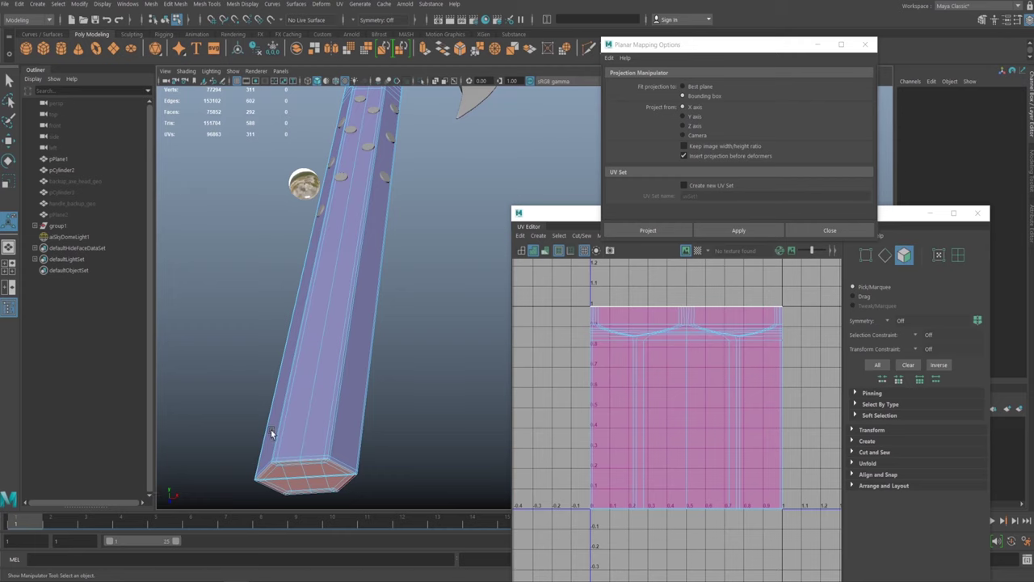
alt+drag(194, 490, 366, 248)
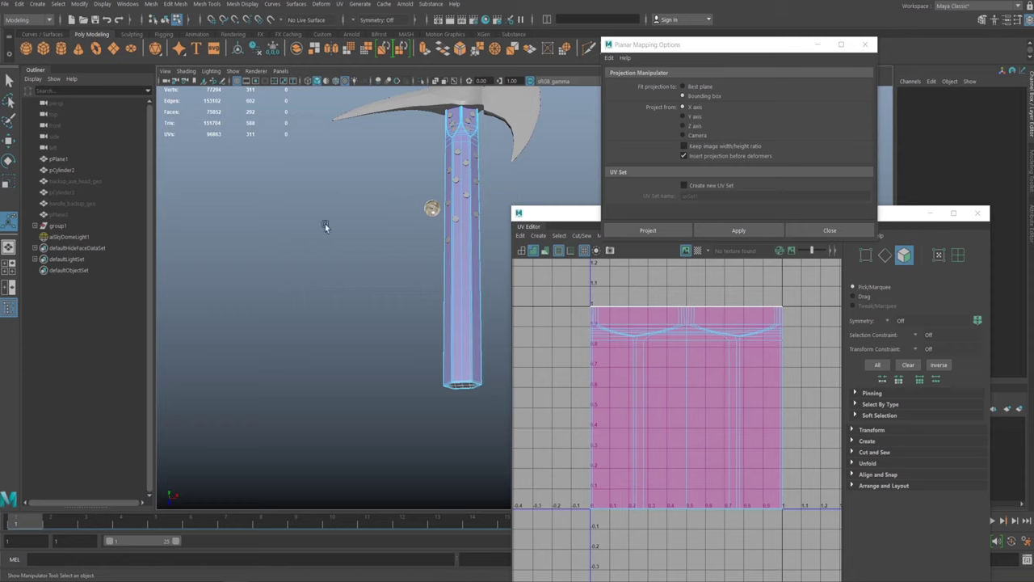
alt+drag(569, 208, 347, 210)
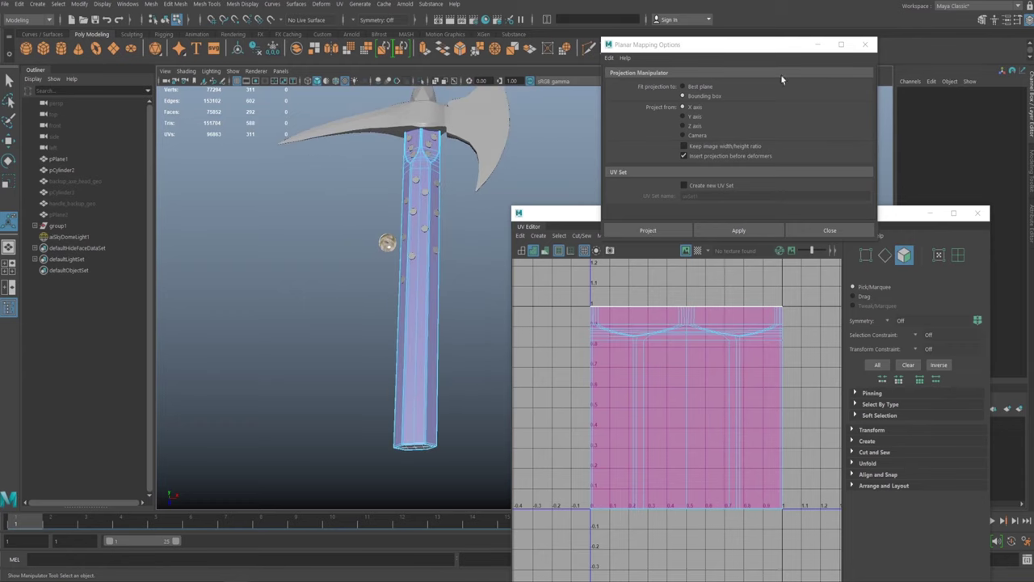
alt+drag(427, 230, 327, 189)
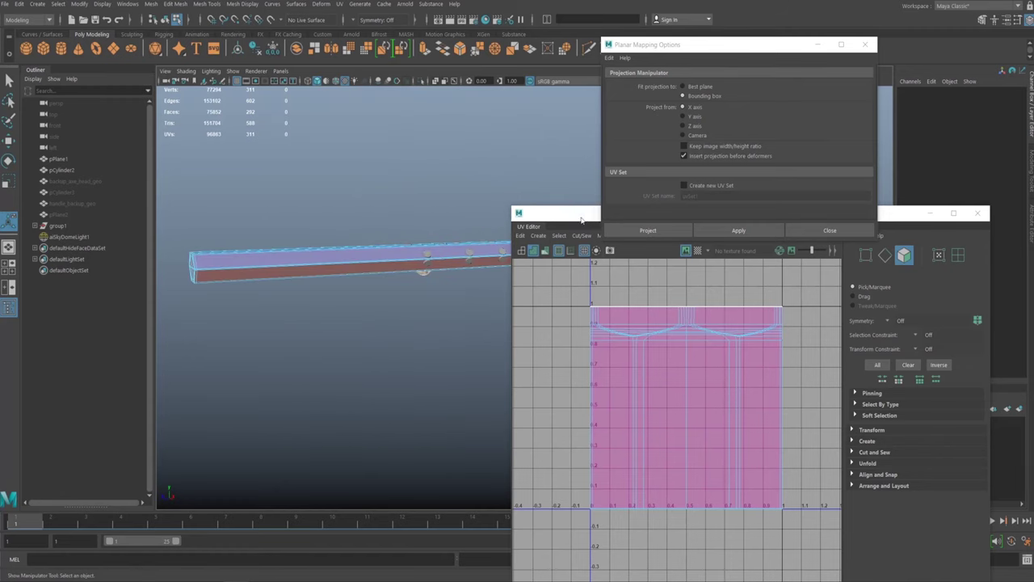
Step: Shift the UV Editor aside, reselect the handle as an object, and apply the X-axis planar projection to it
drag(585, 216, 671, 222)
alt+drag(420, 218, 341, 370)
click(827, 139)
click(744, 231)
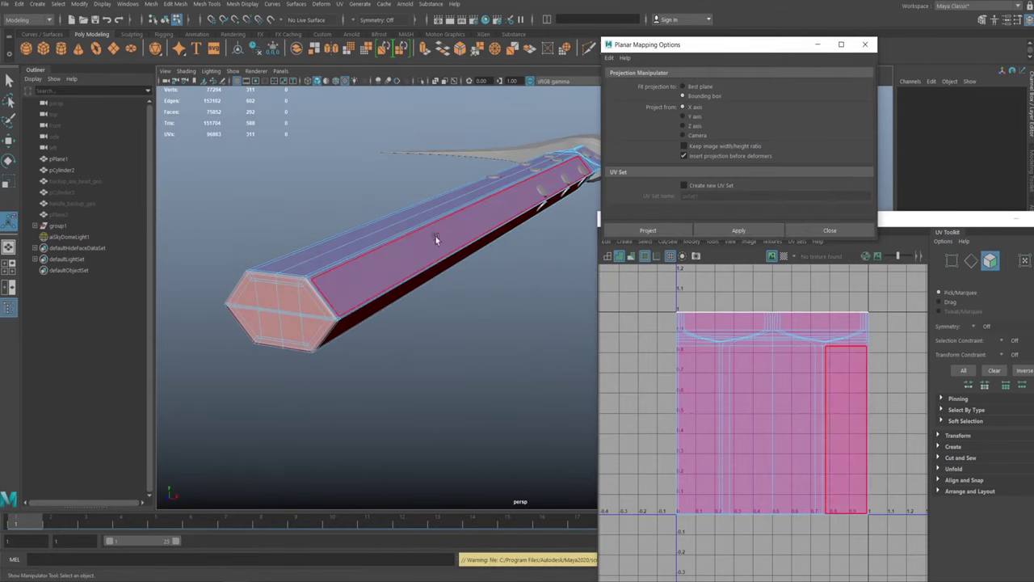
right_drag(387, 244, 433, 225)
click(433, 300)
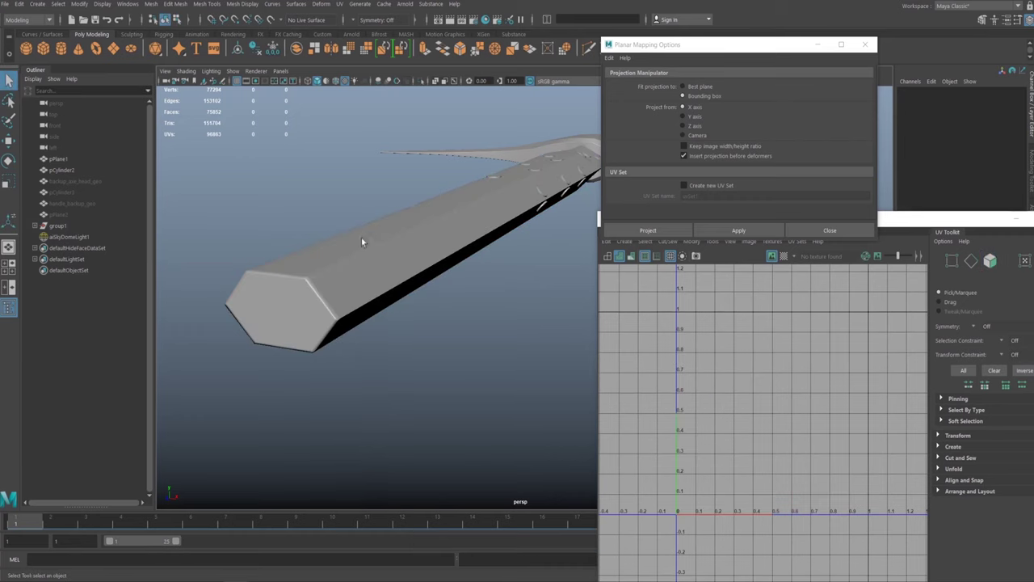
click(353, 235)
click(753, 232)
alt+drag(374, 245, 438, 309)
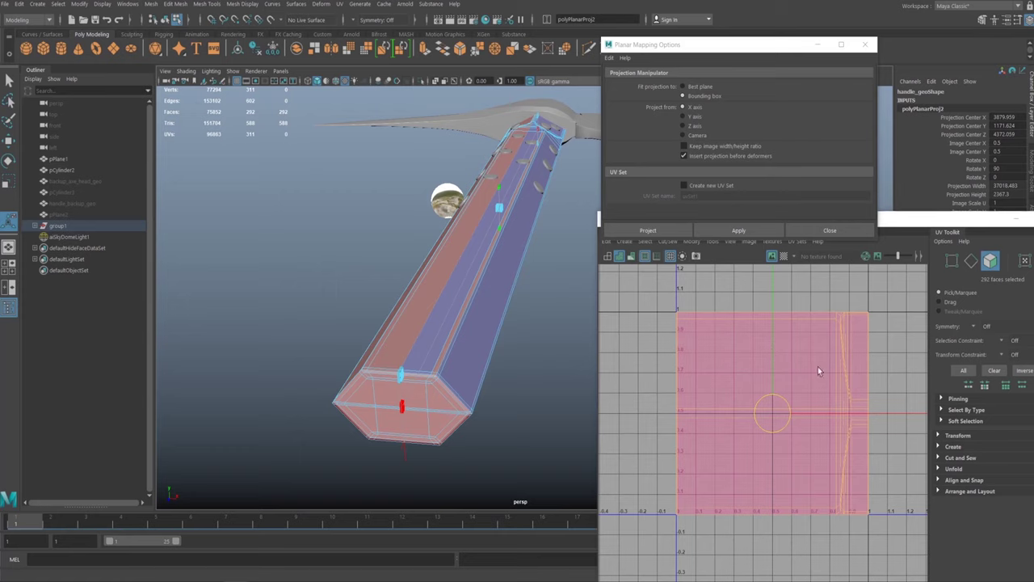
Step: Return the handle to object mode and close the Planar Mapping options
right_drag(436, 272, 227, 258)
alt+drag(456, 143, 388, 243)
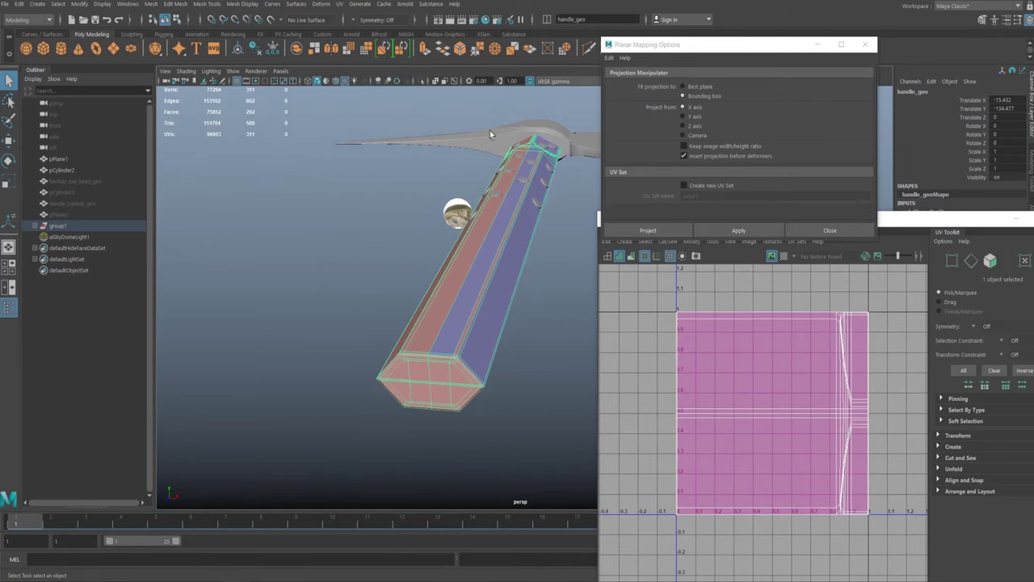
alt+drag(489, 130, 407, 257)
click(828, 230)
alt+drag(511, 231, 308, 269)
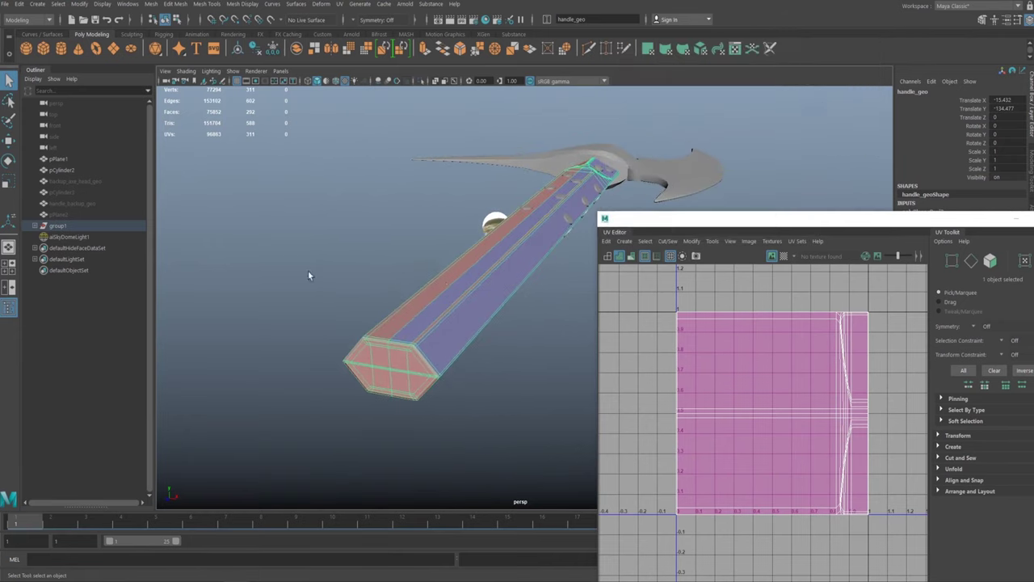
Step: Apply automatic UV mapping to the handle with 6 planes, fewer pieces and an into-square shell layout
key(space)
click(519, 293)
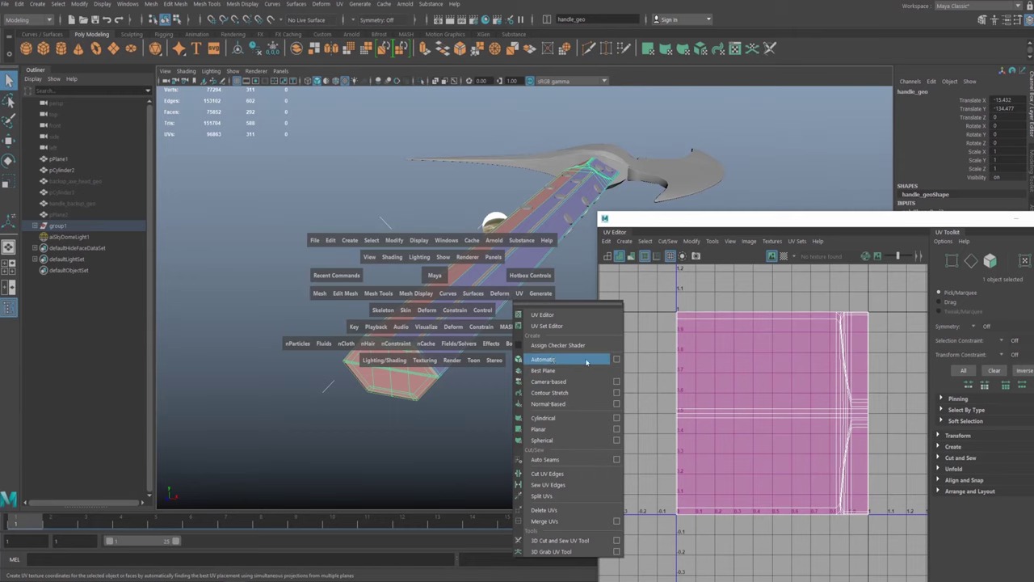
click(617, 360)
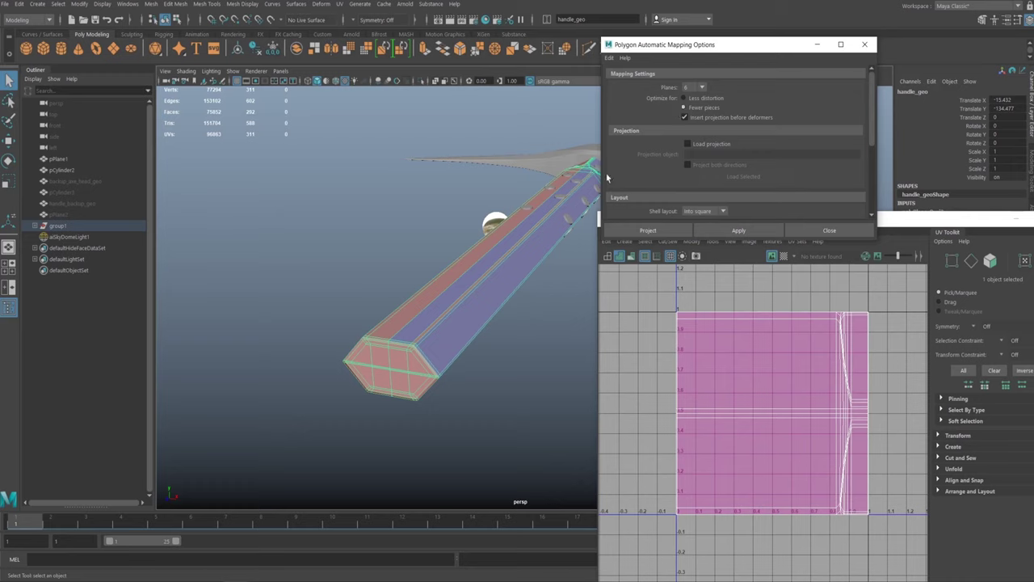
drag(870, 133, 858, 91)
click(737, 231)
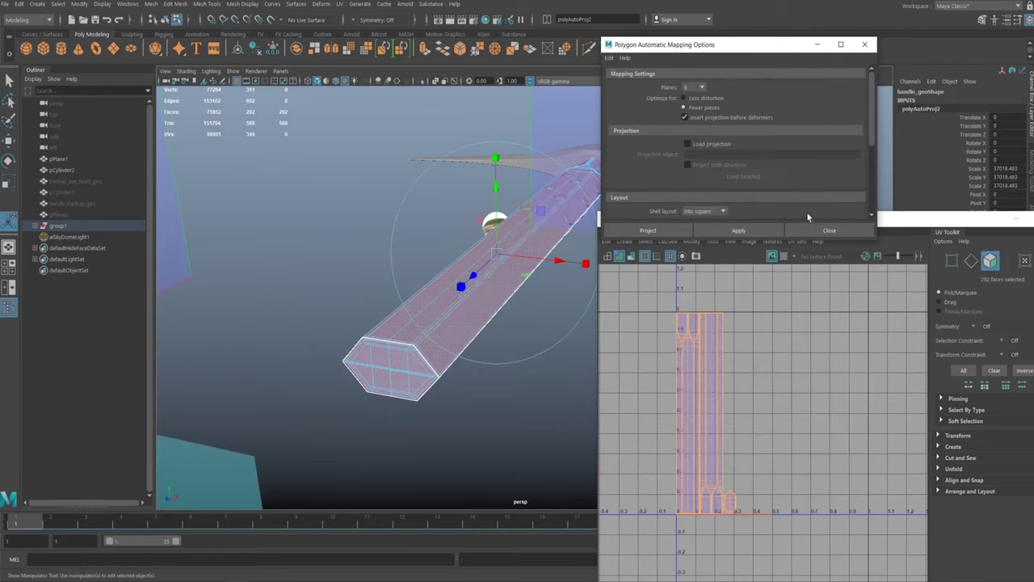
click(818, 230)
Step: Reselect the handle in object mode and display the checker map on it
alt+middle_drag(395, 306, 353, 316)
right_drag(417, 287, 468, 271)
key(q)
click(261, 255)
click(494, 281)
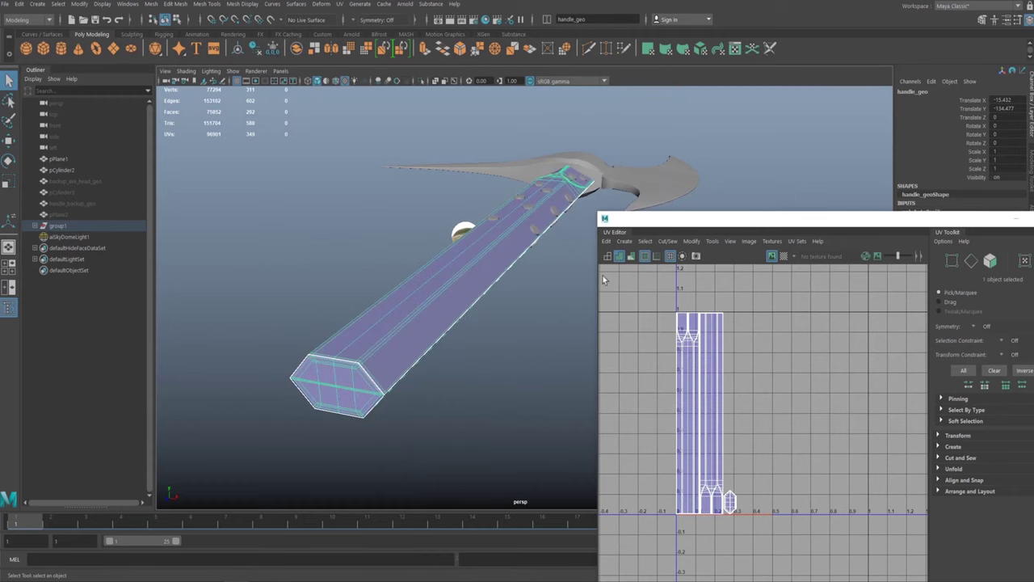
click(783, 255)
alt+drag(501, 267, 575, 239)
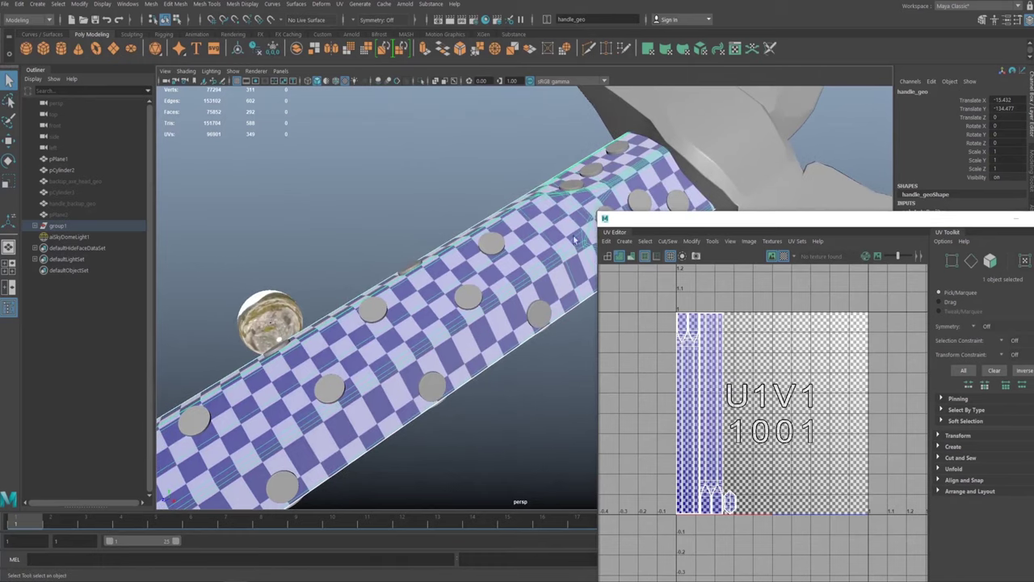
Step: Compare the checker pattern along the handle and its end cap with smooth preview on and off, moving the UV Editor clear
key(3)
key(1)
key(3)
key(1)
key(3)
key(1)
alt+drag(444, 290, 469, 178)
alt+middle_drag(404, 247, 556, 225)
scroll(557, 225, up, 5)
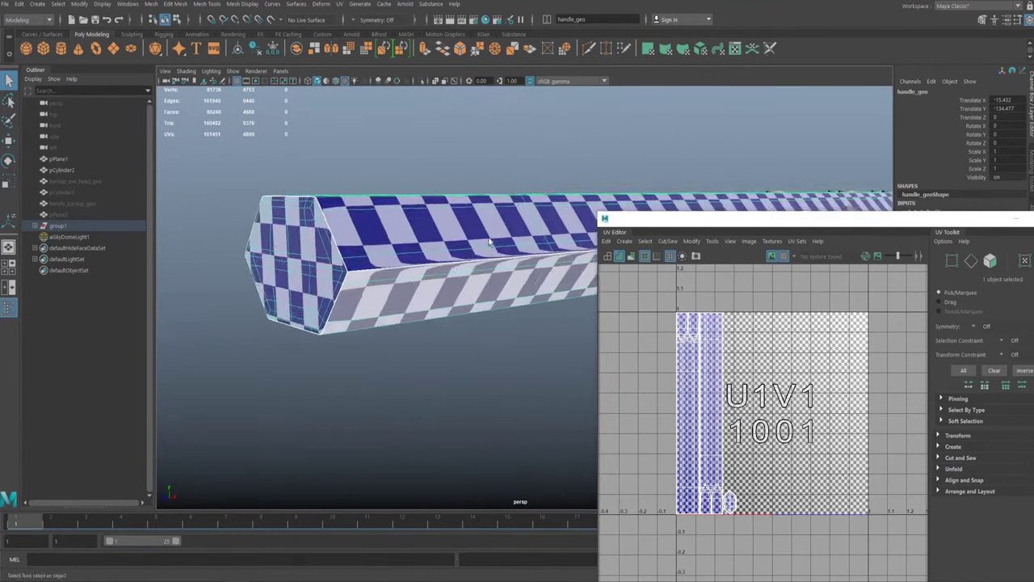
alt+drag(429, 243, 510, 244)
key(3)
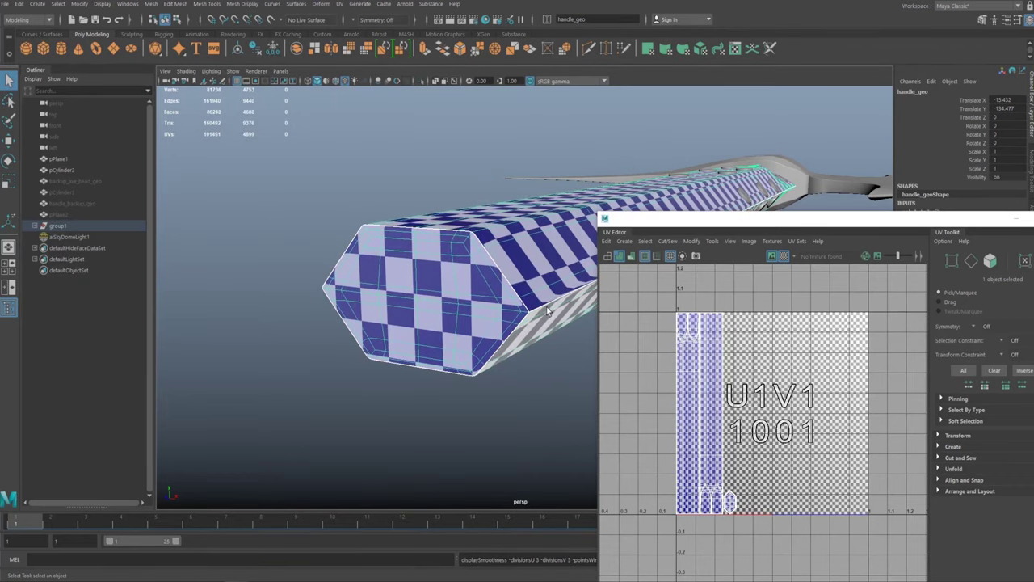
drag(704, 225, 934, 276)
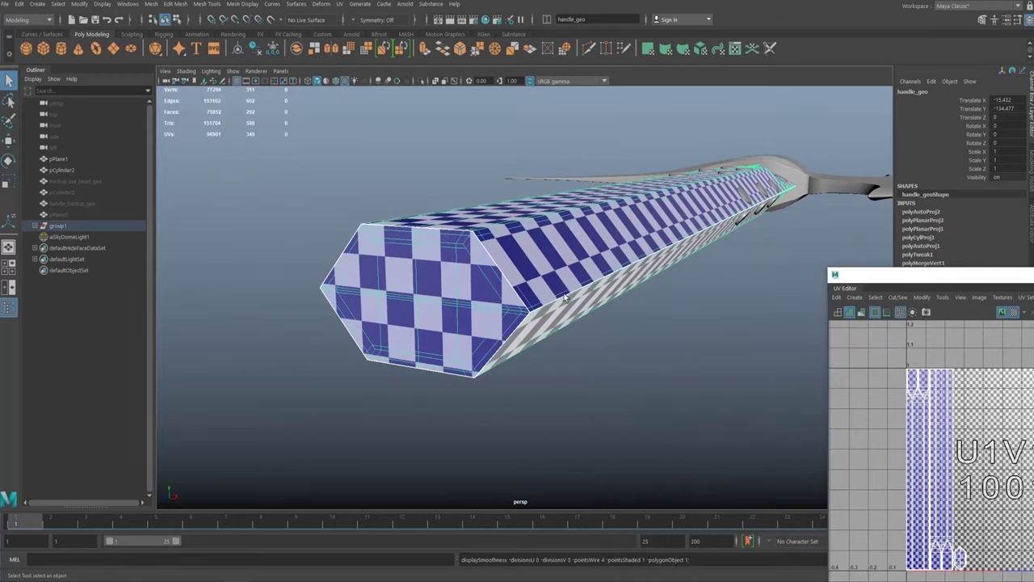
Step: Toggle smooth preview on the handle to examine how the checkers shift at its bevels, and bring the UV Editor back into view
key(1)
key(3)
key(1)
key(3)
key(1)
key(3)
key(1)
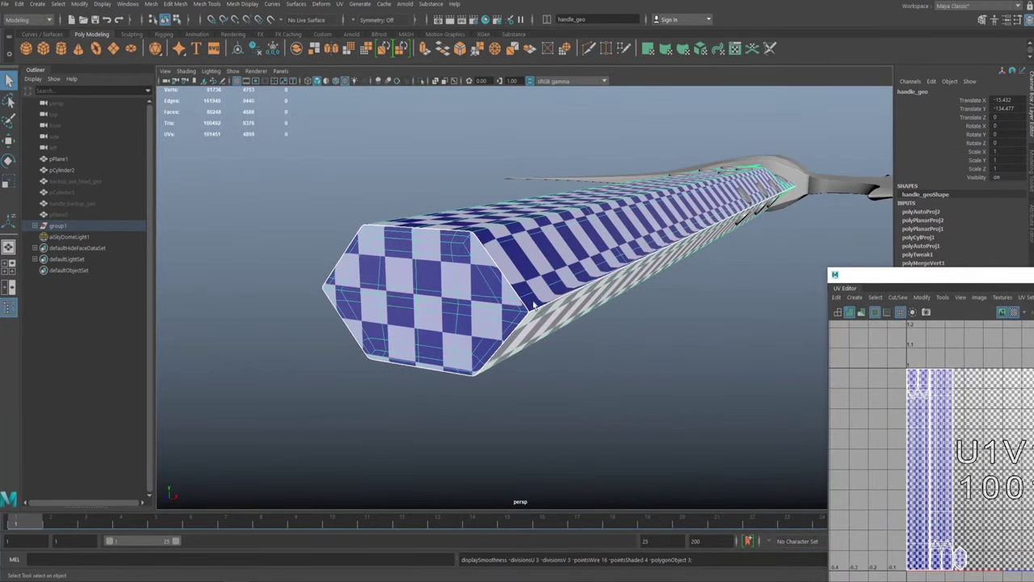
drag(840, 274, 569, 84)
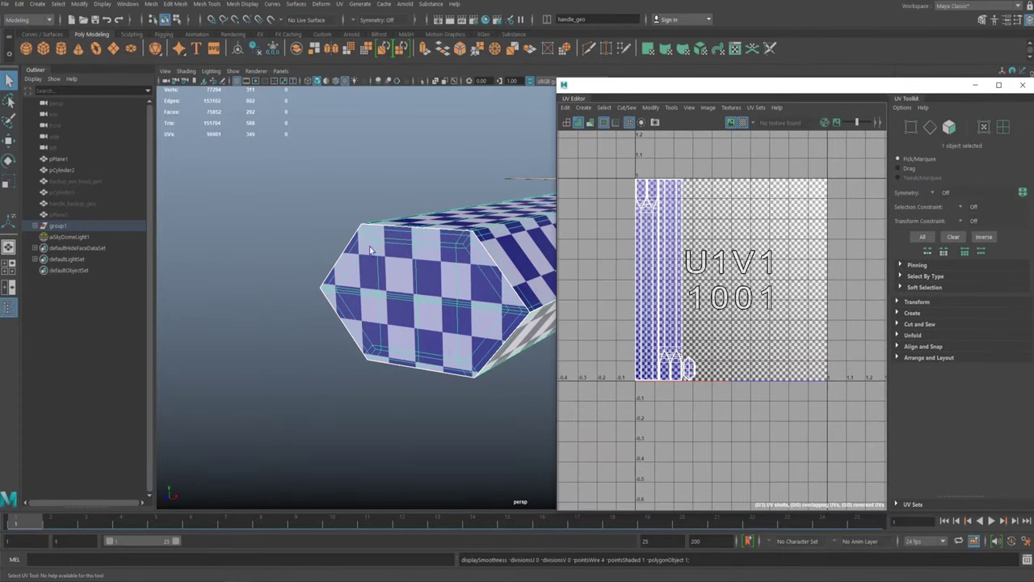
Step: Assign a new surface shader to the handle and minimize the UV Editor
mouse_move(312, 164)
alt+mouse_down()
mouse_move(330, 228)
mouse_move(309, 172)
alt+mouse_up()
right_drag(355, 246, 428, 535)
key(ctrl+z)
right_drag(409, 277, 446, 260)
shift+click(380, 282)
click(372, 284)
right_drag(395, 287, 468, 569)
click(975, 85)
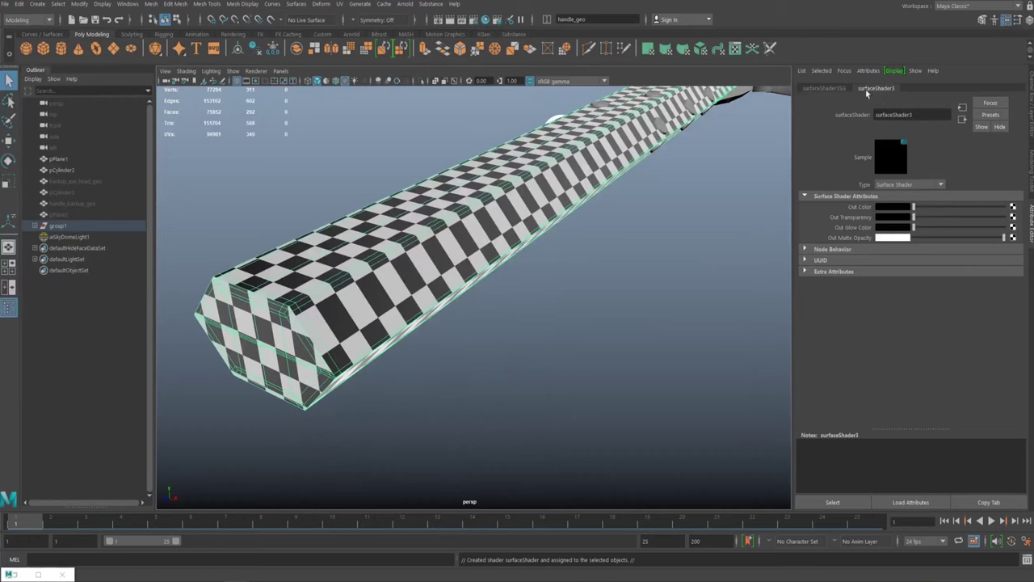
Step: Connect a Checker texture to the surface shader's Out Color
click(1014, 207)
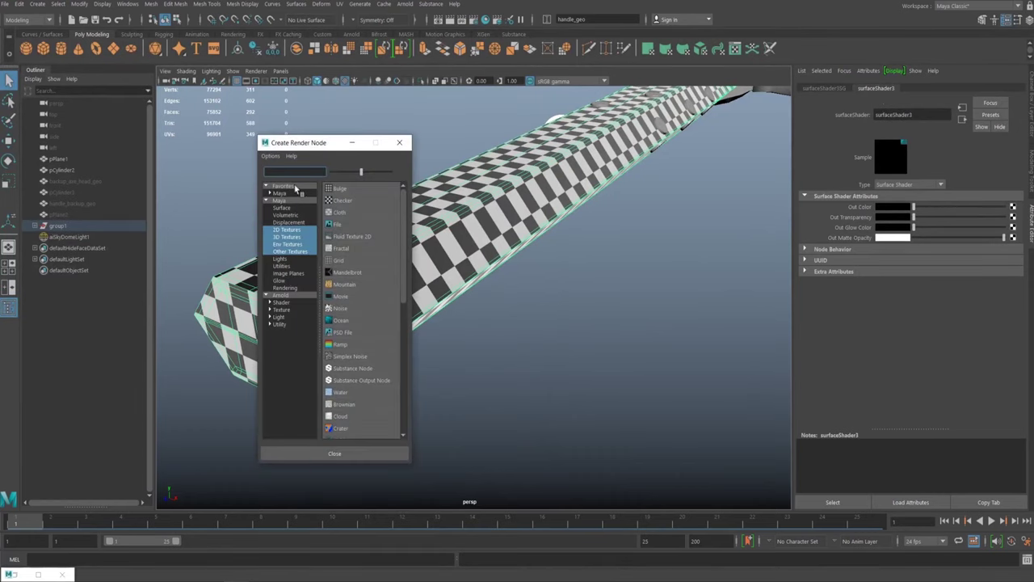
click(350, 201)
alt+drag(607, 291, 575, 263)
alt+right_drag(575, 263, 669, 303)
Step: Set the checker texture's Repeat UV to 10 in both directions
click(852, 88)
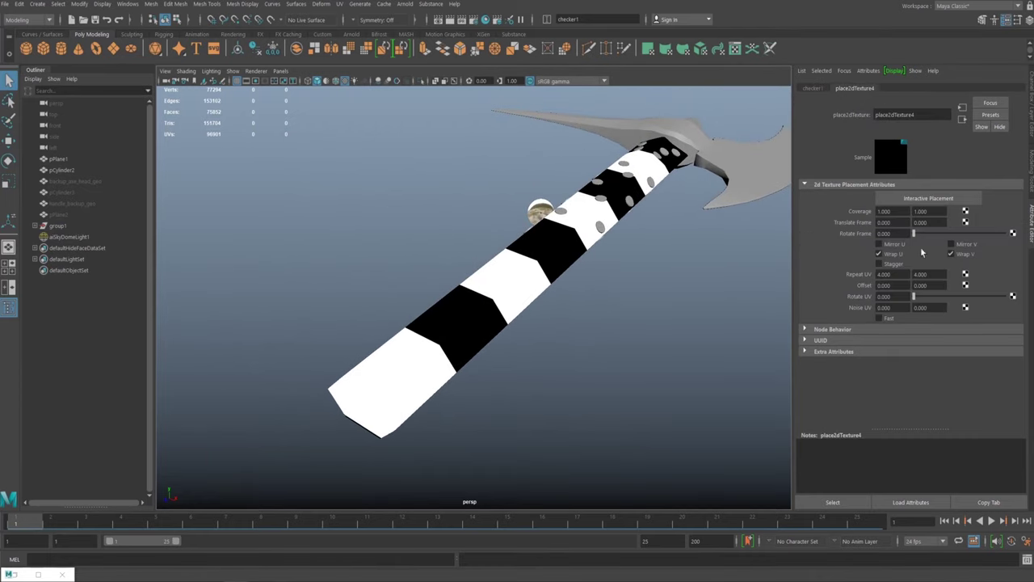
text(10)
key(Return)
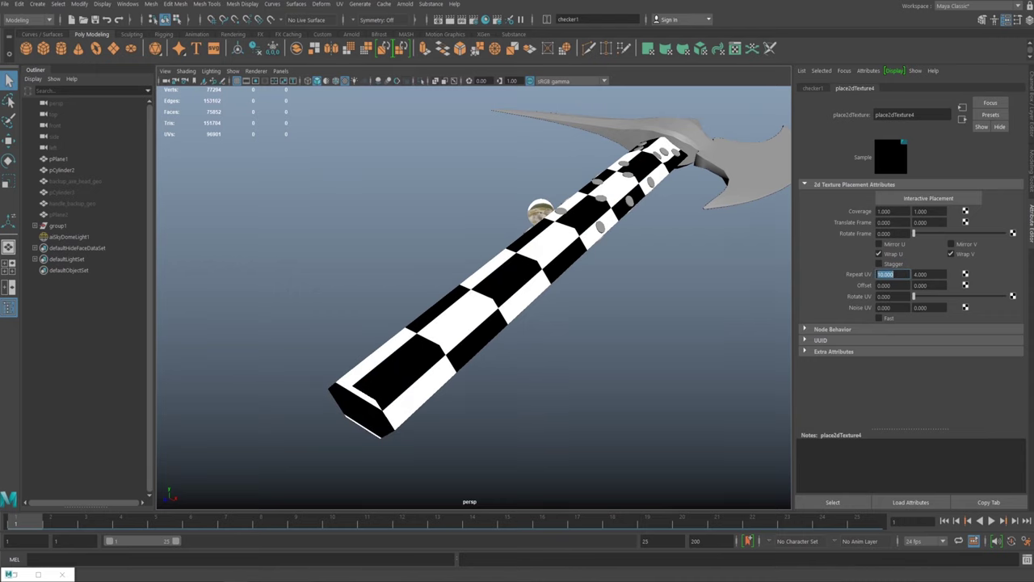
key(Tab)
text(10)
key(Return)
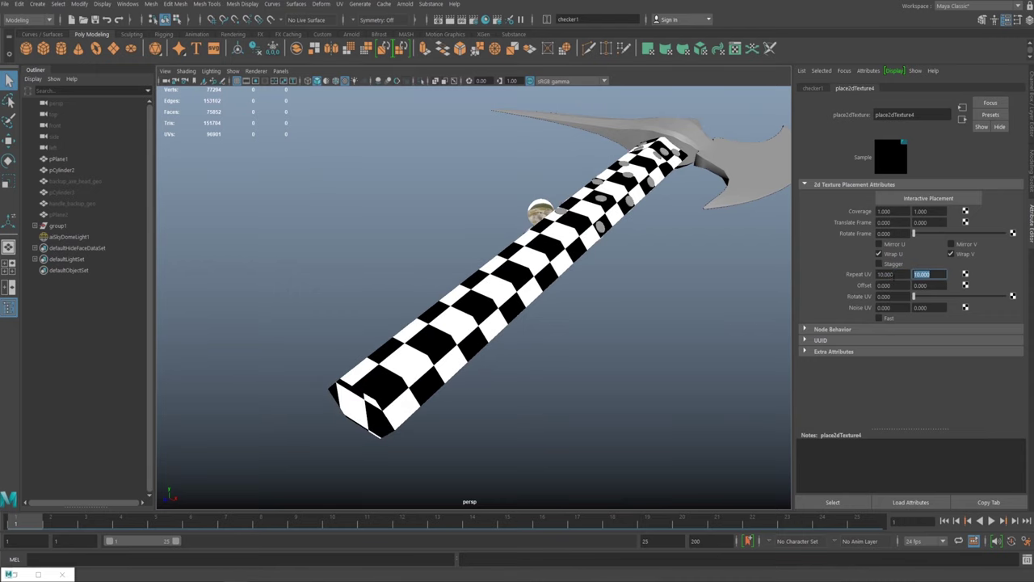
Step: Set the checker texture's U repeat to 20
drag(893, 274, 841, 287)
text(20)
key(Return)
key(Tab)
Step: Select the handle and compare its shaded pattern with smooth preview on and off
alt+drag(365, 288, 488, 308)
click(488, 309)
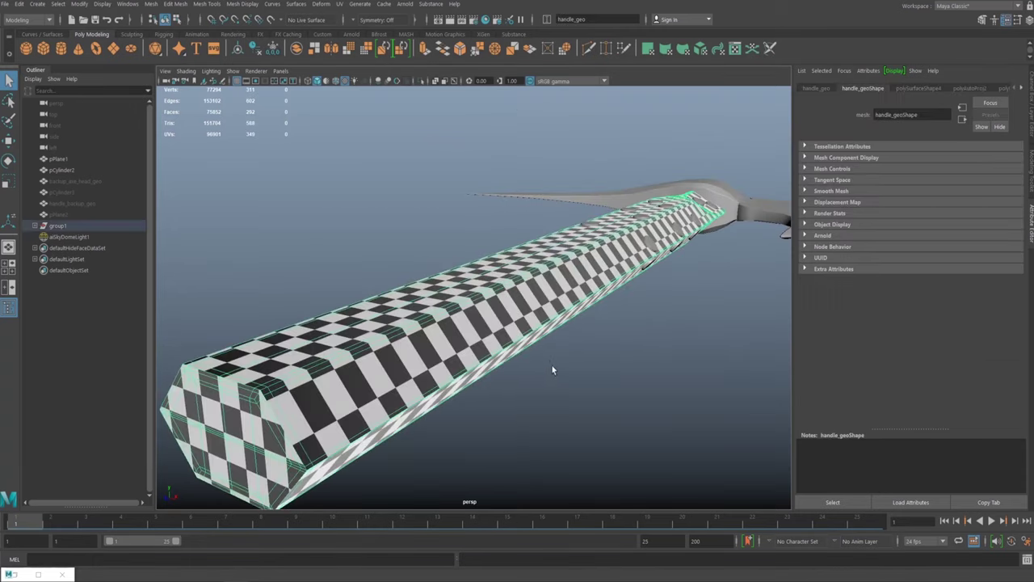
key(3)
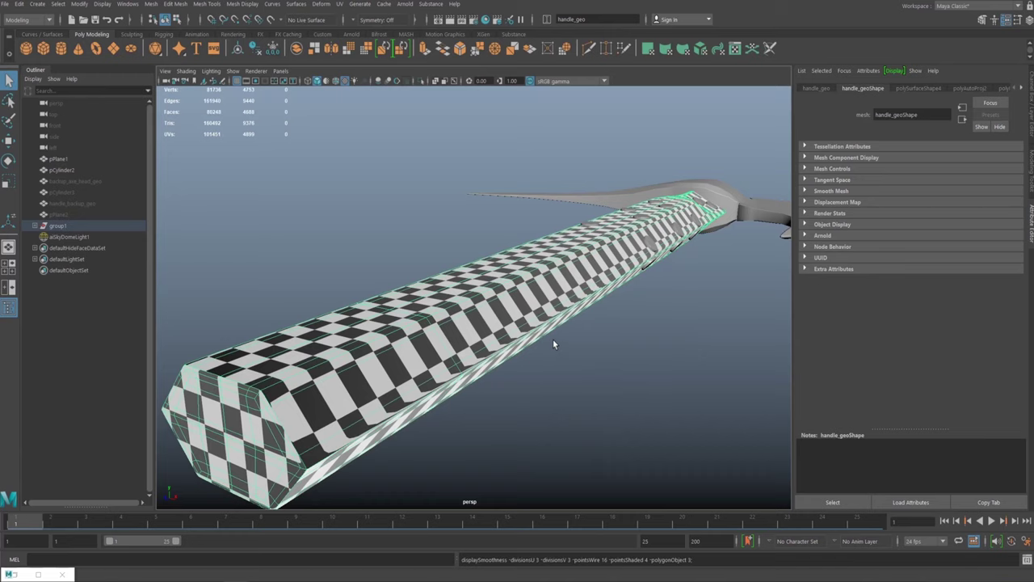
key(1)
Step: Assign the existing blinn1 material to the handle and clear the selection
right_click(490, 345)
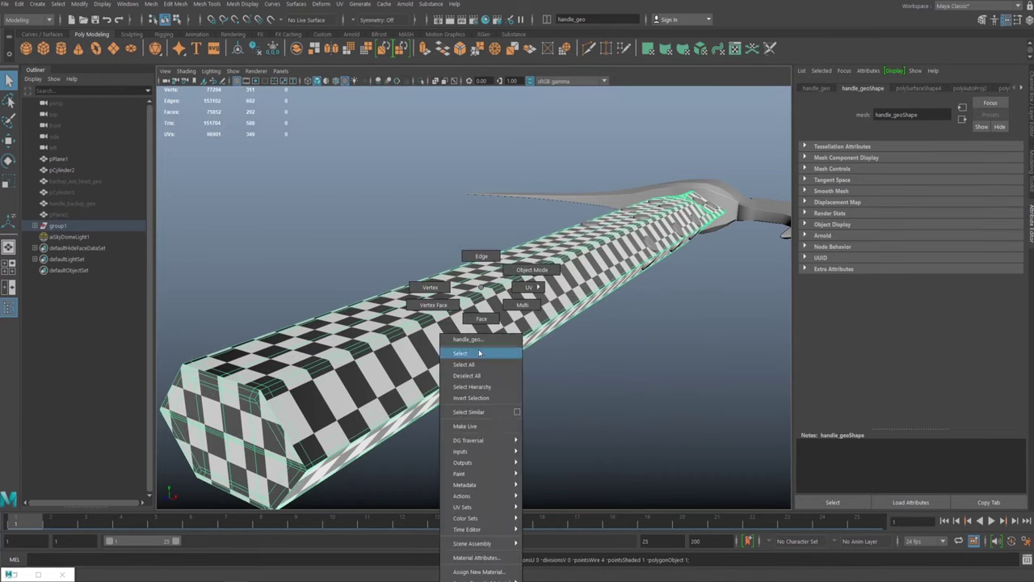
mouse_move(452, 579)
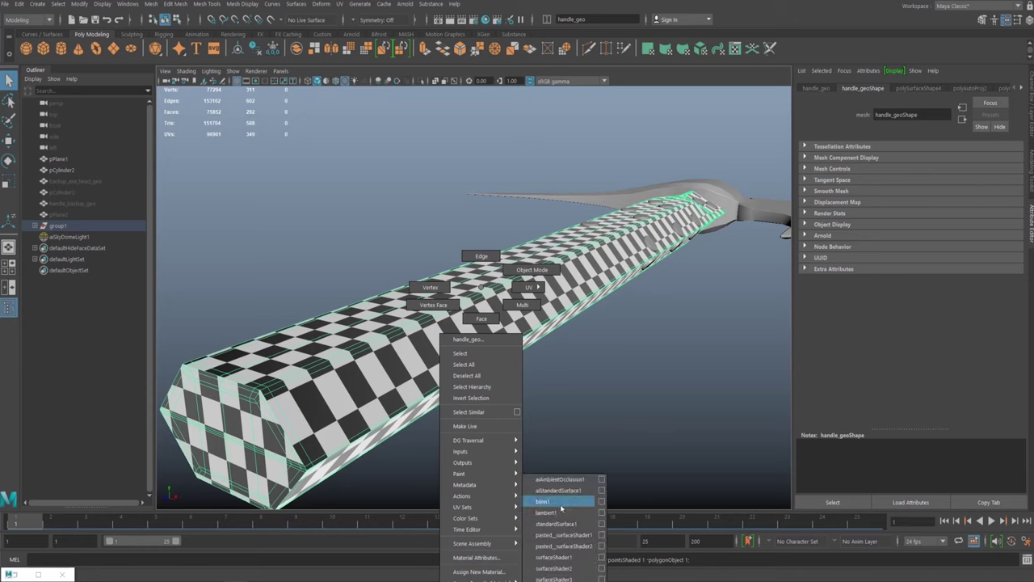
click(543, 501)
click(625, 379)
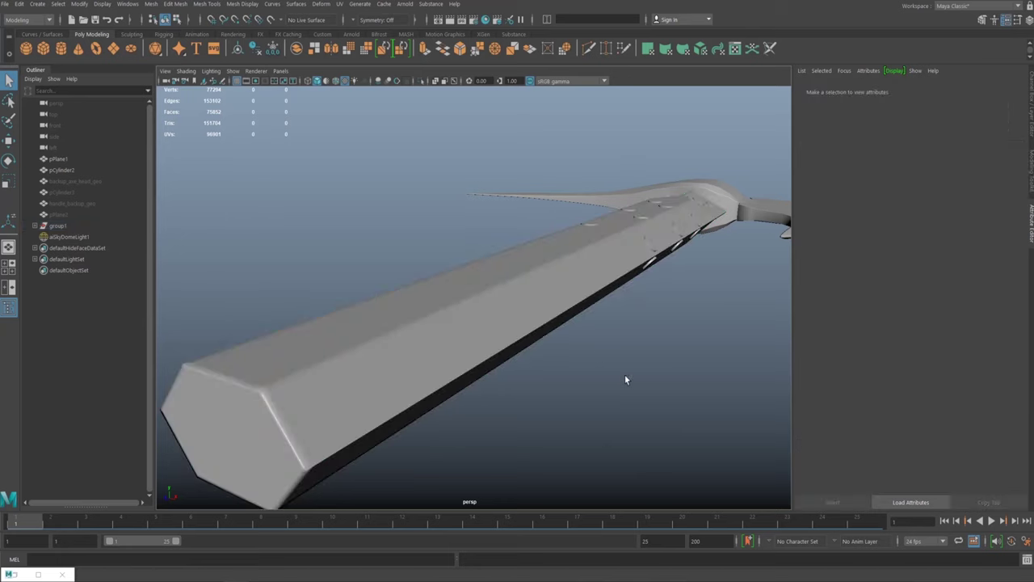
Step: Reselect the handle and restore the UV Editor so its automatic projection shells are displayed
alt+drag(605, 358, 604, 394)
click(532, 321)
alt+middle_drag(532, 321, 556, 236)
alt+right_drag(542, 323, 470, 351)
click(12, 576)
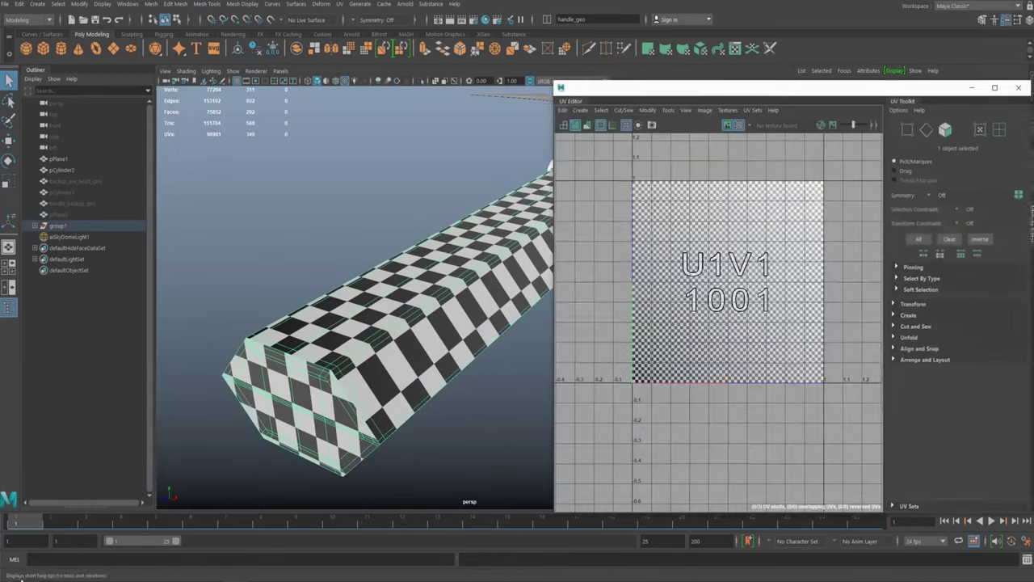
click(410, 223)
click(429, 271)
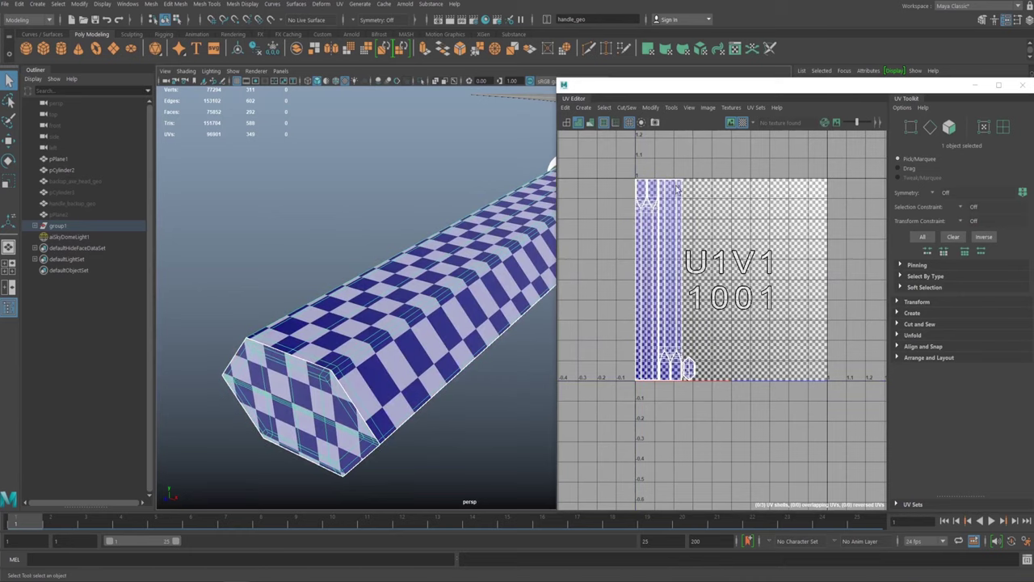
Step: Turn off the checker map in the UV Editor to show the plain shells beside the handle
scroll(674, 252, up, 5)
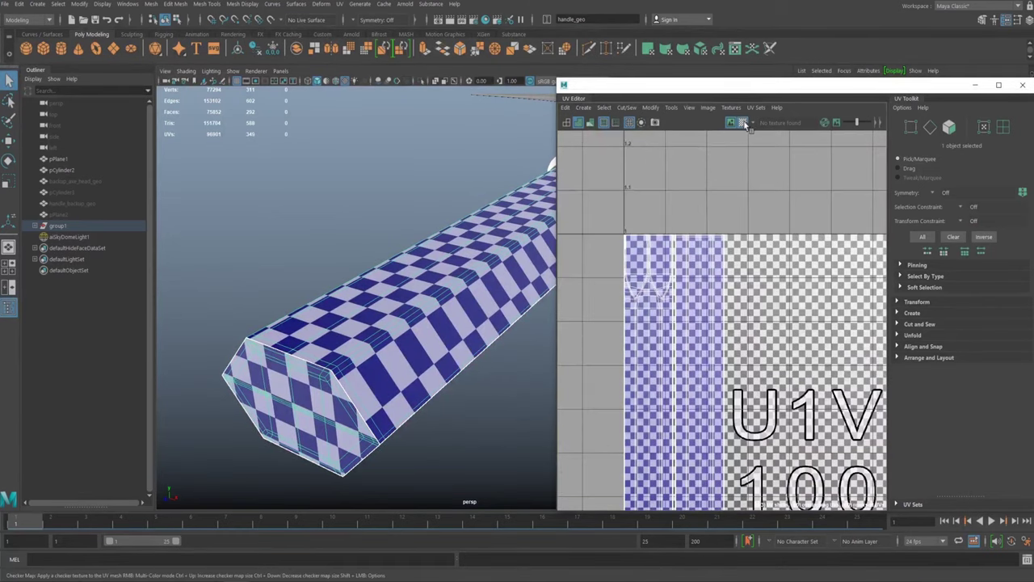
click(742, 122)
alt+middle_drag(689, 335, 665, 246)
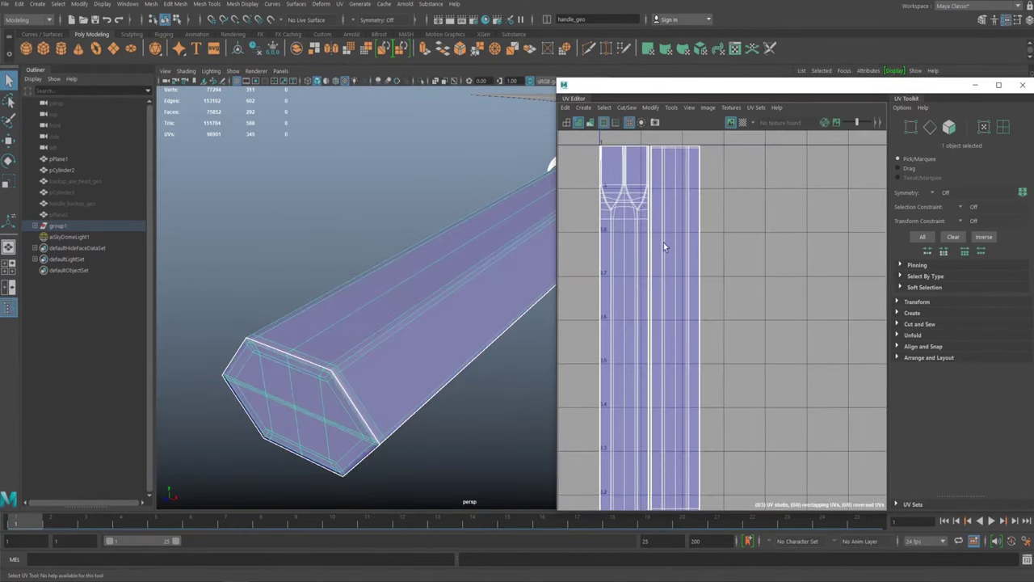
alt+right_drag(339, 217, 307, 210)
alt+drag(306, 210, 430, 276)
alt+drag(322, 287, 452, 275)
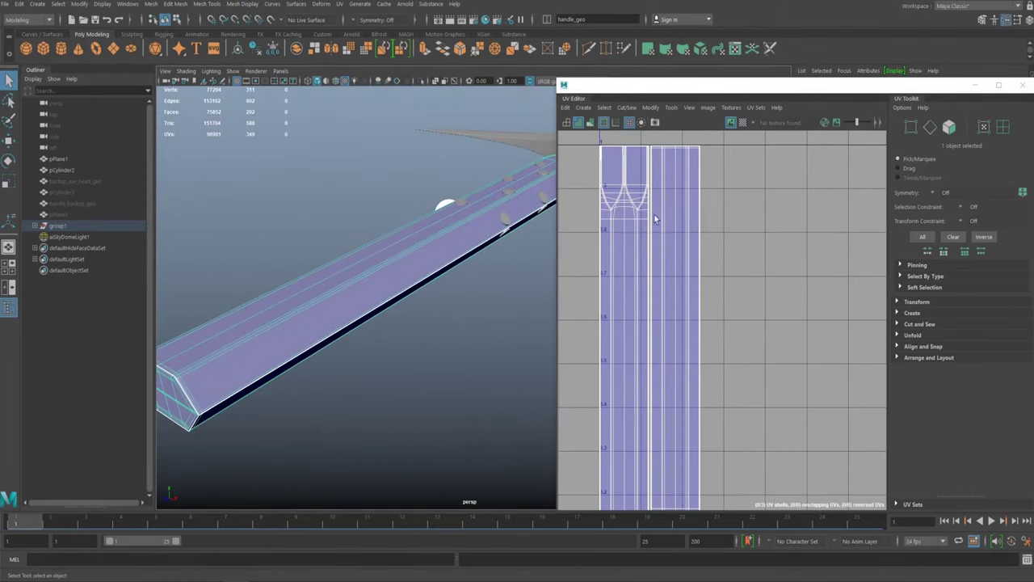
Step: Switch to edge selection and select the long edge along the handle's lower side
right_click(615, 241)
right_drag(615, 242, 613, 214)
alt+middle_drag(608, 217, 647, 264)
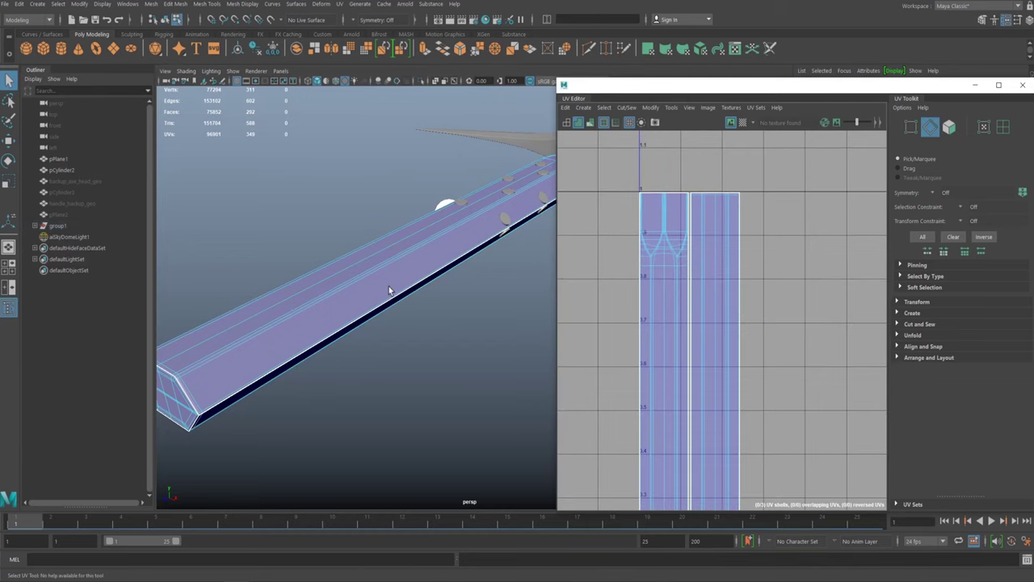
click(456, 267)
alt+right_drag(457, 271, 517, 339)
alt+middle_drag(517, 339, 460, 270)
click(453, 278)
Step: Select the full edge loop along the border between the two long shells and maximize the UV Editor
drag(664, 94, 632, 89)
alt+middle_drag(638, 271, 644, 275)
alt+right_drag(643, 275, 792, 419)
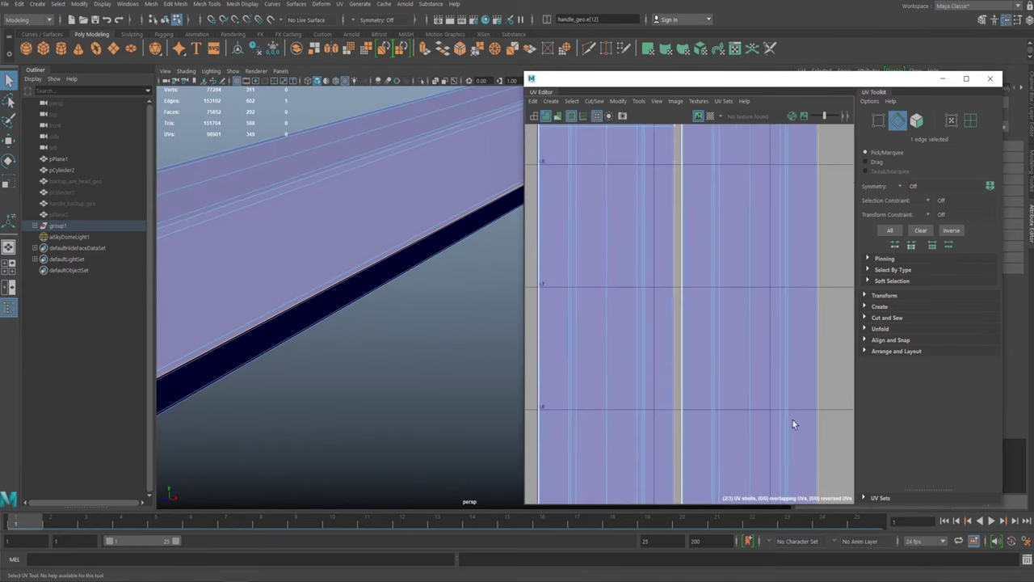
double_click(675, 277)
shift+double_click(675, 278)
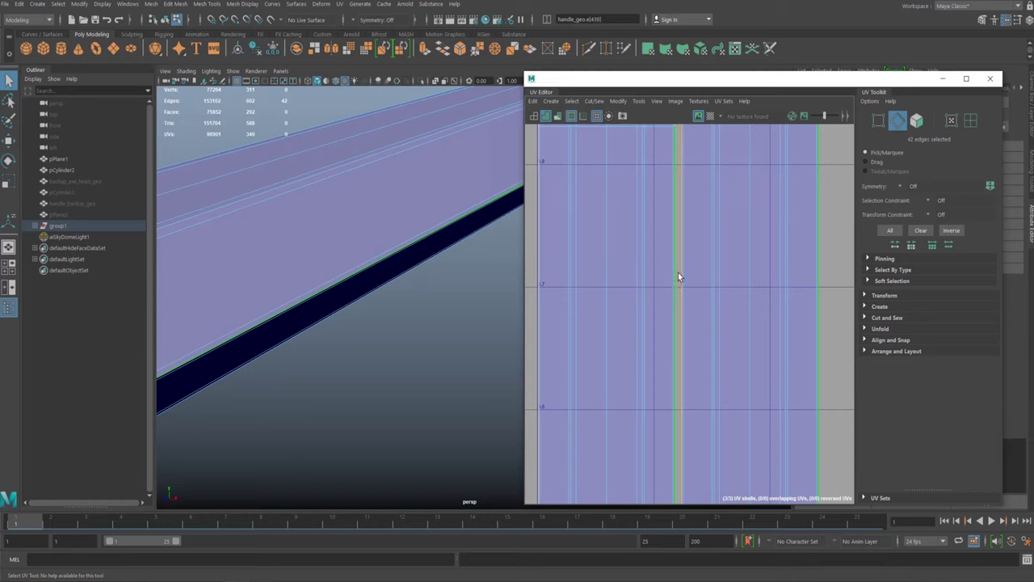
double_click(644, 83)
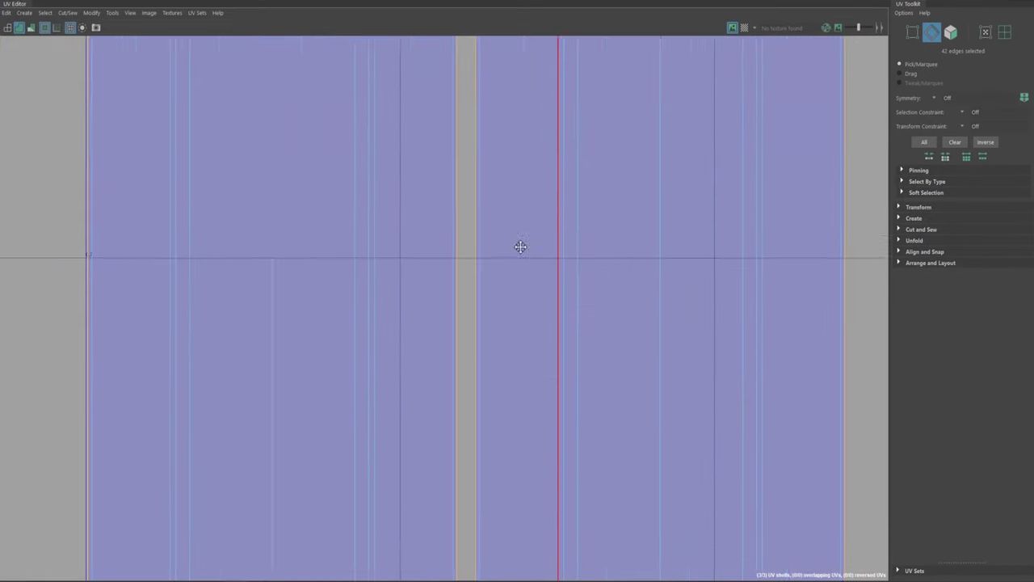
Step: Remove the unwanted edges around the upper ends of the two long shells from the loop selection
scroll(521, 245, down, 5)
alt+middle_drag(318, 186, 222, 408)
scroll(606, 371, down, 5)
alt+middle_drag(404, 191, 409, 40)
scroll(439, 170, up, 1)
alt+middle_drag(450, 281, 458, 466)
alt+middle_drag(531, 358, 533, 420)
alt+right_drag(550, 343, 605, 258)
alt+middle_drag(604, 254, 612, 94)
alt+right_drag(497, 208, 509, 205)
scroll(508, 203, up, 3)
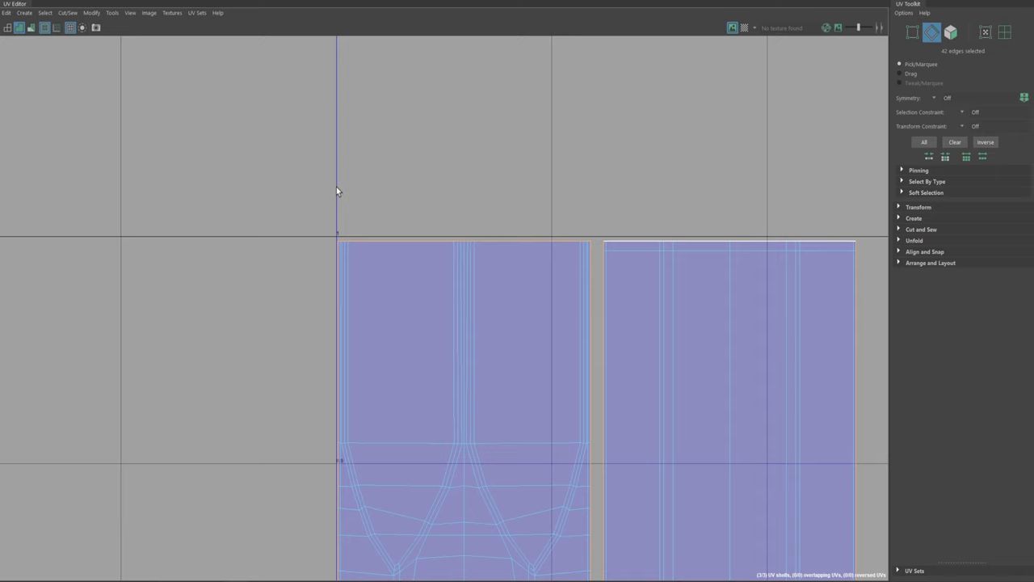
drag(276, 195, 589, 251)
alt+right_drag(513, 331, 426, 344)
alt+middle_drag(426, 343, 382, 121)
ctrl+drag(382, 123, 227, 411)
Step: Deselect the extra edges at the lower corner of the first long shell
alt+middle_drag(226, 410, 350, 124)
alt+right_drag(445, 325, 450, 401)
alt+middle_drag(451, 401, 471, 149)
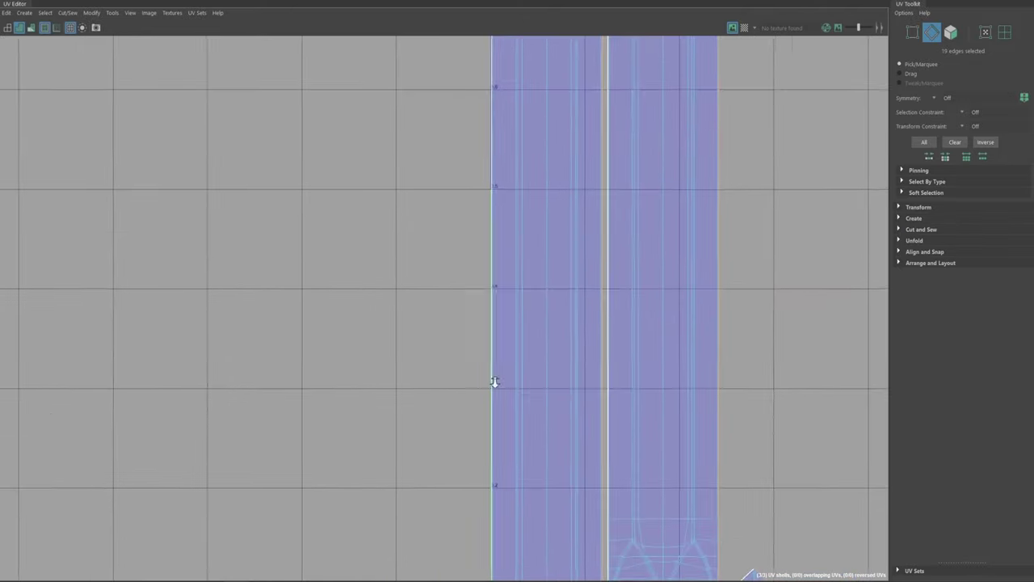
alt+right_drag(514, 394, 448, 300)
alt+middle_drag(485, 375, 506, 248)
alt+right_drag(589, 323, 719, 445)
alt+middle_drag(573, 354, 586, 209)
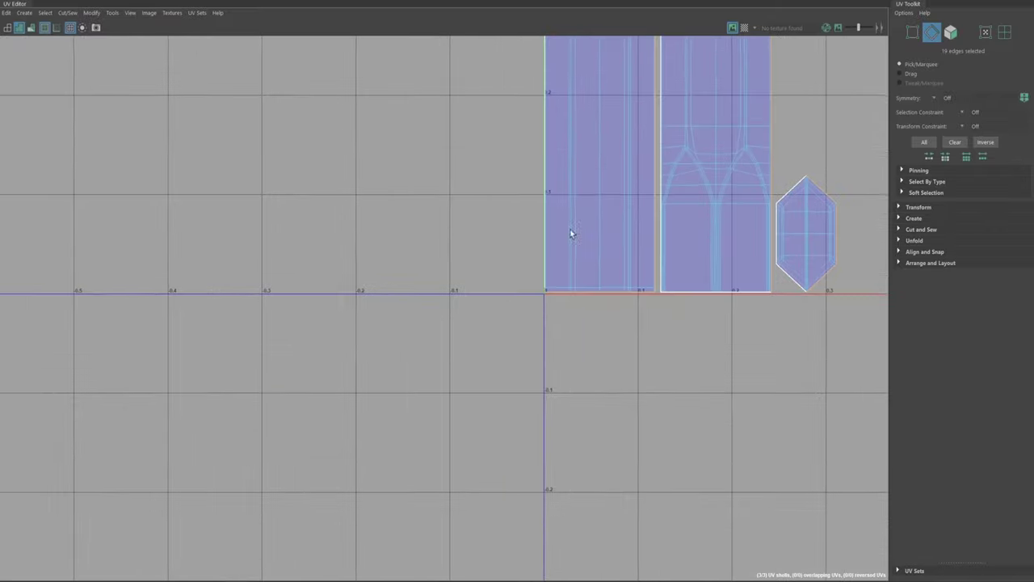
scroll(586, 209, up, 2)
alt+middle_drag(557, 250, 482, 233)
scroll(482, 234, up, 2)
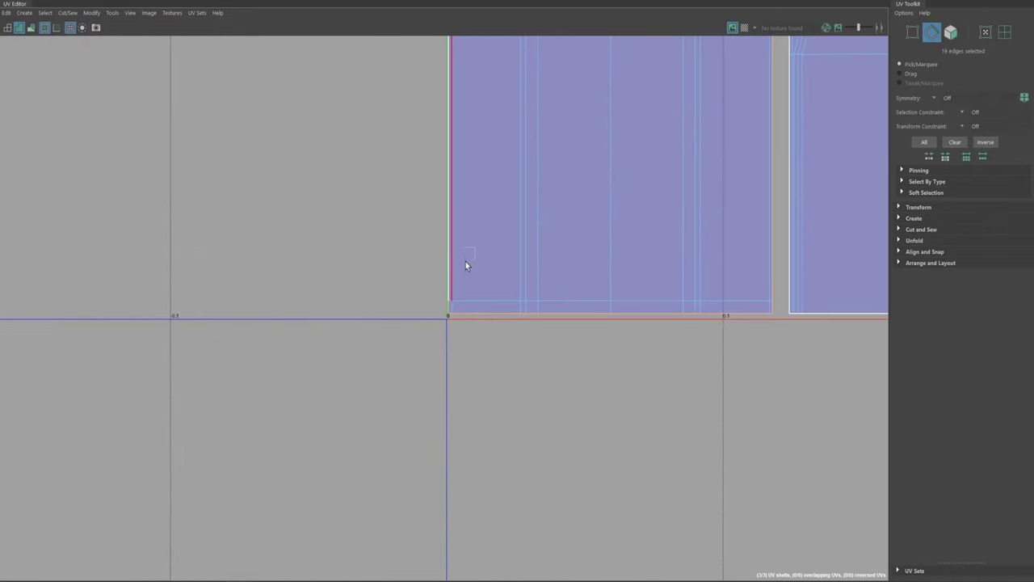
ctrl+drag(426, 302, 423, 304)
Step: Deselect the remaining edges along the first shell's base and on the end cap, keeping only the long seam
alt+right_drag(576, 246, 866, 318)
alt+middle_drag(702, 318, 618, 383)
alt+right_drag(307, 191, 64, 129)
alt+middle_drag(64, 128, 210, 112)
alt+middle_drag(689, 62, 524, 67)
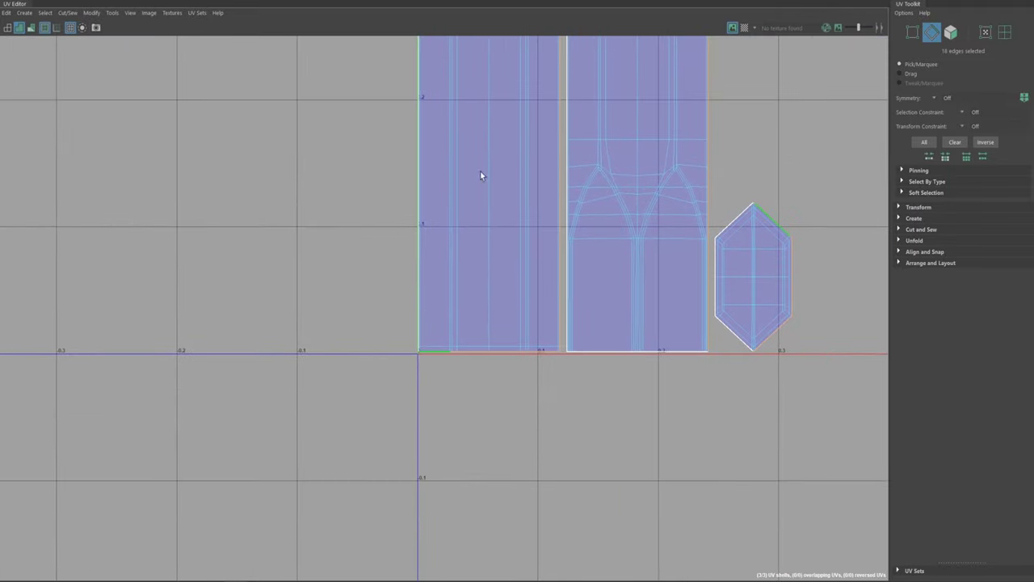
ctrl+drag(512, 380, 552, 384)
alt+middle_drag(542, 288, 482, 246)
alt+right_drag(517, 340, 784, 412)
alt+middle_drag(556, 243, 540, 274)
drag(563, 360, 562, 361)
Step: Check along the two long shells and the end cap which seam edges are selected
alt+right_drag(339, 194, 48, 179)
alt+middle_drag(440, 225, 470, 397)
alt+middle_drag(515, 233, 579, 252)
alt+right_drag(637, 263, 530, 249)
scroll(530, 249, up, 4)
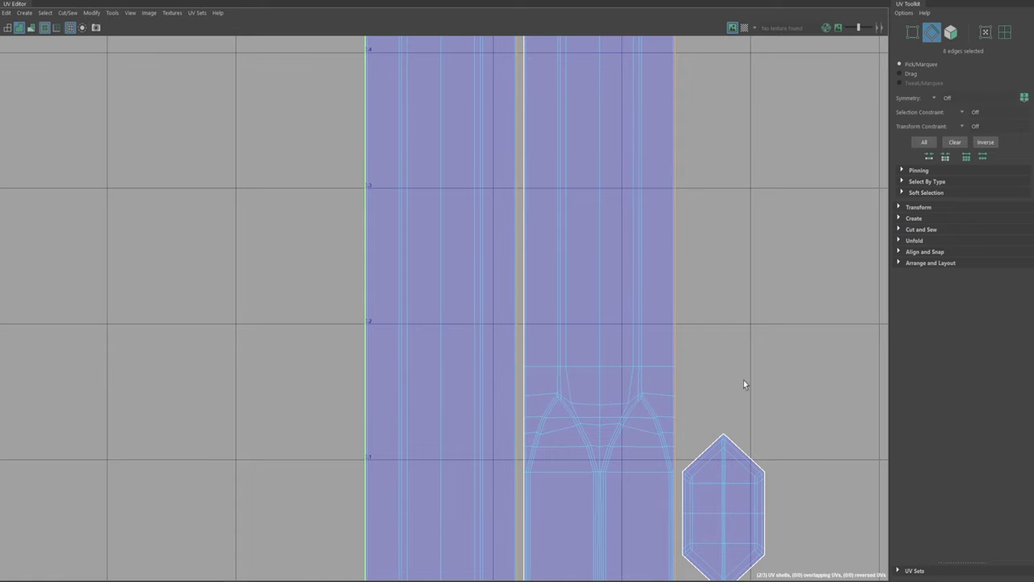
alt+middle_drag(744, 384, 598, 316)
scroll(514, 277, down, 4)
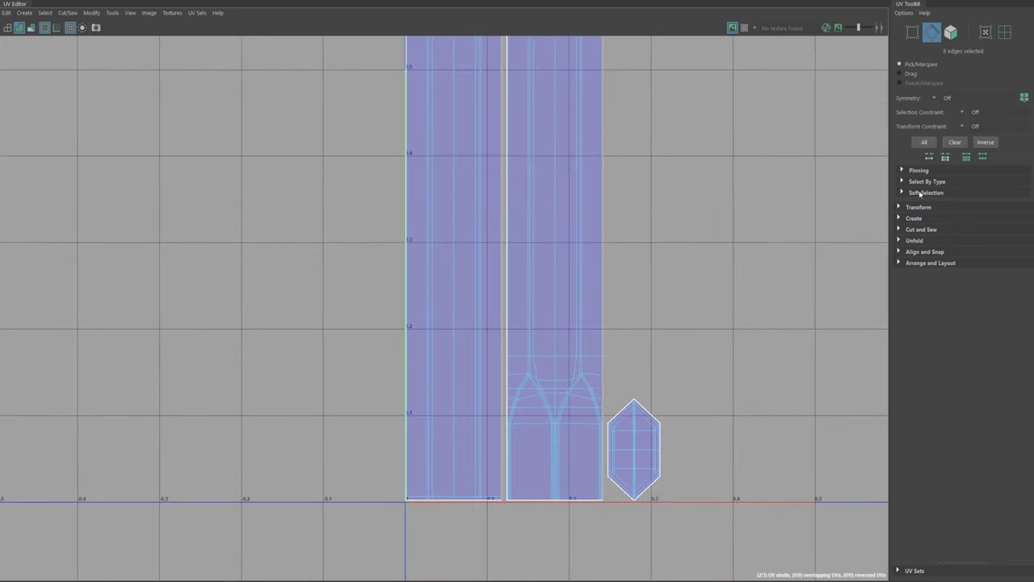
alt+middle_drag(782, 214, 765, 232)
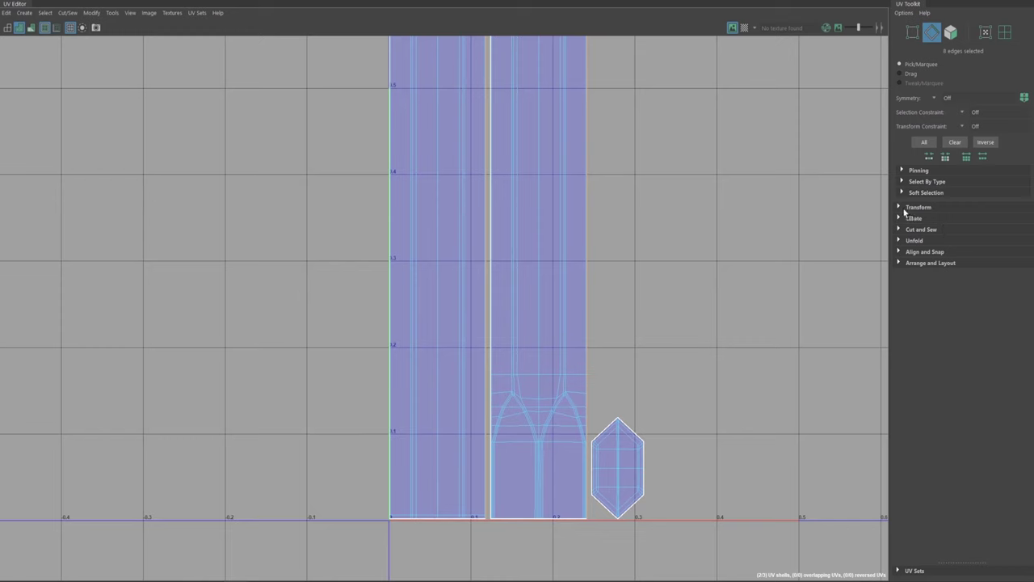
Step: Stitch the two long shells together along the selected seam edges in the A to B direction
click(903, 208)
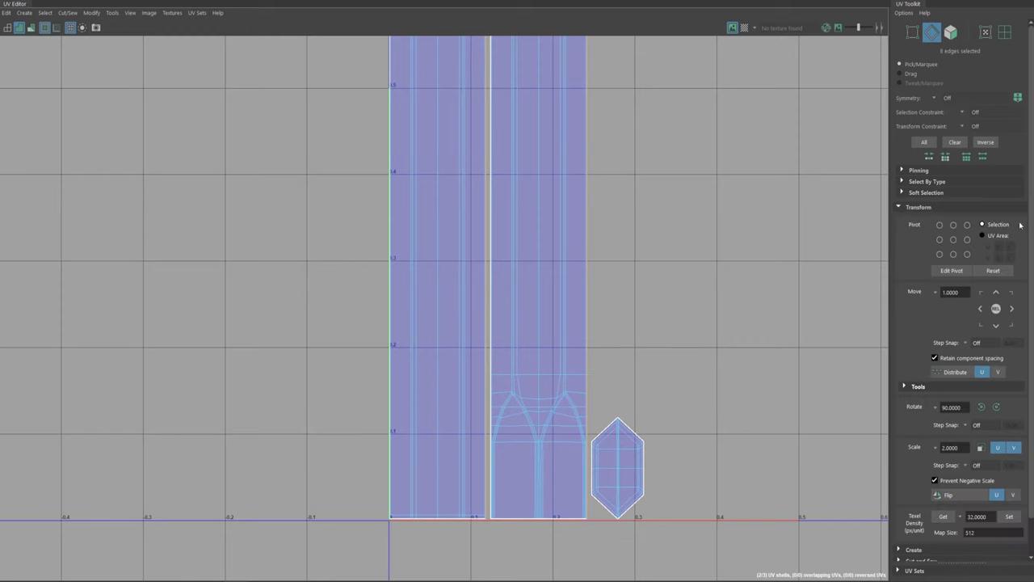
scroll(1031, 230, down, 2)
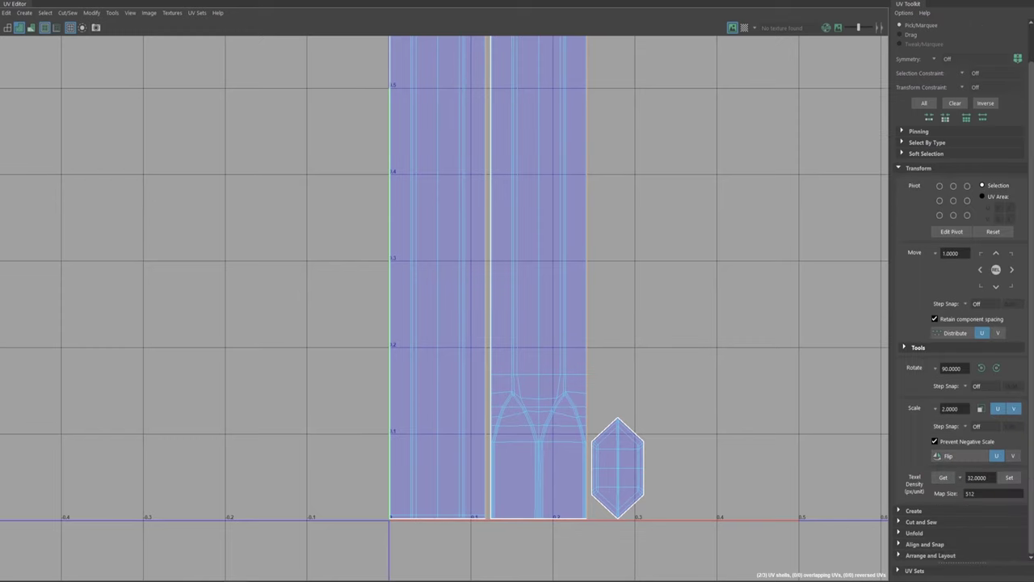
click(900, 523)
scroll(1031, 386, down, 3)
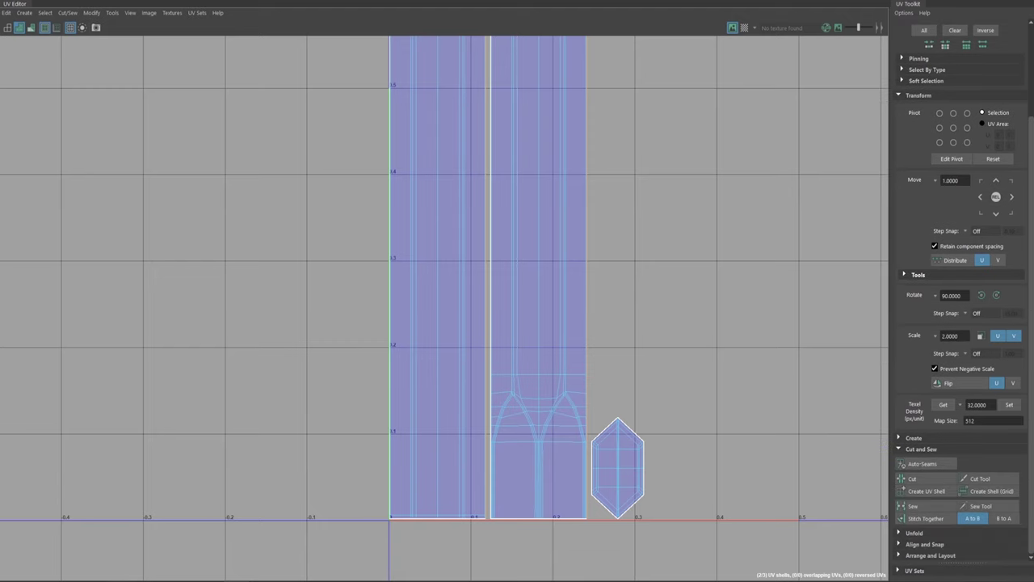
scroll(834, 475, up, 3)
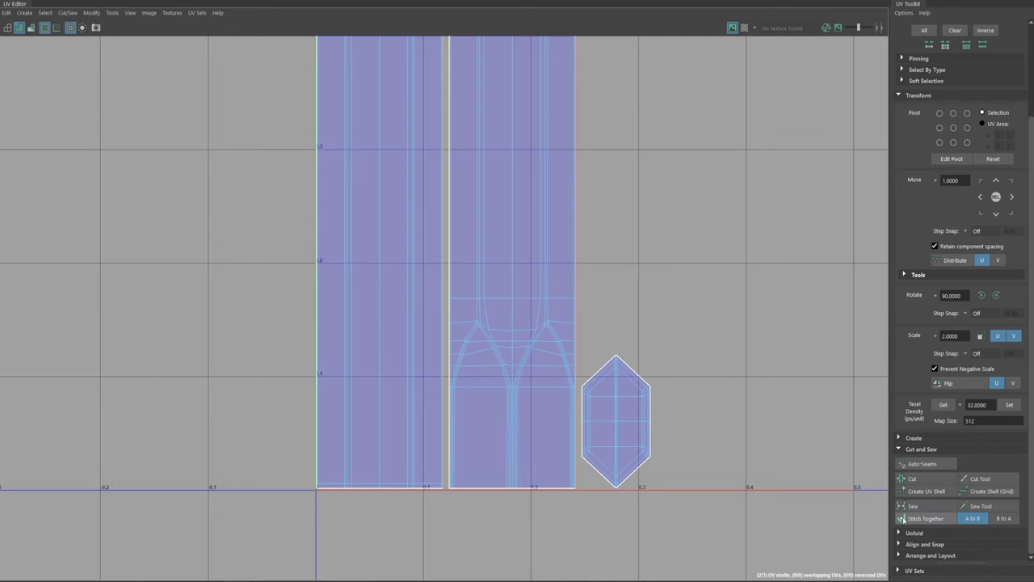
alt+middle_drag(647, 286, 670, 308)
click(919, 520)
Step: Examine the stitched shell along its whole length and at its upper end
alt+middle_drag(579, 298, 604, 420)
alt+middle_drag(602, 246, 612, 307)
alt+right_drag(610, 311, 234, 194)
alt+middle_drag(577, 284, 593, 526)
alt+right_drag(593, 526, 506, 234)
alt+middle_drag(644, 284, 625, 346)
alt+right_drag(625, 346, 897, 376)
alt+middle_drag(593, 231, 607, 299)
alt+right_drag(607, 300, 501, 281)
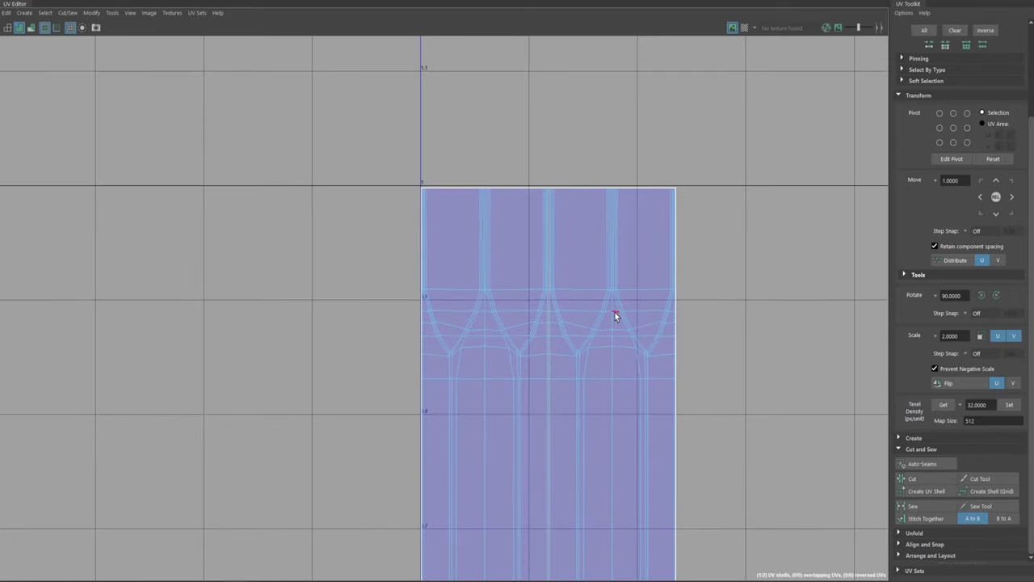
Step: Select the UVs of the stitched shell, return the UV Editor to a floating window and frame the selection
right_drag(602, 331, 604, 294)
double_click(606, 289)
alt+right_drag(654, 330, 396, 145)
drag(411, 2, 715, 128)
key(f)
alt+middle_drag(388, 264, 394, 184)
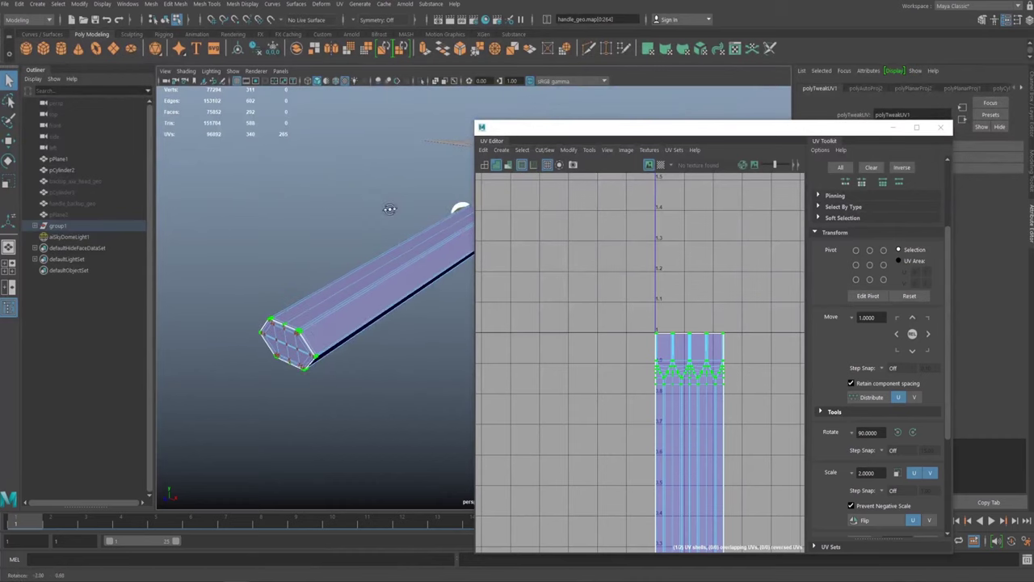
Step: Show the checker map on the handle and examine the pattern along its sides, on the end cap and across the UV shell
click(662, 164)
alt+middle_drag(346, 234, 340, 265)
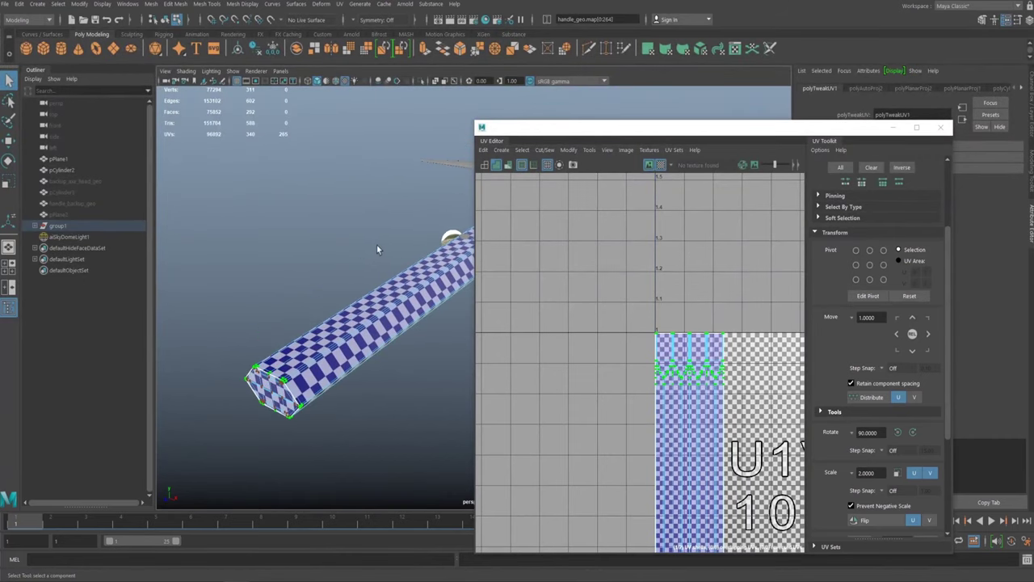
drag(573, 132, 618, 111)
alt+right_drag(381, 279, 524, 385)
alt+drag(480, 310, 605, 199)
alt+middle_drag(355, 311, 424, 274)
alt+drag(423, 274, 356, 291)
alt+drag(428, 263, 349, 229)
alt+middle_drag(391, 229, 489, 242)
scroll(752, 363, up, 4)
alt+middle_drag(685, 286, 732, 269)
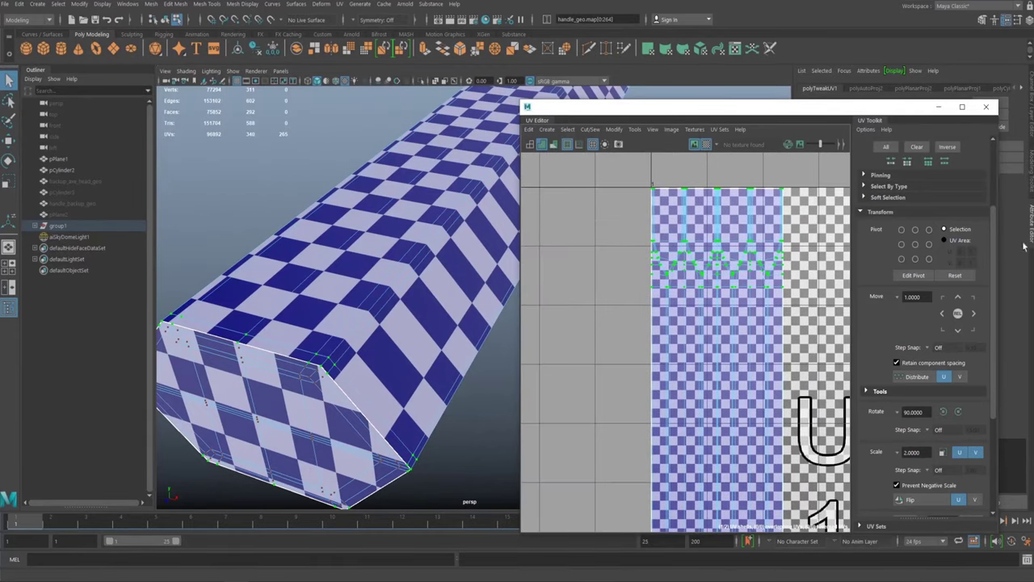
Step: Hide the checker map and unfold the UVs of the long stitched shell
drag(996, 282, 1008, 395)
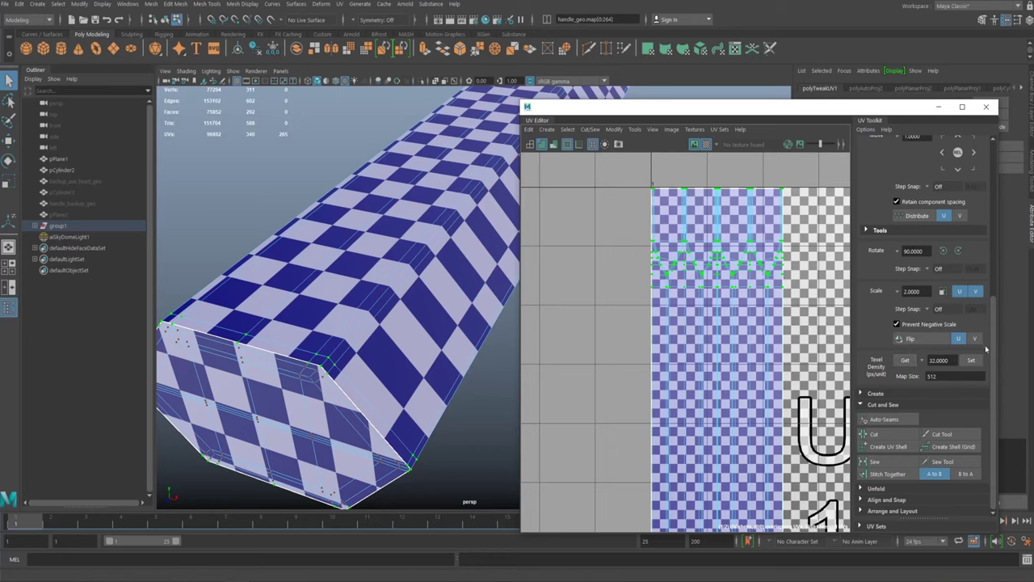
click(875, 488)
drag(993, 393, 996, 420)
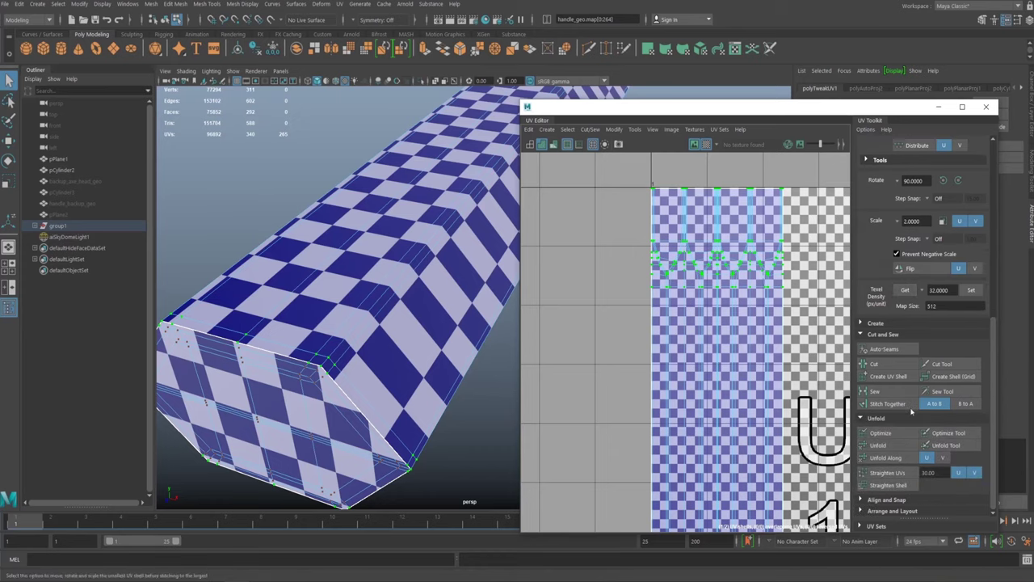
click(877, 445)
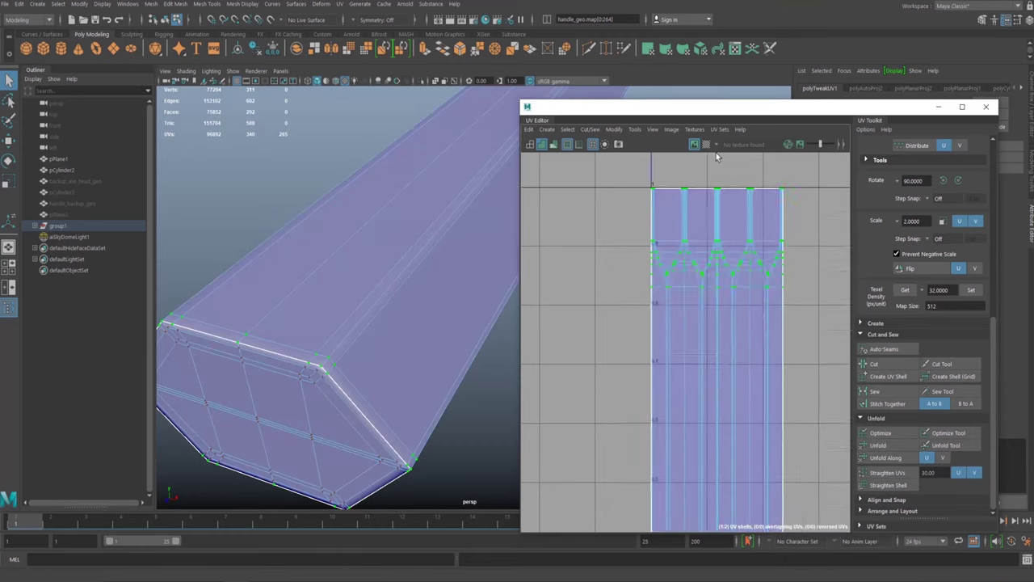
alt+middle_drag(568, 272, 573, 214)
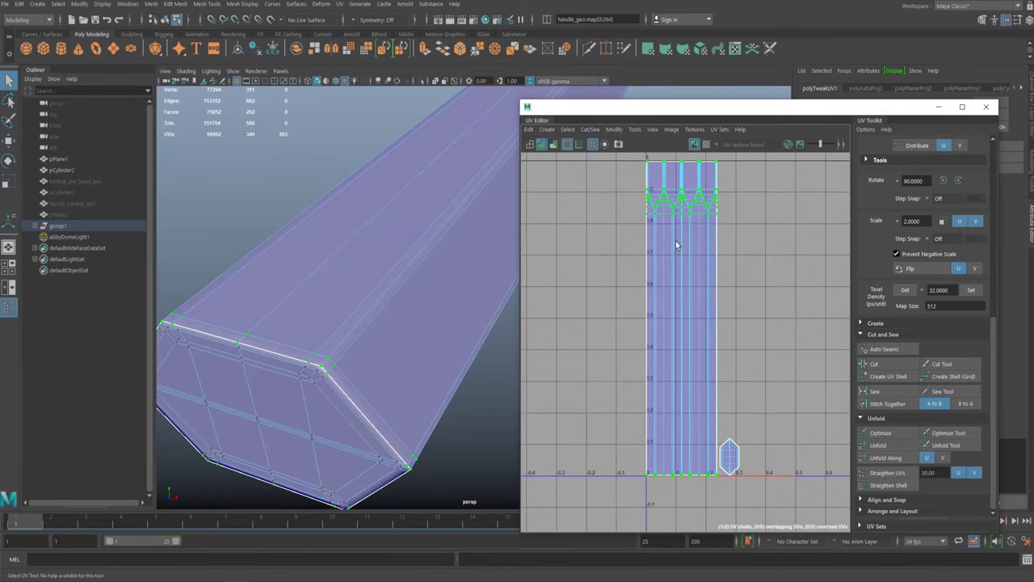
click(873, 445)
alt+middle_drag(634, 301, 610, 354)
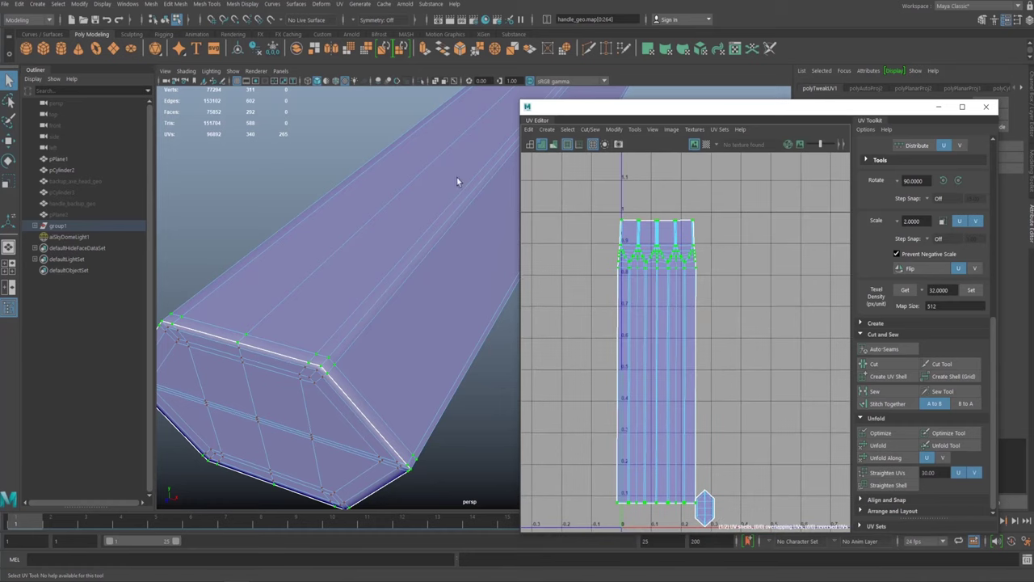
Step: Display the checker map again and inspect the unfolded shell's pattern along the handle and around its end
click(693, 143)
alt+drag(283, 267, 326, 255)
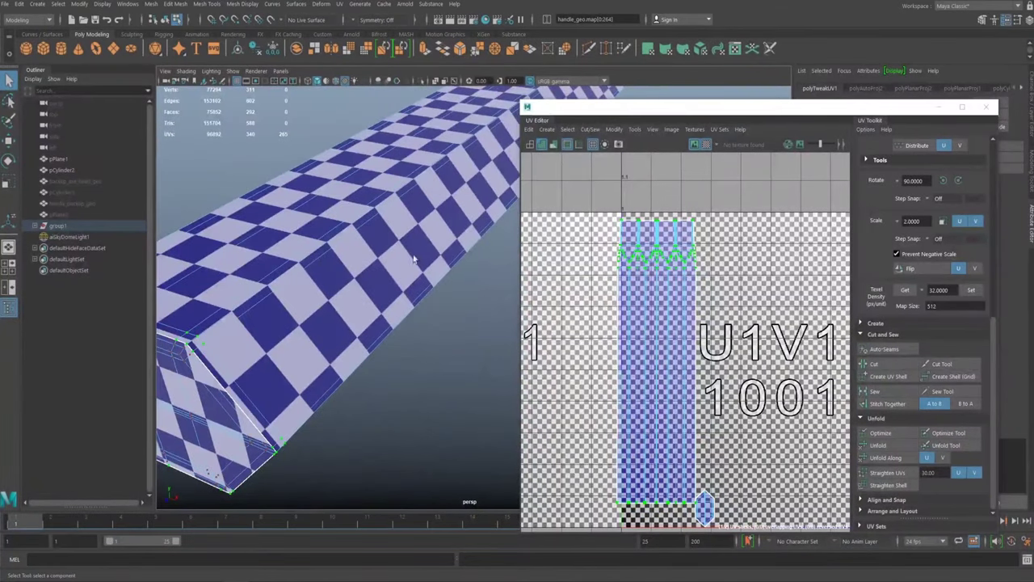
alt+drag(350, 287, 443, 252)
alt+right_drag(443, 252, 424, 237)
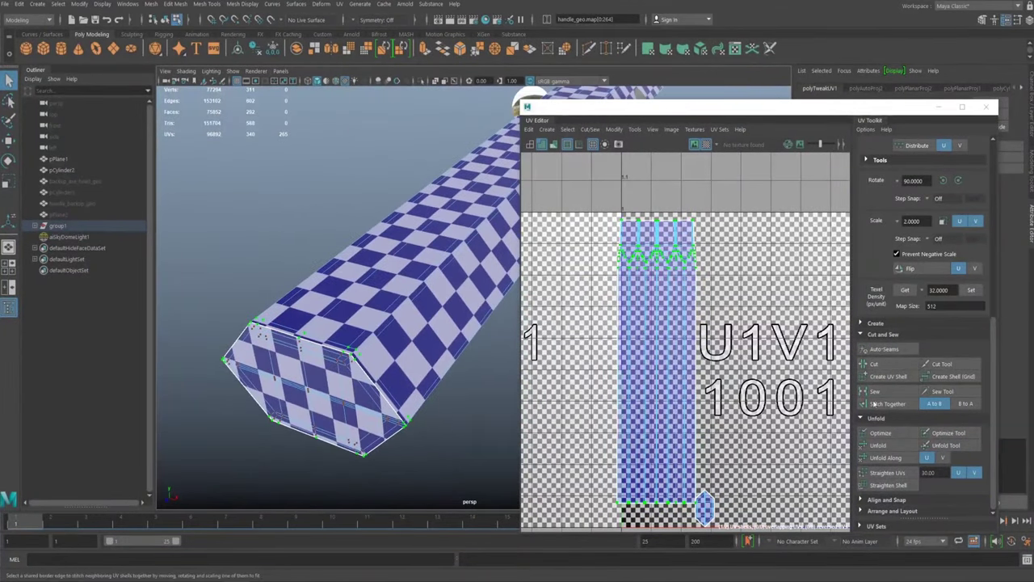
Step: Optimize the UVs of the unfolded shell, then hide the checker map and inspect the shell's upper end
click(889, 434)
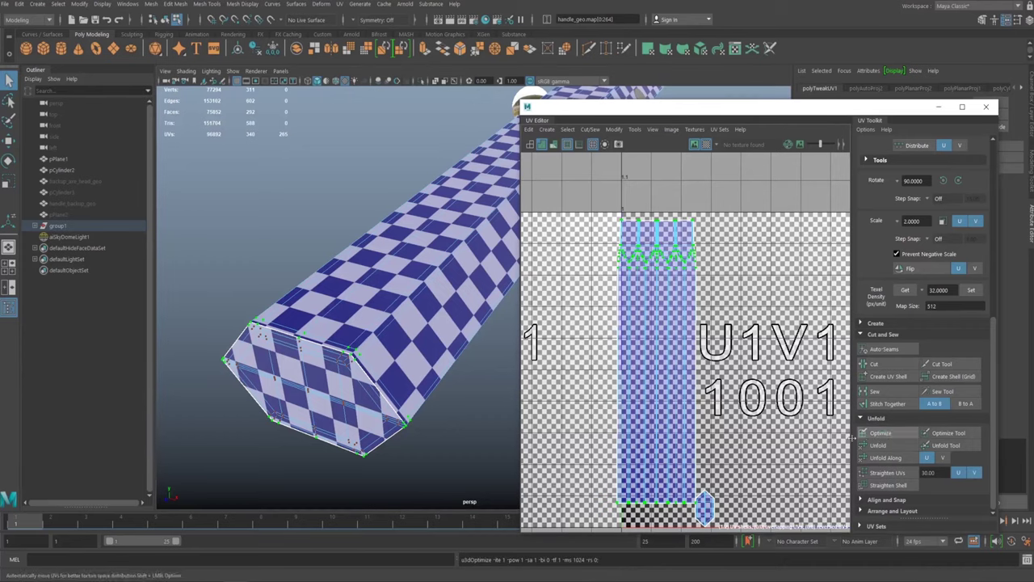
click(694, 144)
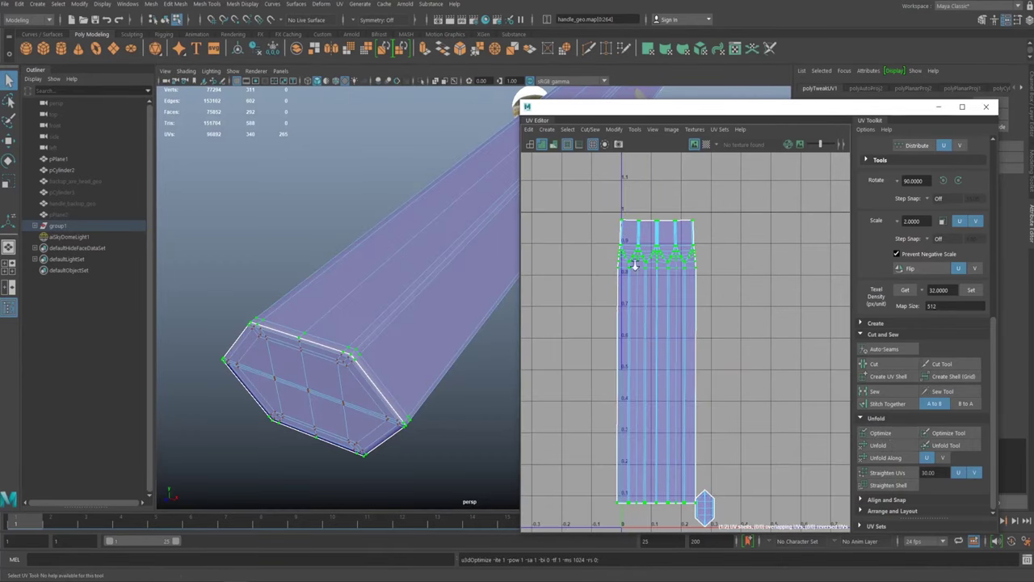
scroll(653, 237, up, 5)
scroll(564, 275, down, 3)
scroll(564, 276, down, 3)
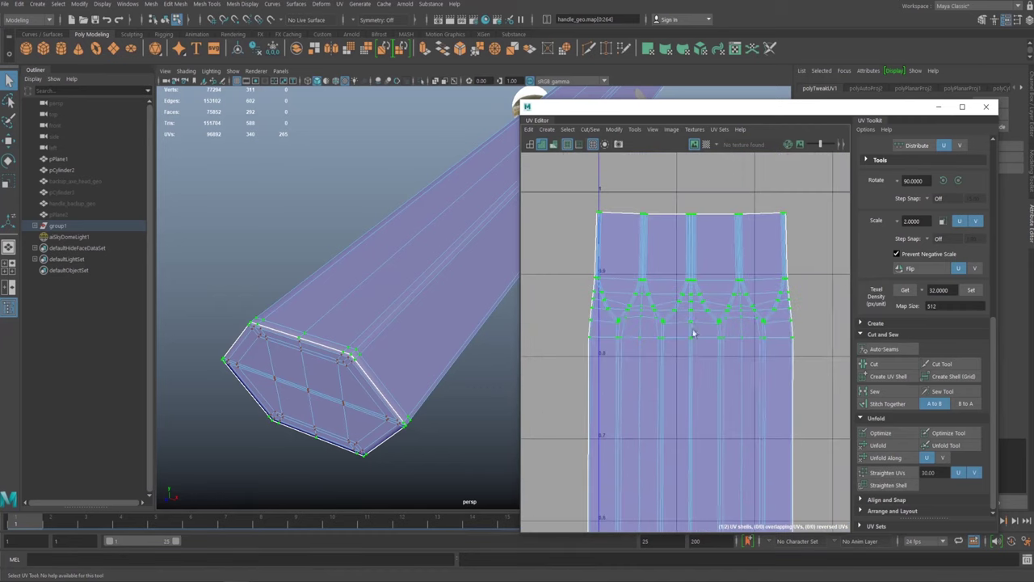
scroll(494, 246, up, 3)
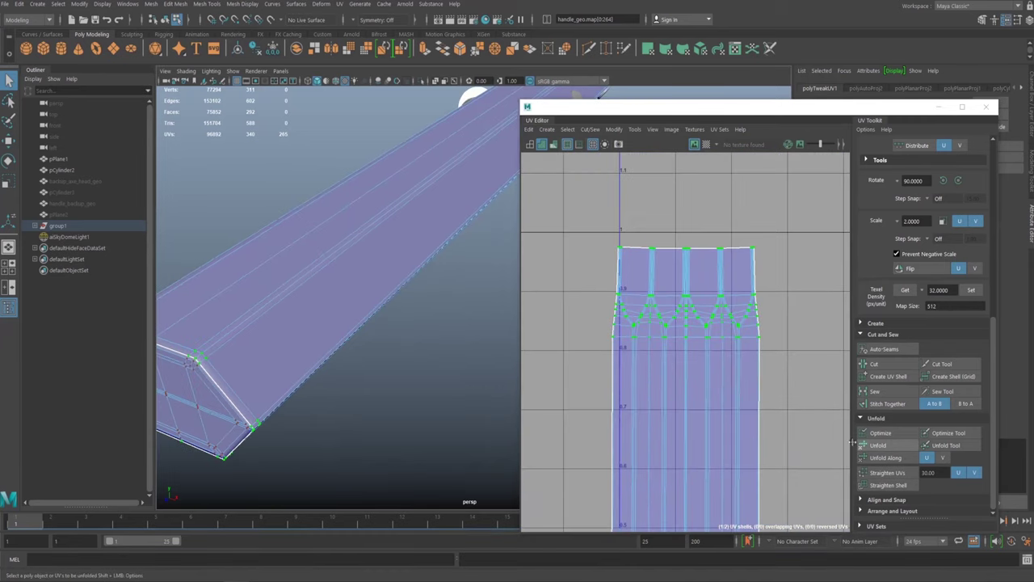
scroll(344, 247, down, 3)
alt+drag(344, 247, 363, 252)
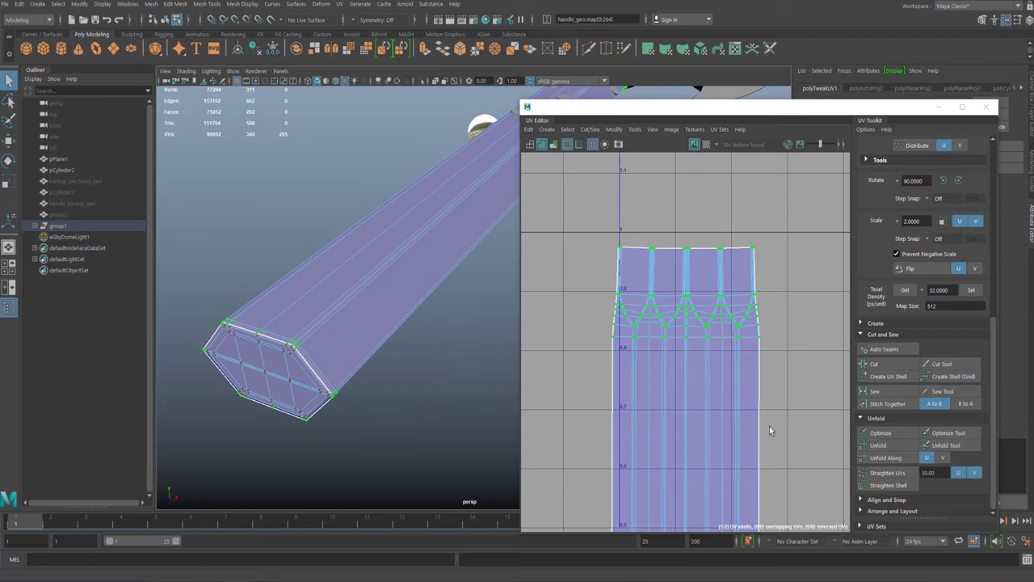
alt+drag(386, 197, 449, 233)
Step: Toggle the checker map to compare the optimized shell's wireframe with the pattern on the handle
click(706, 144)
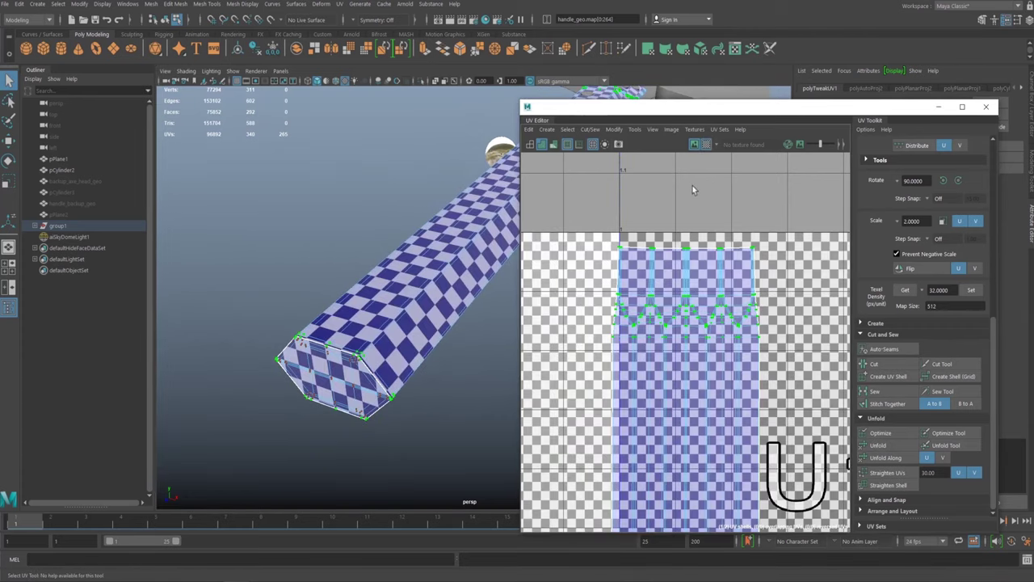
click(692, 146)
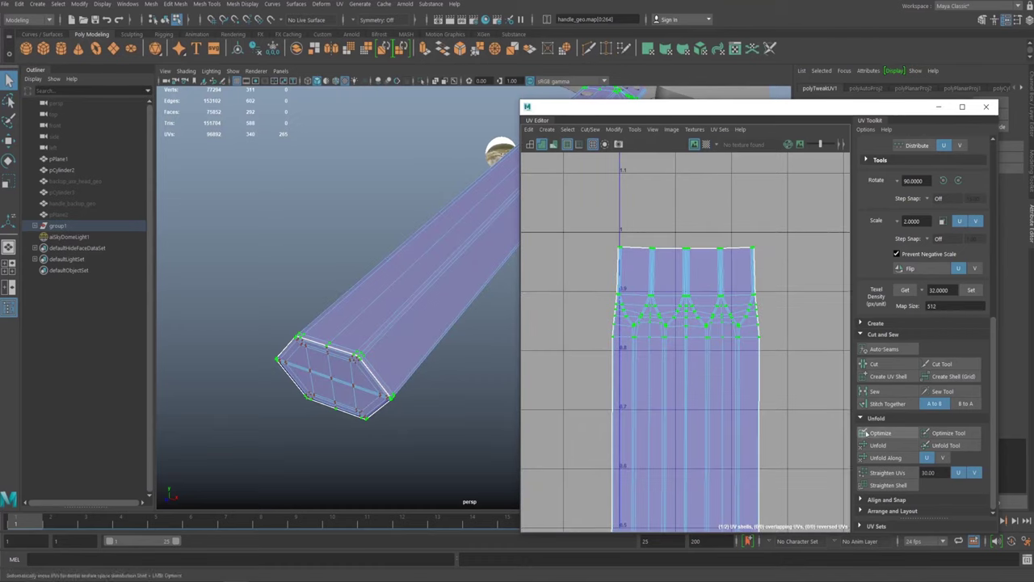
alt+middle_drag(743, 336, 771, 251)
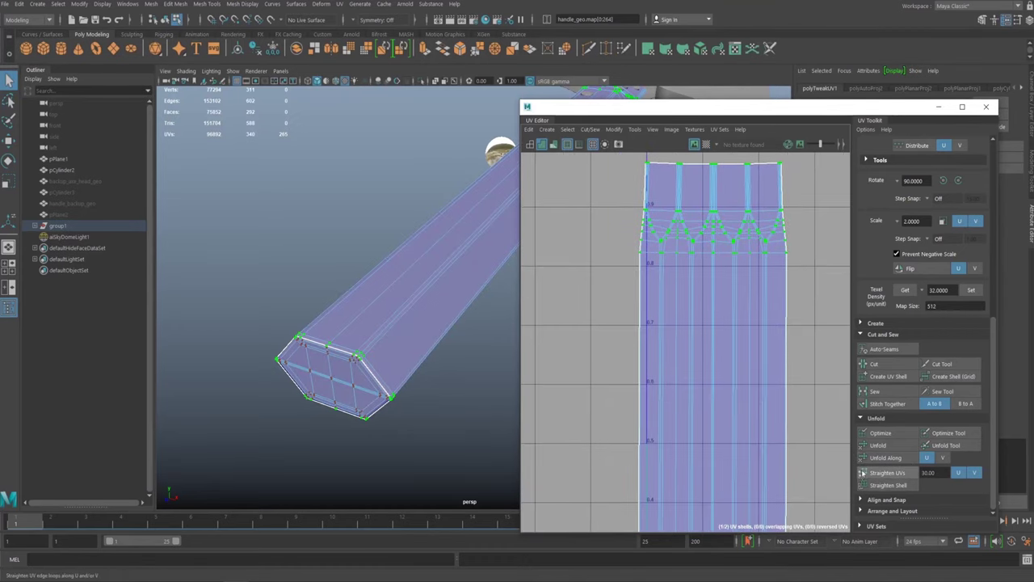
click(707, 146)
alt+drag(180, 184, 387, 253)
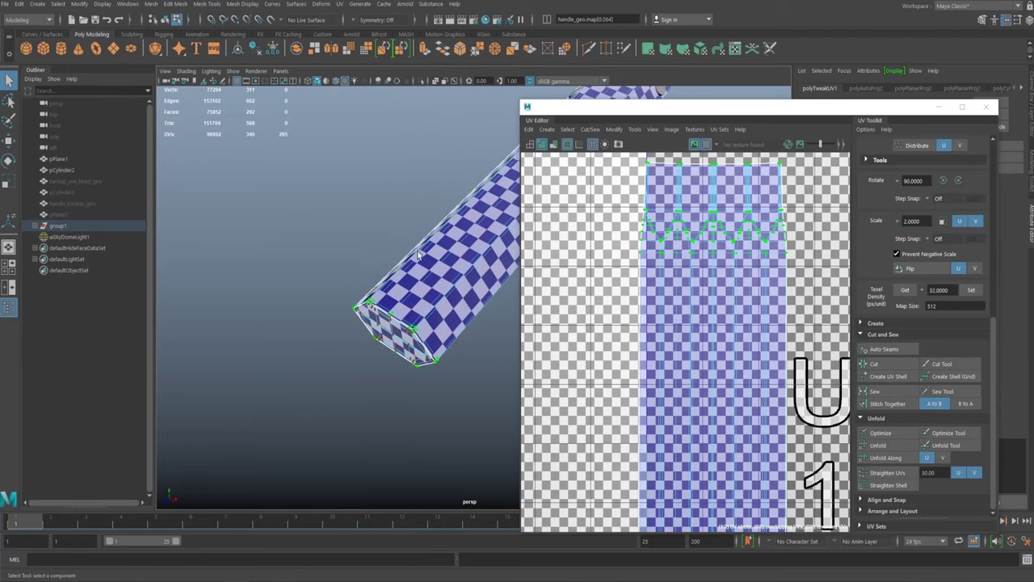
shift+right_click(597, 290)
alt+drag(387, 257, 396, 216)
alt+middle_drag(430, 175, 442, 193)
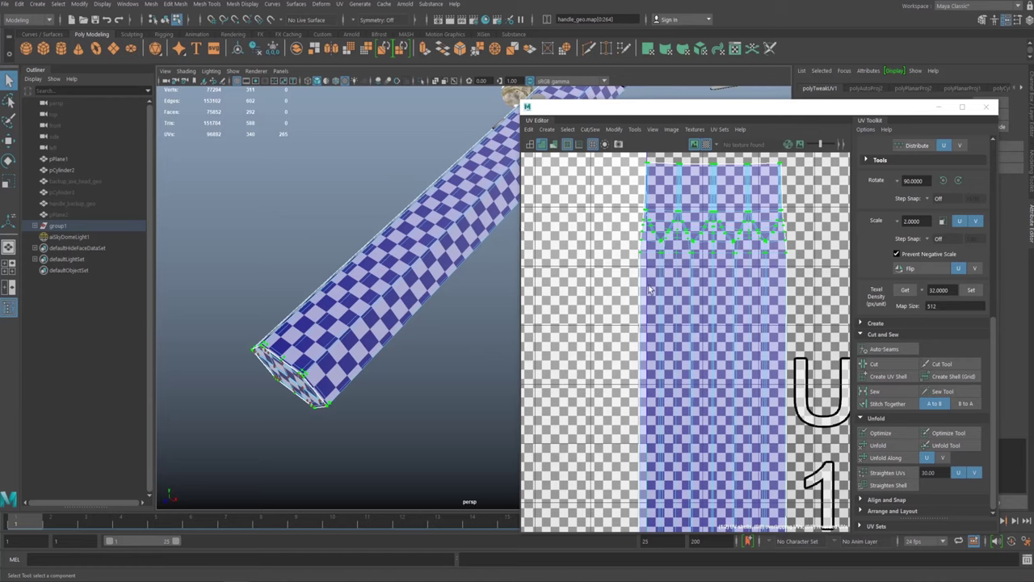
Step: Switch the handle back to object mode and reselect the long shell in the UV Editor for moving
shift+right_click(376, 274)
click(450, 371)
shift+right_click(366, 285)
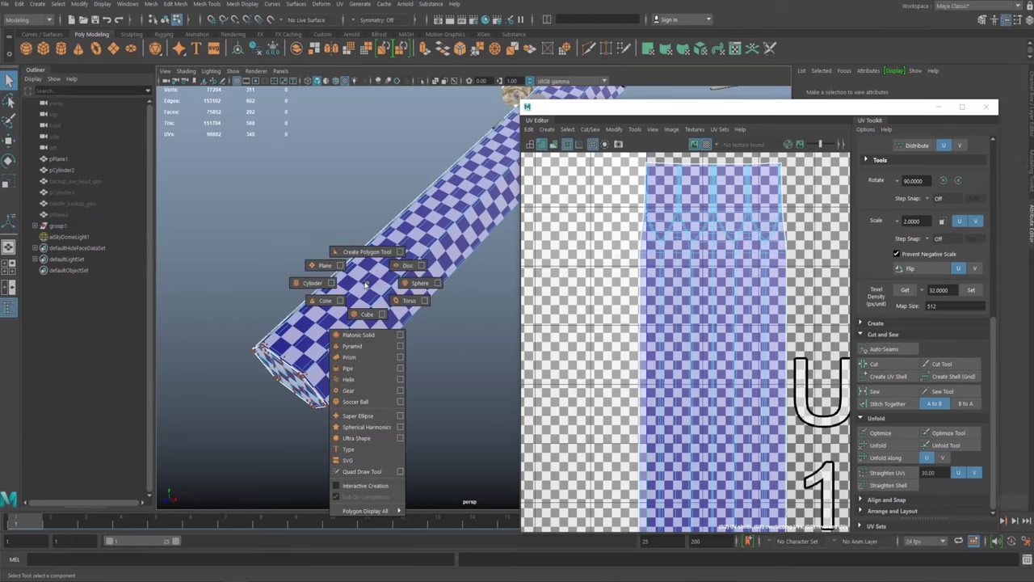
right_drag(393, 272, 442, 255)
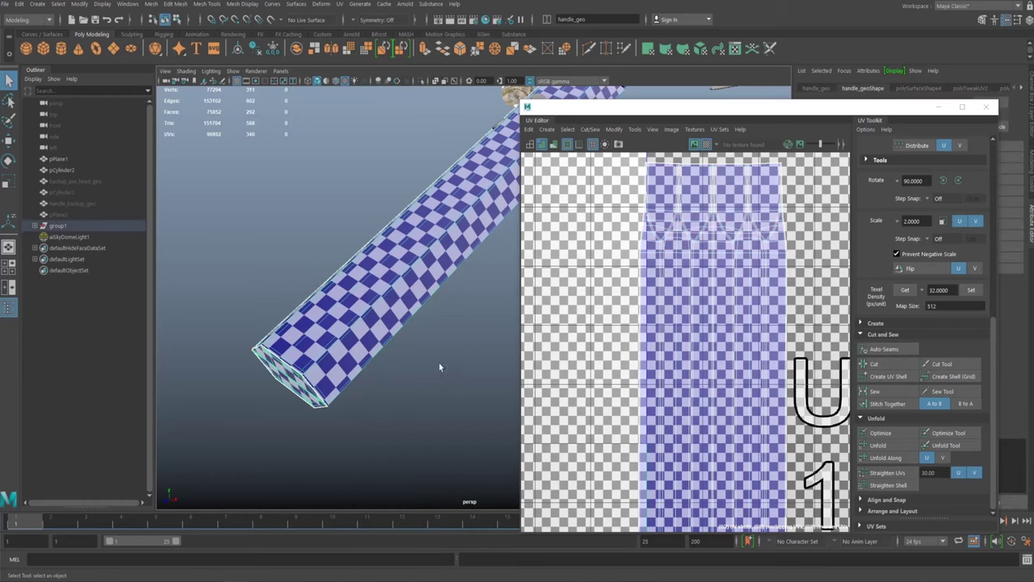
key(w)
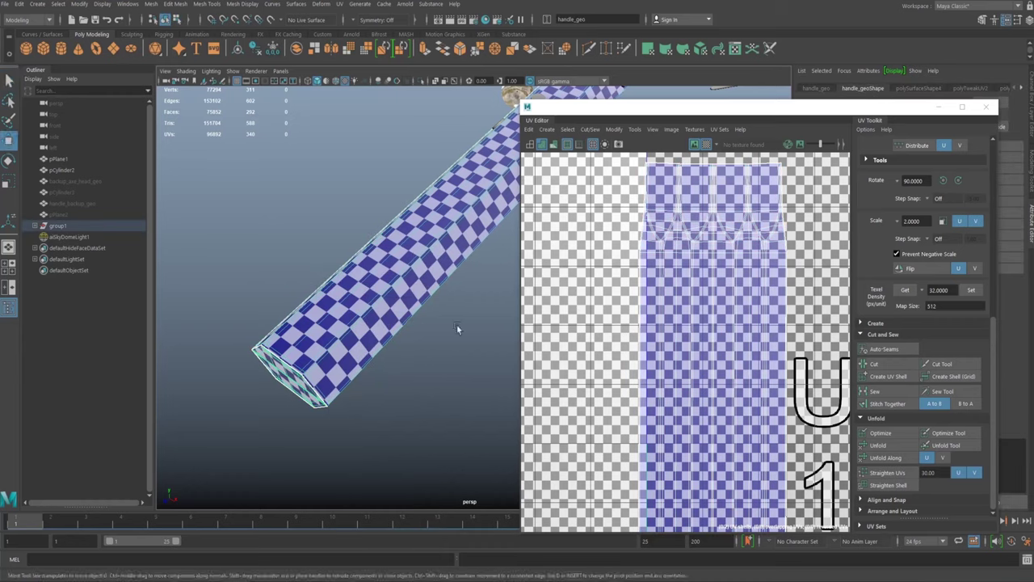
right_drag(673, 312, 626, 313)
click(690, 233)
Step: Convert the long shell's UV selection to faces and frame them in the UV Editor
shift+right_click(645, 273)
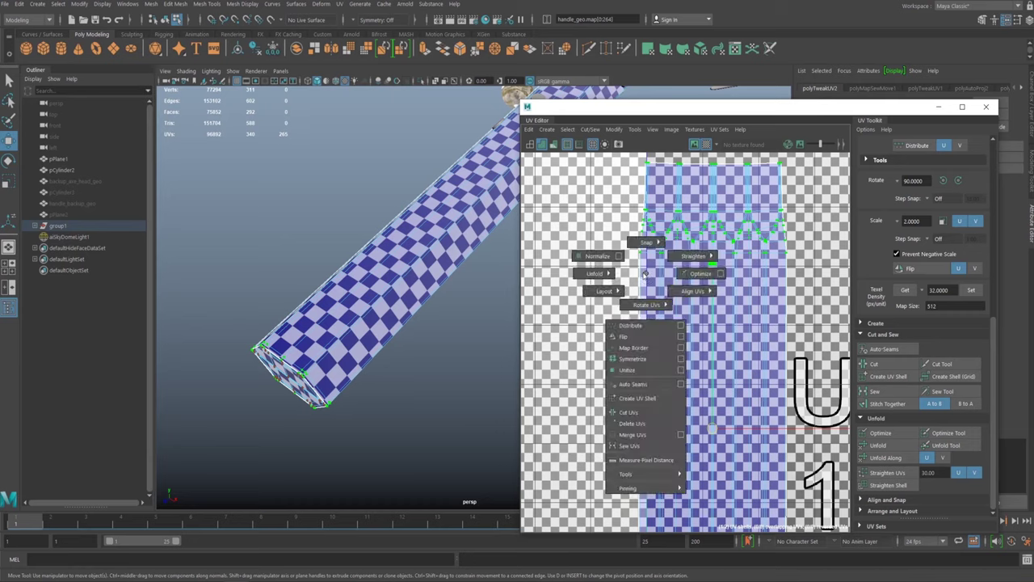
ctrl+right_click(654, 271)
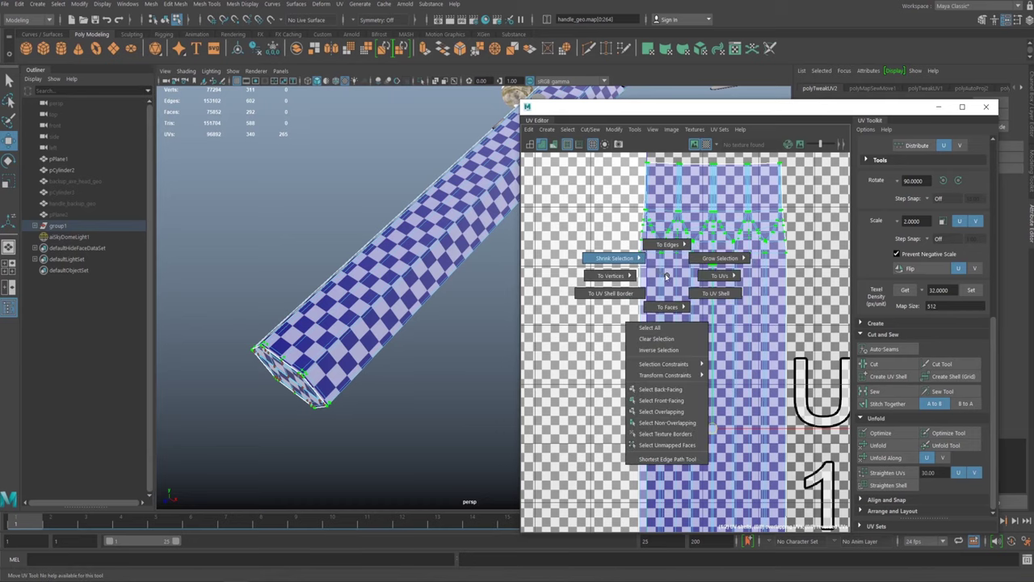
alt+middle_drag(617, 242, 597, 272)
alt+right_drag(597, 271, 557, 265)
alt+middle_drag(663, 332, 662, 365)
alt+right_drag(663, 365, 651, 277)
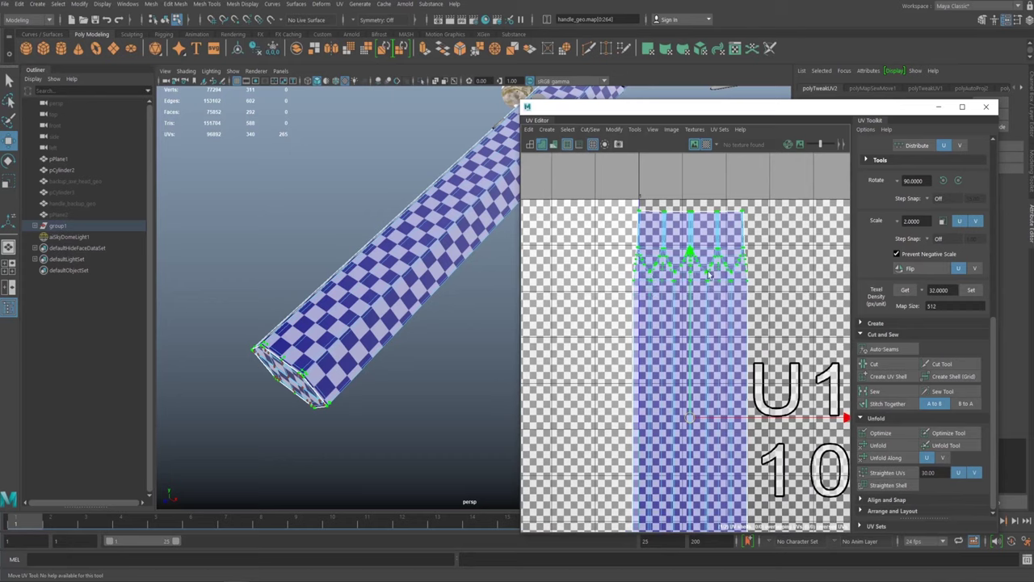
ctrl+right_click(658, 321)
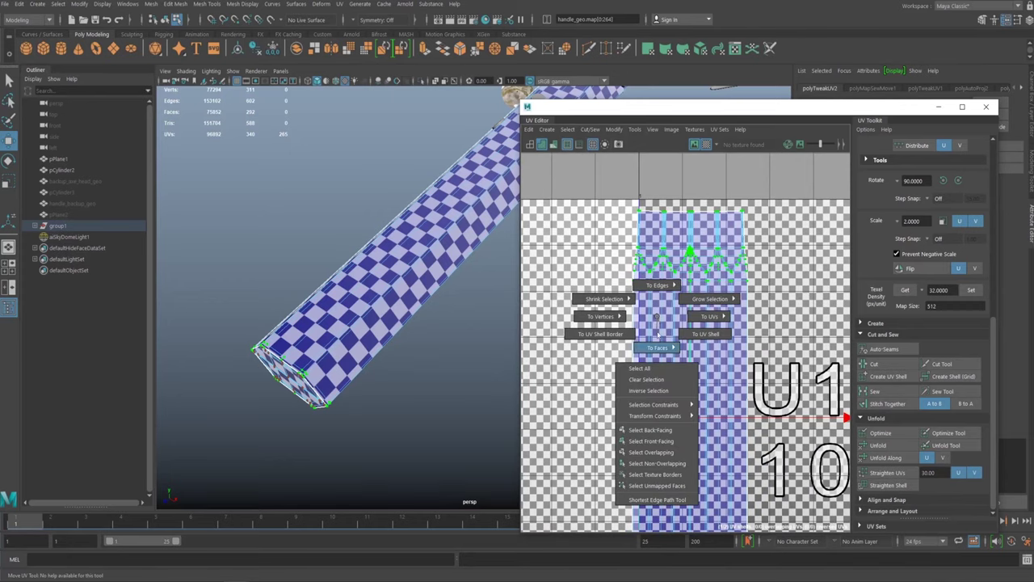
ctrl+right_drag(658, 318, 672, 383)
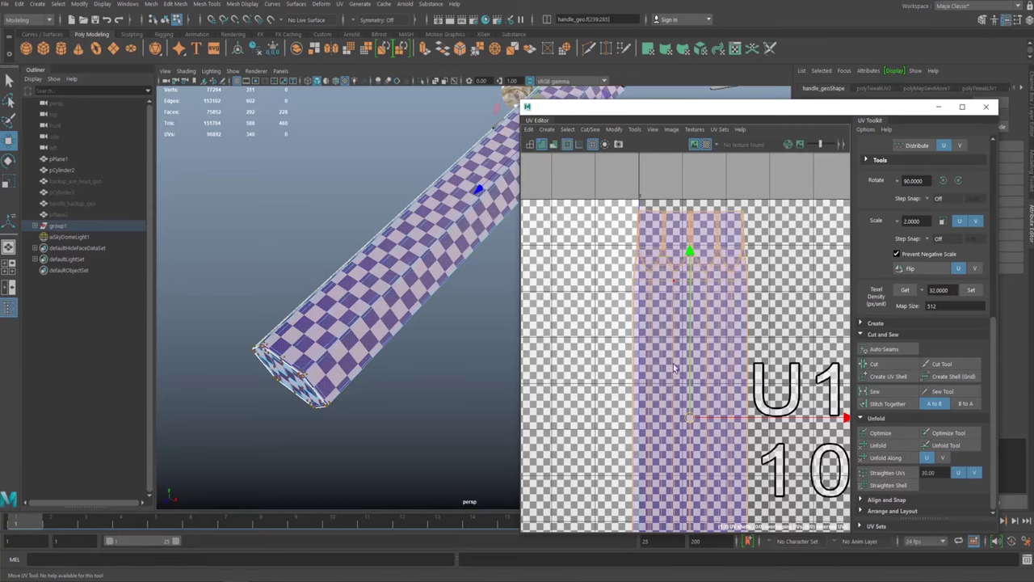
key(f)
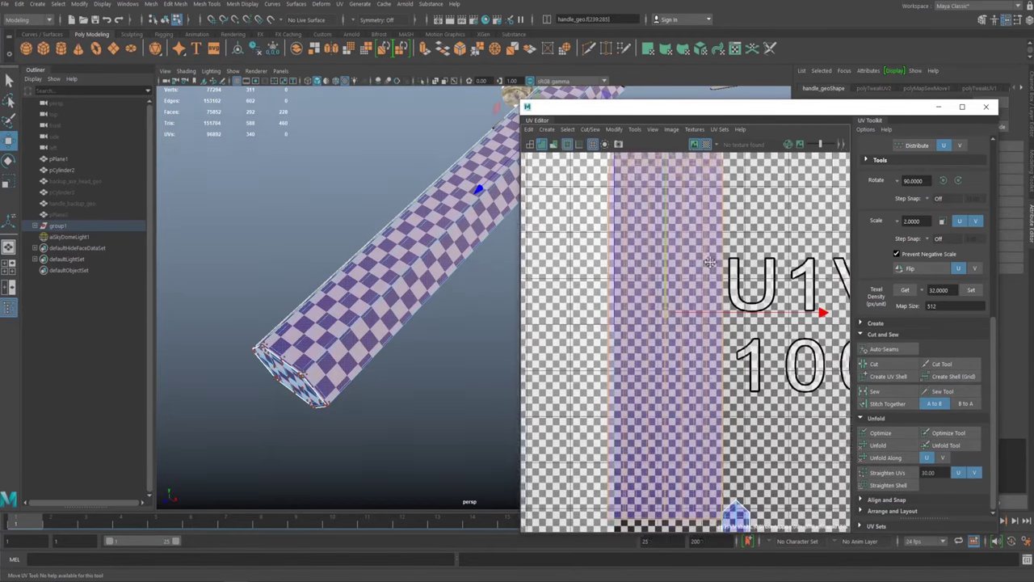
alt+drag(305, 224, 355, 235)
Step: Select the long shell as a UV shell again and bring its full length into view
right_drag(679, 316, 711, 306)
click(708, 235)
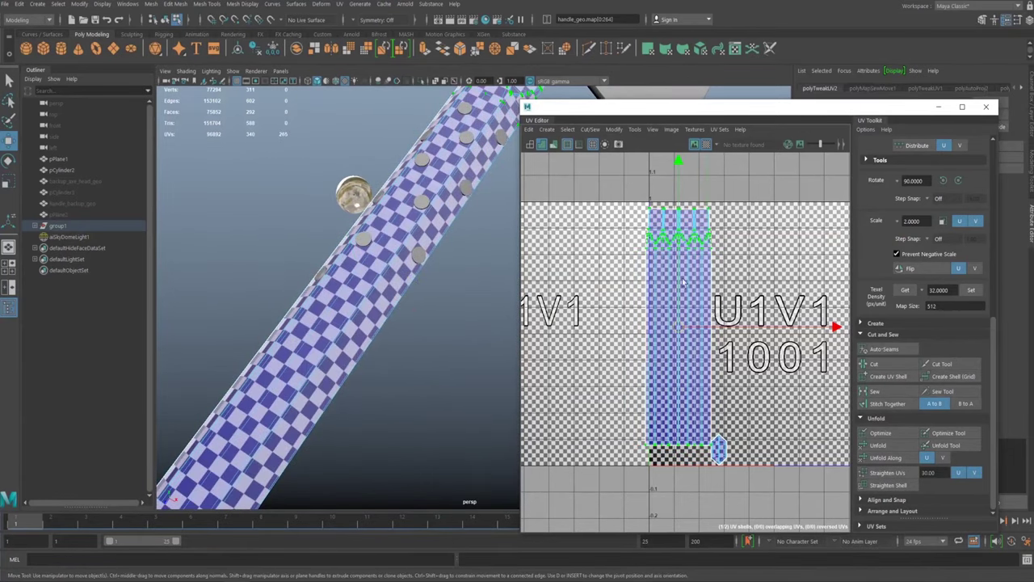
alt+middle_drag(573, 291, 559, 299)
alt+middle_drag(642, 340, 649, 314)
alt+right_drag(649, 314, 719, 275)
alt+middle_drag(719, 275, 704, 307)
alt+right_drag(704, 307, 776, 250)
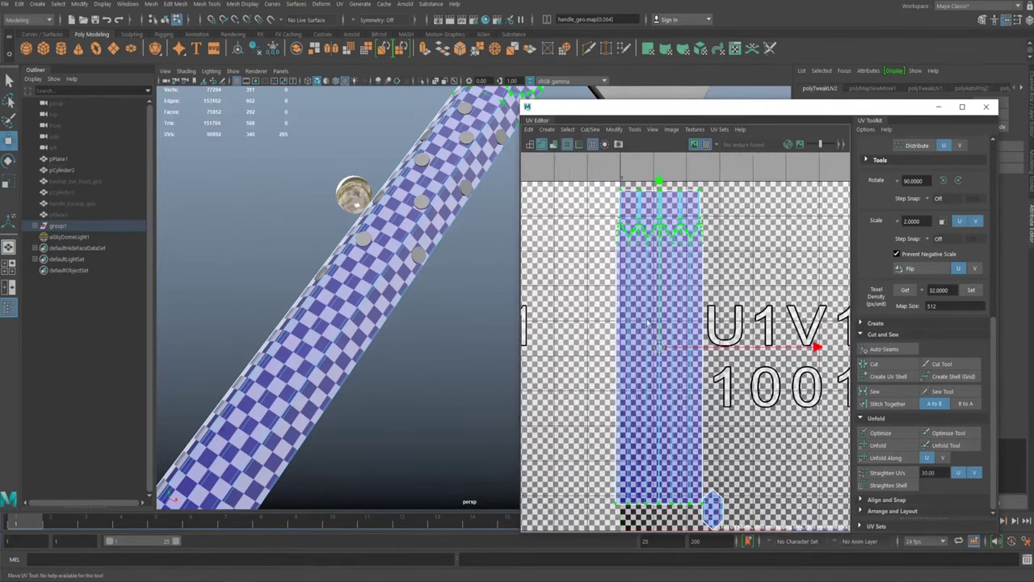
alt+middle_drag(778, 250, 779, 234)
Step: Apply Straighten Shell and Straighten UVs at 30 in U and V to the long shell, then hide the checker map and inspect its upper end
click(884, 487)
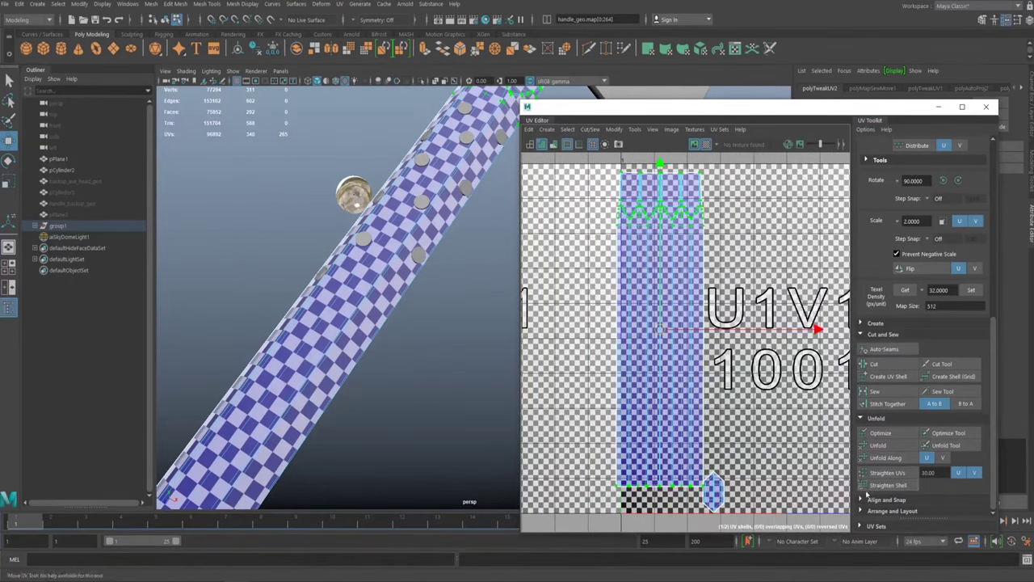
click(873, 485)
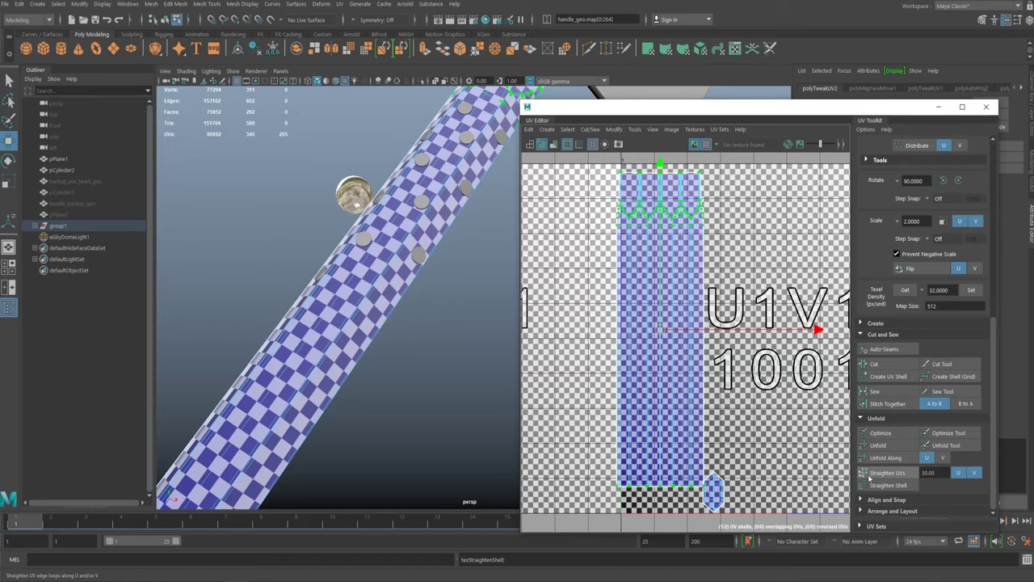
click(887, 474)
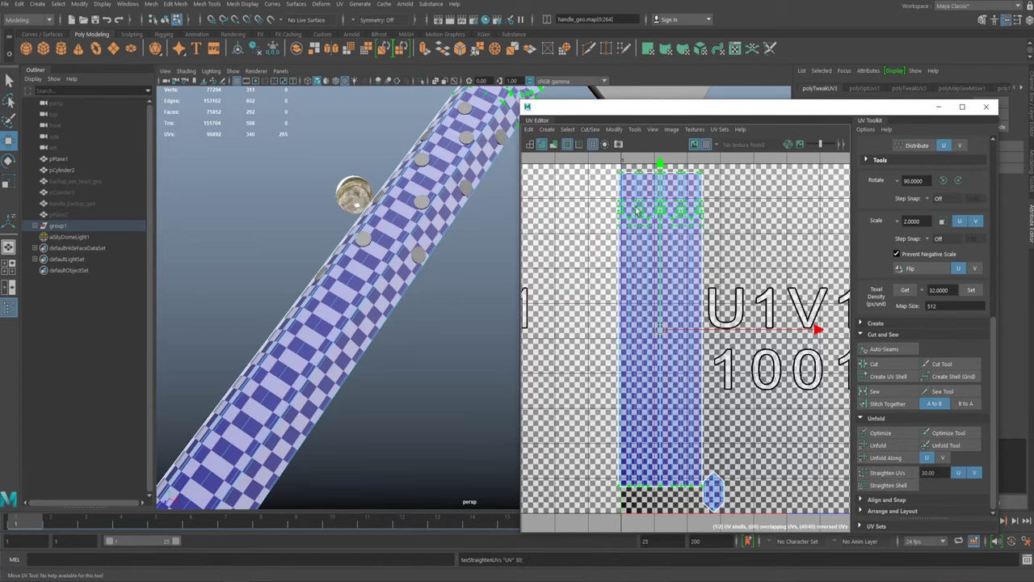
scroll(639, 210, up, 4)
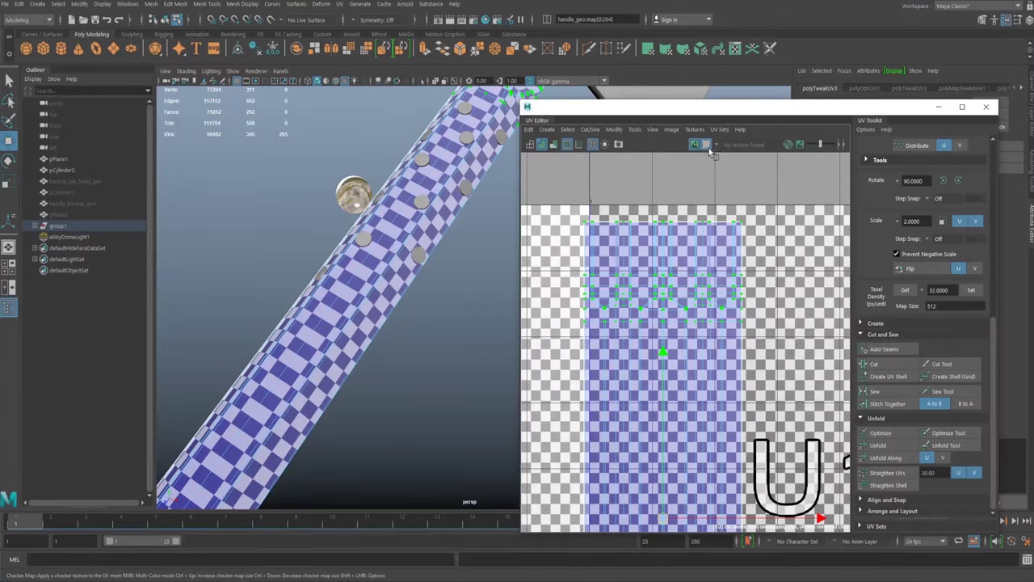
click(707, 146)
scroll(665, 327, up, 4)
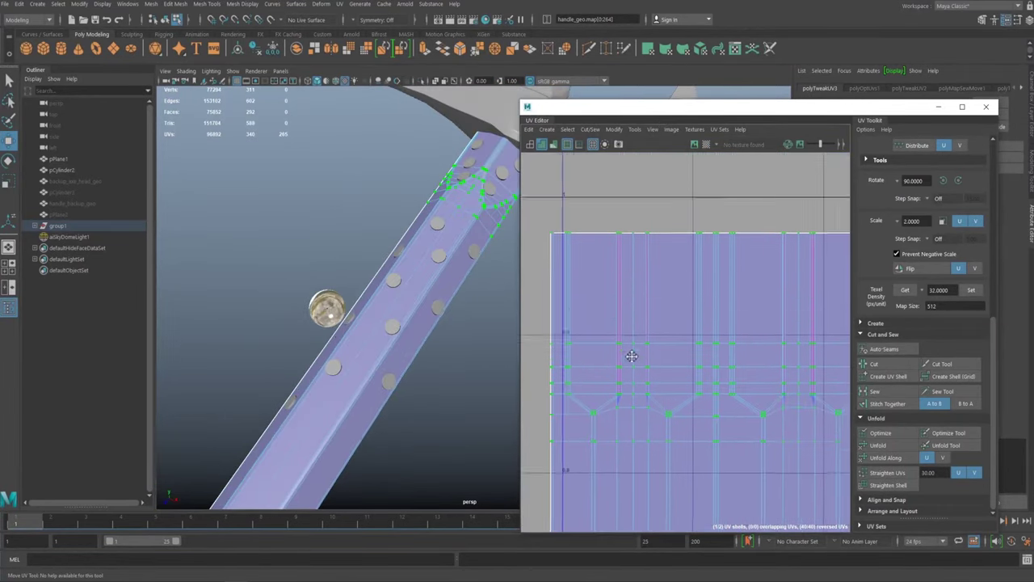
Step: Reselect the long shell and turn the checker map back on to check the pattern along the handle
click(630, 401)
alt+middle_drag(629, 401, 647, 243)
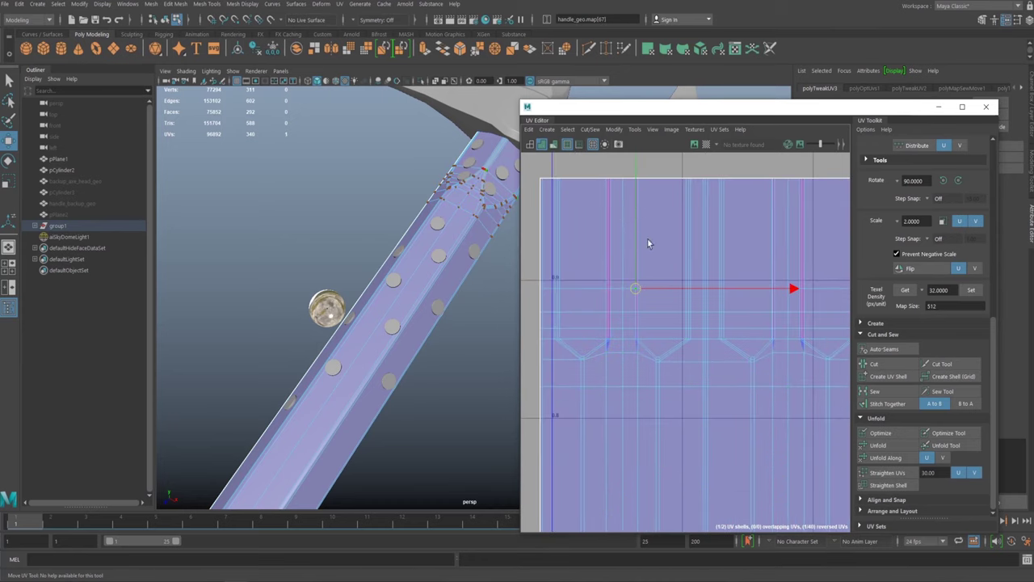
double_click(610, 288)
key(f)
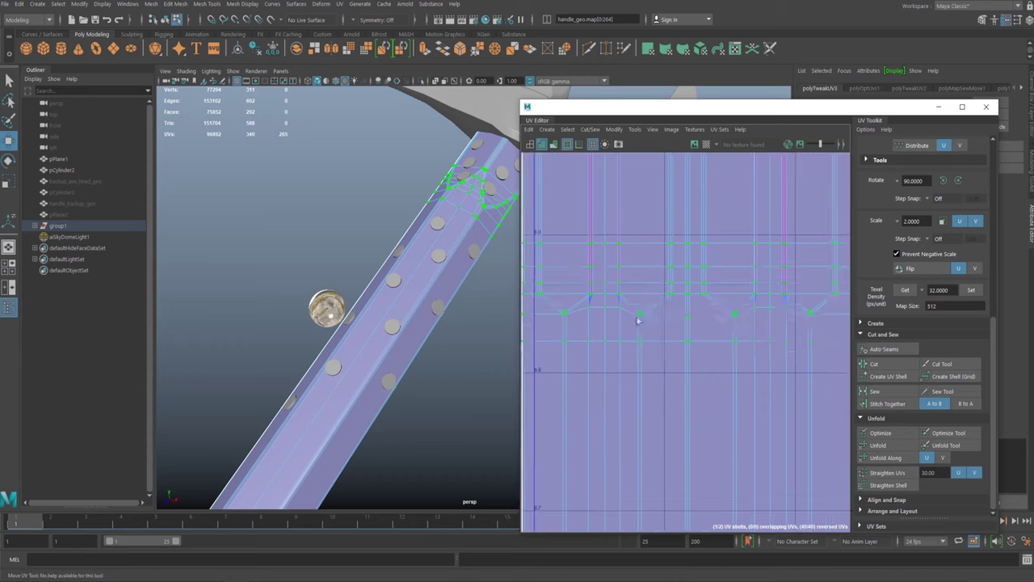
click(705, 144)
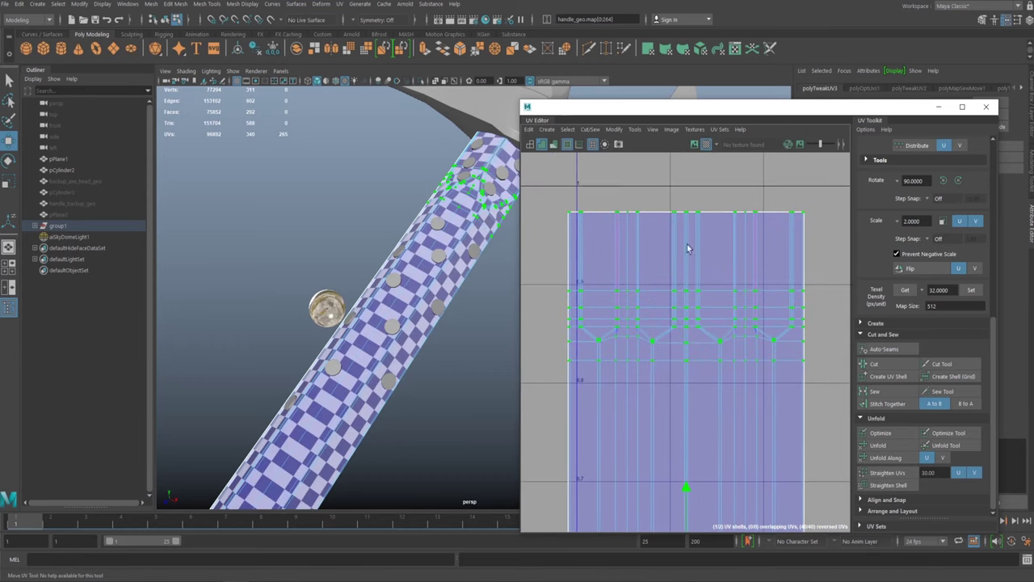
alt+drag(405, 232, 354, 228)
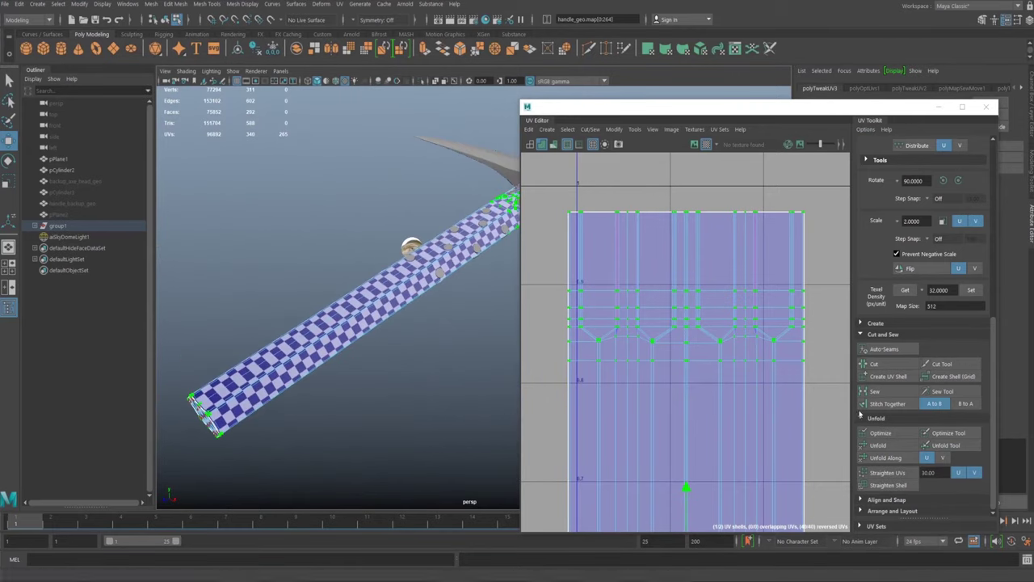
Step: Unfold and optimize the long shell, then apply Straighten Shell to it
click(879, 446)
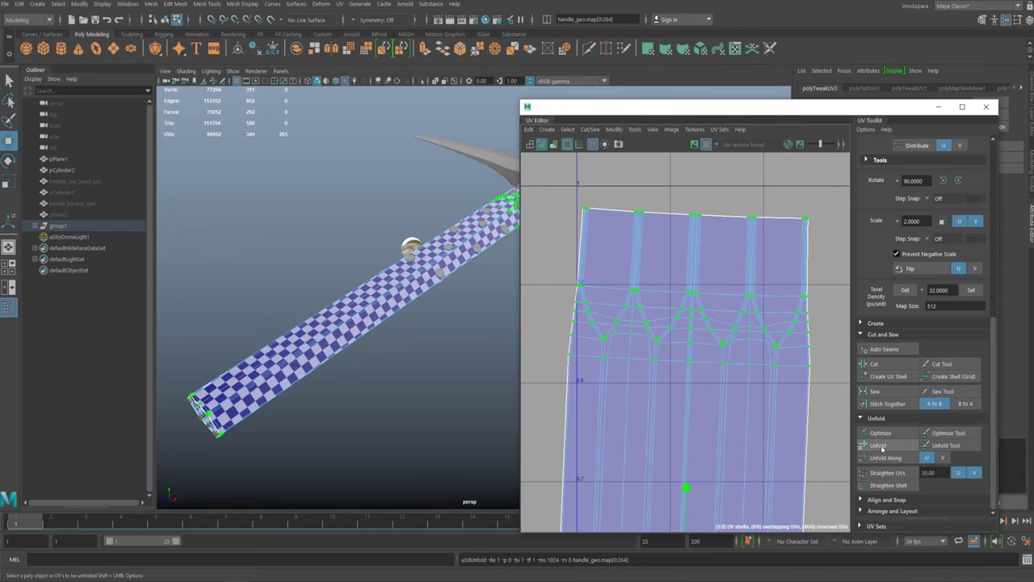
click(881, 434)
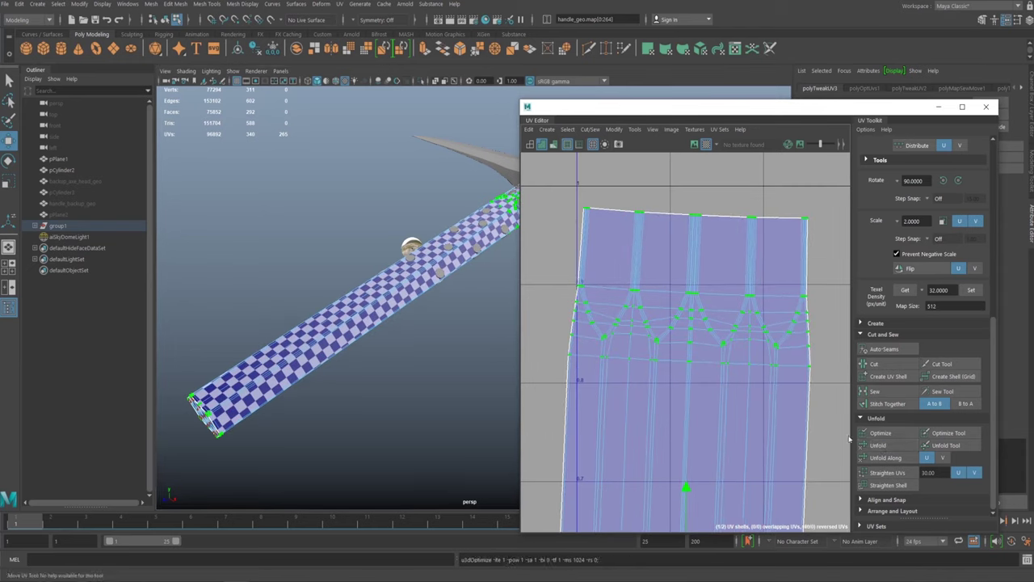
click(882, 485)
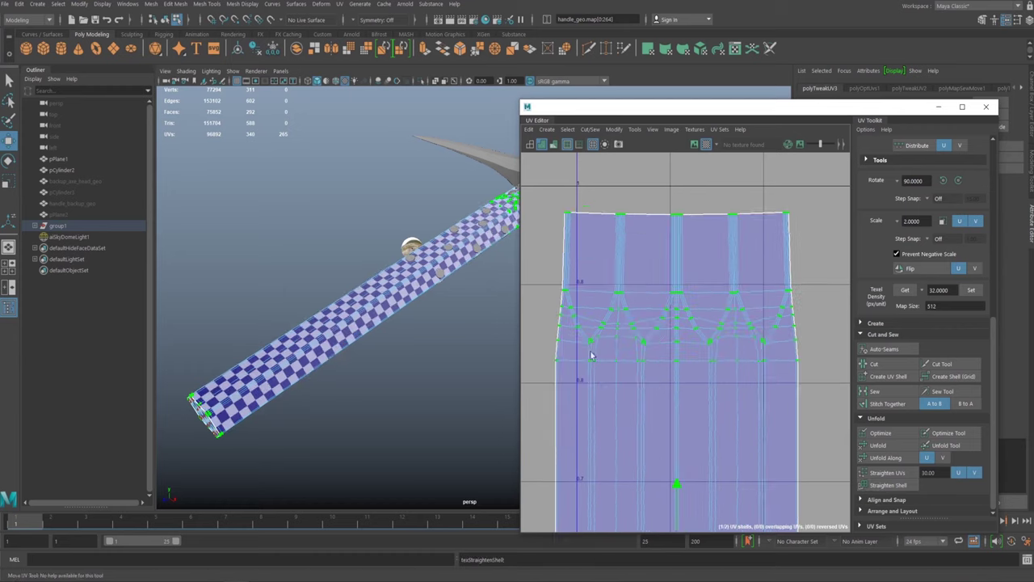
mouse_move(325, 279)
alt+mouse_down()
mouse_move(370, 257)
mouse_move(269, 305)
mouse_move(321, 294)
alt+mouse_up()
alt+middle_drag(321, 294, 424, 225)
alt+right_drag(424, 225, 379, 230)
Step: Select the handle's hexagonal end-cap shell and frame the end cap on the model
alt+right_drag(727, 380, 620, 326)
alt+middle_drag(653, 513, 570, 305)
alt+right_drag(646, 373, 731, 435)
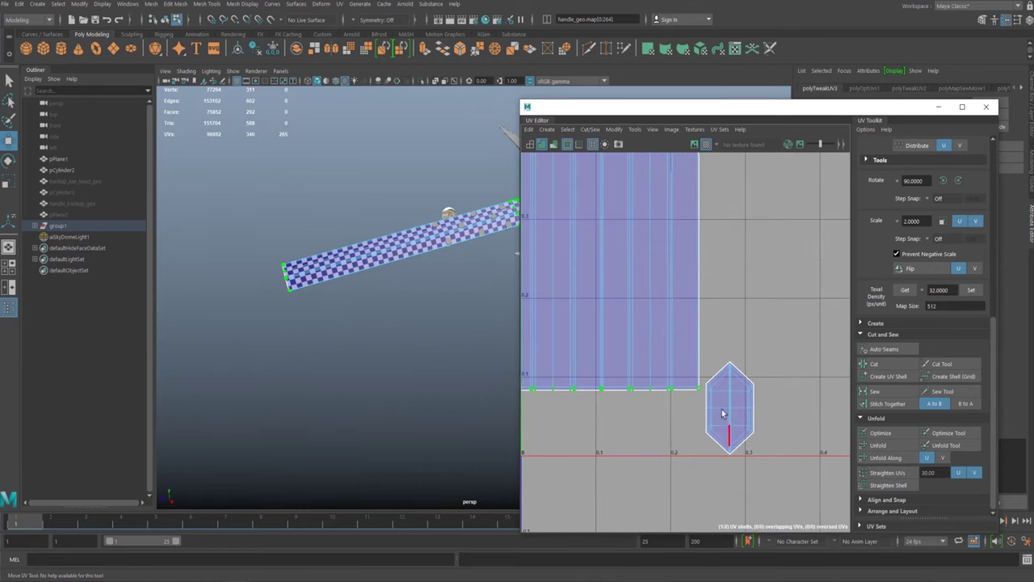
double_click(727, 395)
alt+drag(428, 214, 495, 157)
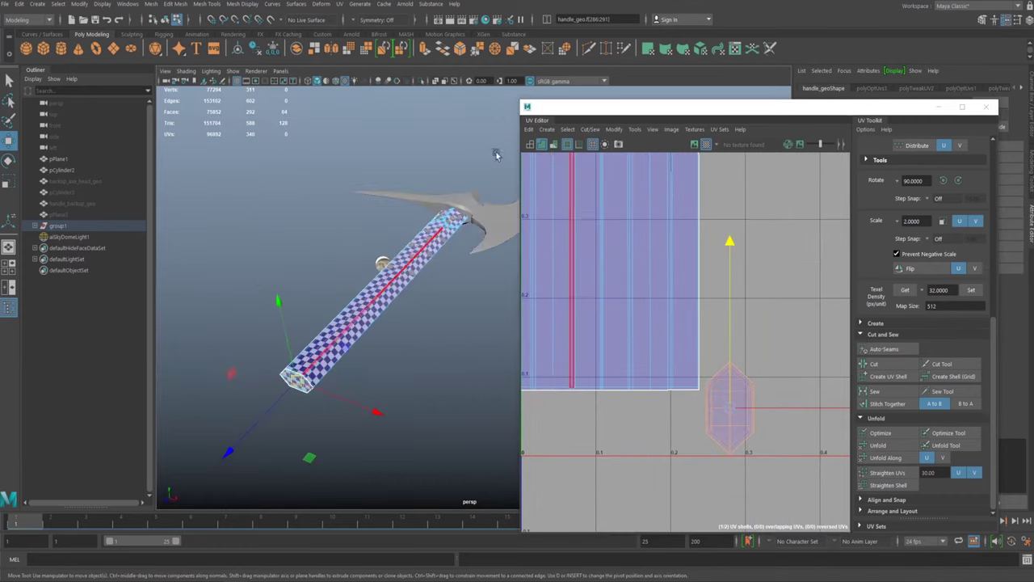
key(f)
alt+drag(321, 305, 398, 256)
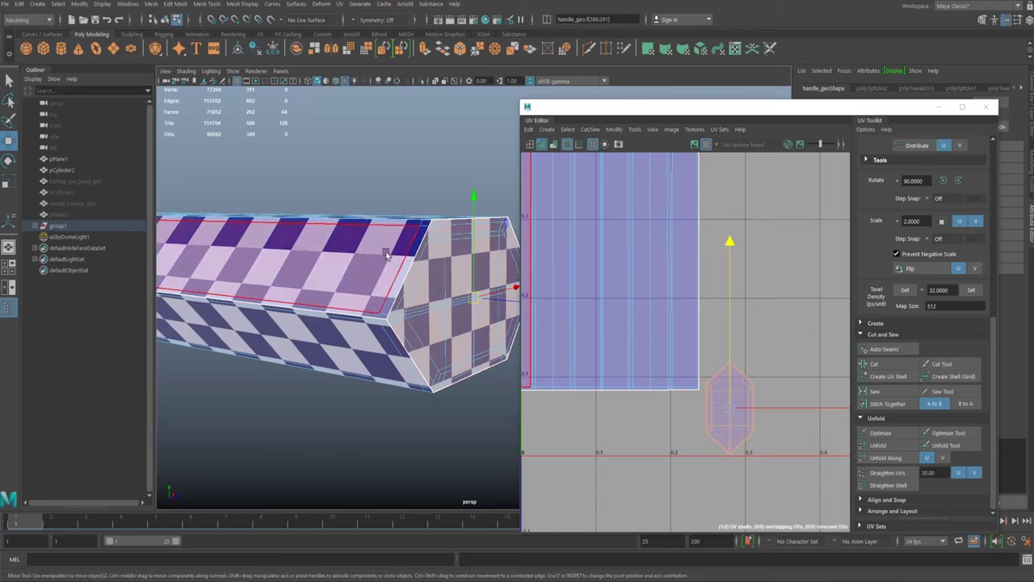
Step: Compare the smoothed and unsmoothed display of the handle's end and examine how the checker pattern behaves along its edges
key(3)
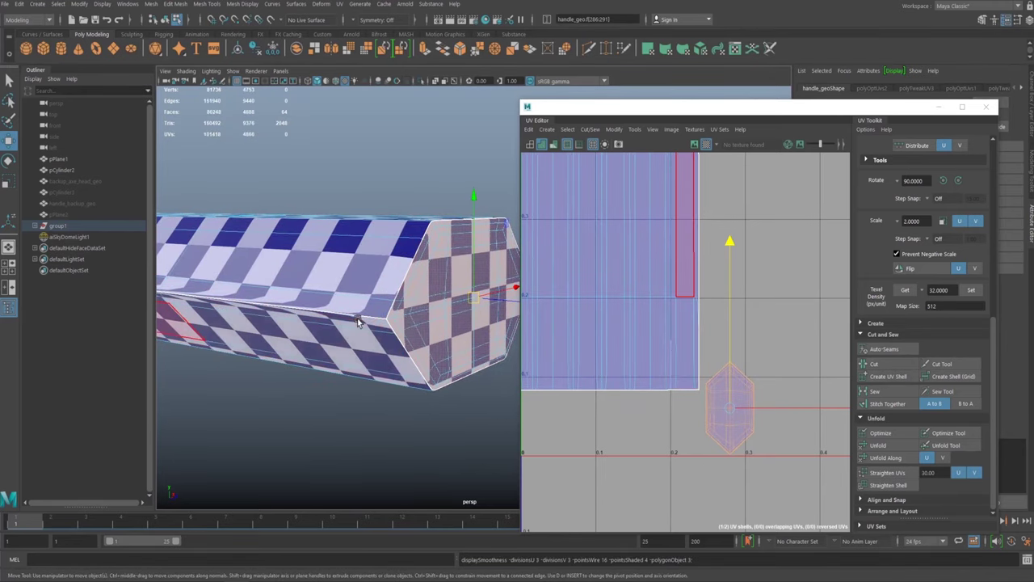
key(1)
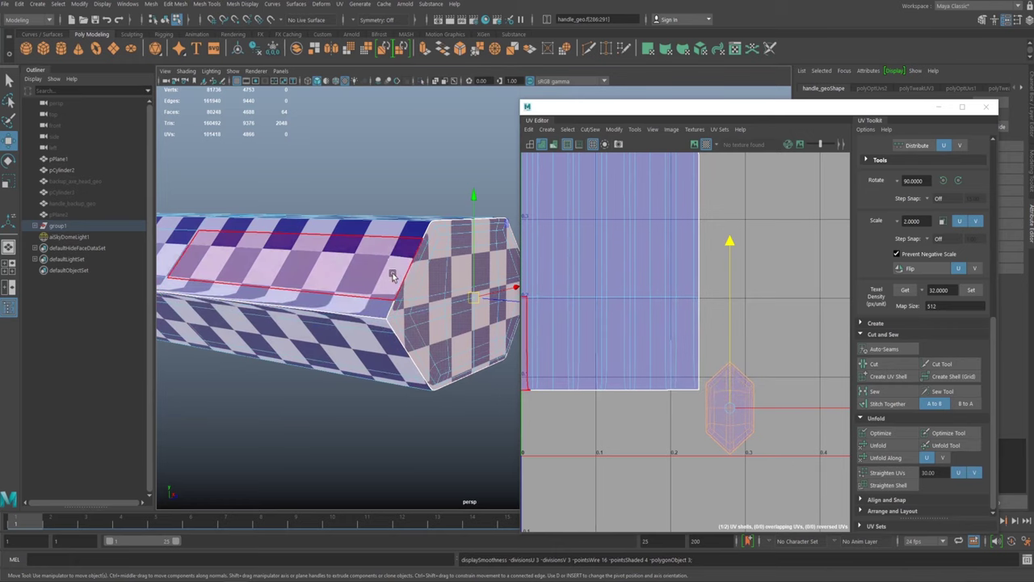
alt+drag(360, 286, 378, 293)
alt+drag(435, 309, 486, 162)
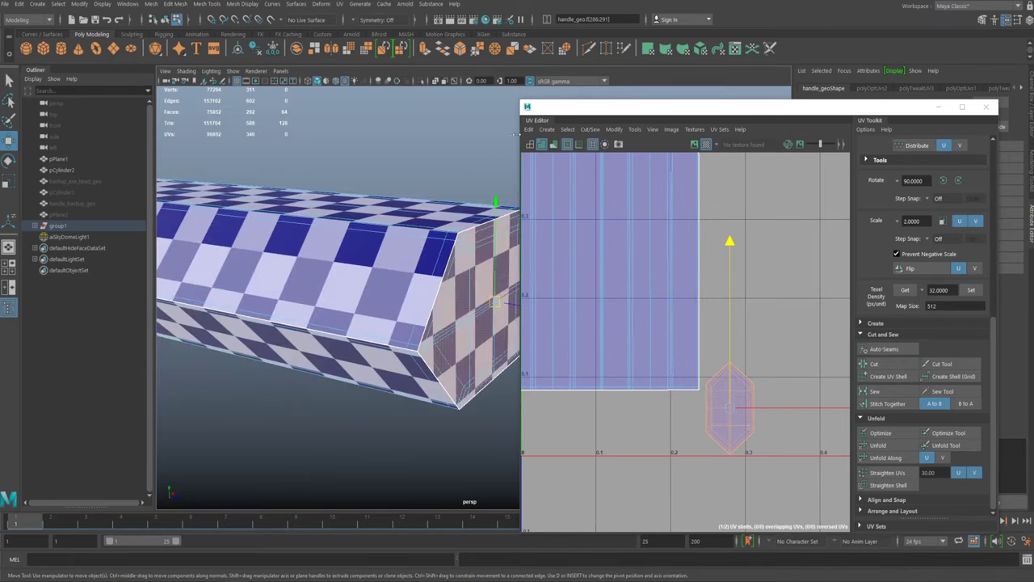
drag(612, 114, 660, 112)
alt+drag(380, 218, 316, 249)
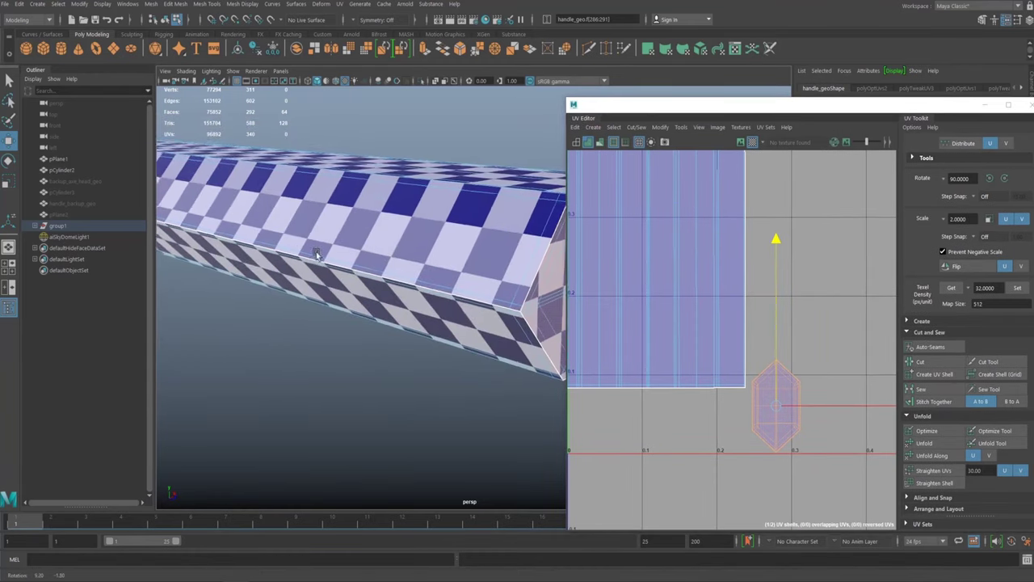
alt+drag(445, 238, 420, 246)
Step: Insert a supporting edge loop at the handle's end with the Insert Edge Loop tool set to relative distance from edge
right_drag(452, 275, 499, 256)
click(382, 405)
click(453, 285)
shift+right_drag(445, 289, 419, 307)
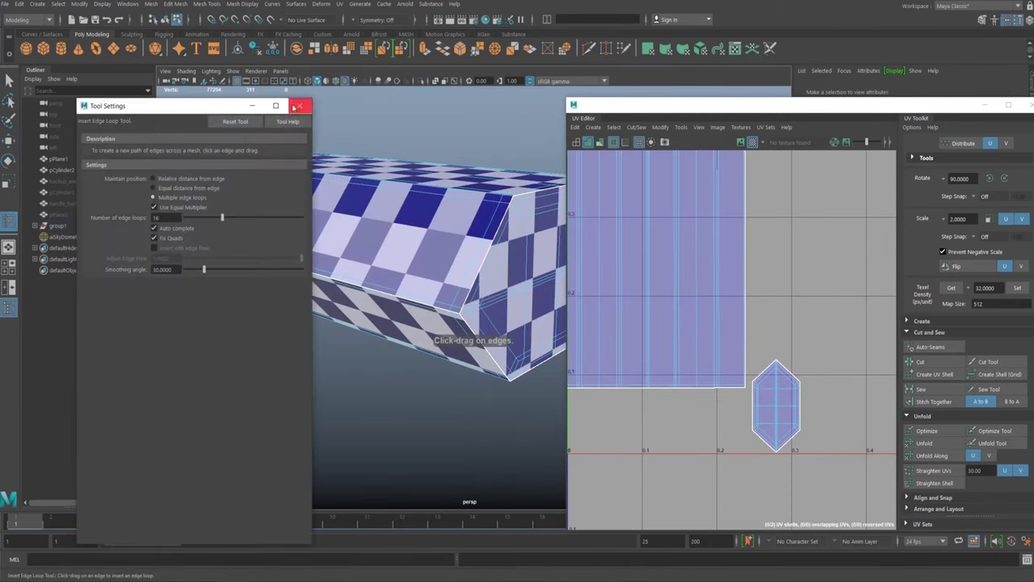
click(185, 180)
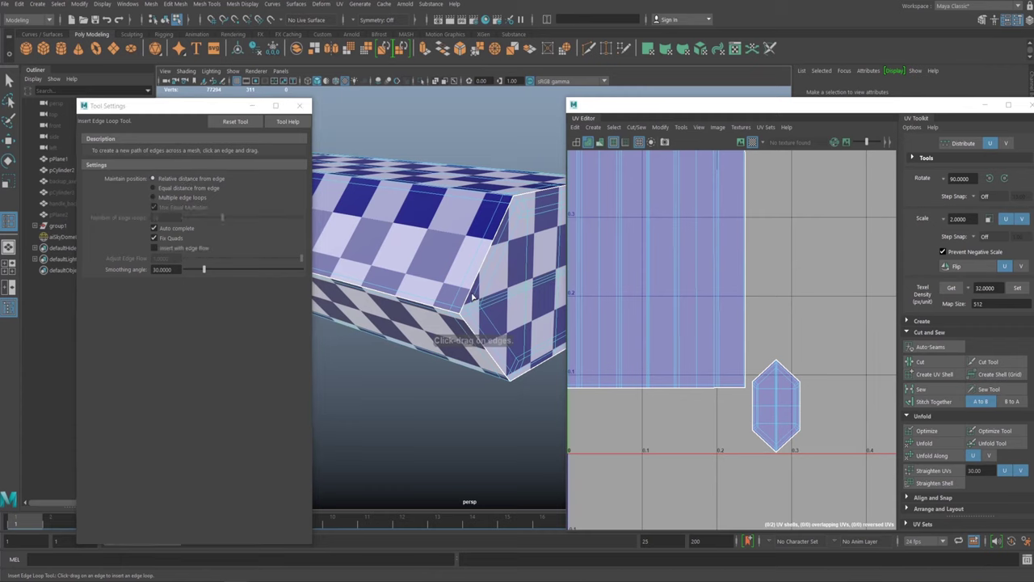
click(474, 297)
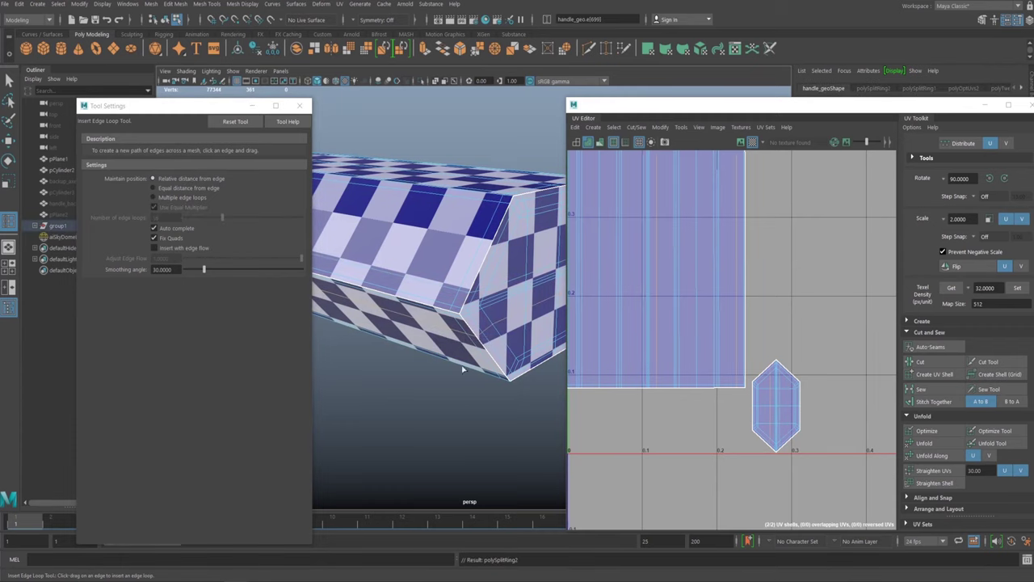
Step: Compare smoothed and unsmoothed display while trying further edge loops near the handle's end, then undo the inserted loops
key(3)
key(1)
key(3)
key(1)
key(3)
key(1)
click(427, 310)
drag(430, 303, 427, 312)
key(3)
key(1)
key(3)
key(1)
click(440, 318)
key(ctrl+z)
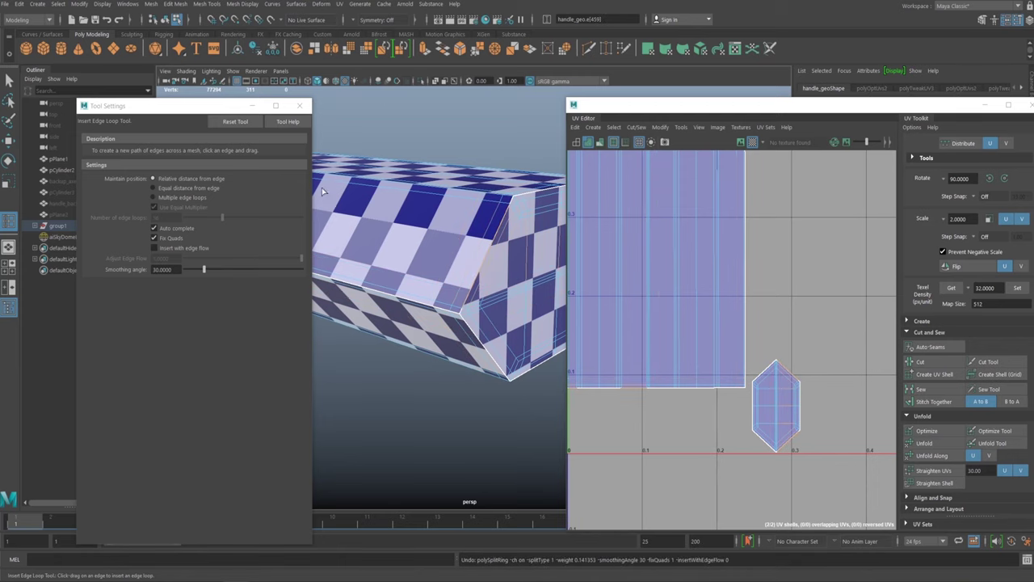
Step: Close the Insert Edge Loop settings and return the handle to object mode with the Move tool active
click(304, 109)
alt+right_drag(437, 198, 388, 212)
alt+drag(387, 213, 383, 300)
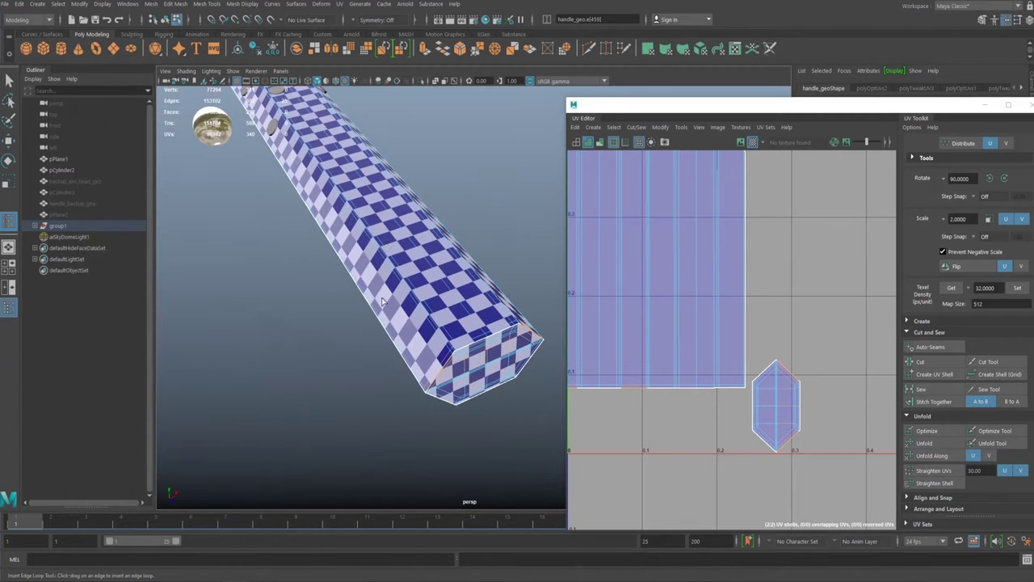
right_drag(387, 246, 353, 220)
alt+middle_drag(353, 219, 354, 277)
alt+middle_drag(711, 248, 744, 295)
alt+drag(454, 419, 466, 304)
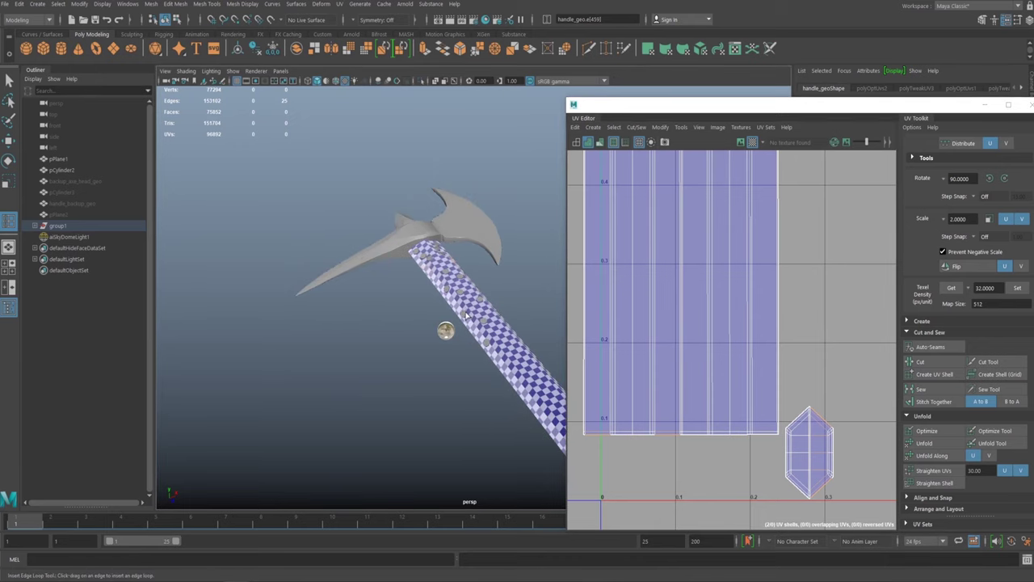
key(w)
Step: Examine the long shell's upper end and the matching checker pattern on the handle near the blade
alt+middle_drag(711, 319, 719, 404)
alt+right_drag(719, 404, 643, 344)
alt+middle_drag(692, 303, 683, 460)
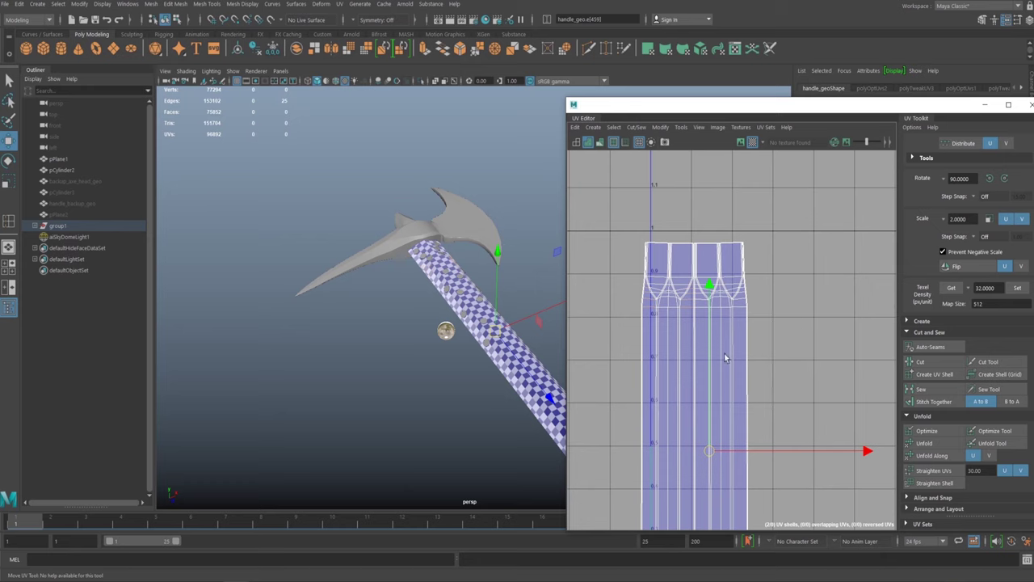
alt+middle_drag(725, 358, 737, 309)
right_click(446, 283)
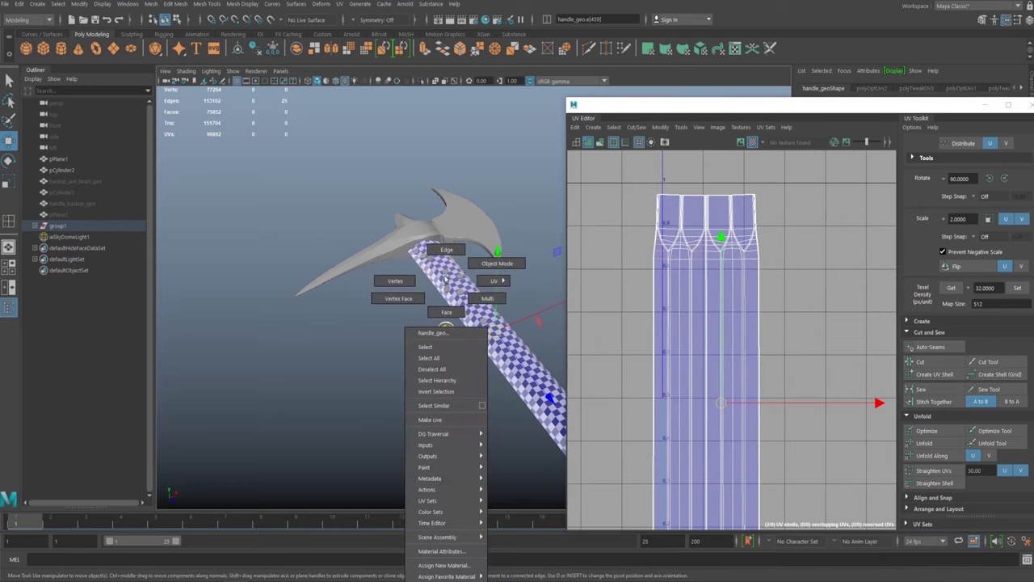
alt+drag(444, 291, 365, 370)
alt+drag(430, 271, 404, 273)
alt+middle_drag(404, 273, 323, 279)
alt+right_drag(323, 278, 483, 291)
alt+drag(482, 291, 444, 279)
alt+middle_drag(444, 279, 395, 288)
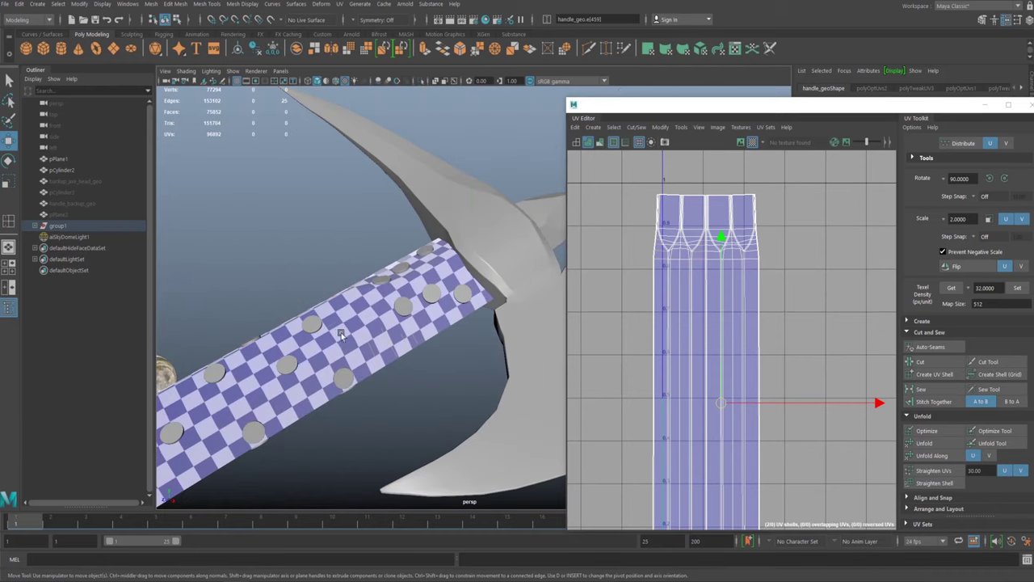
Step: Select the axe blade and bring its existing UV layout into view in the UV Editor
click(335, 334)
alt+drag(338, 329, 343, 279)
alt+right_drag(344, 279, 230, 220)
alt+drag(230, 220, 549, 328)
alt+drag(481, 344, 674, 208)
click(465, 315)
alt+drag(279, 214, 263, 246)
alt+middle_drag(729, 294, 666, 334)
scroll(666, 335, down, 5)
alt+middle_drag(752, 341, 777, 299)
scroll(717, 307, up, 4)
alt+drag(364, 257, 377, 262)
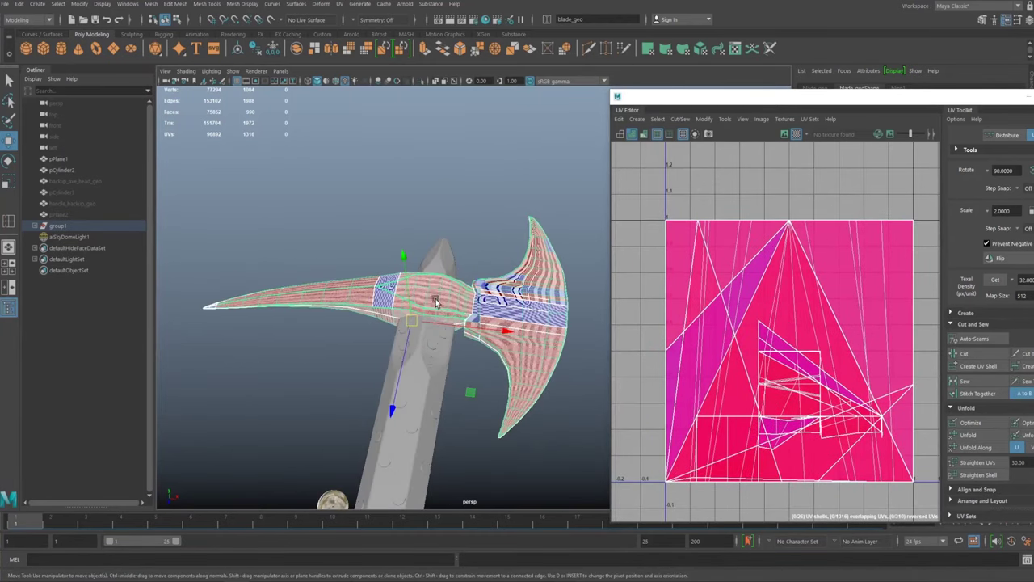
Step: Apply an Automatic UV projection to the blade
key(space)
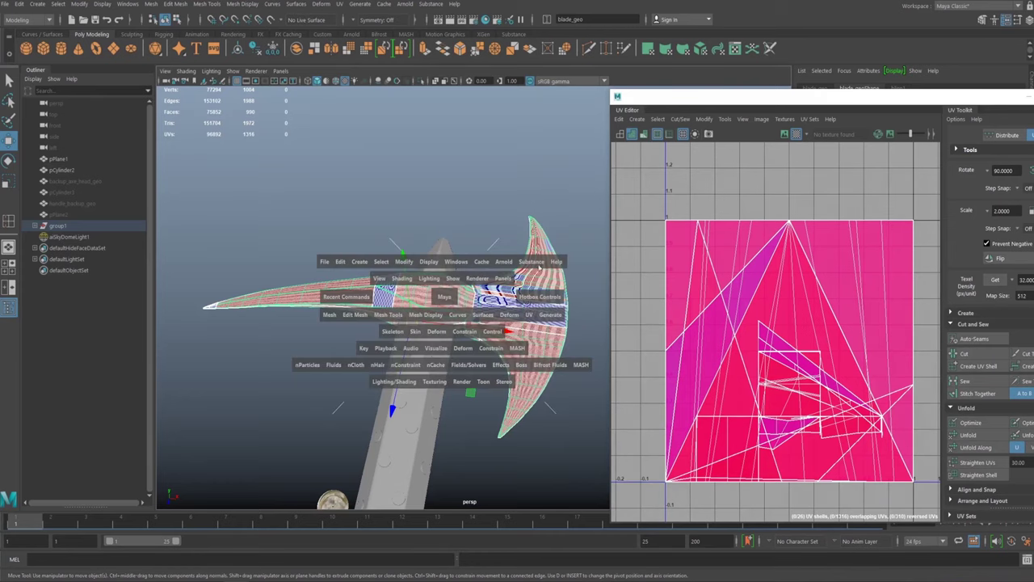
key(space)
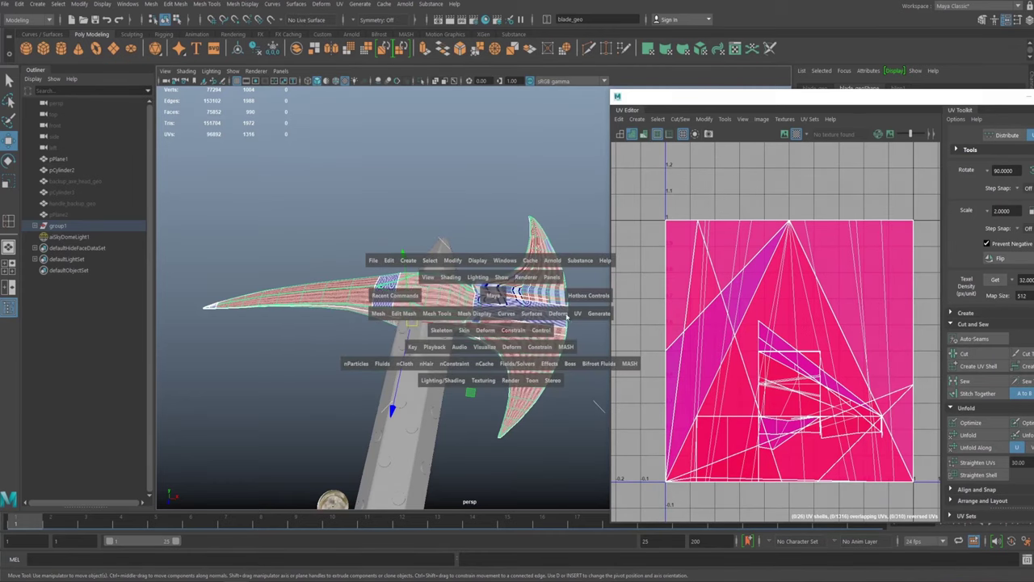
click(572, 314)
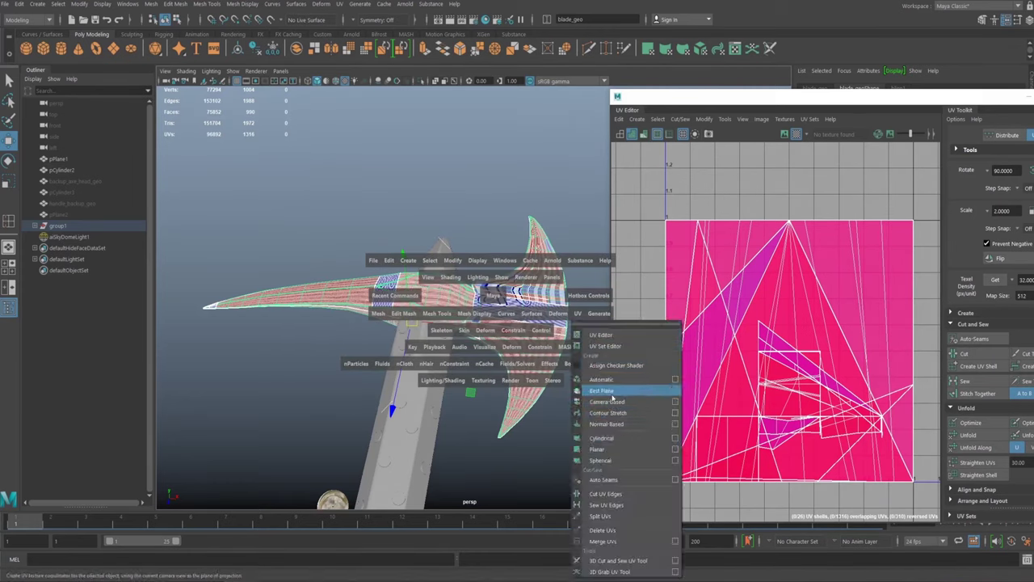
click(618, 380)
alt+middle_drag(767, 354, 740, 283)
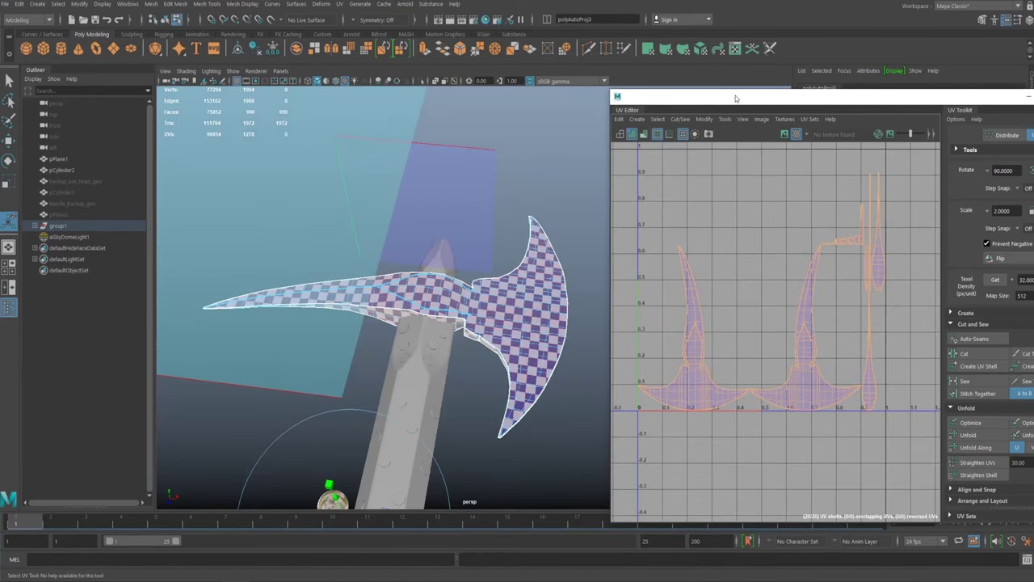
Step: Switch component selection in the UV Editor and select the blade's first broad side shell
drag(736, 98, 667, 100)
alt+middle_drag(663, 335, 683, 320)
alt+right_drag(661, 360, 733, 344)
alt+middle_drag(700, 244, 681, 264)
right_drag(659, 312, 660, 339)
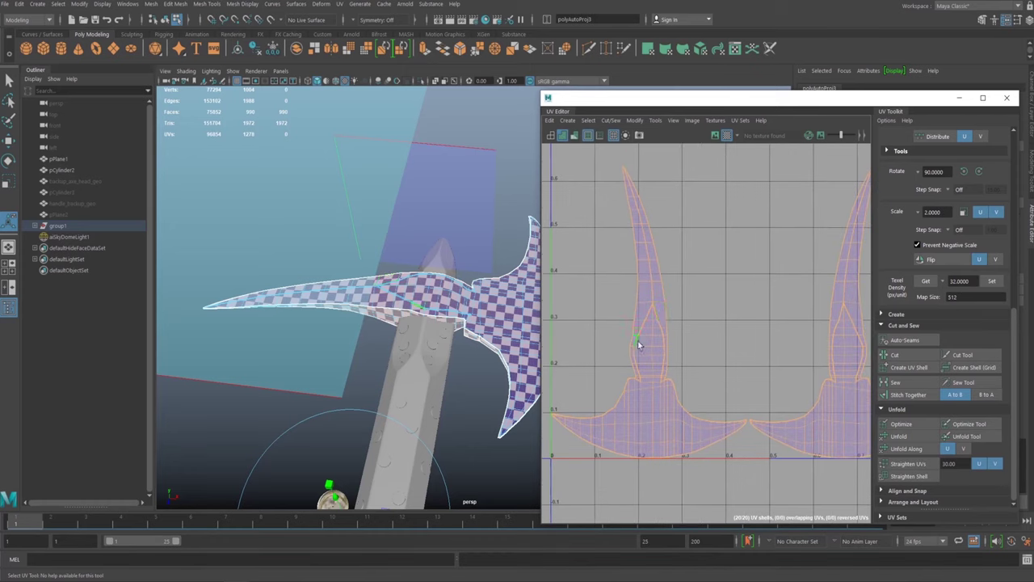
click(643, 351)
double_click(648, 348)
Step: Show the perspective view full screen and examine how the two broad side shells map onto the blade
alt+drag(413, 268, 416, 276)
alt+drag(530, 151, 543, 267)
key(ctrl+space)
click(838, 416)
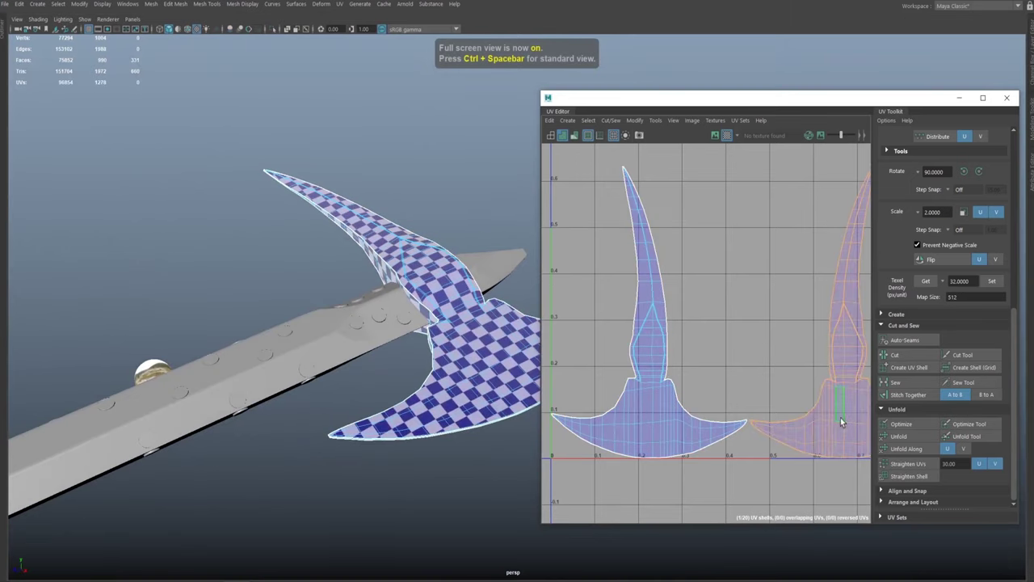
alt+drag(400, 340, 669, 340)
alt+right_drag(759, 348, 713, 358)
alt+middle_drag(845, 282, 713, 399)
alt+right_drag(713, 399, 672, 315)
alt+middle_drag(671, 316, 675, 273)
alt+right_drag(687, 323, 753, 339)
Step: Select the group of small, narrow blade shells and switch the model to wireframe display
drag(797, 202, 674, 260)
alt+right_drag(347, 283, 420, 301)
alt+drag(420, 301, 529, 272)
key(4)
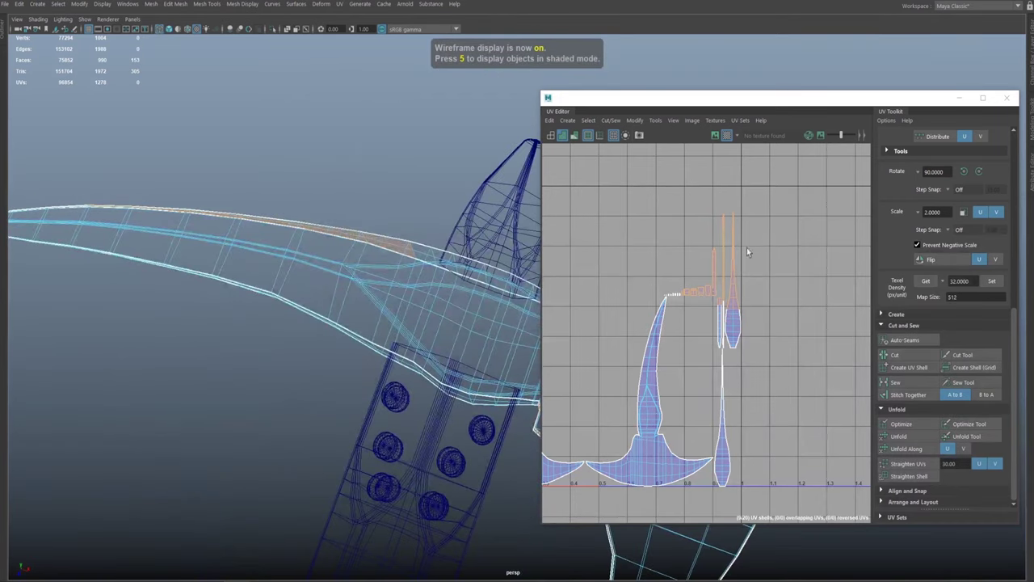
Step: Select the upper tapered narrow shell and examine which part of the blade it covers
double_click(733, 332)
alt+drag(364, 188, 415, 211)
alt+middle_drag(414, 212, 449, 145)
alt+middle_drag(679, 346, 780, 327)
alt+drag(380, 251, 307, 248)
alt+middle_drag(307, 247, 231, 273)
alt+drag(230, 273, 427, 235)
alt+middle_drag(659, 321, 691, 335)
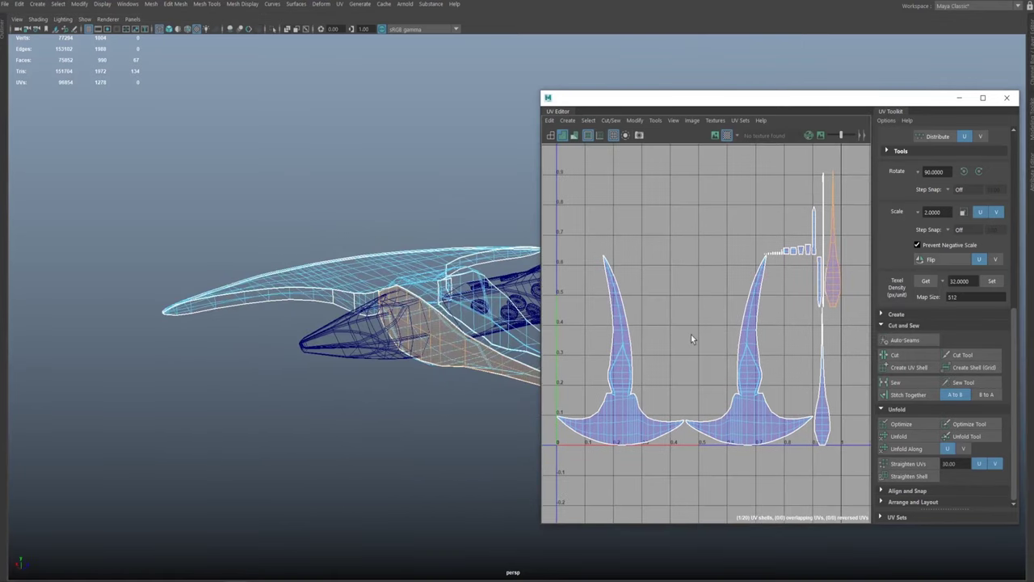
Step: Select the first broad side shell and the lower tapered narrow shell in turn, and examine the blade faces each covers
drag(690, 335, 587, 436)
alt+middle_drag(680, 316, 642, 322)
alt+right_drag(643, 322, 688, 310)
alt+middle_drag(688, 310, 607, 312)
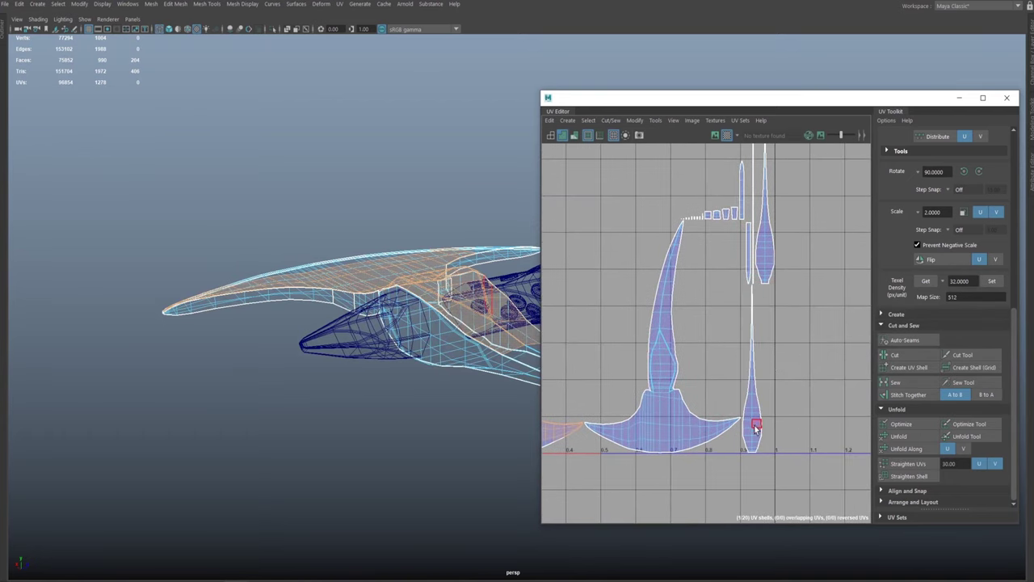
alt+drag(458, 336, 521, 502)
mouse_move(458, 296)
alt+mouse_down()
mouse_move(481, 288)
mouse_move(457, 269)
mouse_move(439, 301)
alt+mouse_up()
alt+middle_drag(739, 302, 827, 314)
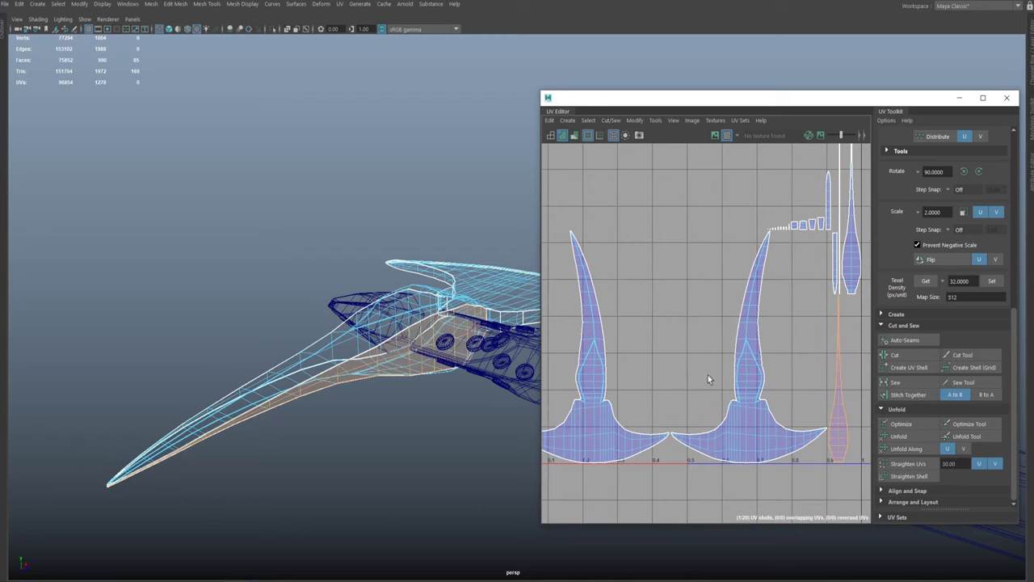
alt+drag(514, 274, 357, 289)
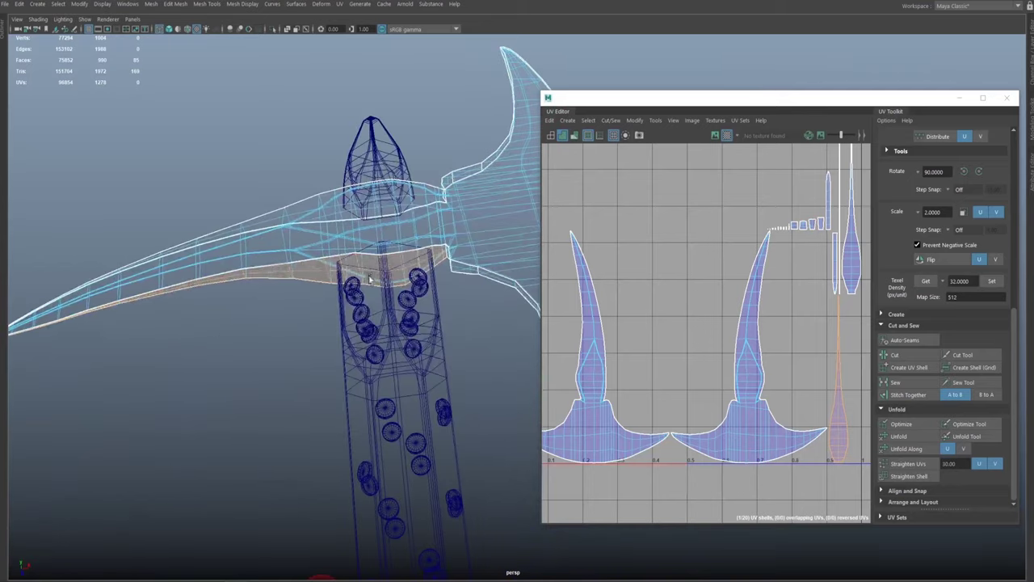
Step: Select the edge loop where the lower tapered narrow shell meets the first broad side shell on the blade's spike
alt+drag(384, 253, 399, 170)
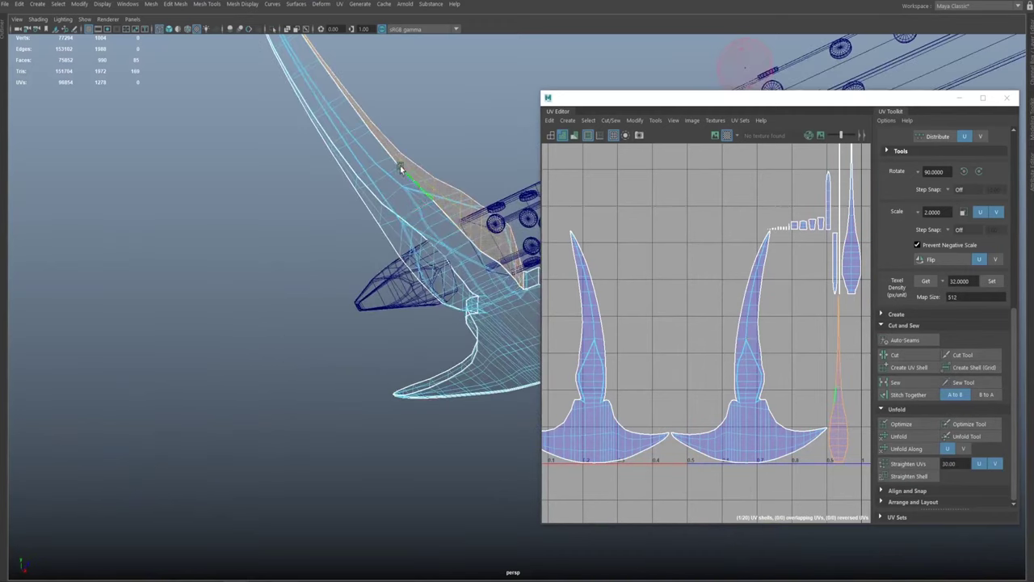
alt+drag(327, 90, 434, 307)
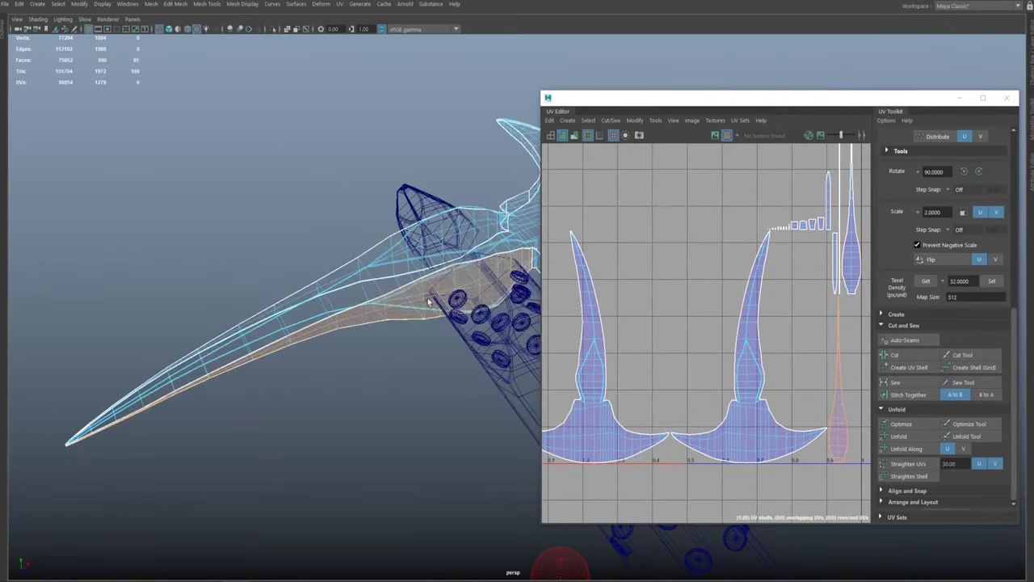
right_click(790, 357)
alt+middle_drag(791, 349, 718, 352)
scroll(503, 144, up, 5)
alt+drag(484, 166, 408, 268)
double_click(407, 268)
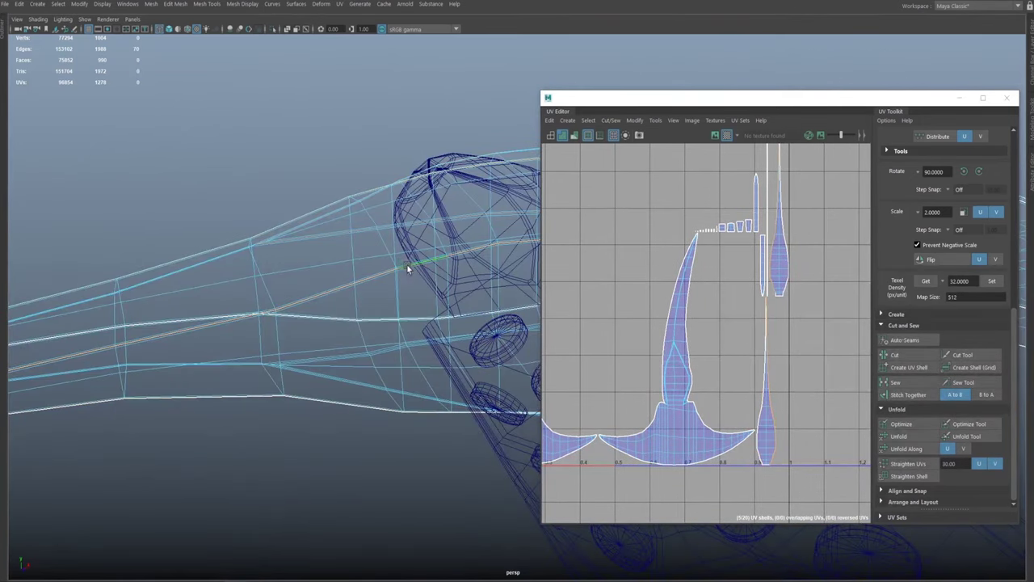
Step: Deselect the upper tapered shell's edges and the other surplus edges, keeping the border shared by the lower tapered shell and first broad shell
alt+middle_drag(719, 324, 719, 429)
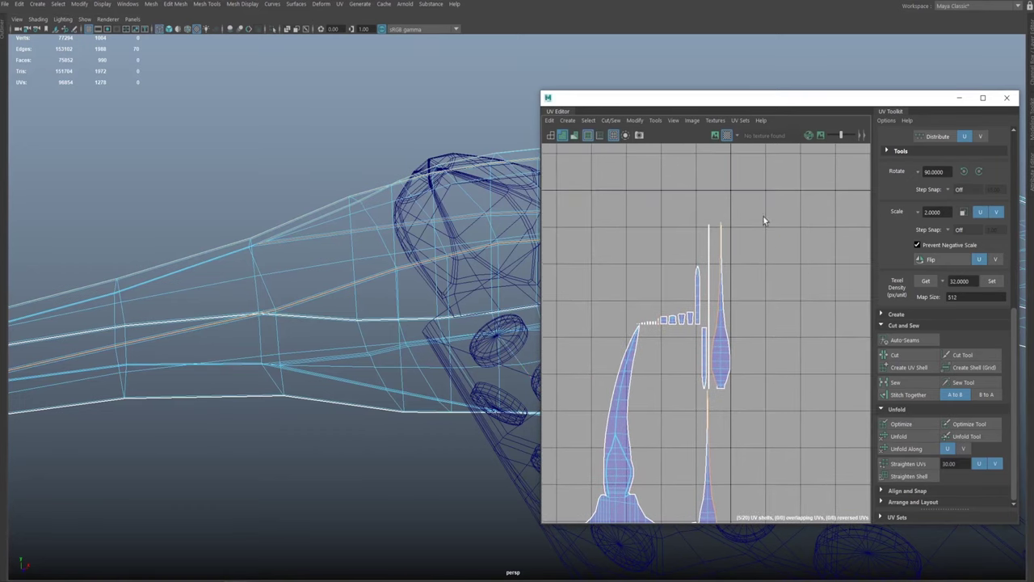
ctrl+drag(708, 397, 708, 394)
alt+drag(394, 280, 599, 331)
alt+right_drag(737, 374, 660, 286)
alt+middle_drag(693, 370, 725, 282)
alt+right_drag(725, 282, 800, 242)
alt+middle_drag(715, 206, 641, 387)
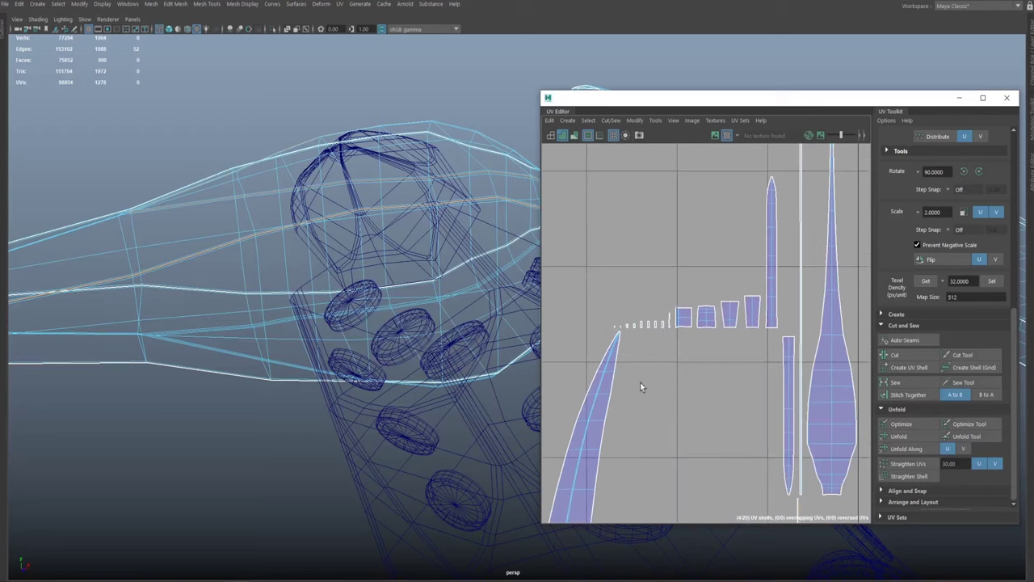
alt+right_drag(636, 340, 881, 383)
alt+right_drag(740, 321, 789, 250)
alt+right_drag(621, 369, 736, 248)
mouse_move(736, 248)
alt+middle_down()
mouse_move(766, 233)
mouse_move(713, 258)
mouse_move(726, 245)
alt+middle_up()
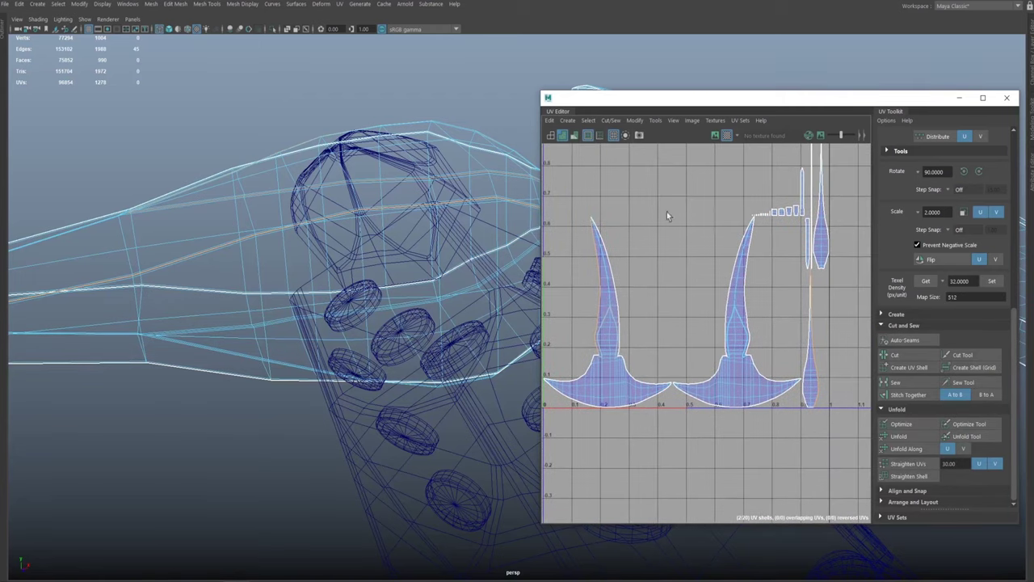
Step: Stitch the lower tapered shell to the first broad side shell along the selected border edges and inspect the joined area
shift+right_click(682, 273)
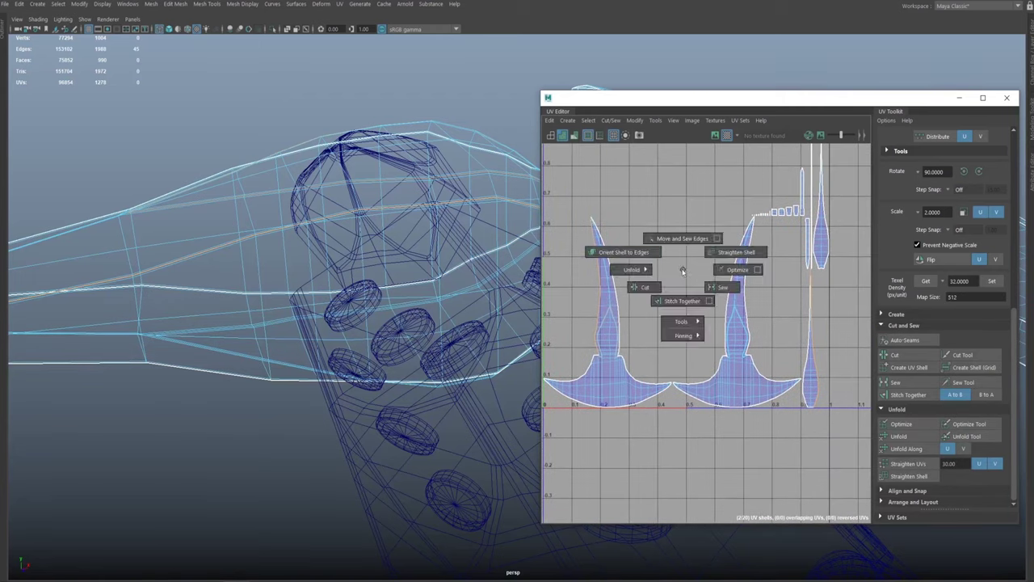
shift+right_click(683, 261)
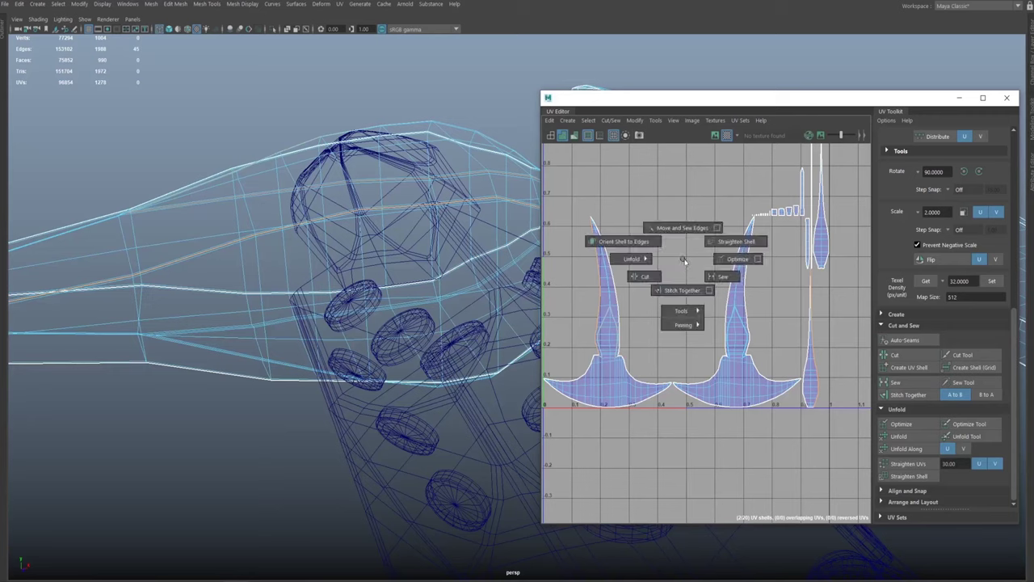
shift+right_drag(680, 289, 677, 292)
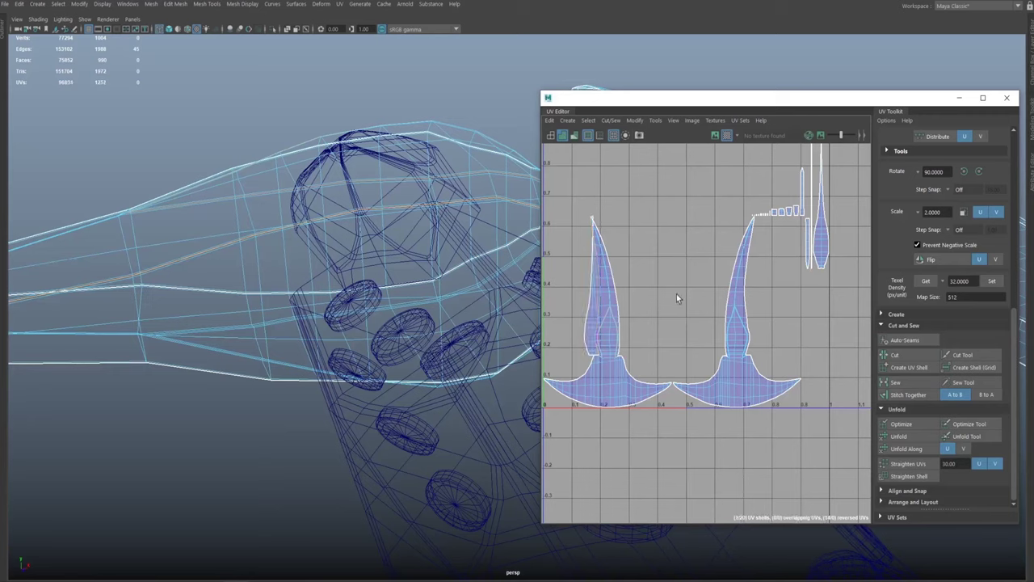
alt+middle_drag(649, 297, 774, 317)
alt+right_drag(774, 317, 843, 433)
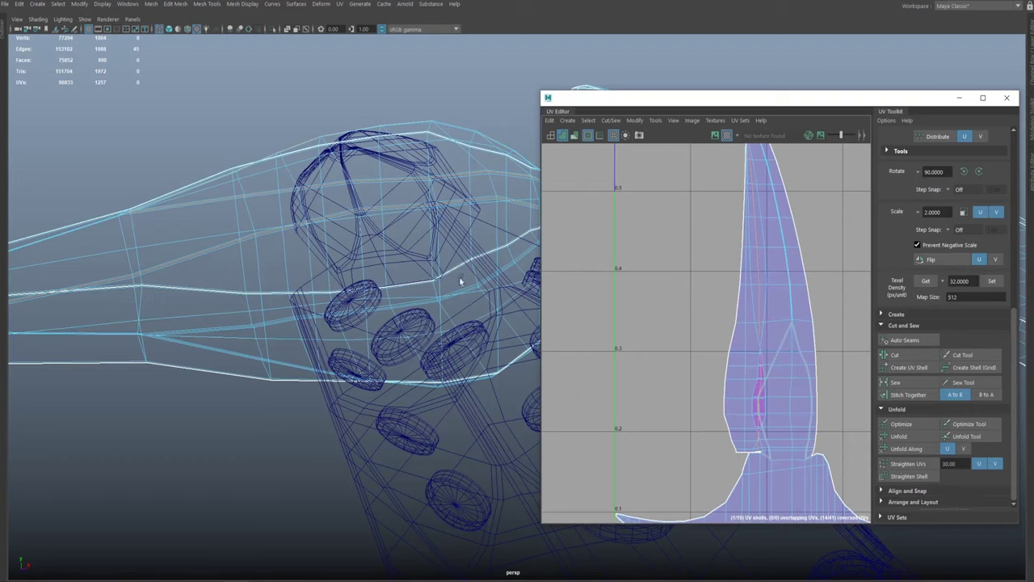
alt+drag(204, 202, 404, 275)
alt+right_drag(404, 275, 374, 229)
alt+middle_drag(823, 351, 849, 271)
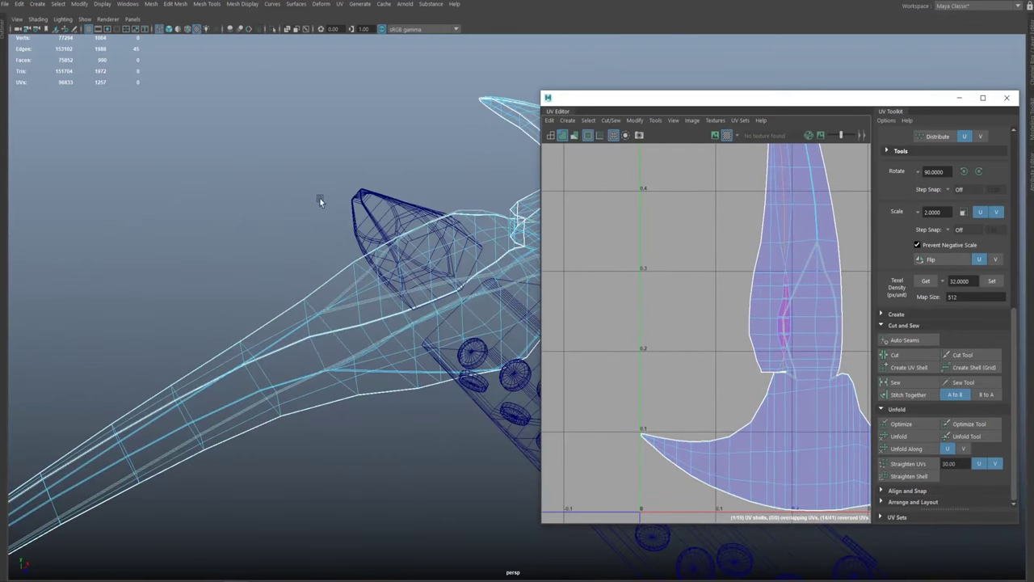
Step: Switch the model to textured display and select all UVs of the stitched blade shell
key(6)
mouse_move(366, 223)
alt+mouse_down()
mouse_move(353, 247)
mouse_move(404, 213)
alt+mouse_up()
alt+middle_drag(404, 213, 341, 221)
mouse_move(340, 220)
alt+mouse_down()
mouse_move(238, 169)
mouse_move(358, 203)
mouse_move(411, 194)
mouse_move(294, 203)
mouse_move(425, 204)
mouse_move(324, 226)
mouse_move(751, 286)
alt+mouse_up()
right_drag(832, 327, 846, 327)
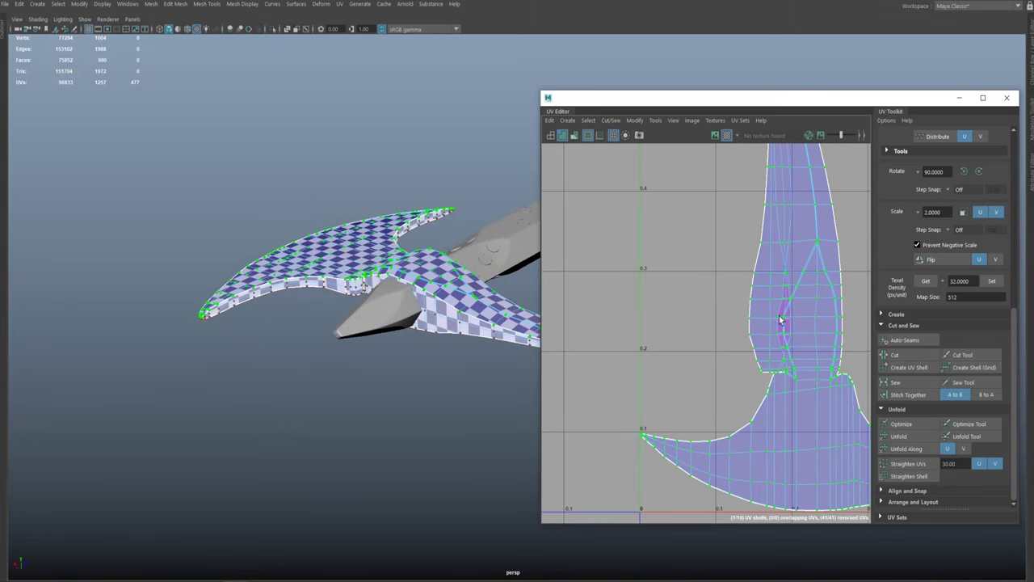
Step: Try unfolding the stitched blade shell, examine the checker pattern on the blade, and undo the unfold
shift+right_drag(691, 291, 690, 290)
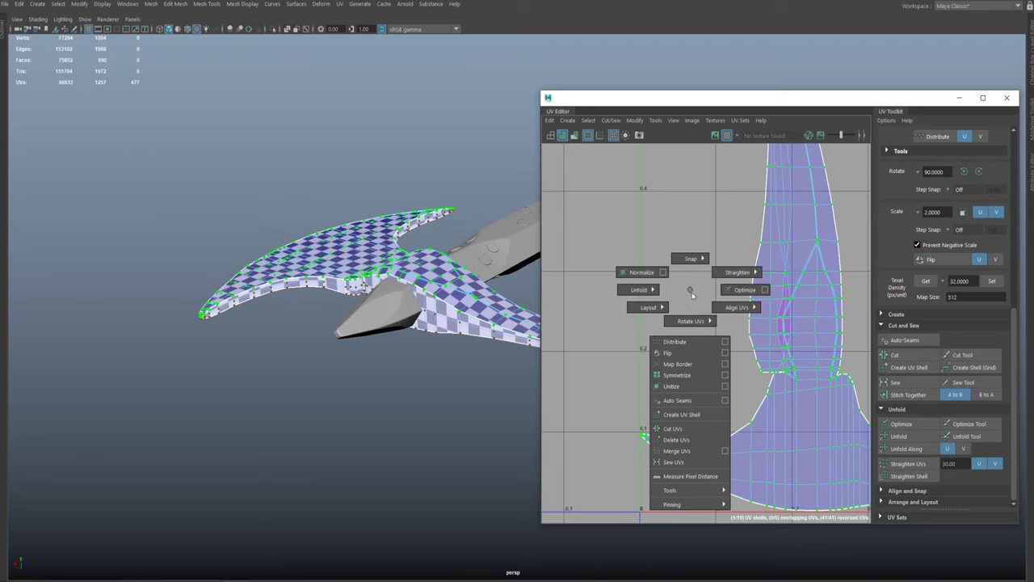
shift+right_drag(690, 291, 690, 291)
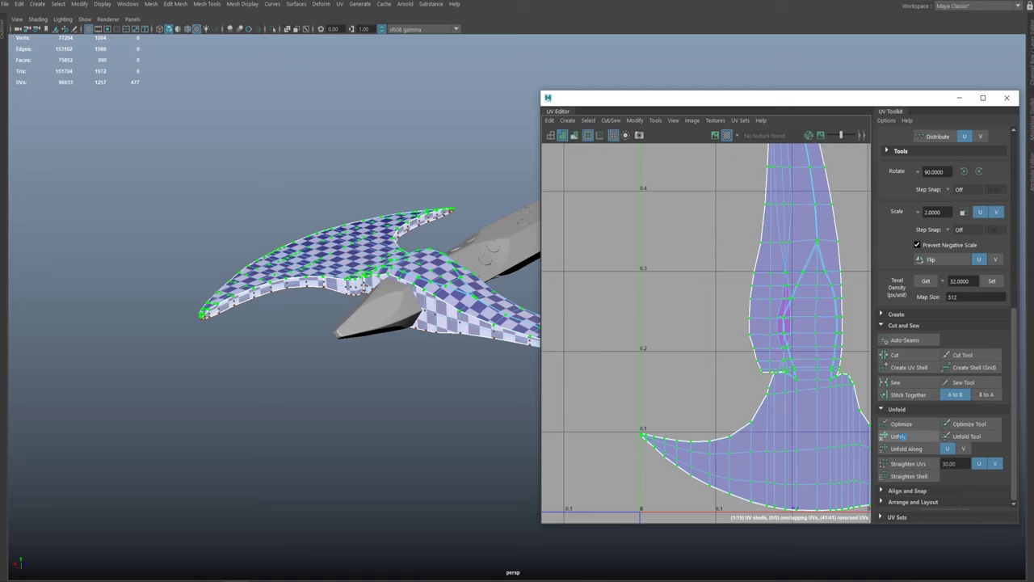
click(904, 437)
alt+right_drag(721, 372, 667, 317)
alt+middle_drag(665, 316, 611, 302)
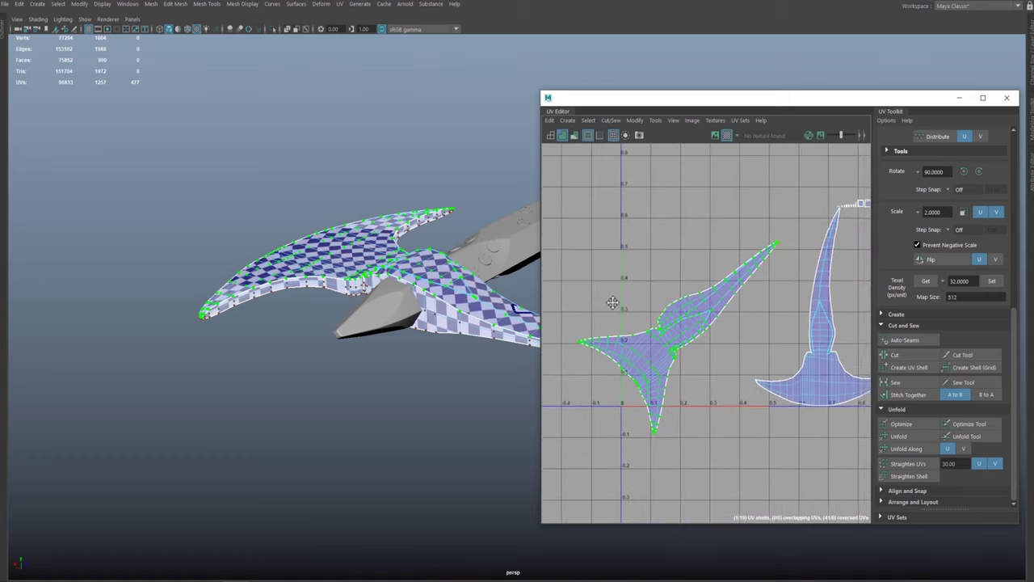
alt+right_drag(612, 302, 698, 320)
alt+drag(382, 249, 608, 313)
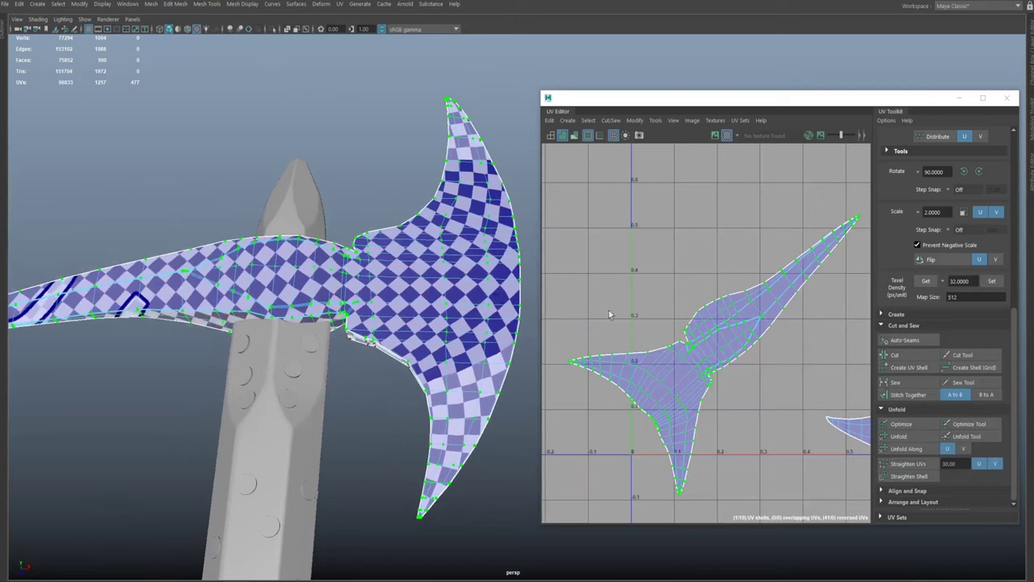
alt+drag(390, 212, 473, 274)
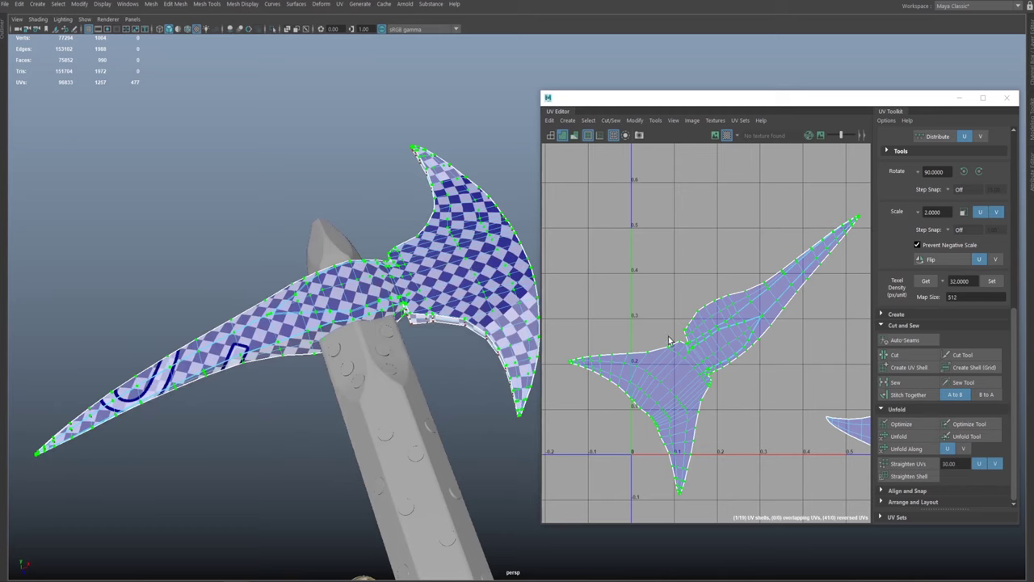
alt+drag(389, 267, 408, 252)
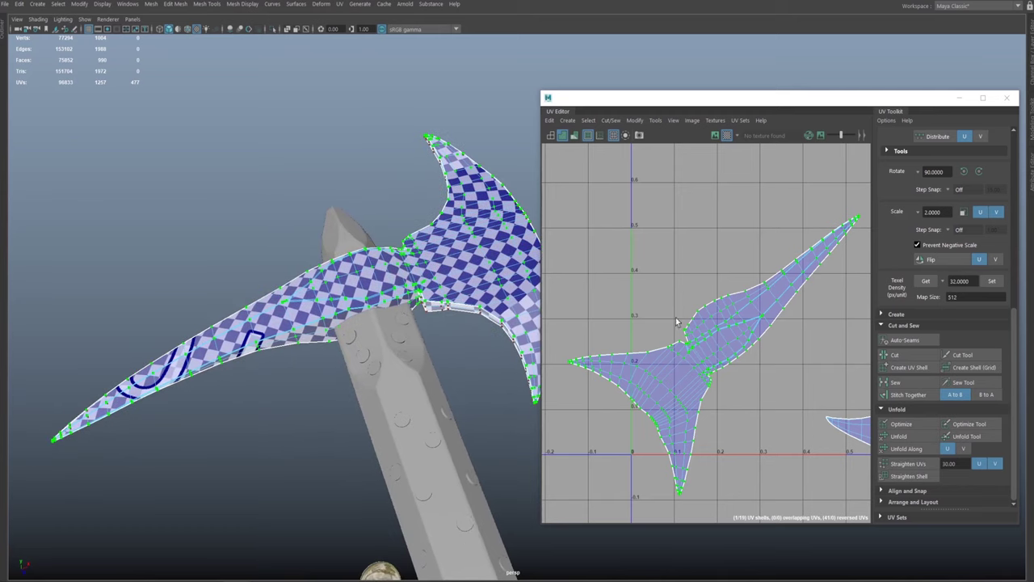
key(ctrl+z)
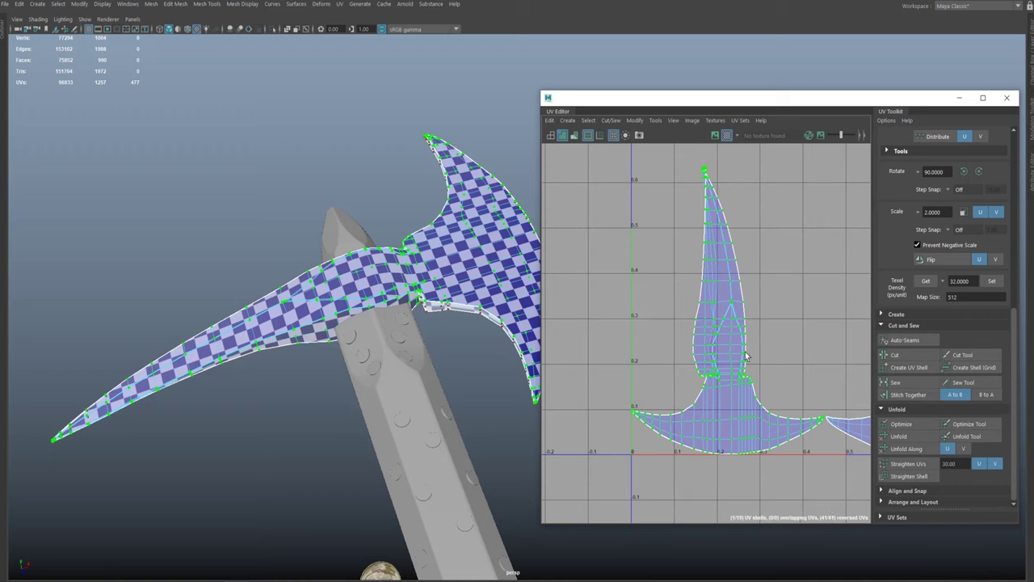
Step: Examine the overlapping faces of the stitched shell around the base of the spike and their location on the blade
alt+right_drag(680, 337, 644, 312)
alt+middle_drag(688, 311, 706, 293)
alt+right_drag(706, 294, 764, 323)
alt+middle_drag(751, 298, 747, 321)
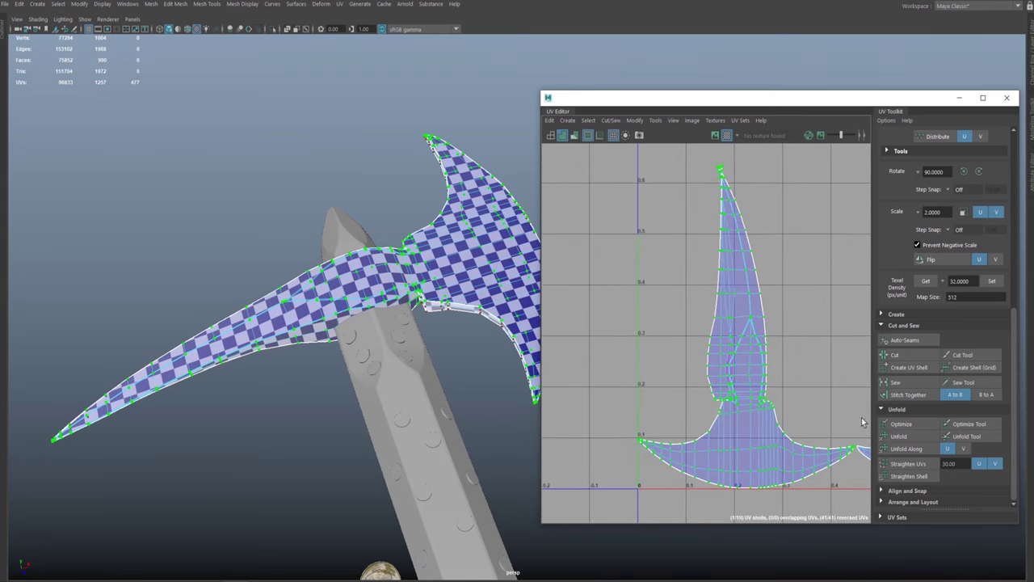
alt+middle_drag(637, 310, 659, 307)
alt+drag(339, 316, 438, 272)
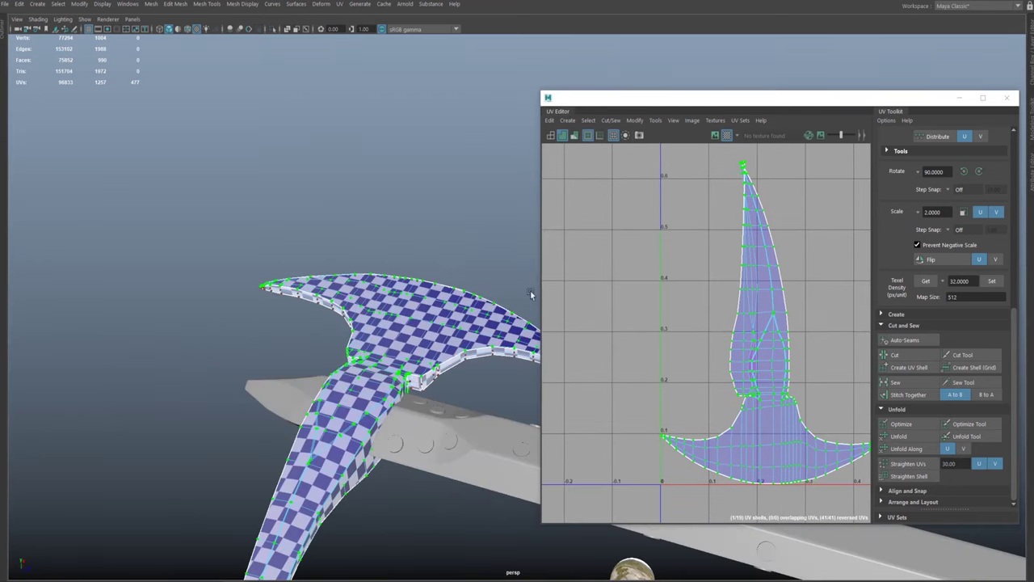
right_drag(737, 347, 739, 366)
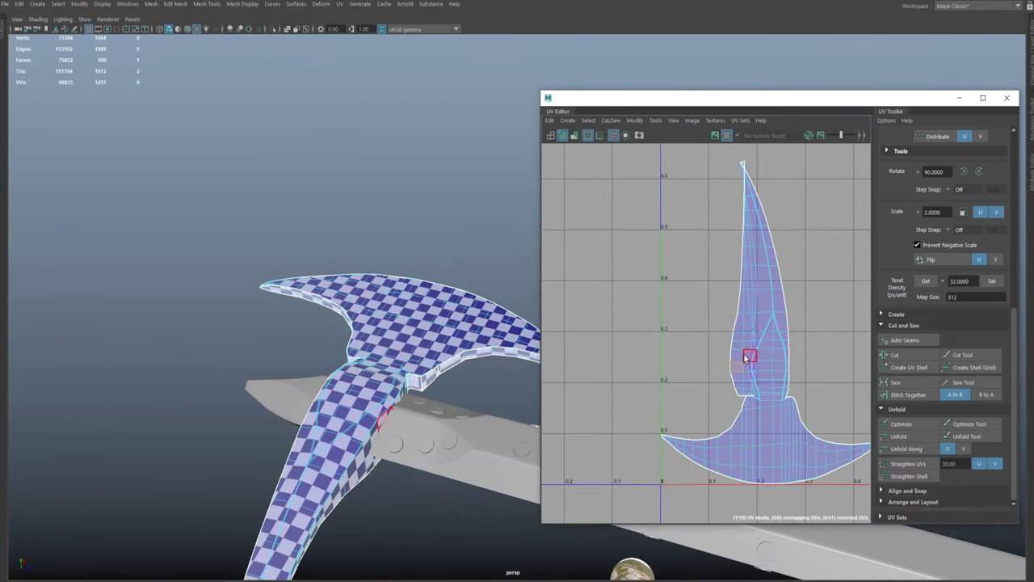
click(744, 357)
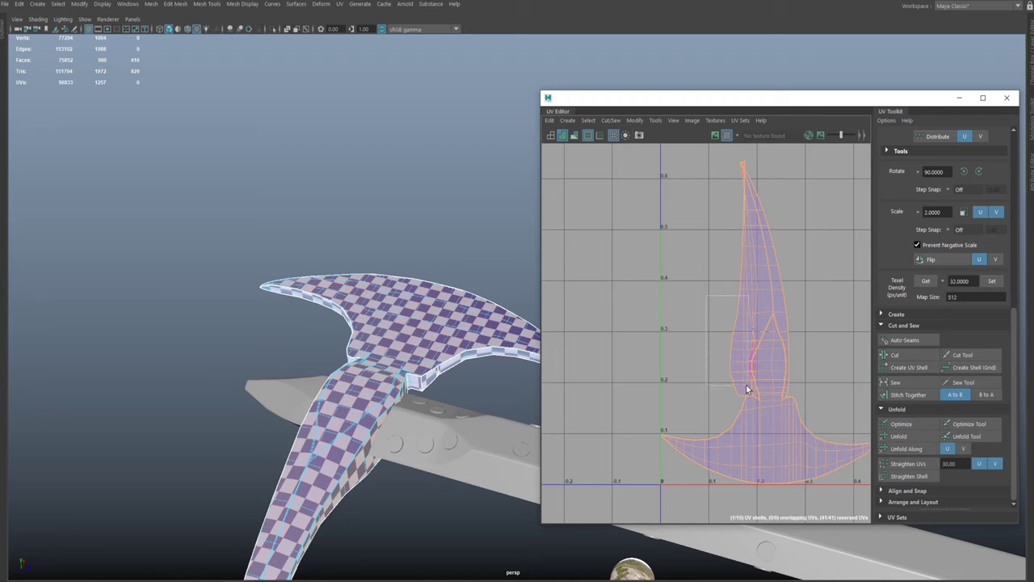
drag(747, 390, 749, 393)
Step: Select all UVs of the stitched blade shell, unfold it, and optimize it several times
alt+drag(428, 395, 394, 276)
alt+right_drag(445, 301, 498, 327)
right_drag(785, 363, 778, 358)
click(773, 348)
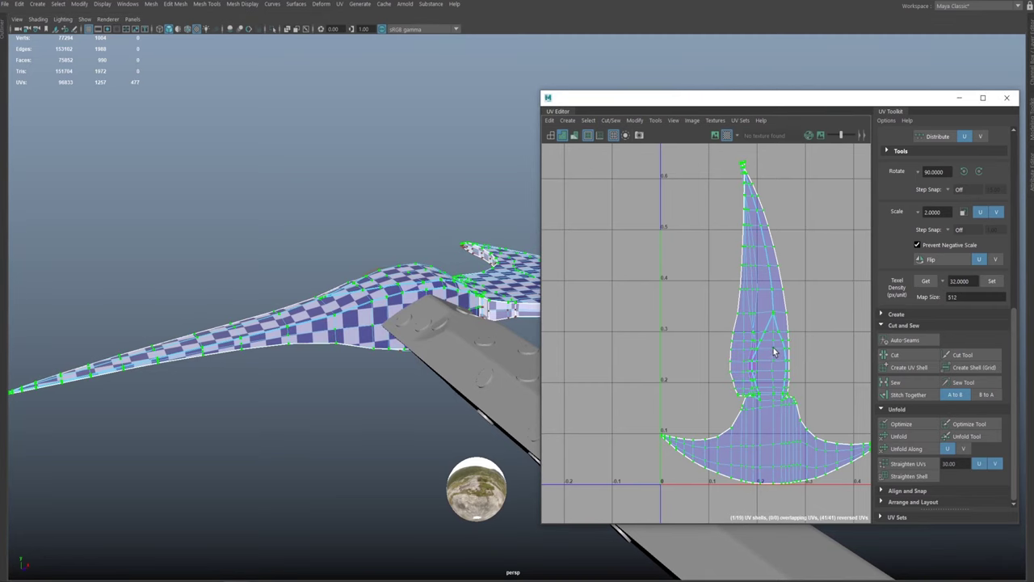
click(898, 436)
click(900, 424)
click(899, 422)
click(899, 422)
click(899, 422)
Step: Examine the checker pattern across the blade and spike and the unfolded shell's place in the UV layout
alt+drag(421, 257, 370, 339)
alt+right_drag(414, 305, 670, 364)
alt+middle_drag(348, 230, 405, 148)
alt+drag(404, 146, 442, 171)
alt+right_drag(443, 171, 203, 186)
alt+drag(183, 549, 240, 201)
scroll(653, 323, down, 5)
alt+middle_drag(836, 267, 666, 305)
shift+right_drag(692, 356, 694, 380)
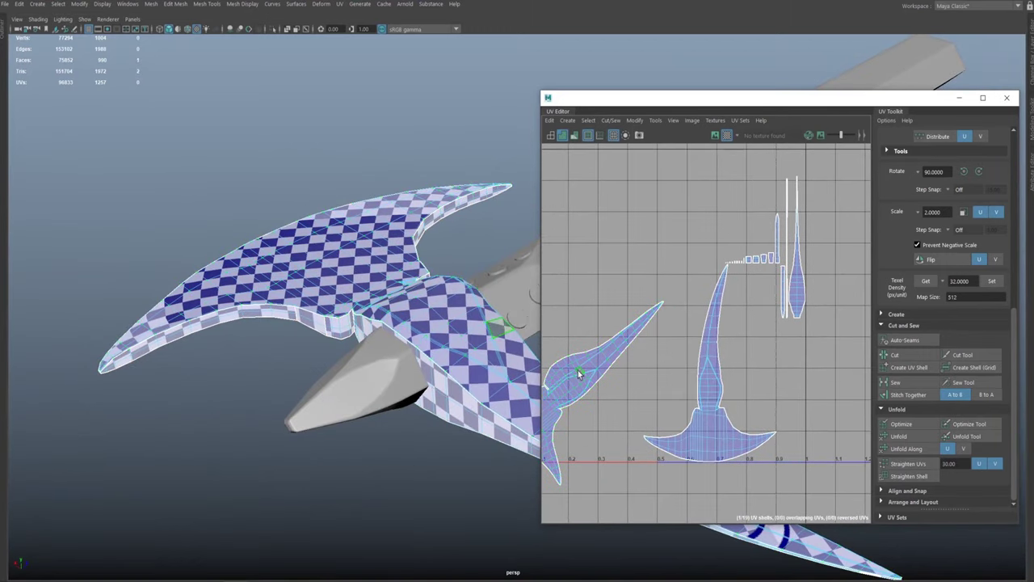
Step: Select the faces of the unfolded blade shell and examine the notch where the spike meets the blade's rim strip
double_click(577, 373)
alt+drag(514, 252, 434, 206)
alt+right_drag(439, 279, 646, 356)
alt+drag(364, 219, 452, 247)
alt+middle_drag(452, 247, 502, 232)
alt+drag(502, 232, 428, 267)
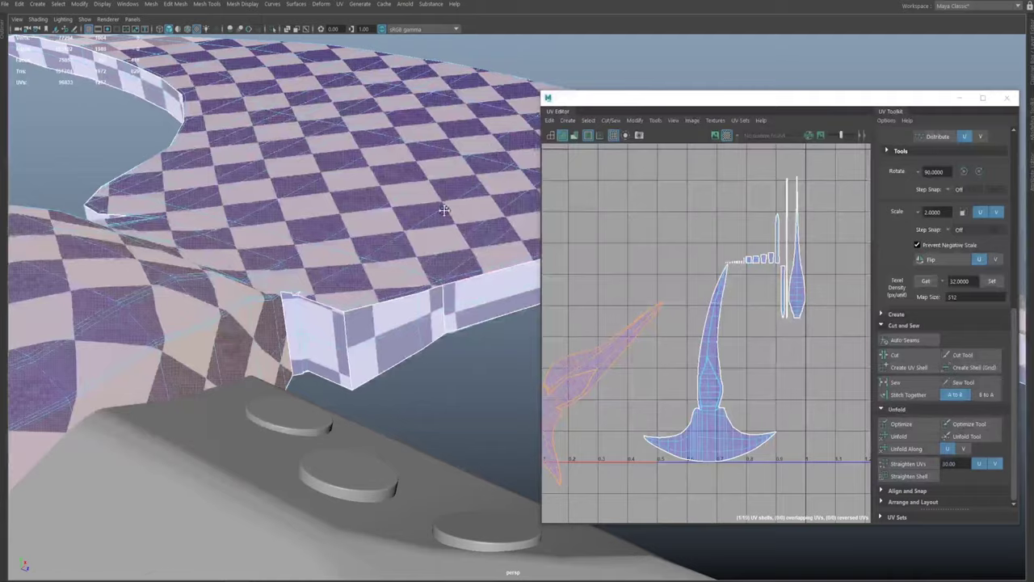
alt+middle_drag(445, 210, 511, 201)
scroll(419, 291, up, 5)
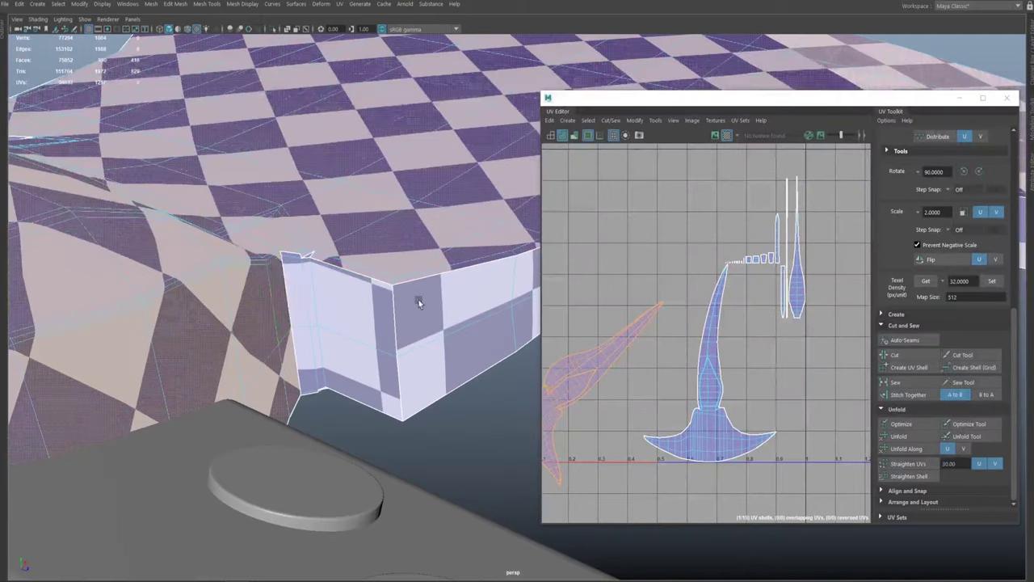
Step: Select the border edges between the blade's broad side face and the narrow rim strips around it
click(292, 256)
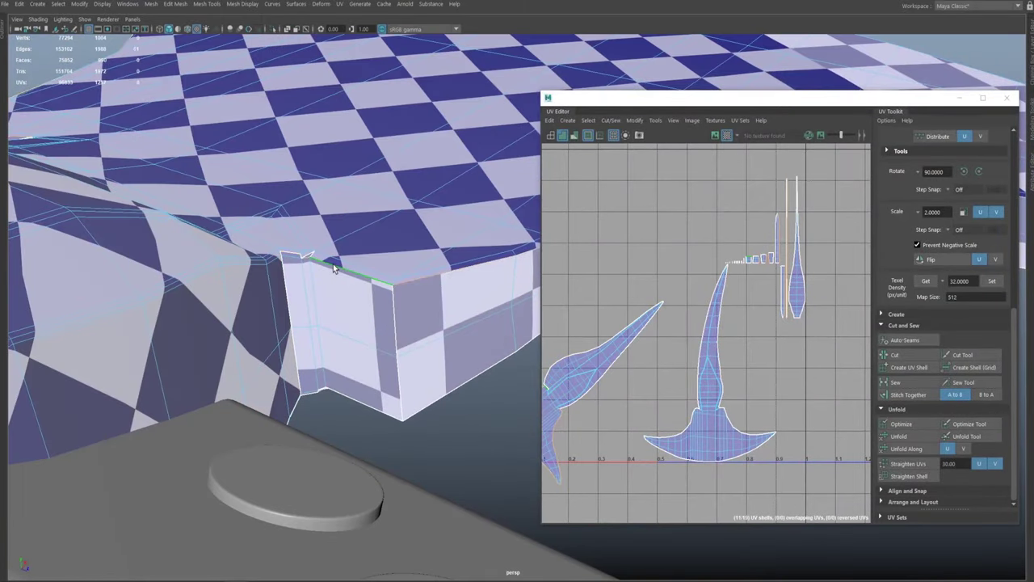
alt+drag(307, 257, 469, 276)
alt+middle_drag(731, 295, 833, 256)
mouse_move(393, 233)
alt+mouse_down()
mouse_move(369, 234)
mouse_move(375, 226)
alt+mouse_up()
alt+middle_drag(714, 283, 751, 334)
alt+right_drag(750, 334, 672, 310)
alt+middle_drag(695, 263, 616, 273)
alt+right_drag(616, 273, 734, 354)
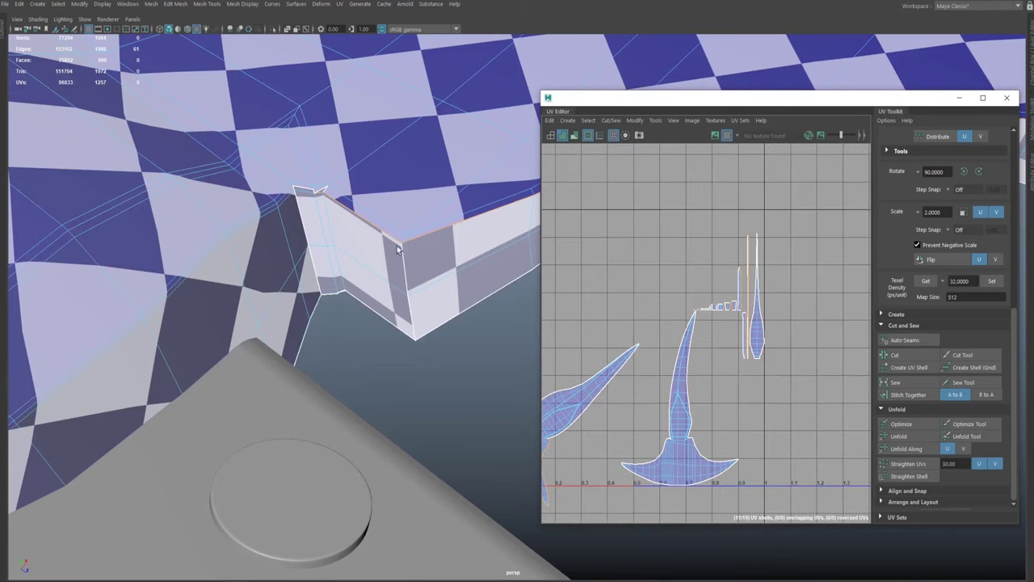
alt+middle_drag(710, 295, 759, 270)
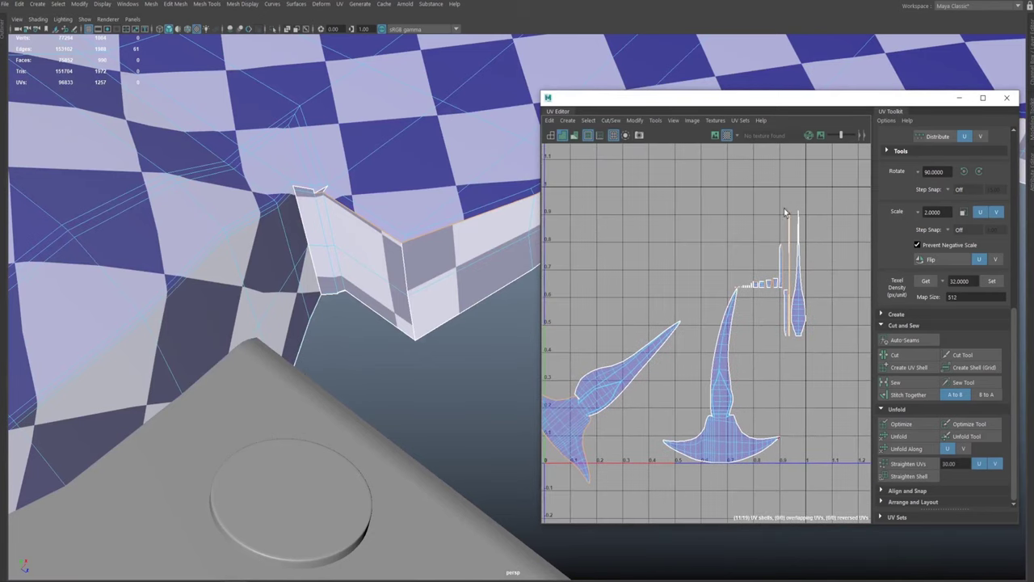
alt+middle_drag(649, 270, 704, 230)
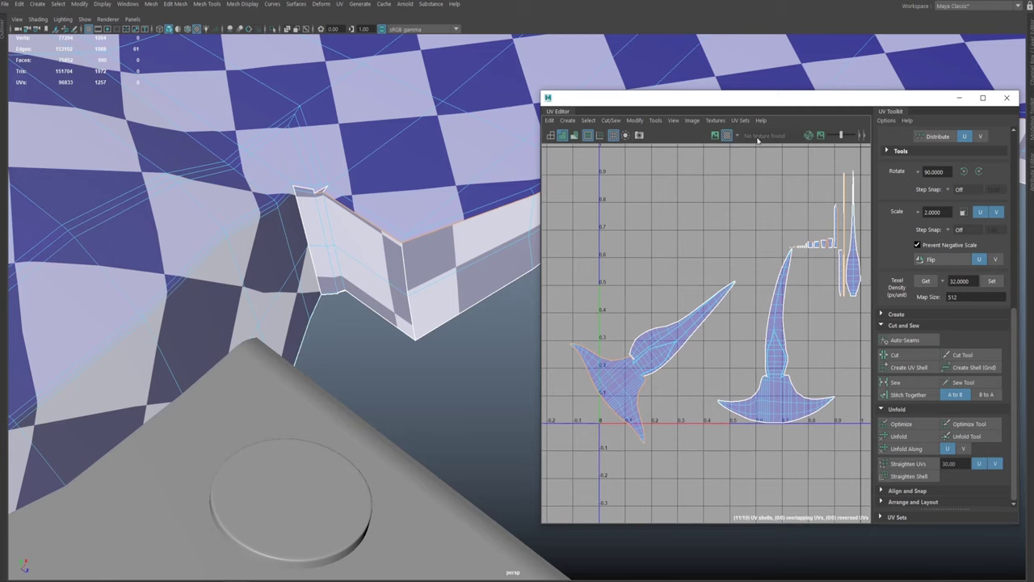
Step: Stitch the narrow rim strips to the unfolded blade shell along the selected edges and inspect the joined outline
shift+right_drag(639, 280, 632, 316)
alt+middle_drag(650, 297, 792, 283)
alt+right_drag(649, 276, 905, 391)
alt+middle_drag(816, 291, 549, 229)
alt+right_drag(683, 306, 622, 317)
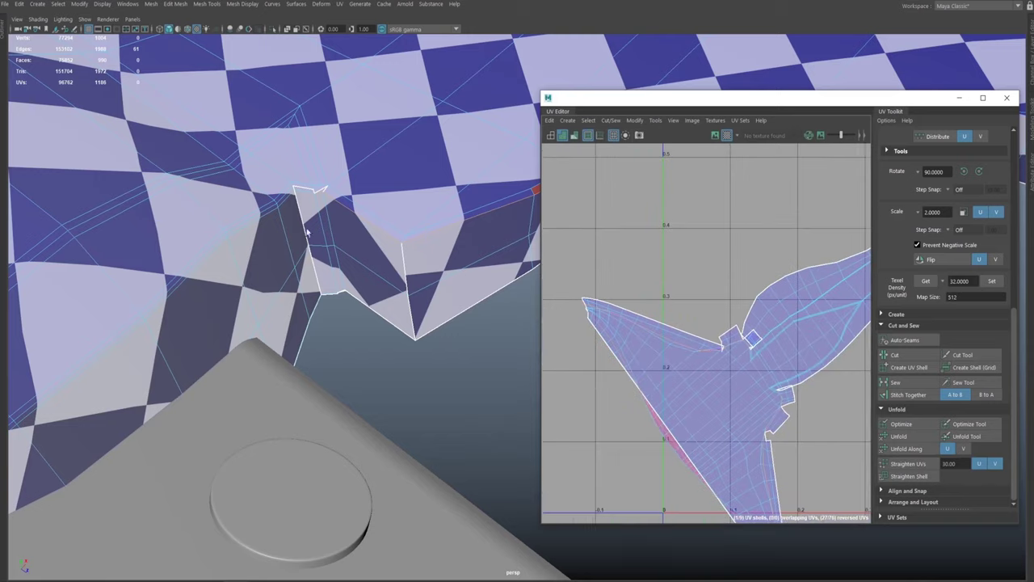
Step: Maximize the UV Editor around the stitched blade shell and switch to UV component selection
alt+right_drag(532, 263, 506, 240)
double_click(628, 103)
scroll(452, 247, down, 5)
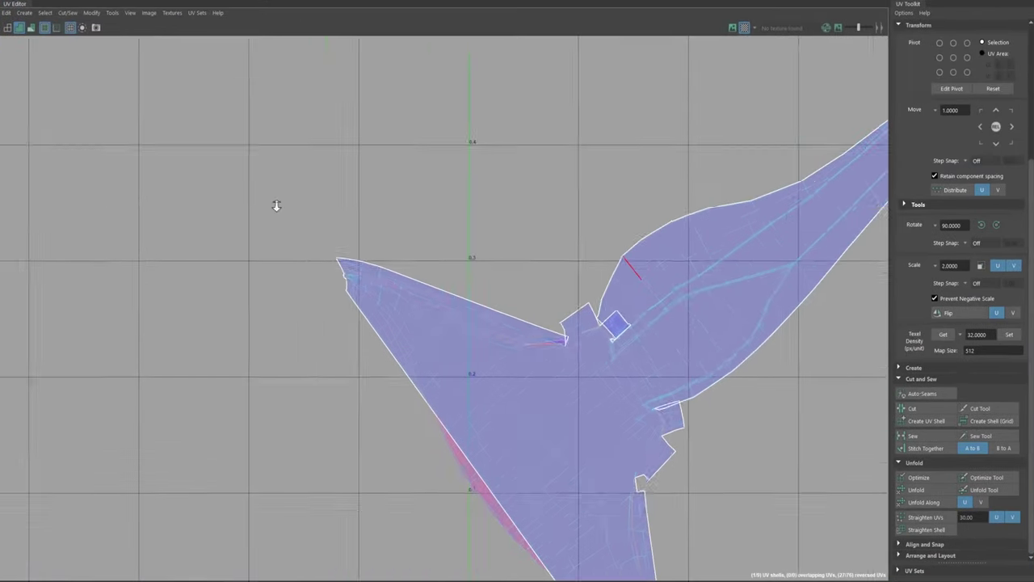
alt+right_drag(596, 253, 600, 115)
alt+middle_drag(515, 206, 508, 185)
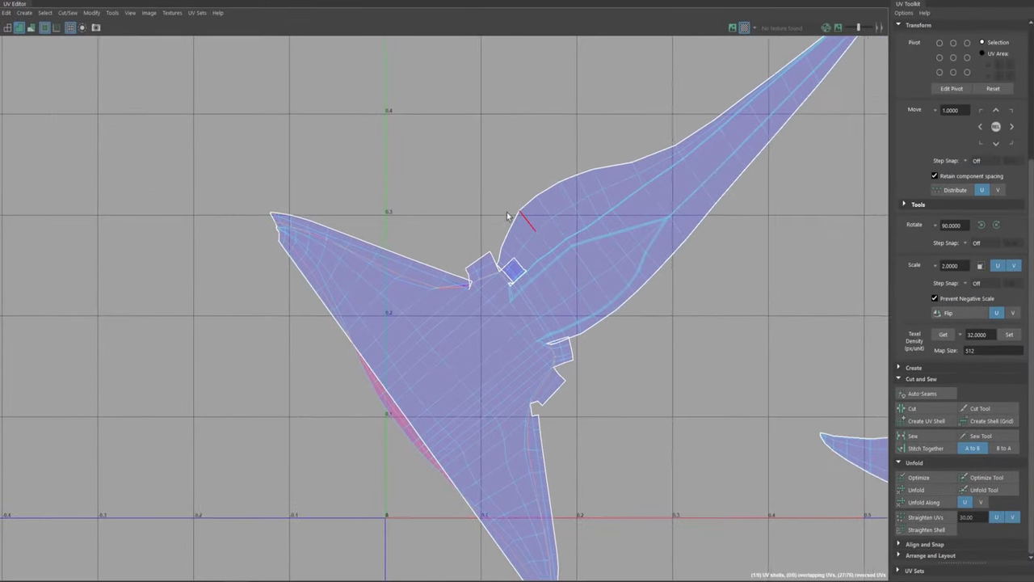
alt+right_drag(508, 185, 649, 369)
right_click(576, 256)
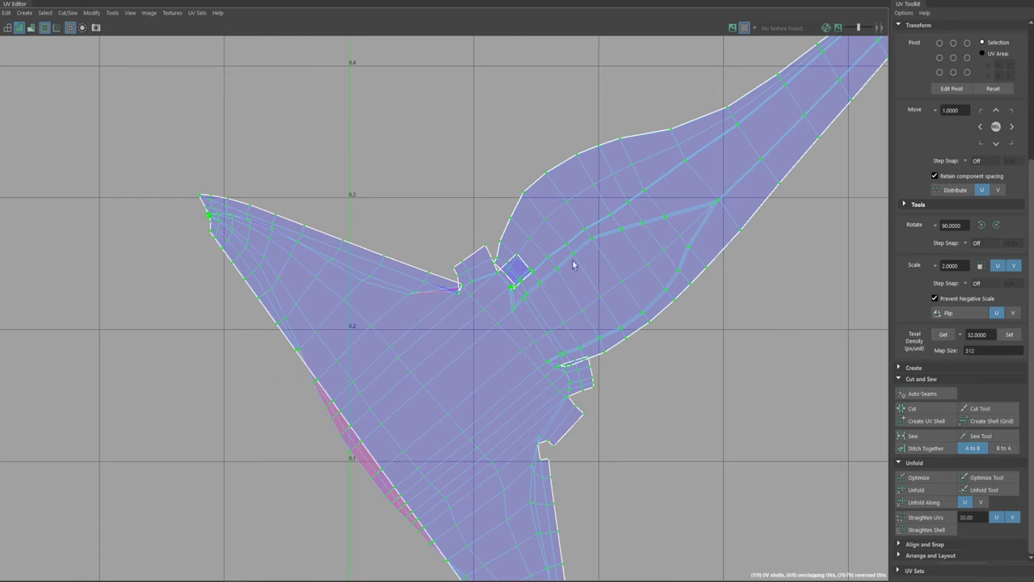
Step: Unfold and optimize the stitched blade shell
scroll(573, 264, down, 5)
scroll(524, 293, up, 5)
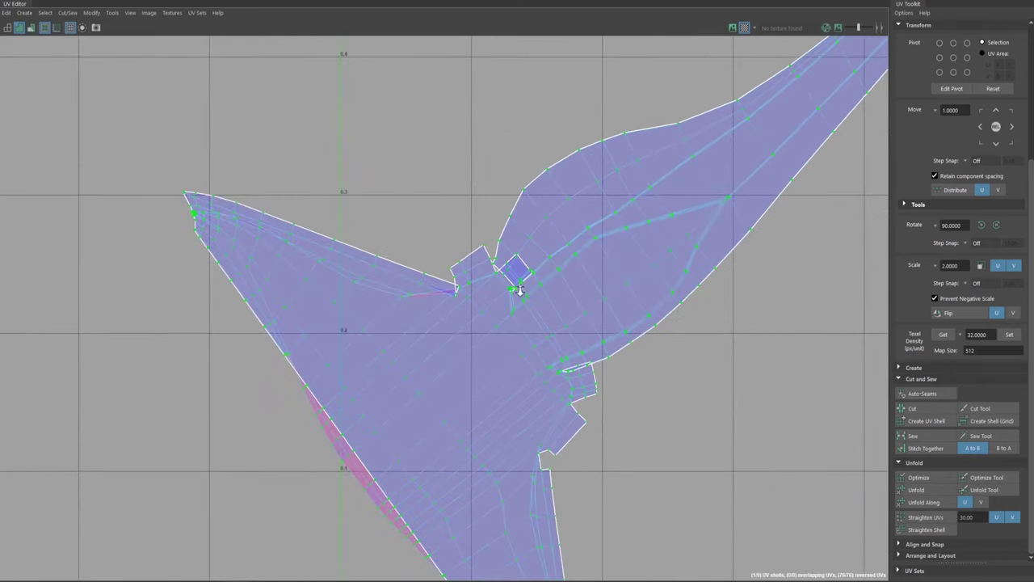
scroll(520, 291, down, 2)
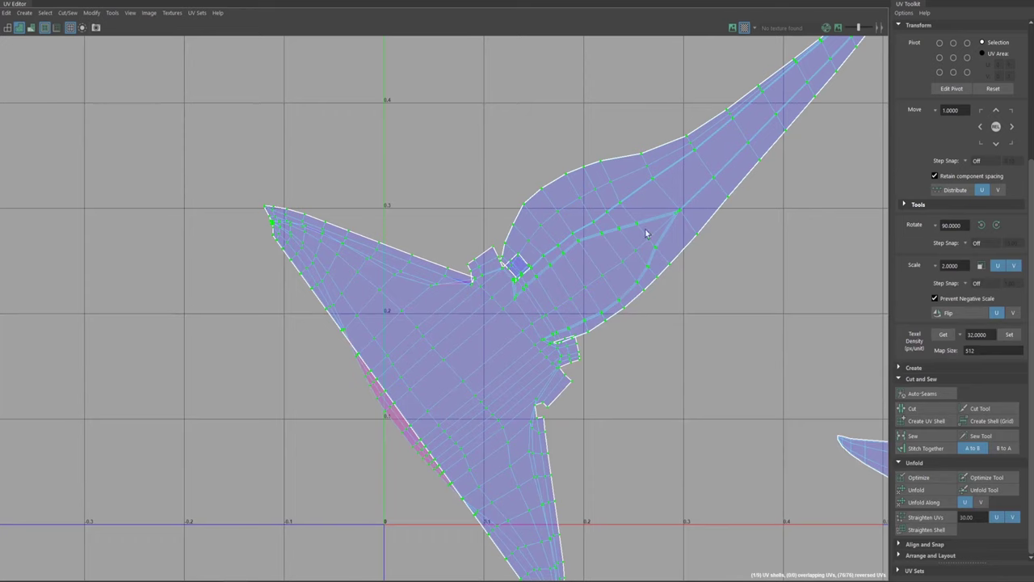
click(915, 490)
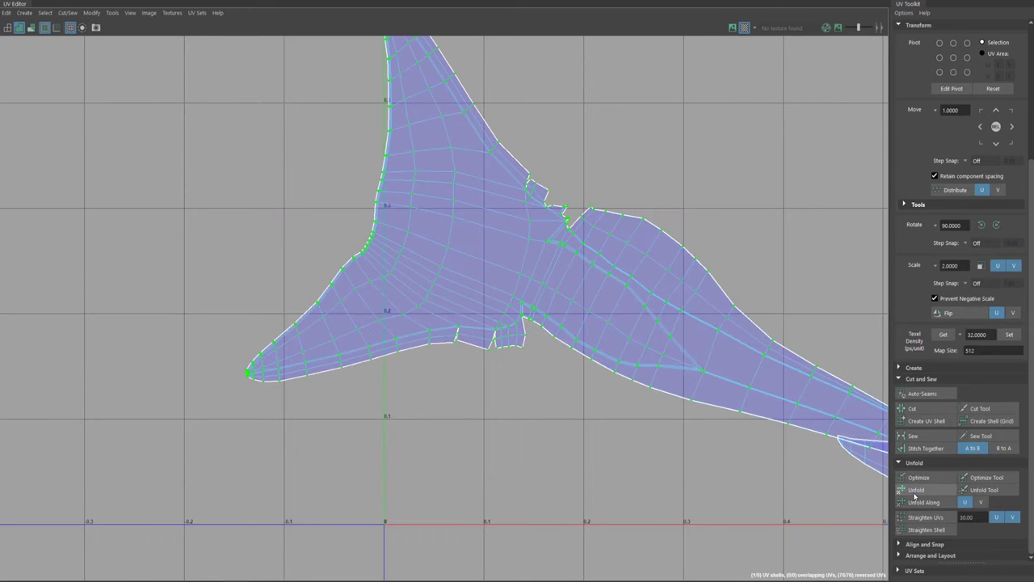
scroll(533, 283, down, 1)
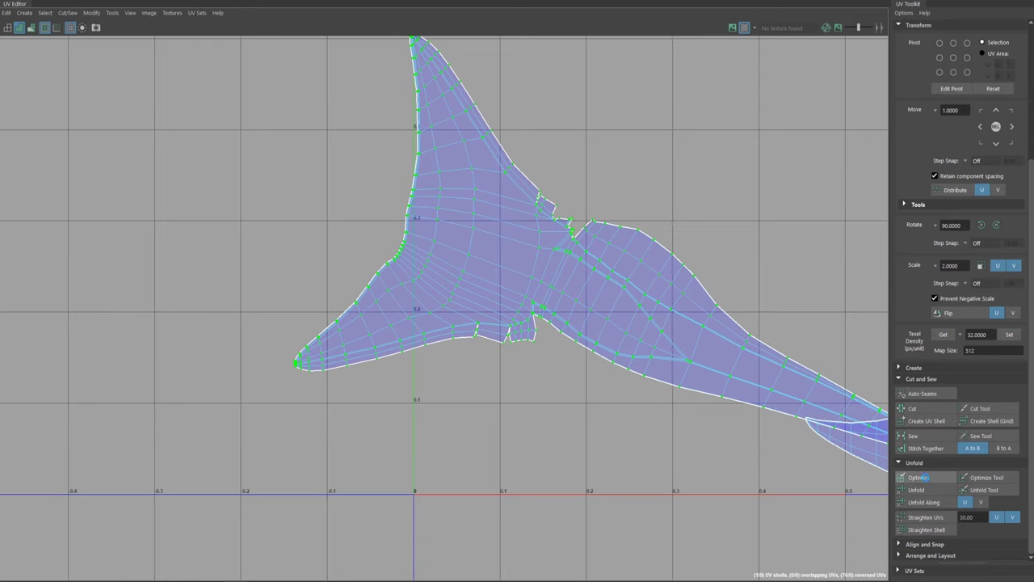
click(918, 477)
Step: Sew the edges of the two narrow overlapping wedges in the rim strip above the notch between blade and spike
scroll(616, 267, up, 4)
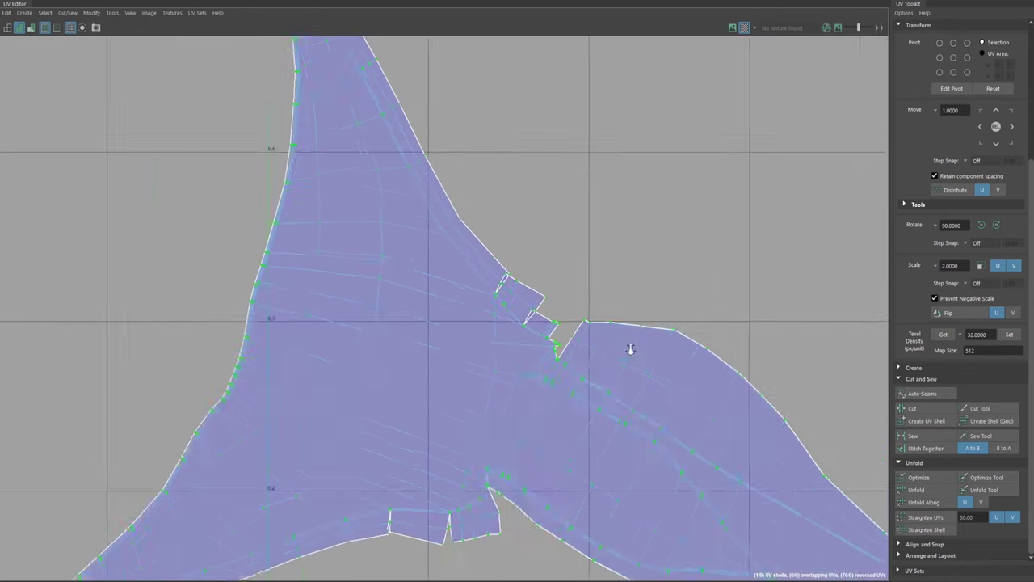
scroll(566, 242, up, 2)
right_click(477, 285)
click(463, 256)
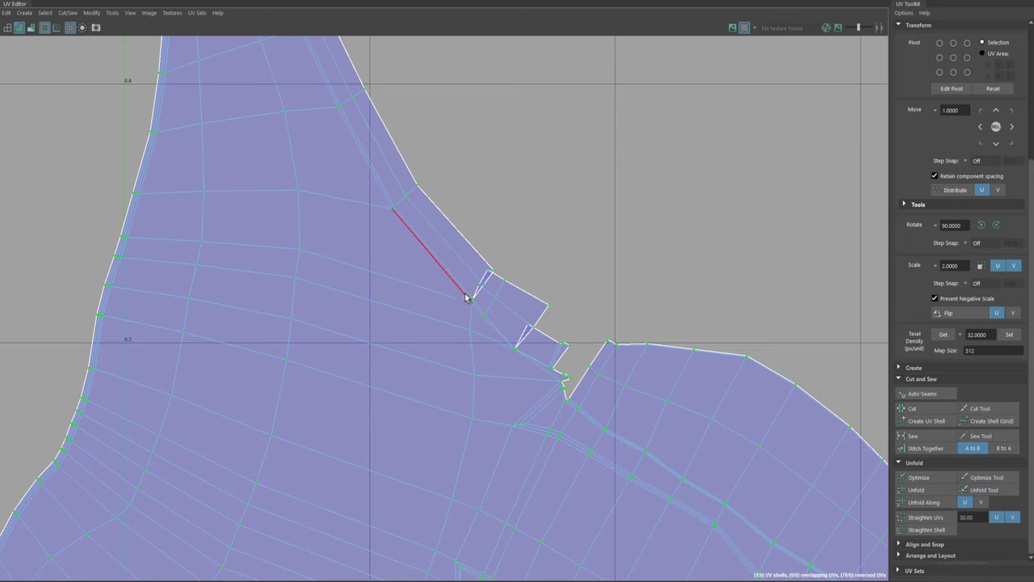
scroll(476, 293, up, 3)
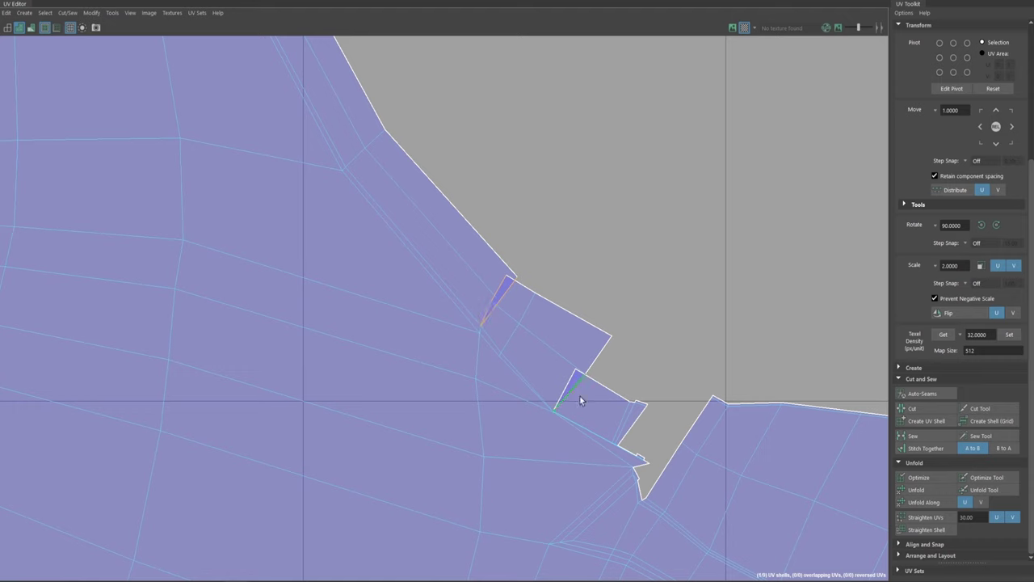
shift+right_drag(689, 299, 688, 325)
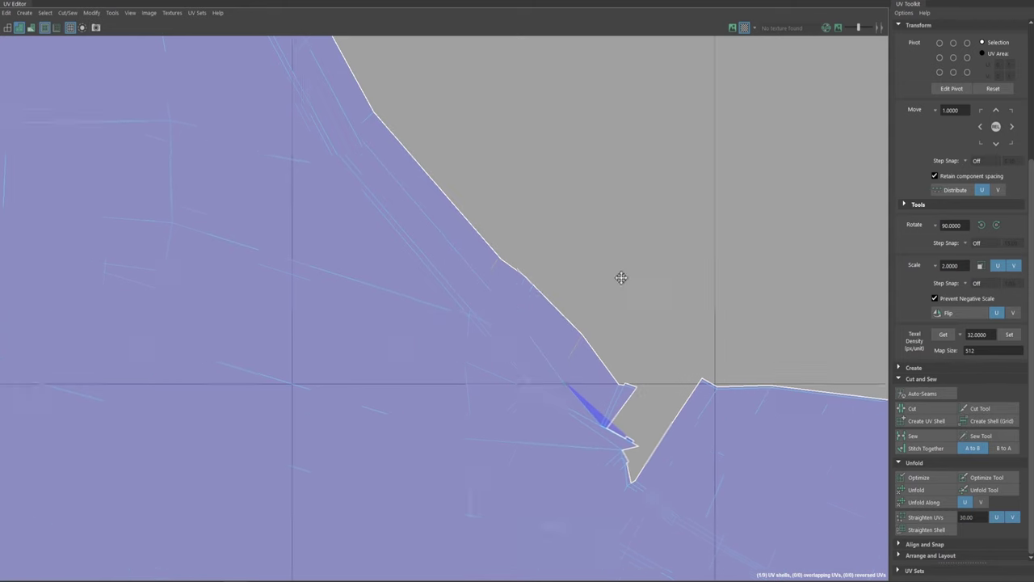
Step: Sew the facing border edges across the notch where the blade's upper rim strip meets the spike
alt+middle_drag(639, 300, 569, 198)
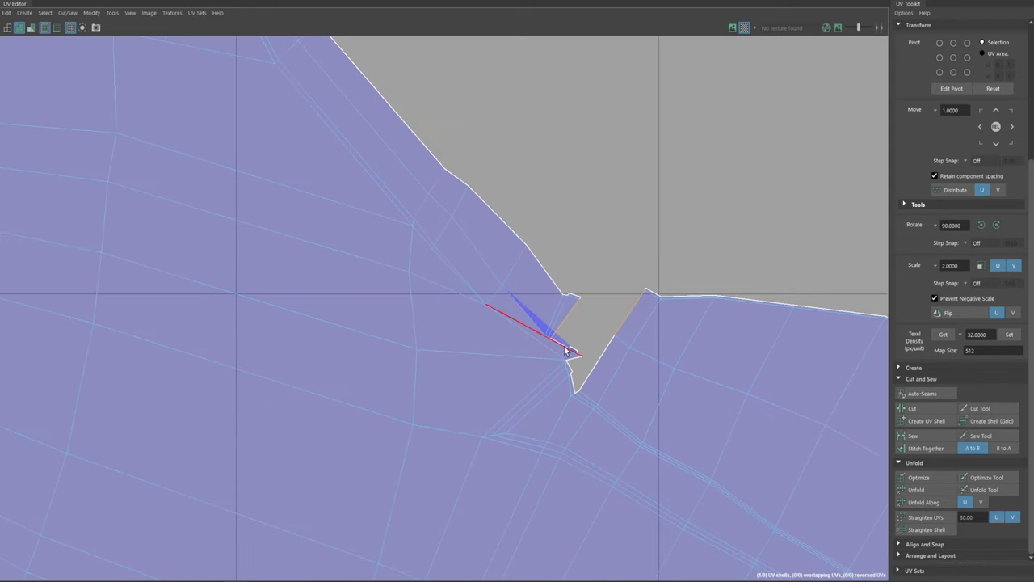
scroll(567, 351, up, 2)
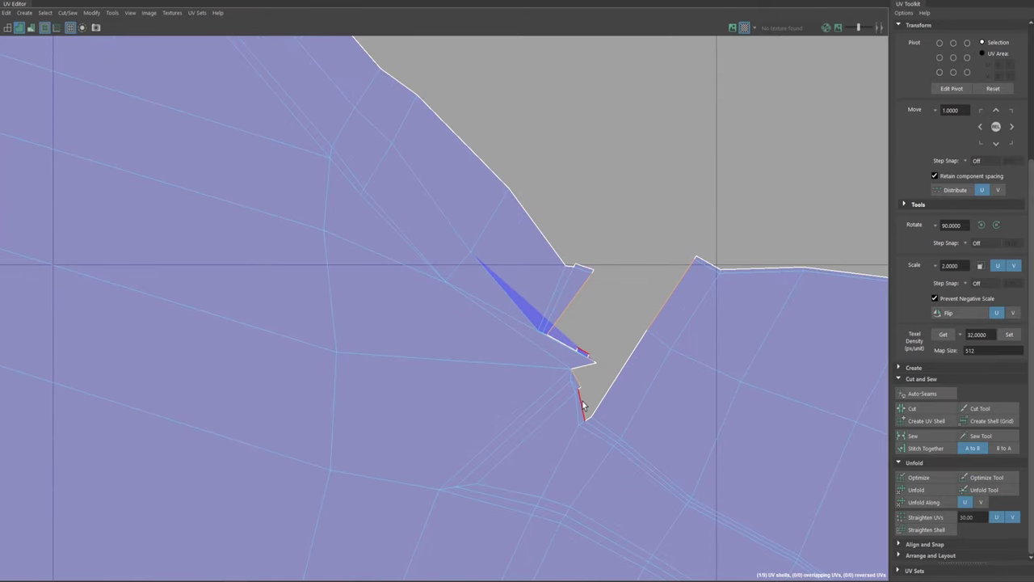
scroll(582, 337, down, 2)
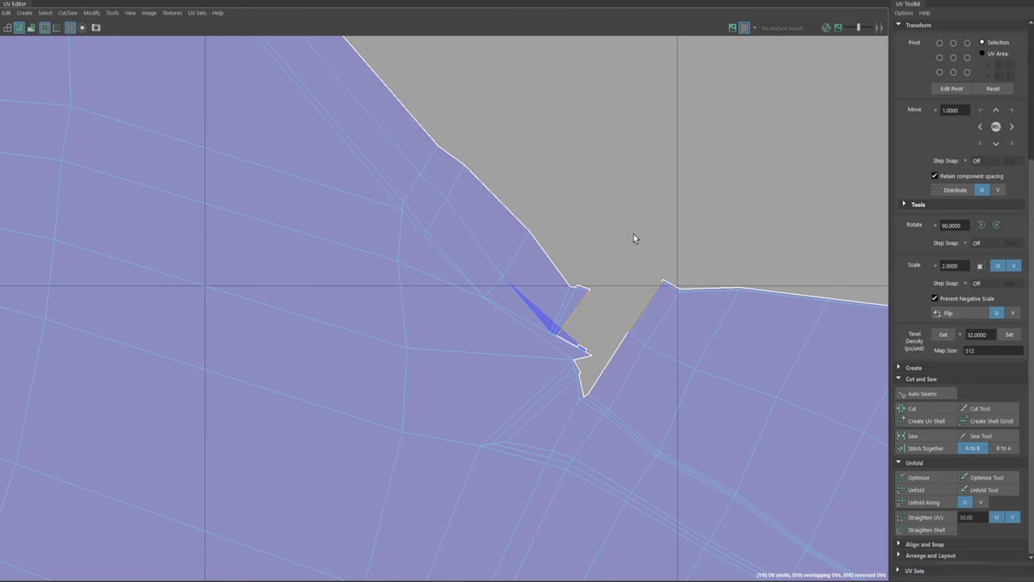
shift+right_drag(637, 232, 632, 267)
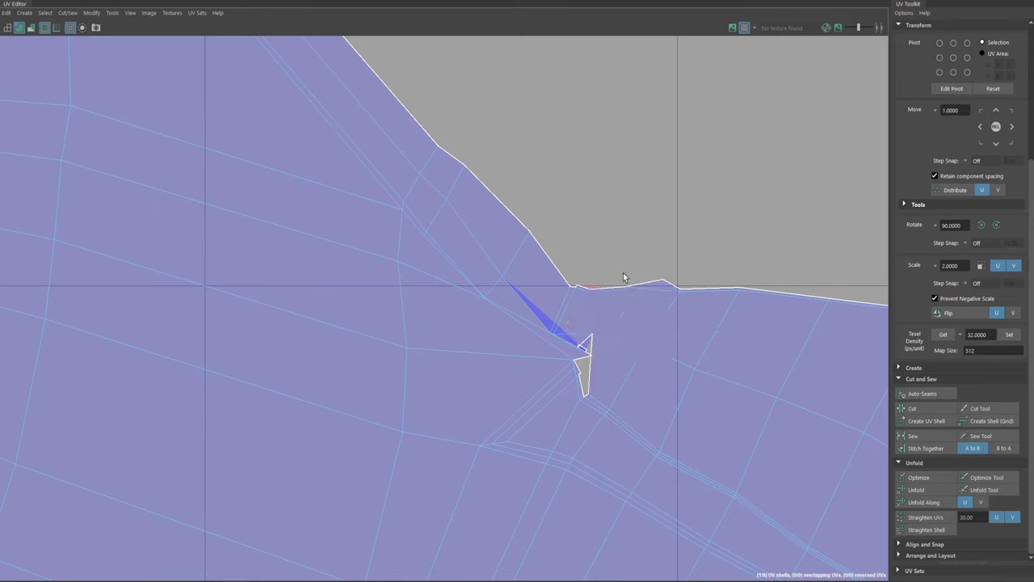
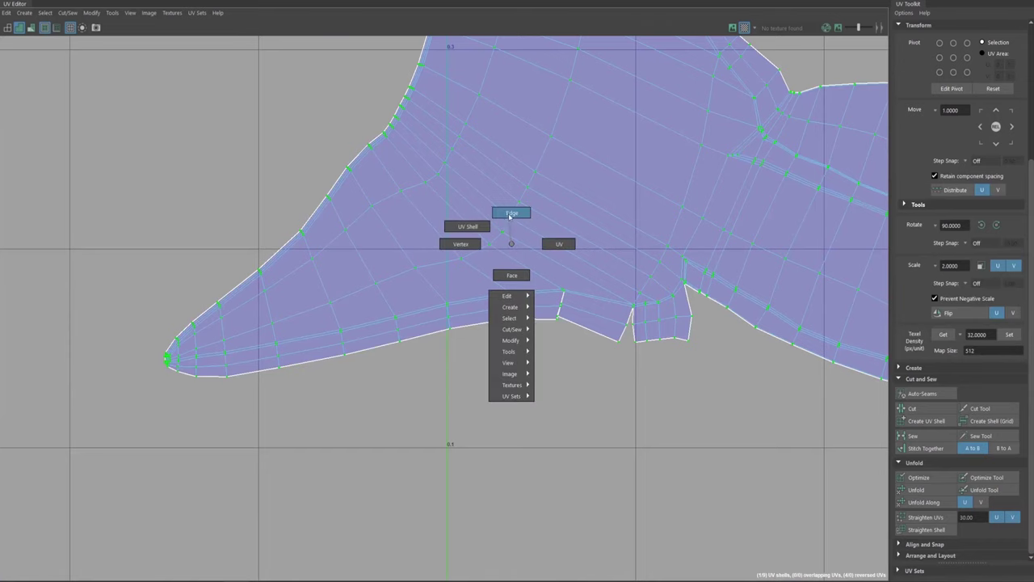
Step: Select the split edges along the blade's lower rim strip and sew the gaps between its small rim segments
scroll(529, 275, up, 5)
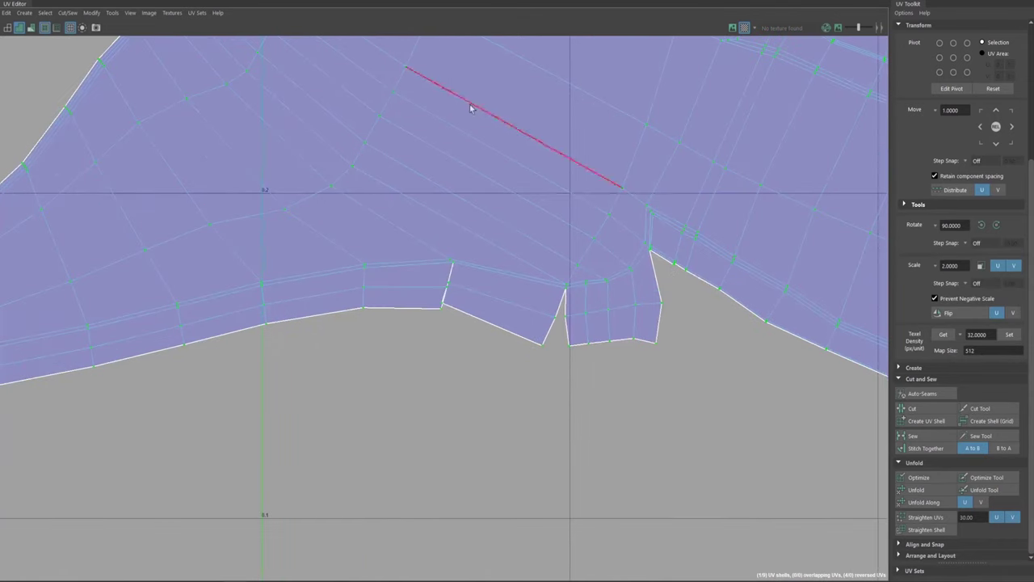
drag(406, 240, 482, 301)
drag(521, 267, 590, 317)
shift+drag(577, 182, 590, 222)
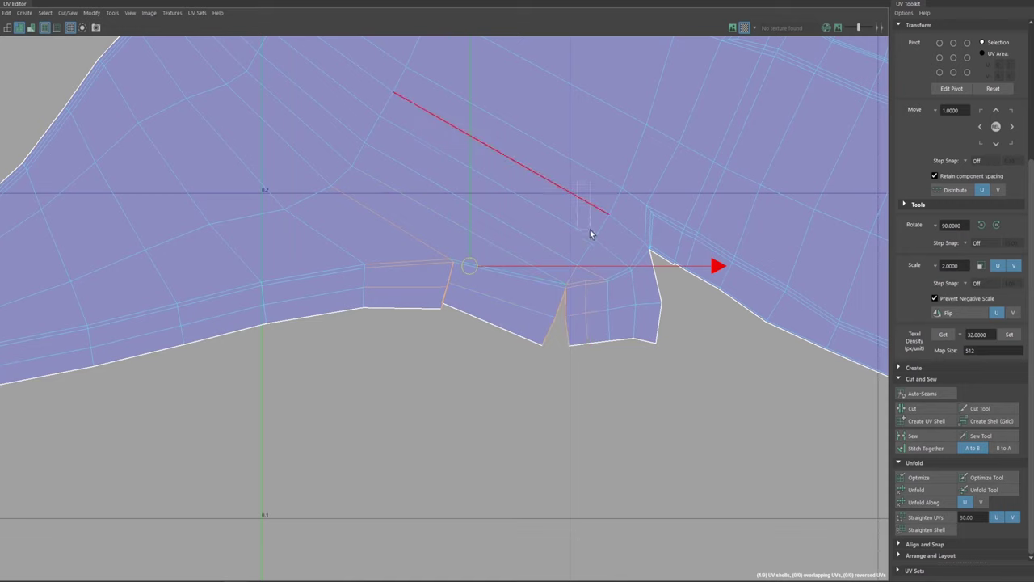
click(620, 210)
shift+drag(649, 282, 651, 285)
key(ctrl+z)
shift+click(654, 275)
key(ctrl+z)
alt+right_drag(610, 318, 547, 268)
alt+middle_drag(547, 267, 556, 277)
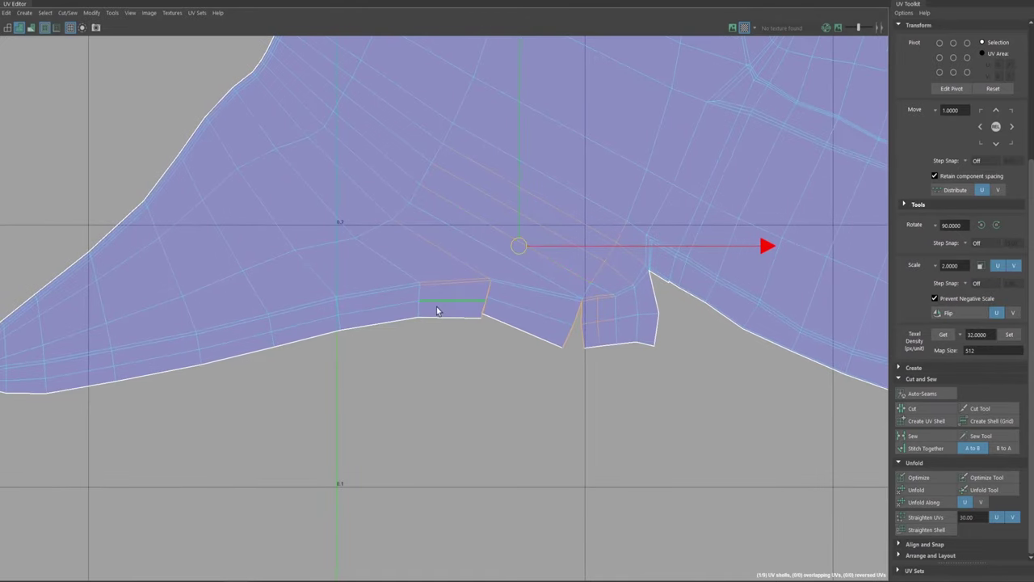
shift+right_drag(440, 281, 437, 316)
Step: Select all UVs of the sewn blade shell, then unfold and optimize it
alt+middle_drag(560, 311, 518, 294)
alt+right_drag(518, 294, 354, 244)
alt+middle_drag(623, 276, 465, 276)
alt+right_drag(464, 276, 873, 565)
alt+middle_drag(561, 267, 622, 309)
right_drag(607, 257, 662, 253)
alt+middle_drag(492, 130, 554, 318)
alt+right_drag(555, 318, 129, 172)
alt+middle_drag(572, 248, 580, 219)
click(532, 244)
double_click(417, 259)
click(930, 489)
click(923, 480)
Step: Move the unfolded blade shell up, clear of the overlapping neighbouring shell, and return to the 3D view
alt+right_drag(557, 323, 356, 235)
alt+middle_drag(525, 230, 318, 207)
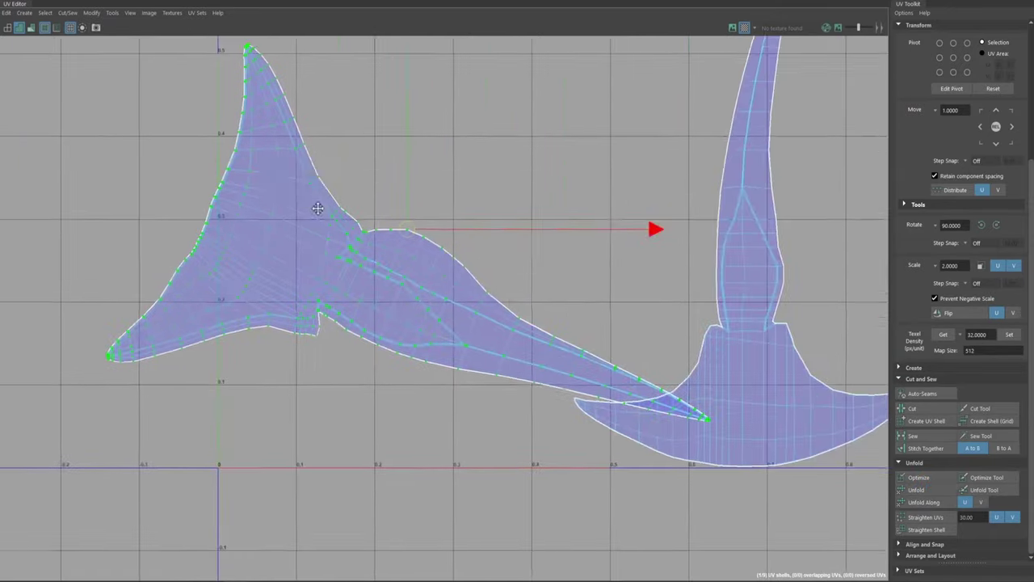
alt+right_drag(594, 307, 424, 247)
alt+middle_drag(425, 248, 379, 374)
drag(402, 374, 394, 247)
alt+middle_drag(690, 433, 509, 416)
alt+right_drag(509, 416, 501, 244)
alt+middle_drag(501, 244, 568, 323)
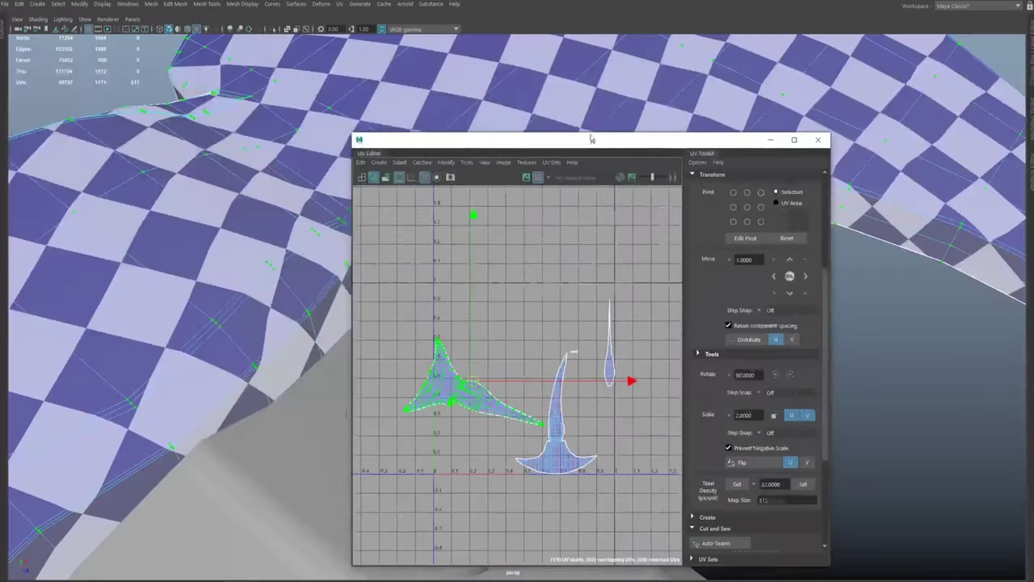
Step: Examine the checker pattern across the blade and spike in the 3D view for stretching and remaining seams
alt+drag(323, 242, 421, 240)
right_drag(632, 370, 630, 396)
click(631, 353)
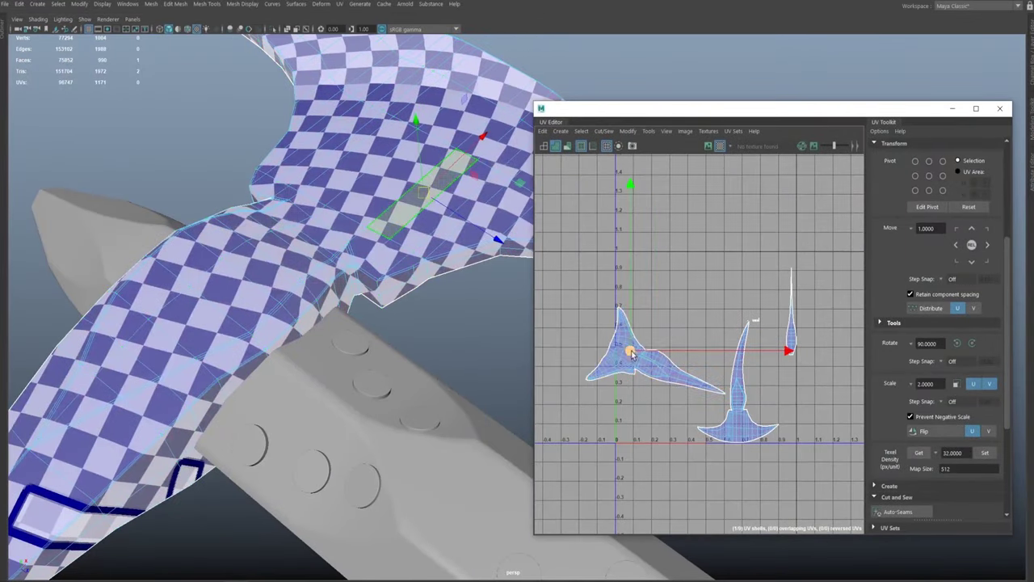
double_click(625, 361)
alt+middle_drag(408, 319, 408, 288)
alt+drag(408, 289, 588, 343)
alt+drag(416, 350, 411, 258)
scroll(380, 300, down, 6)
Step: Select the border edges between the spike's broad side and its narrow underside strip, and sew the strip to the blade shell
right_drag(396, 289, 397, 256)
click(408, 302)
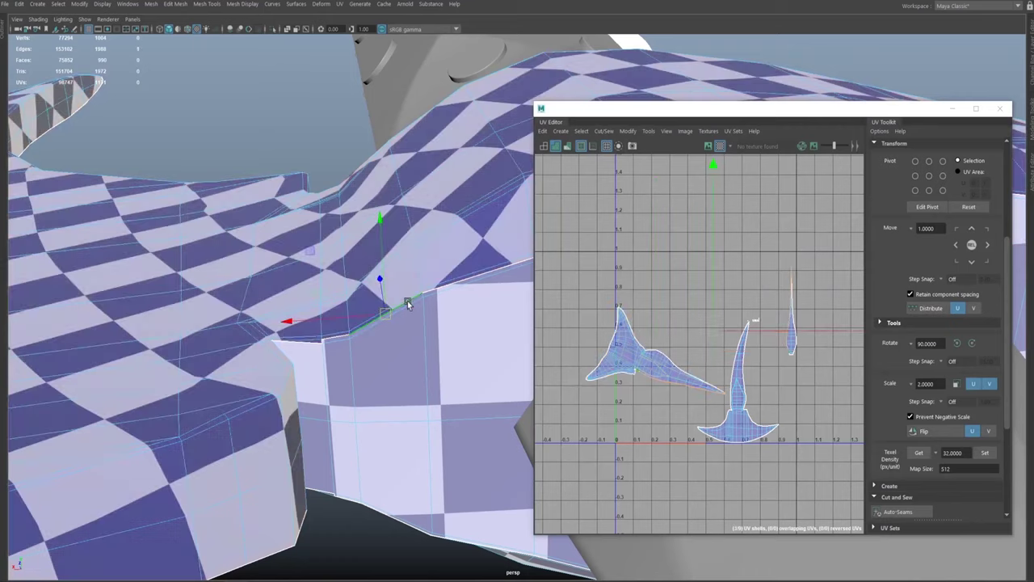
mouse_move(438, 308)
alt+mouse_down()
mouse_move(337, 261)
mouse_move(316, 266)
mouse_move(231, 197)
mouse_move(131, 179)
mouse_move(383, 205)
mouse_move(212, 222)
alt+mouse_up()
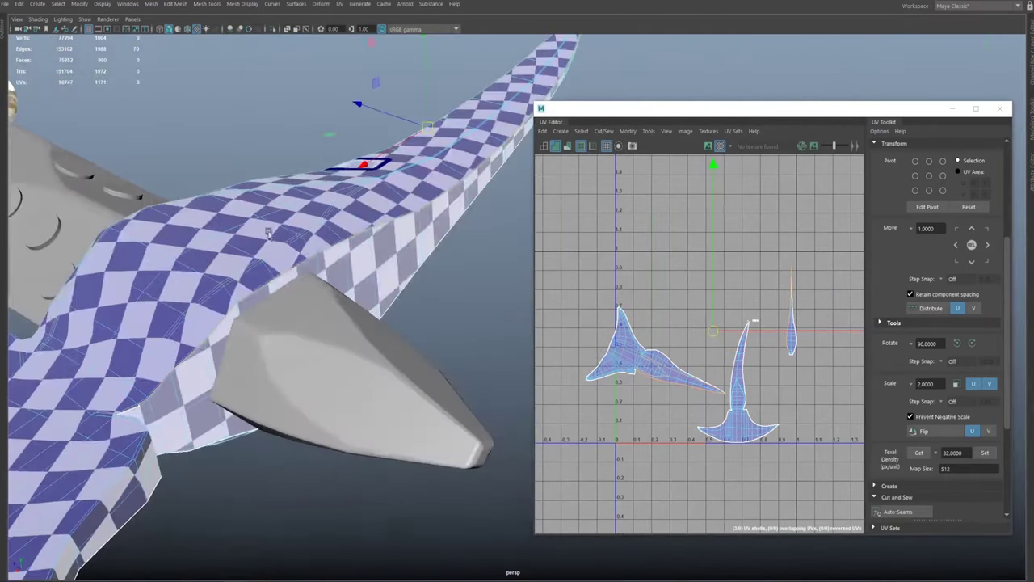
alt+drag(451, 188, 349, 291)
alt+drag(402, 210, 362, 291)
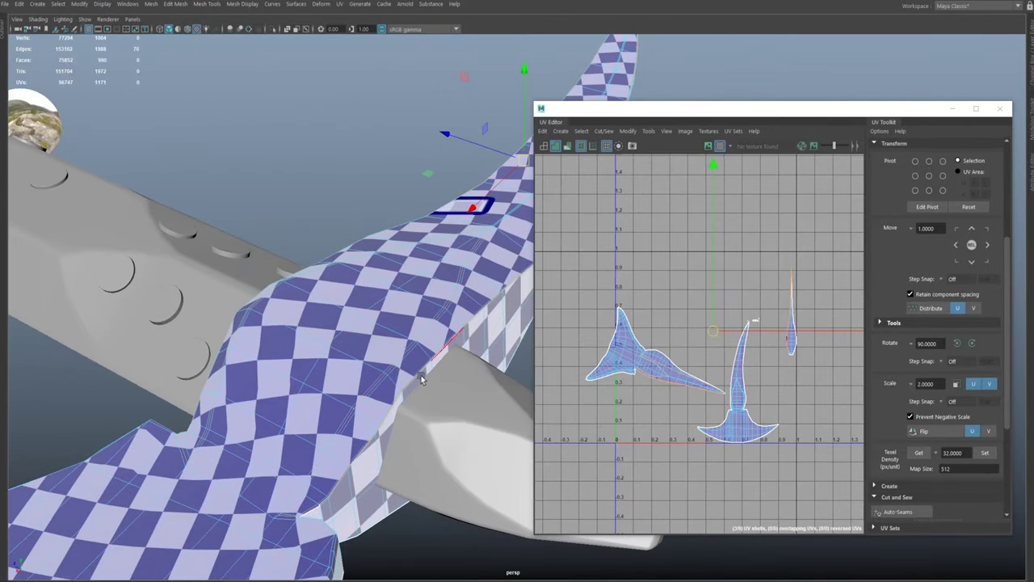
alt+drag(416, 351, 433, 242)
alt+middle_drag(732, 416, 753, 359)
alt+right_drag(752, 360, 782, 403)
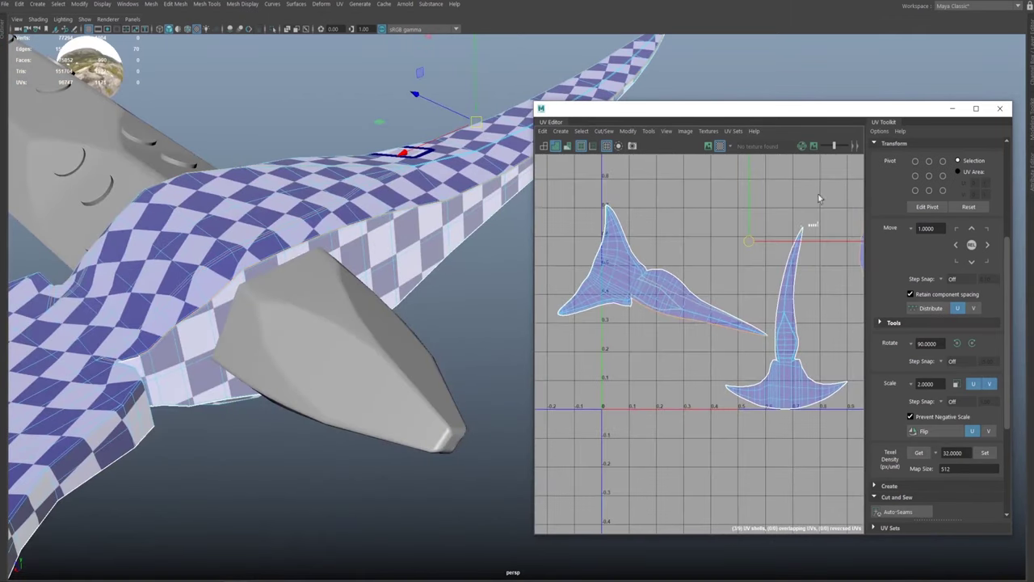
alt+middle_drag(681, 246, 597, 317)
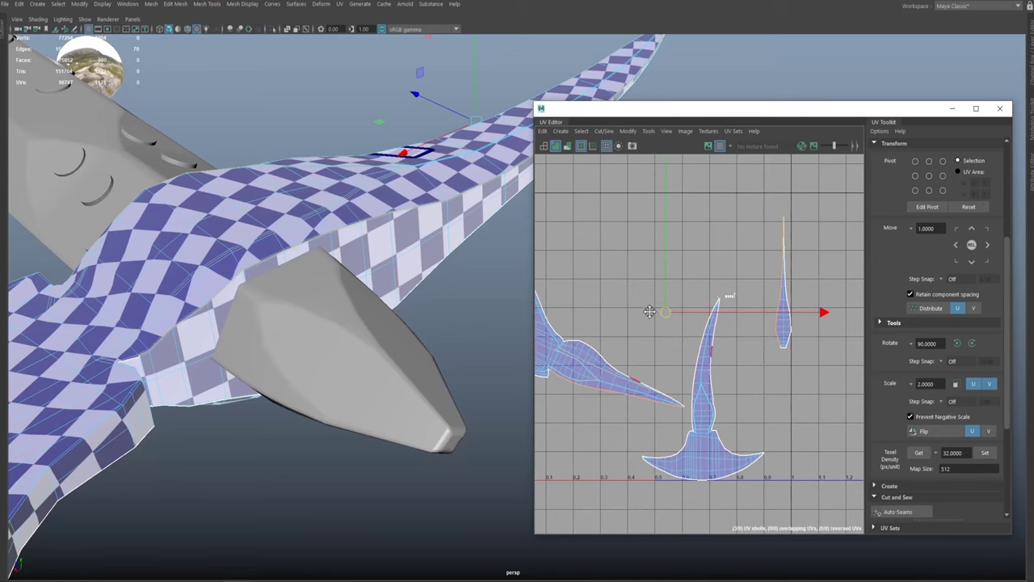
alt+middle_drag(650, 311, 729, 269)
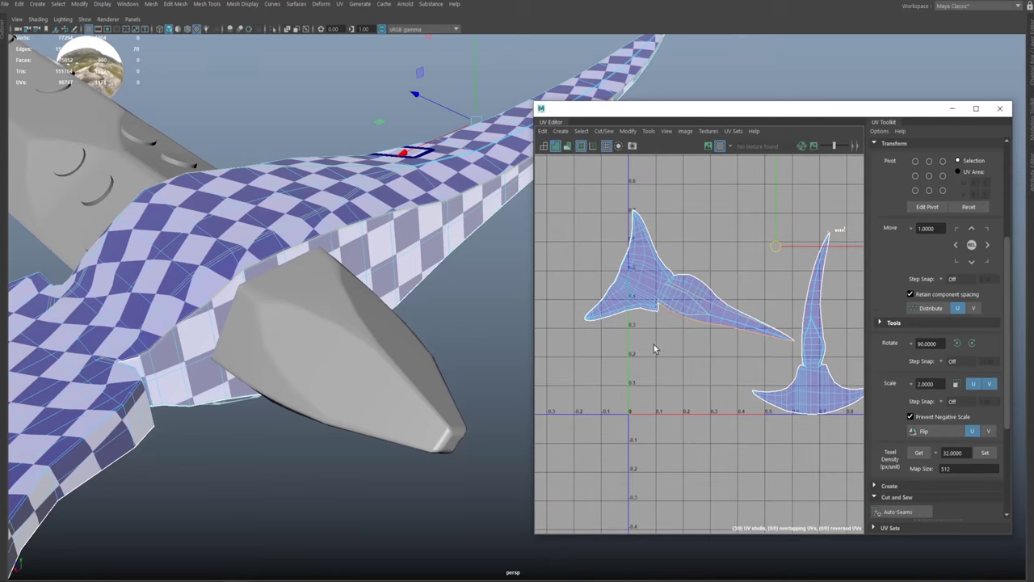
shift+right_drag(655, 348, 660, 374)
alt+middle_drag(702, 250, 708, 213)
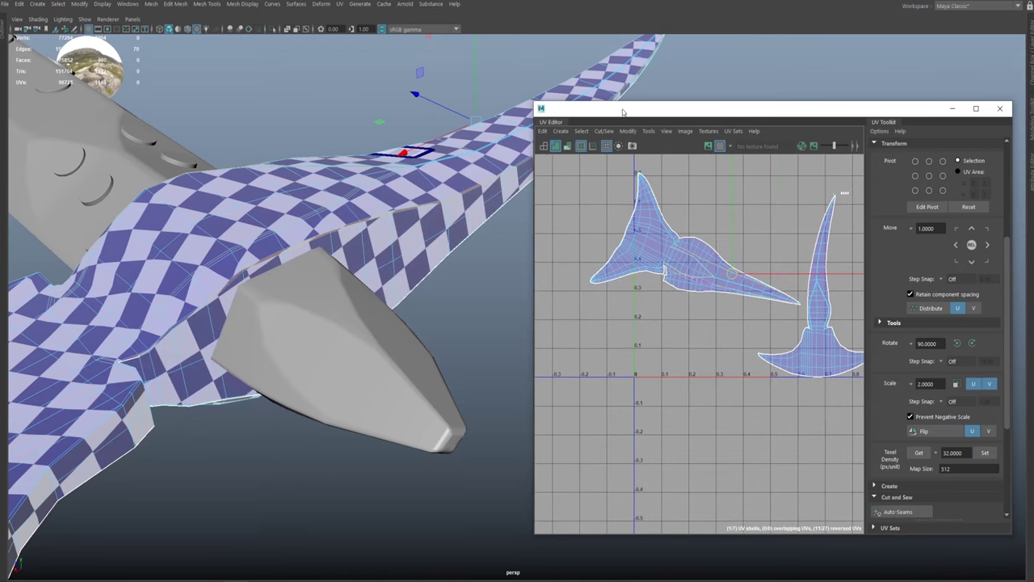
Step: Unfold and optimize the blade shell with its sewn underside strip in the maximized UV Editor, and inspect the spike's tip
double_click(623, 112)
alt+middle_drag(674, 254, 776, 420)
right_drag(566, 266, 570, 286)
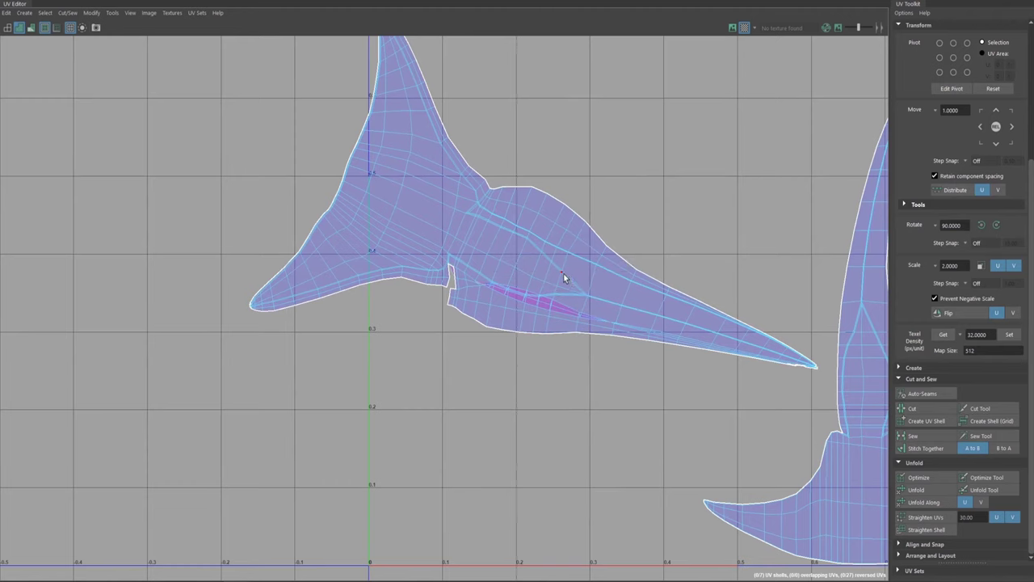
click(563, 273)
click(921, 490)
click(918, 477)
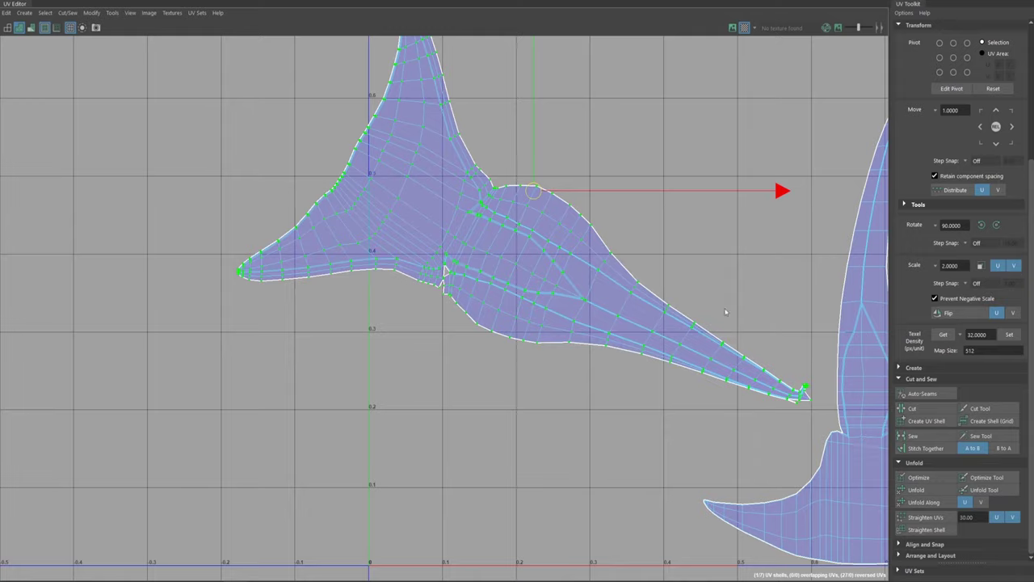
scroll(725, 312, up, 5)
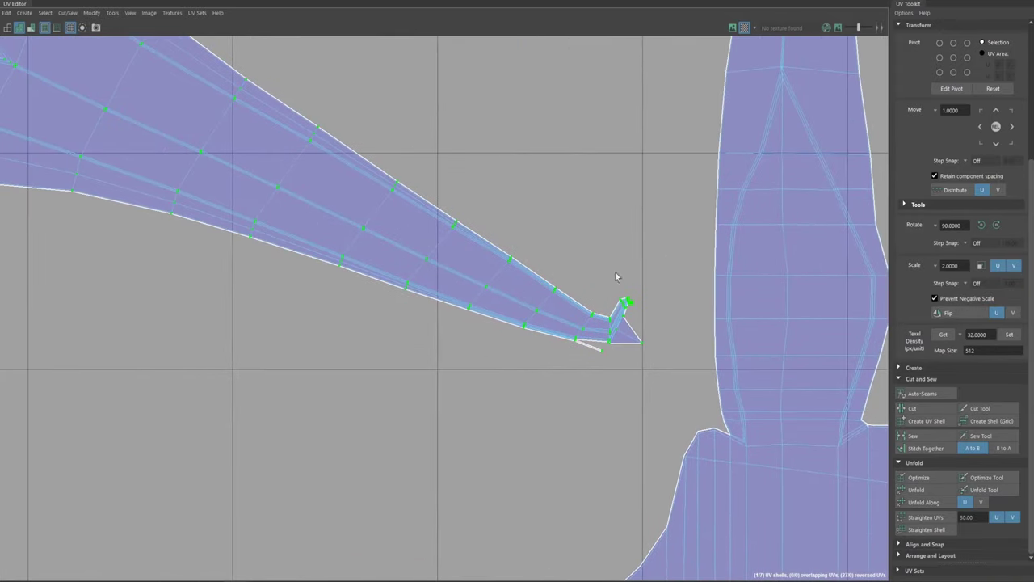
scroll(652, 316, up, 2)
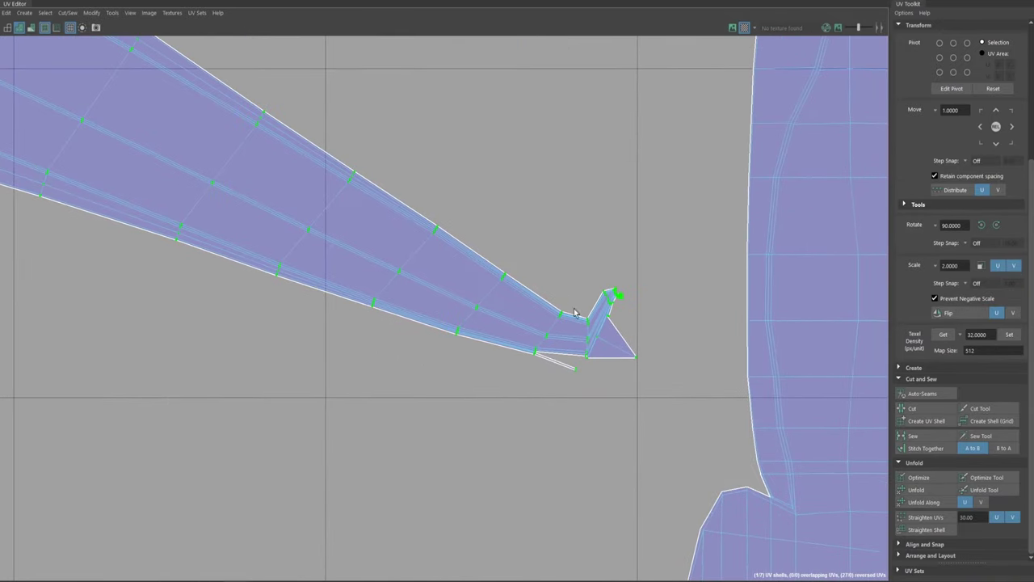
scroll(562, 311, down, 7)
Step: Select the edges around the small gap between the lower rim strip and the spike's underside, and sew it closed
alt+middle_drag(572, 243, 767, 318)
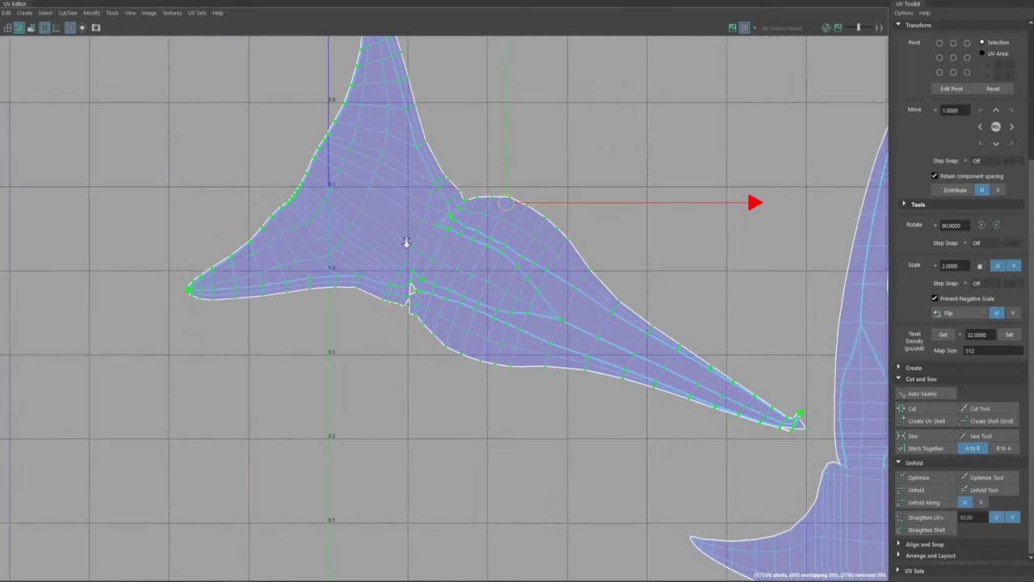
scroll(478, 226, up, 6)
right_click(598, 281)
right_drag(597, 280, 599, 252)
click(576, 280)
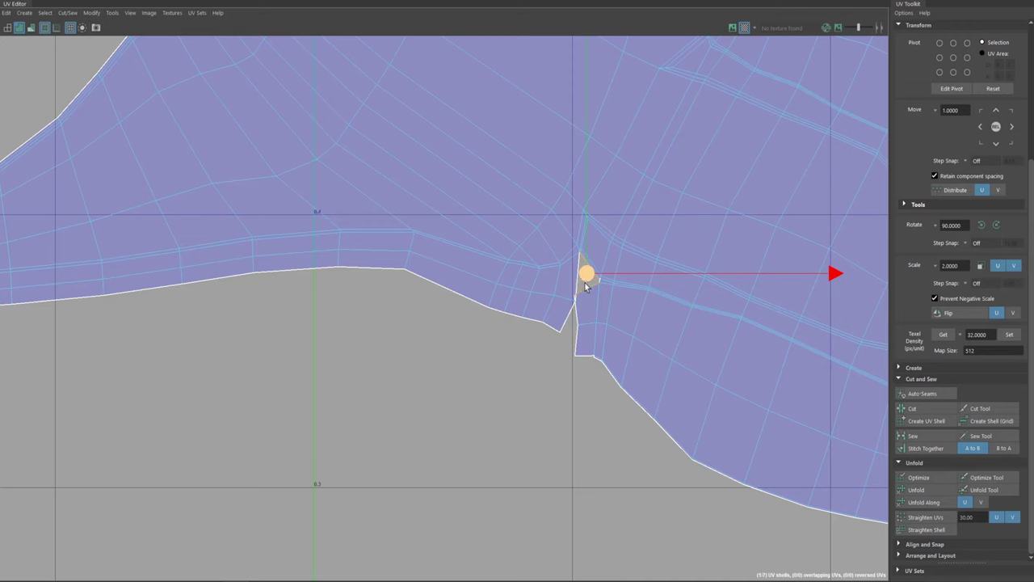
drag(569, 283, 575, 289)
drag(517, 197, 592, 327)
alt+middle_drag(537, 256, 484, 371)
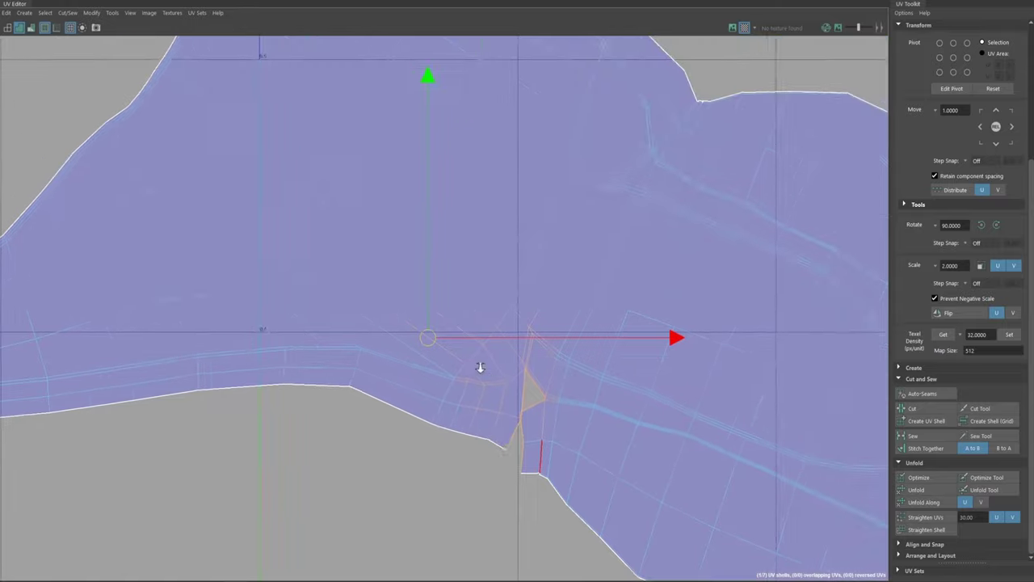
scroll(483, 372, down, 3)
shift+right_drag(518, 248, 519, 273)
scroll(558, 398, up, 3)
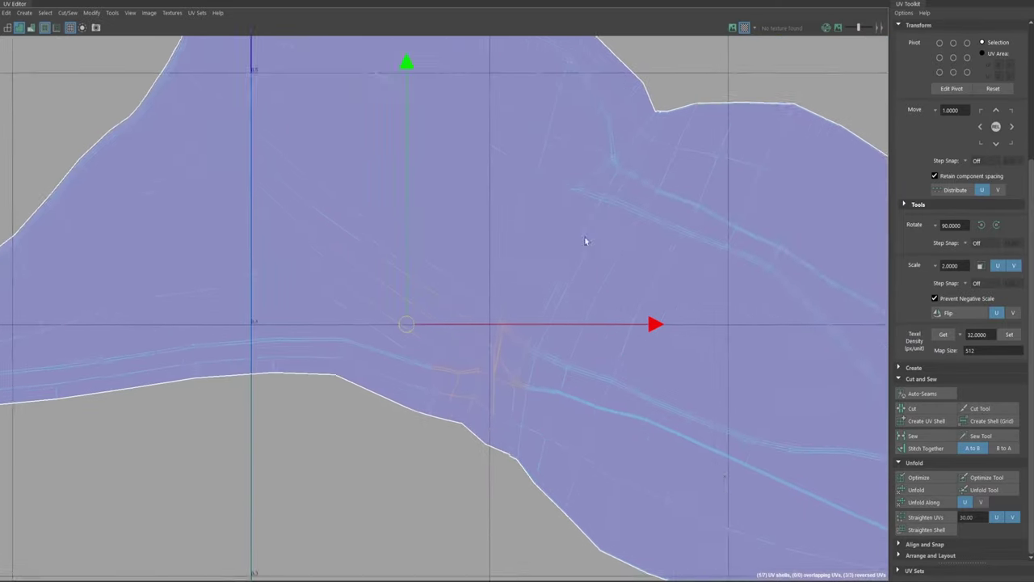
alt+middle_drag(595, 255, 544, 204)
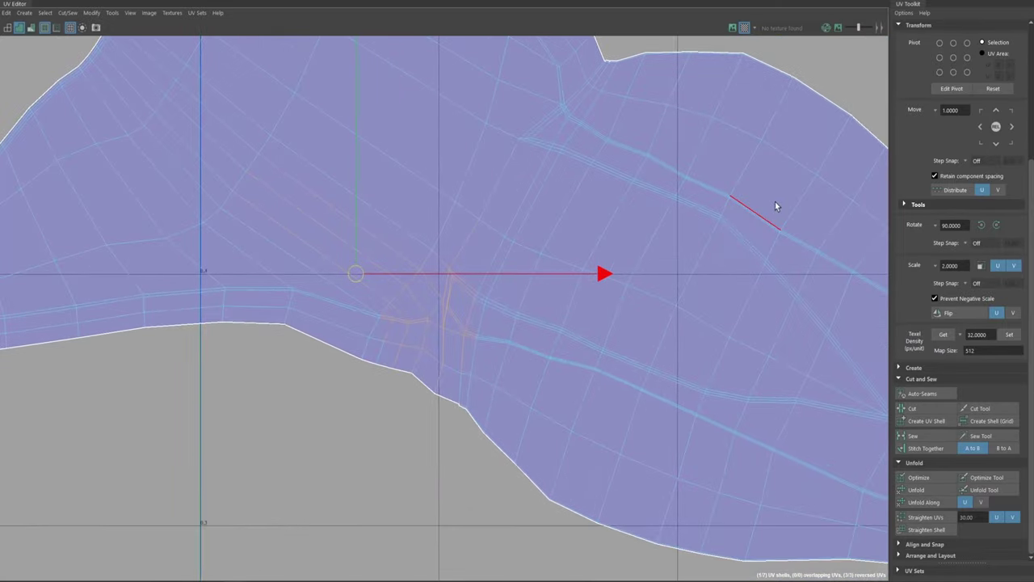
Step: Select all UVs of the blade shell with its sewn strips, then unfold and optimize the shell
click(519, 315)
click(509, 341)
double_click(548, 359)
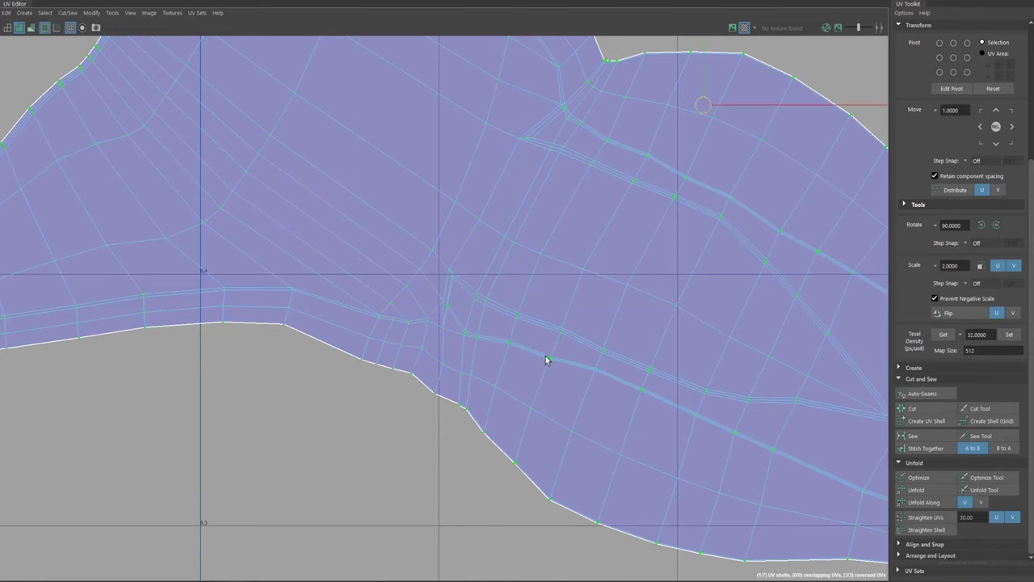
scroll(548, 358, down, 3)
click(903, 490)
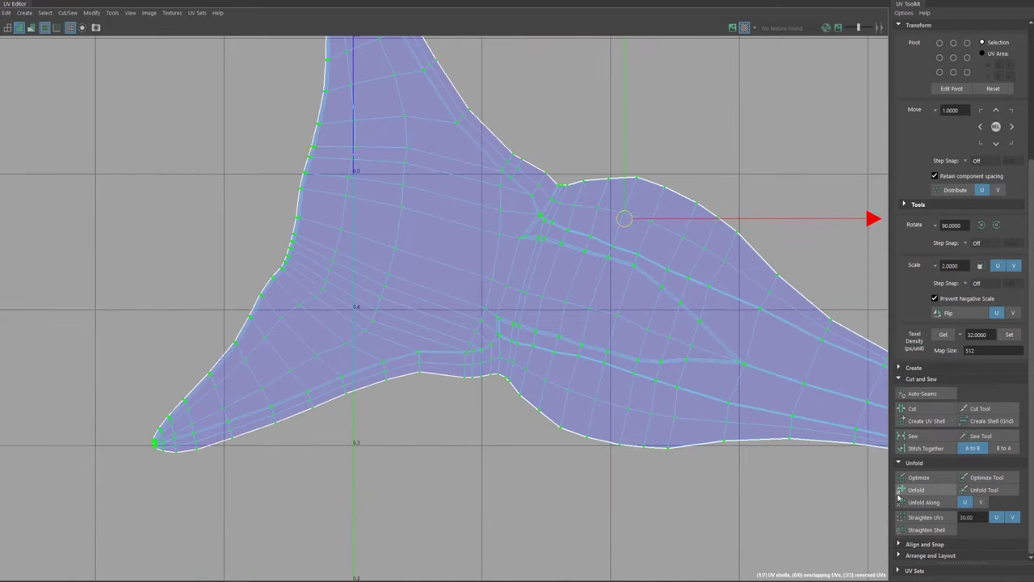
click(914, 478)
click(913, 478)
Step: Select the border edges around the folded spike tip of the unfolded blade shell
alt+right_drag(678, 346, 455, 247)
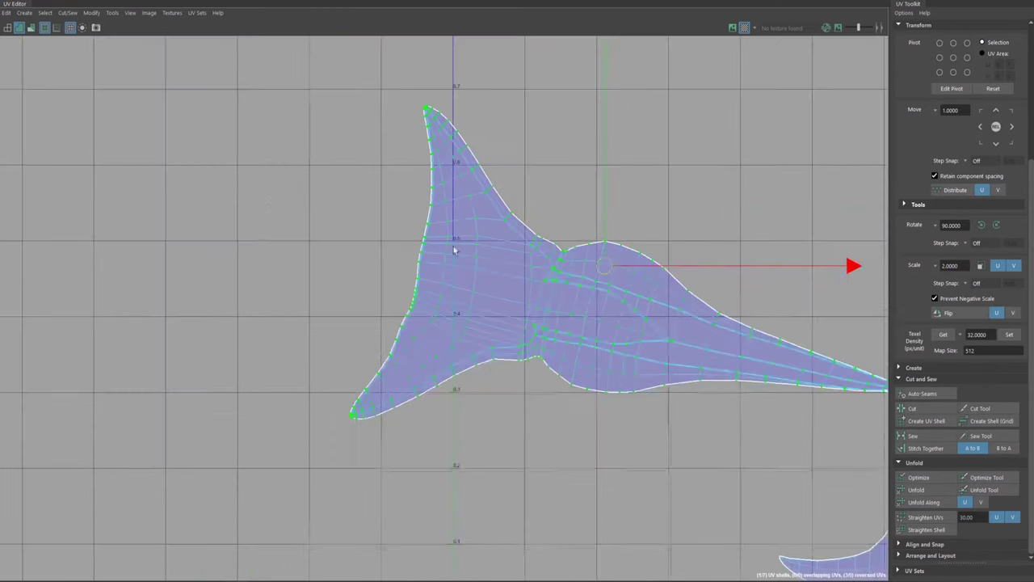
alt+middle_drag(454, 248, 224, 159)
alt+right_drag(646, 323, 717, 259)
alt+middle_drag(717, 259, 488, 307)
alt+right_drag(489, 307, 823, 568)
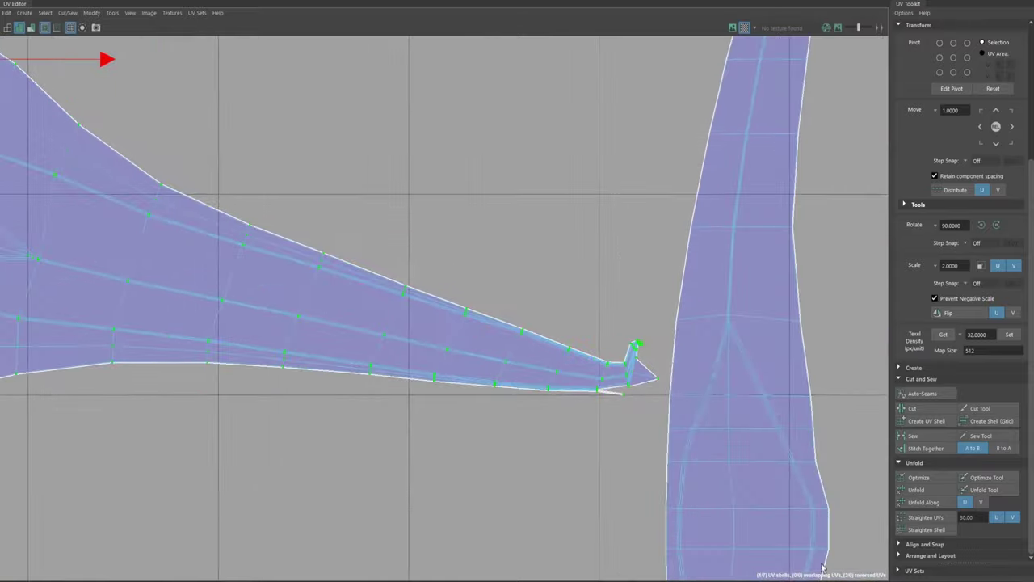
right_drag(604, 363, 603, 323)
alt+middle_drag(652, 384, 573, 314)
drag(493, 308, 572, 368)
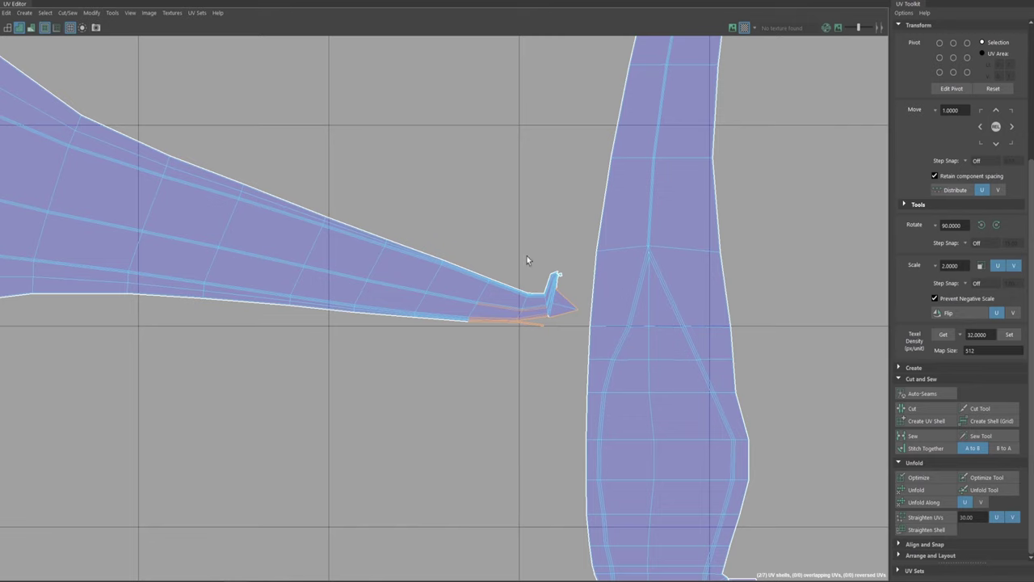
drag(581, 355, 581, 353)
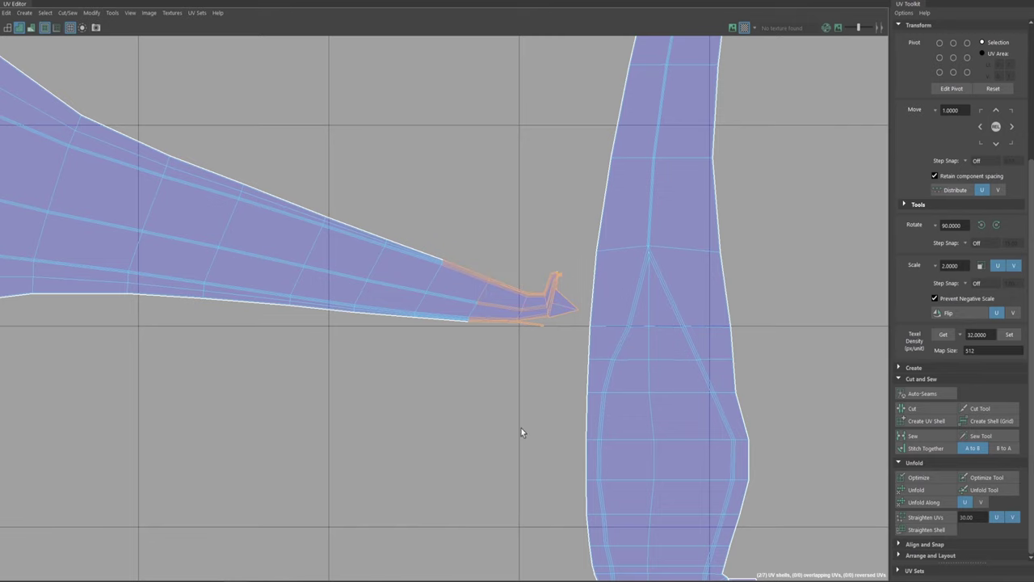
Step: Examine the selected tip edges and their matching borders on the upright blade shell's spike
scroll(657, 376, down, 4)
key(w)
alt+middle_drag(555, 320, 409, 490)
alt+right_drag(556, 295, 604, 149)
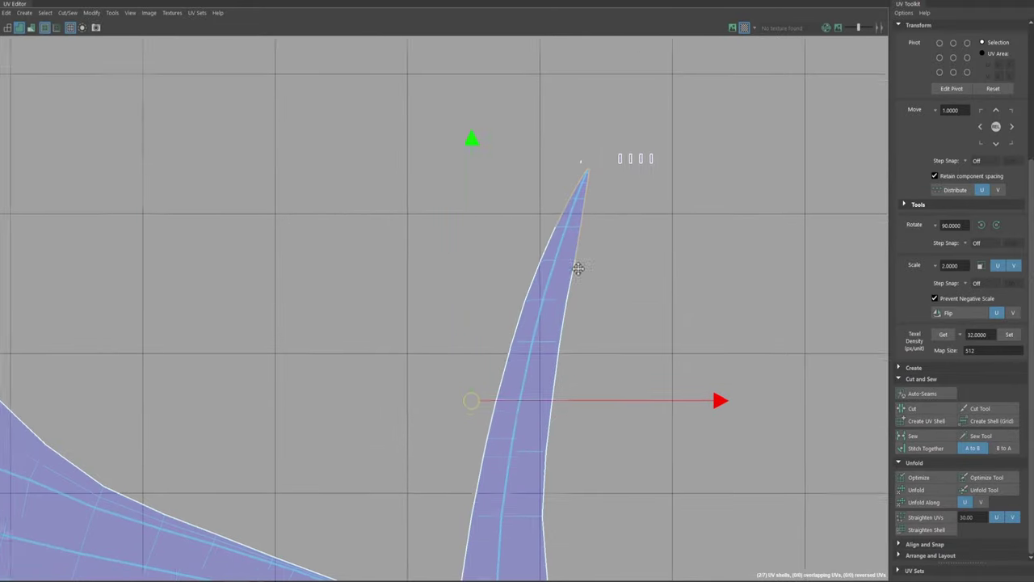
alt+middle_drag(563, 282, 659, 111)
alt+middle_drag(604, 286, 536, 357)
alt+right_drag(536, 356, 292, 181)
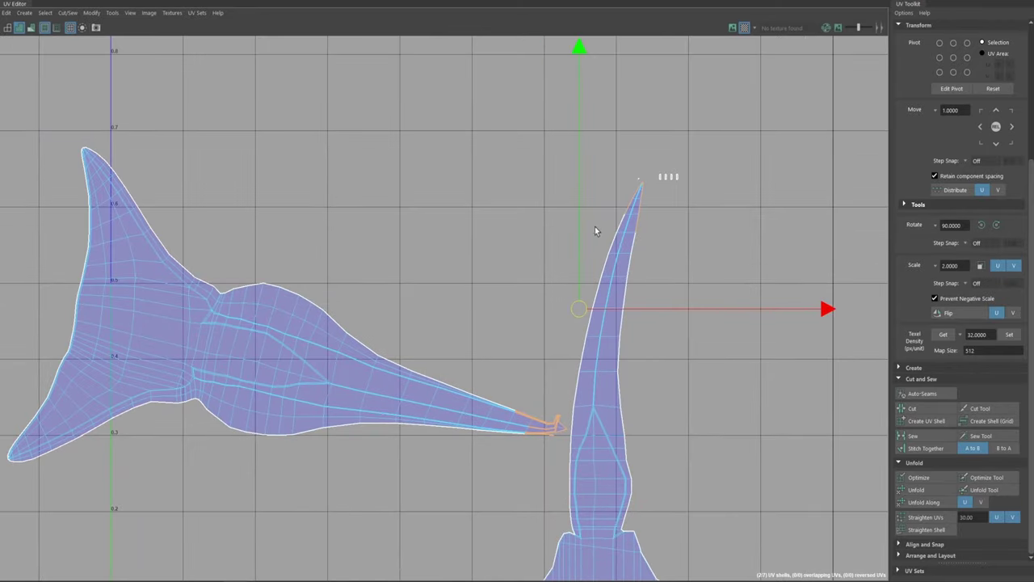
alt+right_drag(475, 416, 622, 402)
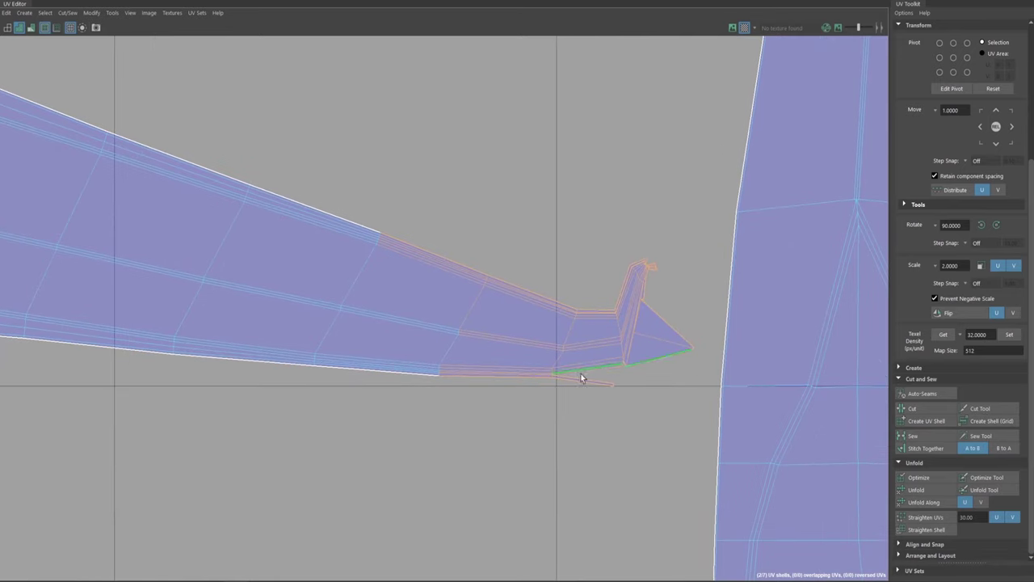
alt+right_drag(649, 263, 501, 248)
alt+right_drag(644, 404, 251, 189)
alt+right_drag(622, 210, 330, 147)
alt+middle_drag(603, 190, 475, 228)
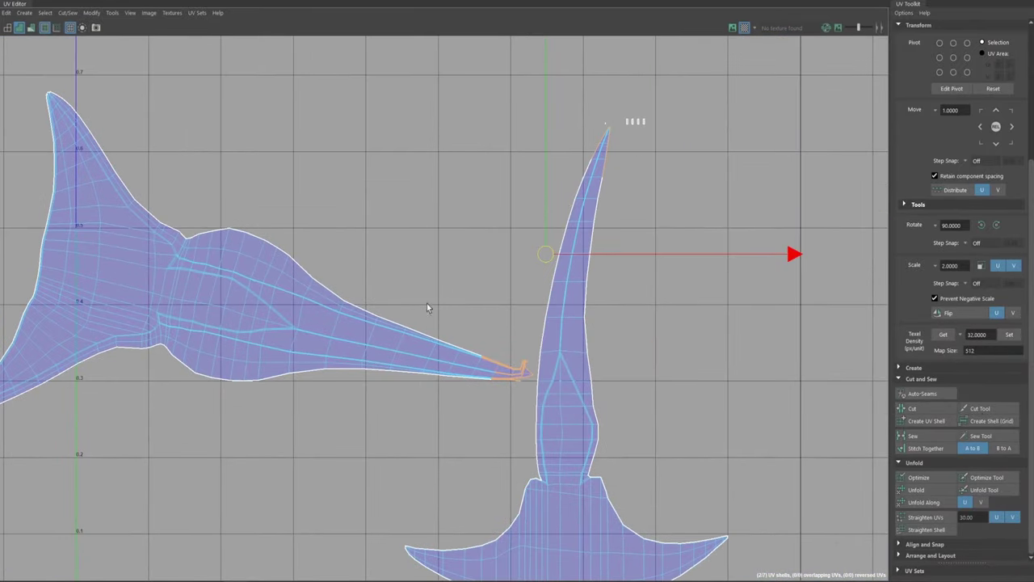
Step: Extend the edge selection farther back along the spike tip and sew the selected edges together
drag(547, 417, 534, 412)
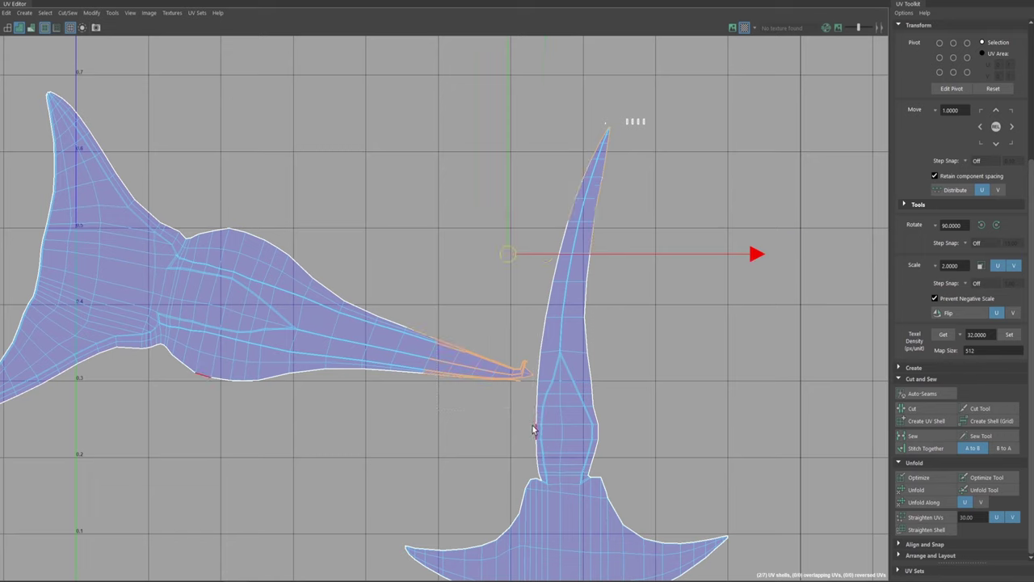
drag(541, 291, 543, 292)
alt+middle_drag(740, 407, 792, 377)
scroll(650, 353, up, 1)
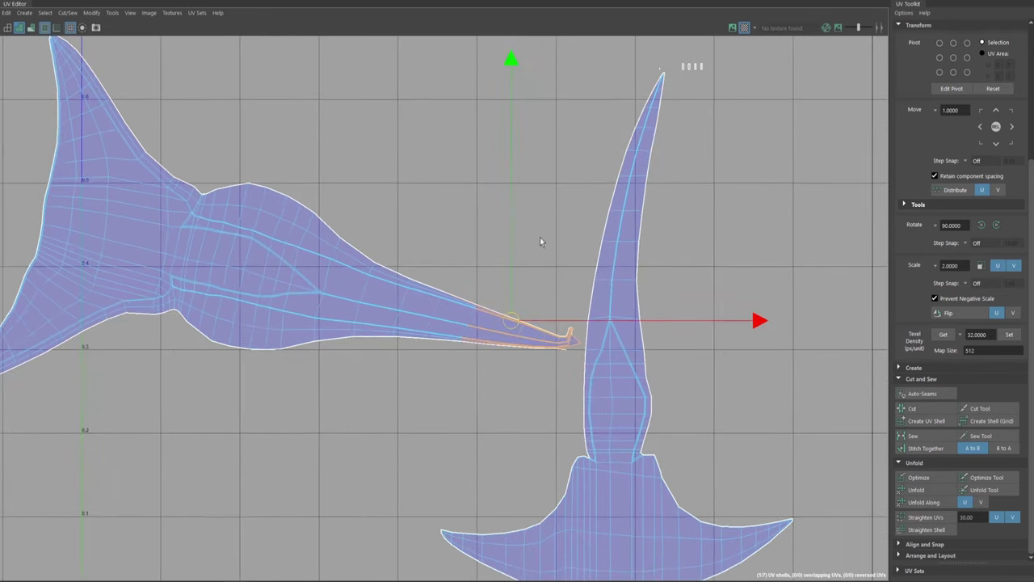
shift+right_click(537, 225)
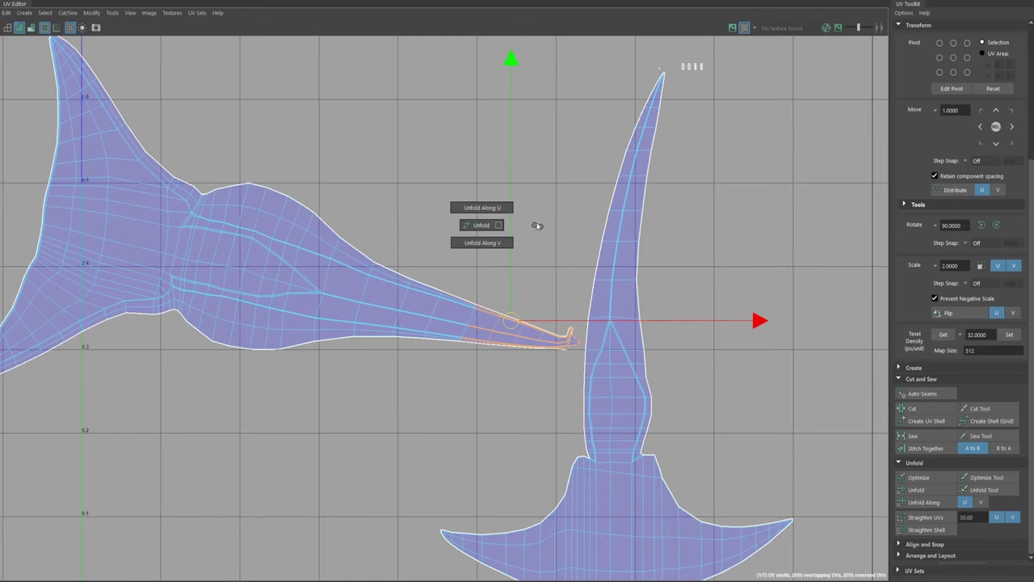
shift+right_drag(542, 231, 543, 262)
Step: Select all UVs of the blade shell with the newly sewn spike tip and unfold the shell again
alt+middle_drag(599, 333, 630, 351)
alt+right_drag(630, 351, 868, 570)
alt+middle_drag(708, 382, 493, 289)
alt+right_drag(493, 290, 744, 562)
scroll(743, 561, up, 5)
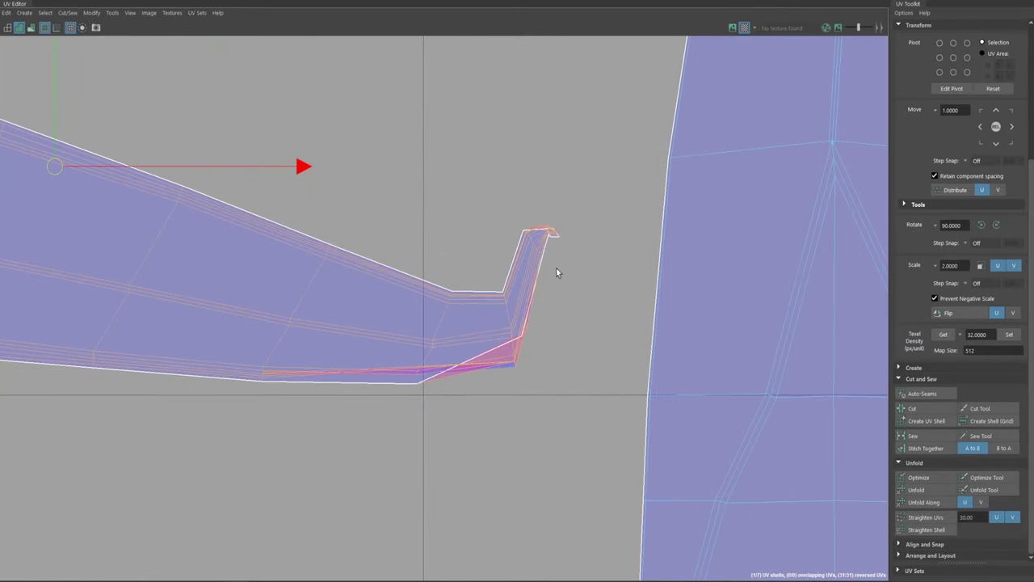
alt+middle_drag(512, 215, 580, 192)
right_drag(503, 307, 561, 306)
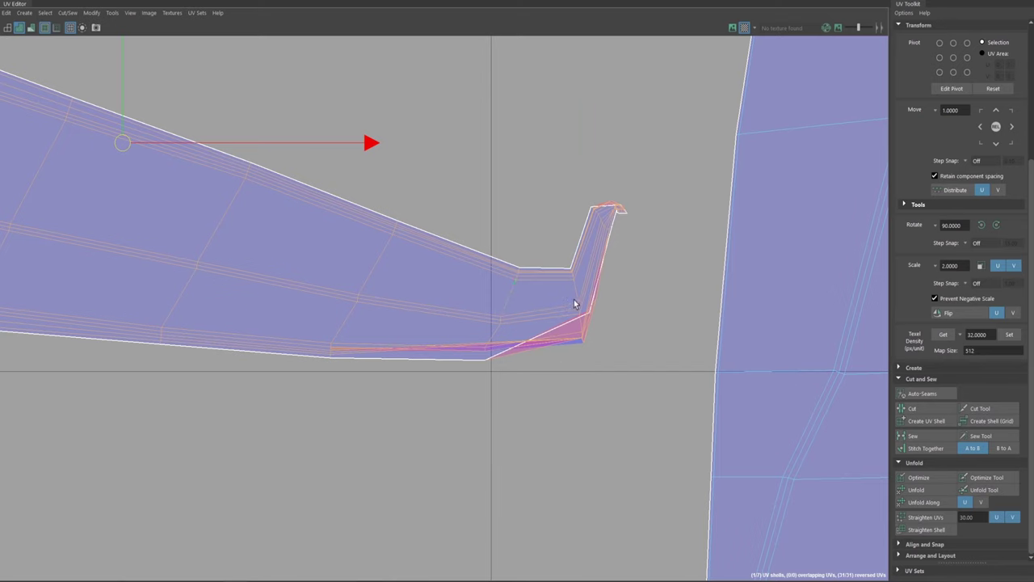
click(575, 304)
double_click(512, 313)
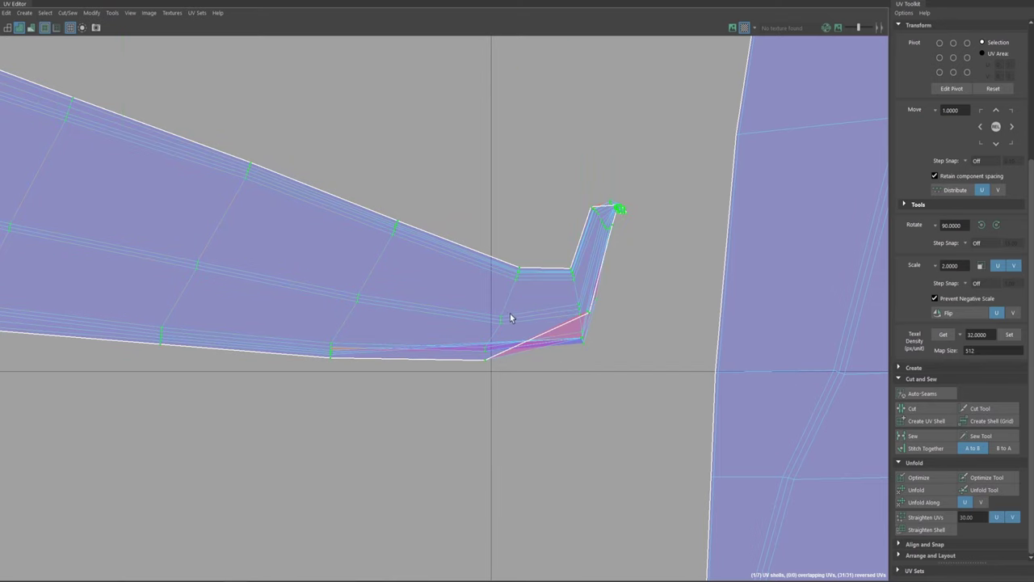
shift+right_click(535, 309)
shift+right_drag(533, 308, 414, 311)
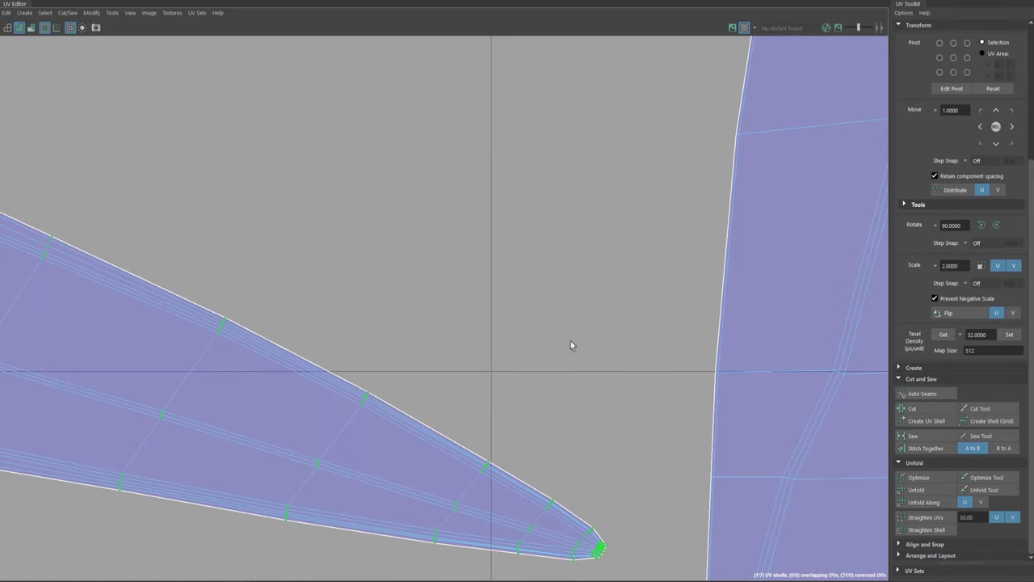
Step: Inspect the unfolded spike tip and compare the overall shape of the two blade shells
alt+right_drag(545, 327, 77, 141)
alt+right_drag(536, 411, 664, 356)
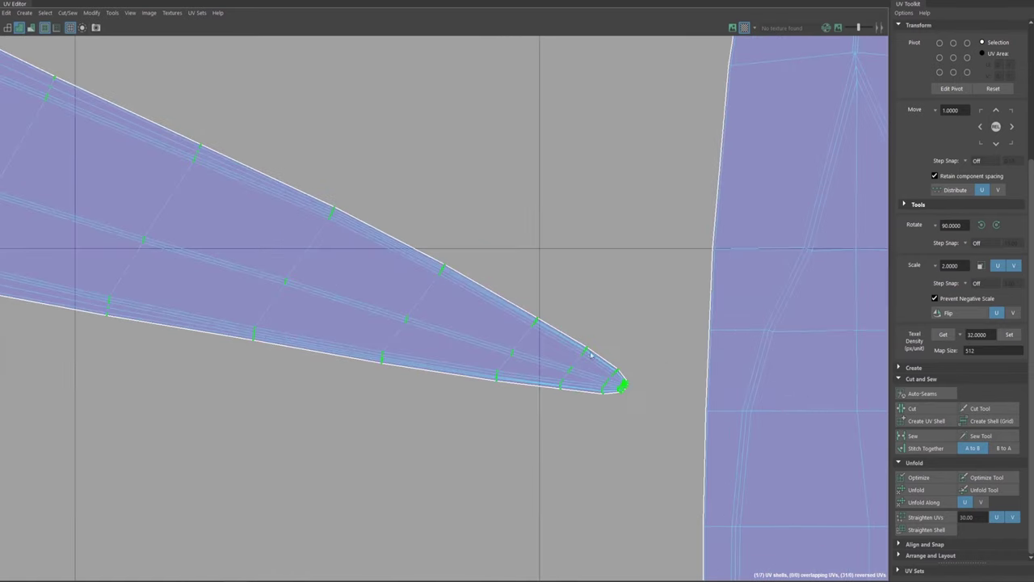
alt+right_drag(560, 355, 199, 218)
alt+right_drag(623, 404, 208, 214)
alt+middle_drag(208, 213, 457, 268)
alt+right_drag(565, 278, 364, 242)
alt+middle_drag(611, 272, 409, 245)
alt+right_drag(603, 309, 526, 237)
alt+middle_drag(526, 237, 431, 300)
alt+right_drag(490, 220, 792, 323)
Step: Clear the selection and examine the tiny leftover shells near the upright blade shell's spike tip
drag(577, 243, 606, 240)
right_drag(587, 246, 654, 177)
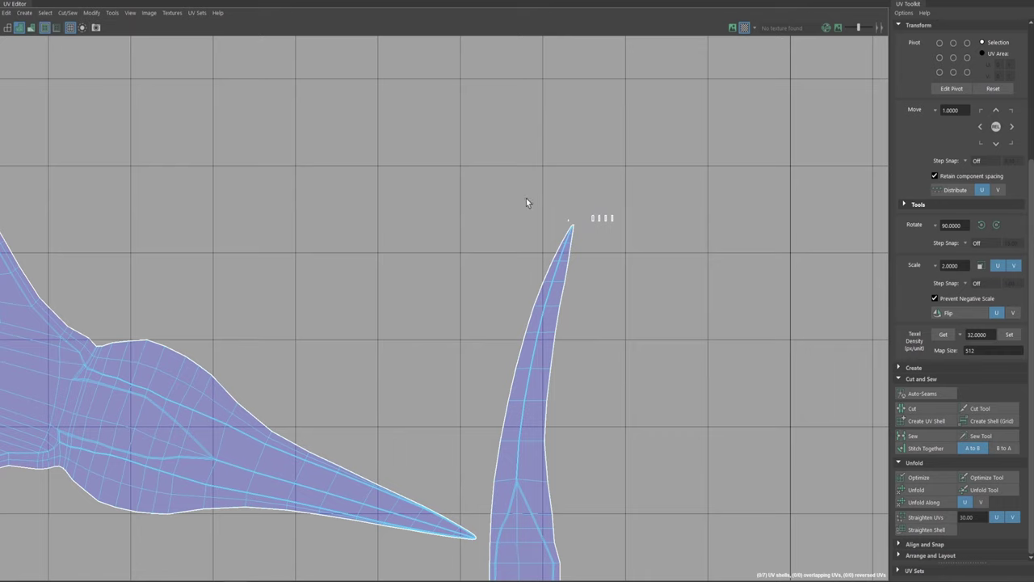
right_drag(588, 212, 591, 171)
scroll(558, 223, up, 5)
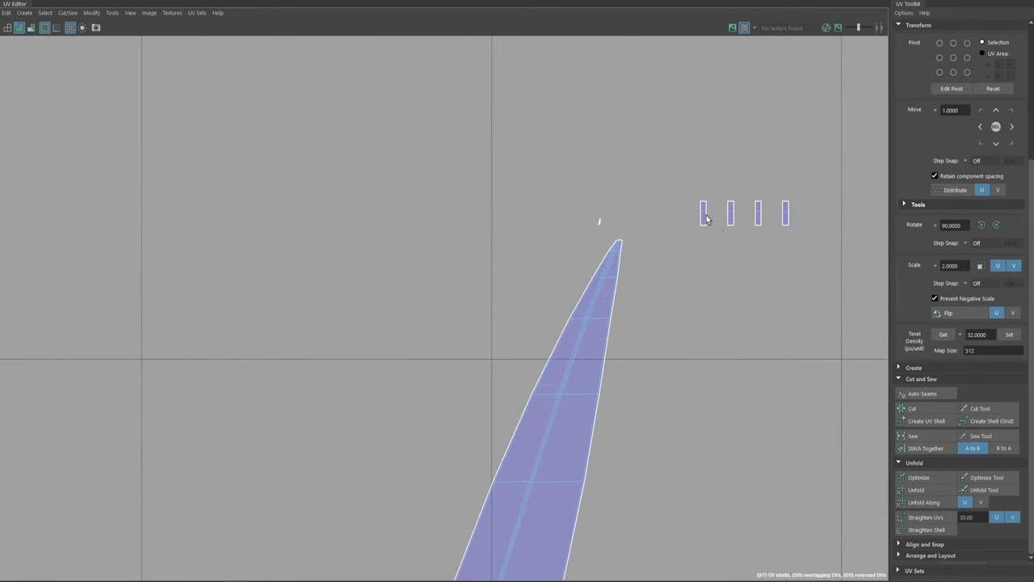
right_drag(656, 248, 657, 277)
click(577, 331)
click(614, 279)
click(715, 206)
drag(584, 229, 584, 230)
alt+right_drag(565, 277, 25, 105)
alt+middle_drag(637, 444, 348, 155)
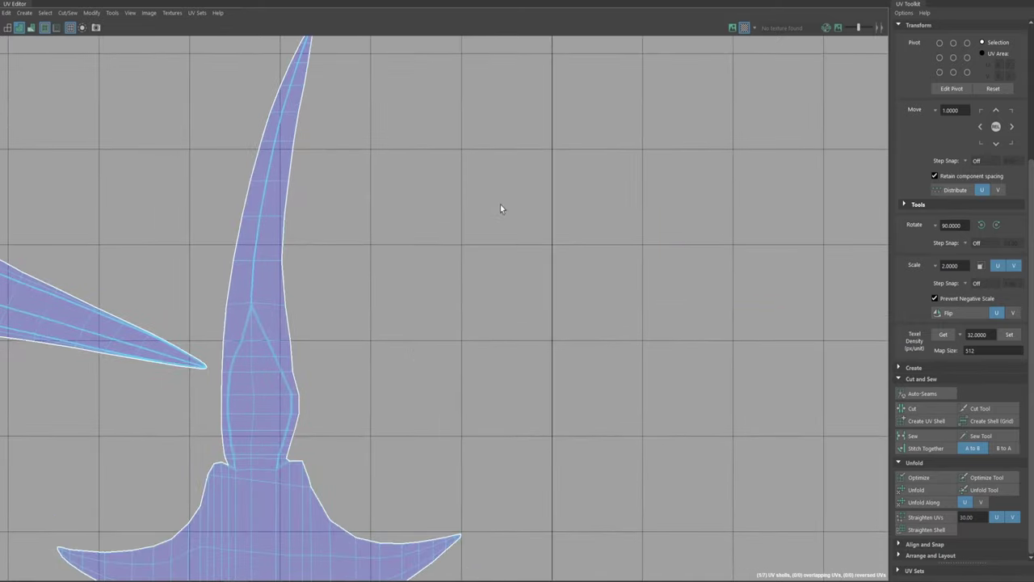
Step: Restore the UV Editor to a smaller window beside the 3D model and frame the small leftover shells
alt+right_drag(501, 208, 393, 180)
alt+middle_drag(393, 180, 767, 286)
alt+right_drag(642, 315, 588, 229)
alt+middle_drag(588, 230, 440, 285)
click(581, 296)
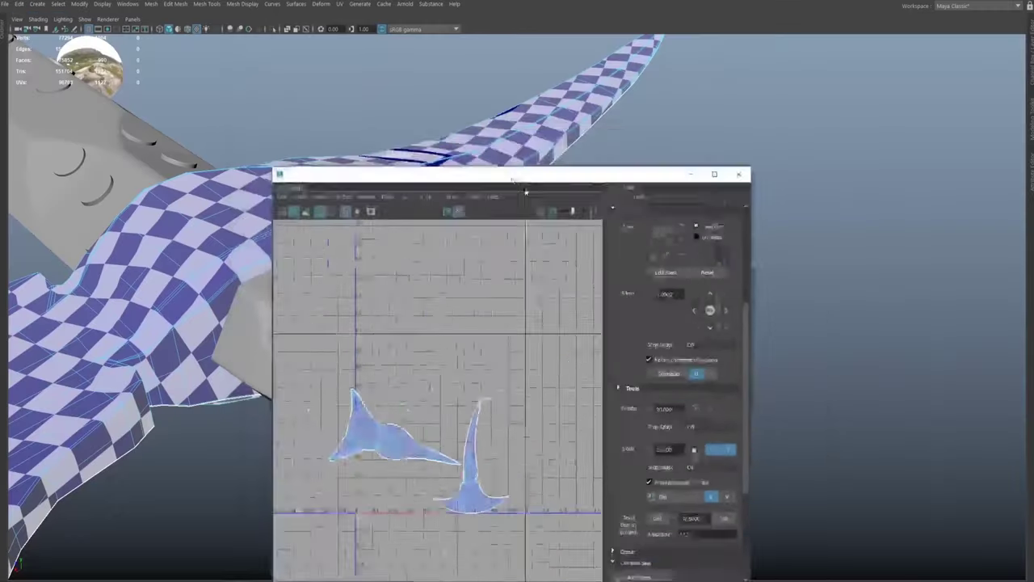
drag(507, 175, 699, 104)
scroll(514, 269, down, 2)
alt+middle_drag(627, 276, 572, 219)
alt+right_drag(572, 219, 880, 452)
alt+middle_drag(689, 288, 401, 97)
alt+middle_drag(656, 287, 513, 352)
scroll(512, 353, up, 3)
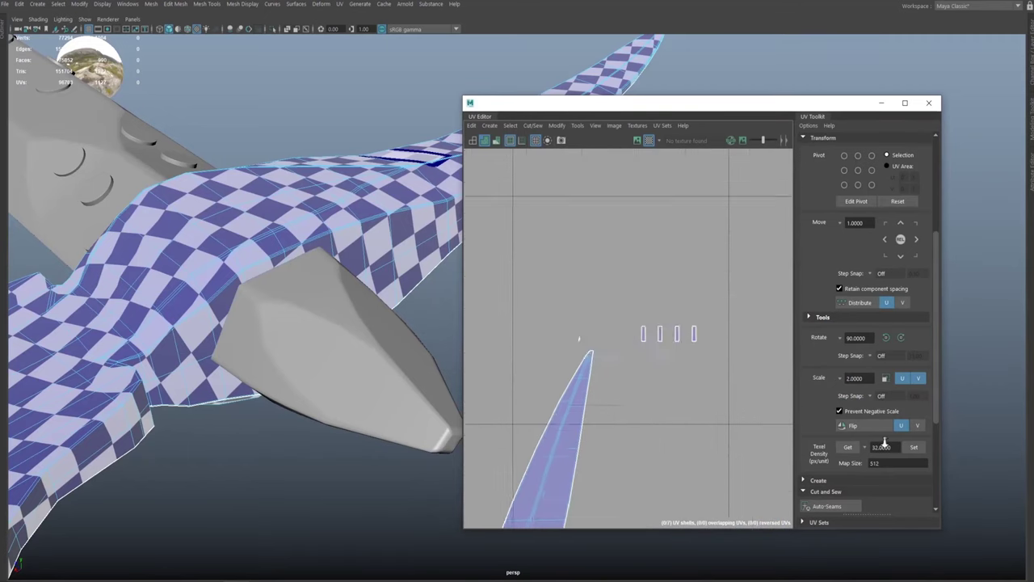
Step: Select the upright blade shell and move it about 0.1 units sideways, away from the small leftover shells
right_drag(667, 326, 704, 325)
drag(730, 304, 549, 431)
click(665, 341)
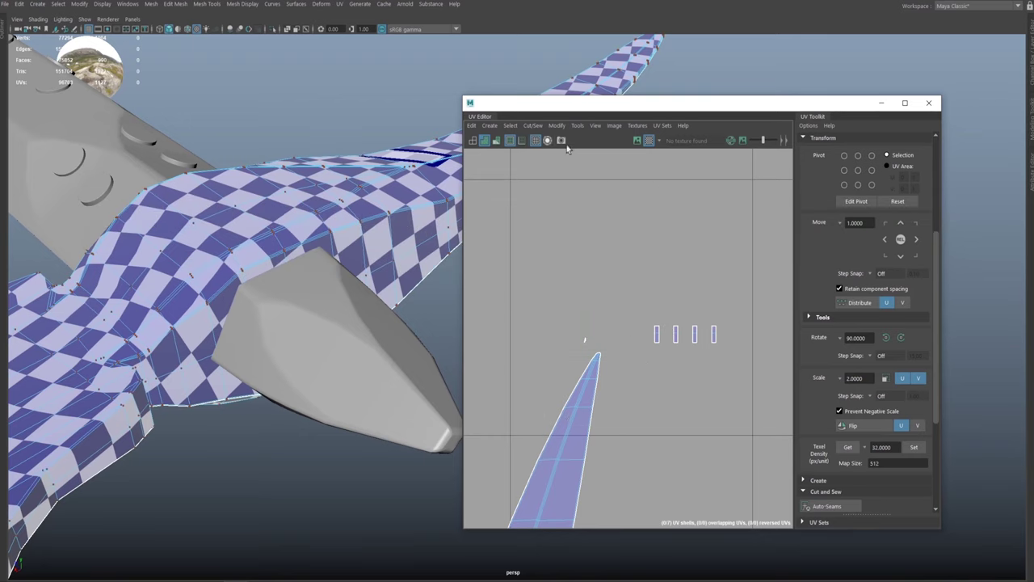
scroll(630, 401, down, 8)
alt+middle_drag(682, 498, 702, 286)
right_drag(615, 382, 570, 365)
click(606, 407)
drag(598, 399, 667, 394)
alt+right_drag(680, 360, 658, 307)
alt+middle_drag(657, 307, 642, 274)
alt+right_drag(642, 275, 527, 284)
alt+middle_drag(527, 283, 594, 286)
alt+middle_drag(656, 270, 629, 232)
scroll(644, 264, up, 5)
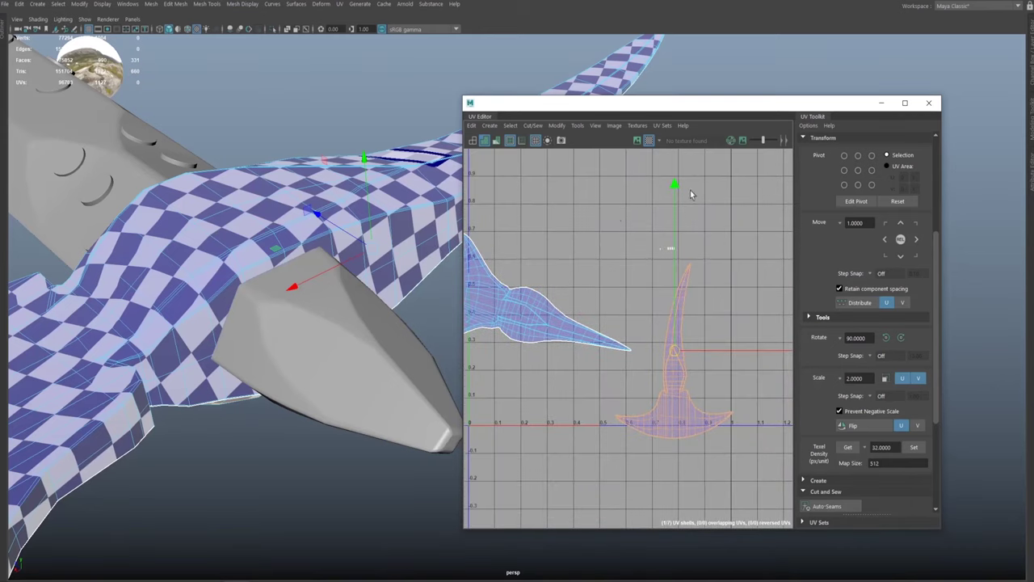
Step: Select the tiny loose shell beside the four small rectangular shells and switch to its edges
drag(698, 265, 664, 260)
alt+right_drag(624, 260, 780, 380)
alt+middle_drag(780, 380, 552, 292)
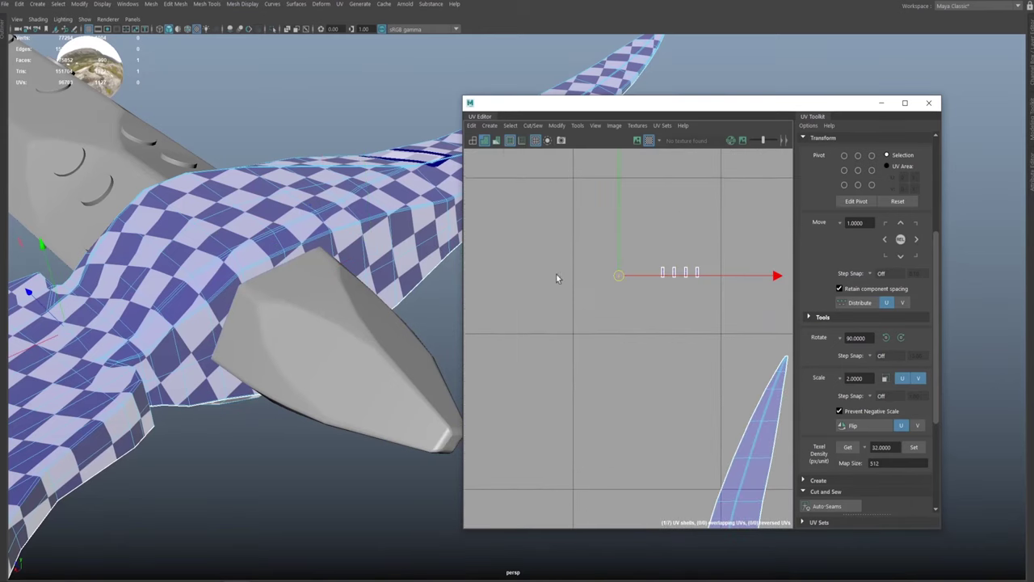
right_drag(580, 277, 582, 244)
scroll(684, 321, down, 8)
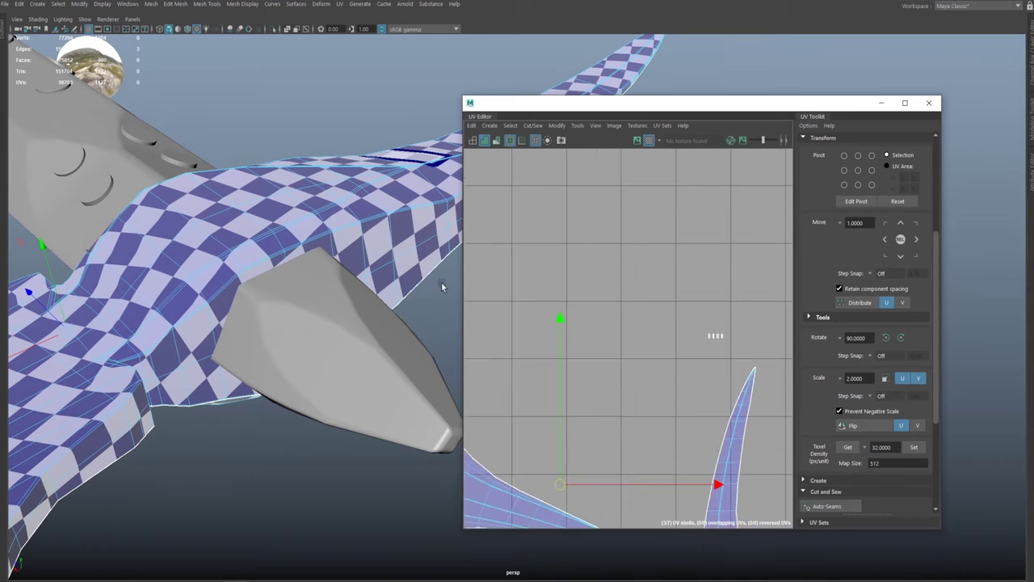
alt+middle_drag(715, 272, 770, 173)
alt+middle_drag(602, 223, 690, 264)
alt+right_drag(690, 264, 725, 300)
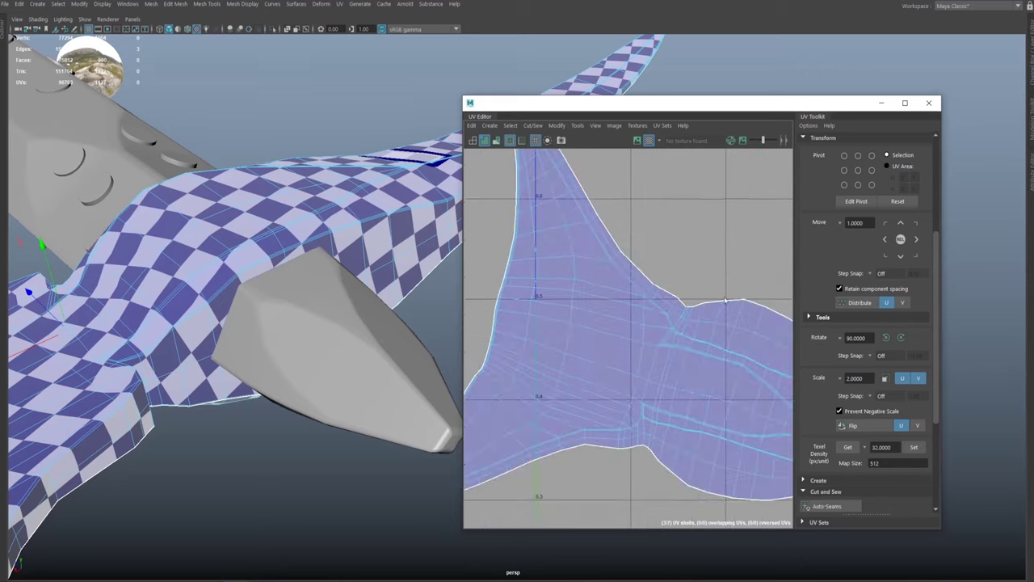
Step: Maximize the UV Editor and examine the notch between spike and blade on the large sewn shell
double_click(561, 105)
alt+right_drag(599, 315, 631, 324)
scroll(605, 347, up, 4)
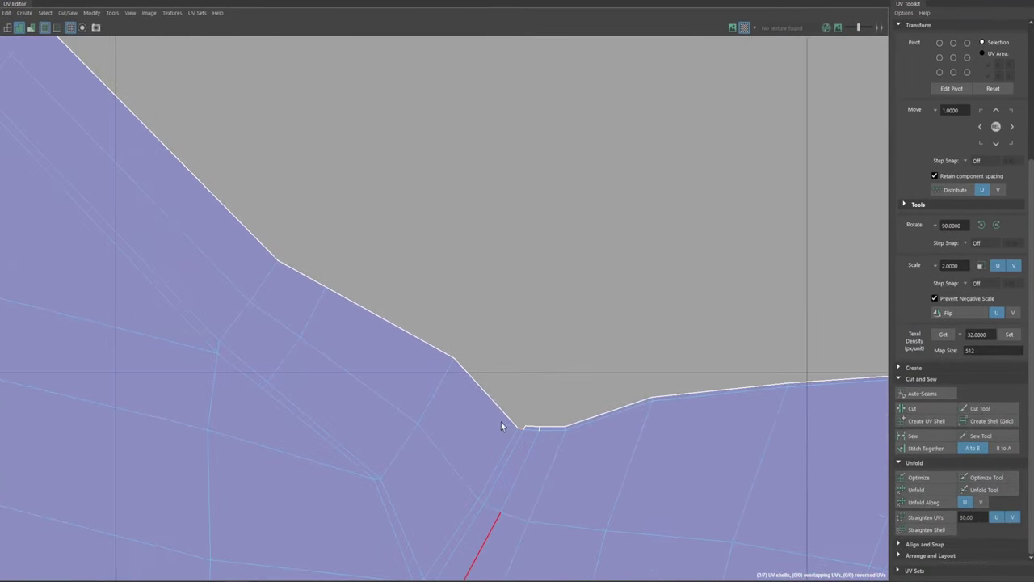
scroll(157, 427, down, 8)
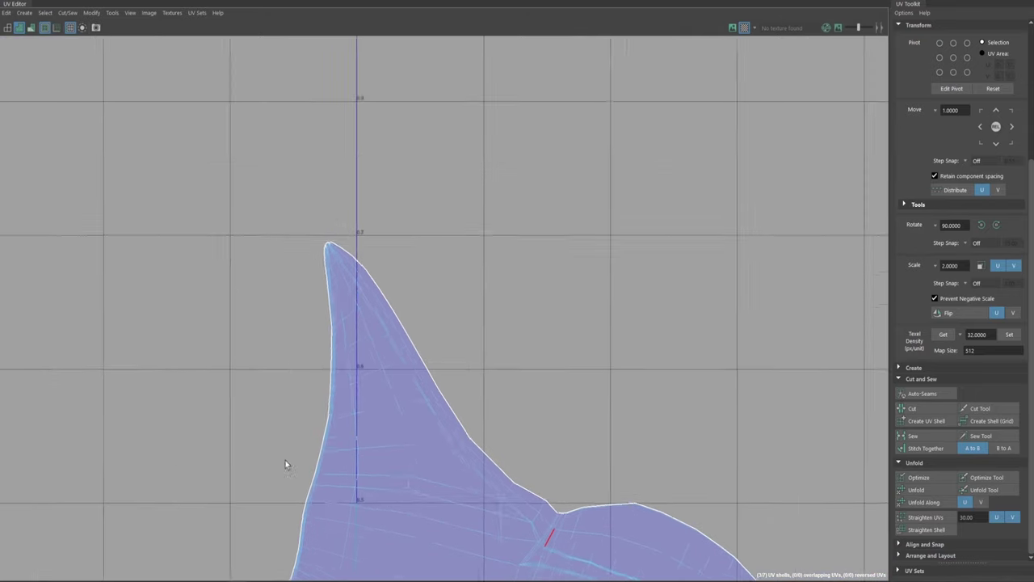
alt+right_drag(757, 227, 448, 252)
alt+middle_drag(447, 252, 367, 309)
alt+middle_drag(515, 395, 512, 240)
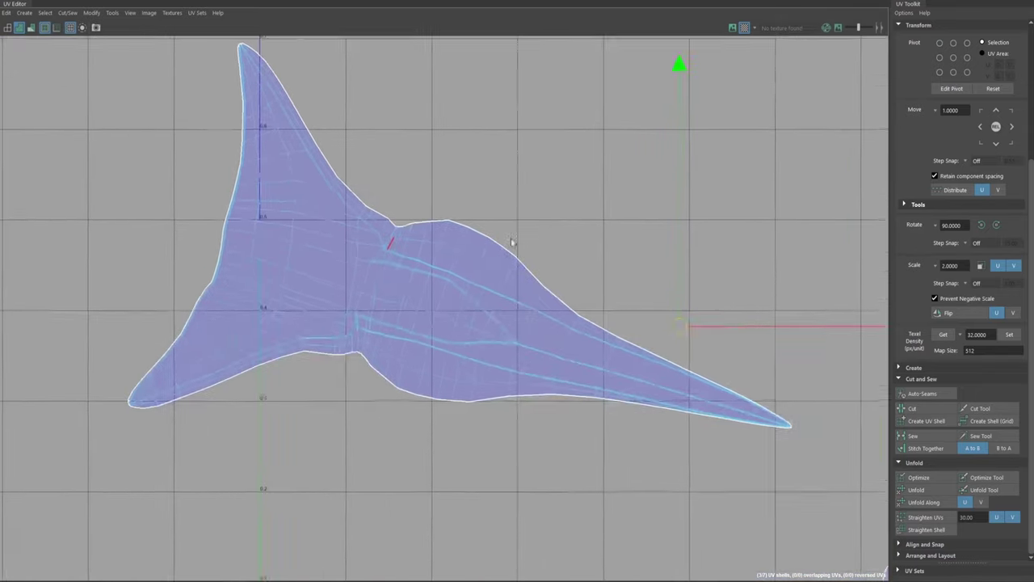
alt+right_drag(512, 240, 383, 249)
alt+middle_drag(461, 251, 291, 219)
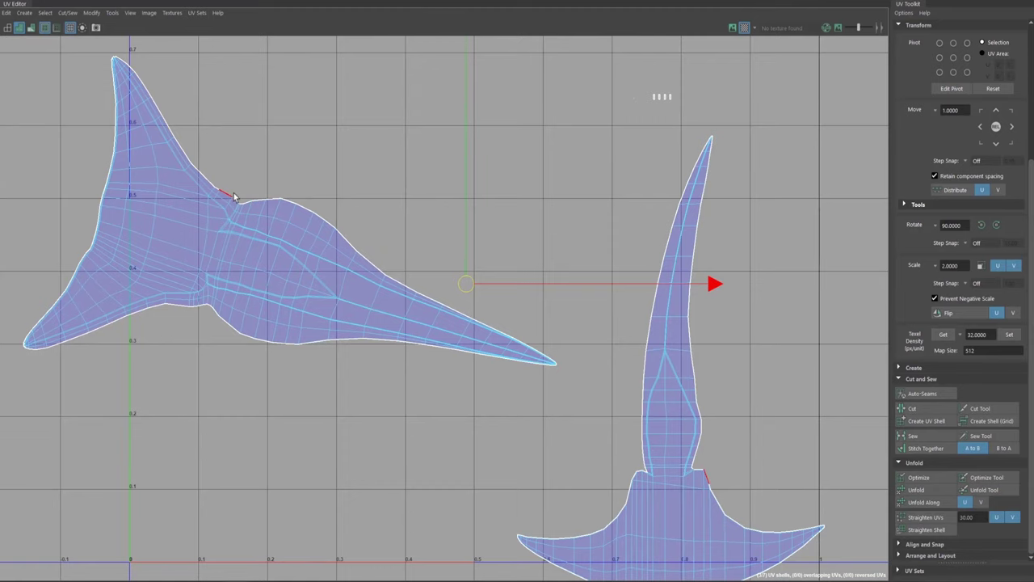
Step: Examine the notch between spike and crescent on the upright shell for the tiny shell's matching edge
alt+middle_drag(711, 411, 694, 383)
alt+right_drag(173, 163, 857, 404)
alt+right_drag(480, 241, 549, 336)
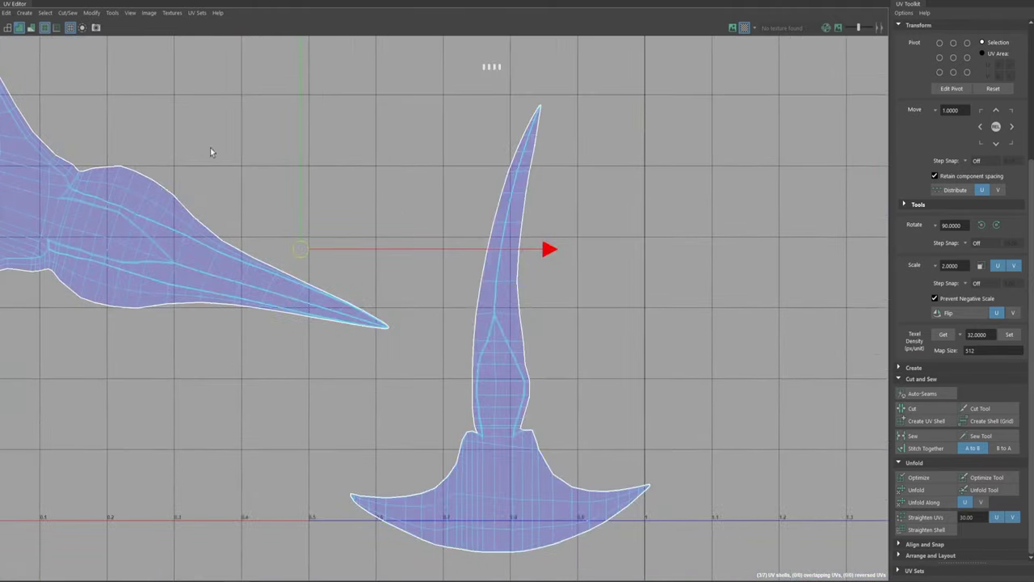
alt+middle_drag(563, 217, 578, 140)
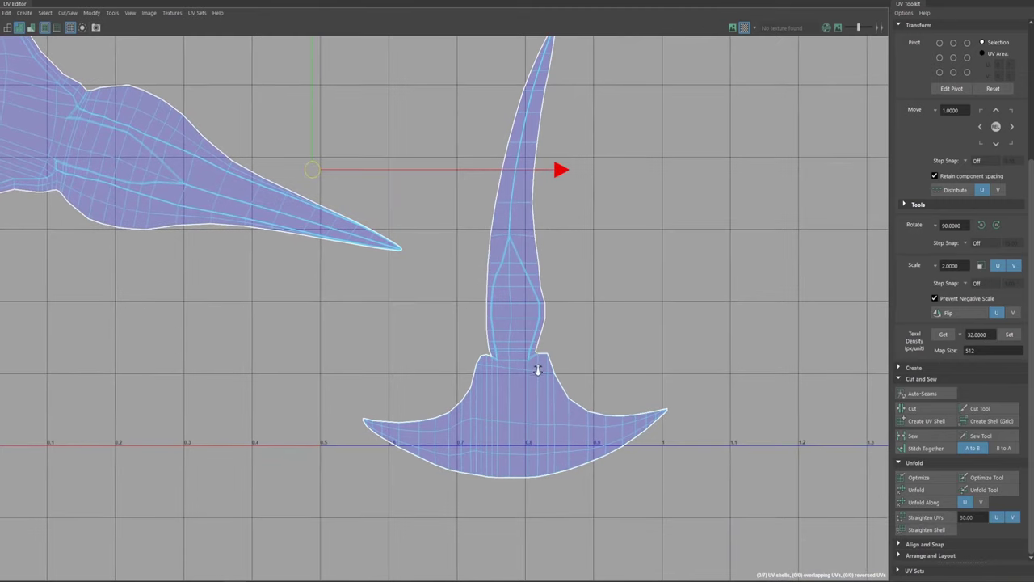
scroll(517, 360, up, 5)
scroll(443, 340, up, 8)
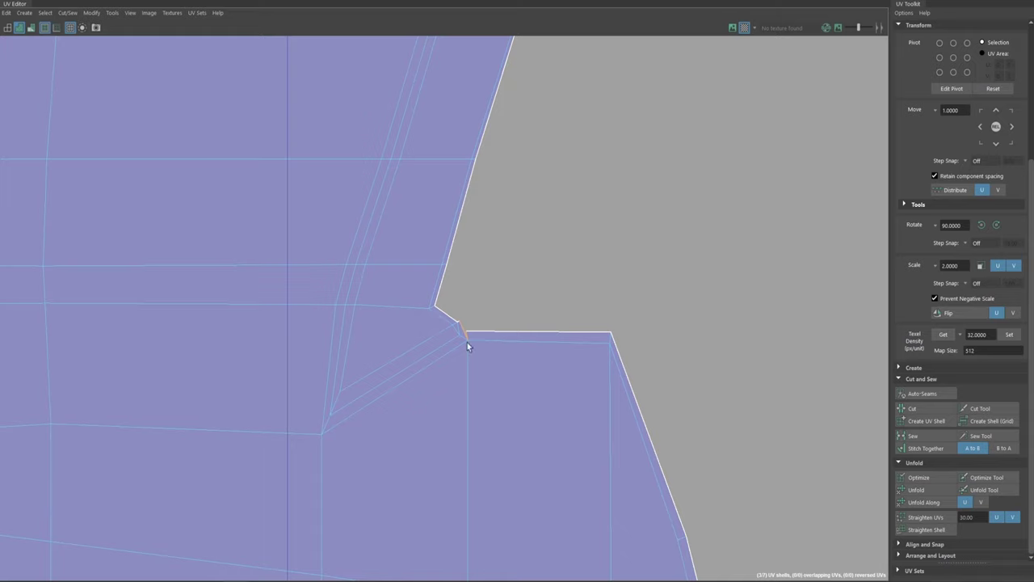
Step: Select the tiny loose shell's edges together with the broad shells and sew the tiny shell into the blade
scroll(423, 311, down, 10)
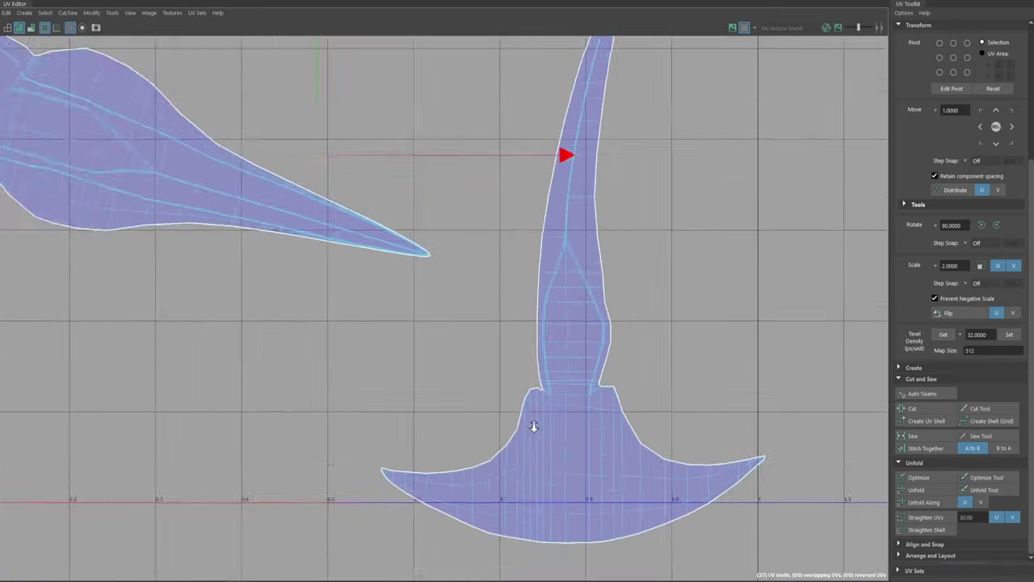
alt+right_drag(322, 348, 317, 348)
alt+middle_drag(317, 348, 280, 341)
drag(732, 201, 463, 485)
alt+middle_drag(365, 220, 576, 280)
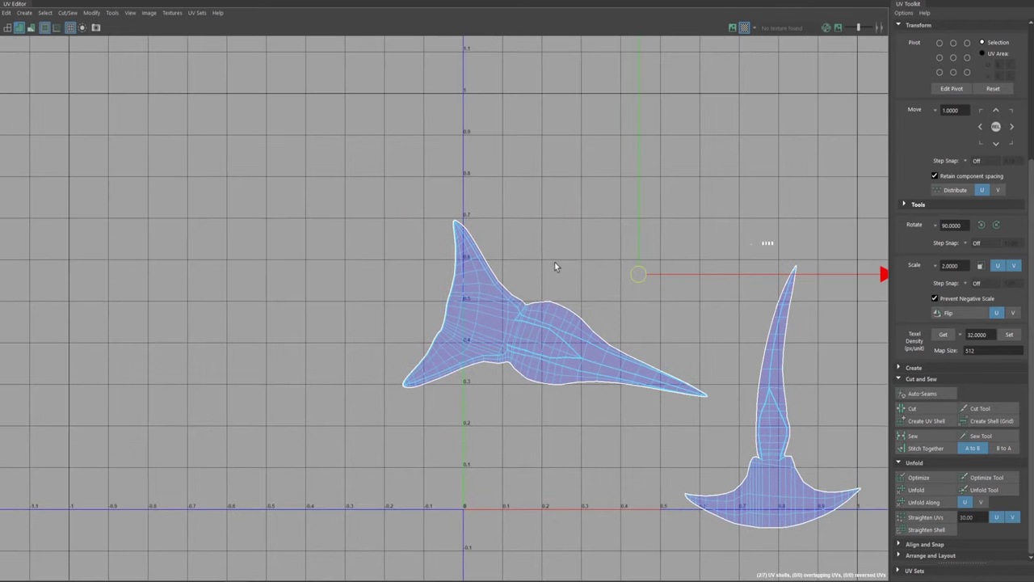
shift+right_drag(555, 263, 555, 296)
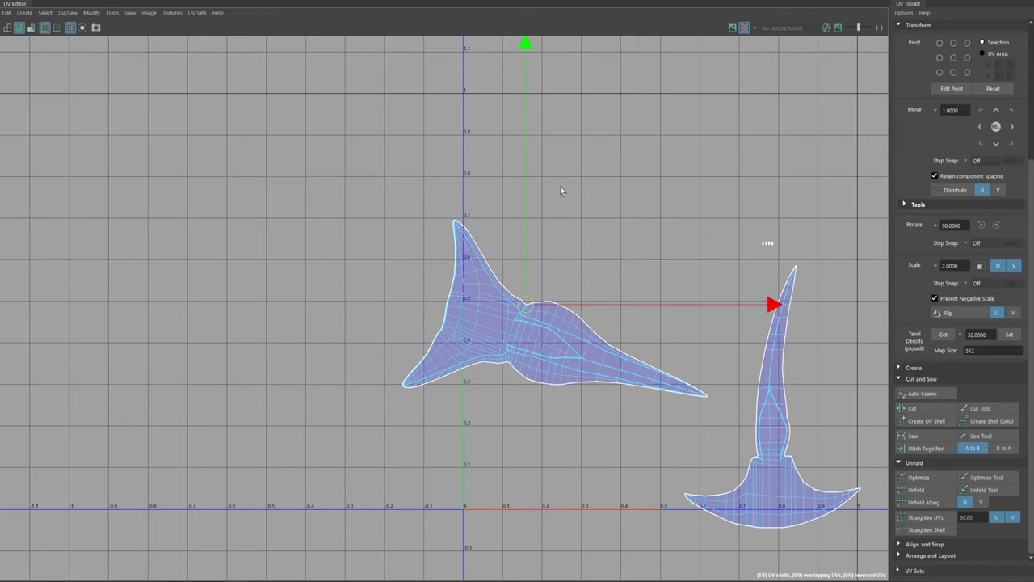
Step: Examine the notch between spike and crescent on the sideways shell, checking the edges around the small sewn-in piece
alt+right_drag(452, 288, 776, 218)
alt+middle_drag(776, 218, 530, 186)
alt+right_drag(529, 186, 1012, 559)
alt+middle_drag(675, 354, 556, 266)
alt+right_drag(490, 250, 588, 351)
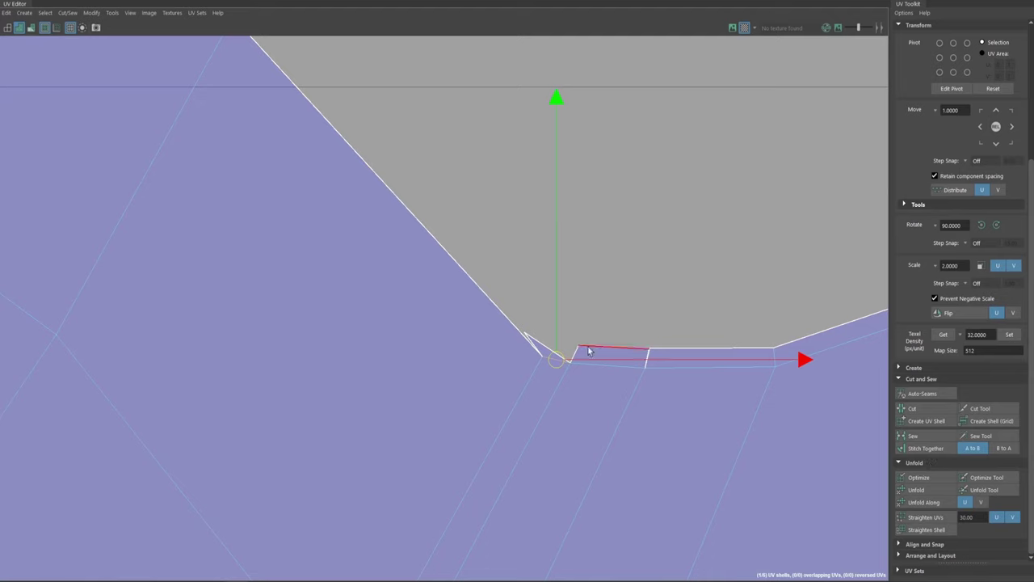
click(532, 346)
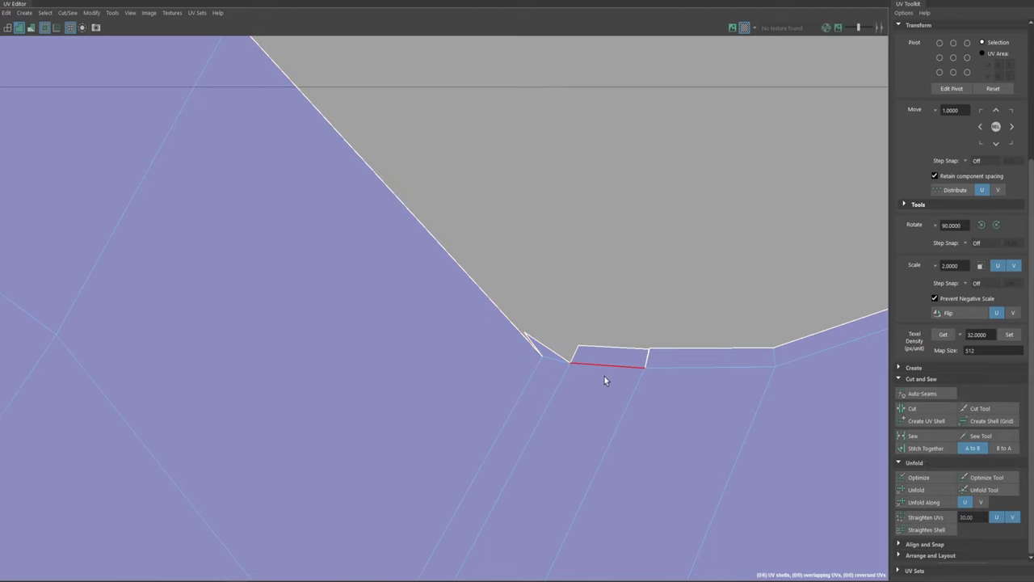
click(647, 358)
alt+middle_drag(828, 360, 448, 268)
alt+right_drag(764, 405, 538, 292)
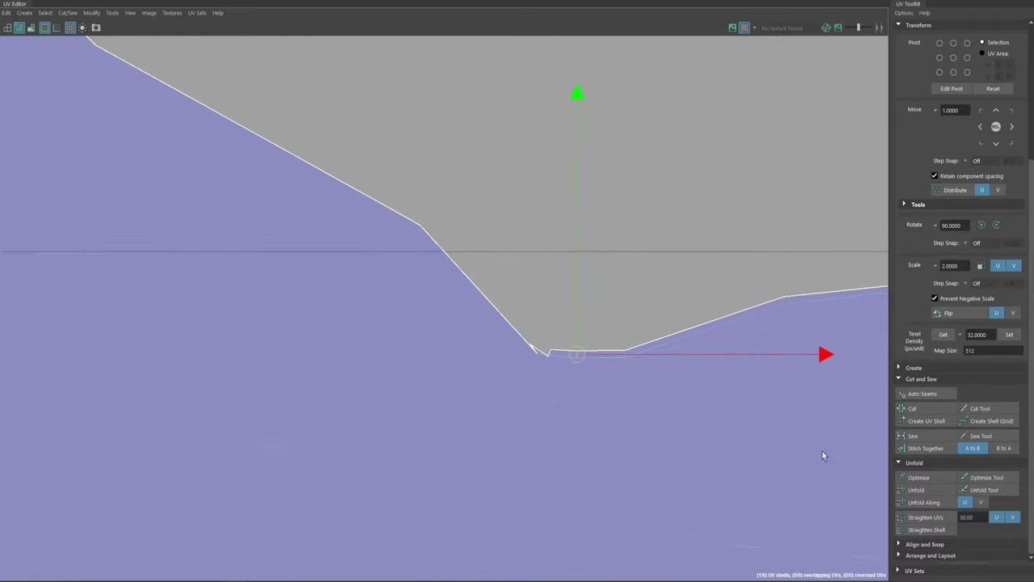
alt+right_drag(833, 457, 574, 327)
alt+middle_drag(759, 371, 220, 257)
alt+right_drag(686, 392, 182, 207)
alt+middle_drag(658, 340, 176, 185)
alt+right_drag(475, 285, 270, 188)
alt+middle_drag(270, 188, 457, 224)
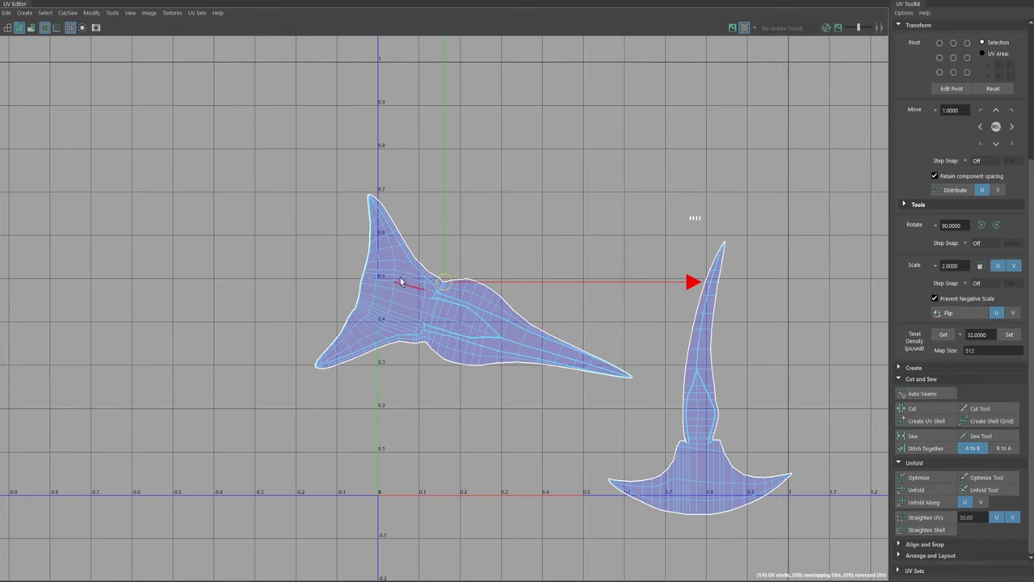
Step: Select the sideways shell's edges, exclude the edges belonging to the upright shell, and sew the selection
drag(640, 394, 210, 173)
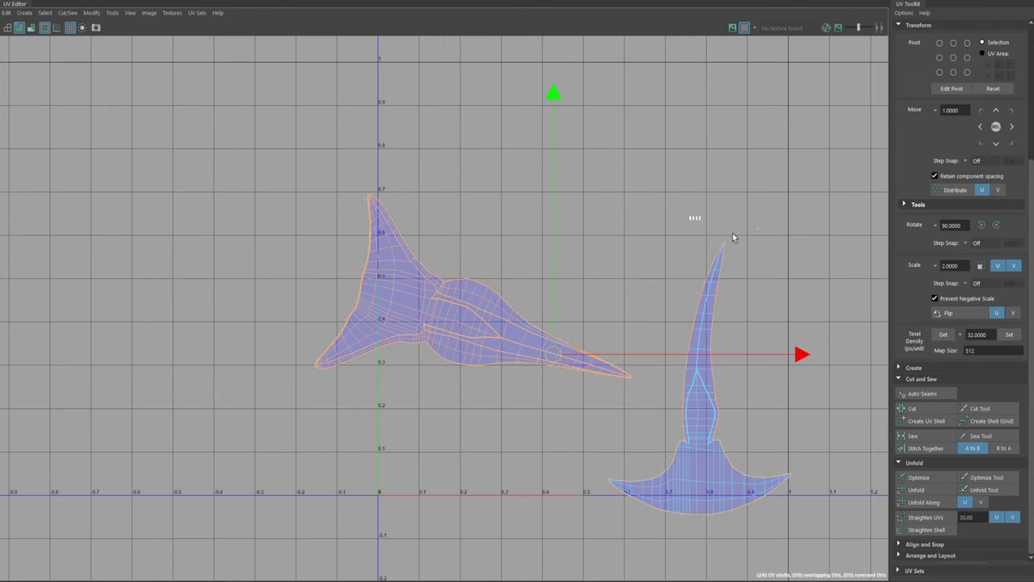
drag(756, 230, 659, 489)
ctrl+drag(856, 372, 694, 520)
ctrl+drag(742, 439, 571, 521)
shift+right_drag(566, 386, 567, 433)
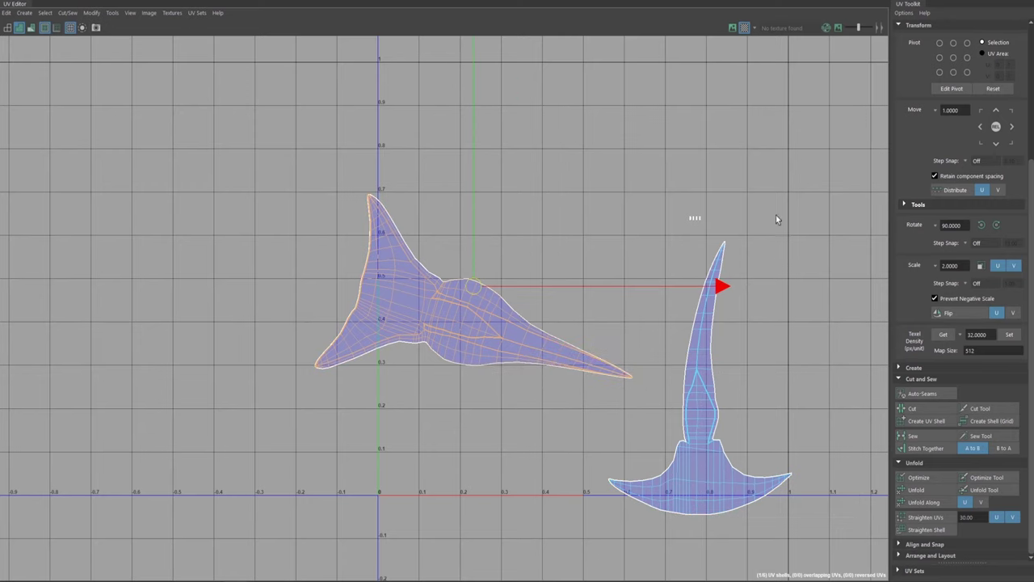
Step: Select the upright shell's edges, exclude the edges belonging to the sideways shell, and sew the selection
drag(800, 230, 652, 539)
shift+drag(578, 447, 648, 533)
shift+drag(757, 444, 599, 523)
ctrl+drag(603, 391, 234, 172)
shift+right_drag(789, 329, 772, 372)
Step: Clear the edge selection and examine the four small rectangular shells above the upright shell's tip
alt+middle_drag(687, 327, 527, 373)
alt+right_drag(541, 339, 719, 289)
click(496, 239)
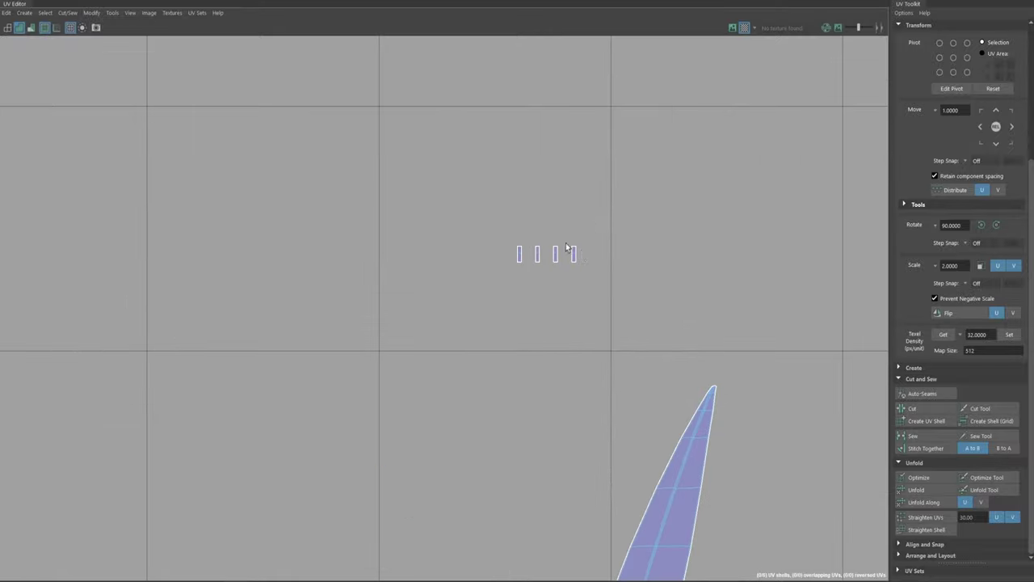
scroll(602, 271, down, 4)
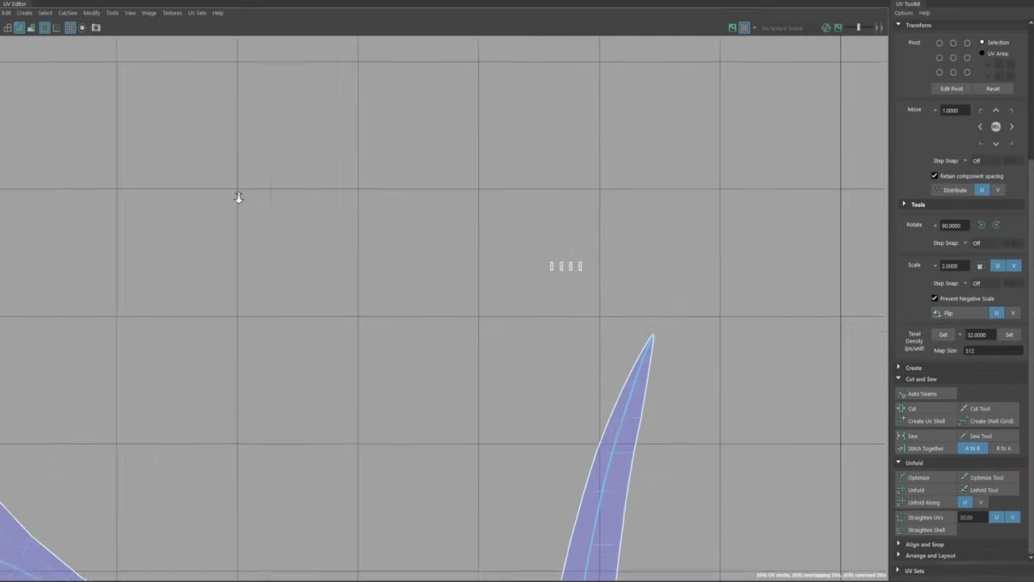
alt+right_drag(589, 268, 543, 253)
alt+middle_drag(543, 253, 795, 116)
alt+right_drag(540, 242, 449, 235)
alt+middle_drag(524, 208, 509, 240)
alt+middle_drag(514, 307, 423, 275)
alt+middle_drag(546, 246, 609, 260)
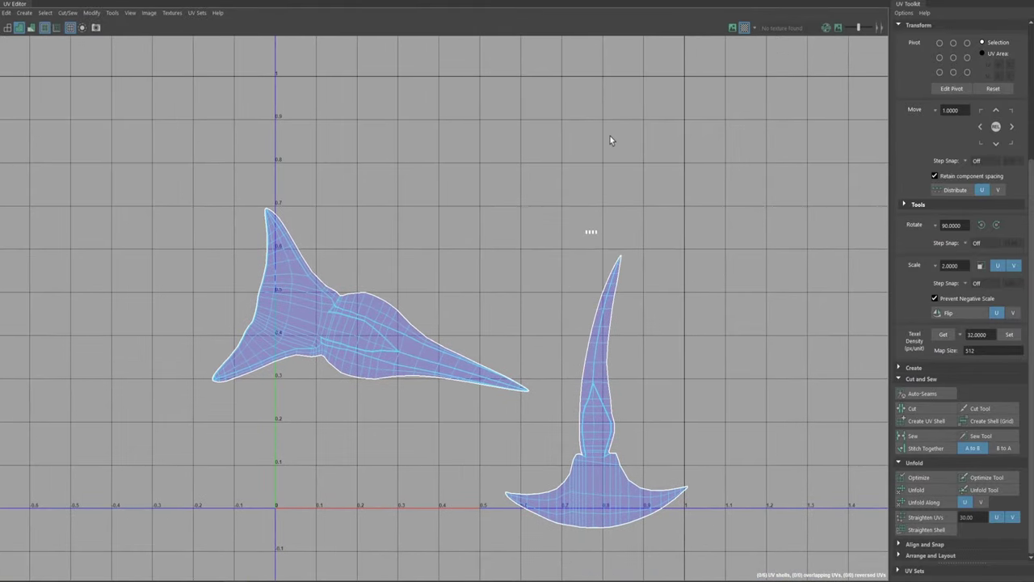
alt+right_drag(519, 266, 397, 231)
alt+middle_drag(397, 231, 461, 231)
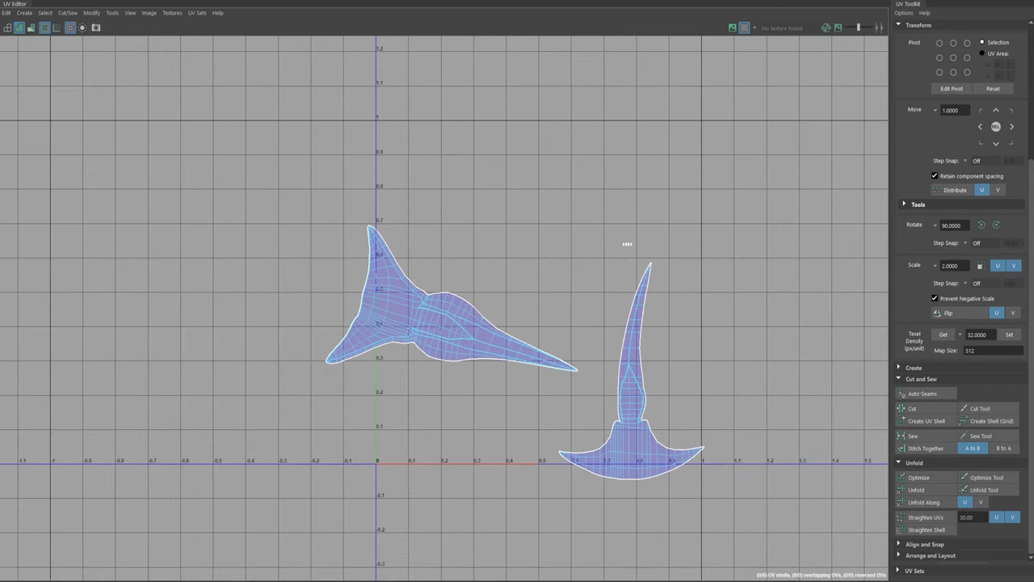
alt+middle_drag(501, 287, 512, 267)
alt+middle_drag(409, 230, 342, 277)
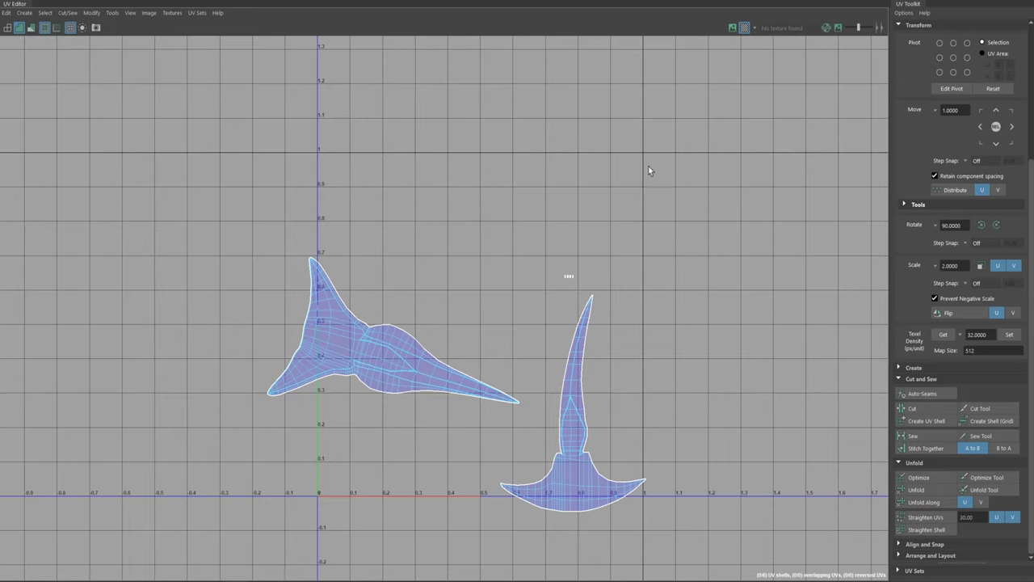
alt+middle_drag(644, 352, 585, 358)
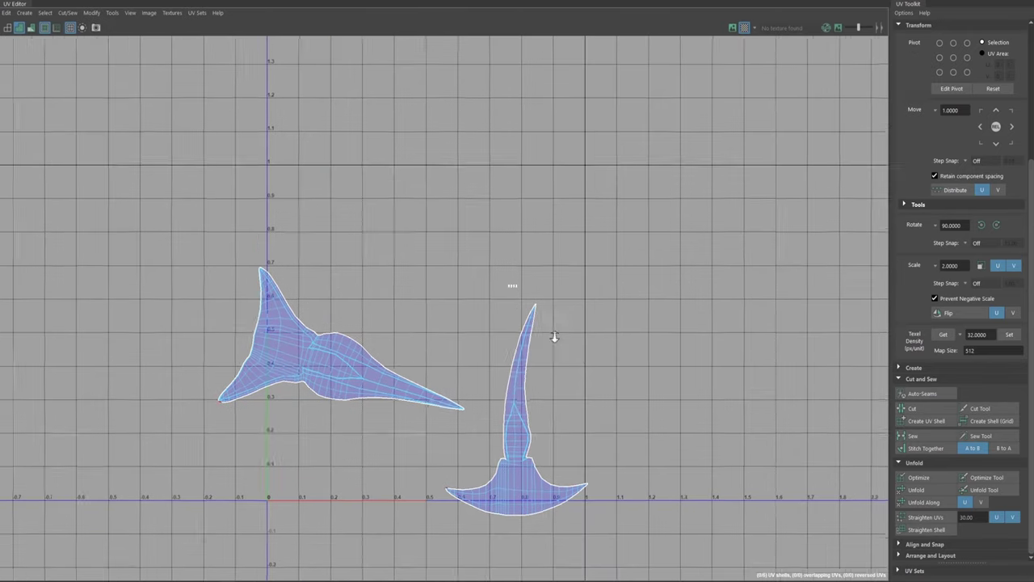
alt+right_drag(585, 358, 386, 285)
alt+middle_drag(582, 278, 539, 286)
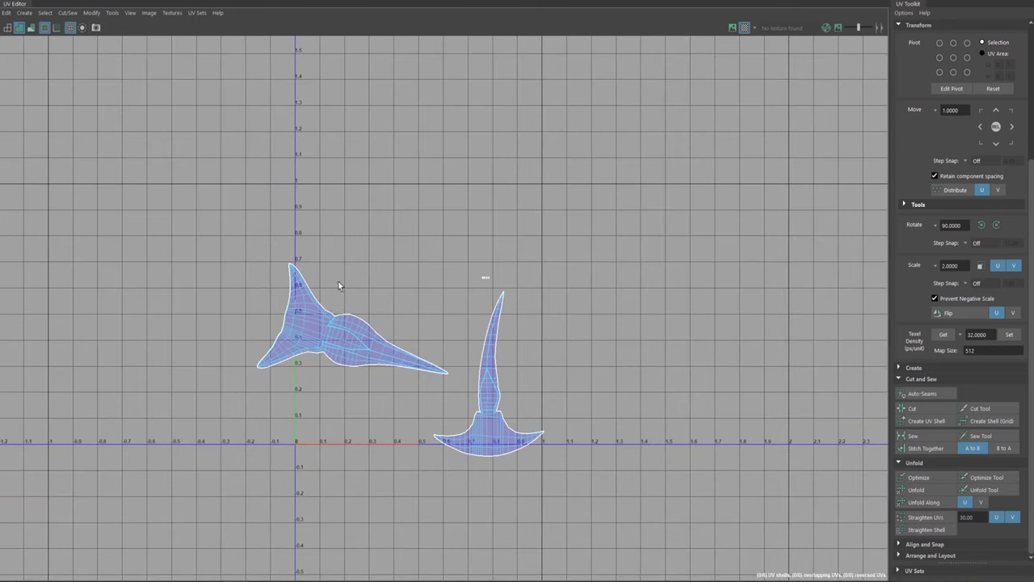
drag(562, 277, 468, 472)
scroll(480, 385, down, 2)
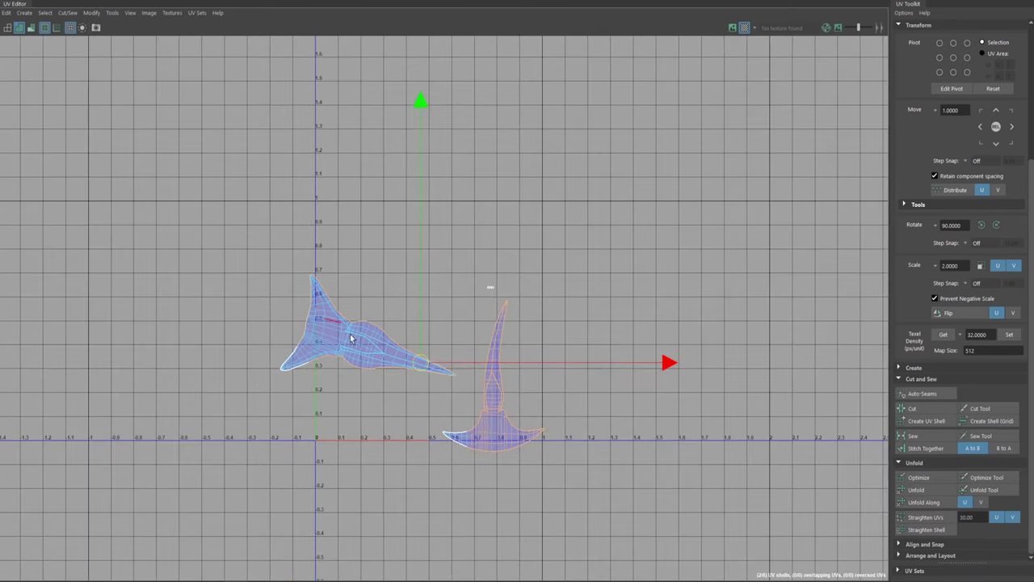
drag(378, 366, 603, 466)
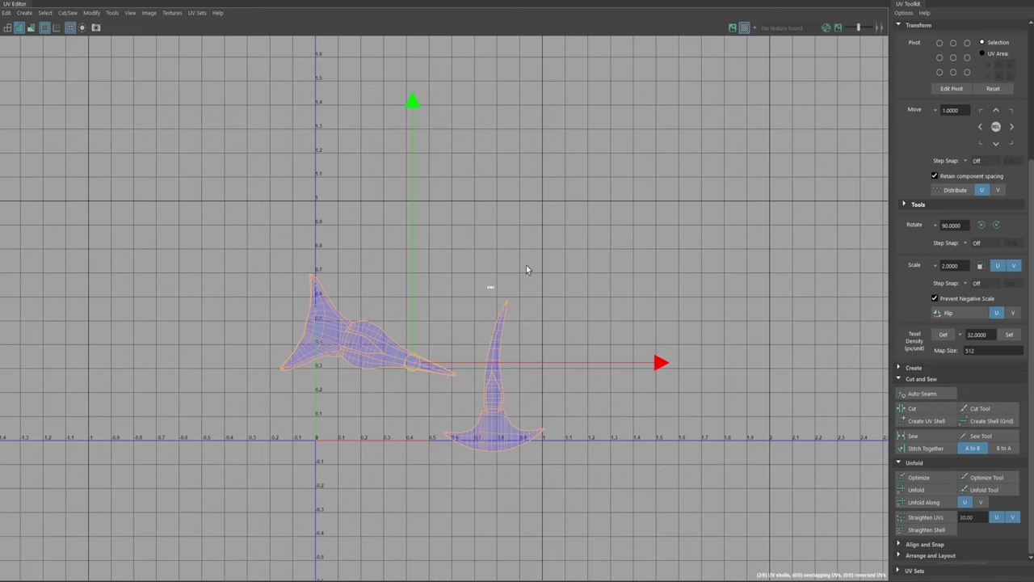
alt+middle_drag(344, 208, 383, 215)
alt+middle_drag(568, 311, 457, 295)
click(590, 399)
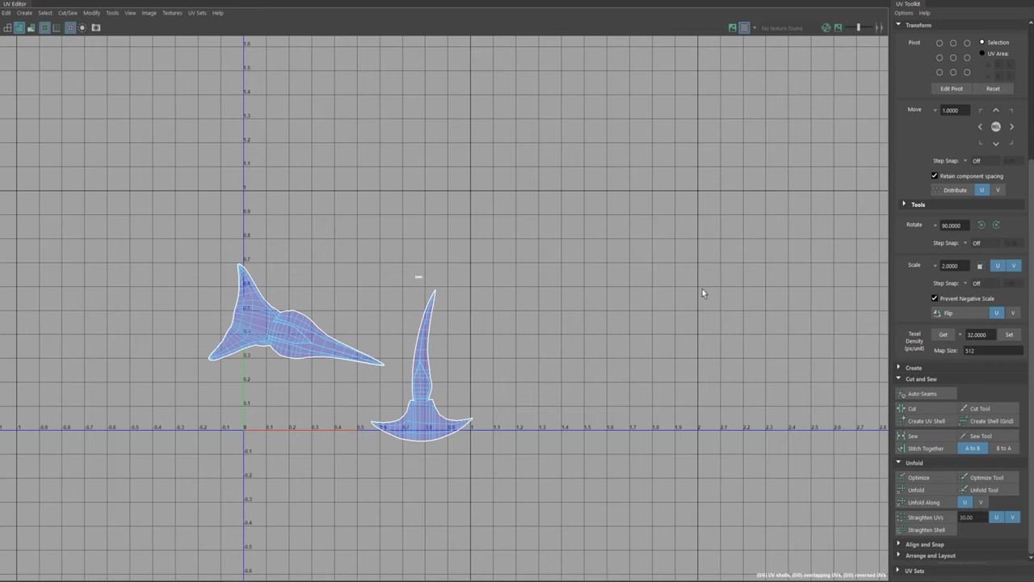
alt+middle_drag(770, 325, 697, 275)
alt+middle_drag(576, 276, 730, 282)
scroll(540, 301, down, 1)
alt+right_drag(540, 301, 762, 333)
alt+middle_drag(712, 239, 763, 231)
alt+right_drag(413, 246, 517, 96)
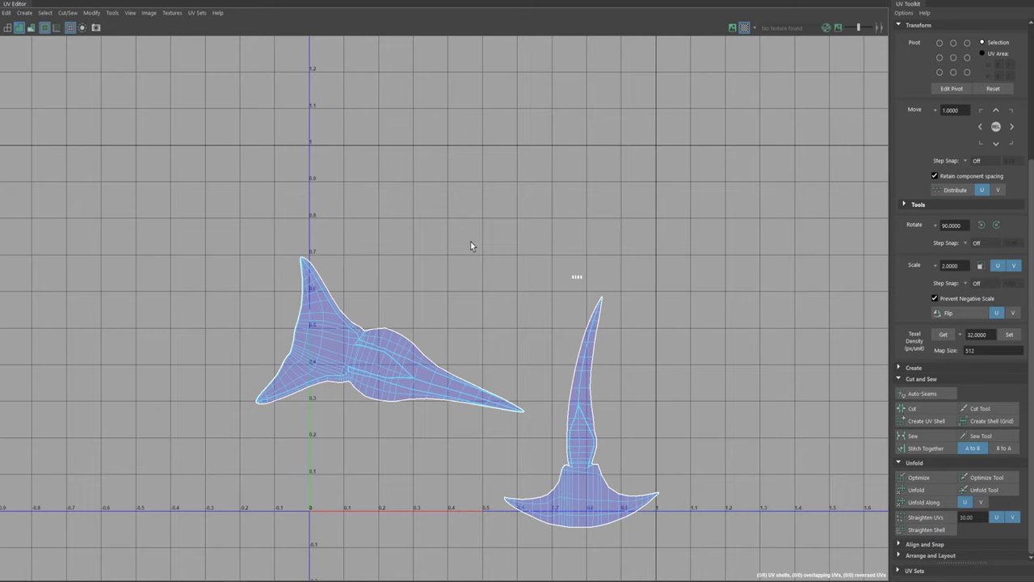
Step: Trace the 0 to 1 UV square with selection boxes to check which parts of the blade shells lie inside it
drag(450, 238, 661, 496)
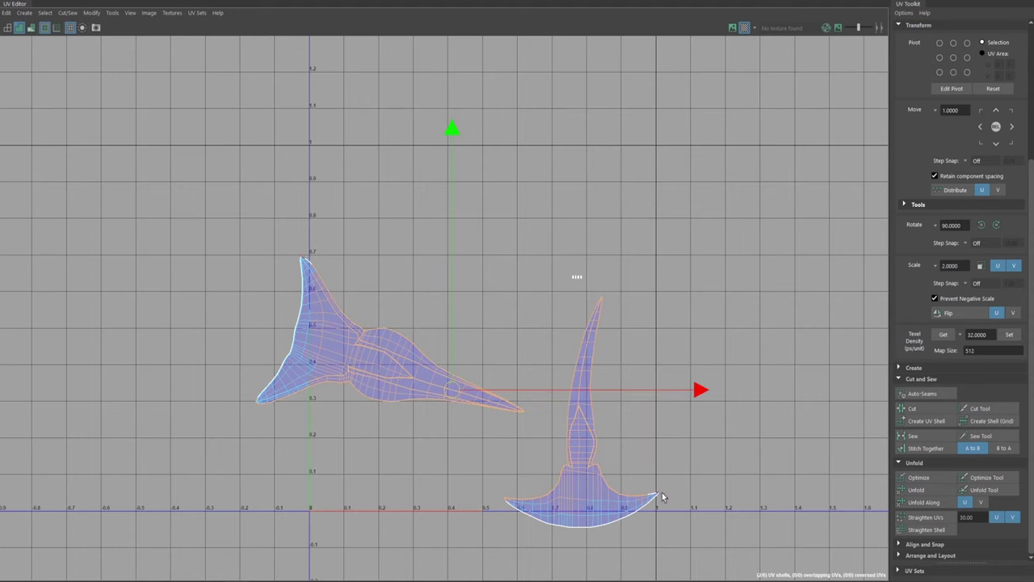
click(320, 472)
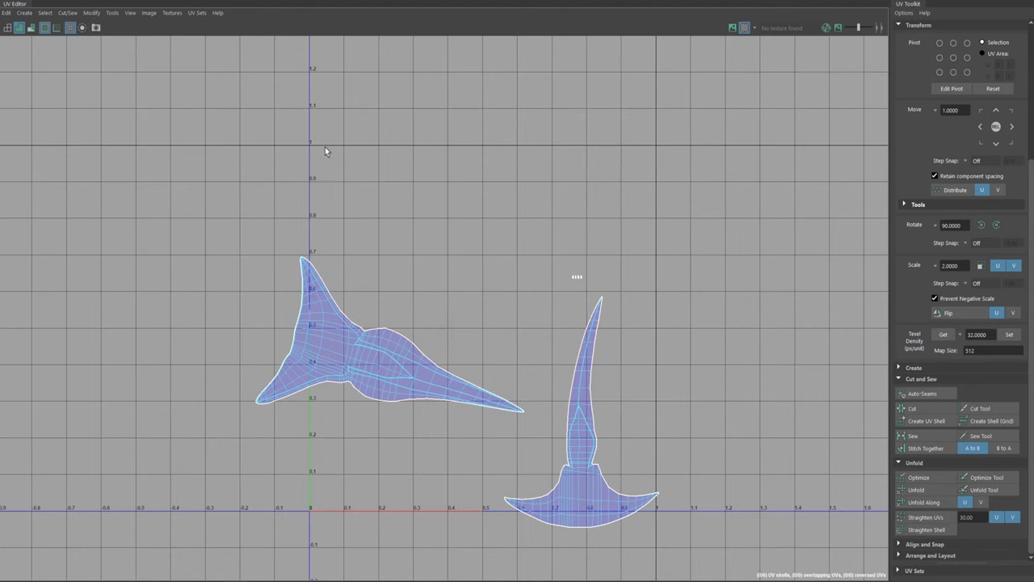
drag(313, 156, 546, 415)
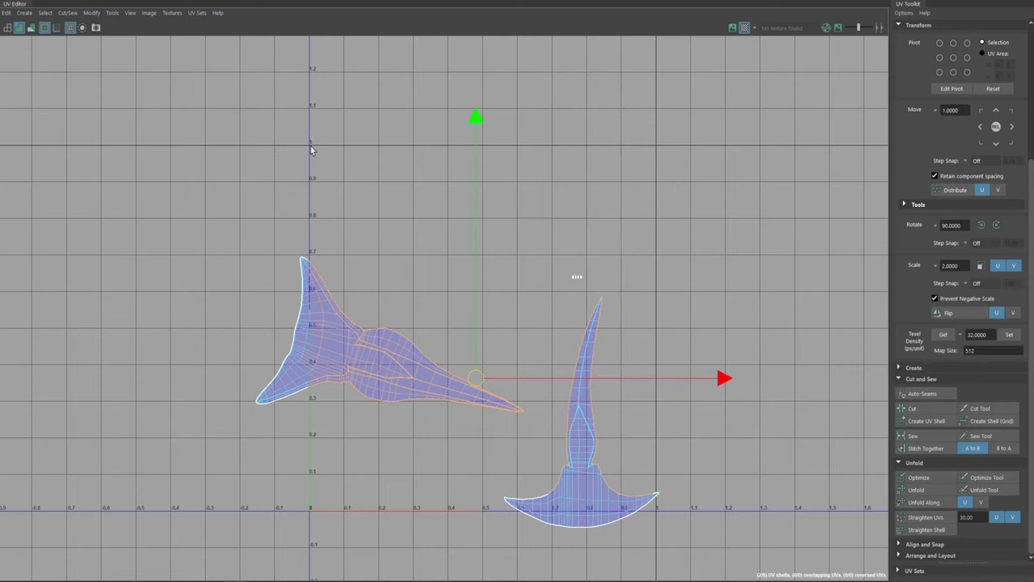
drag(312, 147, 656, 511)
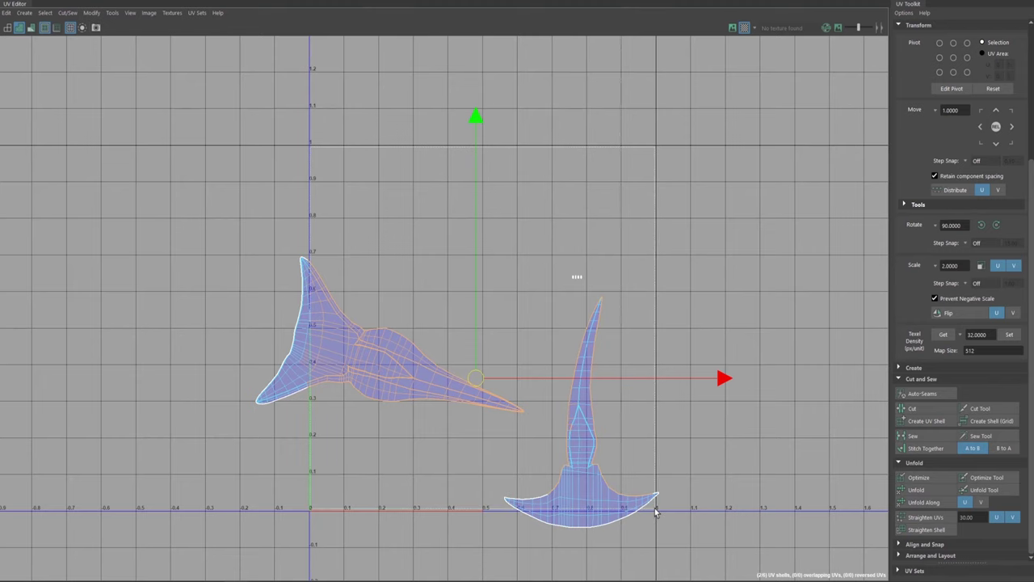
drag(656, 510, 662, 506)
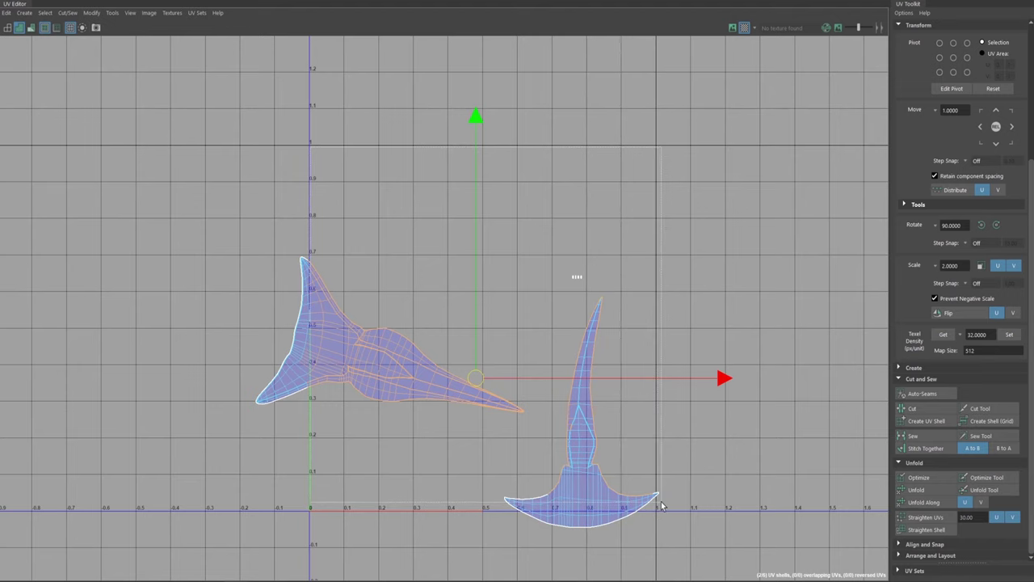
drag(660, 507, 345, 247)
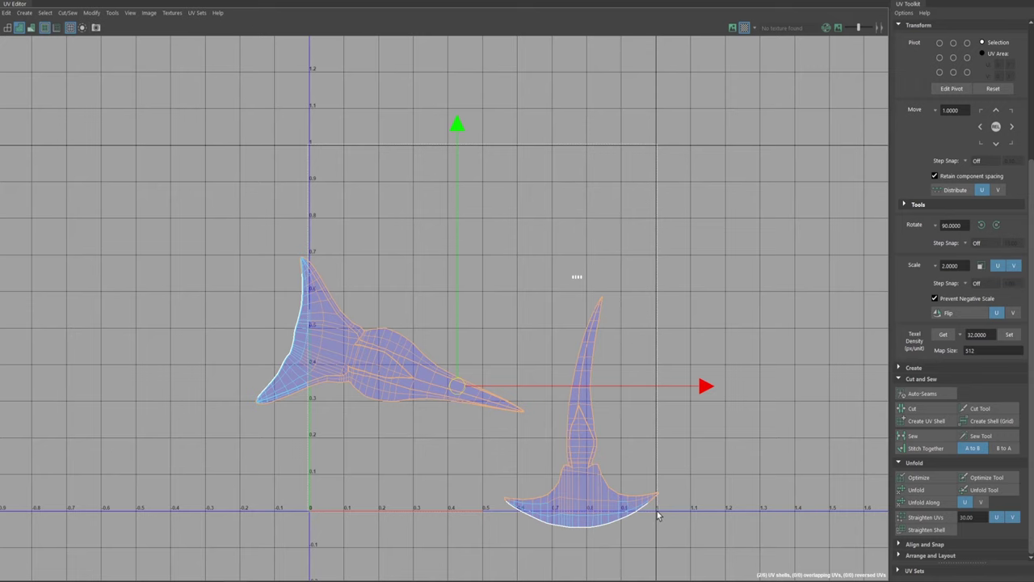
drag(403, 282, 227, 418)
mouse_move(214, 238)
mouse_down()
mouse_move(469, 420)
mouse_move(528, 440)
mouse_up()
drag(541, 240, 296, 417)
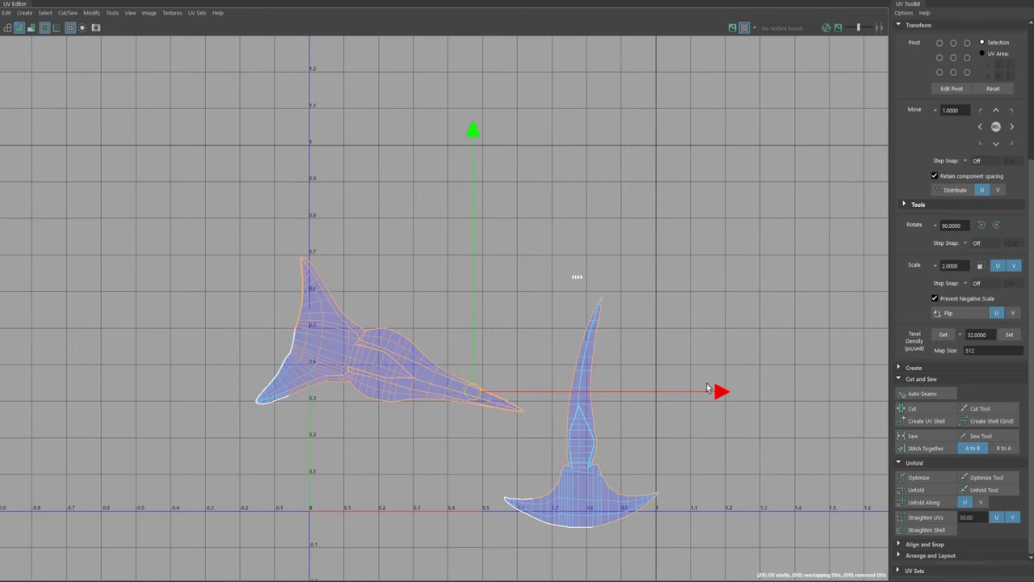
alt+middle_drag(629, 324, 561, 338)
alt+right_drag(561, 338, 321, 304)
alt+middle_drag(450, 256, 393, 260)
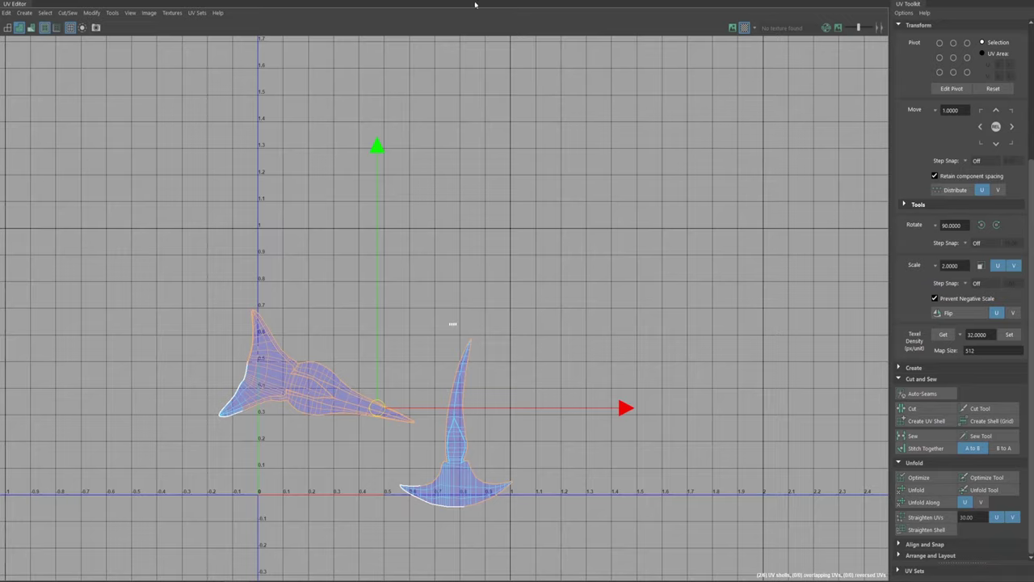
Step: Restore the UV Editor to a floating window and select the handle's pointed end piece in object mode
drag(475, 4, 711, 176)
right_drag(302, 289, 350, 270)
click(480, 313)
click(395, 347)
alt+middle_drag(607, 365, 613, 313)
alt+middle_drag(618, 363, 600, 356)
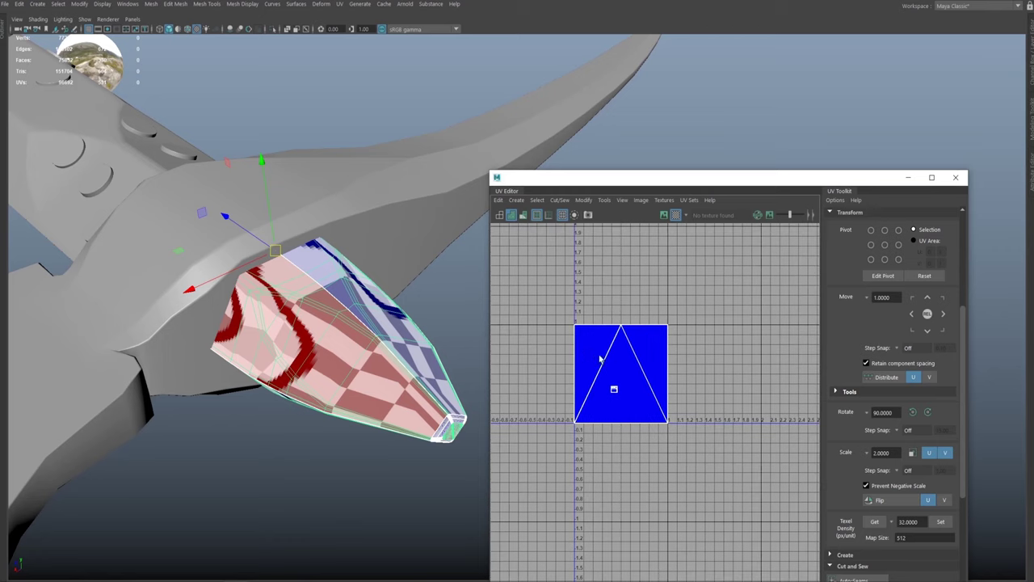
Step: Select all UVs of the pointed end piece and move them 1 unit along U into the neighbouring UV tile
right_drag(600, 360, 651, 341)
click(652, 341)
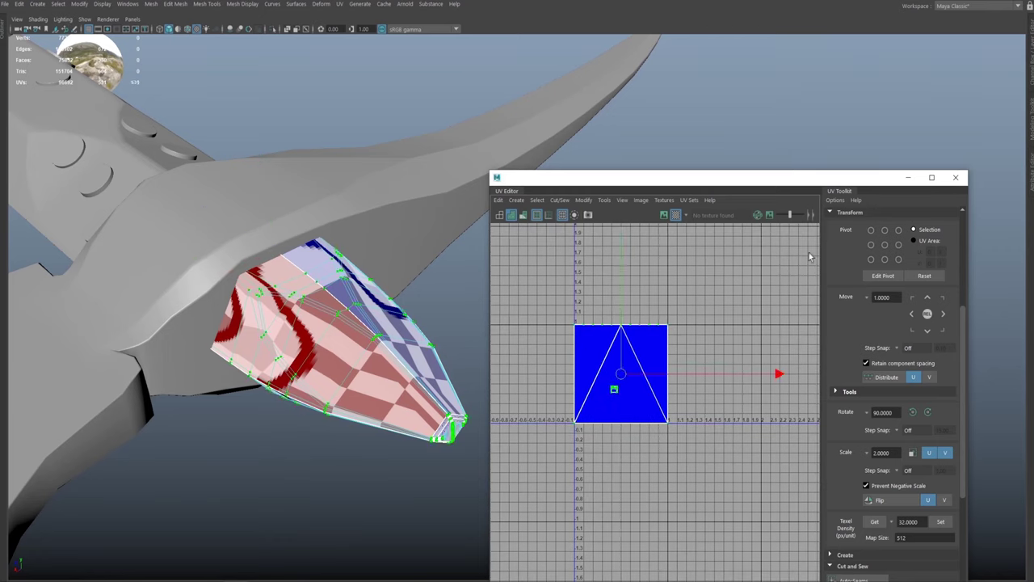
click(706, 307)
drag(703, 280, 558, 428)
drag(780, 374, 872, 379)
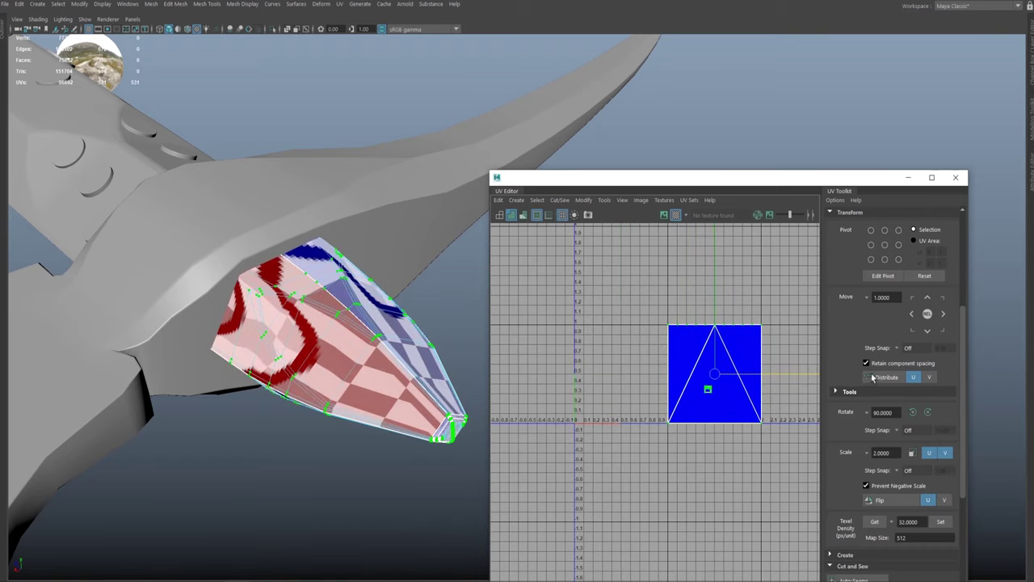
Step: Examine the pointed end piece's checker pattern and the axe head from several angles, with the UV Editor window shifted aside
alt+drag(312, 294, 325, 341)
scroll(706, 413, up, 3)
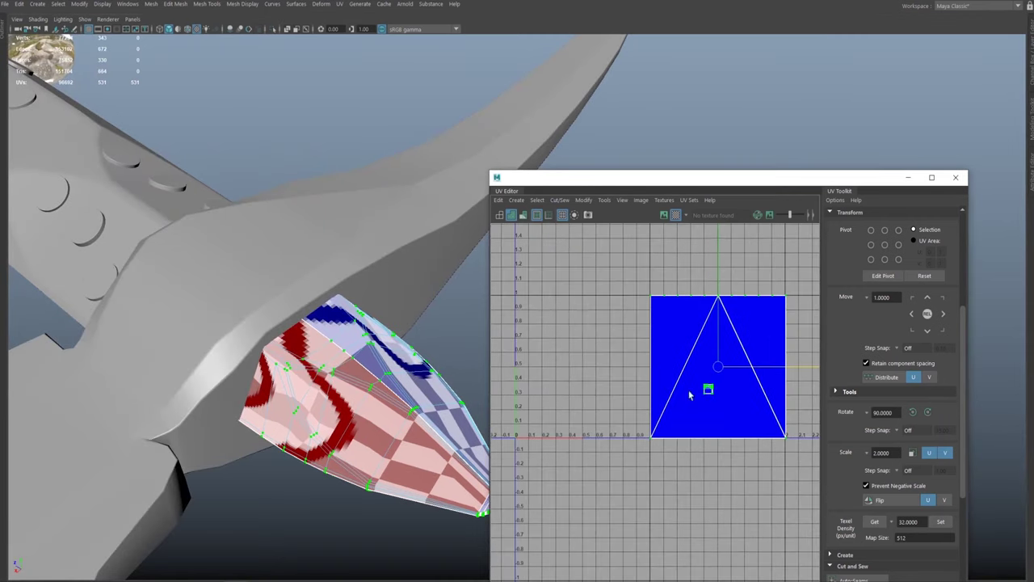
alt+right_drag(697, 404, 766, 396)
alt+middle_drag(681, 342, 670, 367)
alt+right_drag(670, 368, 604, 350)
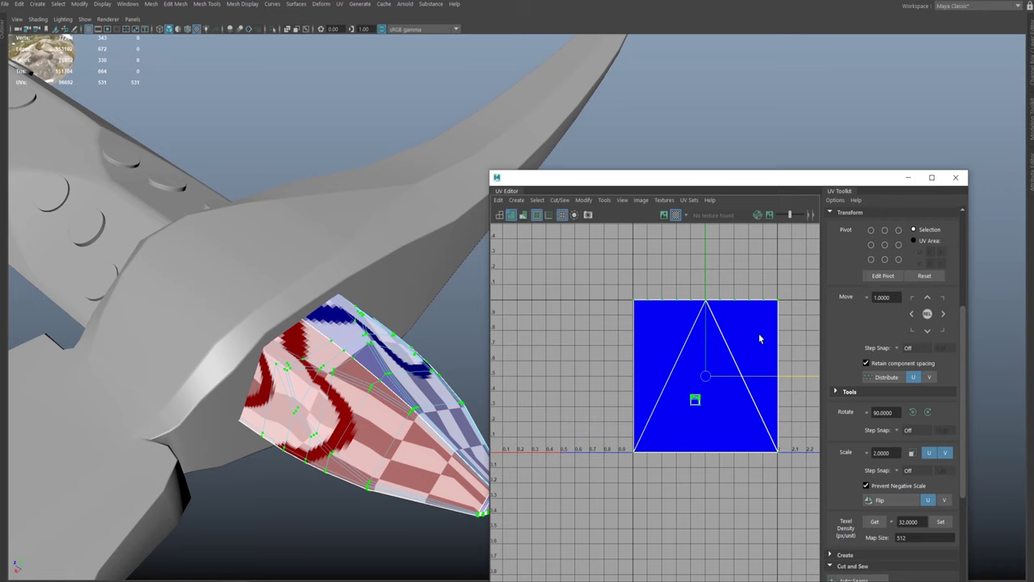
alt+drag(474, 284, 418, 246)
drag(587, 184, 660, 176)
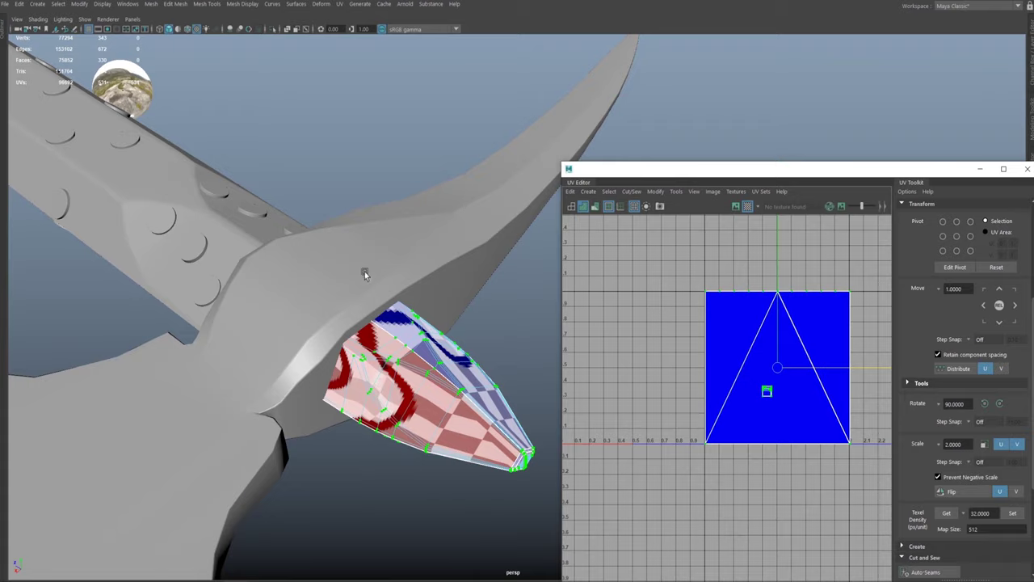
alt+drag(363, 272, 405, 228)
alt+right_drag(406, 228, 186, 148)
alt+drag(372, 223, 501, 288)
alt+right_drag(501, 289, 451, 274)
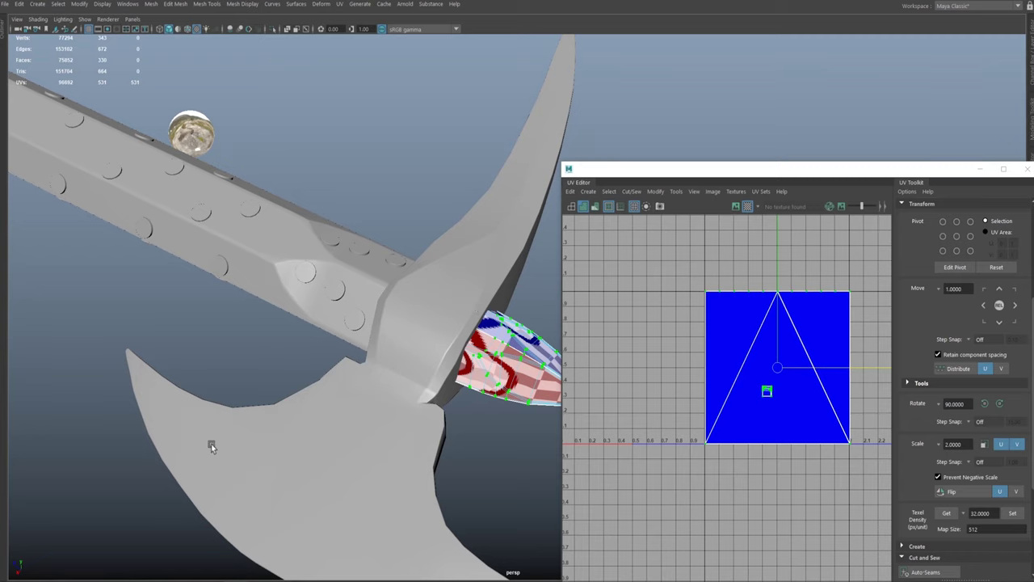
alt+middle_drag(429, 335, 391, 276)
alt+right_drag(390, 275, 531, 105)
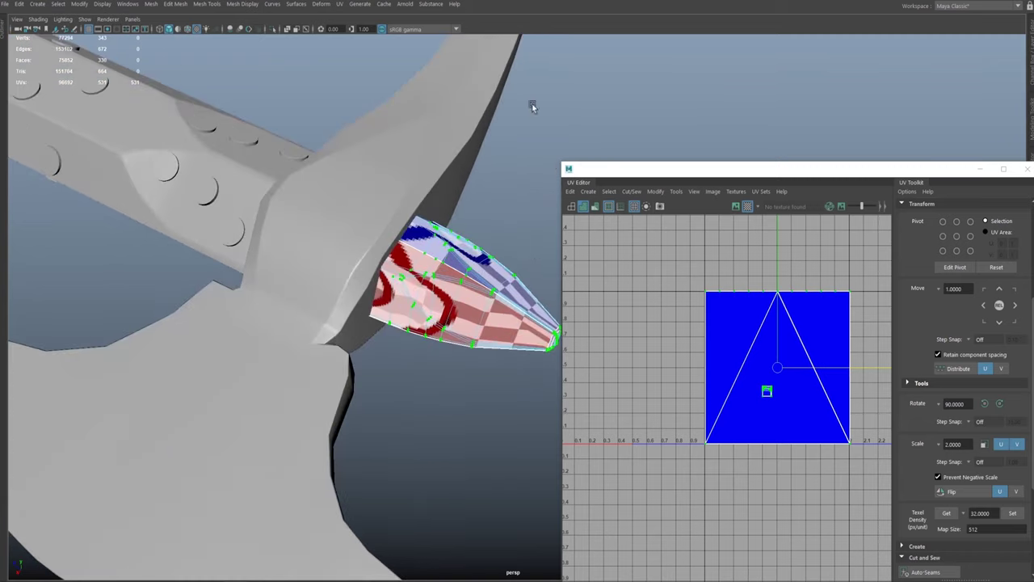
Step: Return the blade to object mode and select the blade, handle, rivets and pointed end piece to show their UVs together
alt+middle_drag(729, 358, 763, 367)
click(344, 219)
click(507, 171)
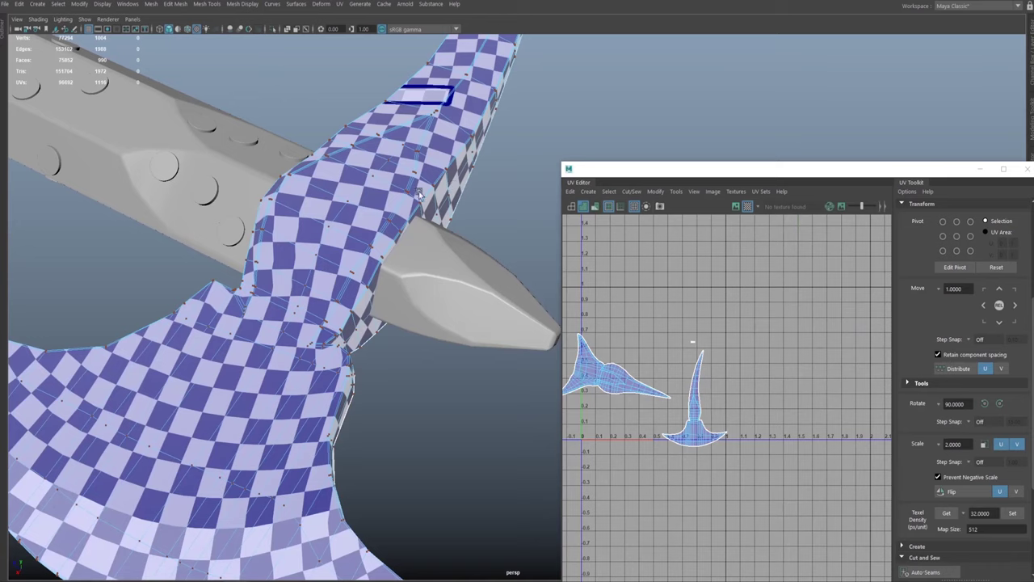
right_drag(412, 192, 462, 175)
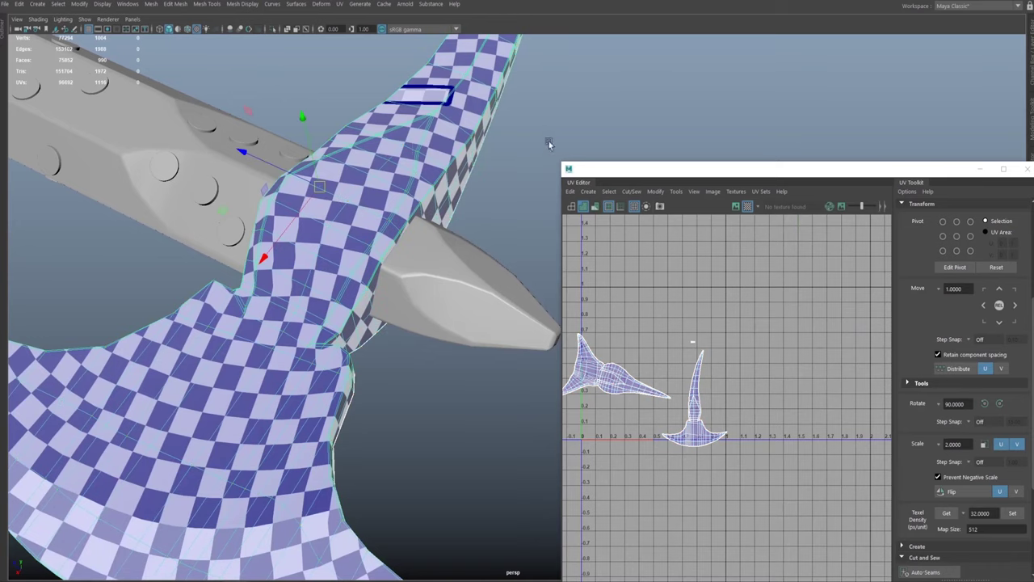
drag(561, 140, 319, 353)
click(510, 200)
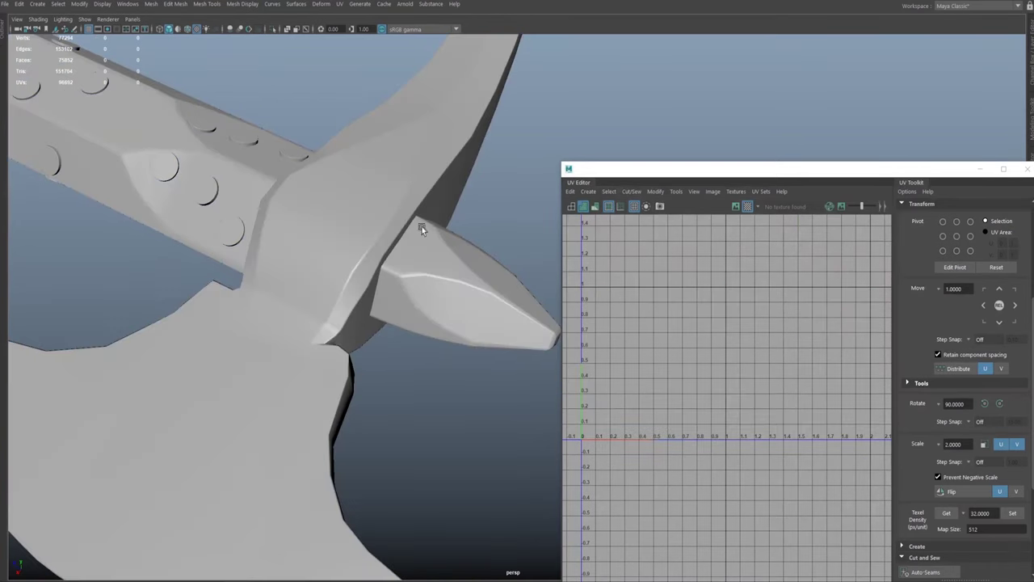
click(389, 186)
alt+middle_drag(650, 350, 682, 338)
drag(475, 83, 217, 469)
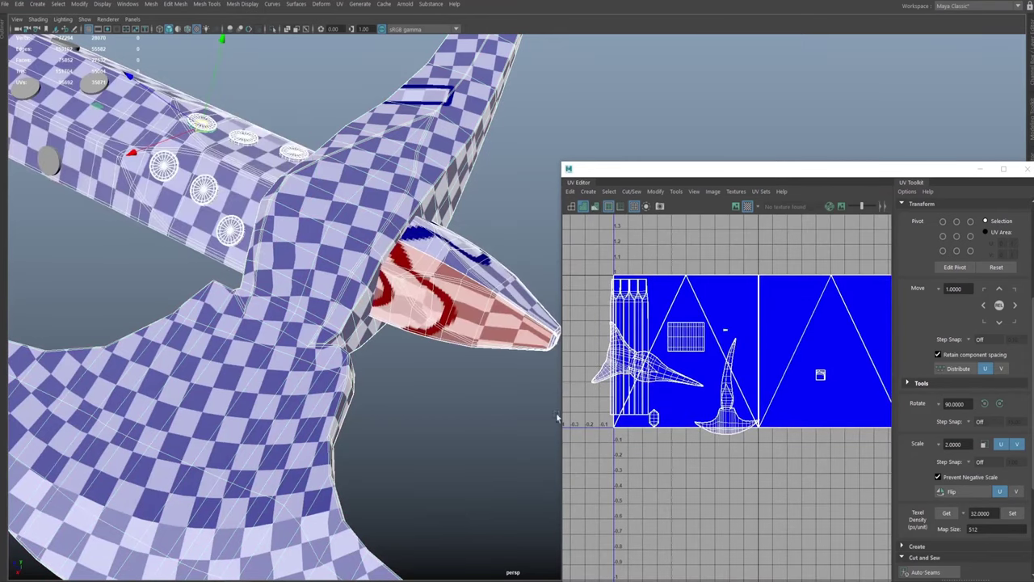
Step: Undo the last selection change to show only the axe blade's UVs, and reposition the UV Editor over the model
key(ctrl+z)
alt+middle_drag(620, 296, 662, 301)
alt+right_drag(678, 313, 869, 382)
alt+middle_drag(687, 264, 645, 263)
alt+right_drag(689, 287, 616, 417)
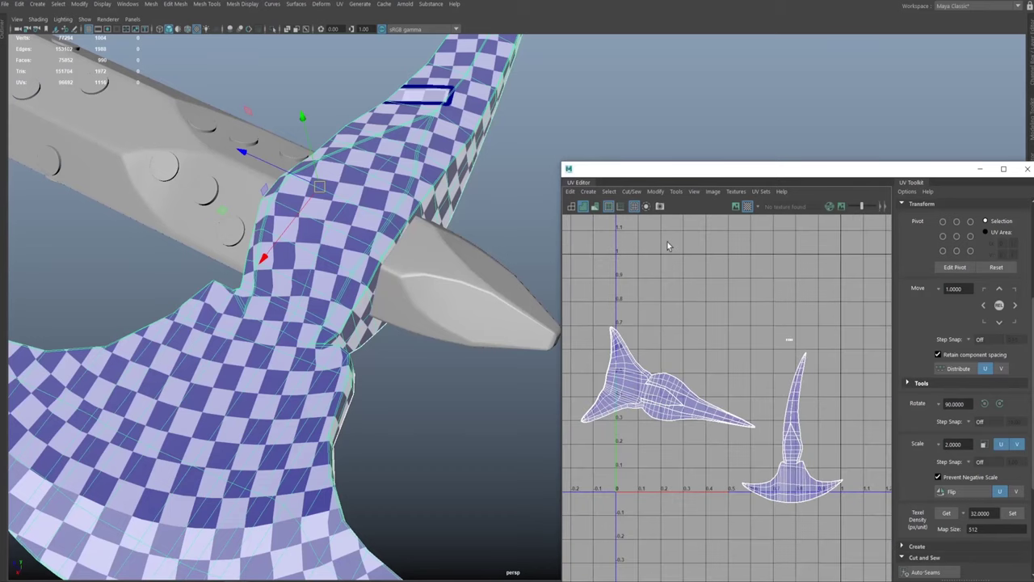
alt+middle_drag(741, 366, 728, 363)
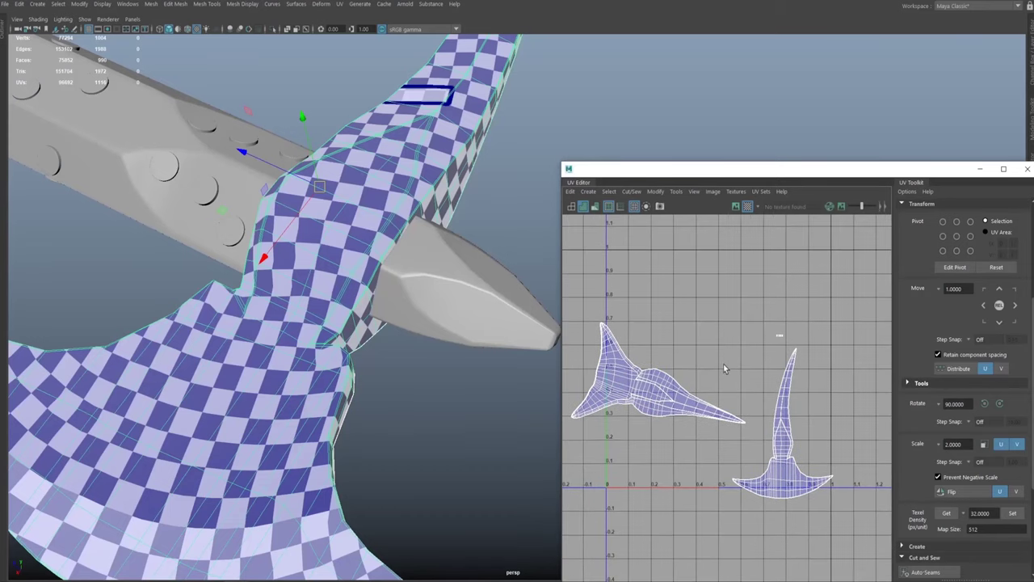
drag(626, 171, 571, 138)
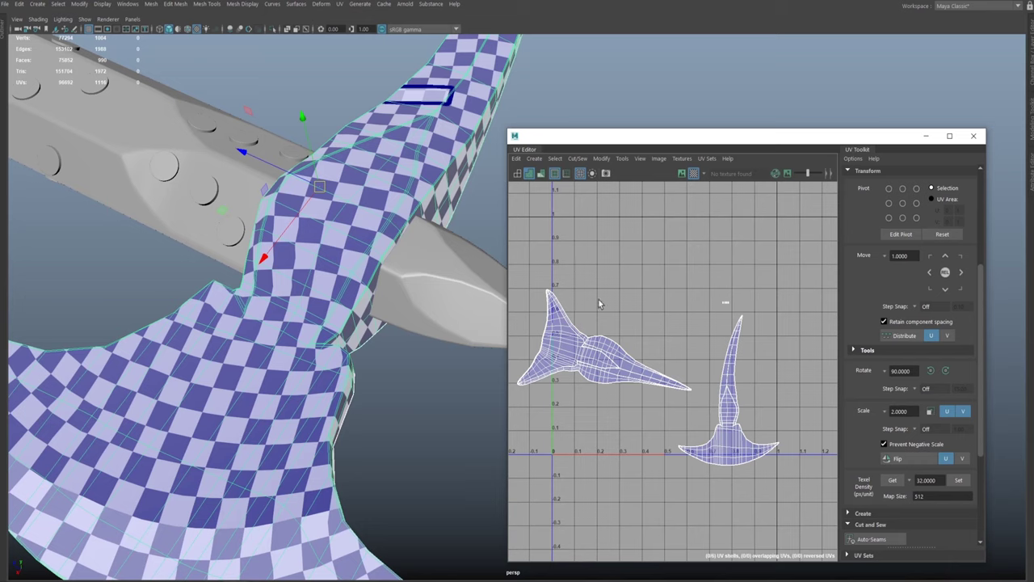
alt+middle_drag(593, 234, 581, 231)
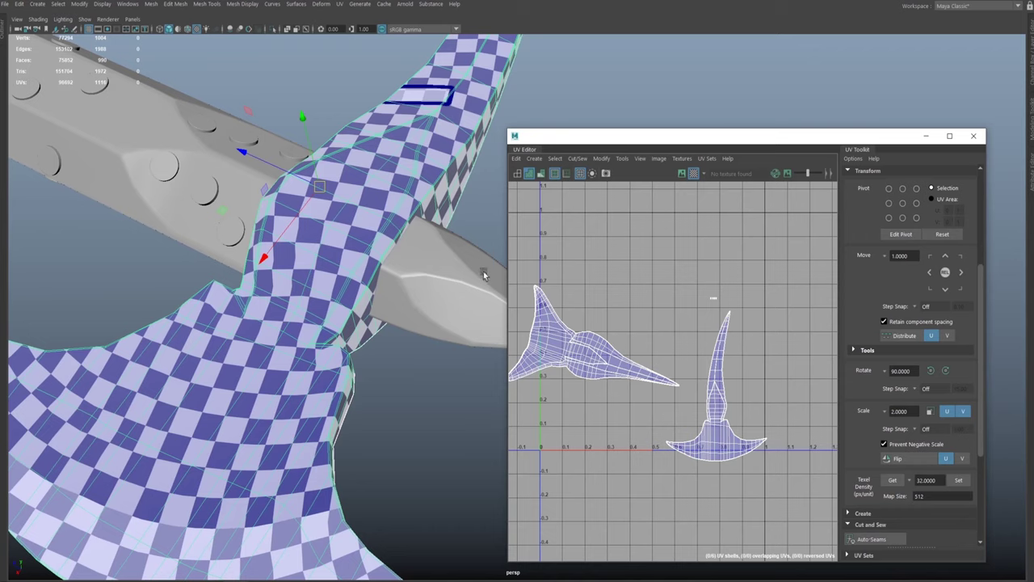
Step: Select both large axe-blade UV shells in UV shell mode and pack them with Layout
right_drag(731, 416, 729, 428)
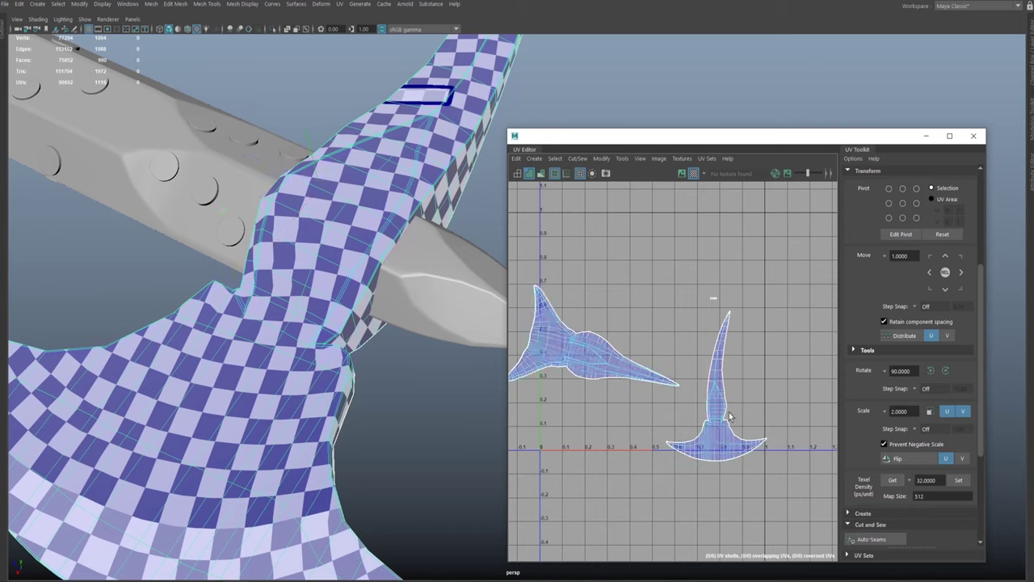
click(712, 422)
right_drag(697, 384, 742, 322)
drag(391, 518, 391, 517)
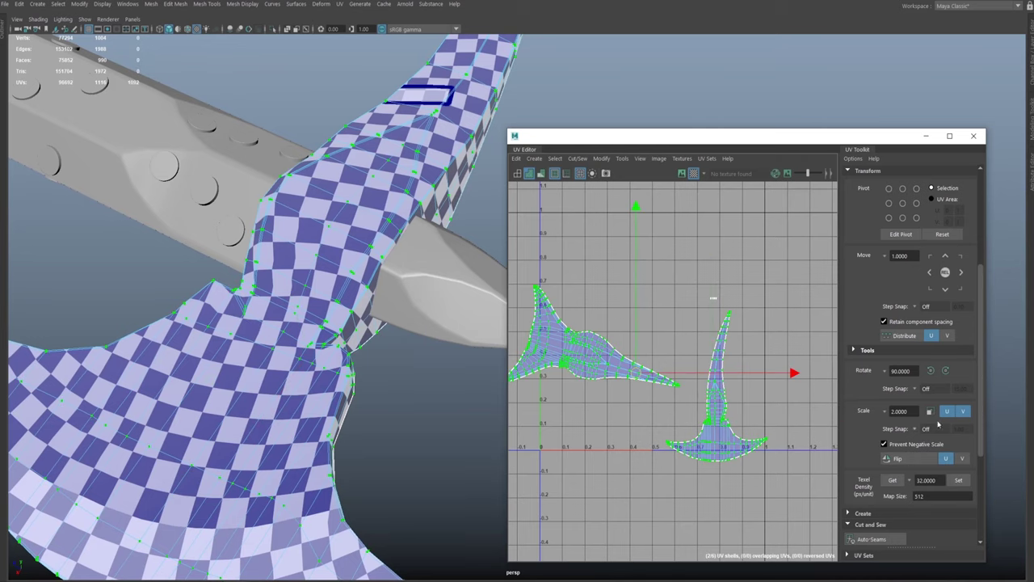
drag(981, 408, 983, 442)
scroll(982, 442, down, 3)
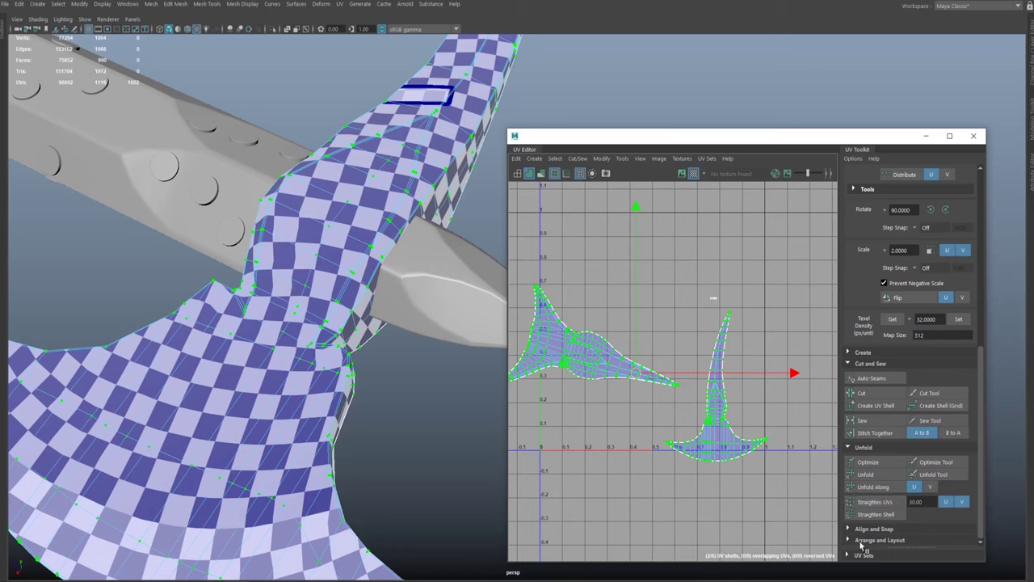
click(880, 540)
scroll(880, 501, down, 5)
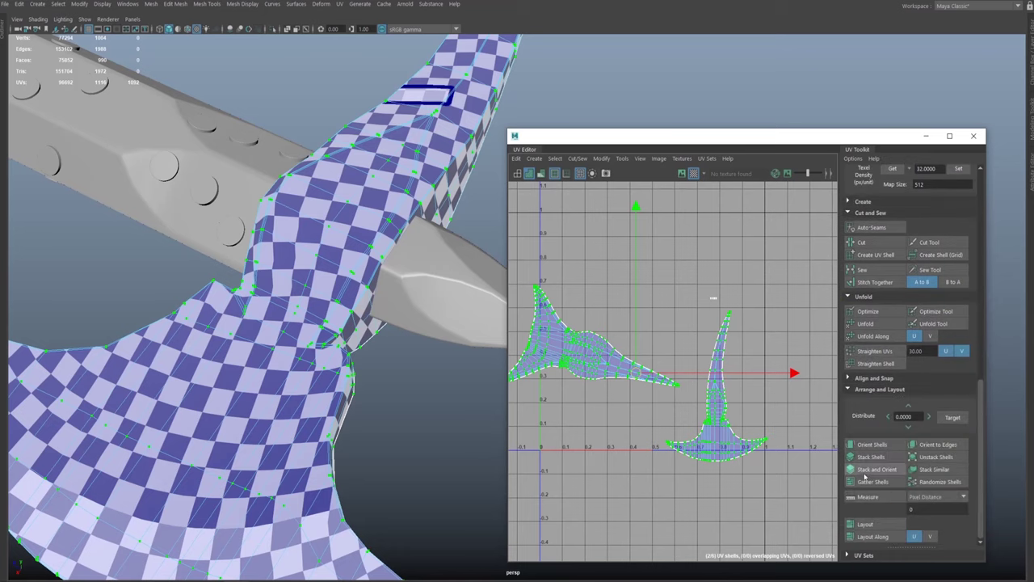
click(851, 528)
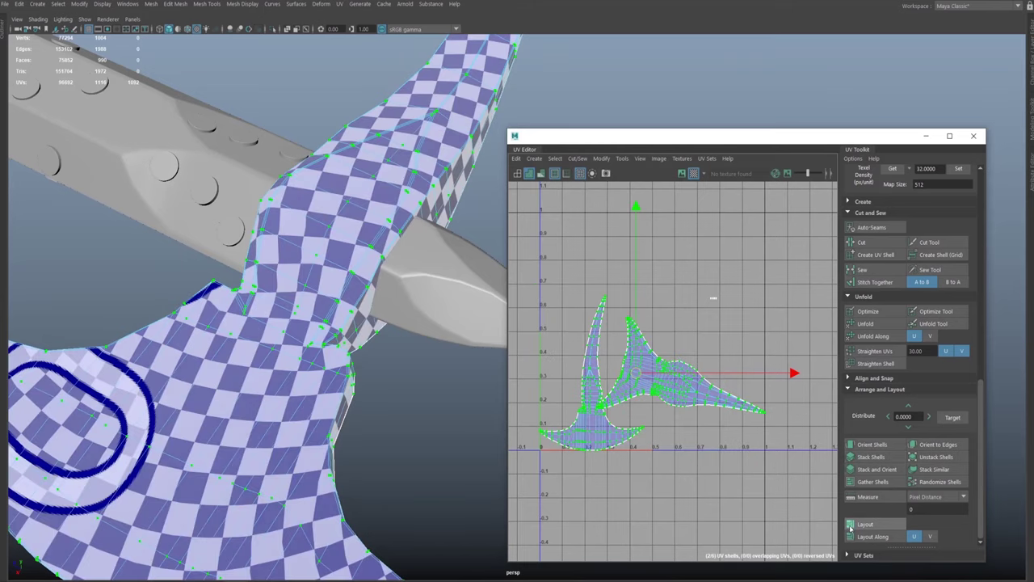
Step: Orient the axe-blade UV shells with Orient Shells and repack both with Layout
click(863, 443)
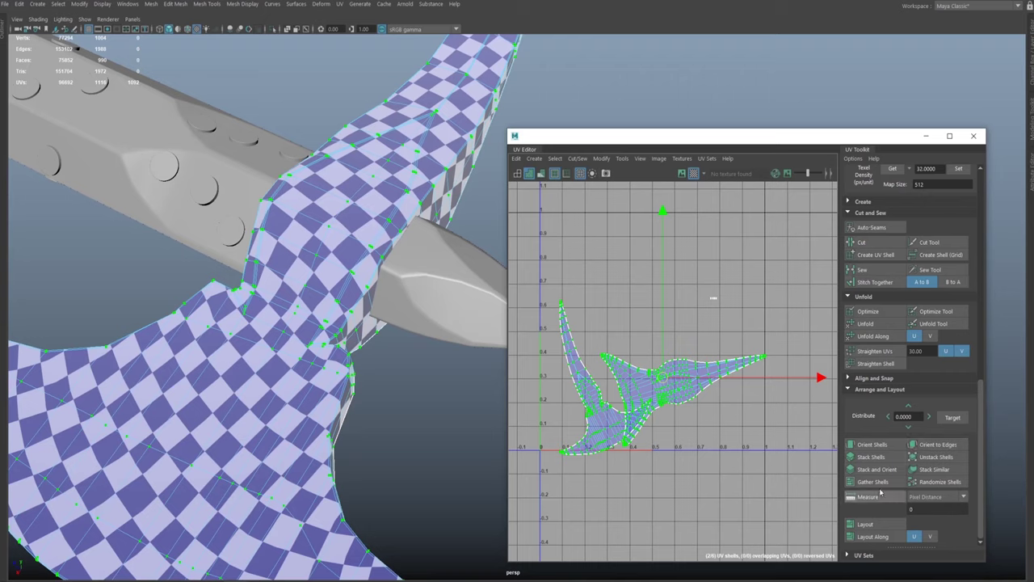
click(867, 479)
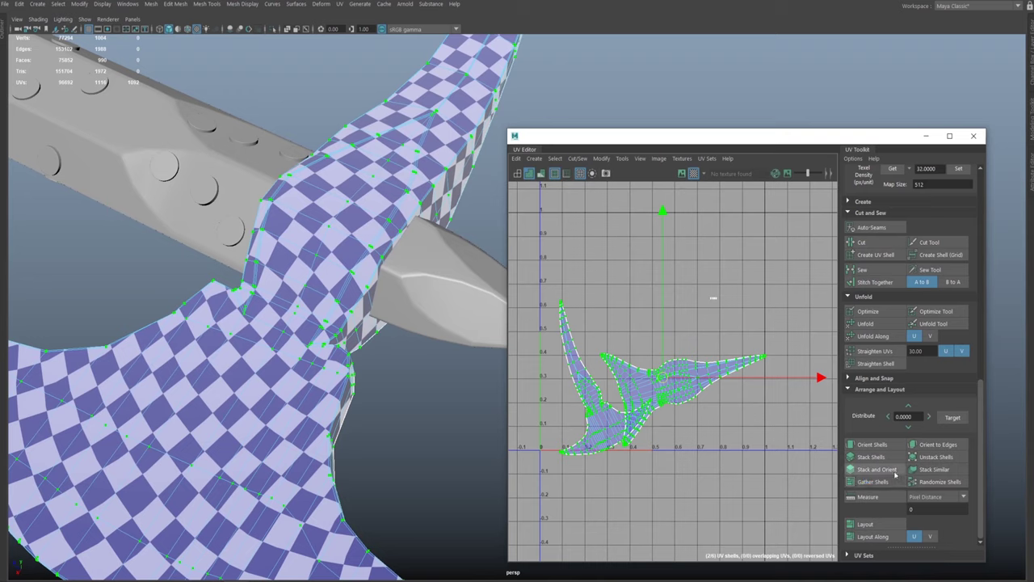
click(865, 445)
click(865, 445)
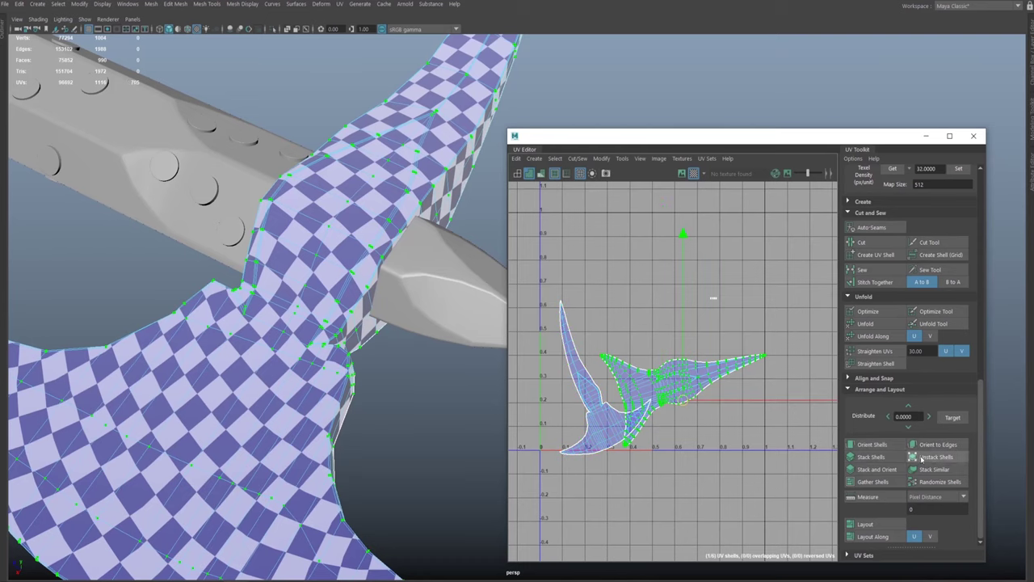
click(919, 457)
drag(747, 256, 526, 510)
click(860, 525)
click(862, 524)
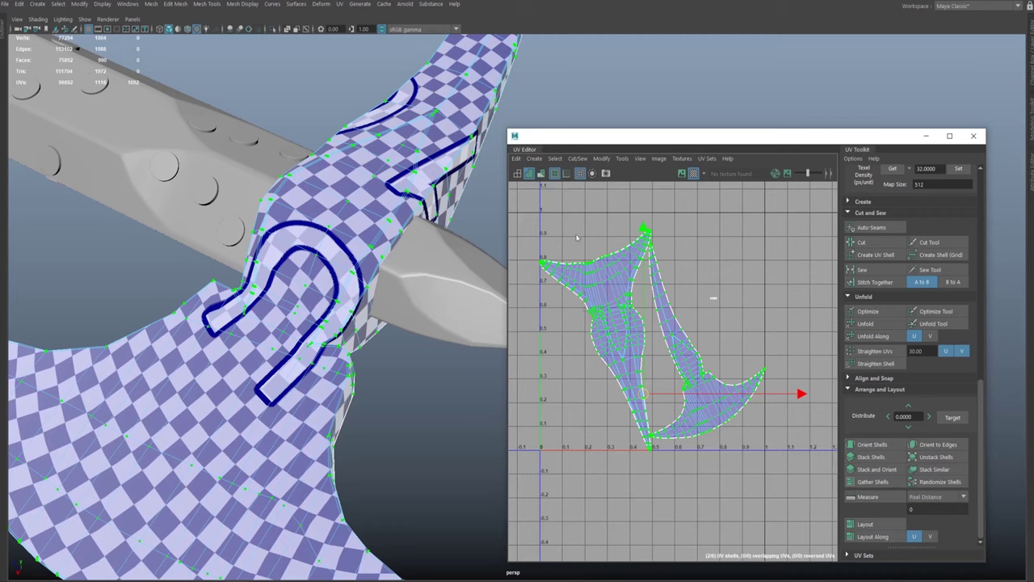
Step: Examine how the two packed shells fill the 0 to 1 UV square and how the checker pattern maps onto the axe head
click(534, 215)
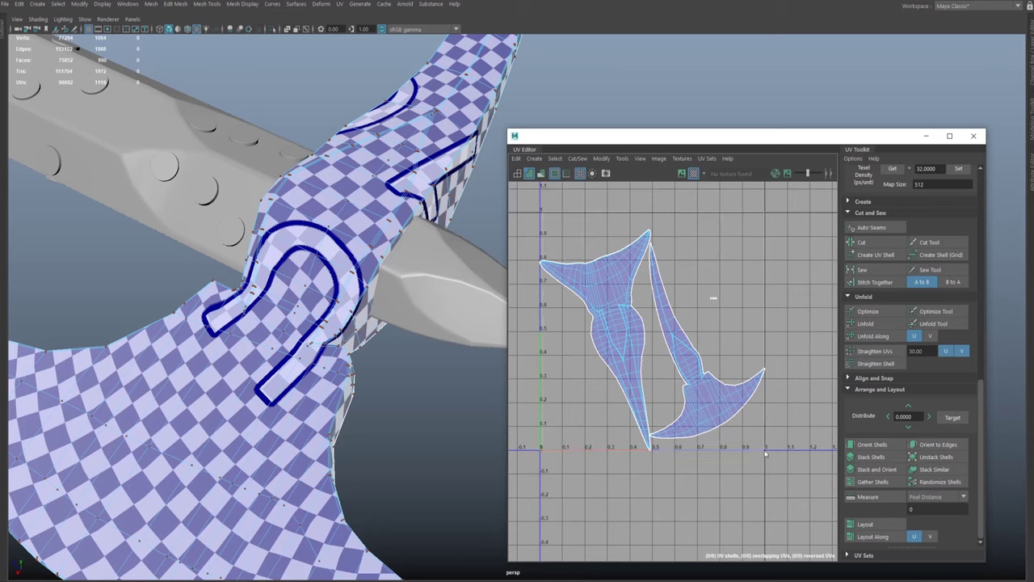
drag(762, 456, 538, 206)
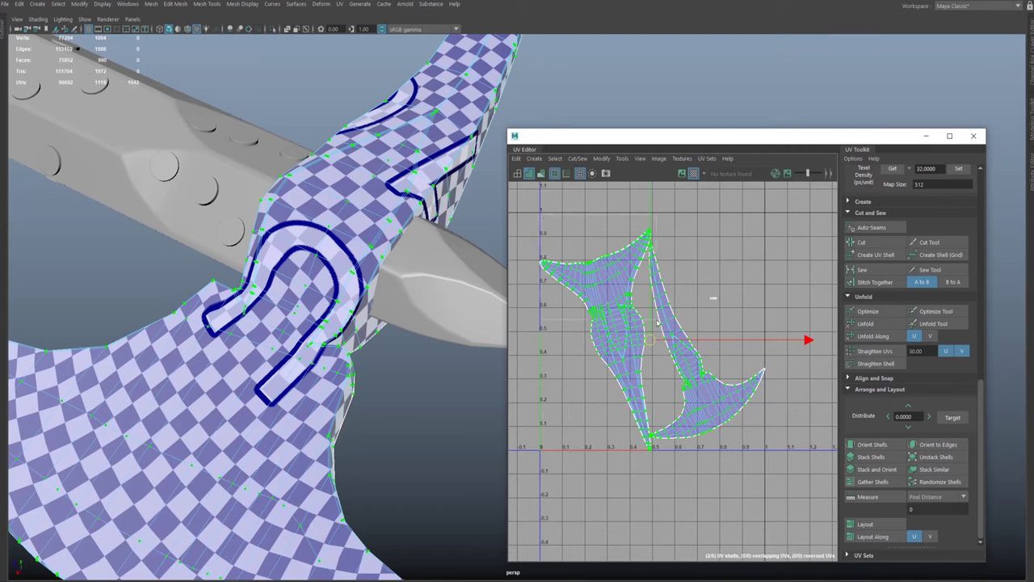
drag(676, 325, 680, 328)
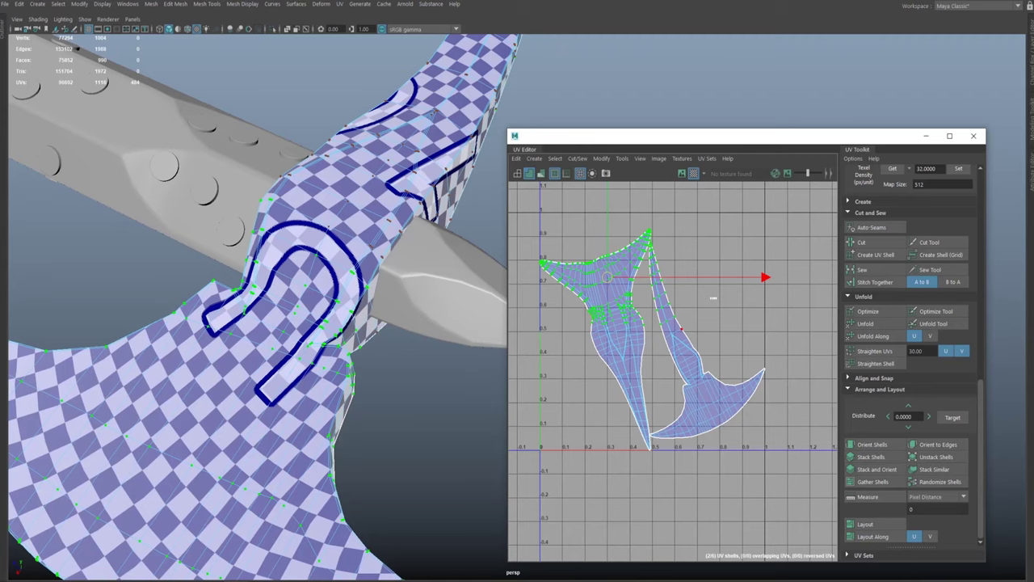
alt+drag(417, 279, 371, 195)
drag(590, 138, 712, 133)
alt+middle_drag(509, 196, 452, 157)
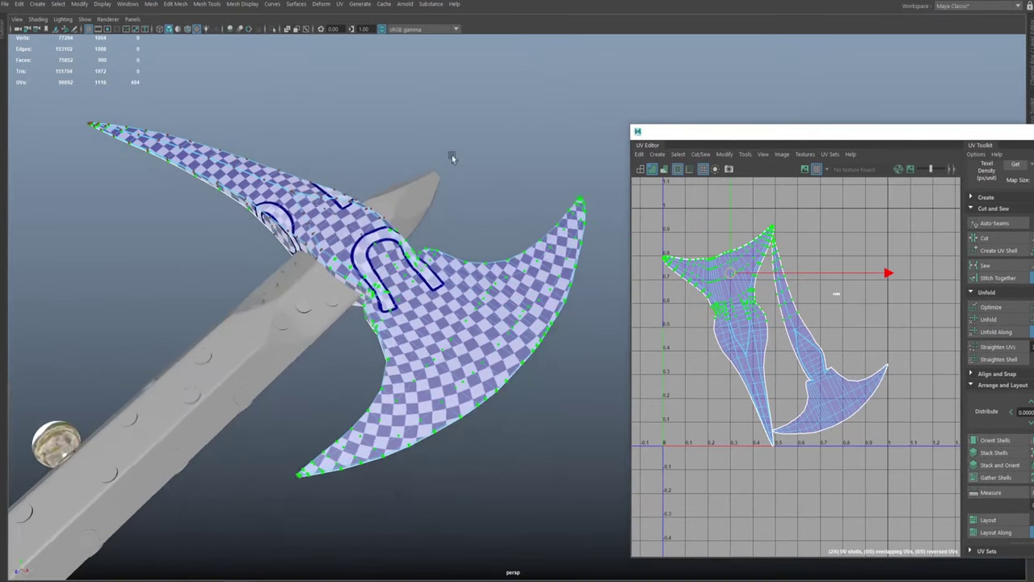
alt+drag(452, 157, 573, 156)
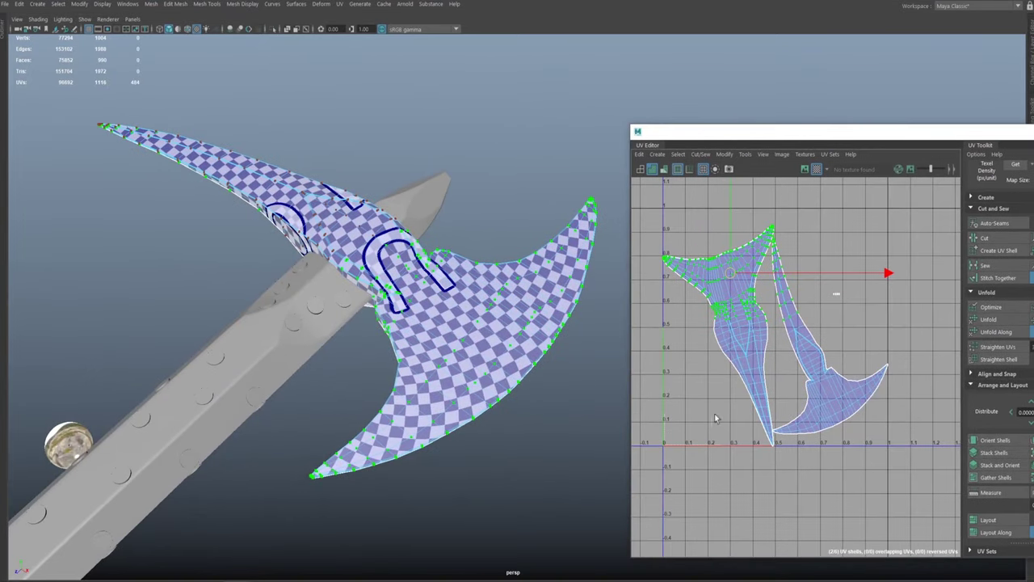
Step: Examine the narrow end of the larger blade shell and the unused space beside it in the UV square
click(773, 339)
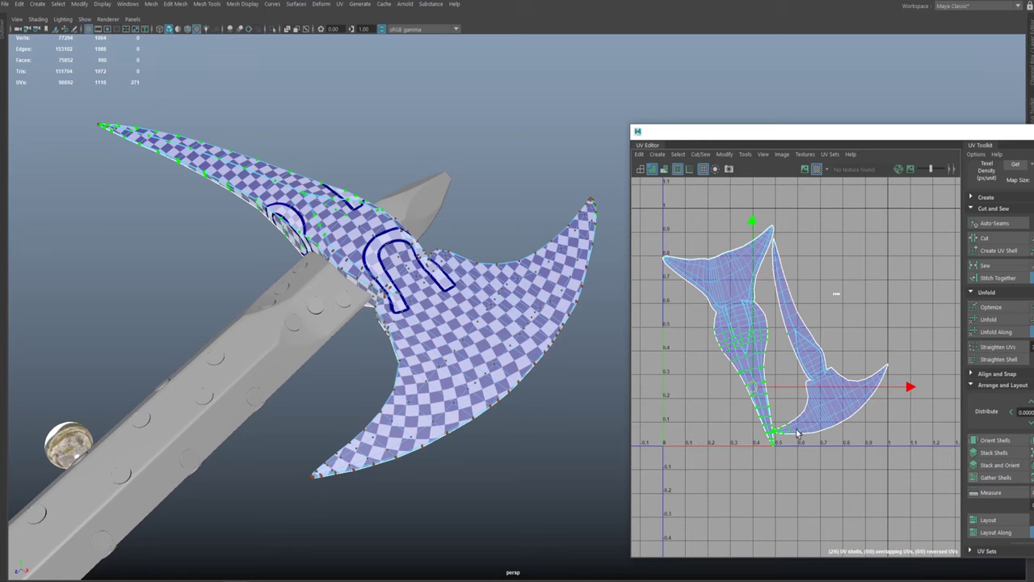
scroll(724, 374, up, 5)
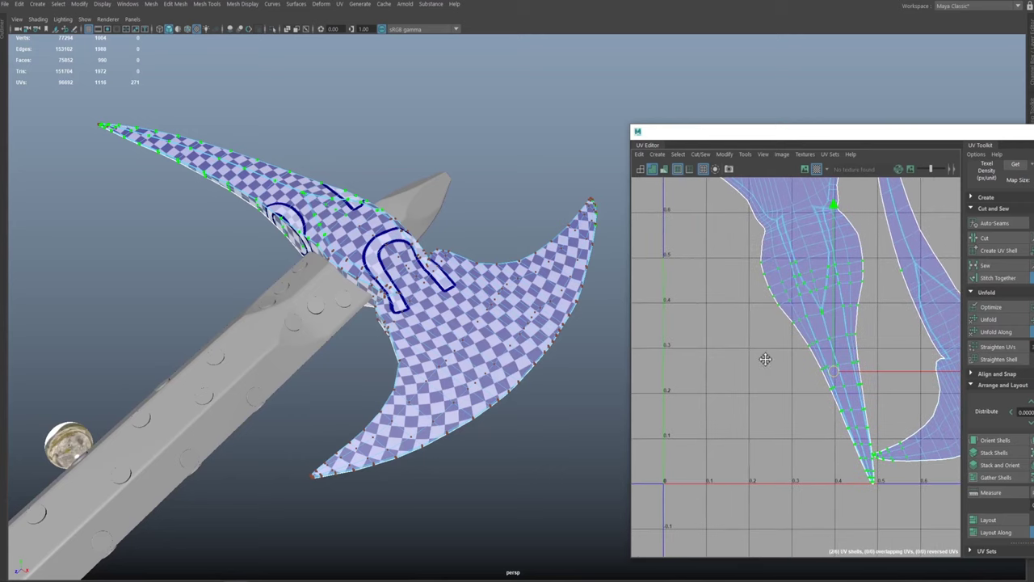
alt+middle_drag(819, 269, 798, 271)
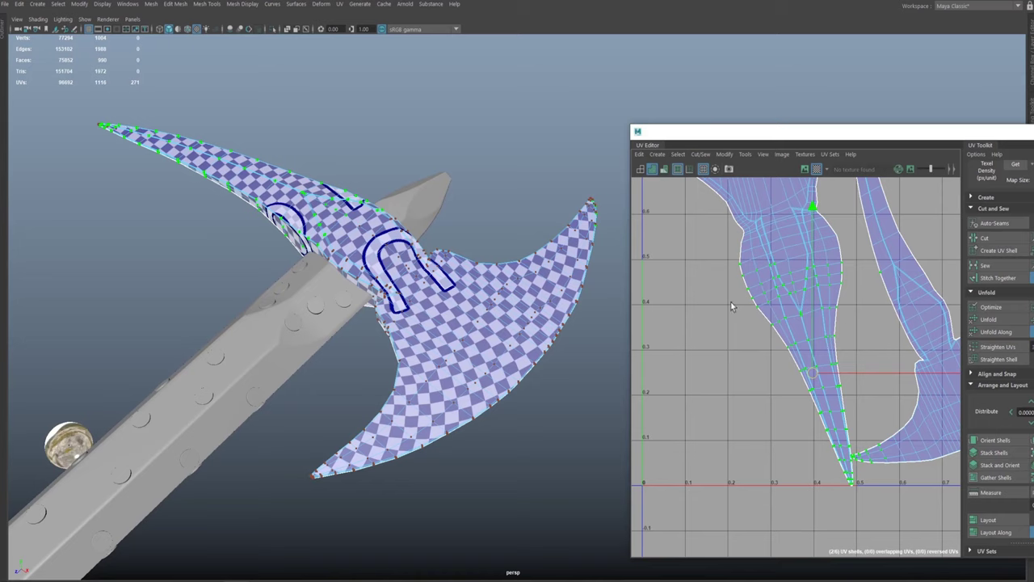
drag(699, 446, 698, 447)
drag(669, 279, 714, 476)
drag(689, 304, 794, 469)
key(a)
Step: Try scaling the larger axe-blade shell far beyond the UV square and shrinking it back at a shifted position
click(714, 330)
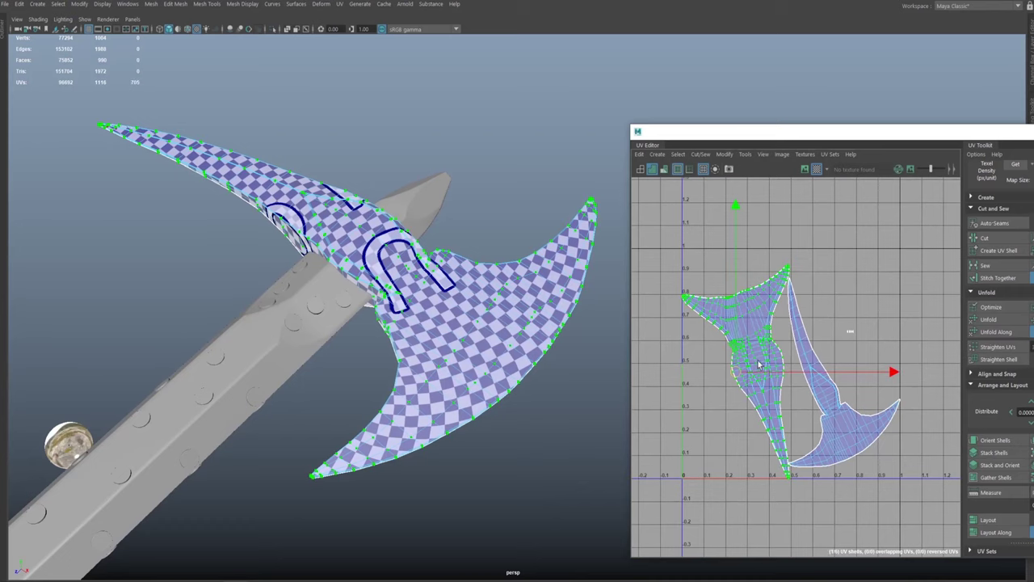
key(r)
drag(736, 372, 998, 346)
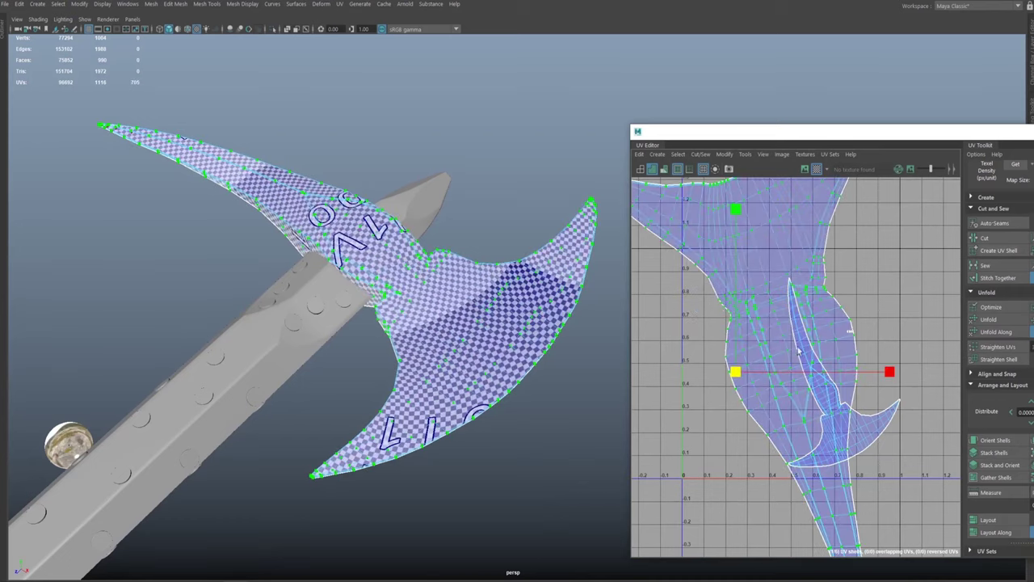
drag(734, 373, 1026, 275)
key(w)
drag(737, 371, 635, 395)
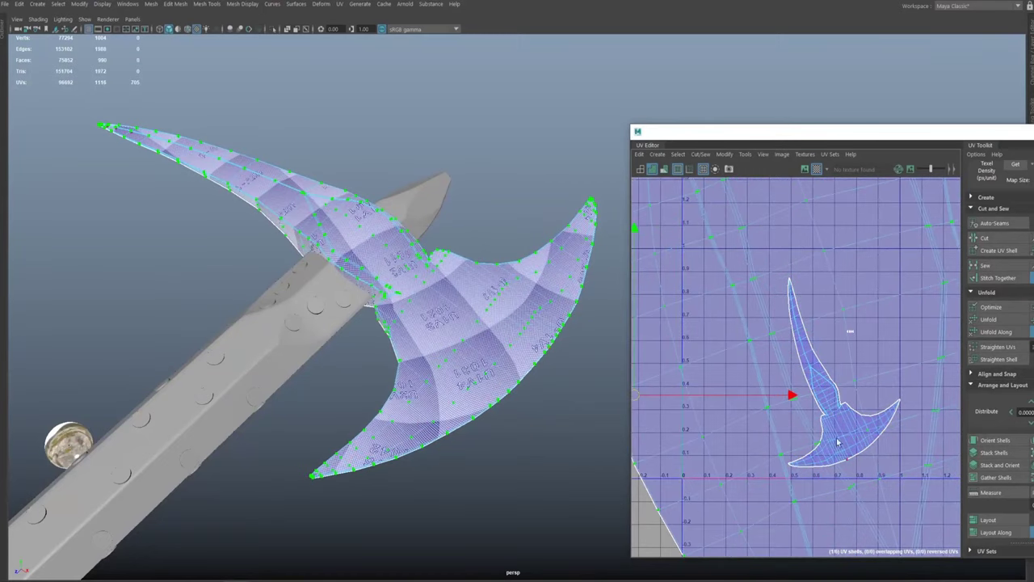
scroll(769, 374, down, 6)
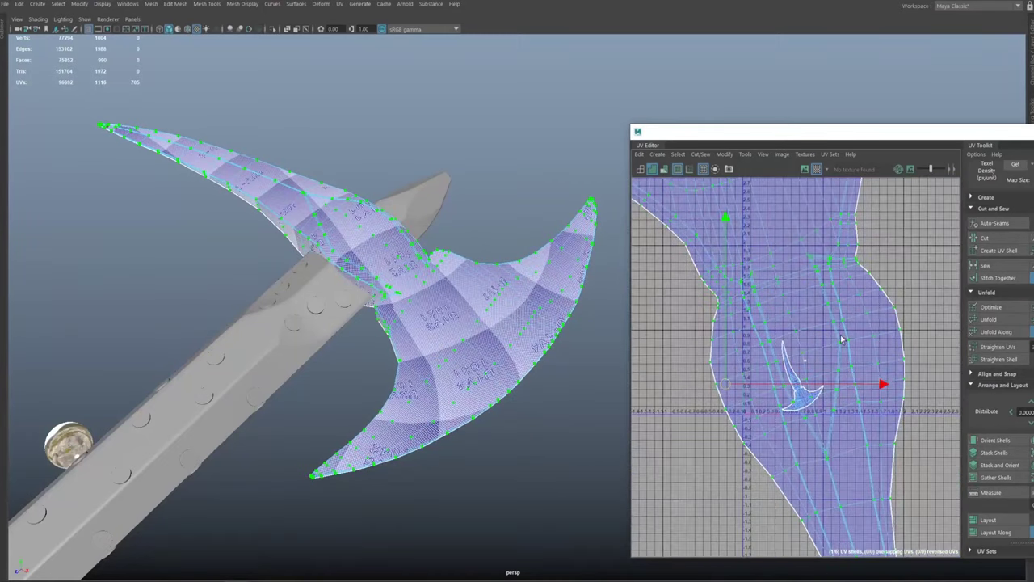
key(r)
drag(724, 386, 592, 472)
alt+middle_drag(708, 336, 715, 297)
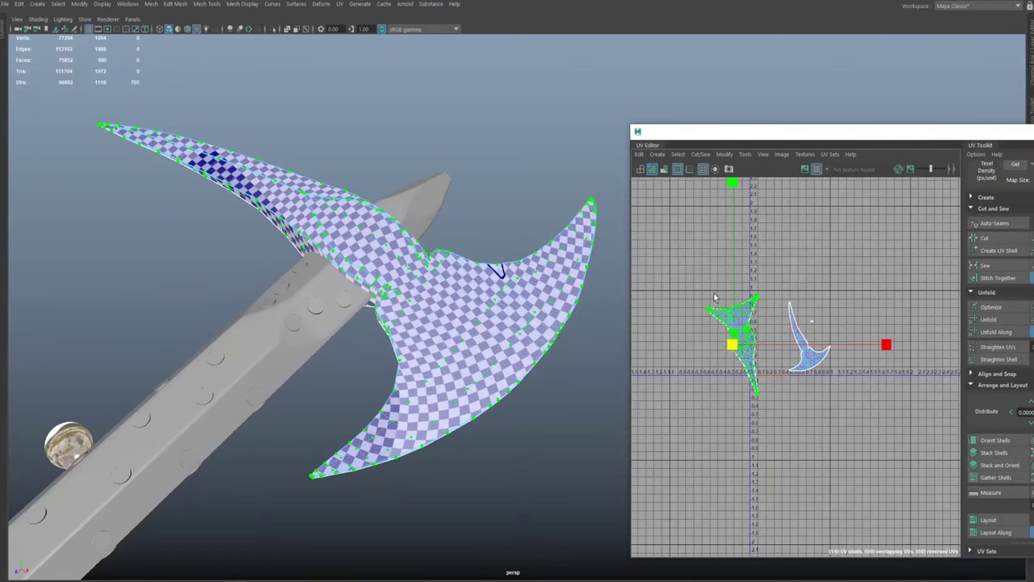
Step: Add the second blade shell to the selection and run Layout to fit both back into the 0 to 1 UV square
shift+click(810, 308)
drag(761, 124, 640, 117)
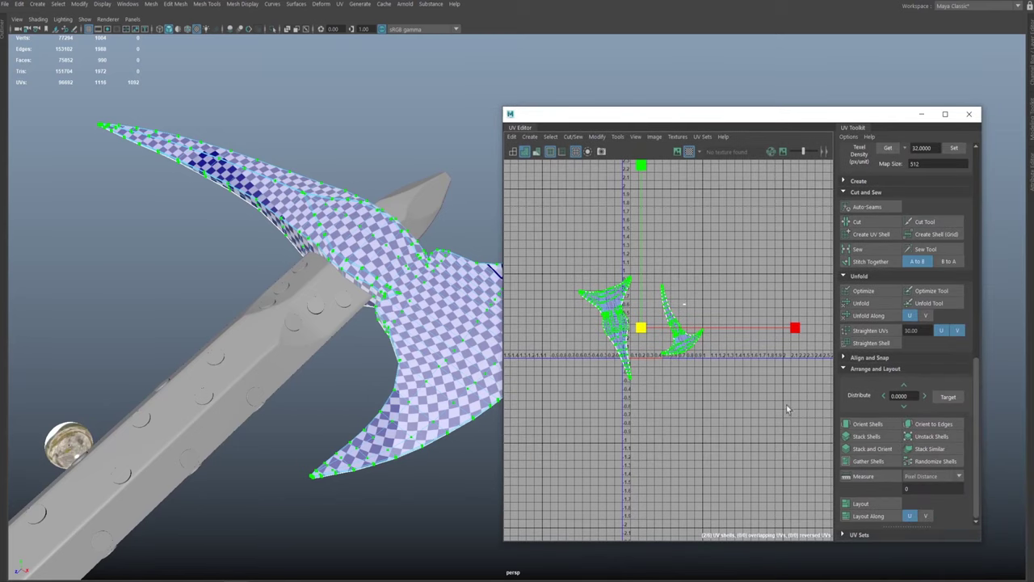
click(860, 505)
alt+middle_drag(606, 314, 597, 311)
alt+right_drag(614, 331, 882, 485)
alt+middle_drag(729, 278, 742, 310)
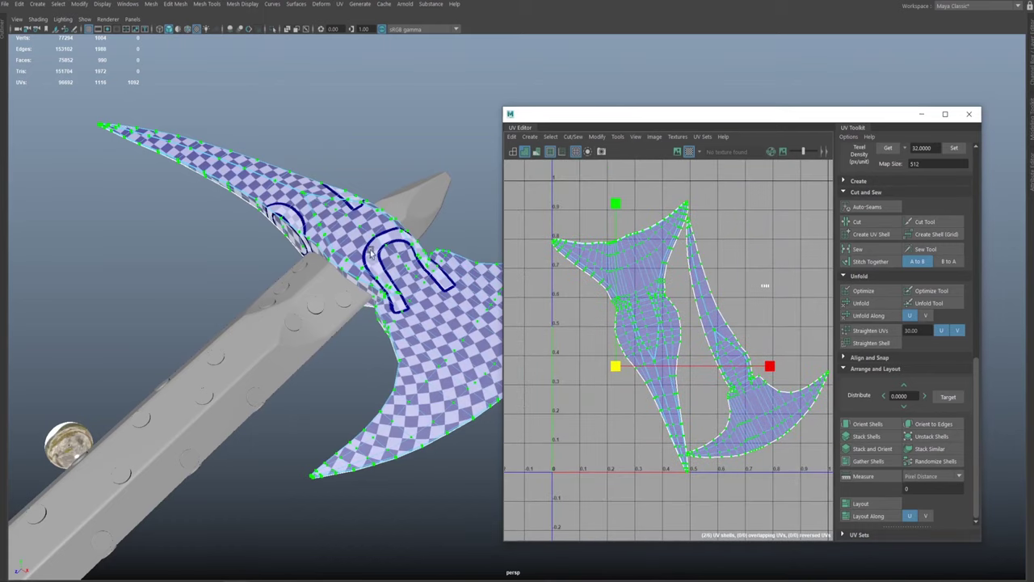
Step: Examine the checker density on the axe head and the space left around the repacked shells in the UV Editor
alt+middle_drag(370, 252, 314, 181)
alt+middle_drag(675, 347, 668, 387)
alt+middle_drag(599, 416, 619, 373)
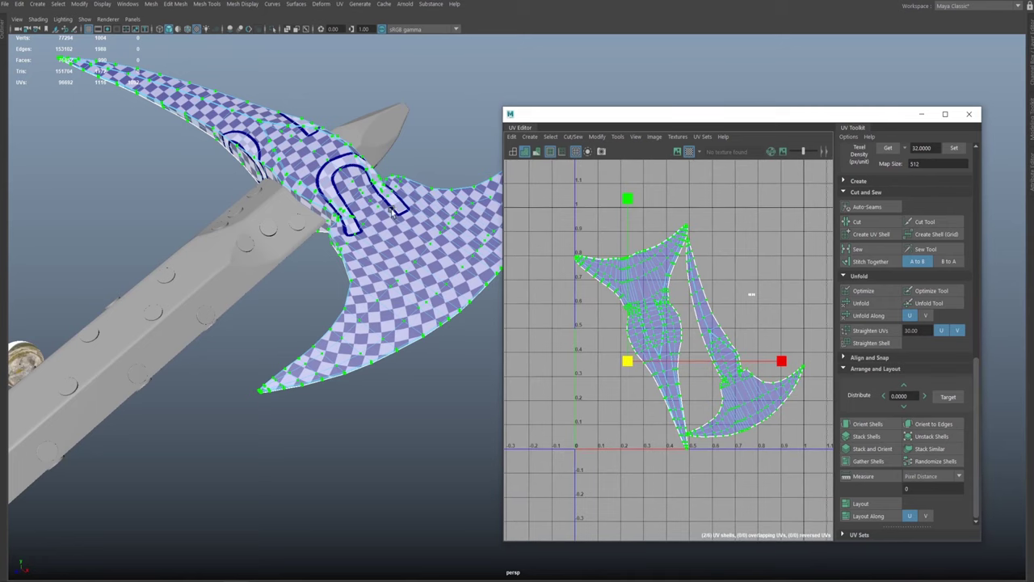
alt+drag(415, 232, 415, 250)
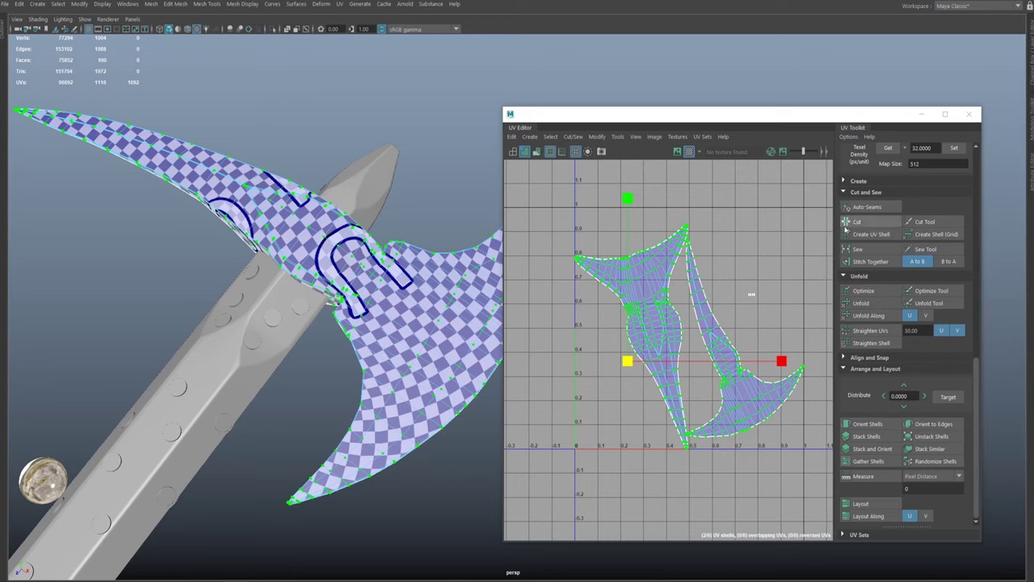
mouse_move(715, 260)
alt+middle_down()
mouse_move(698, 263)
mouse_move(709, 280)
alt+middle_up()
alt+right_drag(710, 279, 720, 231)
alt+middle_drag(721, 230, 723, 220)
alt+right_drag(723, 220, 711, 242)
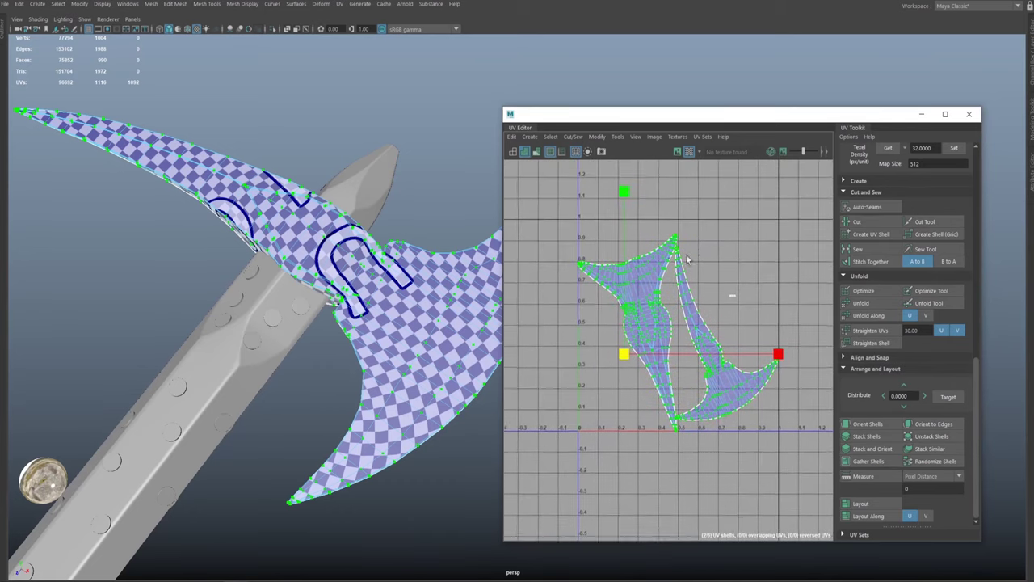
alt+middle_drag(688, 249, 661, 244)
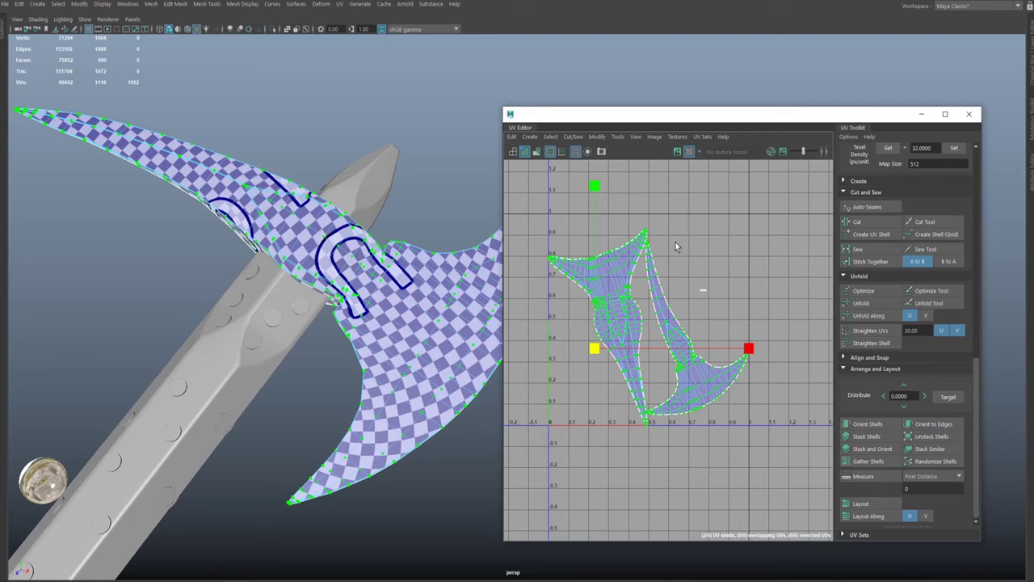
alt+right_drag(672, 254, 636, 255)
alt+middle_drag(638, 257, 625, 270)
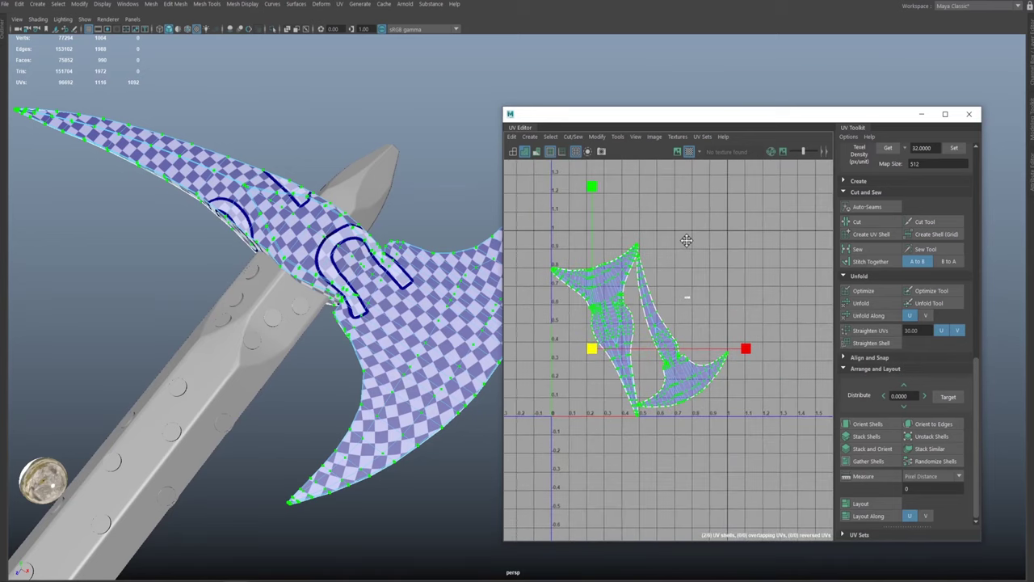
scroll(601, 276, down, 2)
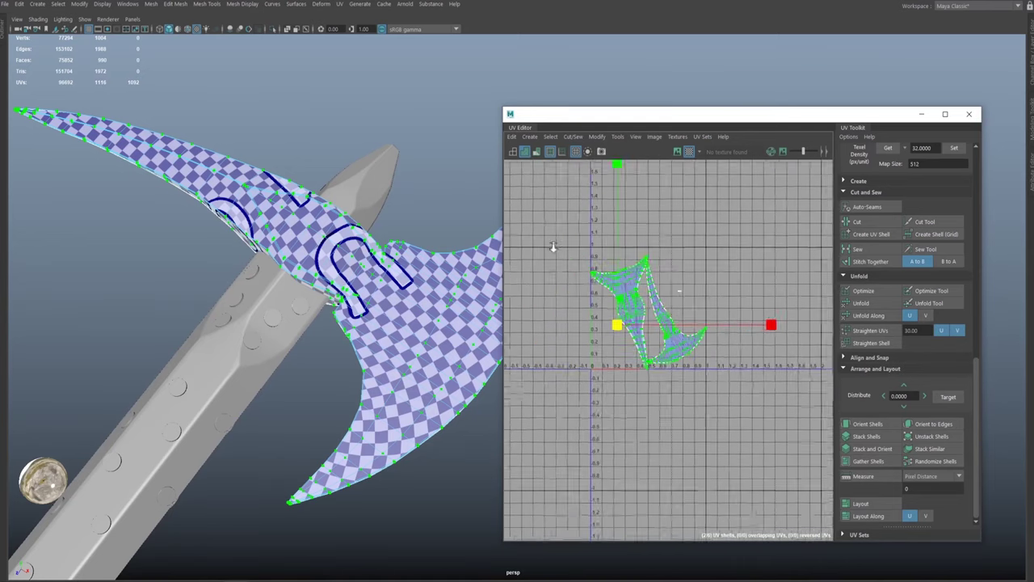
scroll(712, 307, down, 1)
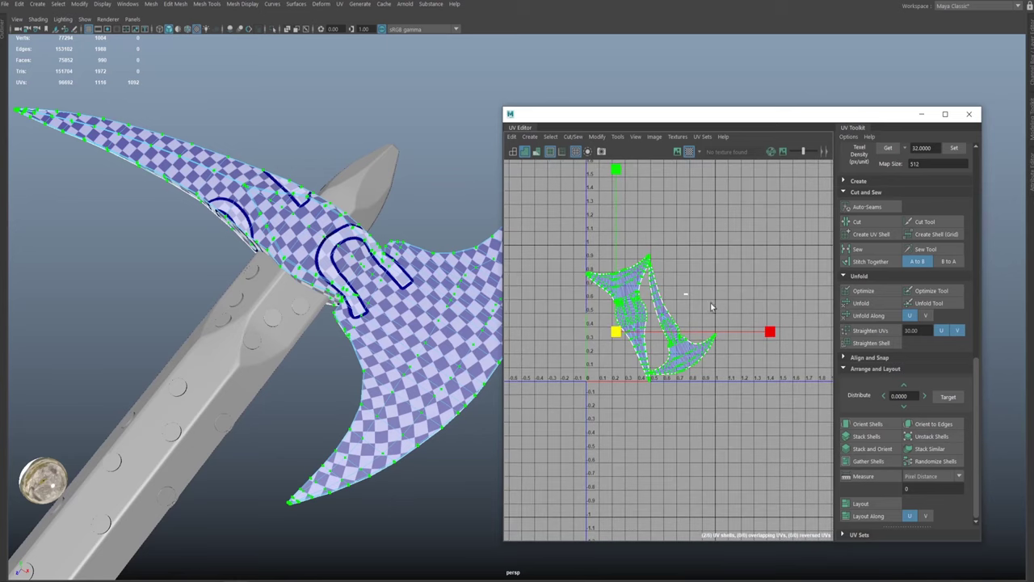
Step: Return from UV editing to object mode and reselect the axe head
alt+middle_drag(659, 226, 618, 246)
right_drag(345, 245, 400, 215)
click(444, 177)
click(403, 300)
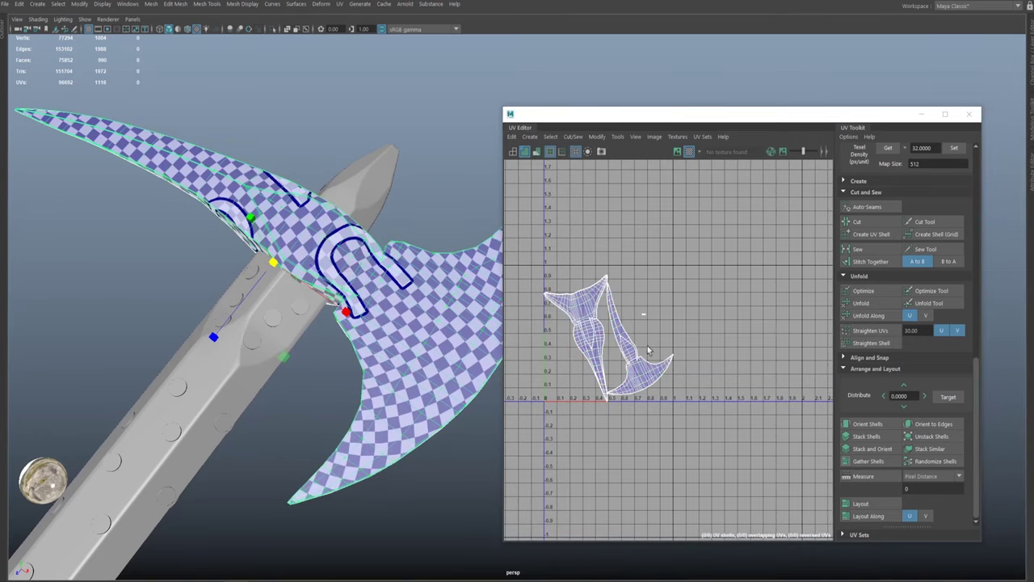
Step: Toggle the UV Editor's image and checker map displays, leaving the checker map shown behind the axe-blade shells
click(689, 152)
click(689, 154)
click(677, 153)
alt+middle_drag(655, 250, 694, 235)
click(677, 154)
click(677, 153)
click(677, 153)
click(677, 153)
alt+middle_drag(682, 269, 654, 294)
click(690, 151)
click(689, 152)
Step: Maximize the UV Editor and look at the axe-blade shells in tile 1001 beside tile 1002
double_click(647, 119)
alt+middle_drag(367, 279, 394, 299)
scroll(578, 282, down, 3)
scroll(497, 300, up, 2)
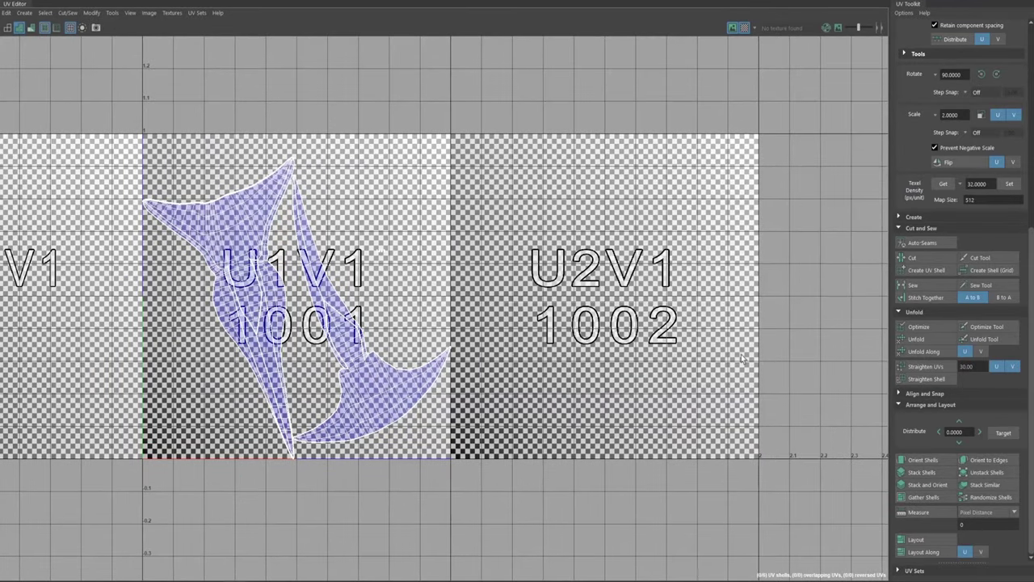
alt+middle_drag(625, 342, 690, 324)
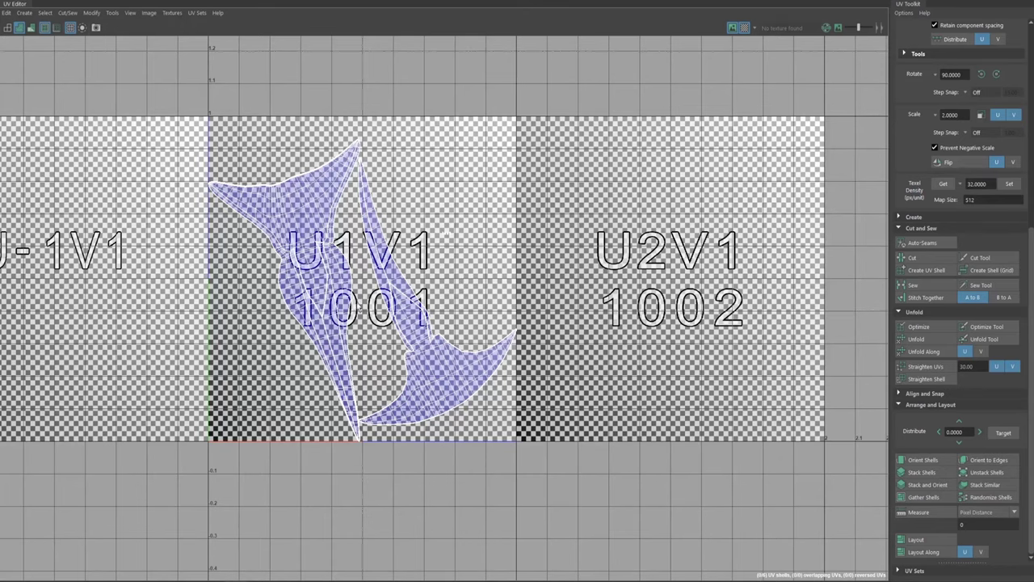
Step: Examine the full extent of the UV grid surrounding the 0 to 1 tile
right_click(429, 310)
right_drag(426, 305, 381, 287)
alt+middle_drag(765, 316, 579, 223)
scroll(579, 223, down, 8)
alt+middle_drag(711, 194, 520, 291)
scroll(618, 252, down, 4)
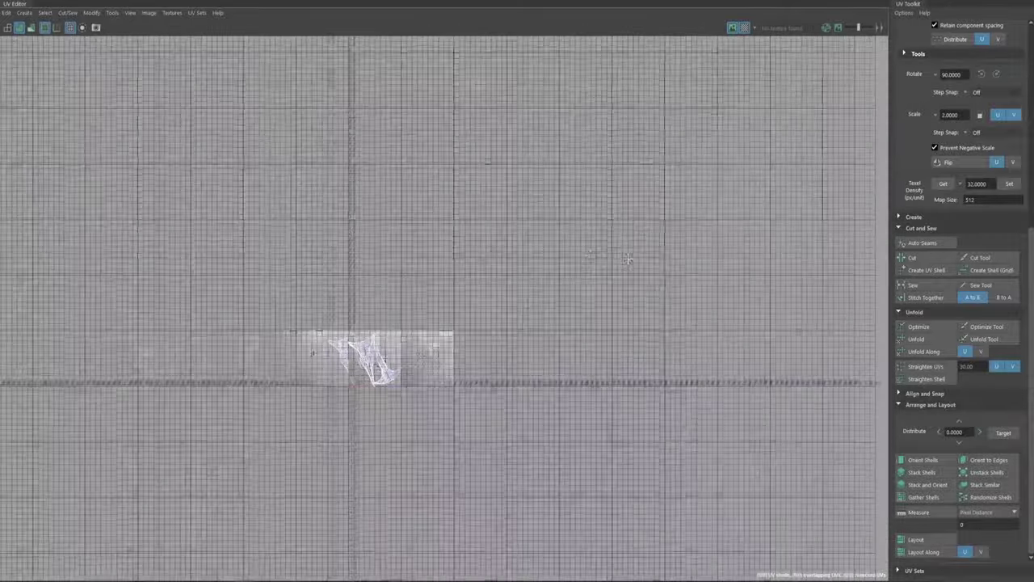
alt+middle_drag(618, 253, 389, 322)
scroll(596, 351, down, 4)
scroll(425, 319, down, 2)
alt+middle_drag(392, 231, 528, 206)
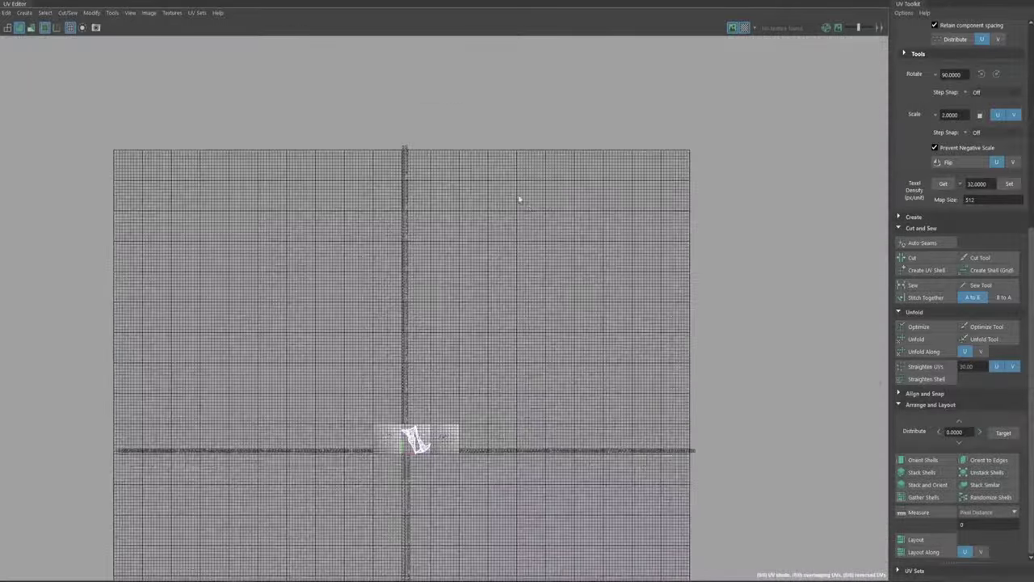
alt+middle_drag(541, 343, 557, 215)
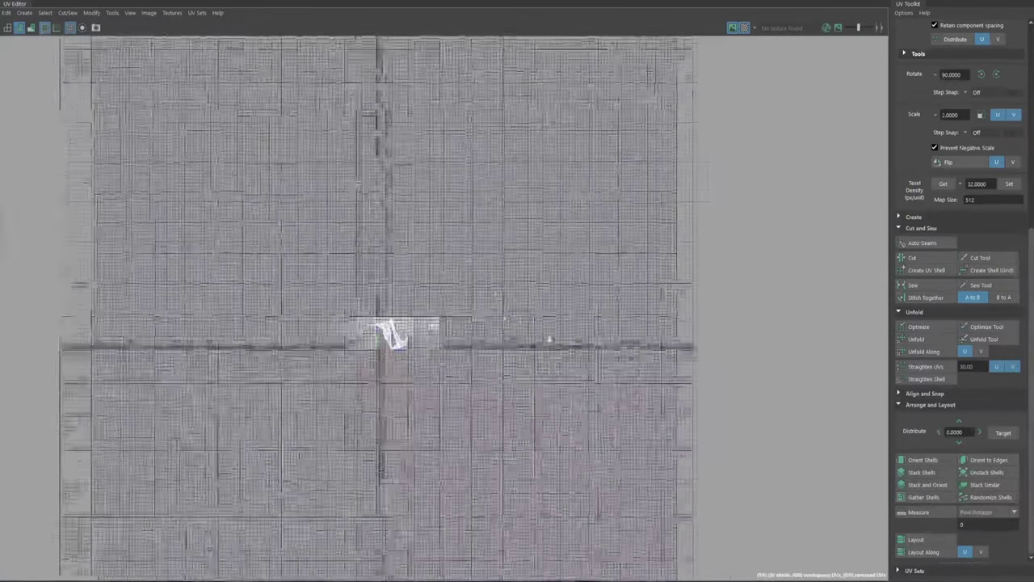
Step: Examine the grid quadrants around the origin and compare tile 1001 with its neighbouring tiles
scroll(506, 315, up, 2)
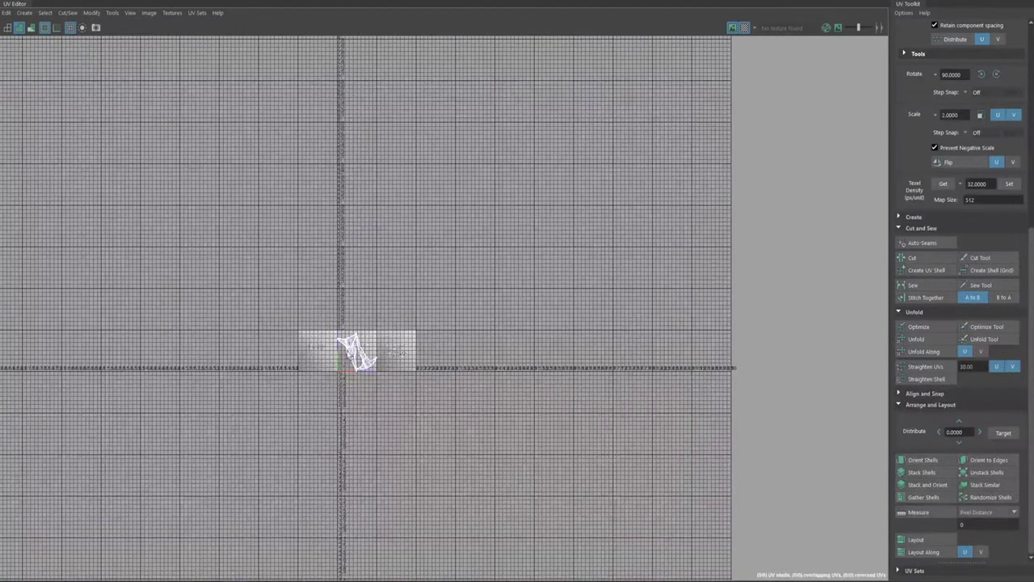
alt+middle_drag(711, 357, 477, 334)
alt+right_drag(424, 449, 681, 447)
alt+middle_drag(497, 370, 536, 295)
alt+right_drag(536, 295, 347, 177)
alt+middle_drag(334, 171, 660, 294)
alt+right_drag(660, 293, 655, 203)
alt+middle_drag(655, 204, 465, 221)
alt+middle_drag(393, 258, 457, 269)
mouse_move(458, 230)
alt+middle_down()
mouse_move(443, 302)
mouse_move(459, 340)
alt+middle_up()
alt+middle_drag(416, 237, 442, 344)
alt+right_drag(442, 344, 353, 486)
alt+middle_drag(563, 274, 558, 69)
alt+middle_drag(484, 315, 548, 255)
alt+right_drag(477, 252, 594, 297)
scroll(594, 299, up, 4)
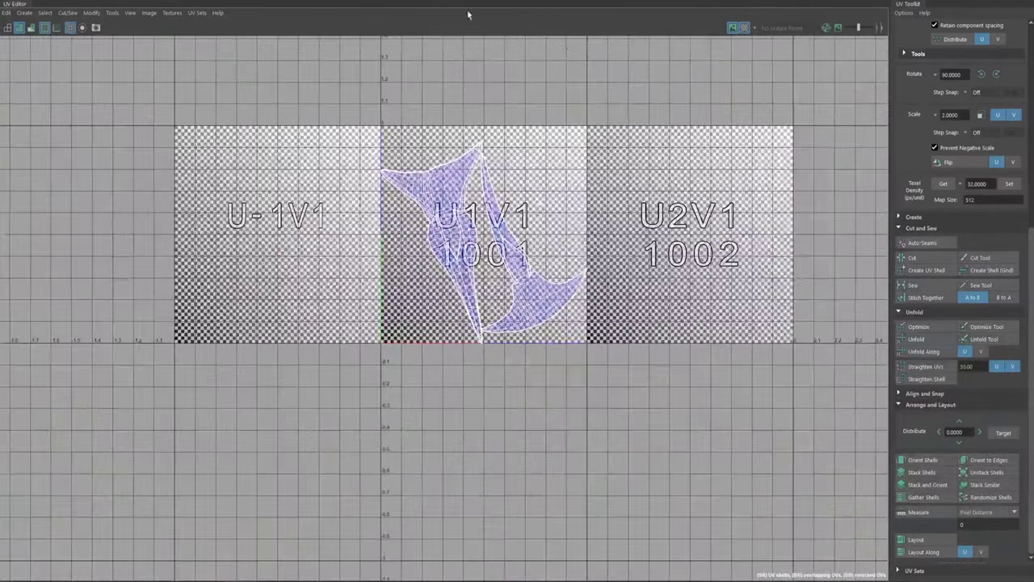
Step: Restore the UV Editor to a smaller floating window, place it beside the axe head, and clear the selection
drag(470, 15, 737, 103)
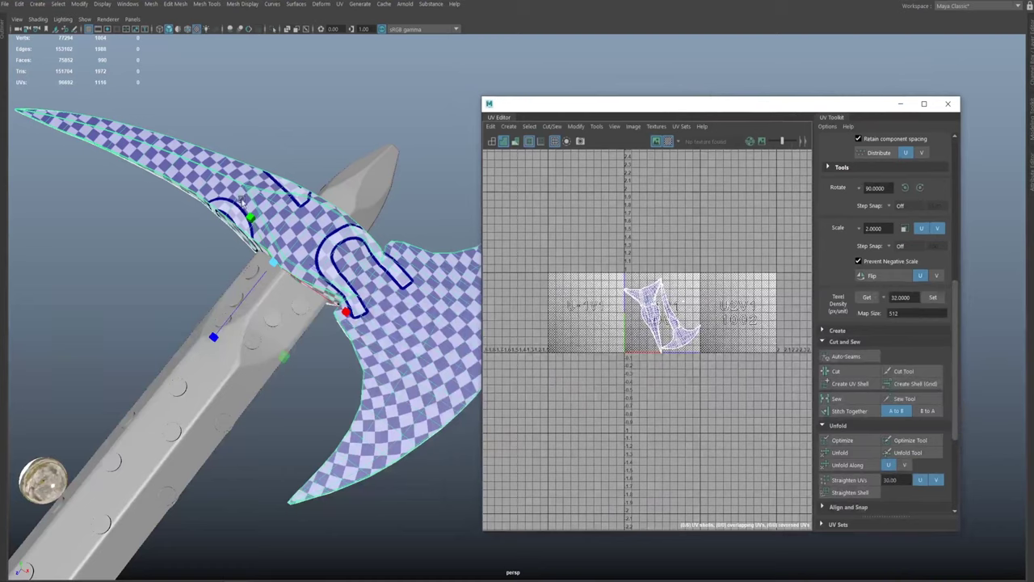
alt+drag(324, 235, 282, 182)
alt+drag(356, 212, 396, 208)
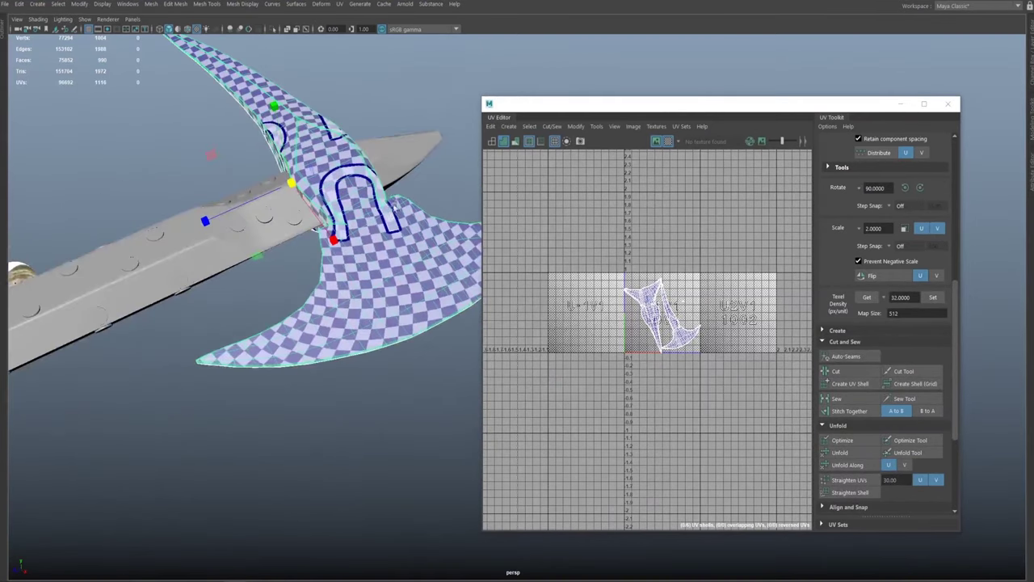
drag(556, 99, 633, 85)
alt+drag(360, 208, 412, 220)
right_drag(410, 230, 400, 232)
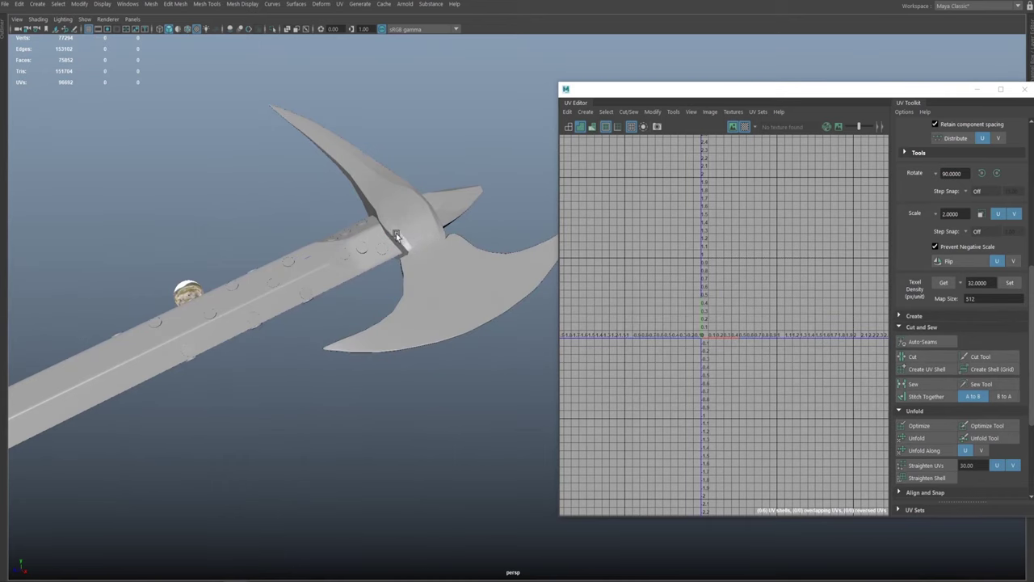
Step: Select the small spike on top of the axe head and bring its existing UVs into view
click(408, 227)
alt+drag(462, 199, 460, 209)
click(465, 208)
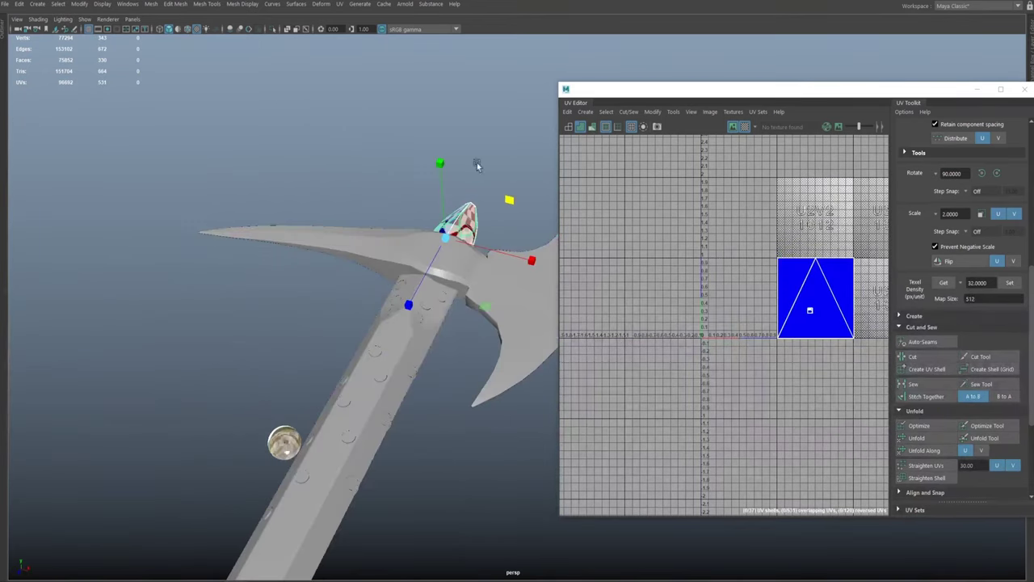
alt+middle_drag(424, 157, 363, 135)
alt+right_drag(416, 244, 370, 238)
alt+middle_drag(695, 178, 580, 249)
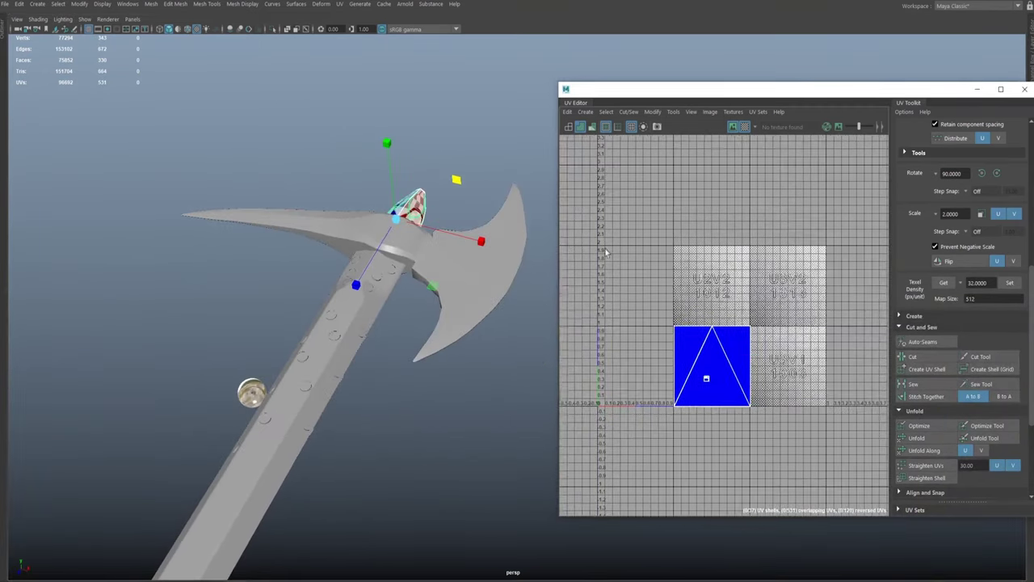
alt+middle_drag(418, 223, 415, 212)
alt+drag(415, 211, 384, 202)
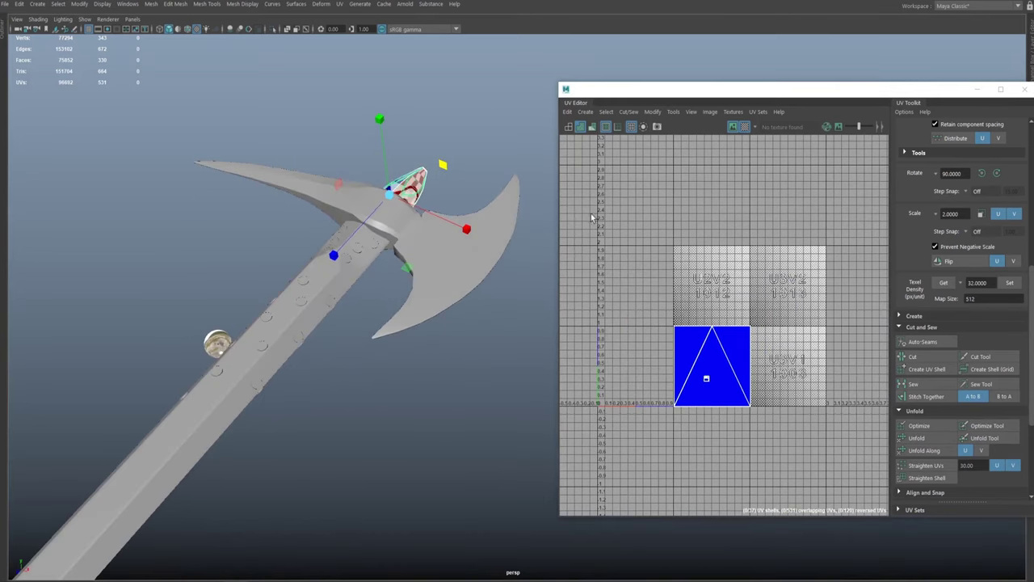
Step: Apply Automatic UV mapping to the spike on the axe head
alt+drag(250, 192, 322, 271)
alt+right_drag(322, 272, 693, 412)
alt+middle_drag(429, 238, 494, 189)
alt+drag(463, 191, 448, 187)
alt+middle_drag(423, 182, 429, 217)
alt+right_drag(502, 227, 443, 194)
alt+middle_drag(434, 169, 394, 206)
alt+right_drag(275, 98, 364, 127)
click(365, 127)
click(356, 236)
alt+middle_drag(373, 182, 411, 199)
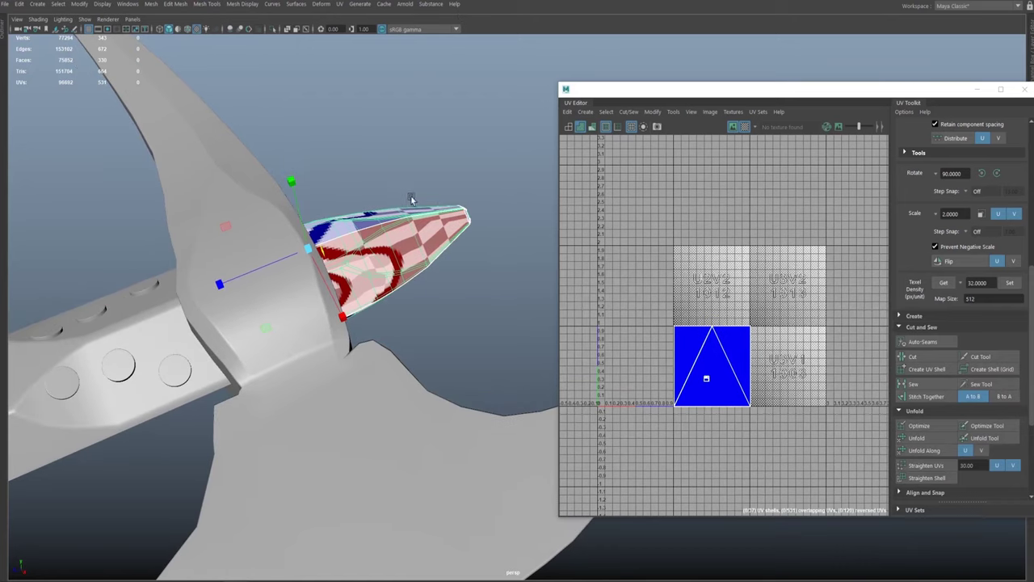
key(space)
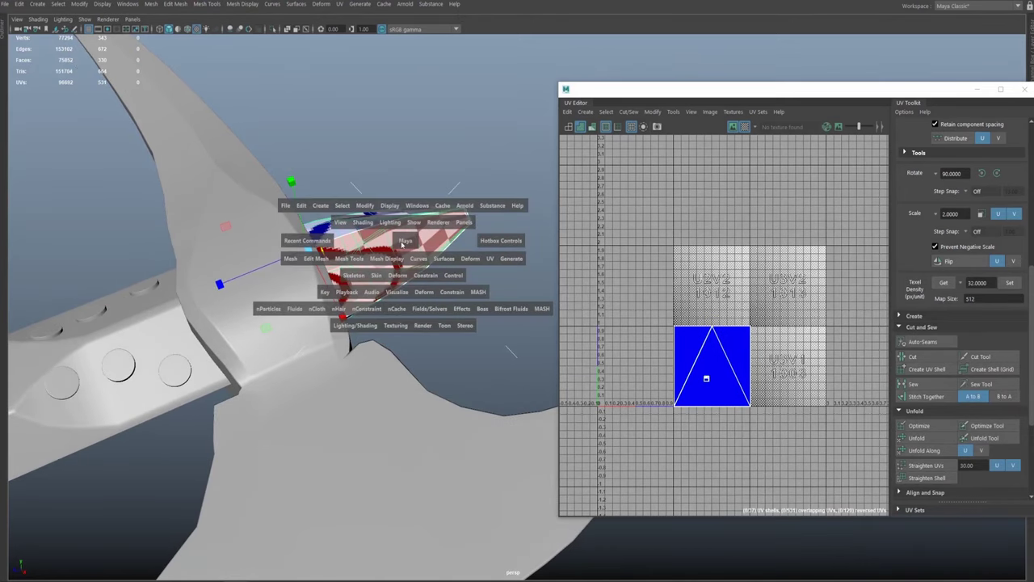
click(490, 260)
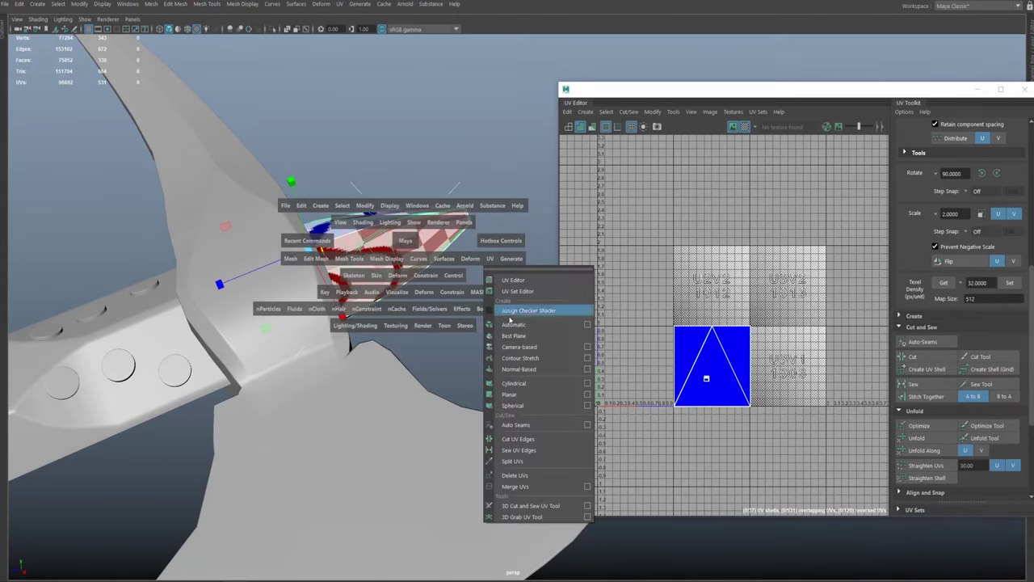
click(527, 330)
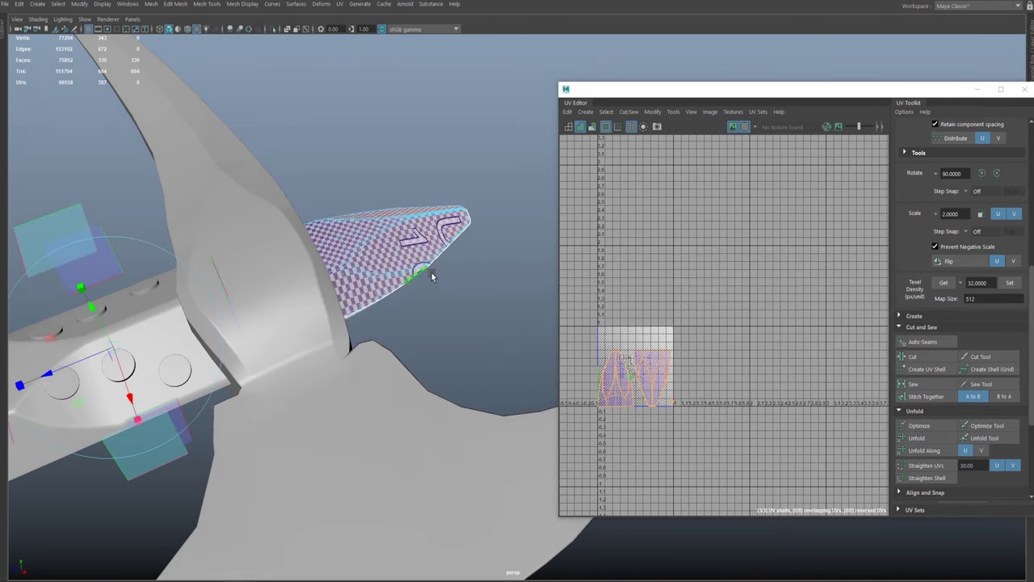
Step: Inspect the spike's new shells in tile 1001, then return to object mode and reselect the spike
alt+middle_drag(386, 230, 416, 189)
alt+middle_drag(636, 291, 707, 248)
alt+right_drag(706, 248, 871, 342)
alt+middle_drag(811, 477, 720, 288)
alt+right_drag(719, 288, 662, 271)
alt+middle_drag(736, 292, 686, 262)
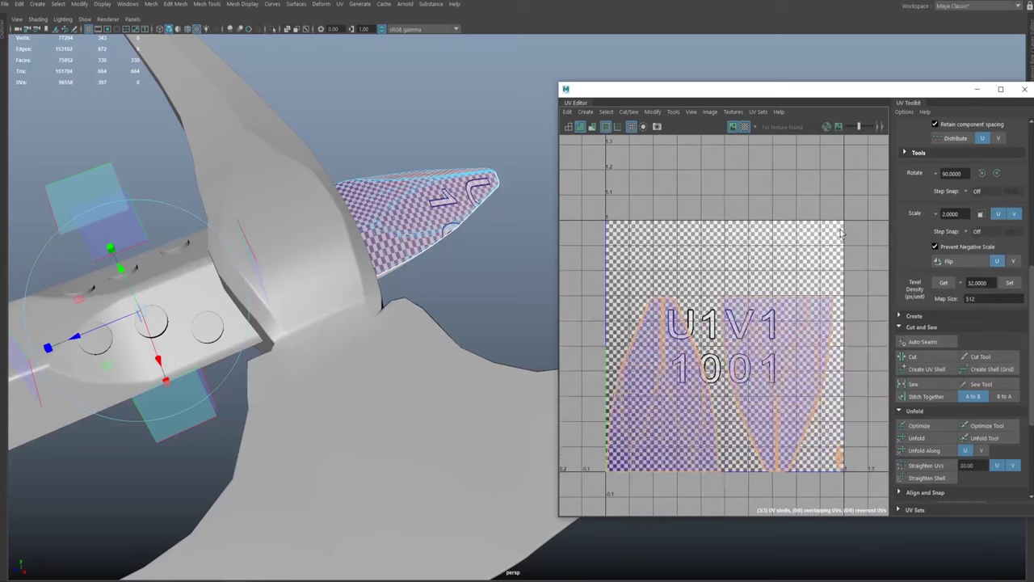
alt+drag(436, 266, 487, 218)
right_click(415, 193)
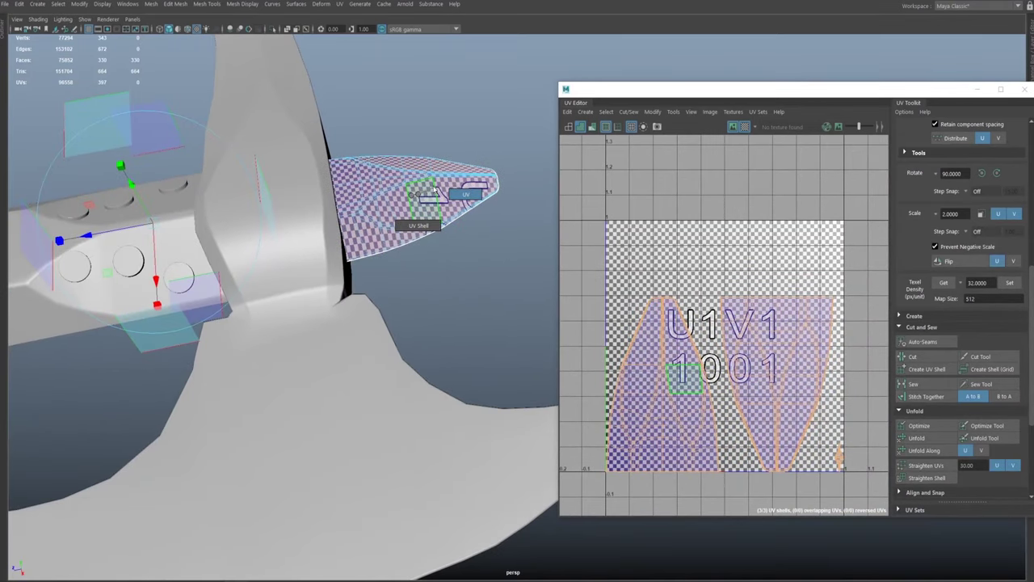
right_drag(417, 194, 467, 177)
click(478, 246)
click(404, 204)
key(f)
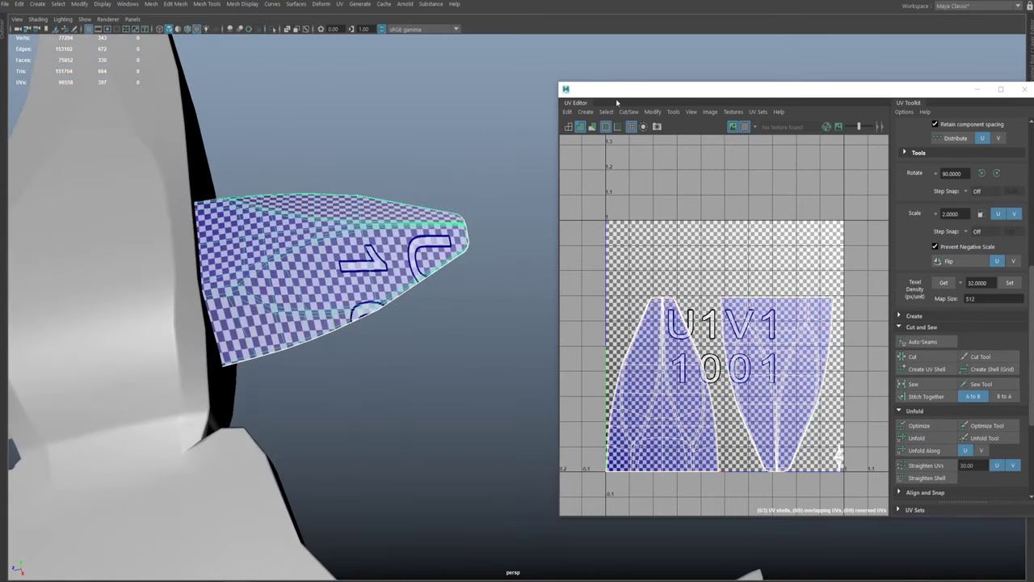
Step: Inspect the spike from several sides and turn off the checker map display
scroll(729, 378, up, 3)
scroll(777, 262, down, 4)
alt+drag(511, 257, 436, 186)
alt+middle_drag(436, 187, 522, 230)
click(447, 245)
mouse_move(448, 245)
alt+mouse_down()
mouse_move(450, 258)
mouse_move(442, 244)
alt+mouse_up()
click(432, 193)
click(745, 128)
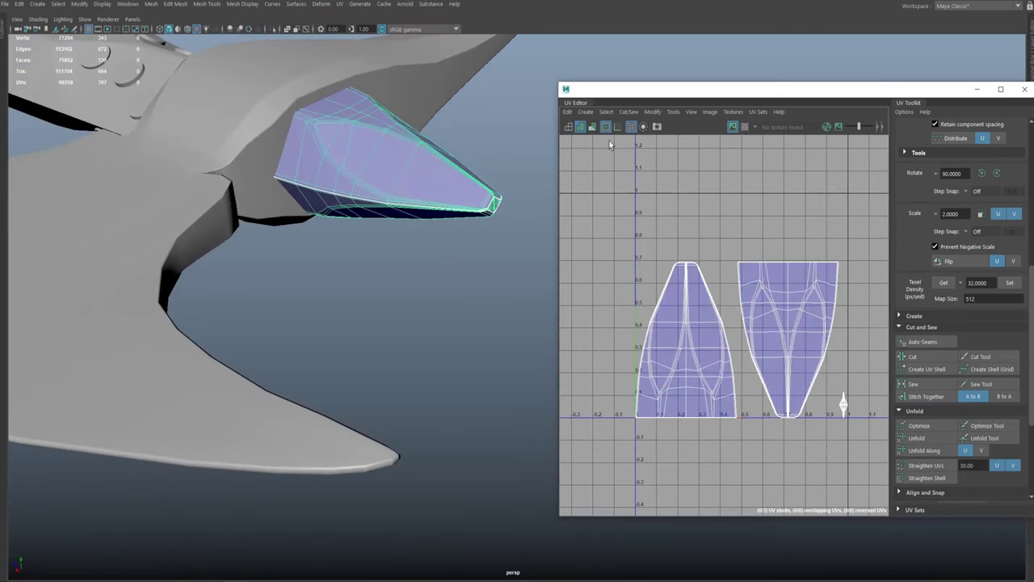
Step: Select the edges in one half of the spike shell beside the V axis, including its curved outer border
alt+drag(398, 155, 393, 177)
alt+right_drag(393, 180, 574, 245)
alt+middle_drag(452, 156, 485, 179)
alt+drag(456, 204, 455, 234)
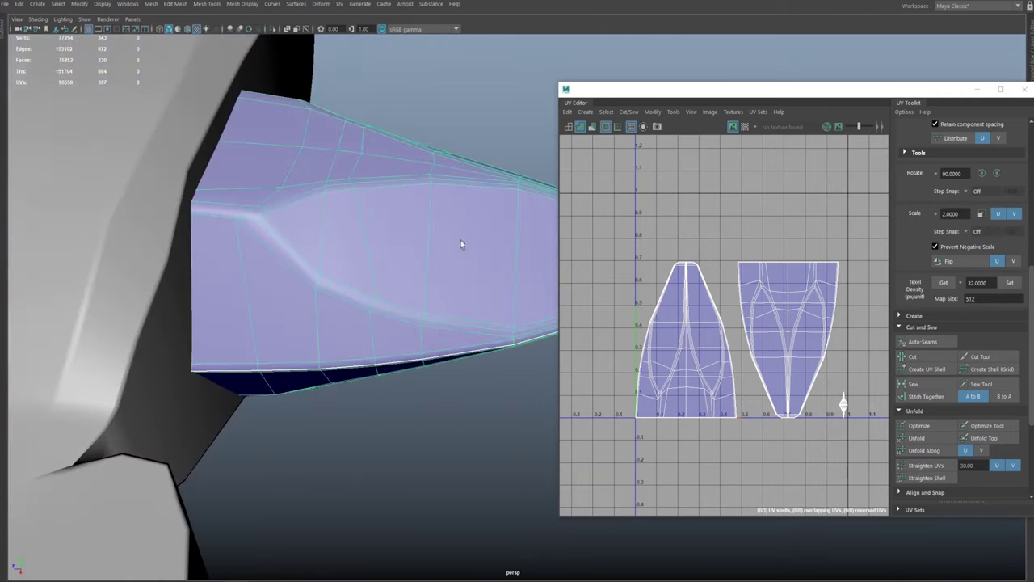
alt+middle_drag(466, 215, 469, 138)
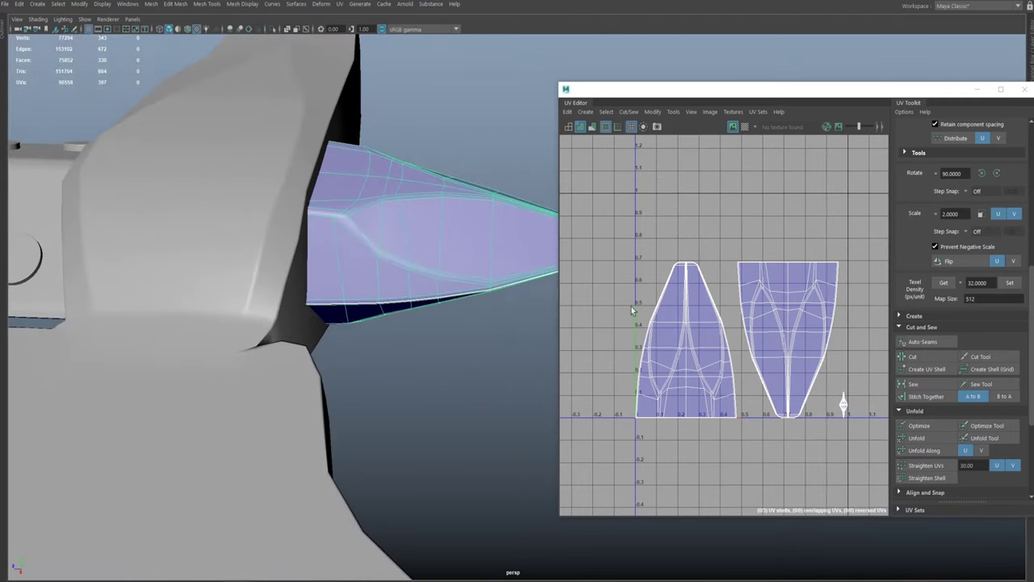
right_drag(671, 339, 672, 313)
drag(695, 249, 569, 439)
drag(678, 466, 684, 463)
alt+middle_drag(683, 265, 614, 248)
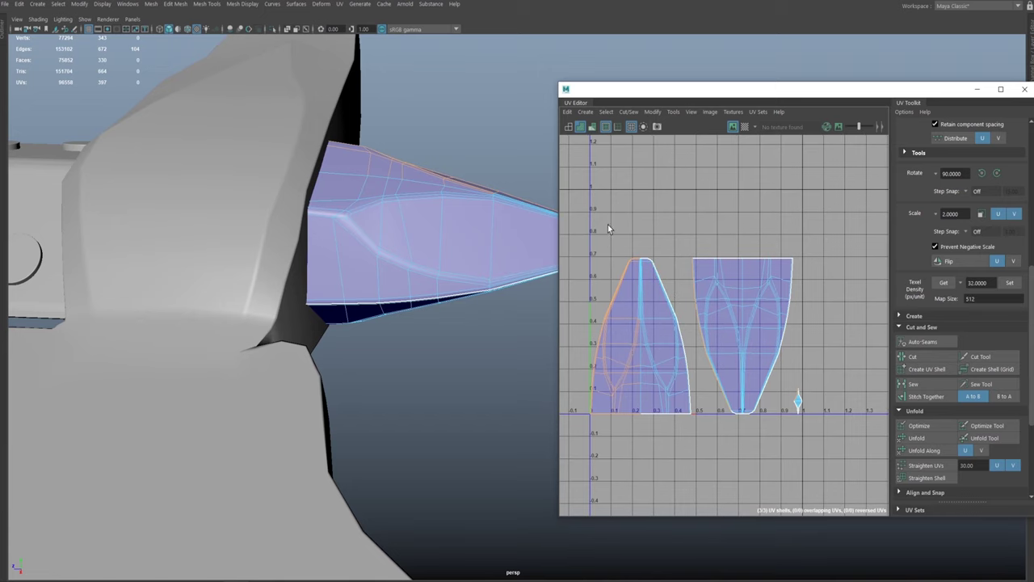
Step: Compare the selected shell edges with the spike's open base in wireframe, and restore the shaded display
alt+middle_drag(613, 208, 670, 192)
scroll(693, 330, up, 4)
alt+middle_drag(693, 329, 739, 362)
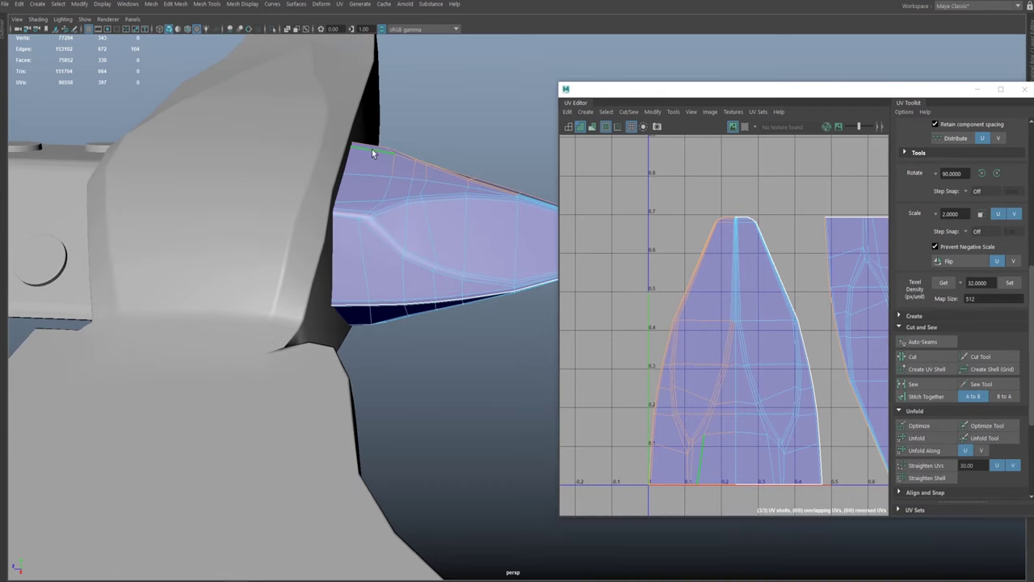
key(4)
alt+drag(373, 156, 300, 161)
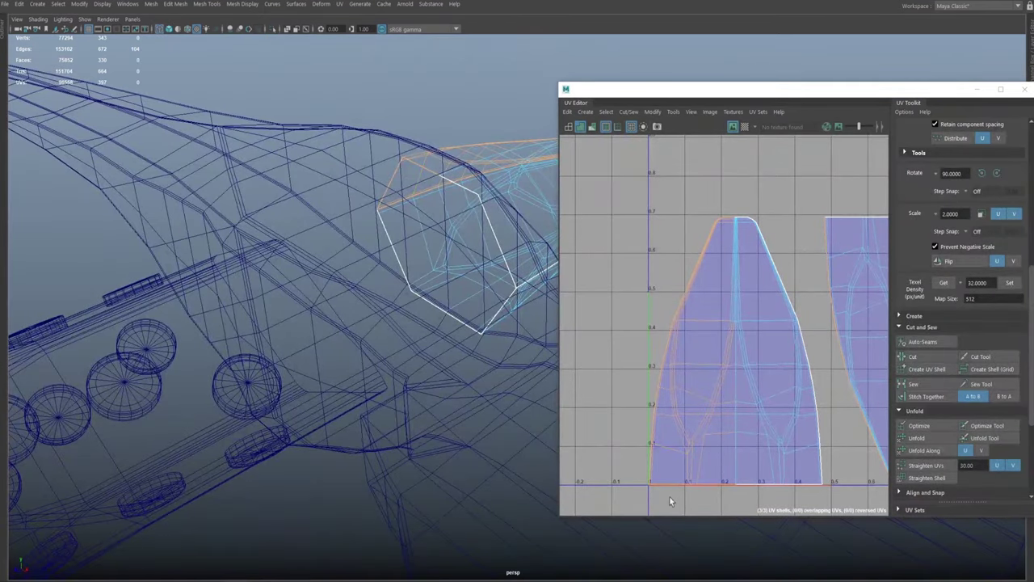
scroll(660, 451, up, 5)
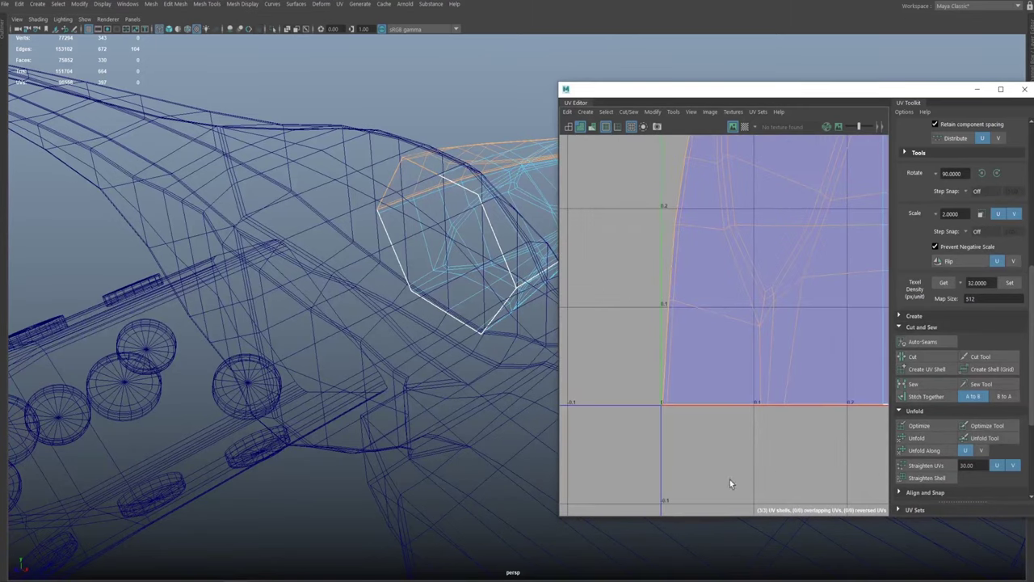
scroll(786, 404, down, 2)
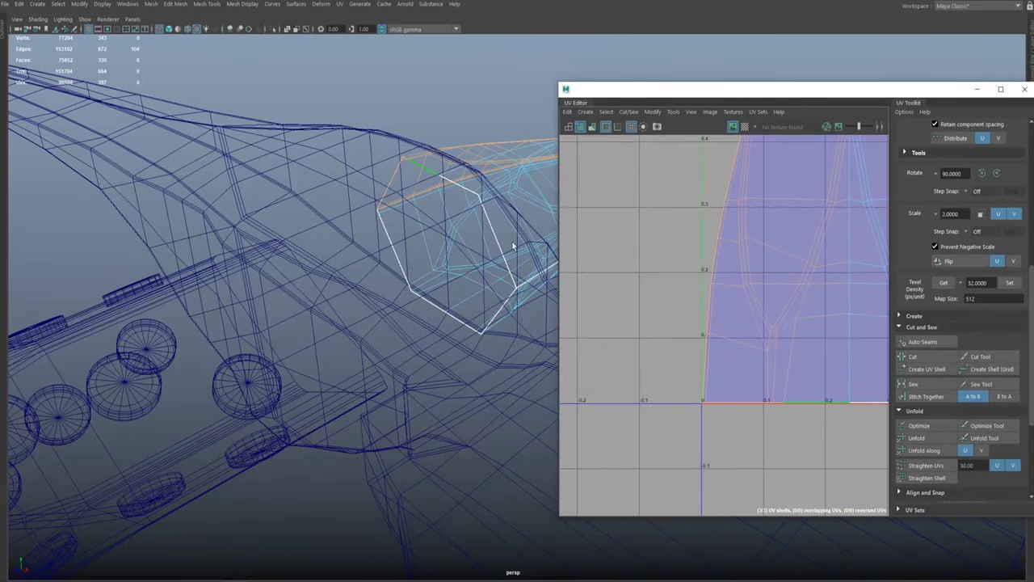
alt+drag(453, 224, 484, 201)
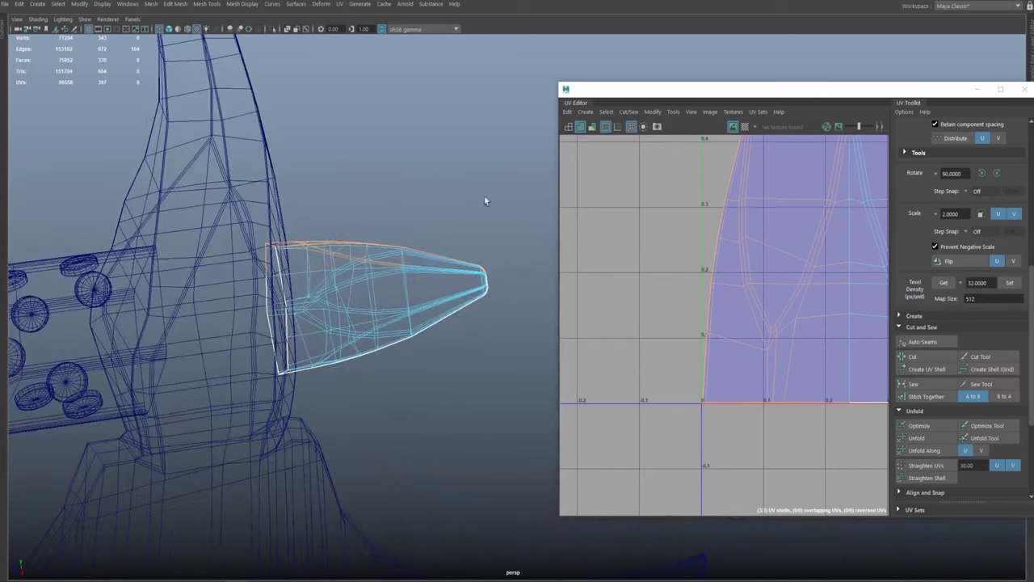
key(6)
scroll(670, 393, down, 5)
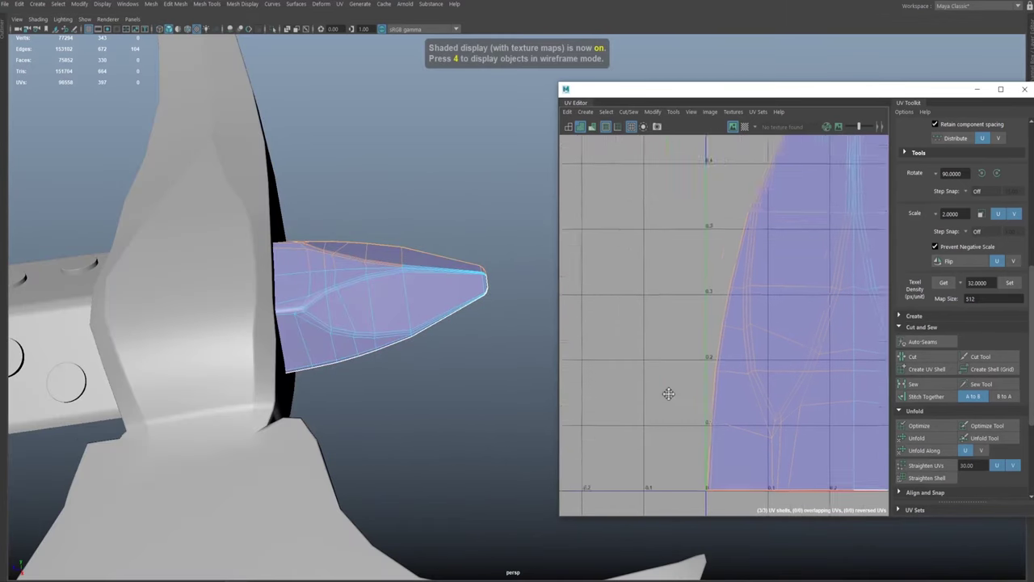
Step: Sew the spike's shells into a single shell along the selected edges
key(f)
shift+right_drag(602, 265, 610, 300)
alt+middle_drag(720, 298, 698, 293)
alt+right_drag(698, 292, 702, 265)
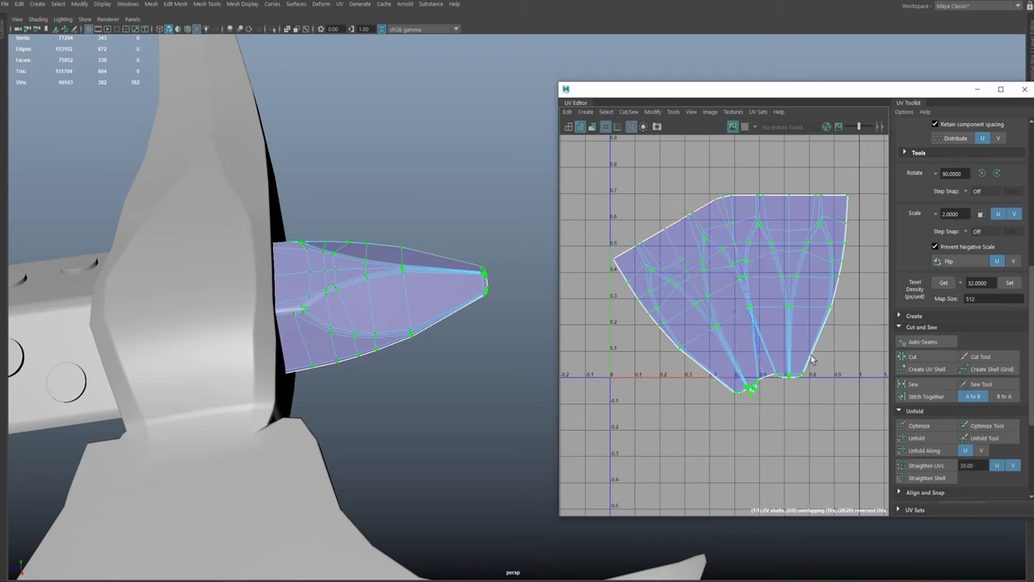
Step: Unfold and optimize the sewn spike shell, and turn the checker map display back on
click(917, 437)
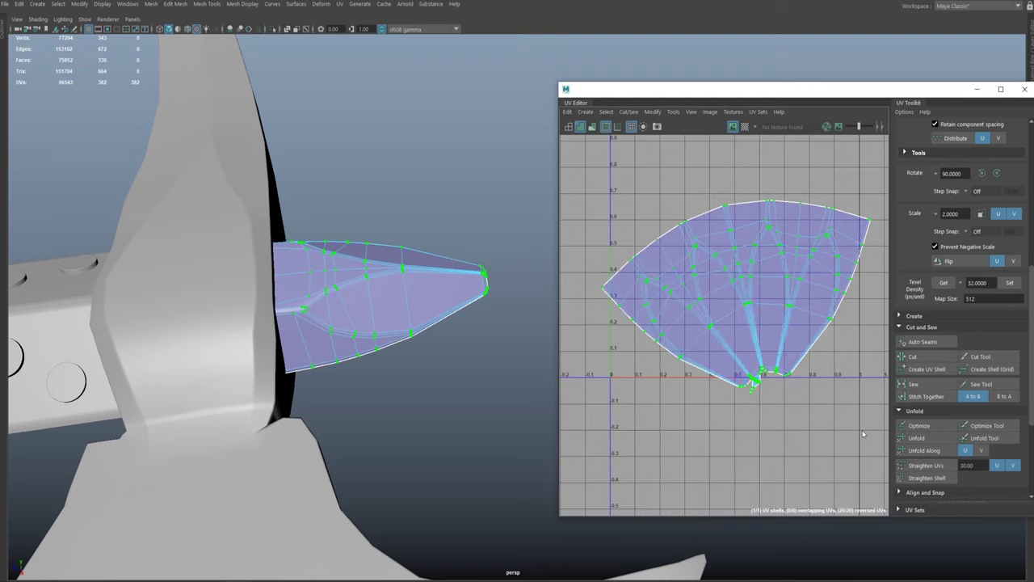
click(918, 426)
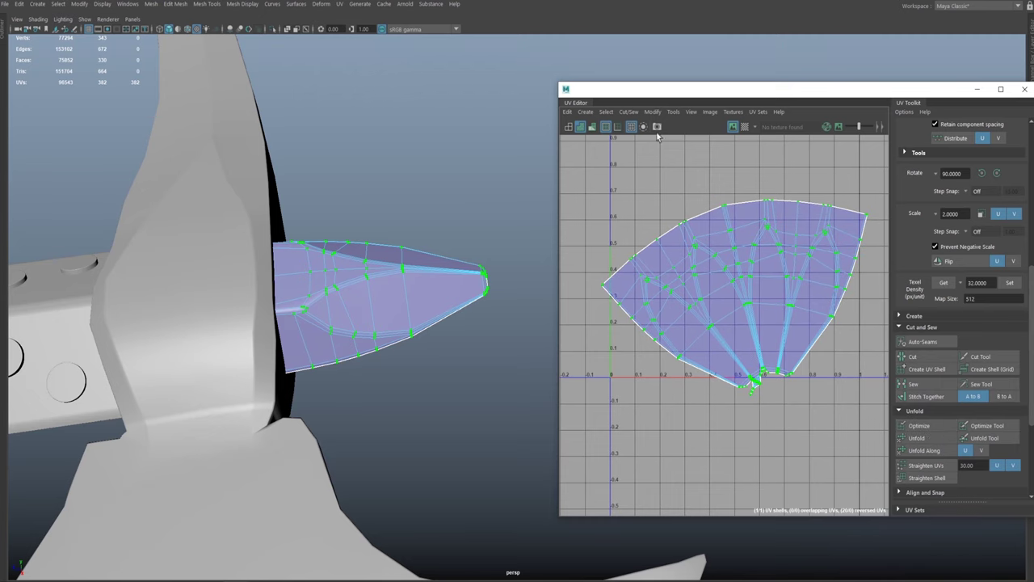
alt+middle_drag(416, 192, 472, 197)
click(744, 126)
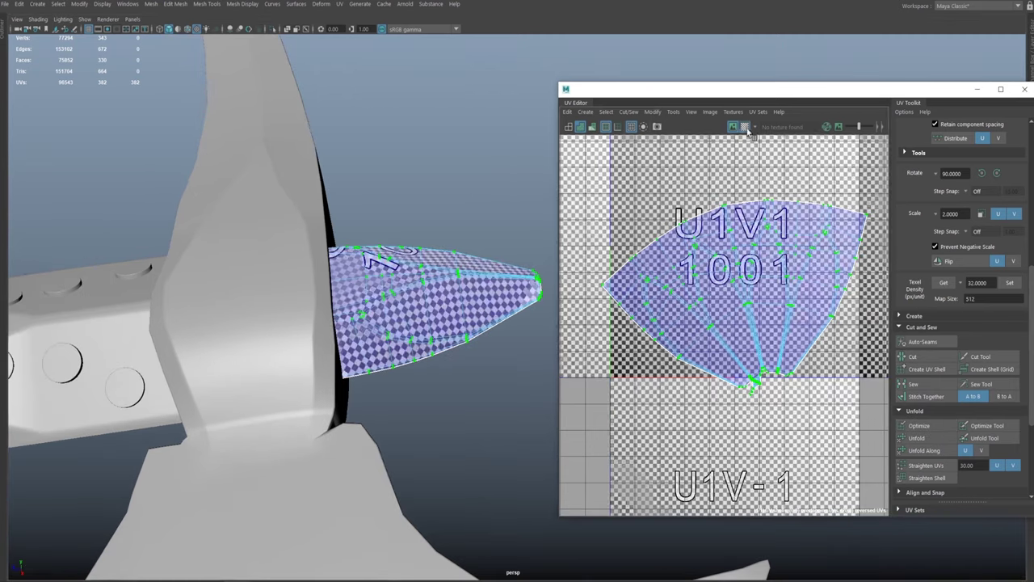
Step: Examine the checker pattern across the spike, hide the checker map, and examine the folded tip of the shell
alt+drag(430, 179, 306, 213)
alt+right_drag(307, 213, 452, 113)
alt+middle_drag(465, 104, 502, 165)
alt+drag(466, 210, 359, 196)
click(744, 127)
alt+middle_drag(709, 258, 705, 277)
alt+middle_drag(752, 260, 699, 183)
alt+right_drag(670, 273, 751, 252)
mouse_move(769, 247)
alt+middle_down()
mouse_move(766, 233)
mouse_move(765, 248)
alt+middle_up()
alt+right_drag(765, 248, 668, 264)
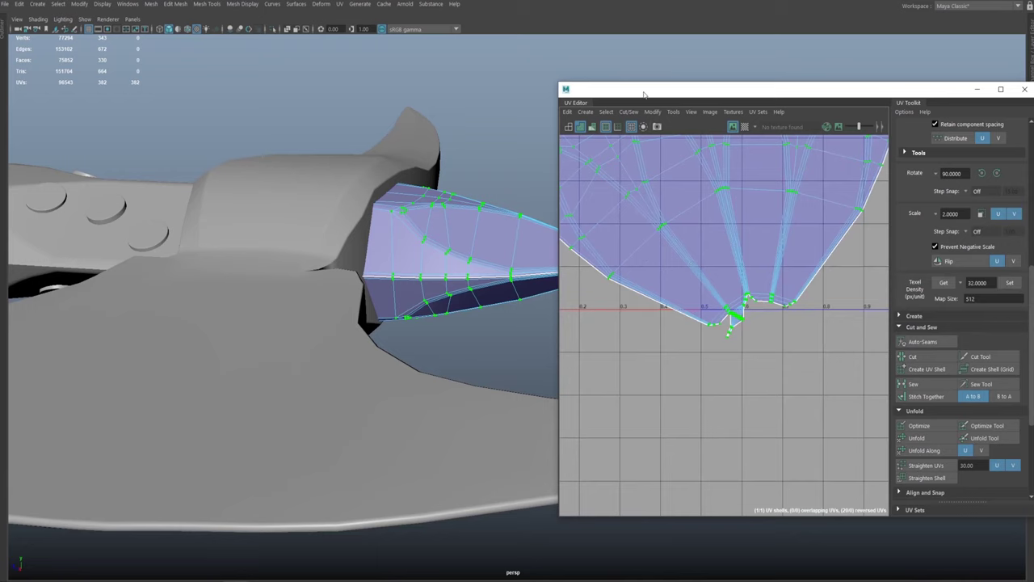
Step: Enlarge the UV Editor and select the edges converging at the shell's tip, leaving out those beside the far border
double_click(644, 95)
alt+right_drag(651, 92, 698, 276)
right_drag(631, 307, 641, 274)
alt+right_drag(718, 247, 445, 219)
drag(565, 411, 566, 416)
alt+middle_drag(663, 322, 715, 478)
alt+right_drag(715, 478, 529, 273)
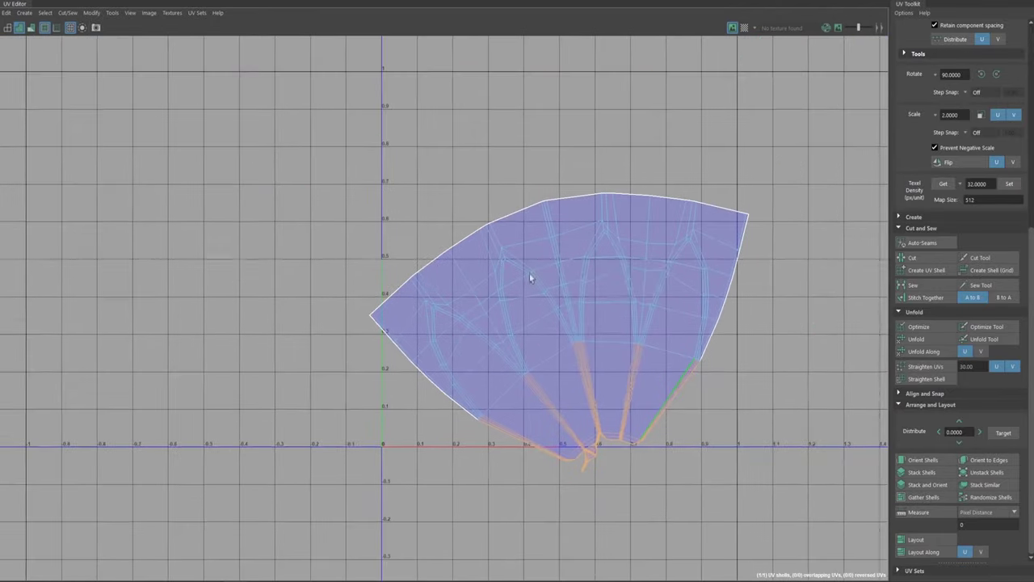
alt+middle_drag(636, 263, 626, 180)
ctrl+drag(725, 315, 606, 298)
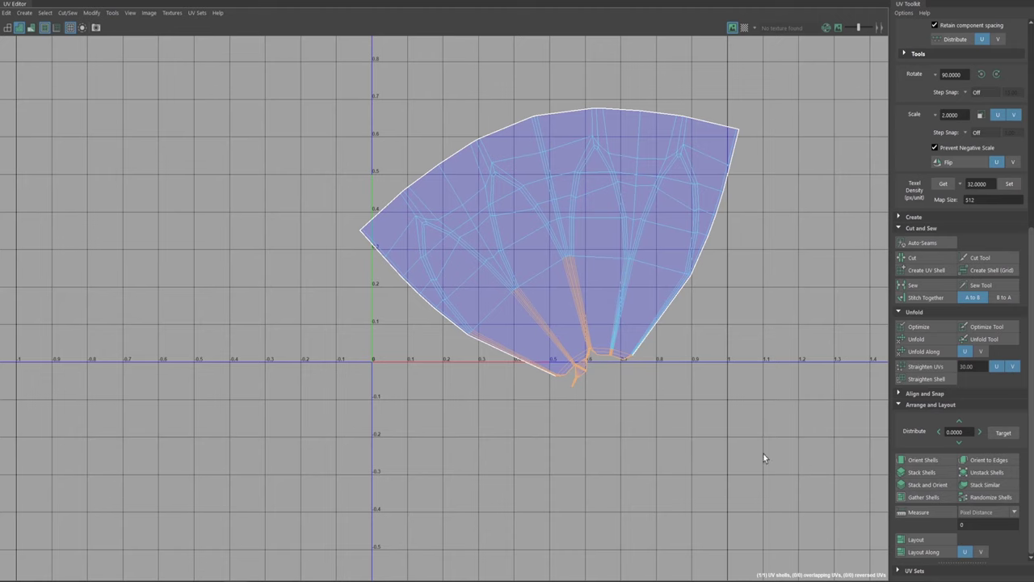
Step: Sew the selected edges around the spike shell's tip to close the gaps there
alt+middle_drag(658, 301, 622, 237)
alt+right_drag(623, 237, 1006, 388)
alt+middle_drag(727, 238, 658, 228)
drag(641, 263, 618, 279)
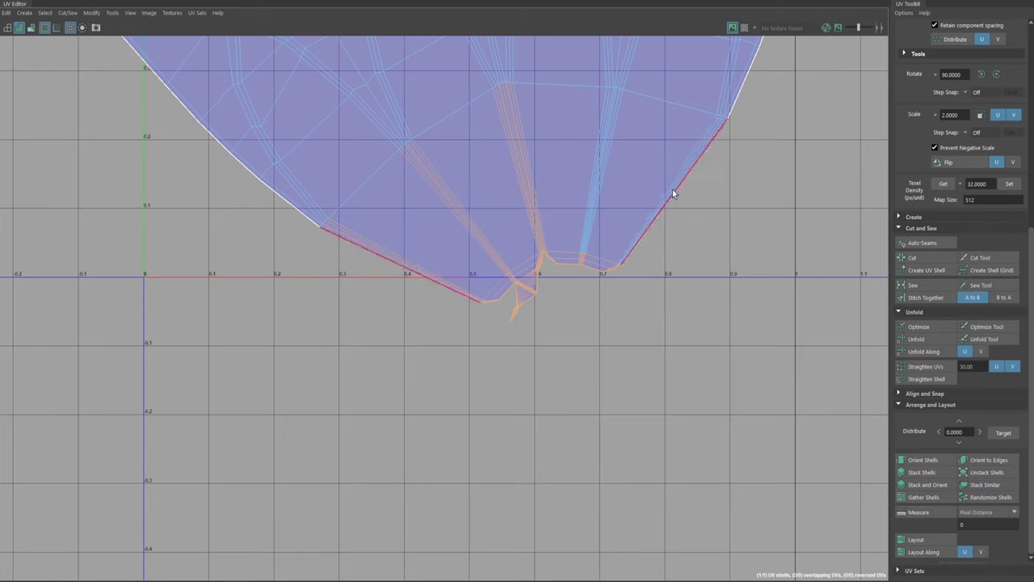
scroll(670, 200, down, 4)
scroll(658, 201, up, 3)
scroll(686, 255, up, 2)
shift+right_drag(646, 265, 640, 308)
alt+middle_drag(569, 288, 510, 169)
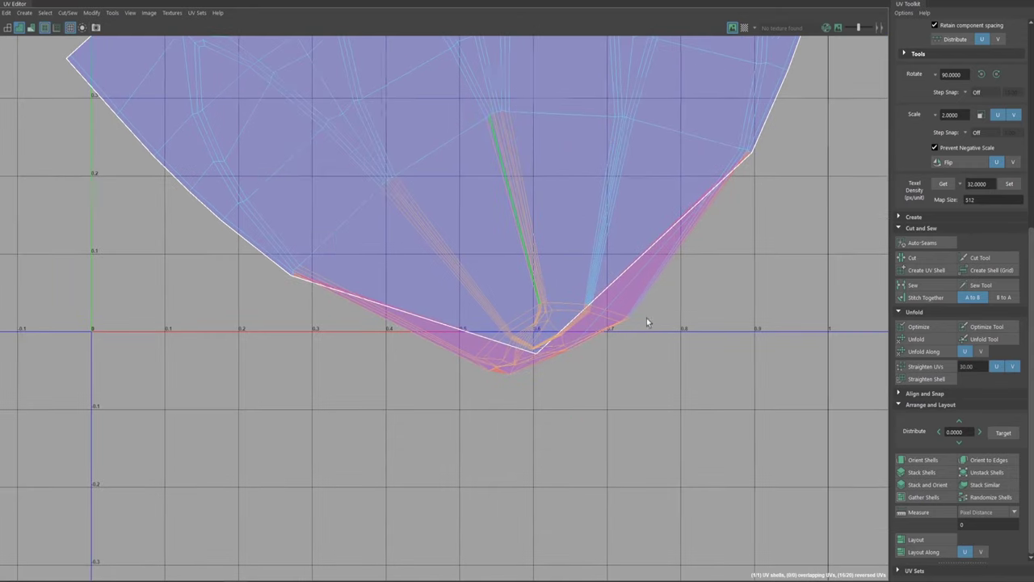
scroll(648, 319, up, 2)
alt+middle_drag(541, 257, 620, 283)
scroll(532, 267, down, 2)
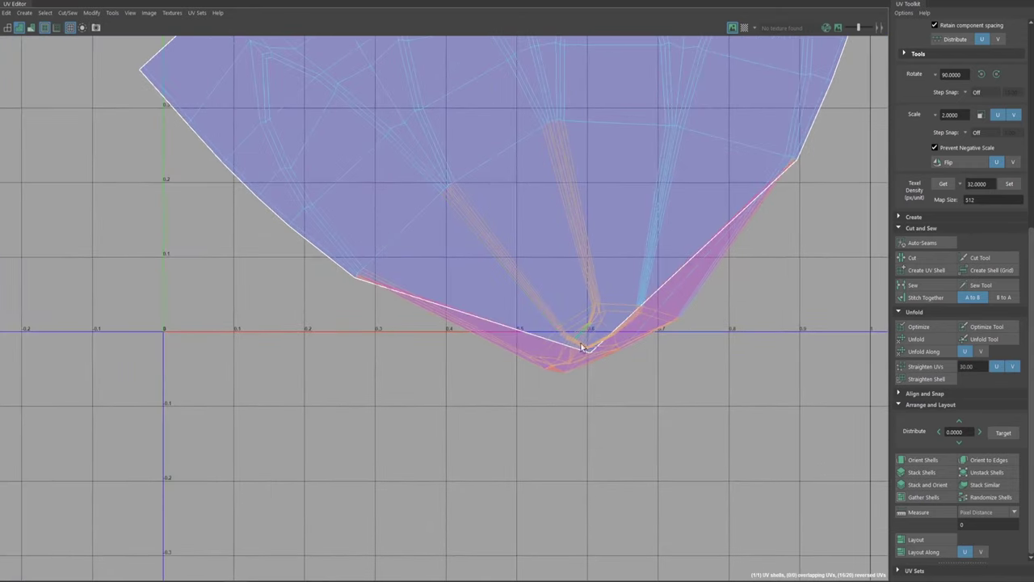
shift+right_drag(578, 275, 590, 310)
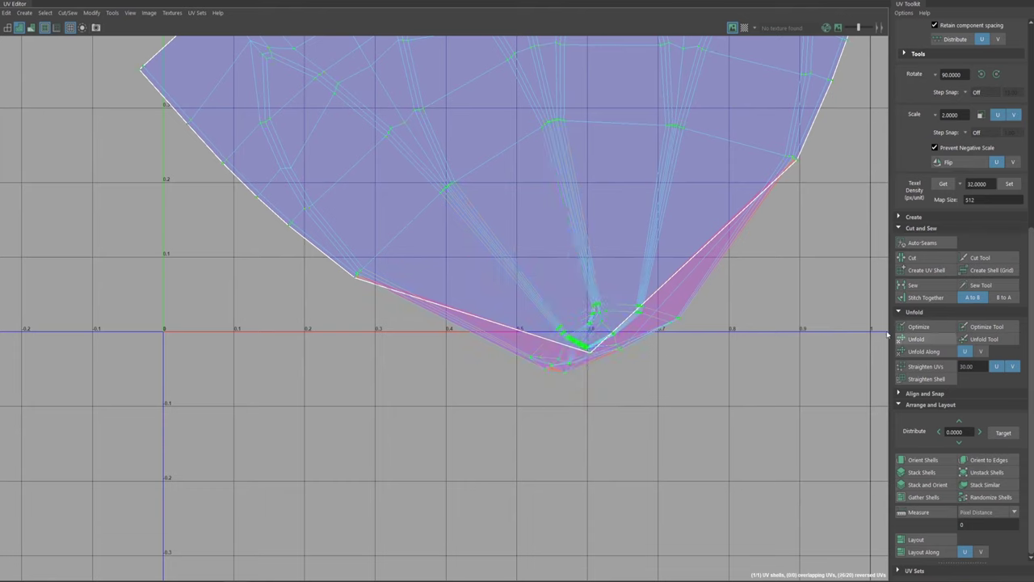
Step: Unfold the sewn spike shell repeatedly until its layout is flat and symmetrical
click(920, 340)
click(921, 340)
click(922, 340)
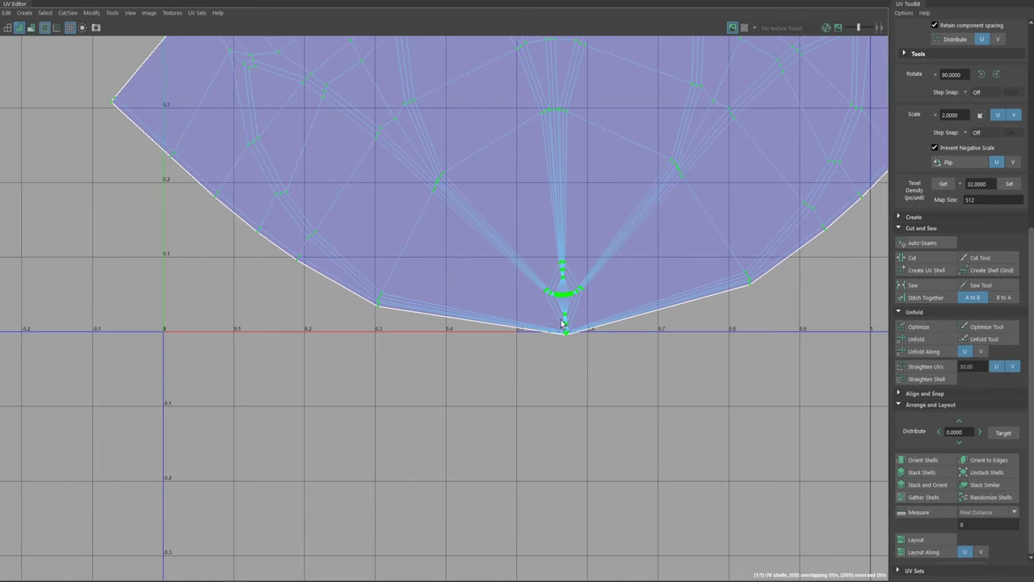
scroll(631, 254, down, 5)
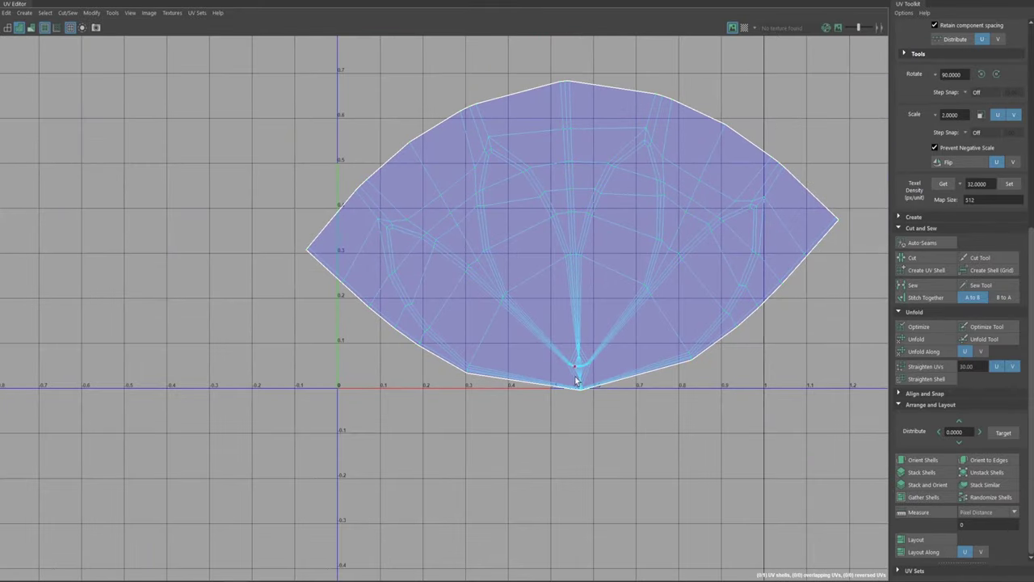
Step: Shrink the UV Editor back beside the viewport, show the checker map, and inspect the spike's tip for distortion
drag(506, 1, 747, 160)
alt+drag(430, 127, 612, 169)
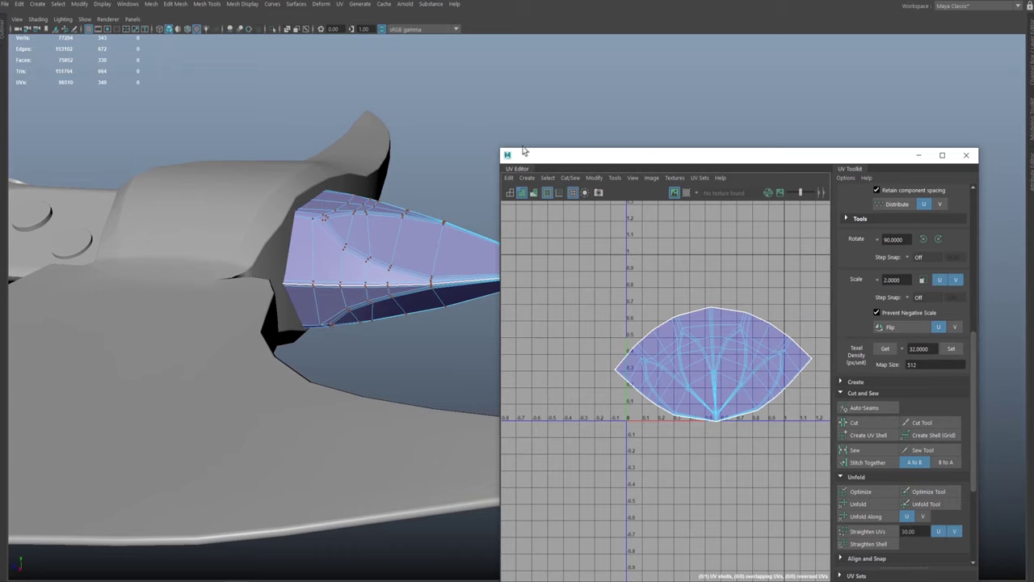
click(688, 193)
alt+middle_drag(444, 186, 311, 118)
alt+drag(311, 117, 347, 192)
alt+right_drag(348, 193, 439, 180)
alt+middle_drag(439, 180, 572, 352)
alt+drag(475, 295, 351, 162)
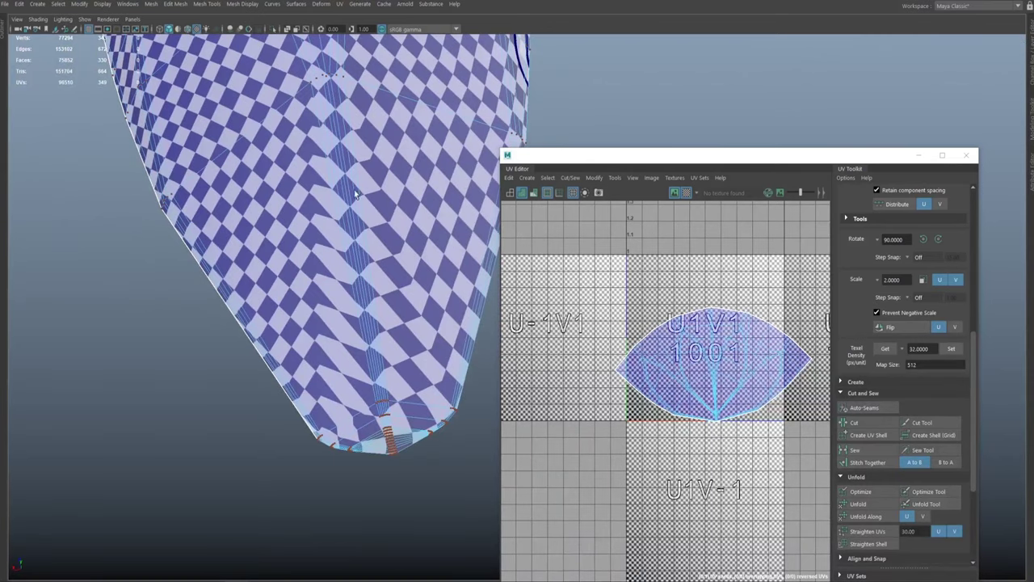
alt+drag(358, 236, 390, 184)
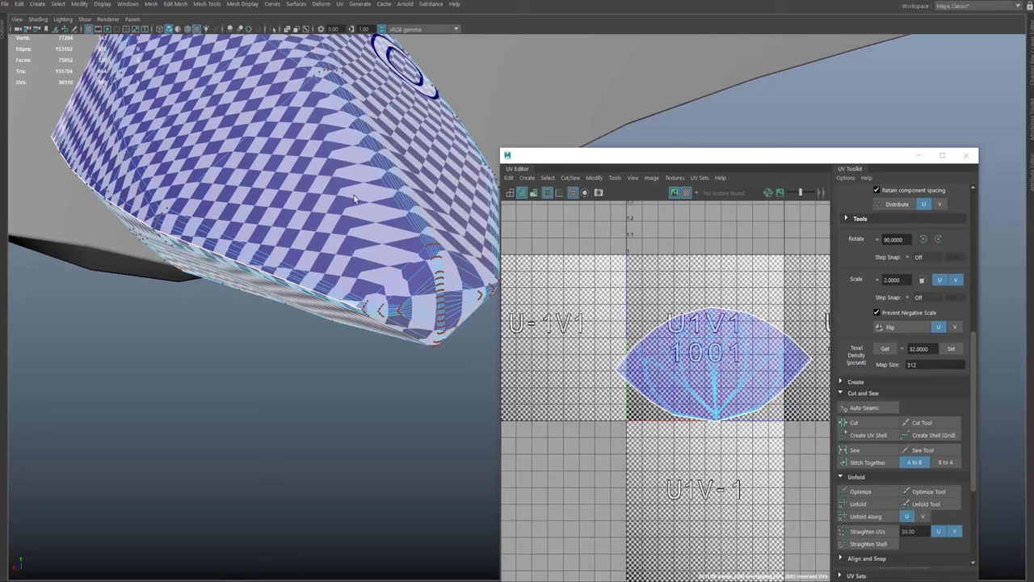
alt+drag(331, 206, 327, 301)
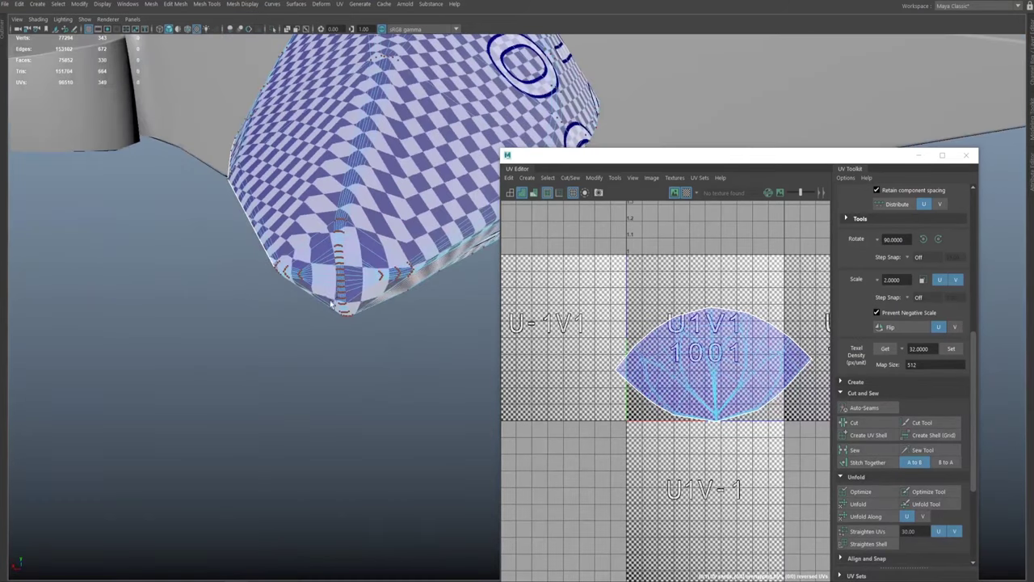
Step: Hide the checker map and select the UVs at the shell's tip to locate them on the spike
alt+middle_drag(685, 412, 655, 385)
scroll(682, 388, up, 4)
click(687, 194)
scroll(683, 368, up, 3)
drag(722, 381, 653, 433)
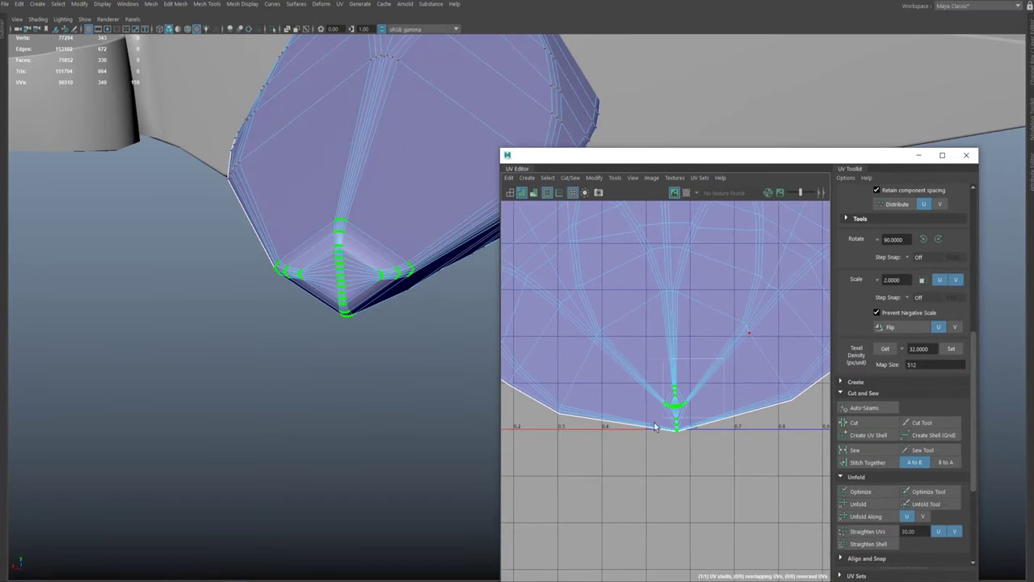
alt+drag(342, 265, 338, 291)
alt+right_drag(623, 400, 784, 526)
alt+middle_drag(759, 406, 742, 395)
alt+right_drag(731, 395, 744, 471)
alt+middle_drag(625, 402, 655, 393)
alt+right_drag(655, 392, 694, 429)
alt+middle_drag(654, 358, 656, 406)
Step: Switch to edge selection and examine the edges running through the shell's tip for a possible seam
right_drag(685, 402, 685, 370)
alt+middle_drag(706, 458, 703, 404)
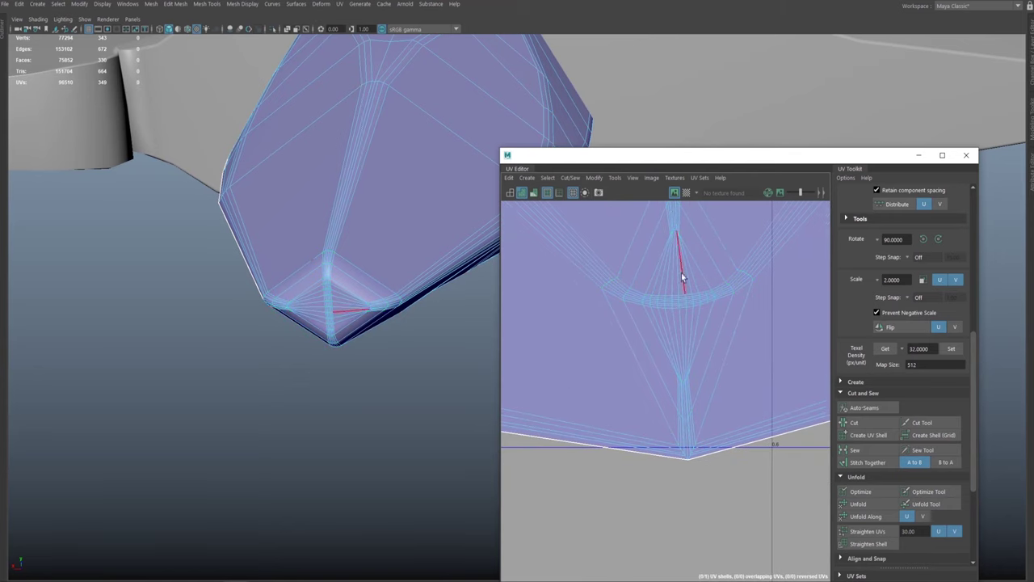
alt+right_drag(679, 407, 481, 355)
alt+middle_drag(679, 358, 679, 451)
alt+right_drag(678, 450, 479, 346)
scroll(679, 428, down, 3)
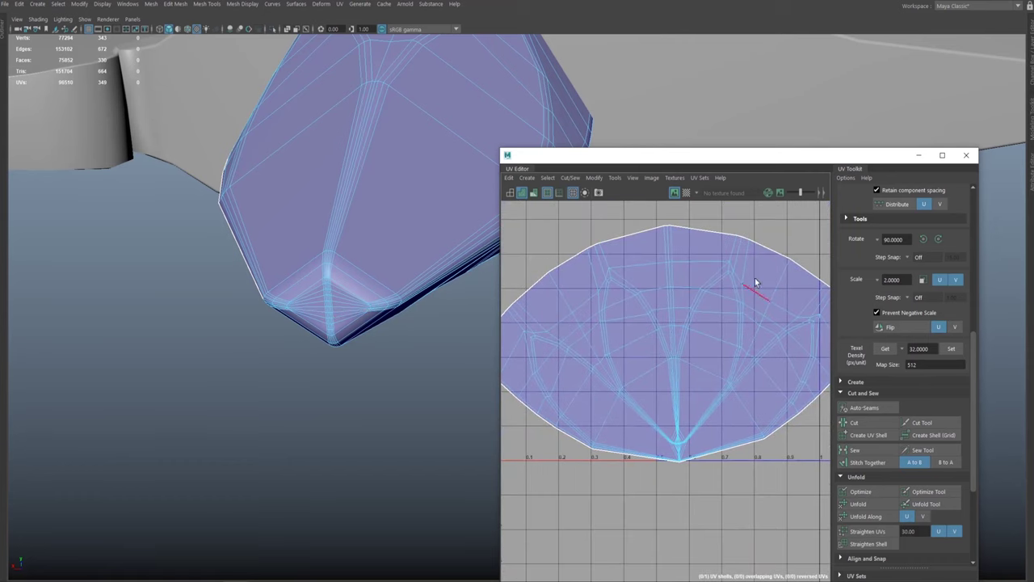
drag(689, 285, 806, 514)
double_click(616, 395)
click(676, 416)
click(647, 397)
click(703, 428)
scroll(682, 441, up, 5)
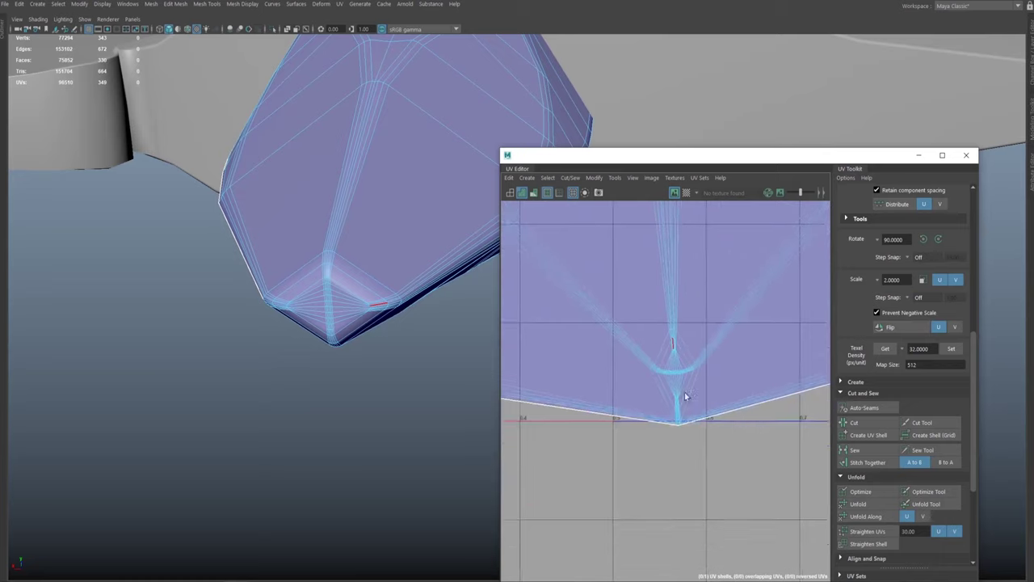
alt+middle_drag(731, 480, 765, 523)
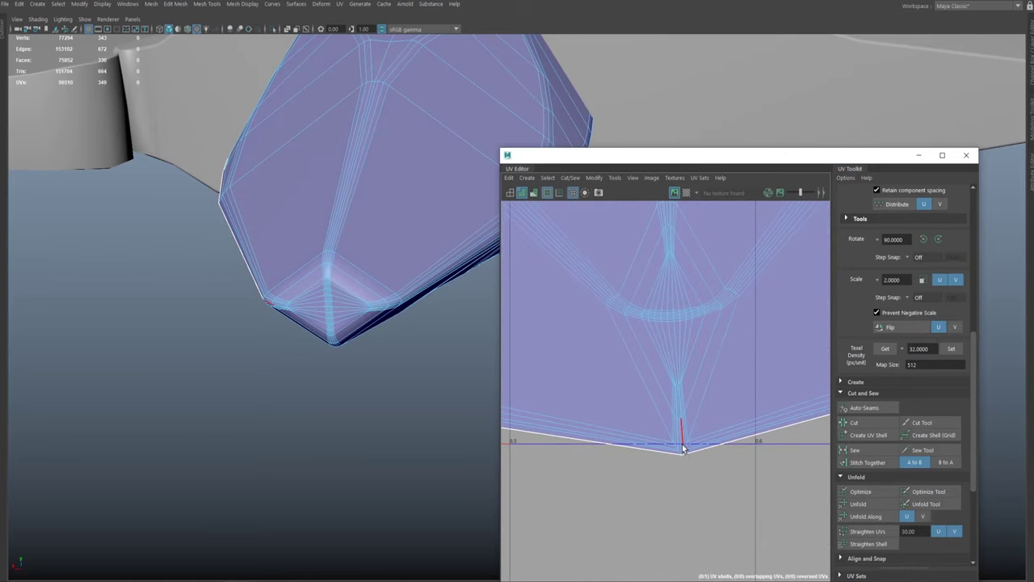
Step: Select the central edge line through the spike shell's tip, extending it to the full edge loop
scroll(680, 452, up, 2)
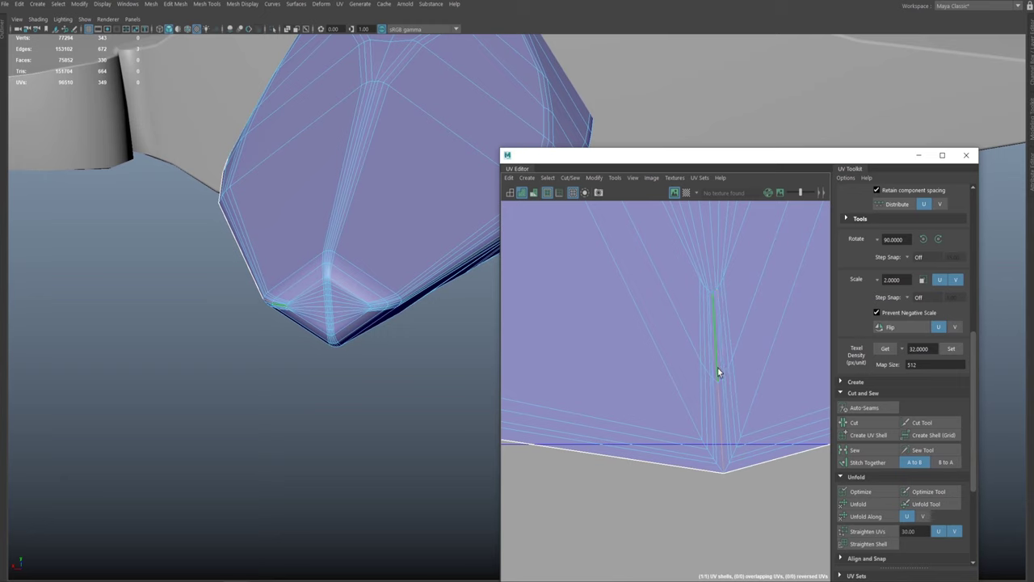
scroll(717, 368, up, 3)
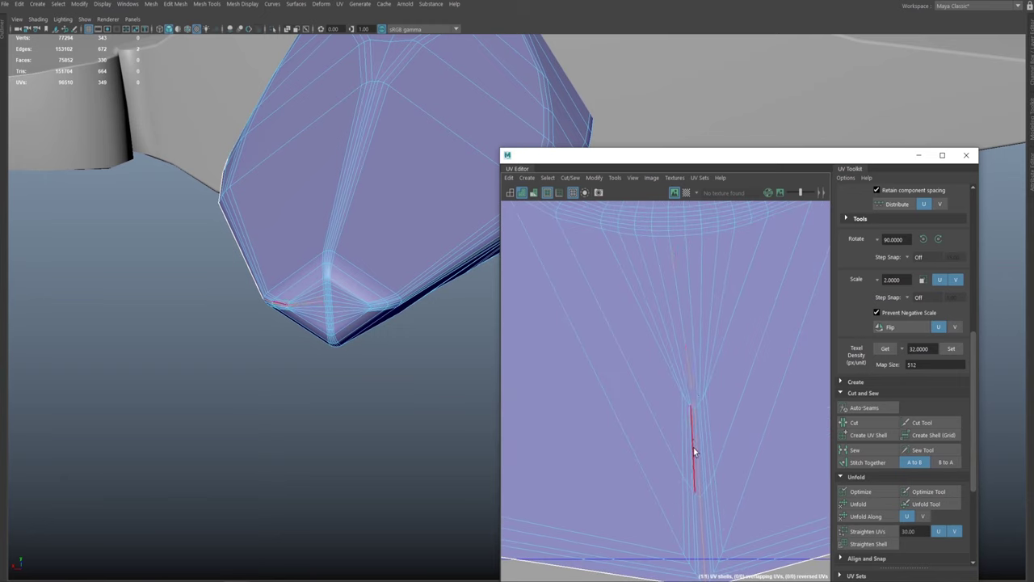
alt+middle_drag(693, 443, 677, 565)
alt+middle_drag(683, 393, 729, 441)
shift+click(704, 343)
alt+right_drag(704, 344, 483, 312)
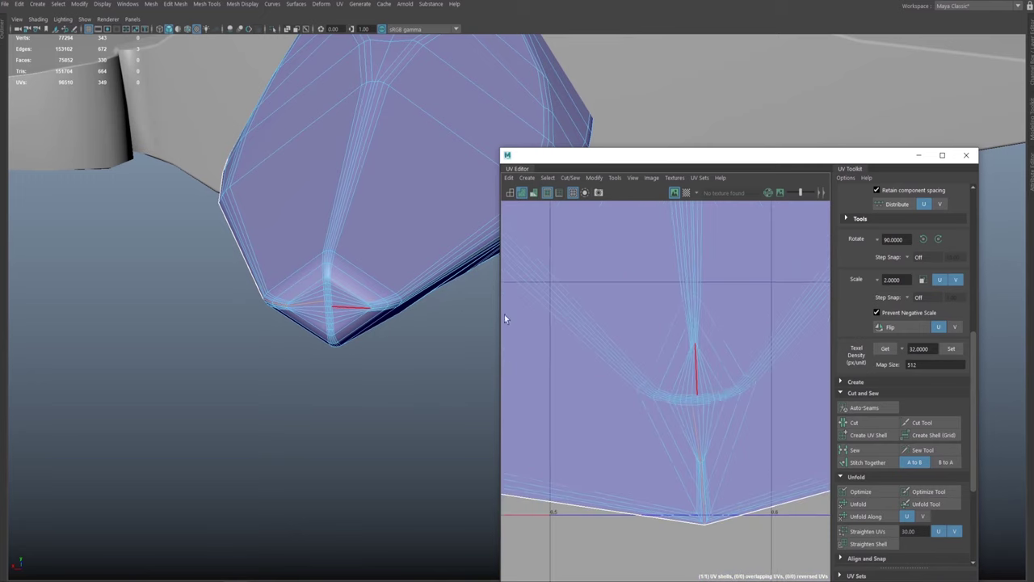
scroll(704, 410, up, 5)
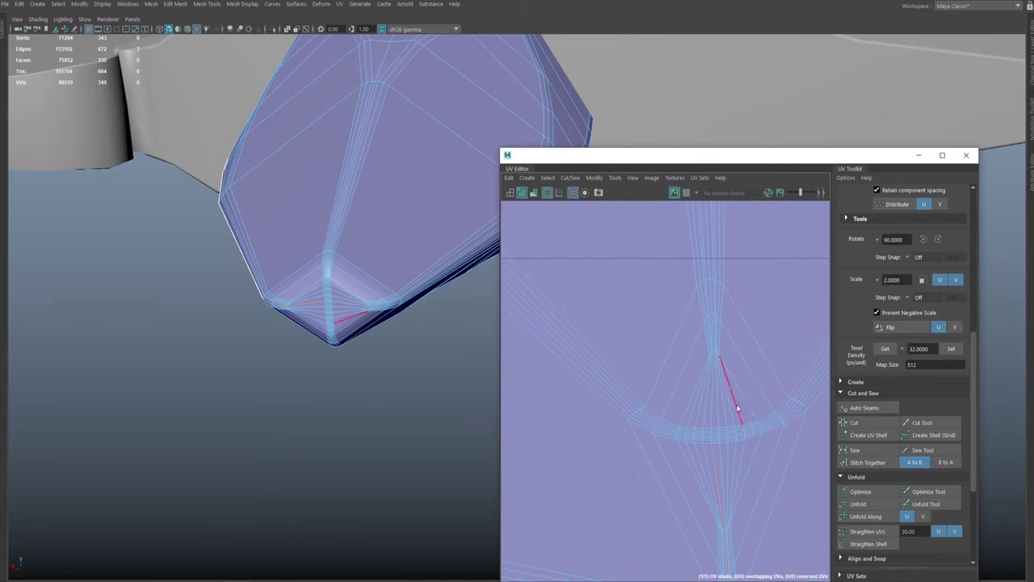
shift+double_click(708, 416)
Step: Deselect the upper part of the central edge loop, keeping only the edges near the tip
alt+right_drag(721, 444, 526, 300)
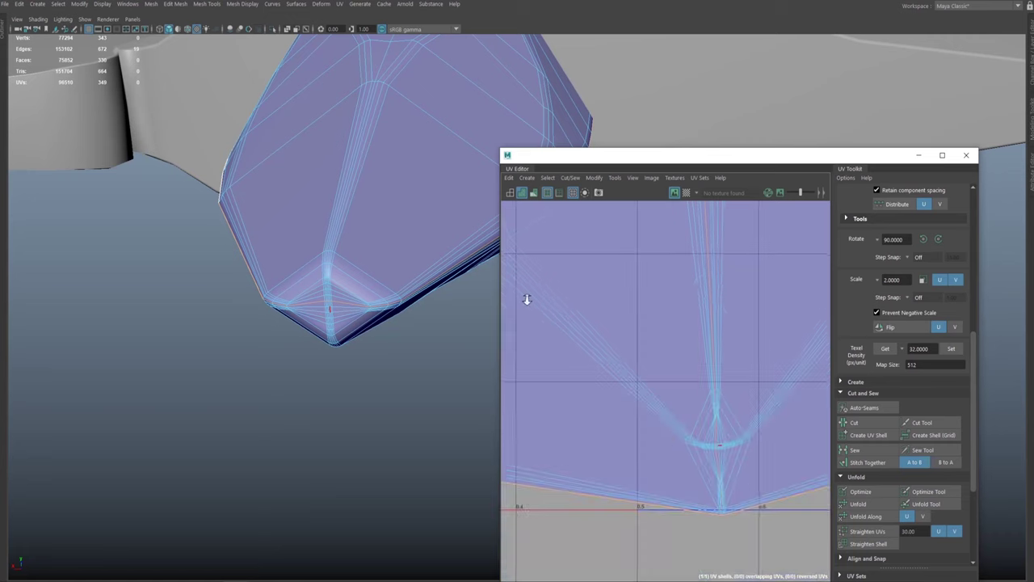
alt+middle_drag(688, 411, 659, 333)
scroll(664, 368, down, 10)
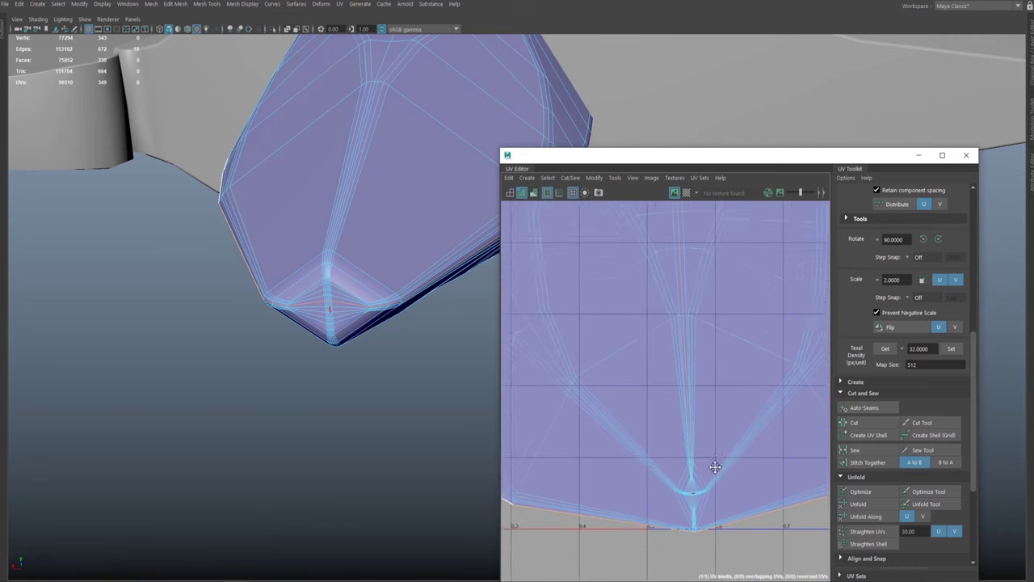
alt+middle_drag(635, 353, 581, 286)
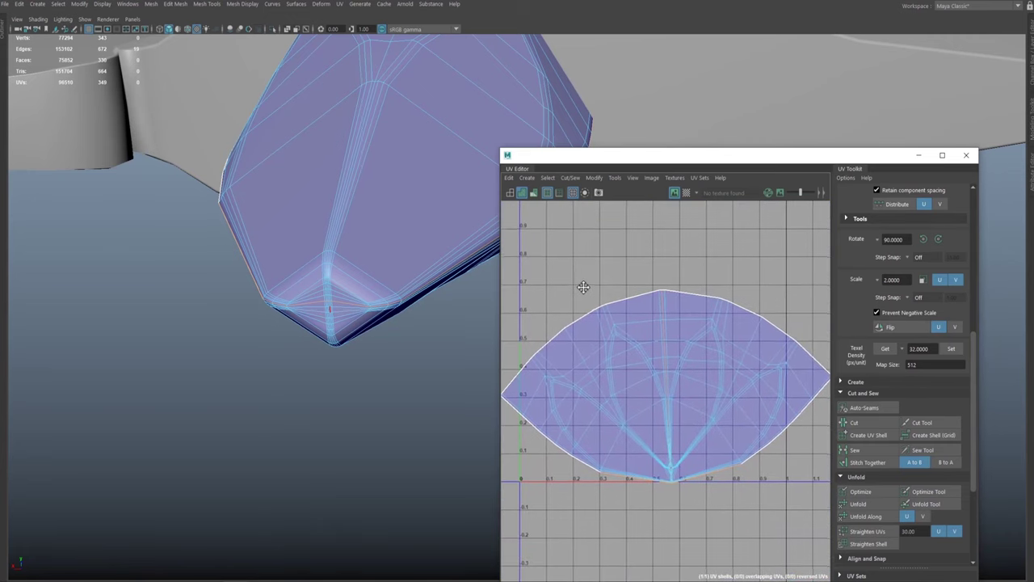
drag(622, 357, 644, 294)
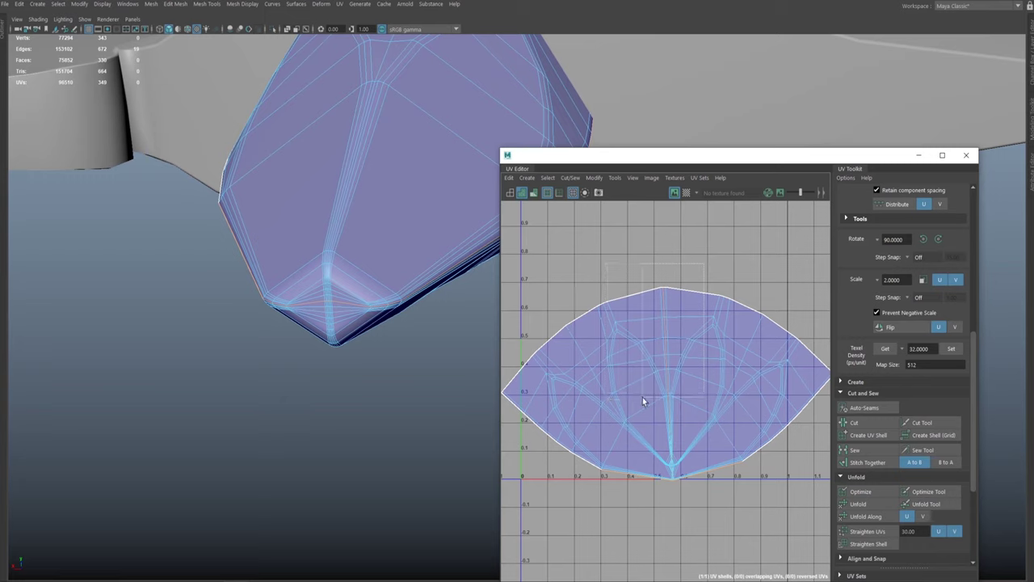
ctrl+drag(631, 416, 633, 420)
Step: Cut the UVs along the selected central edges at the spike's tip
scroll(666, 434, up, 5)
alt+middle_drag(600, 425, 632, 353)
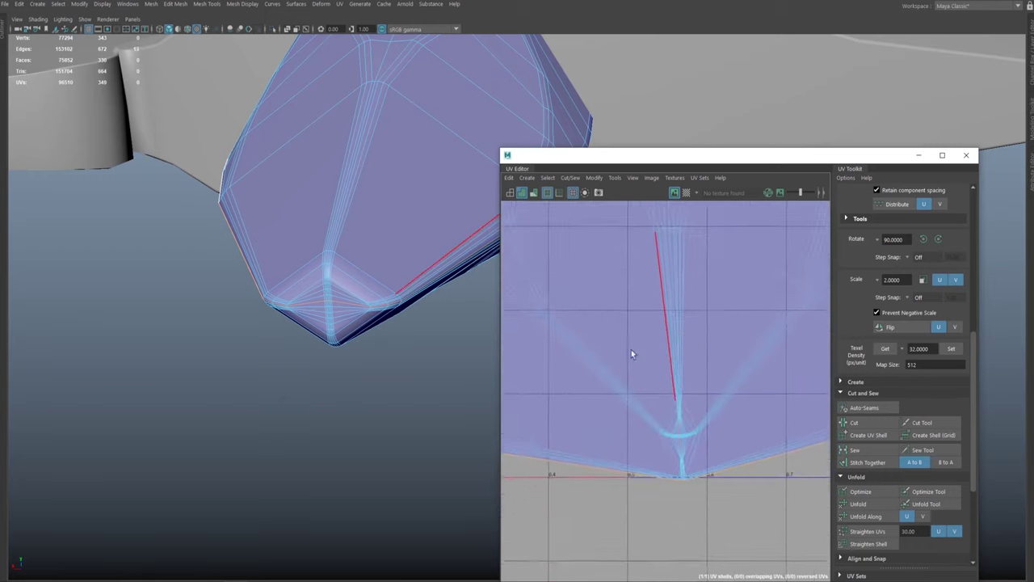
scroll(630, 356, up, 3)
scroll(716, 357, down, 4)
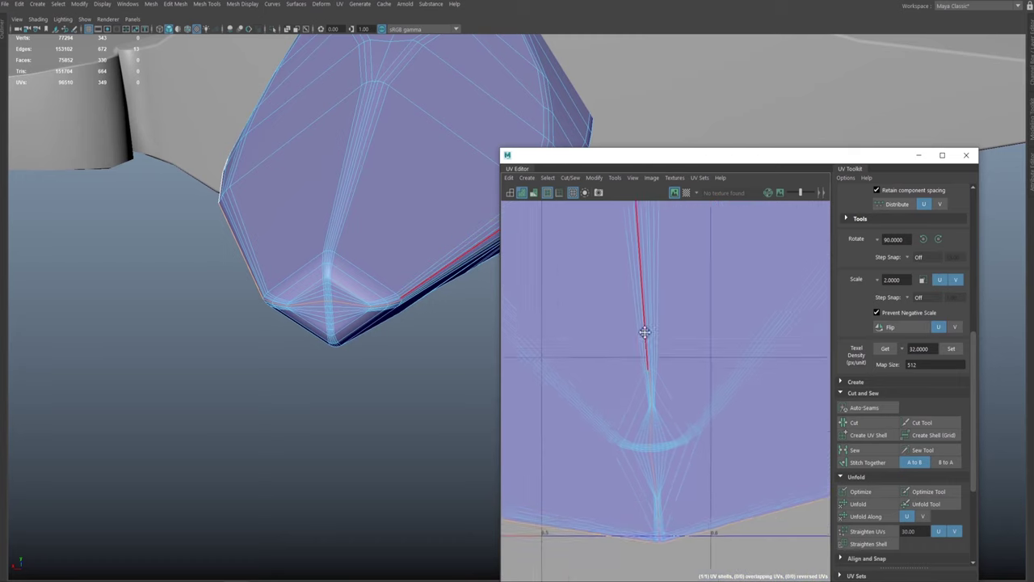
scroll(687, 331, up, 2)
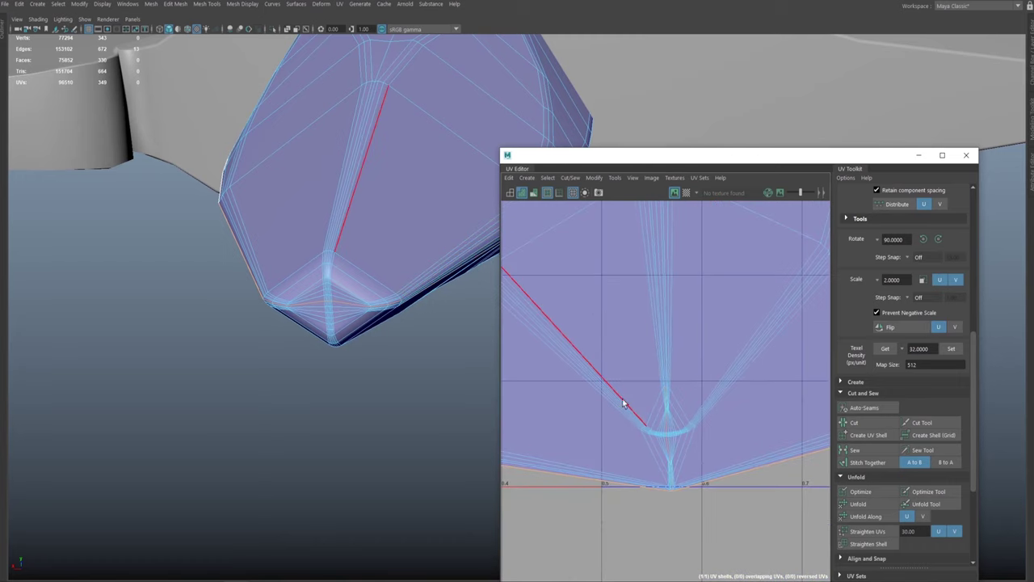
scroll(618, 355, down, 4)
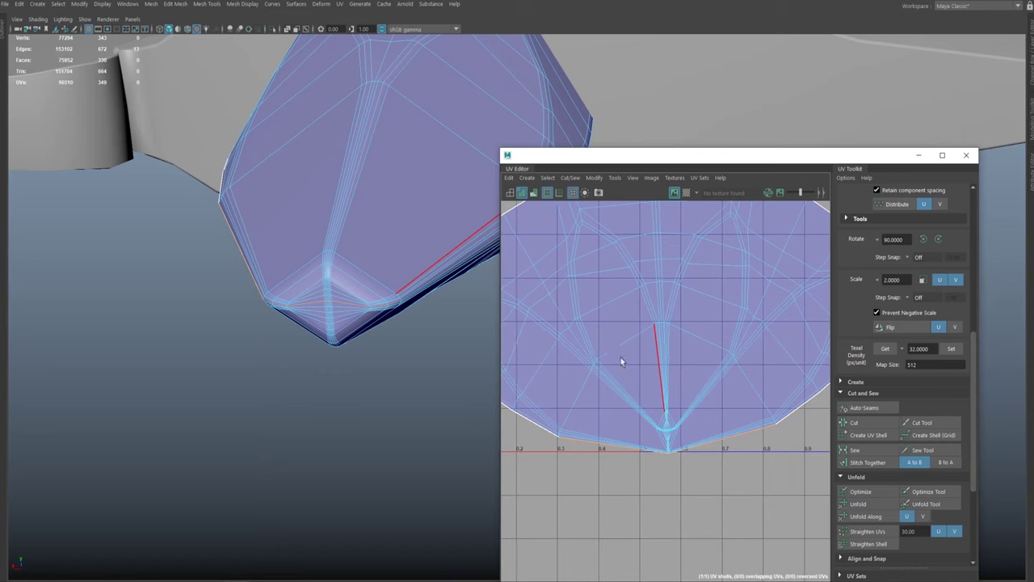
scroll(621, 362, up, 4)
alt+right_drag(672, 432, 667, 357)
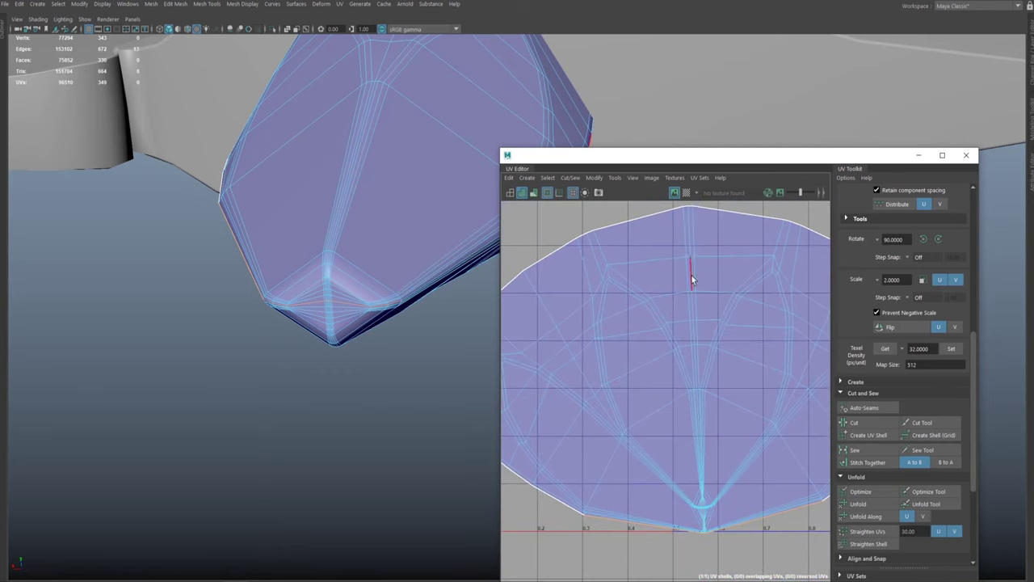
alt+middle_drag(732, 490, 711, 302)
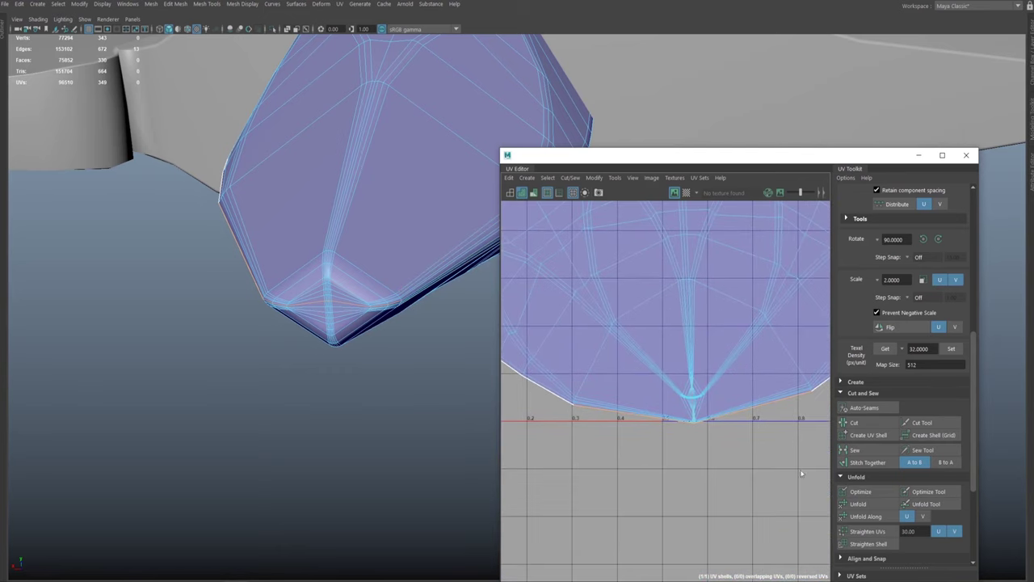
shift+right_drag(664, 332, 635, 367)
click(645, 364)
Step: Select the spike's whole UV shell with its newly cut tip, and unfold and optimize it
alt+right_drag(691, 421, 776, 436)
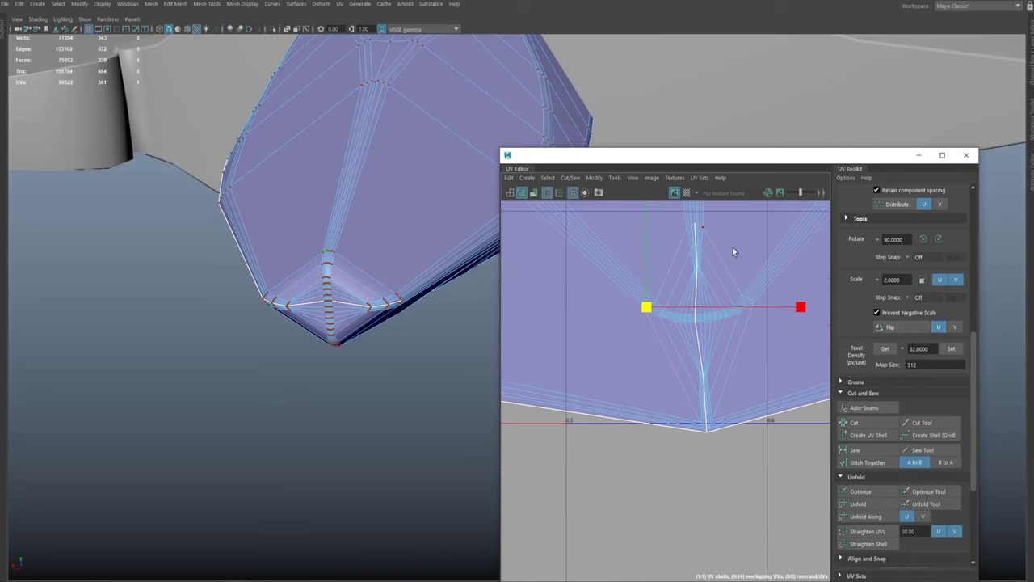
alt+right_drag(699, 390, 612, 353)
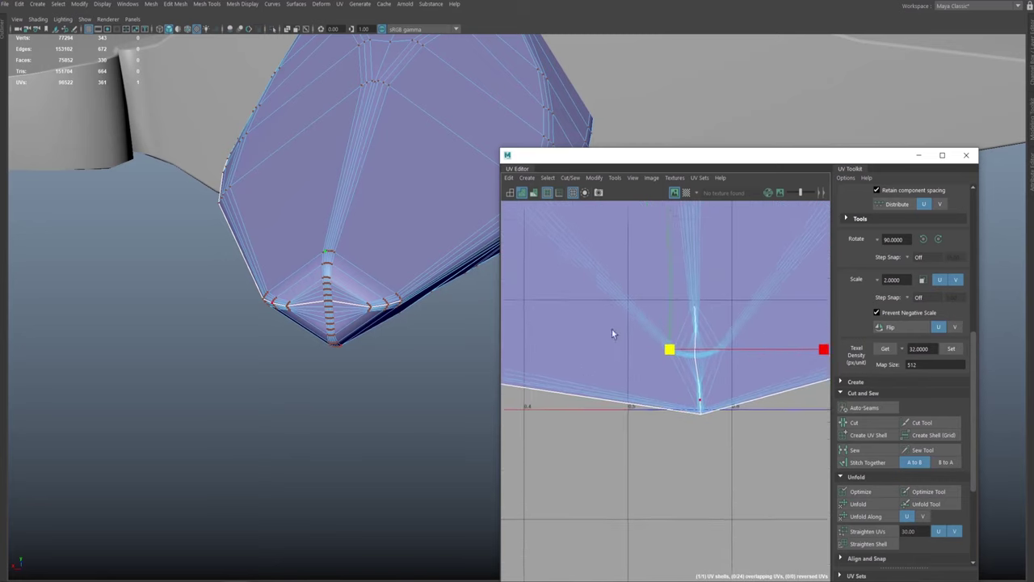
alt+middle_drag(612, 353, 685, 399)
alt+right_drag(685, 400, 587, 359)
alt+right_drag(661, 368, 619, 320)
alt+middle_drag(620, 320, 563, 369)
right_drag(591, 362, 605, 362)
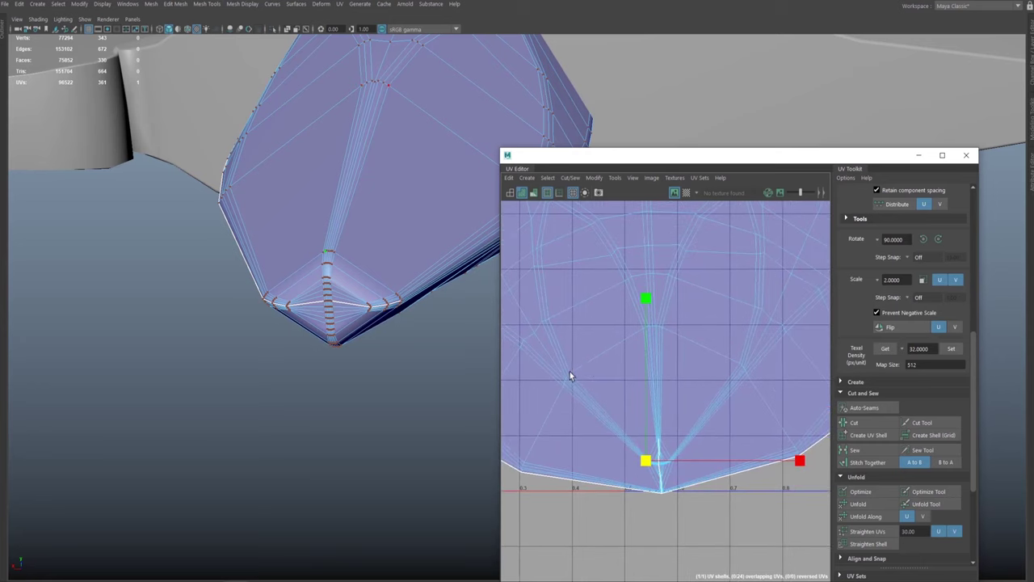
double_click(571, 377)
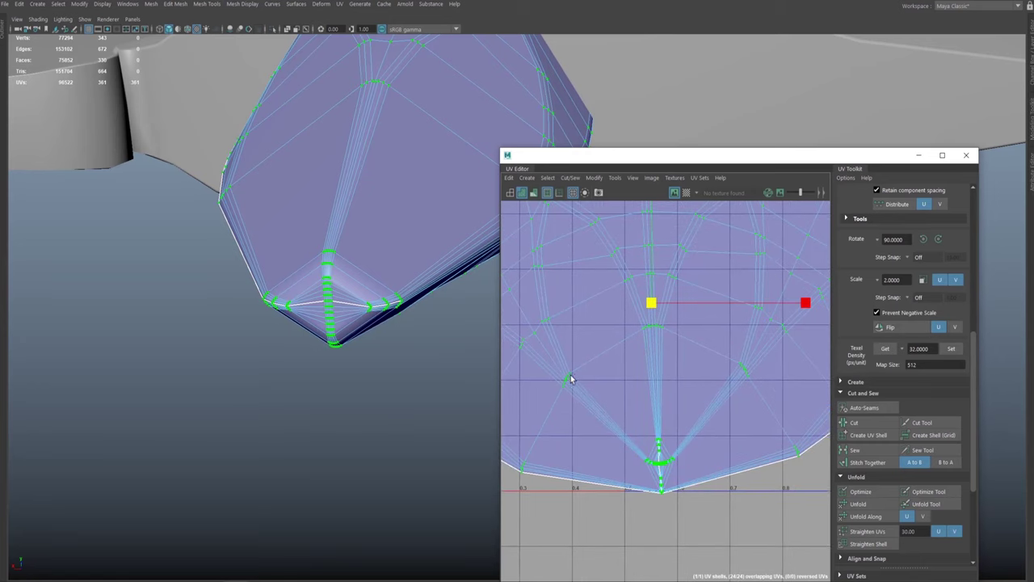
click(858, 504)
click(859, 492)
alt+right_drag(790, 462, 633, 388)
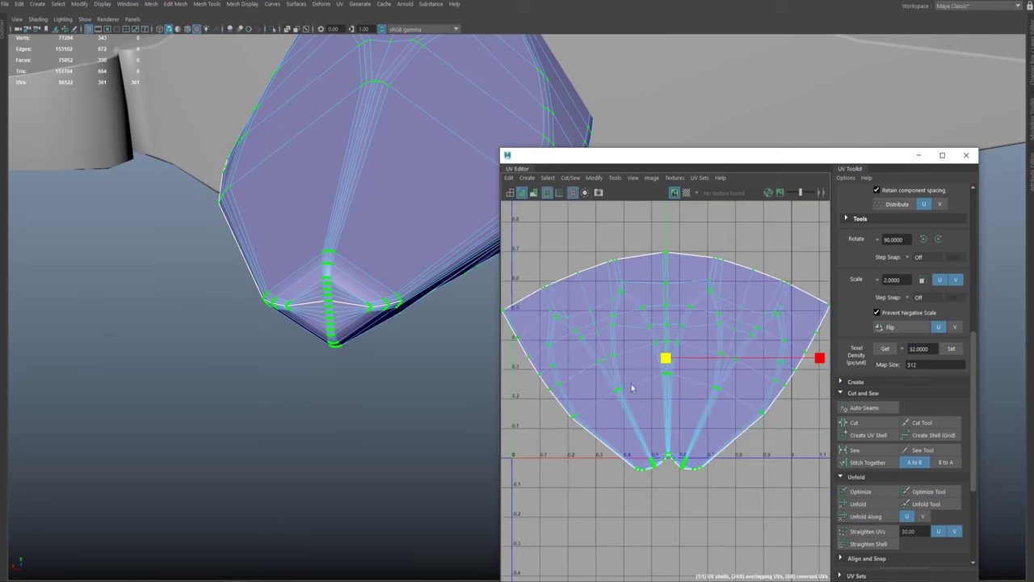
alt+middle_drag(632, 388, 643, 388)
Step: Display the checker texture on the spike and examine the pattern for stretching around the tip and along the sides
alt+drag(316, 267, 359, 267)
key(6)
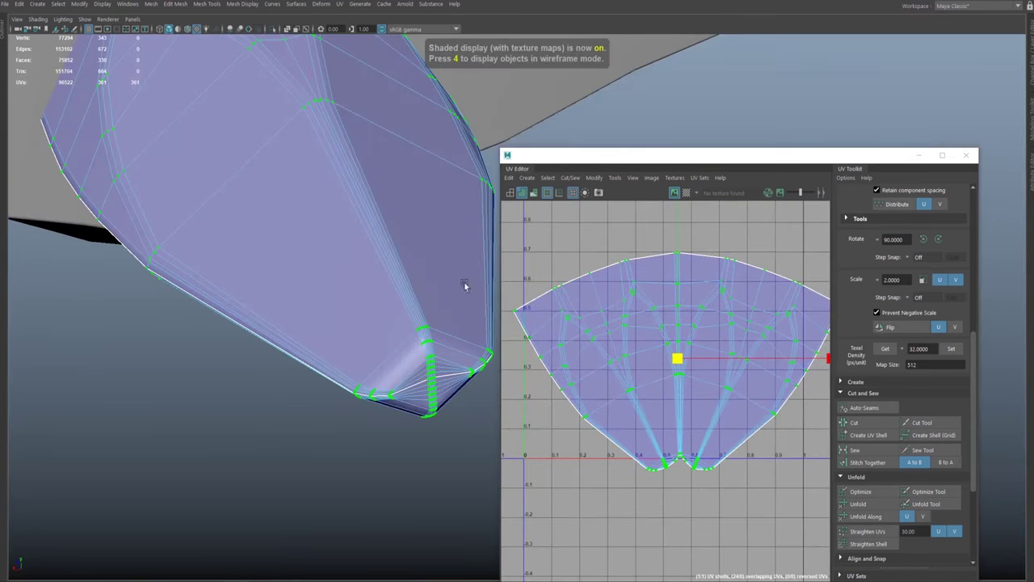
click(677, 194)
alt+drag(331, 244, 362, 235)
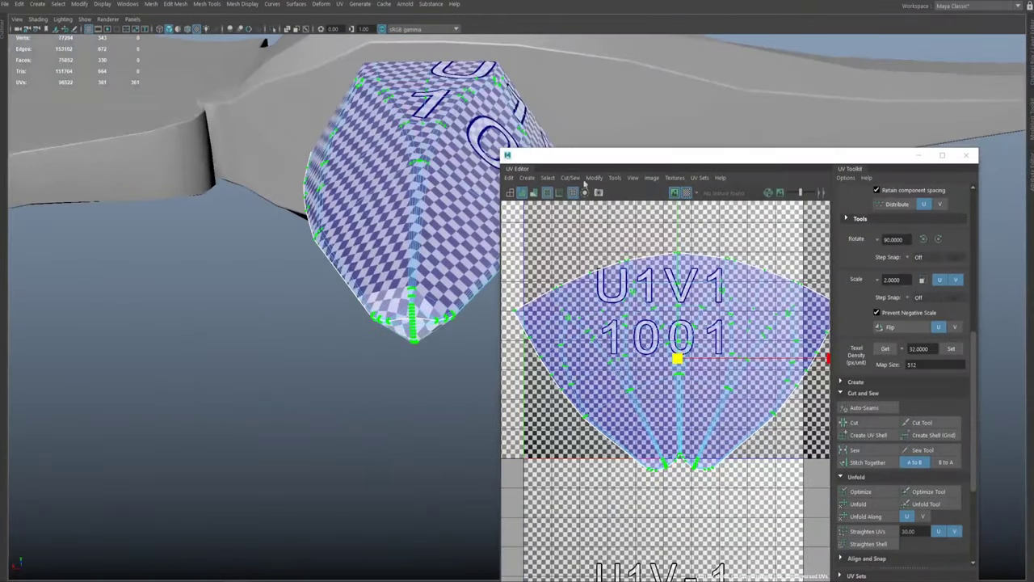
drag(614, 156, 655, 126)
alt+drag(347, 270, 347, 299)
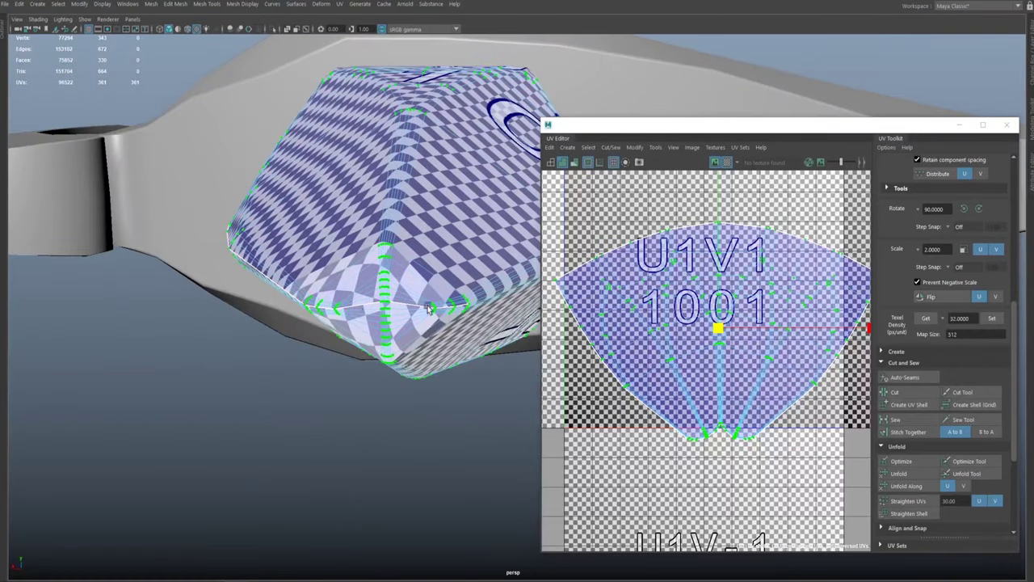
alt+drag(454, 241, 393, 254)
Step: Return to object selection, reselect the spike and turn off the checker texture
right_drag(401, 255, 441, 258)
click(182, 384)
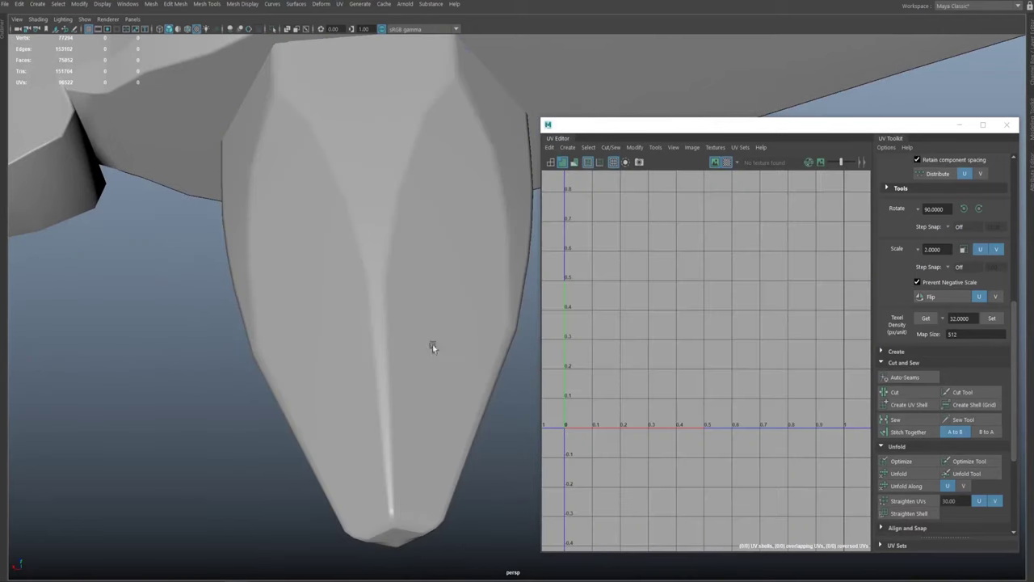
click(306, 291)
click(726, 163)
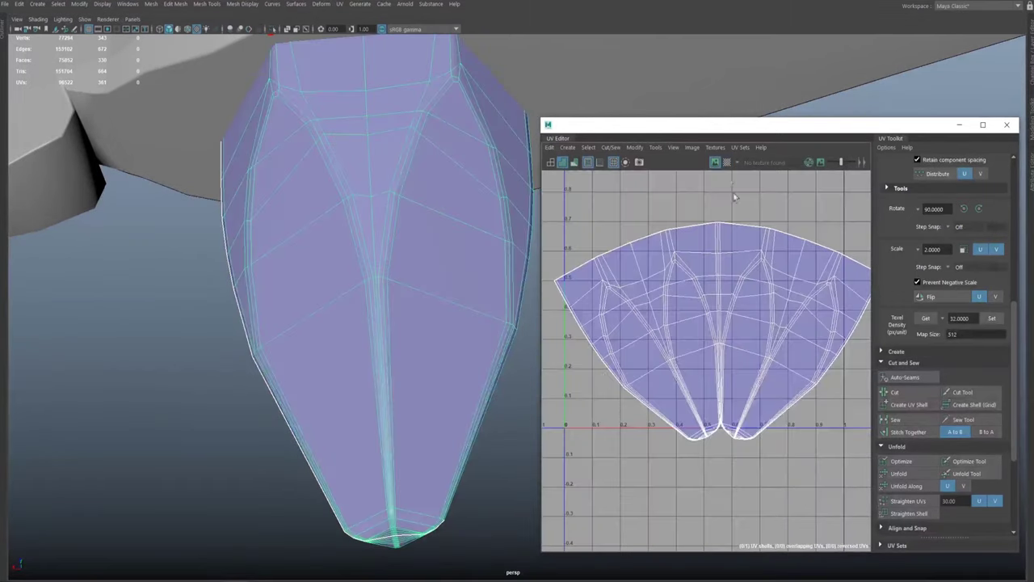
scroll(342, 306, down, 4)
alt+right_drag(418, 273, 286, 250)
alt+middle_drag(414, 252, 393, 235)
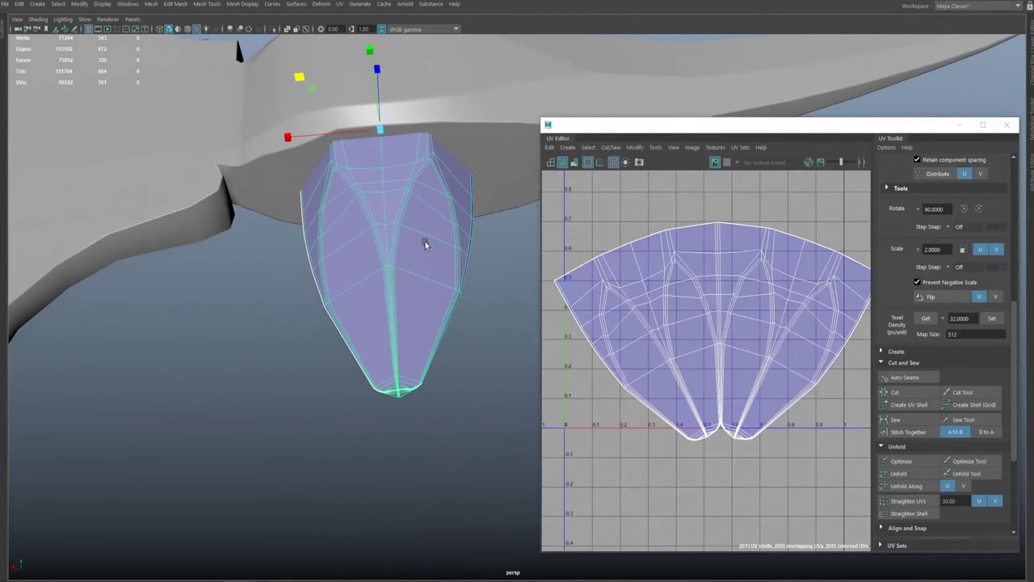
scroll(744, 350, down, 3)
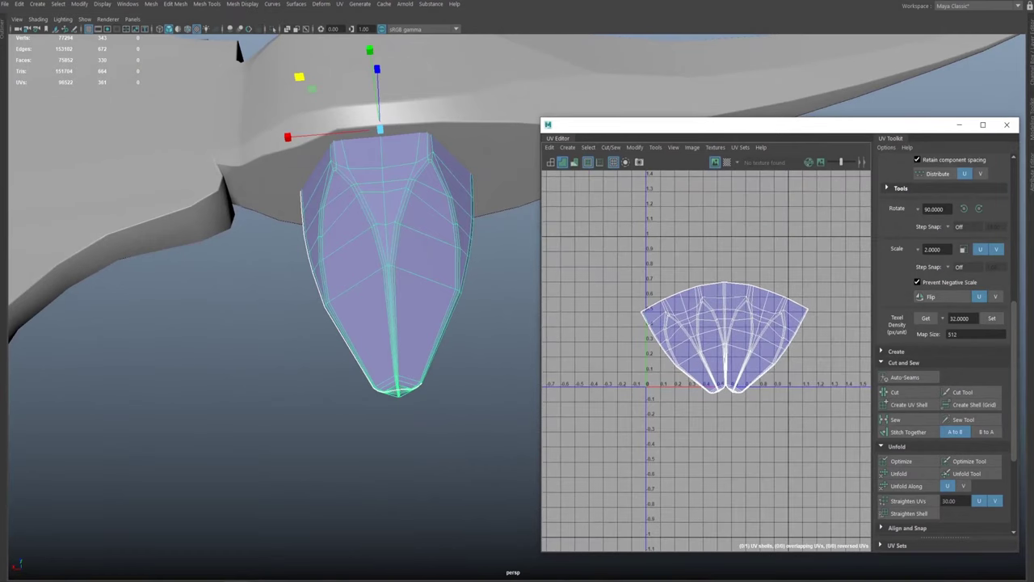
Step: Lay out the spike's UV shell so it fits inside the 0 to 1 space
drag(1010, 406, 1008, 434)
scroll(1009, 428, down, 5)
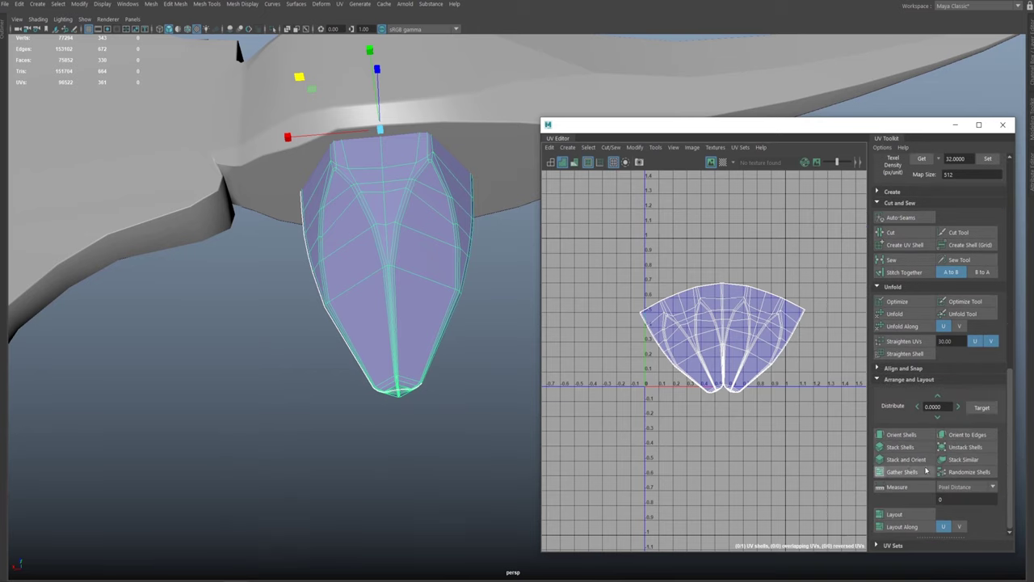
click(893, 513)
alt+middle_drag(663, 322, 632, 334)
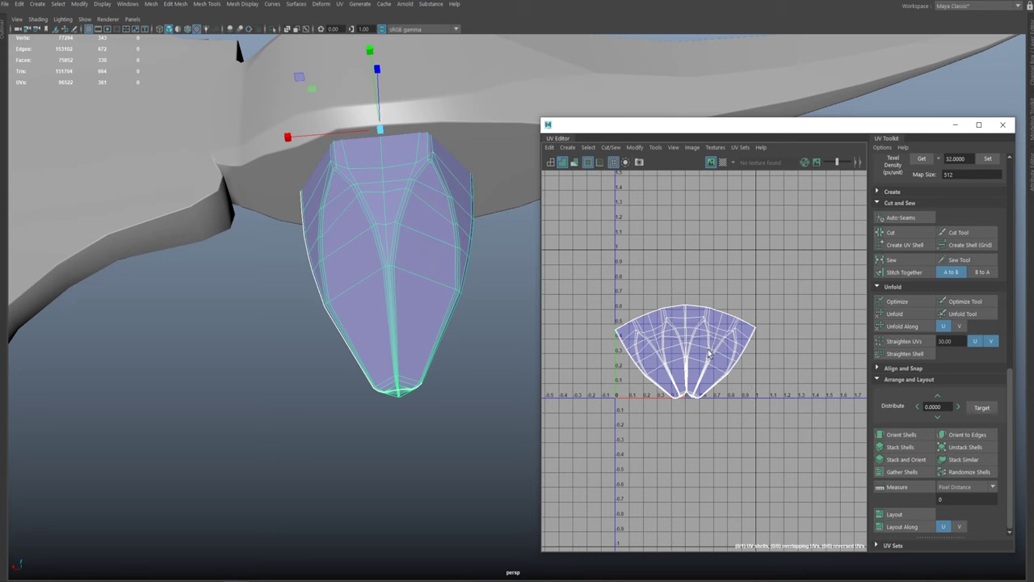
alt+middle_drag(704, 301, 719, 311)
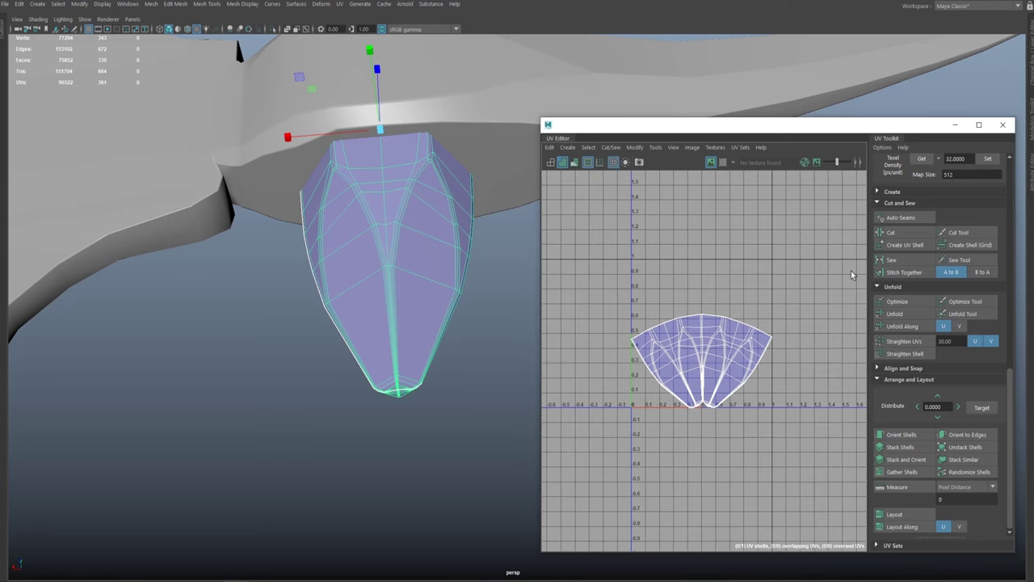
Step: Select the axe head and the spike together and lay out all their shells in the shared 0 to 1 space
click(468, 128)
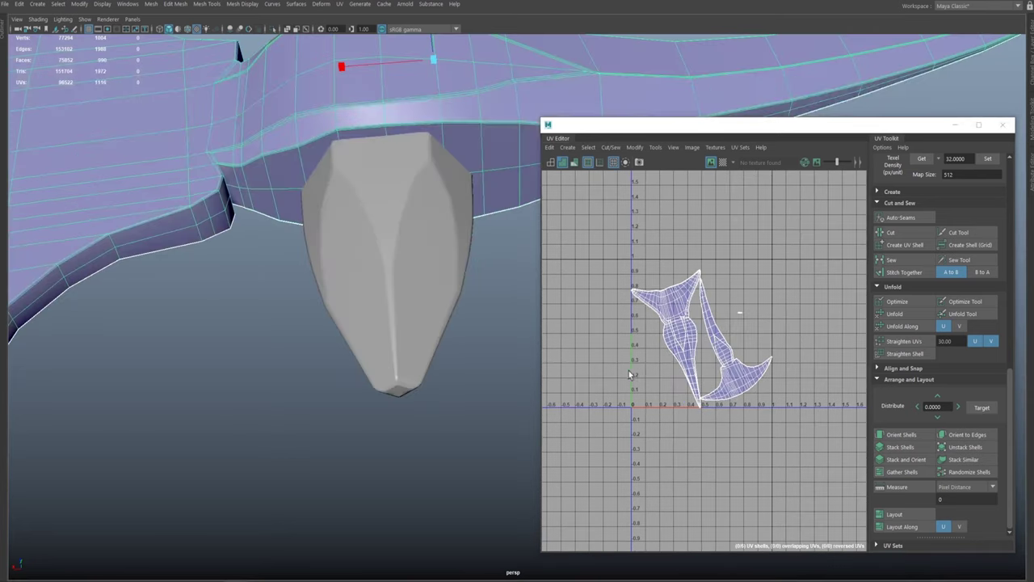
shift+click(393, 208)
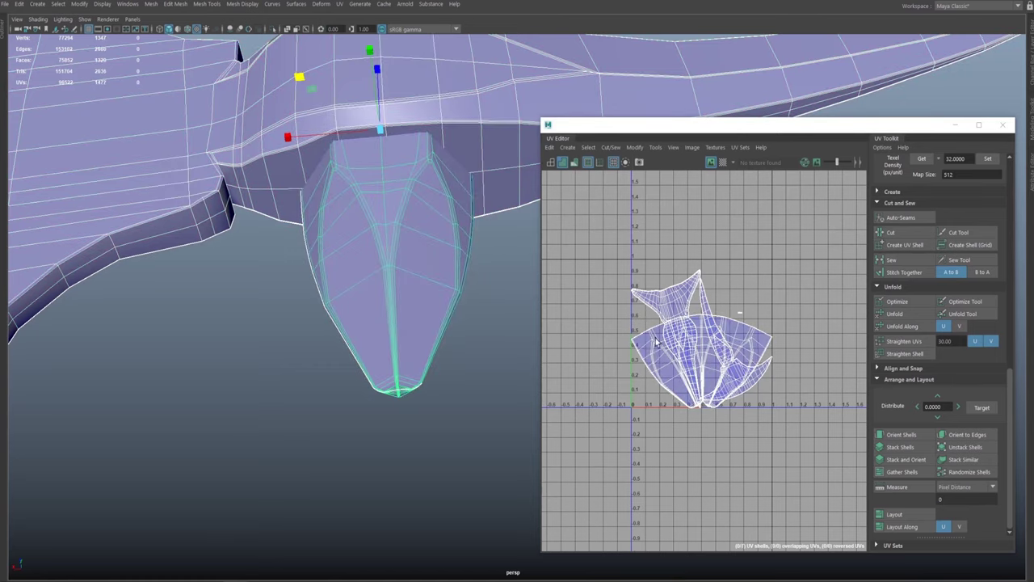
alt+middle_drag(477, 216, 457, 292)
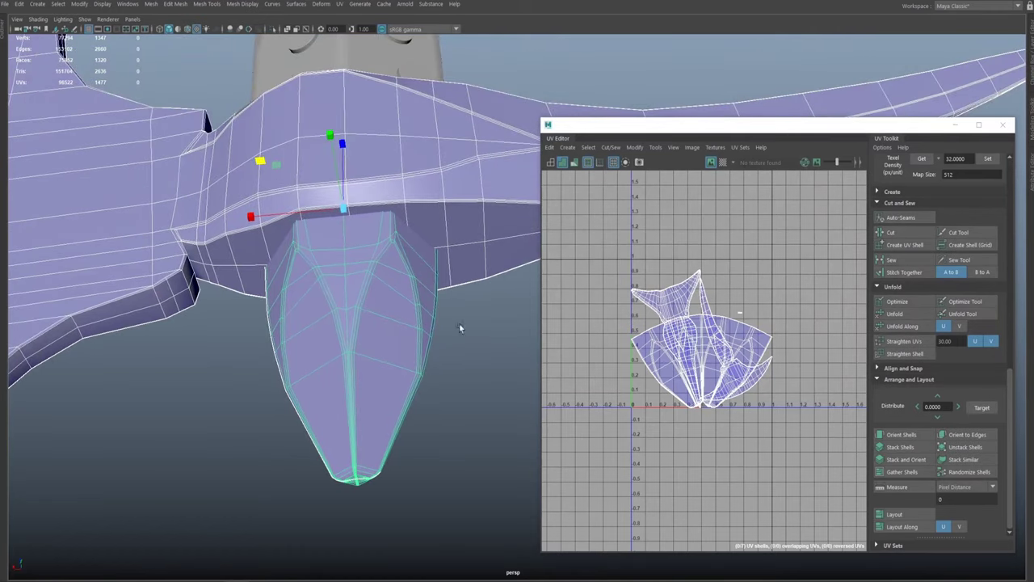
alt+drag(485, 282, 425, 213)
click(431, 248)
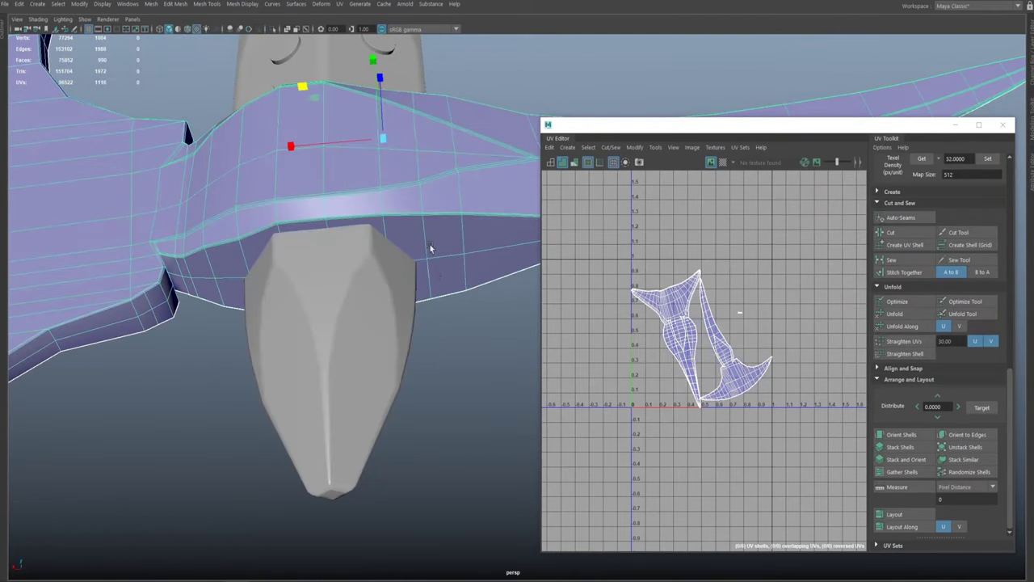
shift+click(350, 275)
click(895, 514)
scroll(711, 355, up, 2)
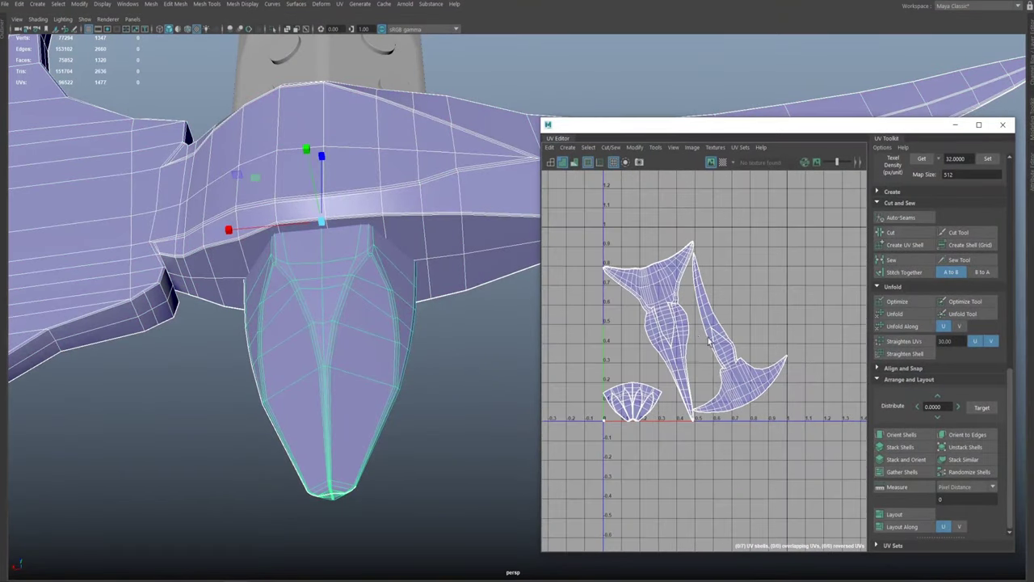
scroll(605, 337, down, 1)
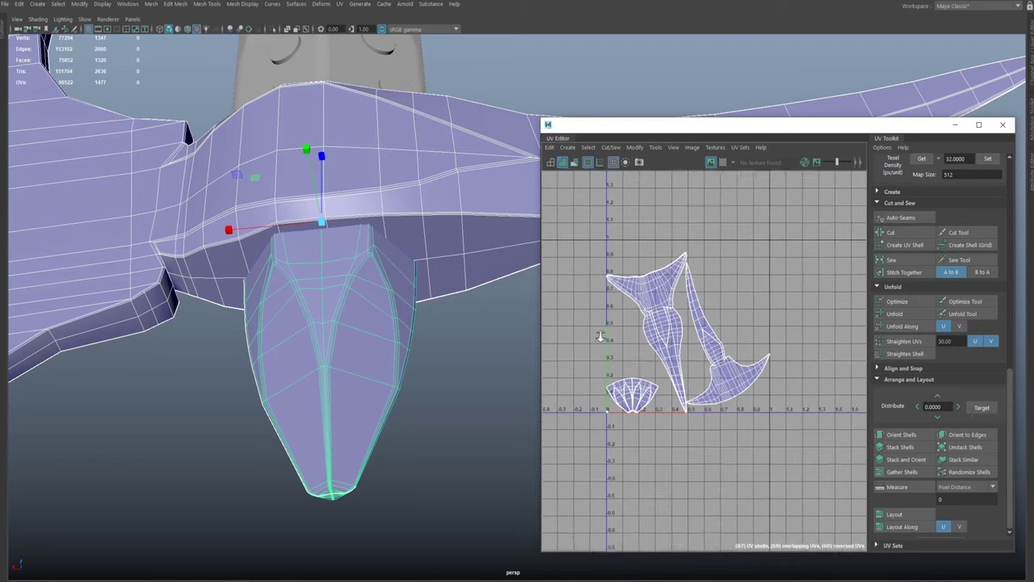
Step: Compare the spike's shell alone and alongside the axe head's shells in the shared layout, ending with both parts selected
alt+middle_drag(461, 265, 417, 257)
alt+drag(417, 257, 487, 178)
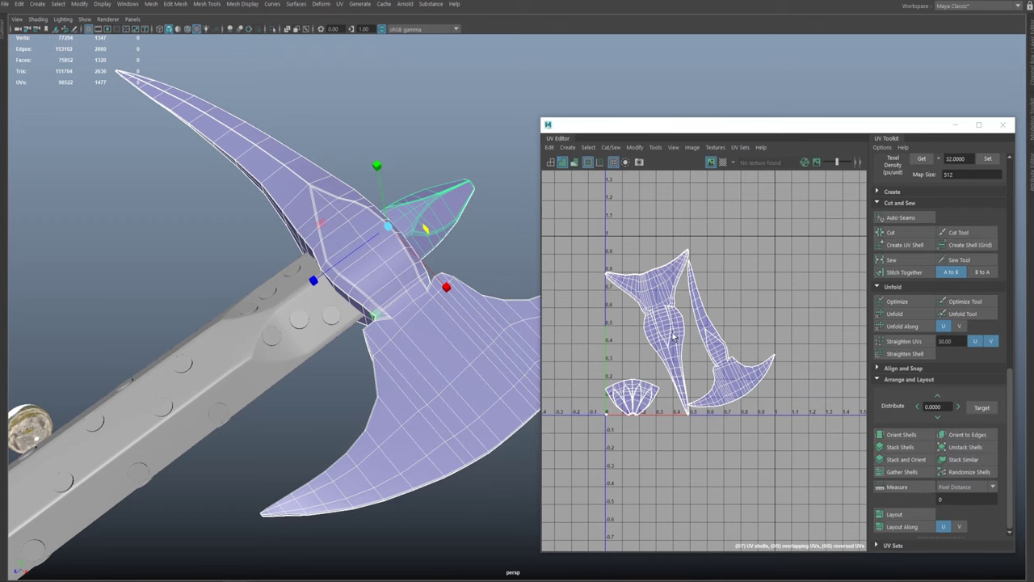
alt+middle_drag(676, 341, 683, 305)
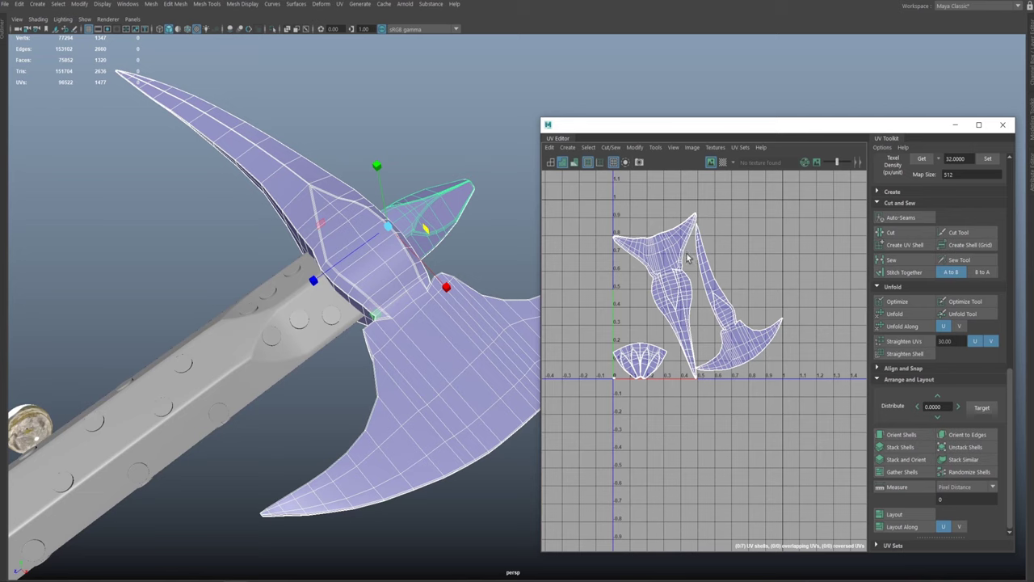
ctrl+click(499, 335)
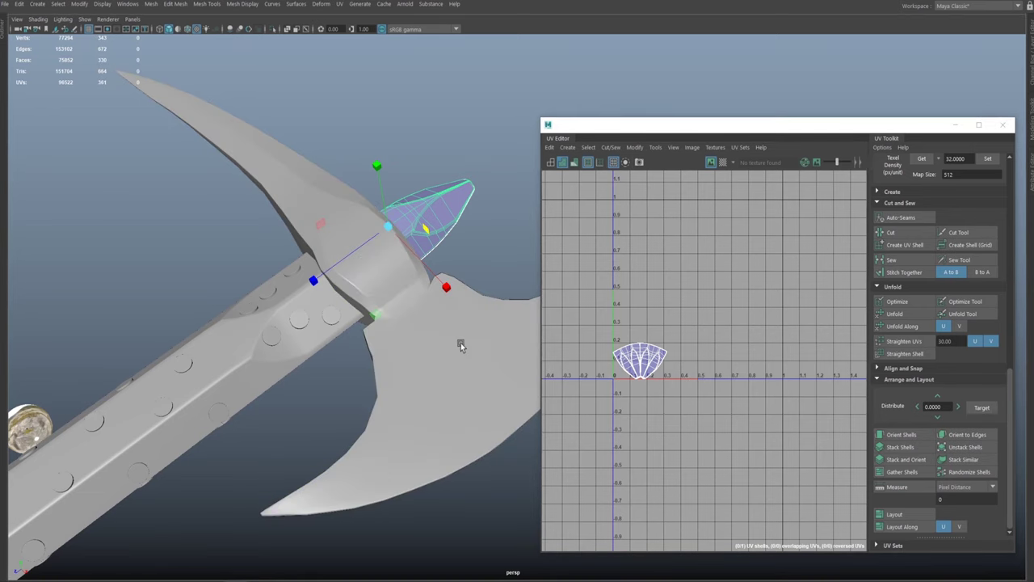
click(460, 342)
shift+click(463, 233)
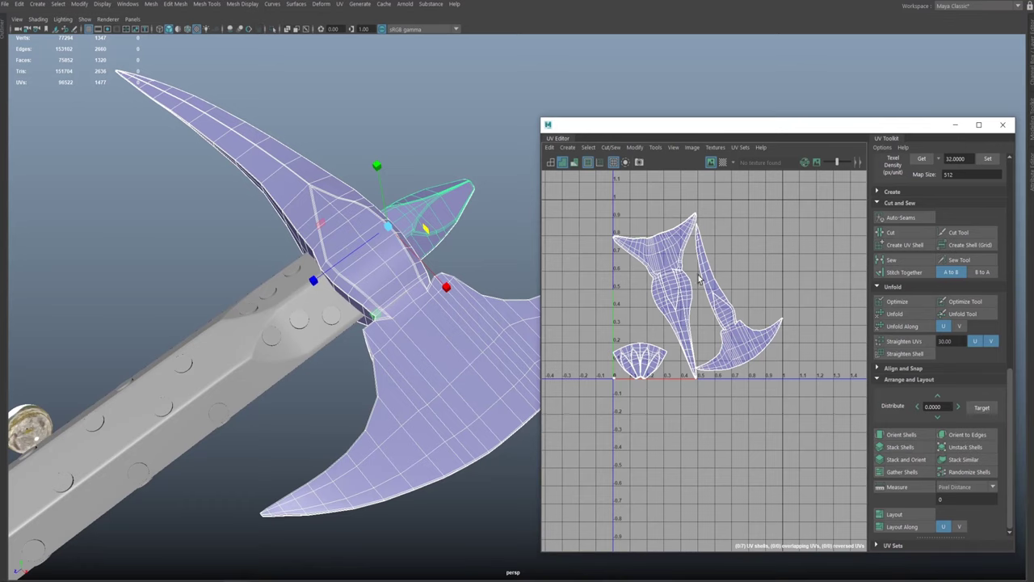
Step: Switch to UV selection, select the spike's whole shell and move it out past the 0 to 1 space
right_drag(686, 296, 723, 292)
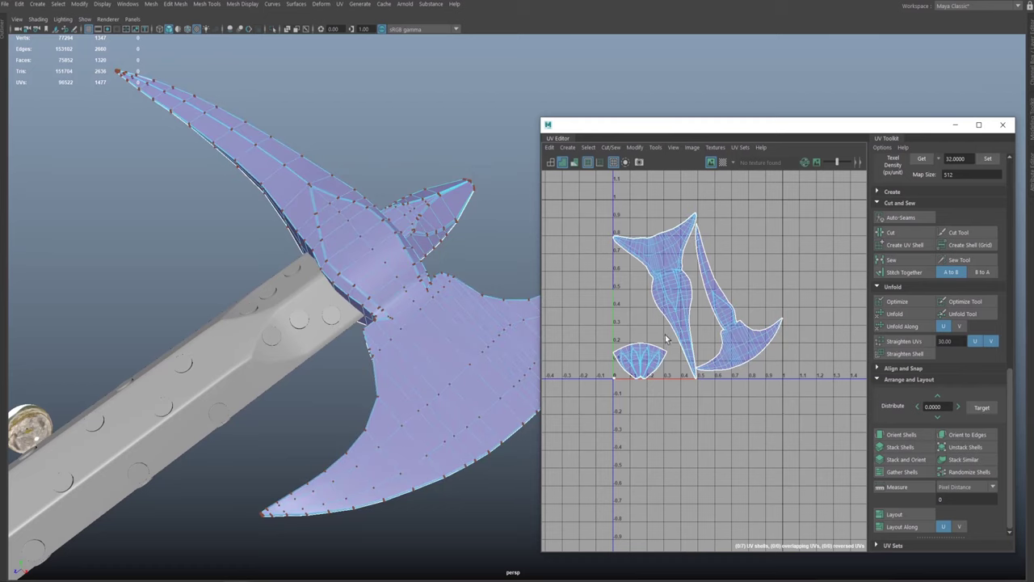
alt+middle_drag(672, 324, 658, 360)
alt+right_drag(658, 361, 634, 380)
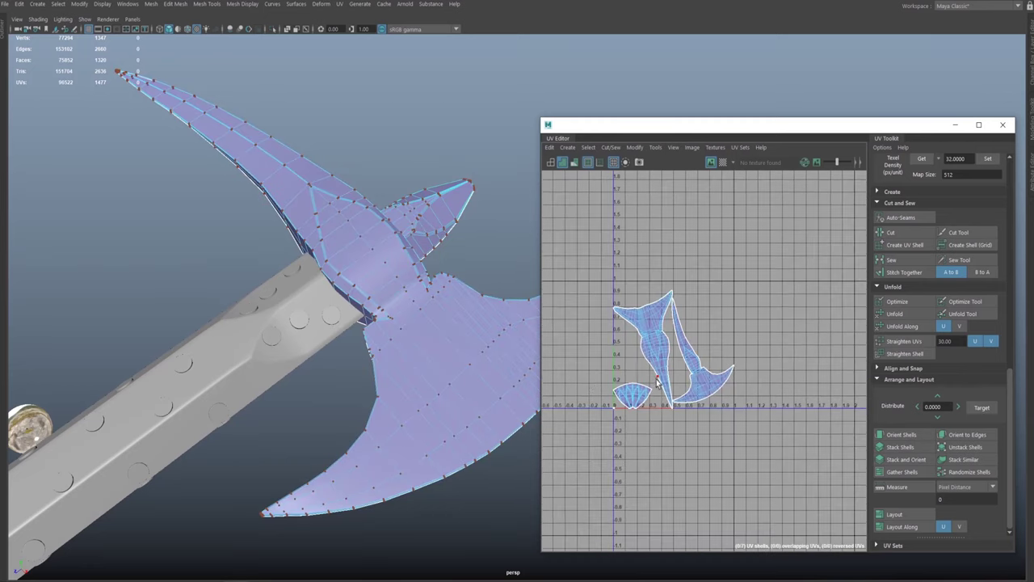
drag(598, 416, 592, 429)
alt+middle_drag(640, 343, 573, 326)
key(w)
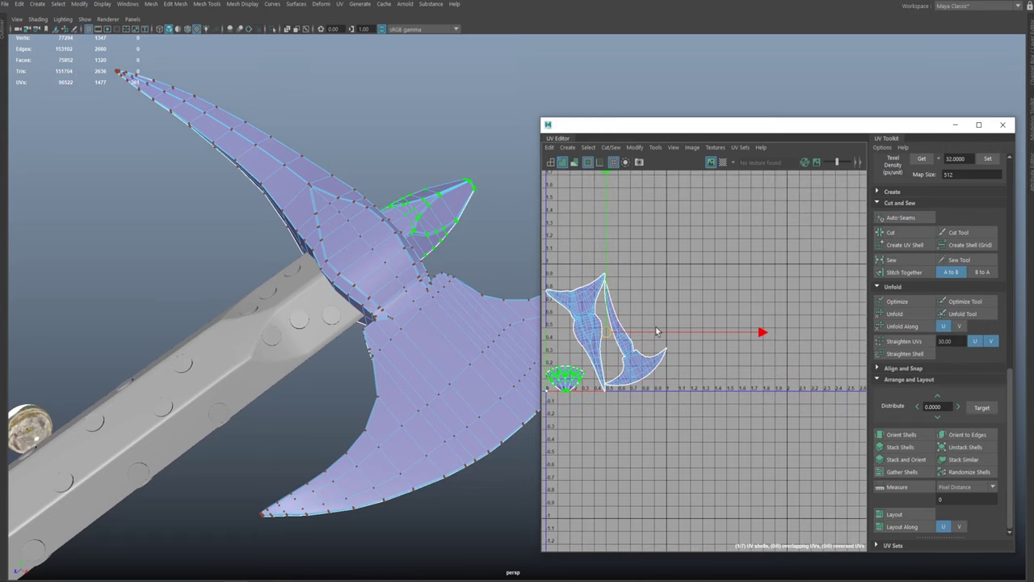
drag(600, 333, 726, 327)
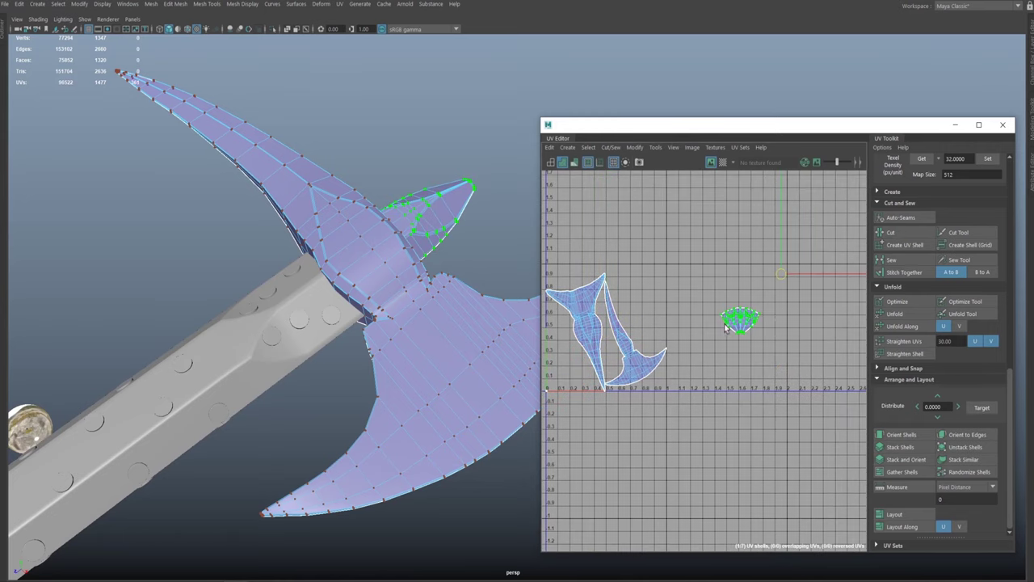
Step: Scale the spike's shell up to about 0.8 UV units wide and place it beside the 0 to 1 space
key(r)
drag(781, 276, 1004, 127)
key(e)
key(w)
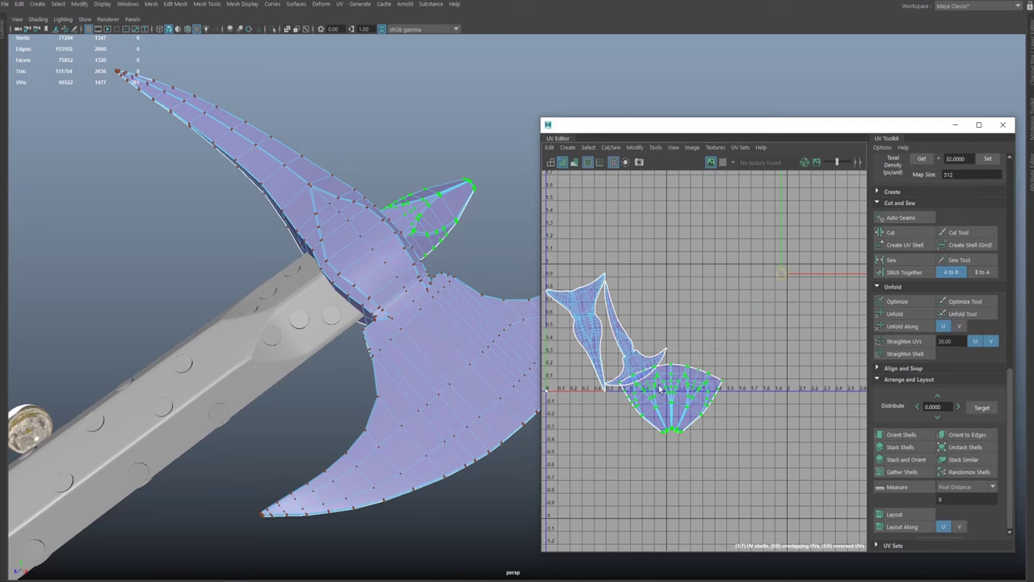
drag(784, 273, 834, 200)
Step: Examine the enlarged spike shell's size against the axe head shells and the 0 to 1 space, and clear the shell selection
alt+right_drag(672, 386, 566, 337)
alt+middle_drag(649, 345, 680, 309)
alt+right_drag(679, 308, 757, 334)
alt+middle_drag(737, 361, 697, 356)
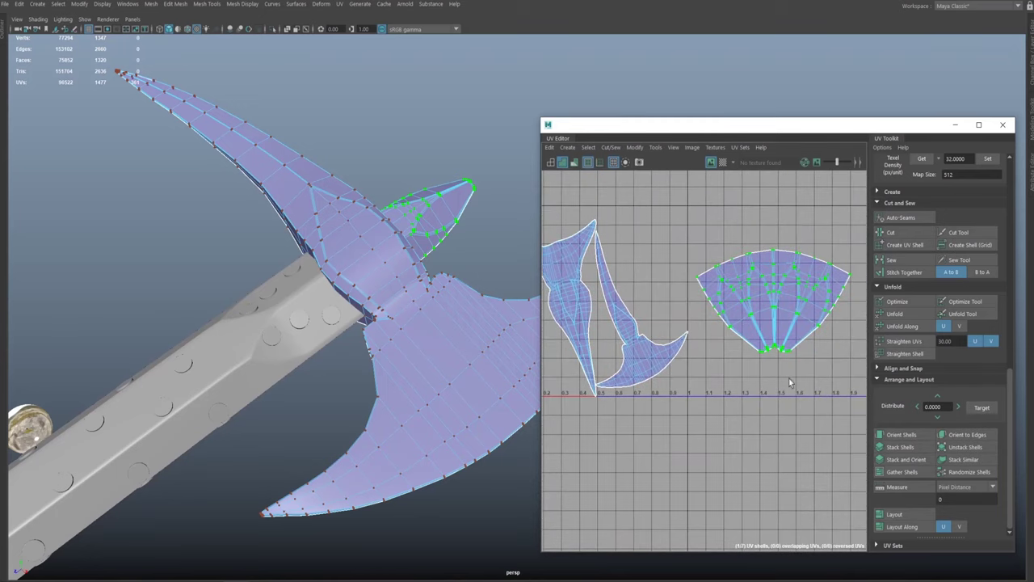
alt+middle_drag(839, 394, 794, 438)
scroll(744, 308, down, 3)
scroll(680, 316, up, 2)
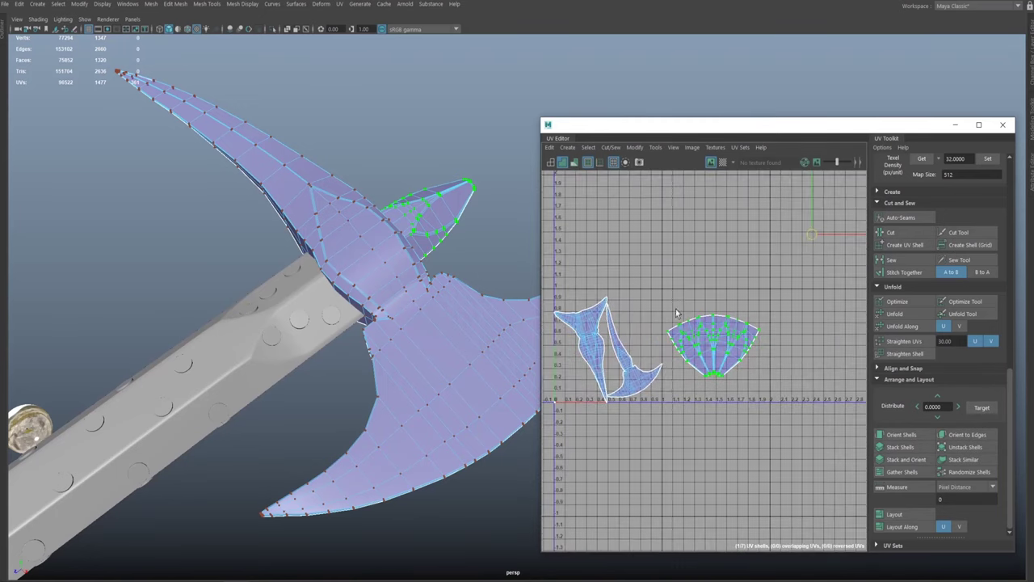
alt+right_drag(685, 348, 754, 406)
alt+middle_drag(795, 398, 790, 409)
alt+middle_drag(678, 309, 734, 319)
alt+right_drag(733, 318, 588, 325)
alt+middle_drag(587, 325, 564, 303)
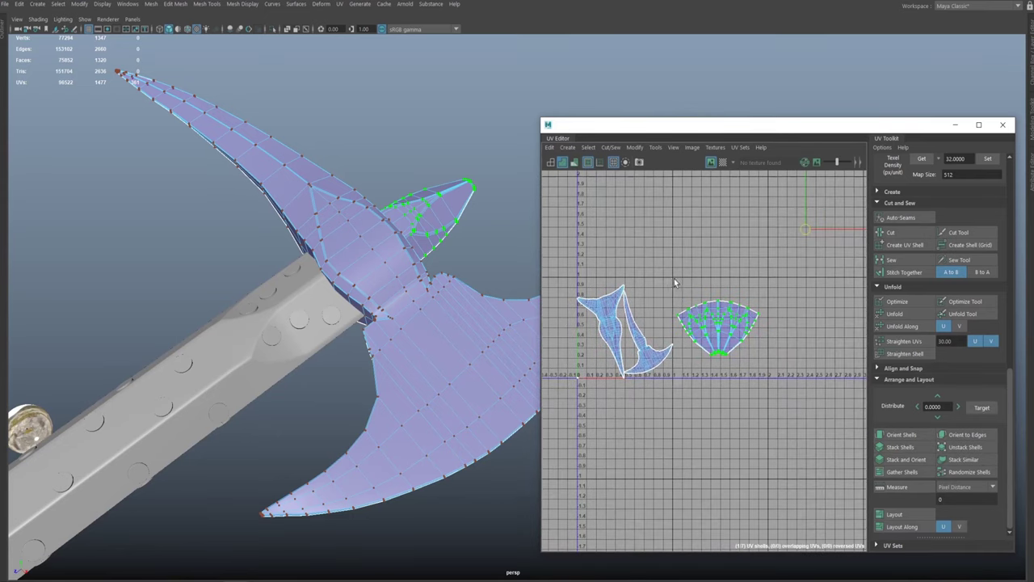
scroll(652, 258, up, 3)
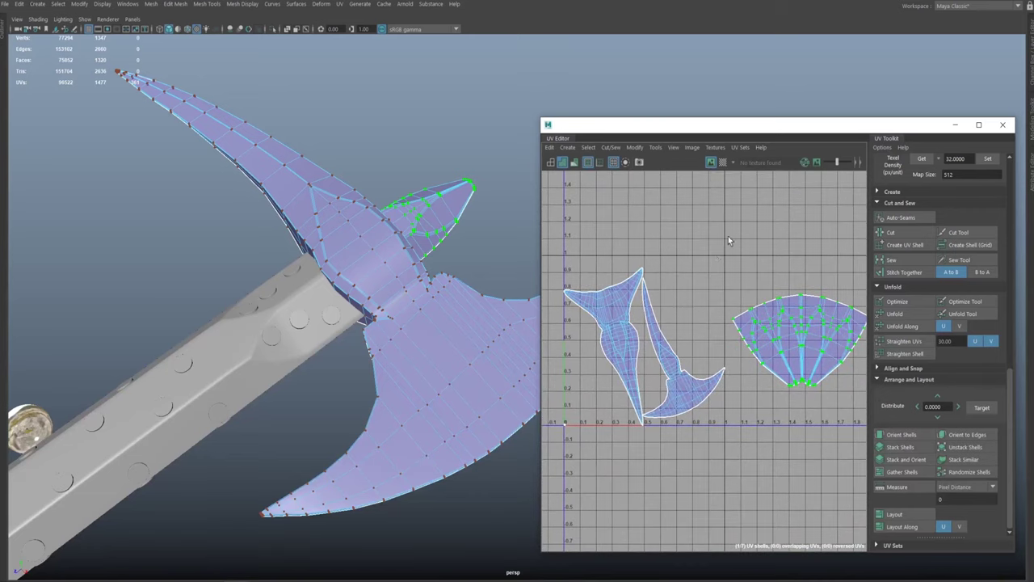
drag(484, 489, 485, 489)
click(782, 306)
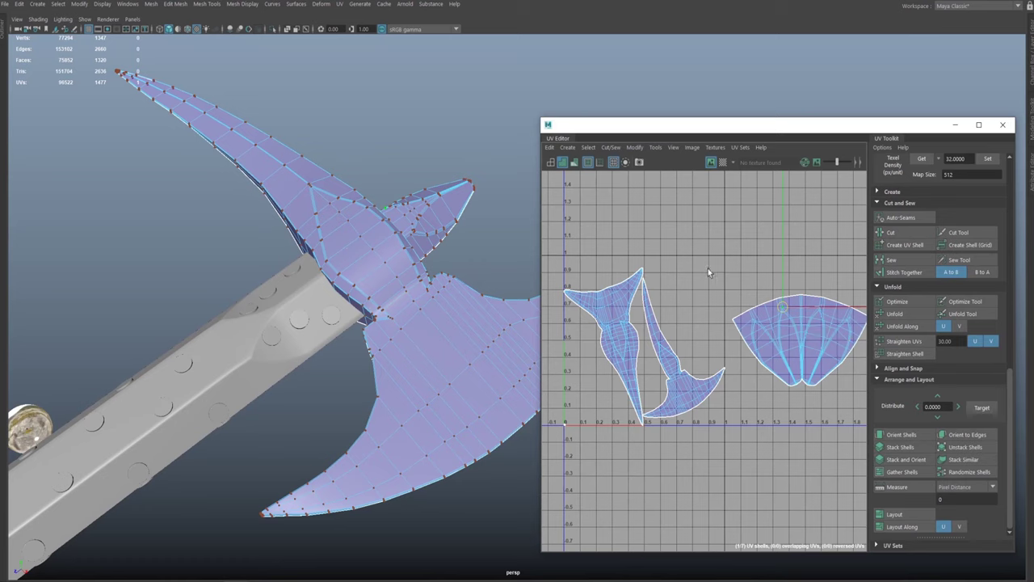
Step: Select the axe head's shells and the enlarged spike shell by turns to compare their scale with the 0 to 1 space
drag(679, 363, 521, 444)
alt+middle_drag(630, 318, 647, 304)
alt+right_drag(646, 305, 650, 363)
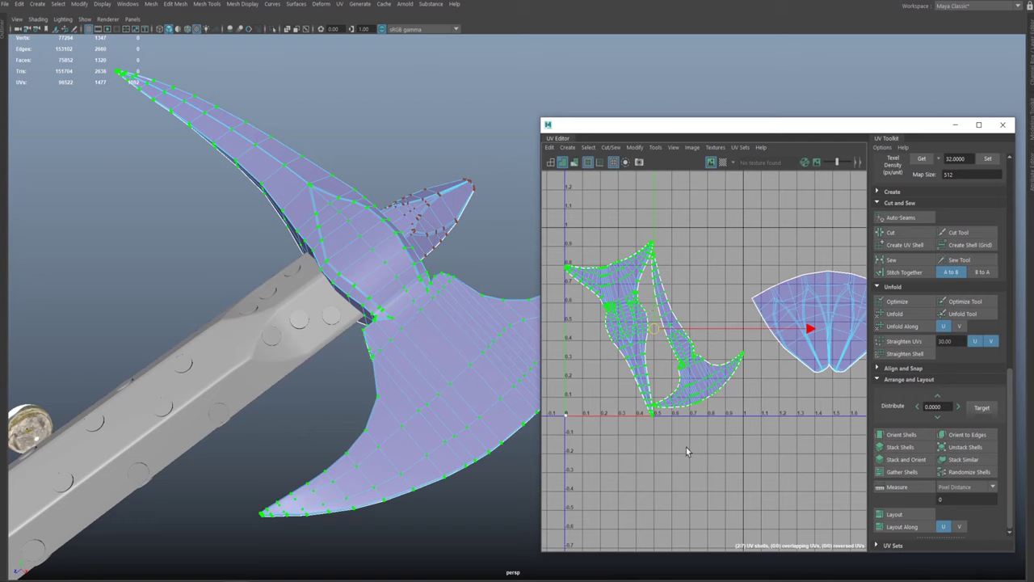
drag(737, 467, 737, 467)
alt+middle_drag(629, 350, 538, 353)
drag(862, 257, 635, 440)
alt+middle_drag(682, 453, 781, 412)
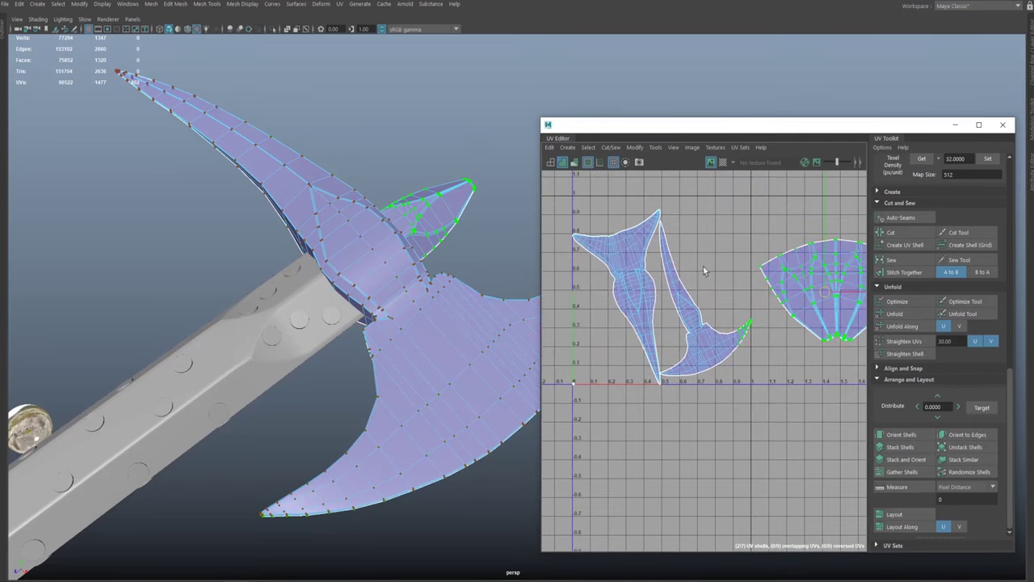
drag(725, 196, 588, 346)
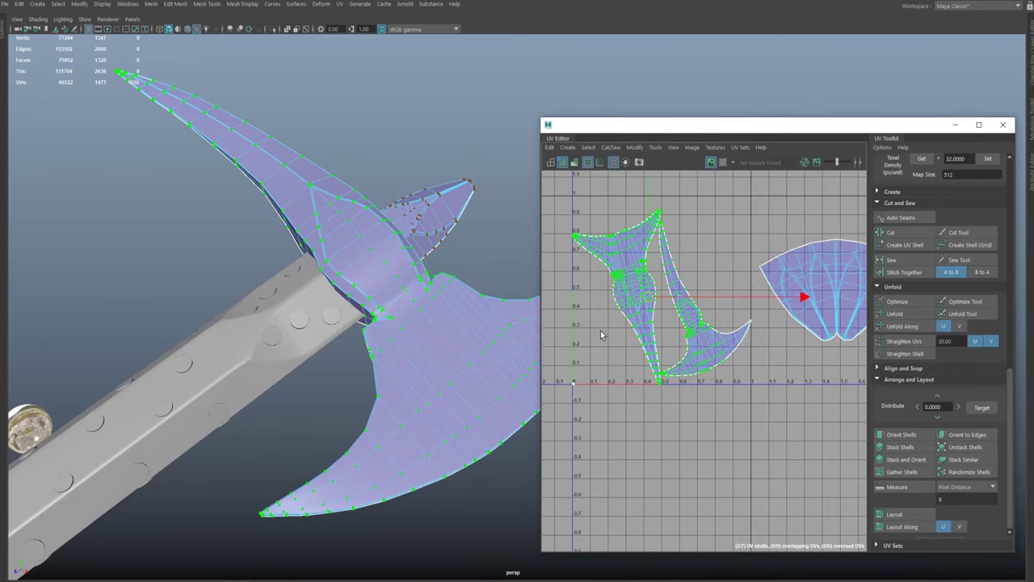
mouse_move(704, 346)
alt+middle_down()
mouse_move(620, 378)
mouse_move(689, 354)
mouse_move(713, 359)
alt+middle_up()
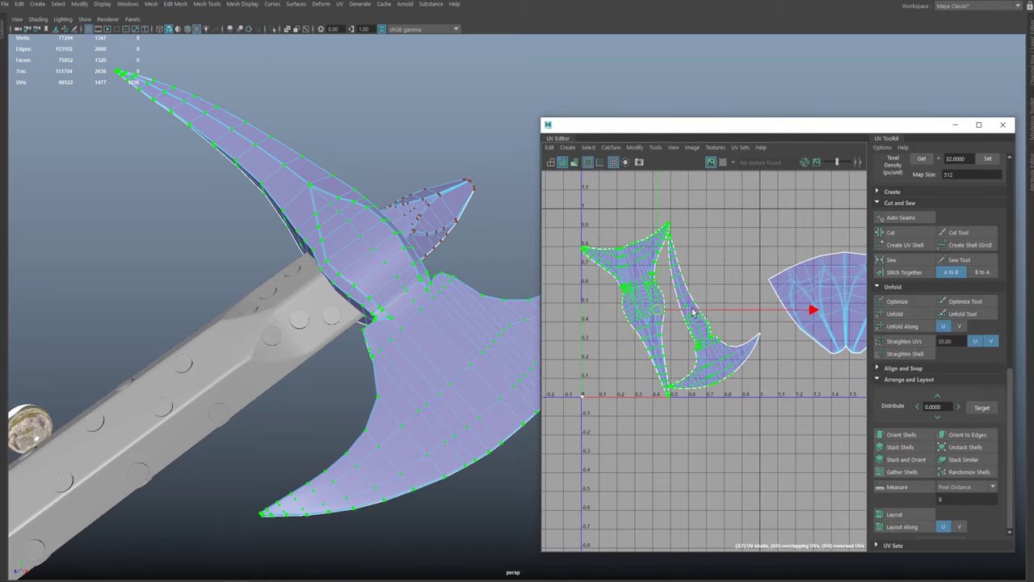
alt+middle_drag(657, 310, 631, 339)
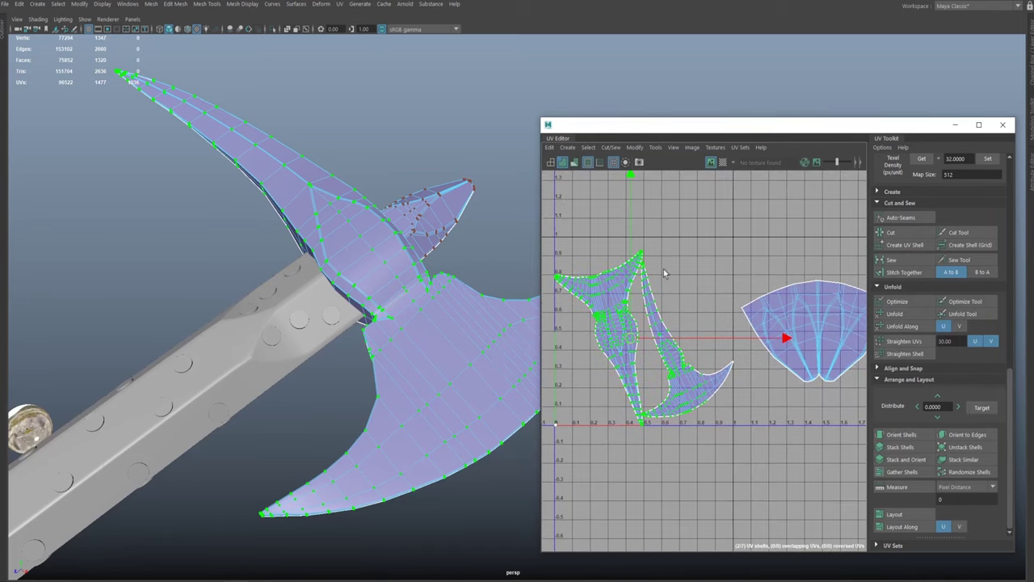
alt+middle_drag(689, 286, 675, 291)
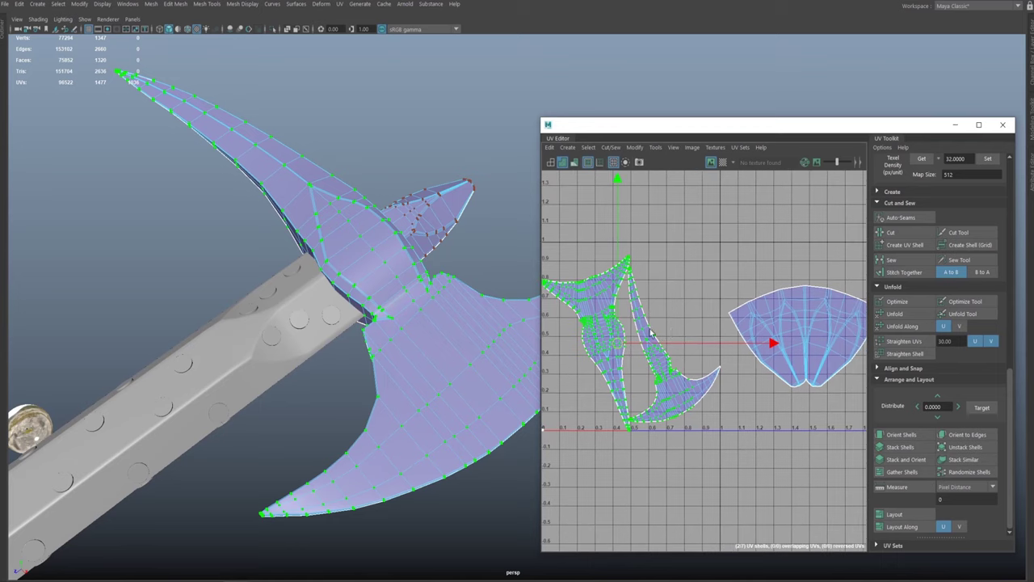
drag(721, 263, 887, 396)
alt+middle_drag(695, 376, 698, 376)
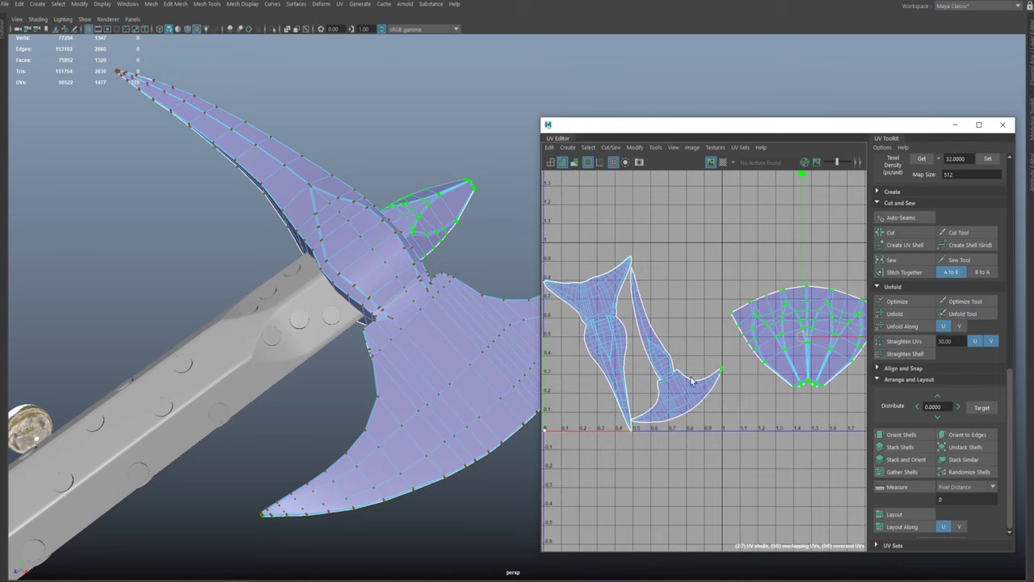
Step: Return to object selection and select the spike together with the axe head to show both sets of shells
right_drag(396, 279, 517, 149)
click(517, 149)
click(430, 213)
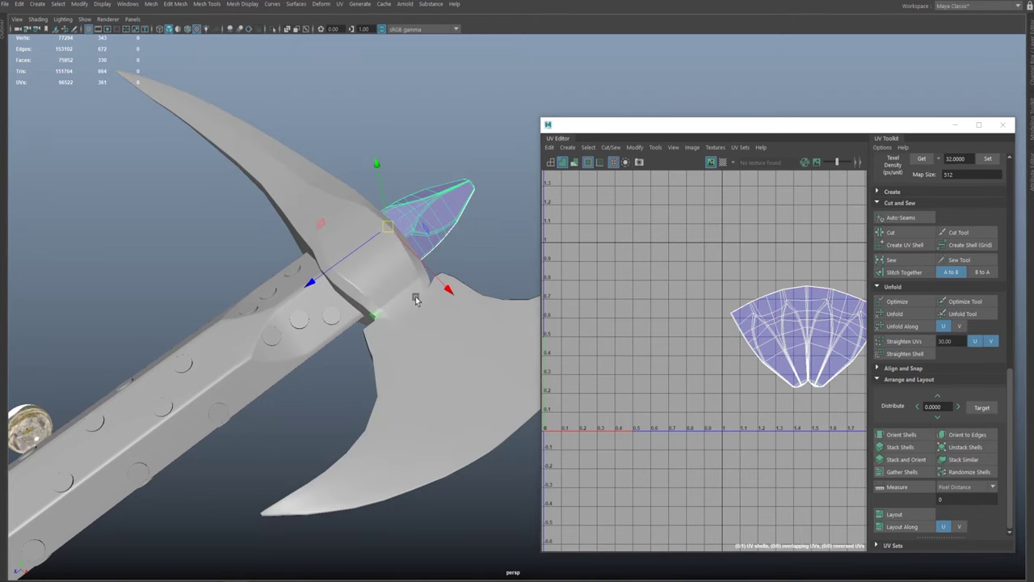
shift+click(417, 298)
alt+drag(488, 278, 482, 287)
alt+right_drag(482, 286, 370, 291)
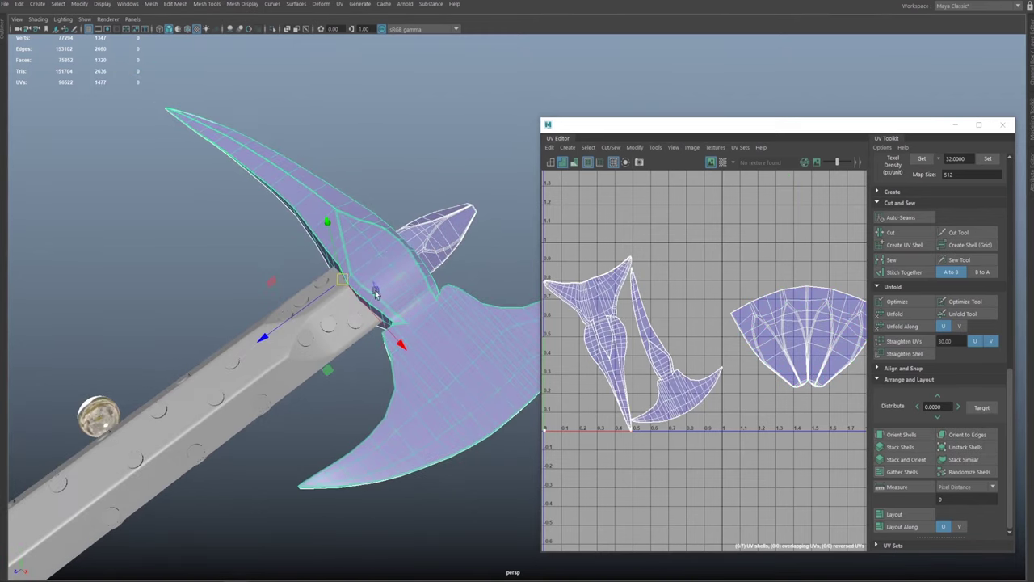
alt+drag(392, 277, 395, 246)
mouse_move(475, 210)
alt+middle_down()
mouse_move(470, 234)
mouse_move(469, 201)
alt+middle_up()
alt+middle_drag(624, 332, 660, 363)
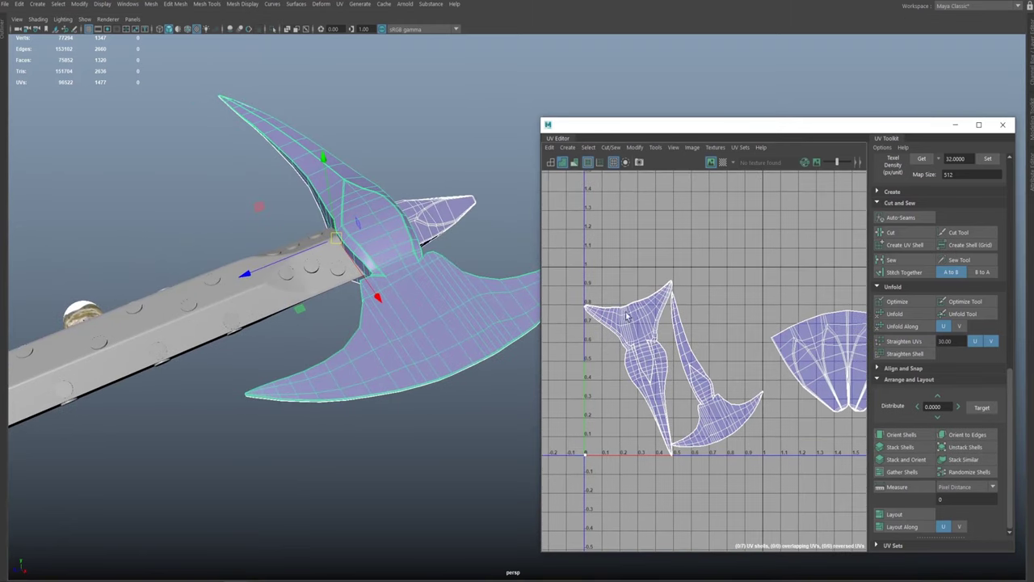
Step: Select only the axe head, inspect the checker pattern on its blades from several sides, and turn the checker map off
click(439, 296)
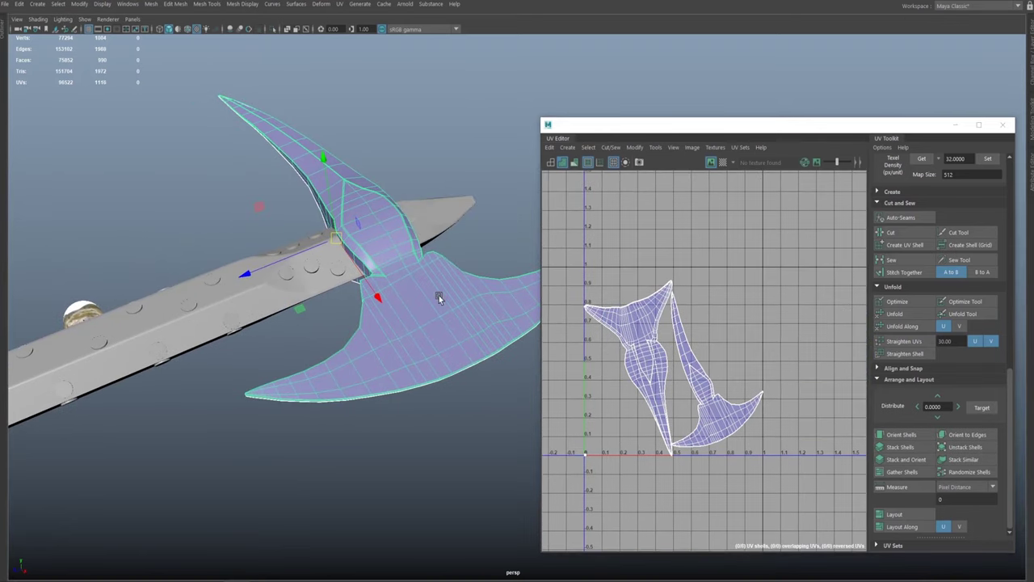
click(722, 162)
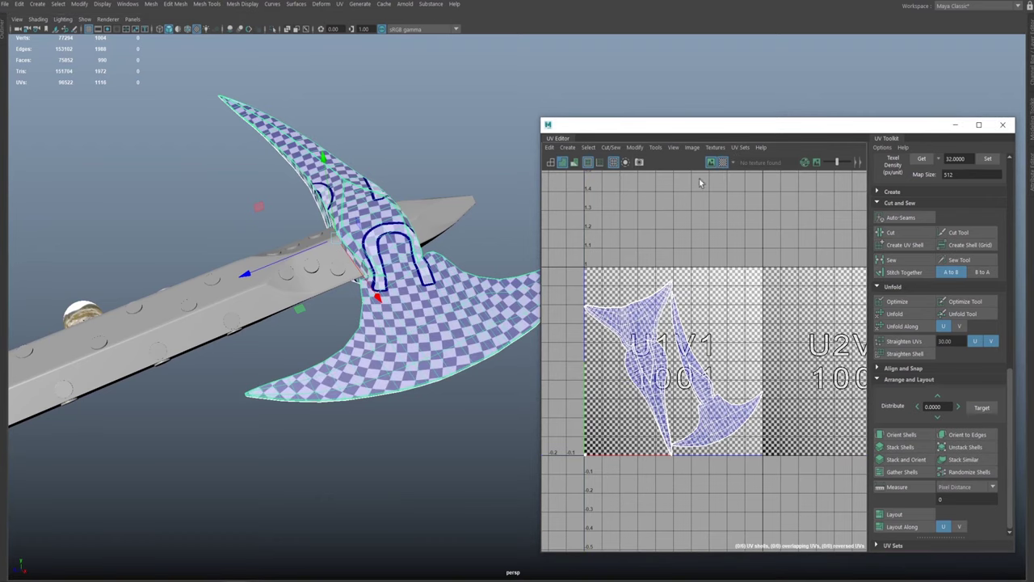
alt+drag(438, 223, 446, 182)
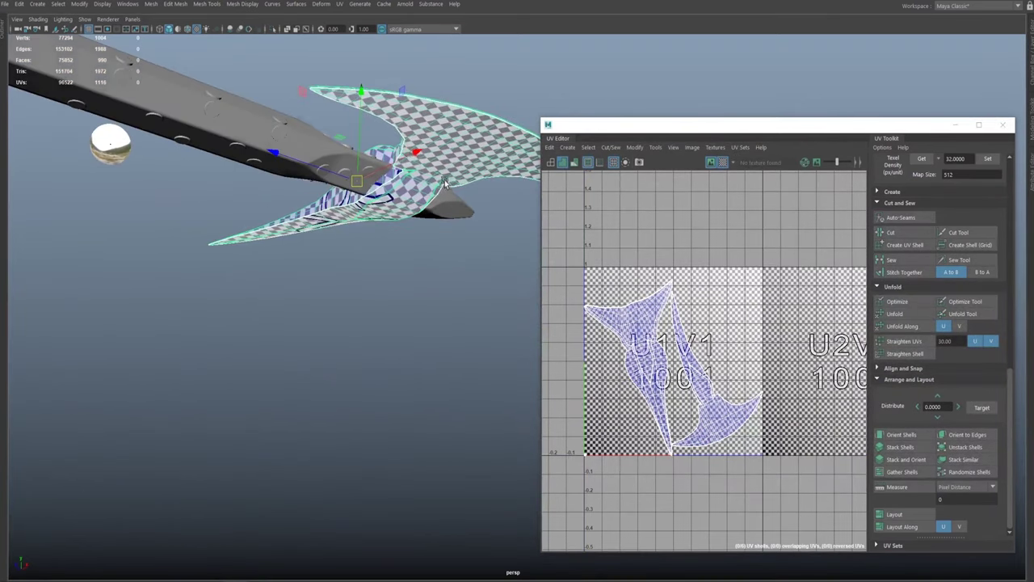
alt+drag(413, 227, 339, 263)
alt+right_drag(431, 255, 572, 309)
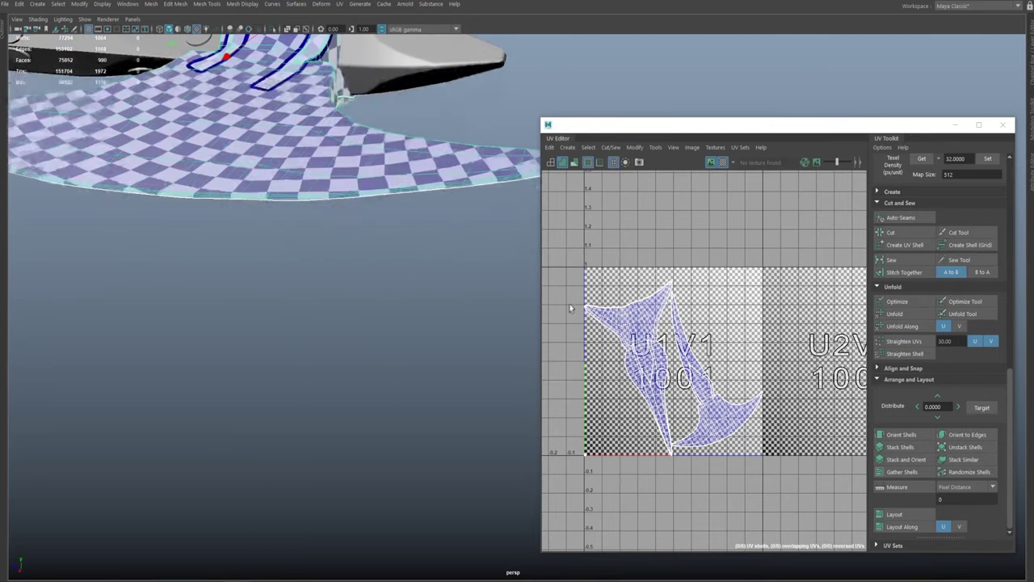
alt+right_drag(316, 208, 190, 217)
alt+drag(190, 216, 444, 267)
alt+right_drag(444, 267, 385, 198)
alt+drag(385, 199, 447, 195)
click(720, 162)
Step: Add the spike to the selection and lay out both parts' shells together inside the 0 to 1 space
shift+click(446, 196)
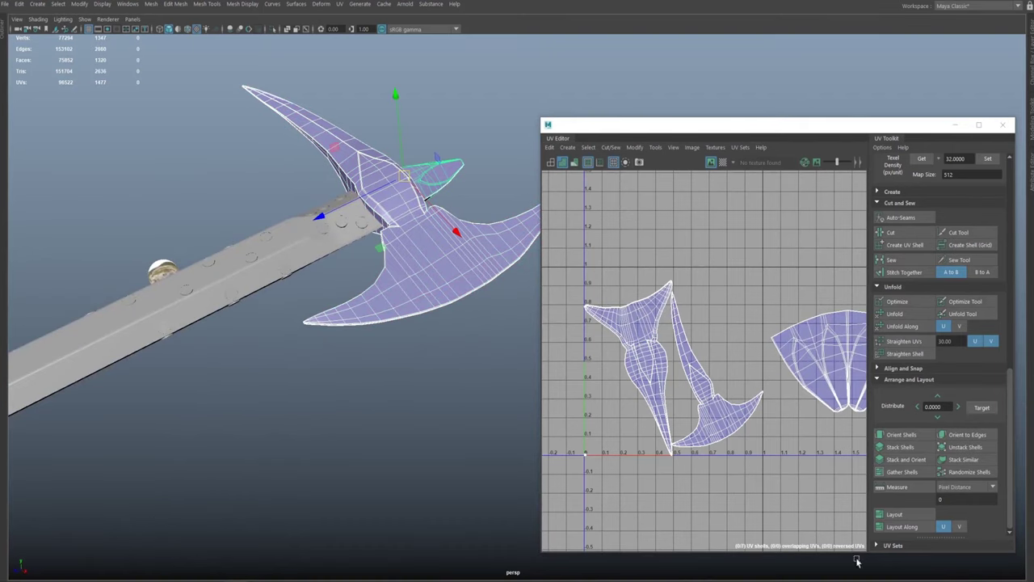
click(894, 514)
alt+middle_drag(695, 408, 714, 377)
alt+right_drag(714, 376, 598, 316)
alt+middle_drag(369, 291, 449, 305)
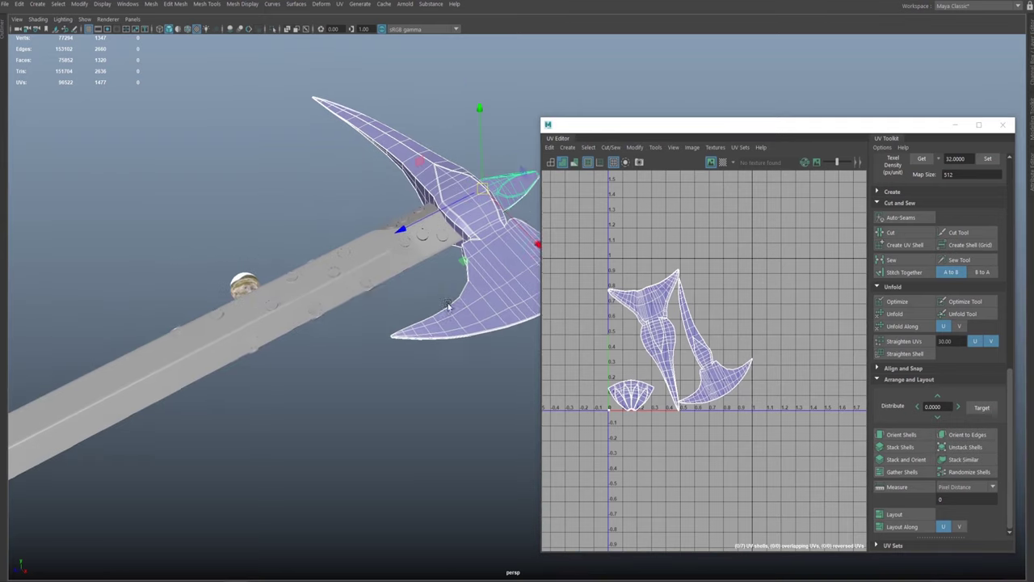
Step: Select the axe handle and lay out its UV shells within the 0 to 1 space
click(339, 280)
alt+middle_drag(379, 275, 325, 272)
alt+drag(337, 306, 396, 284)
alt+middle_drag(416, 284, 438, 310)
click(741, 265)
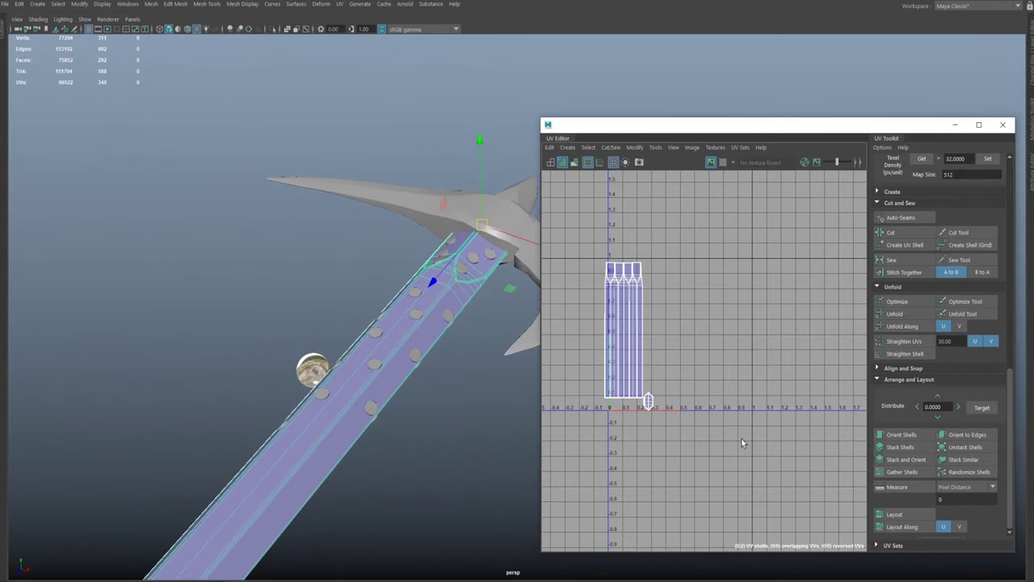
click(895, 515)
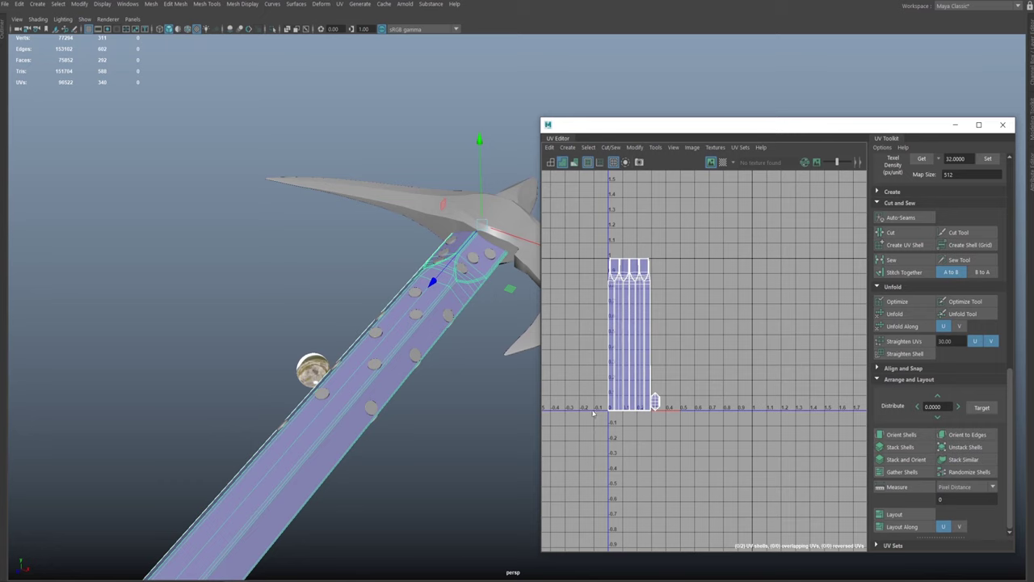
Step: Select the round rivets along the handle, leaving the handle itself out, and move the UV Editor window clear of the model
alt+drag(317, 311, 496, 231)
drag(655, 133, 677, 104)
alt+drag(404, 242, 403, 218)
click(75, 200)
drag(120, 190, 370, 339)
alt+middle_drag(461, 294, 465, 291)
alt+drag(465, 292, 408, 219)
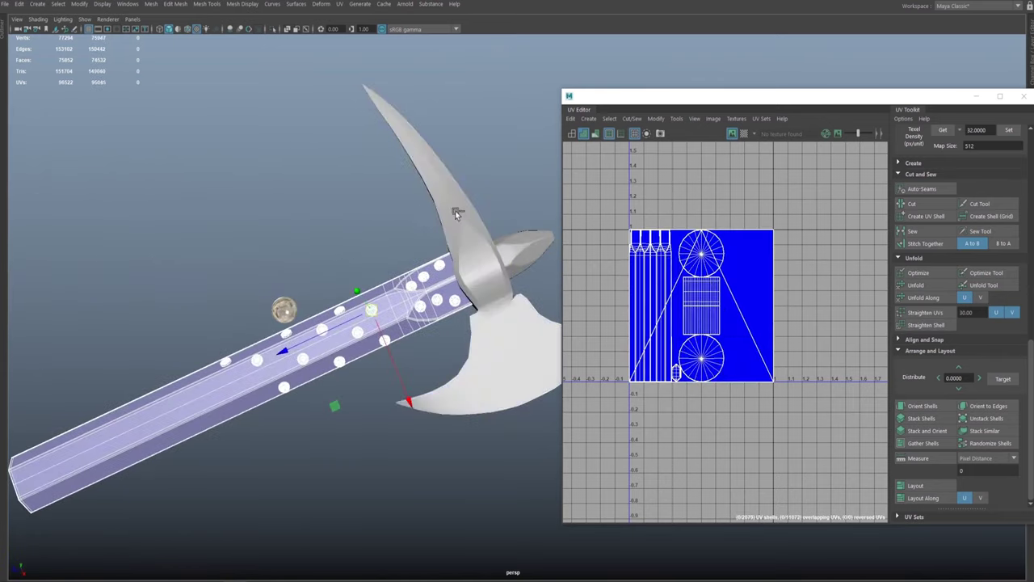
ctrl+click(204, 403)
alt+drag(372, 249, 564, 184)
drag(659, 106, 649, 58)
alt+drag(489, 198, 537, 342)
shift+right_click(488, 303)
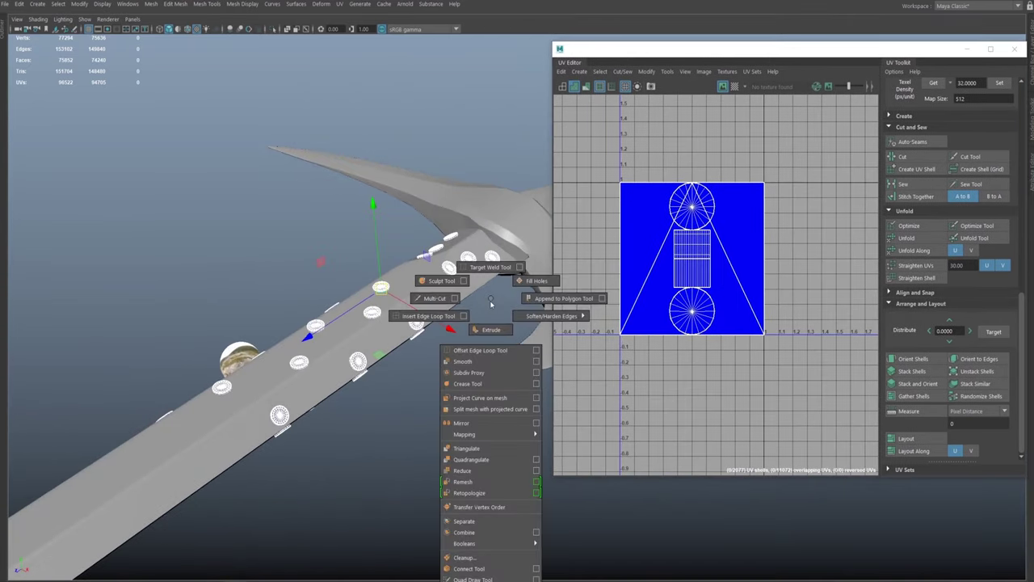
key(space)
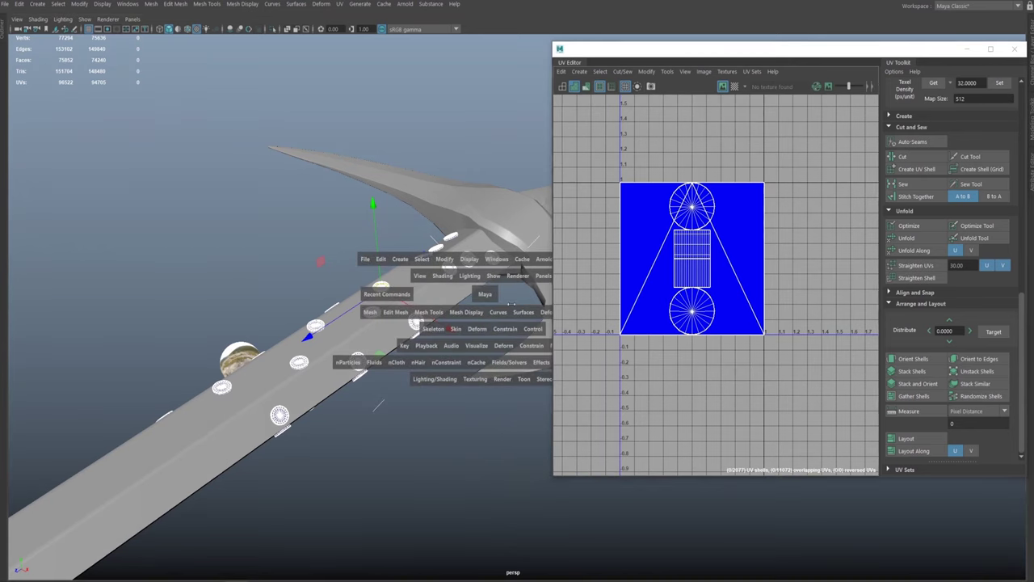
key(space)
click(436, 277)
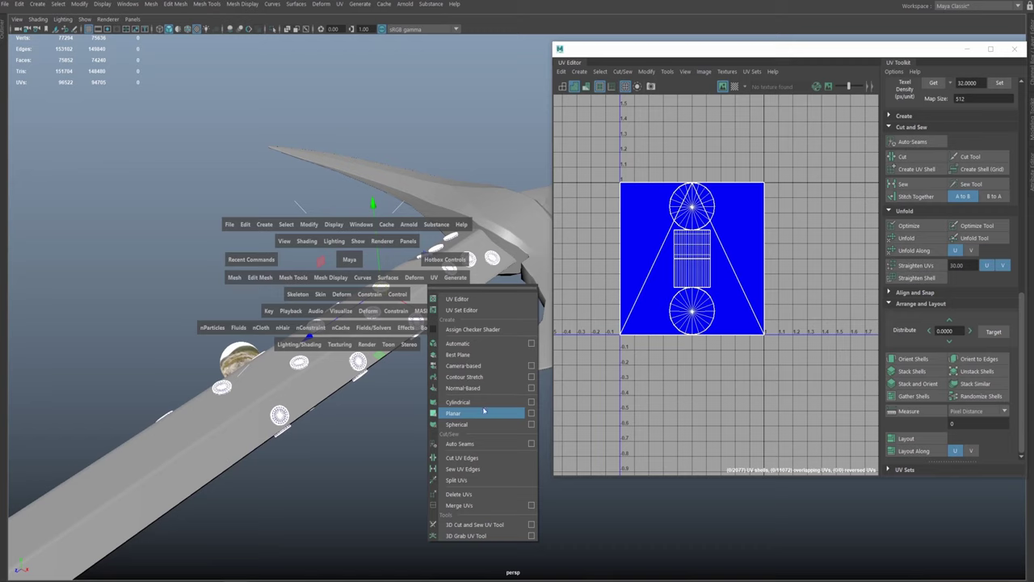
click(363, 270)
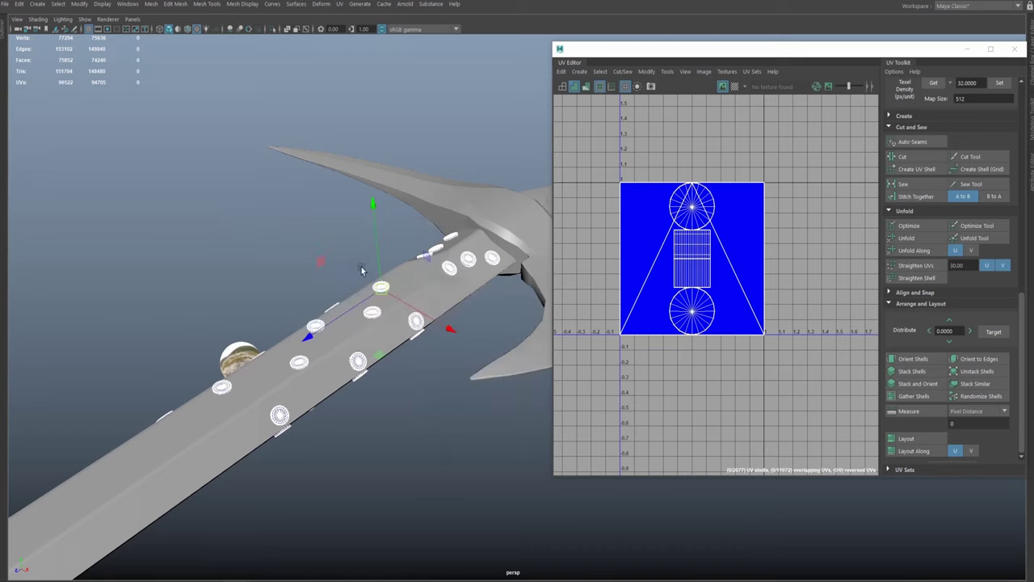
Step: Try a cylindrical UV projection on all the selected rivets, inserting the projection before deformers
alt+middle_drag(407, 318, 425, 285)
alt+drag(423, 283, 395, 275)
key(space)
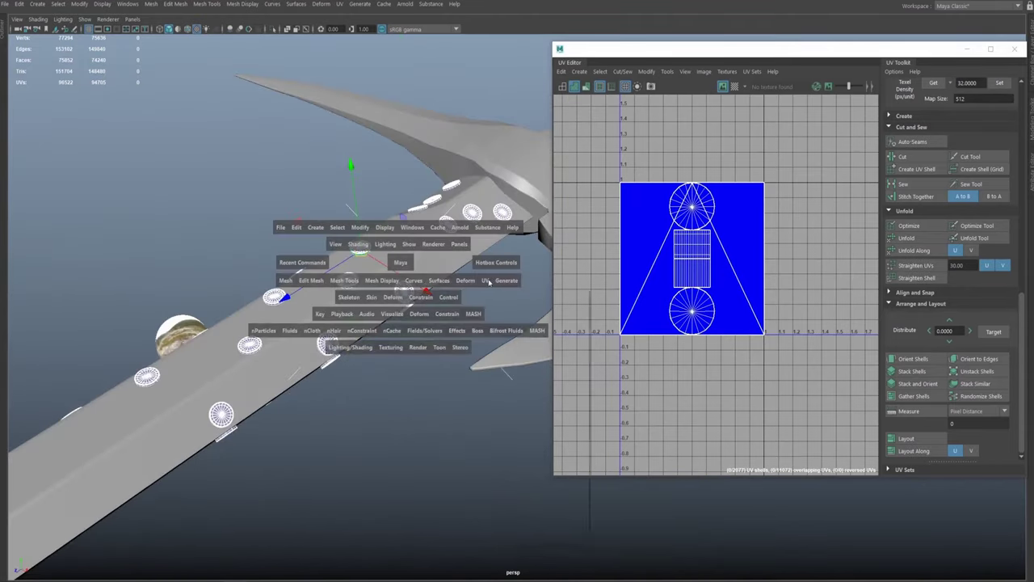
click(486, 280)
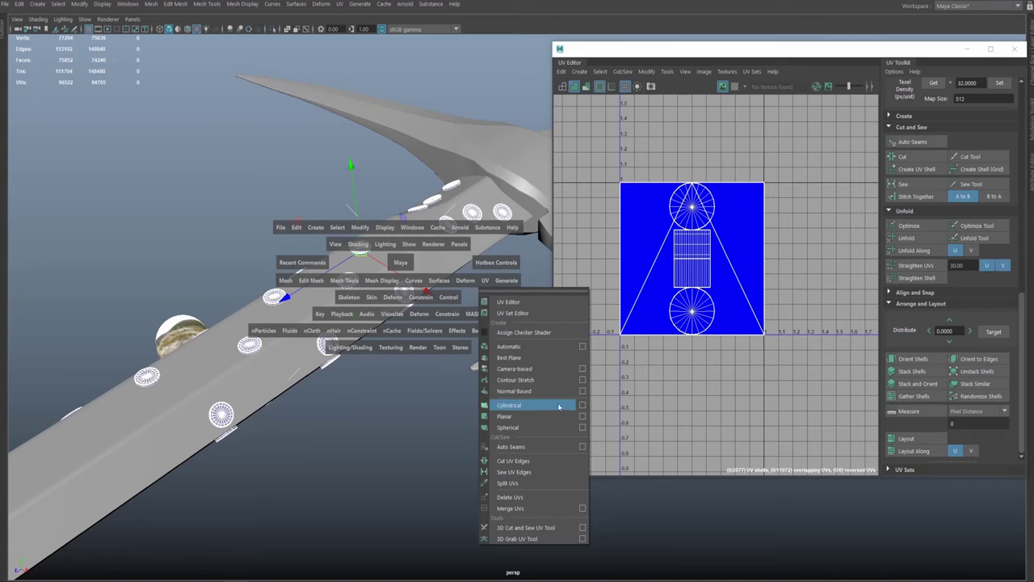
click(581, 407)
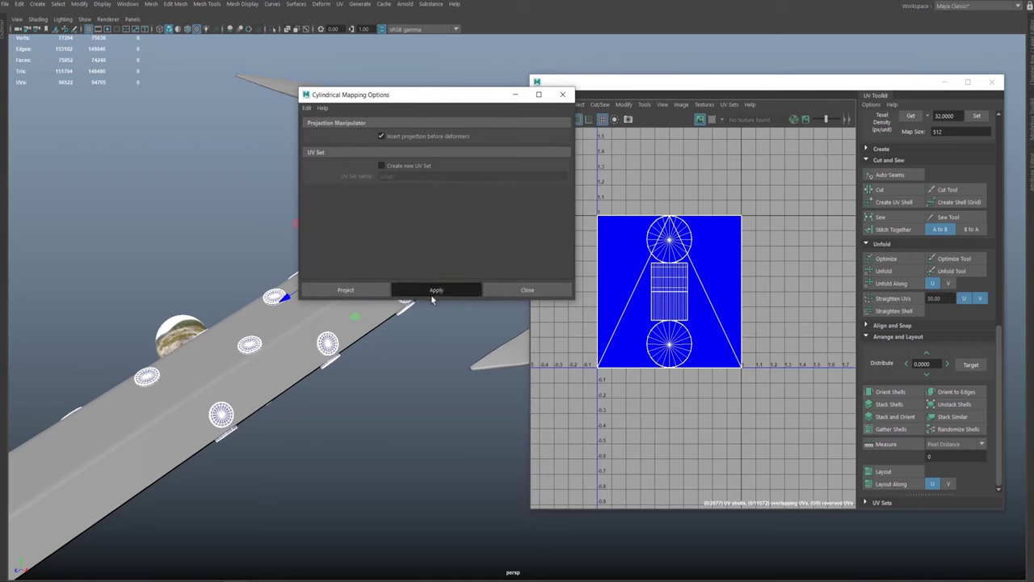
click(441, 290)
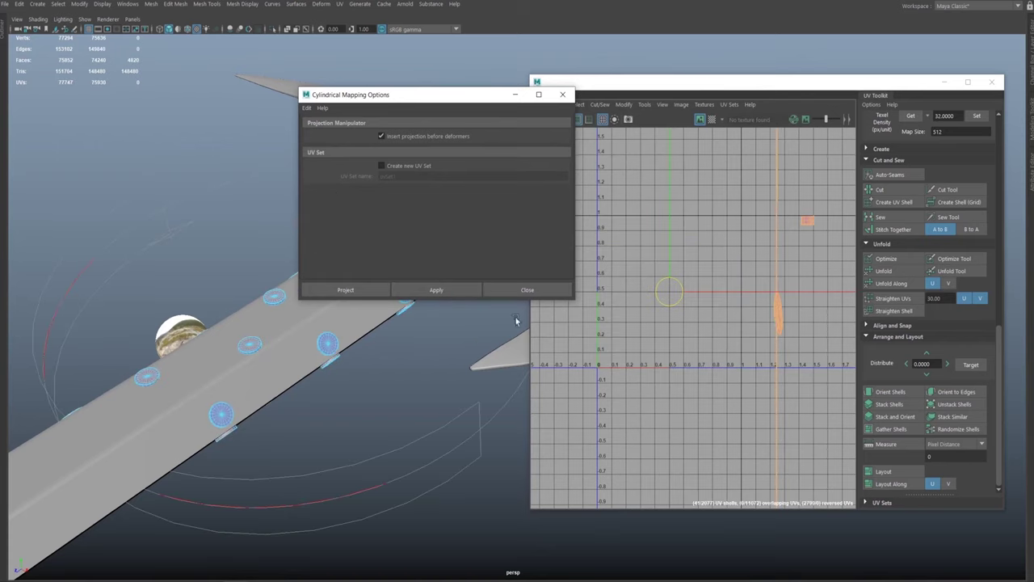
Step: Examine the full extent and shape of the rivets' cylindrically projected UVs around the 0 to 1 space
click(659, 415)
scroll(671, 438, down, 5)
alt+middle_drag(690, 387, 691, 446)
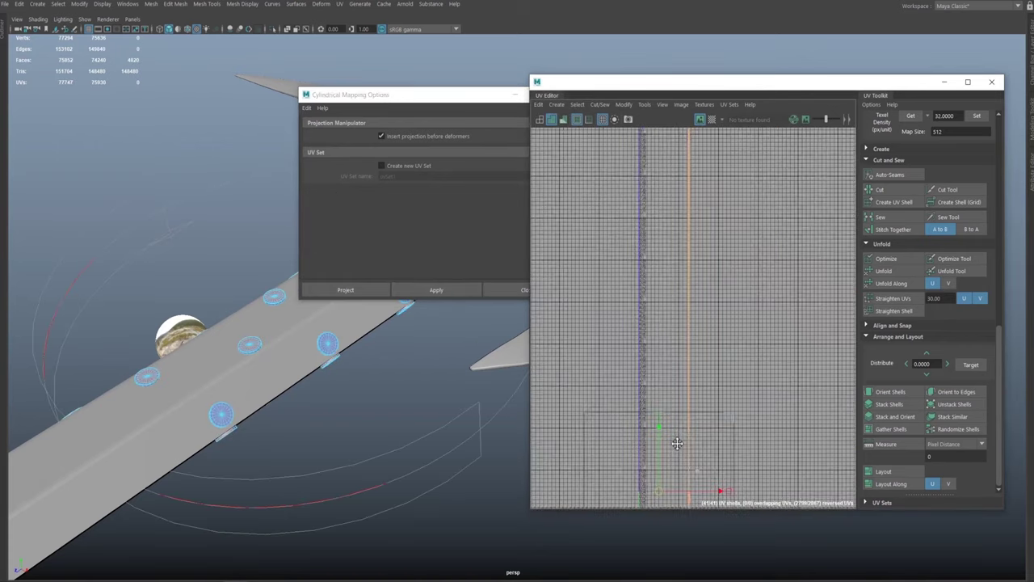
alt+right_drag(692, 447, 471, 322)
alt+middle_drag(691, 376, 702, 434)
alt+right_drag(701, 434, 431, 309)
alt+middle_drag(691, 373, 688, 222)
alt+right_drag(688, 221, 904, 492)
alt+middle_drag(577, 234, 496, 388)
alt+middle_drag(781, 272, 699, 371)
scroll(699, 371, down, 10)
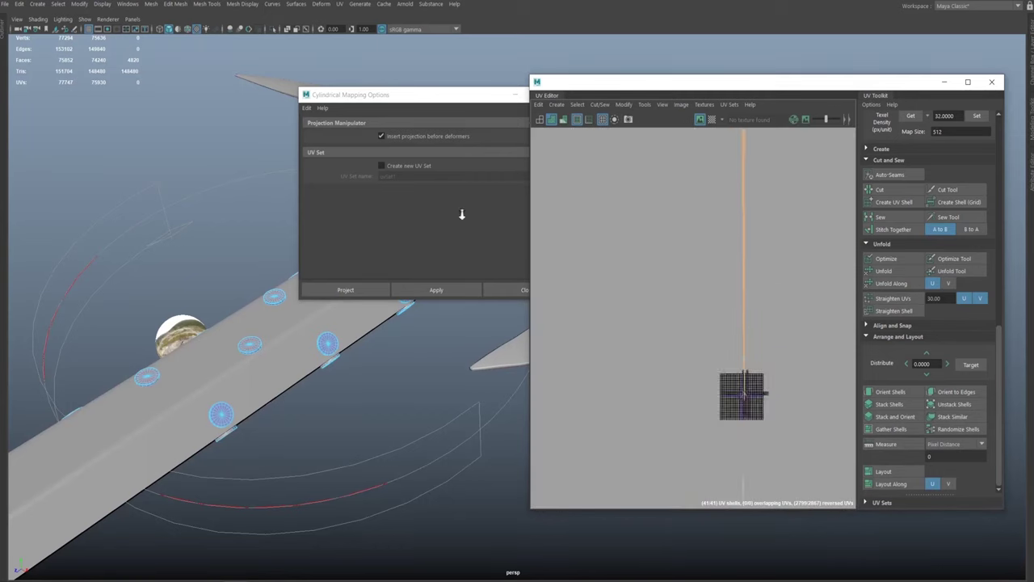
scroll(673, 315, up, 10)
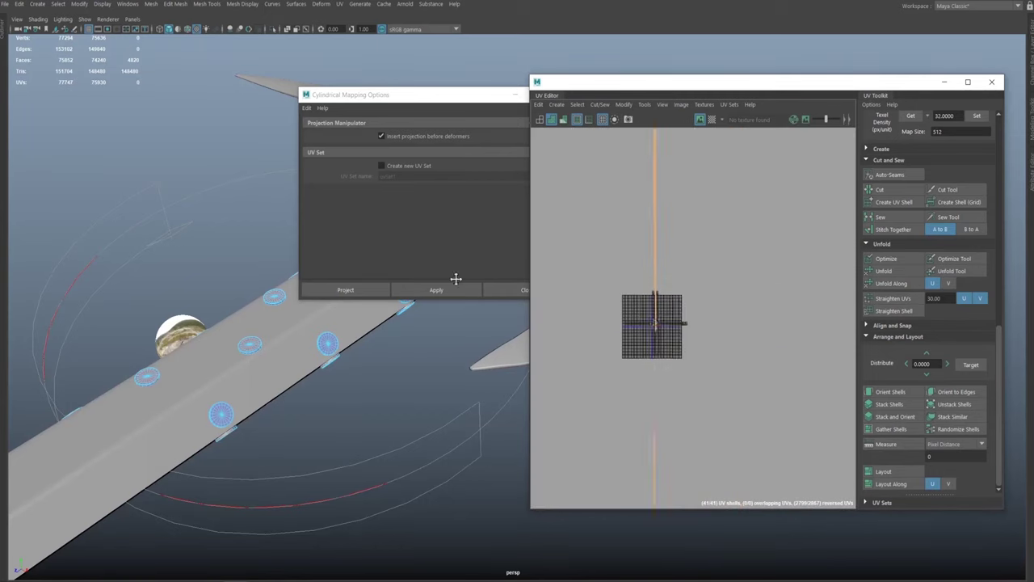
scroll(690, 316, up, 8)
alt+middle_drag(697, 360, 635, 432)
Step: Close the cylindrical mapping options and apply automatic UV mapping to the rivets with 6 planes, optimized for fewer pieces
click(504, 292)
alt+middle_drag(387, 278, 406, 291)
right_drag(405, 299, 485, 247)
alt+middle_drag(481, 248, 370, 274)
scroll(370, 274, down, 4)
alt+drag(369, 273, 414, 275)
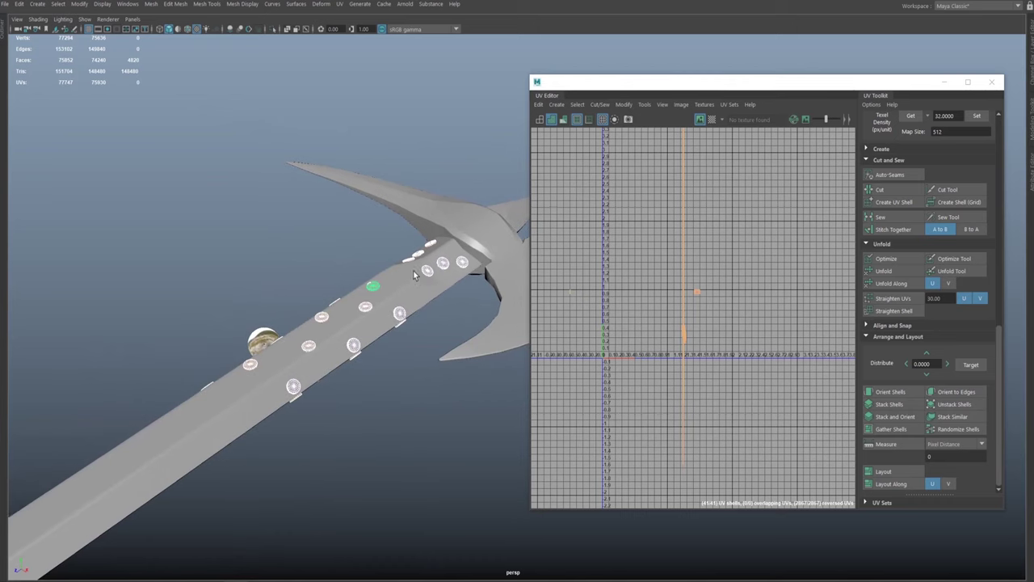
shift+right_click(413, 278)
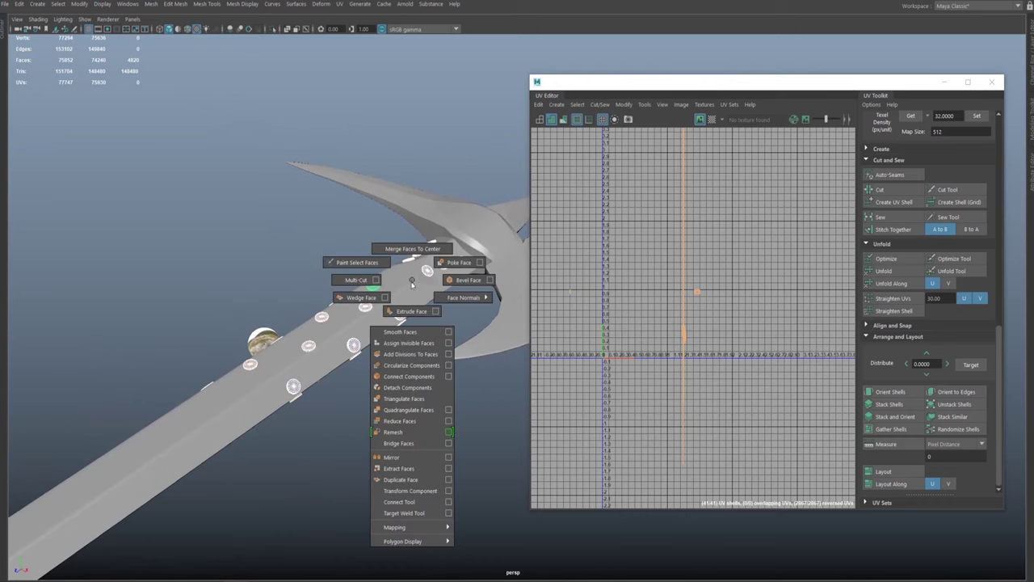
key(space)
click(497, 297)
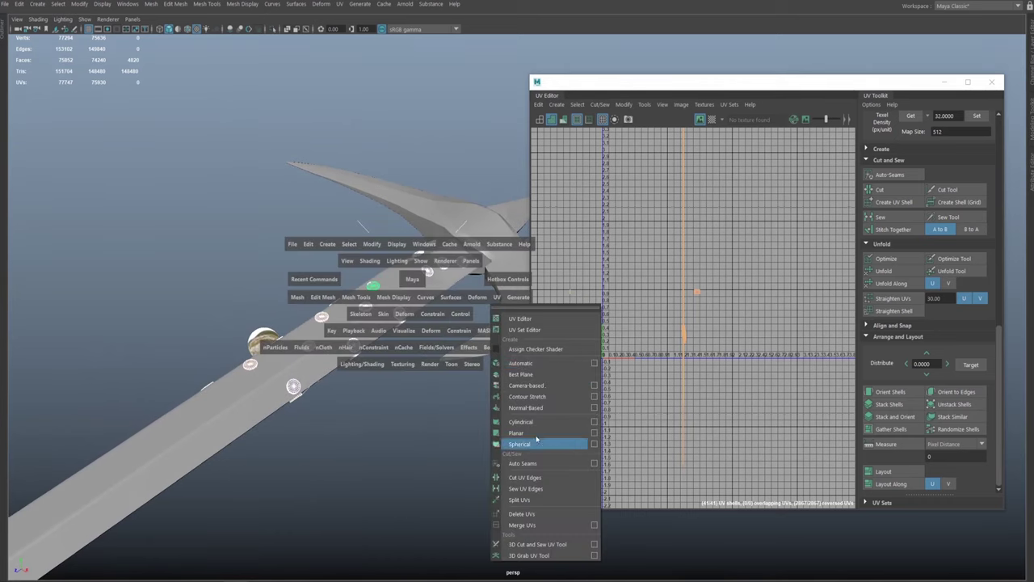
click(594, 363)
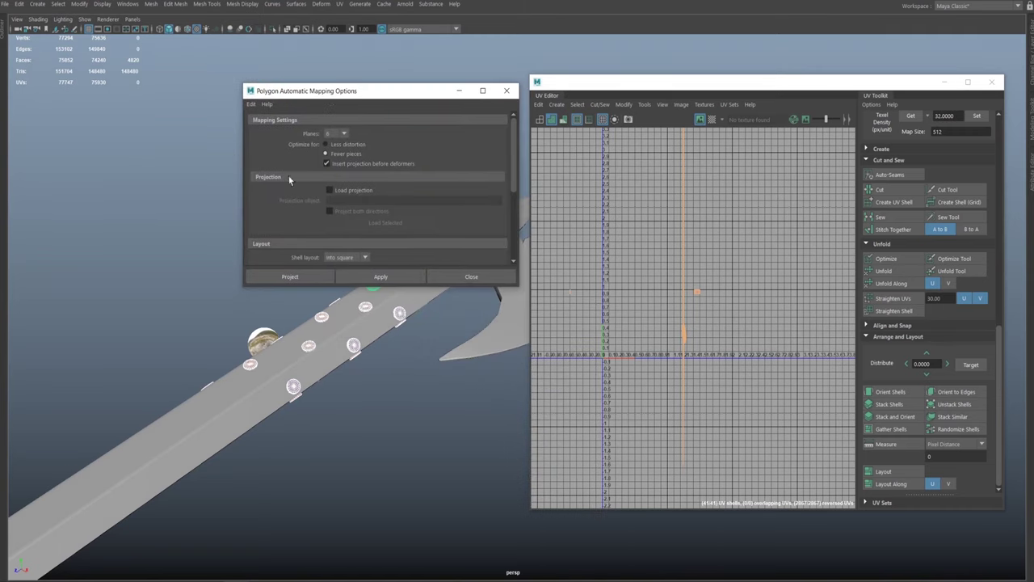
click(383, 274)
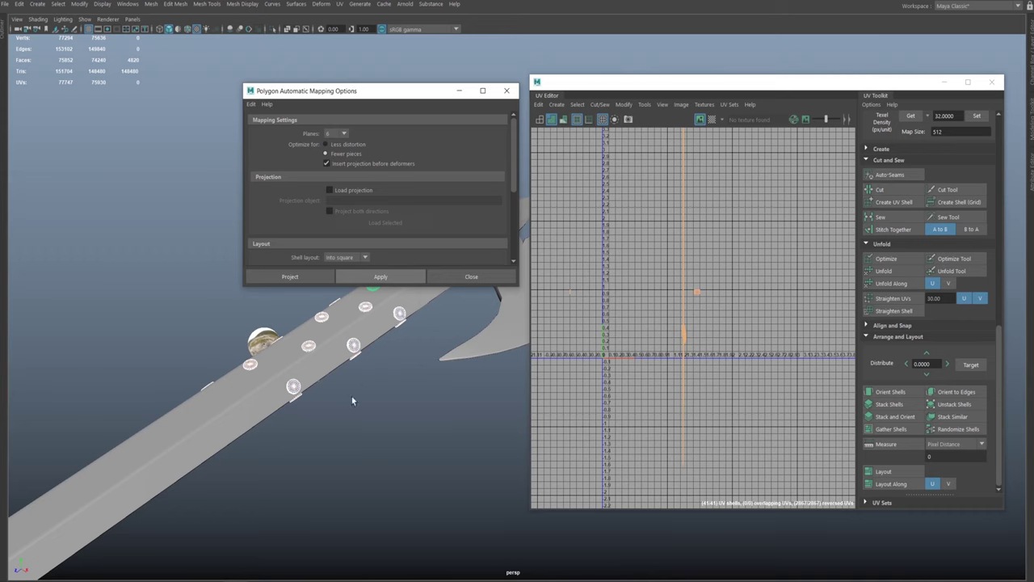
Step: Close the automatic mapping options and examine the rivets' overlapping circular and rectangular UV shells in the 0 to 1 space
click(483, 276)
alt+middle_drag(424, 404, 476, 311)
scroll(469, 319, up, 5)
alt+middle_drag(404, 283, 480, 332)
scroll(731, 352, up, 2)
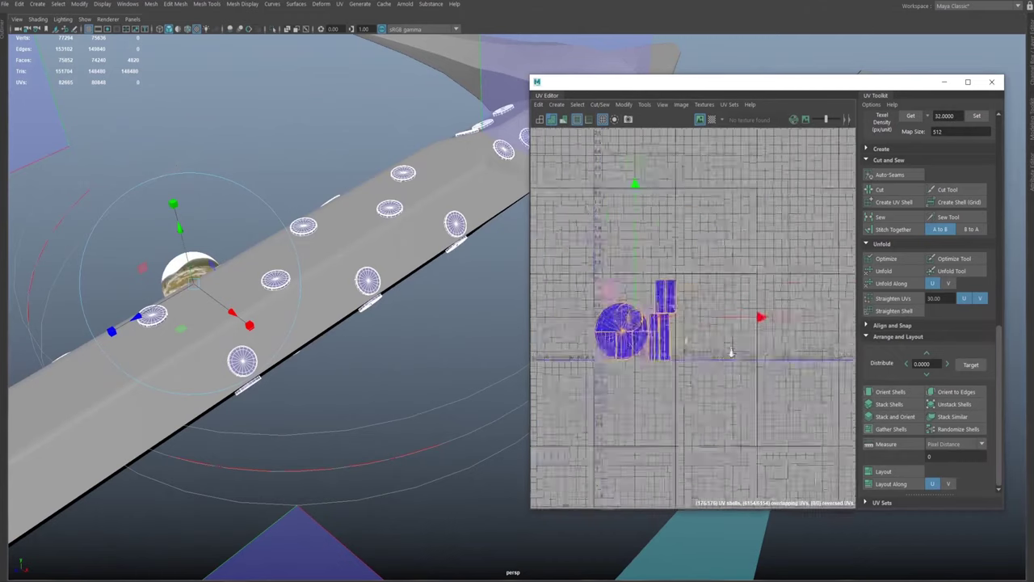
alt+right_drag(731, 353, 780, 348)
alt+middle_drag(607, 331, 670, 296)
mouse_move(670, 296)
alt+right_down()
mouse_move(727, 286)
mouse_move(687, 289)
alt+right_up()
alt+middle_drag(582, 270, 669, 315)
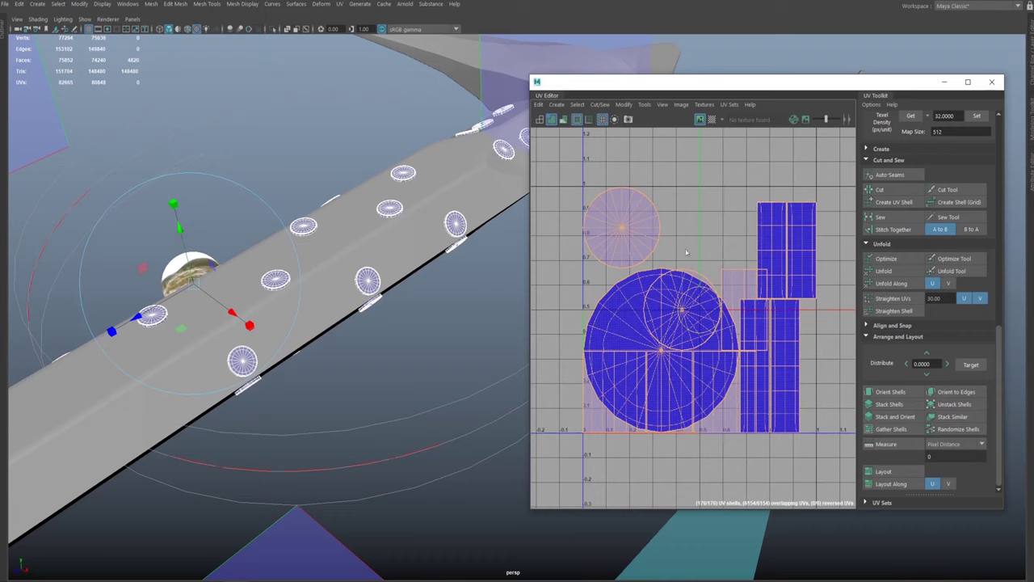
alt+middle_drag(748, 232, 603, 278)
alt+right_drag(603, 277, 673, 252)
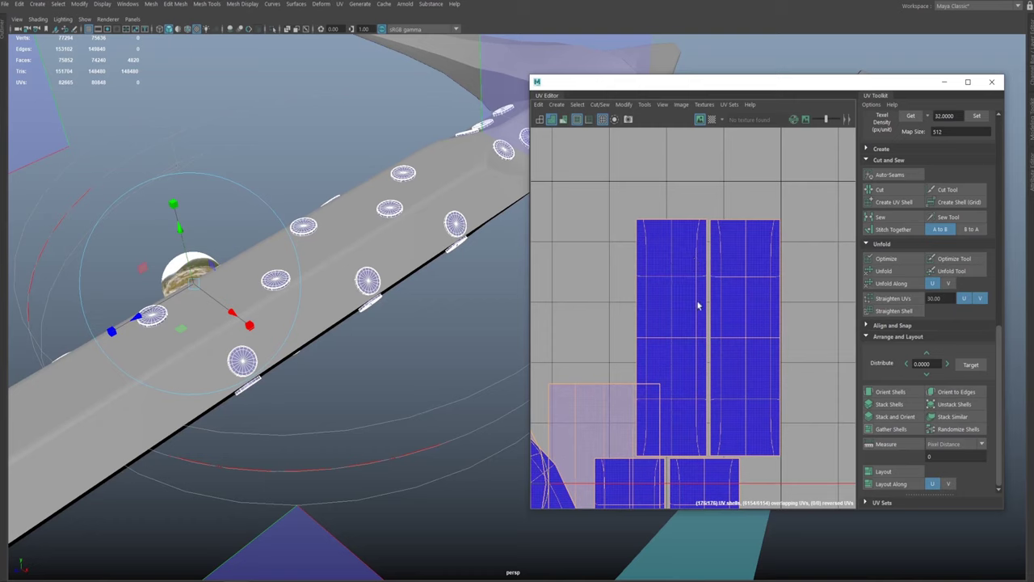
alt+right_drag(574, 306, 471, 268)
alt+middle_drag(671, 325, 762, 329)
alt+right_drag(762, 330, 723, 282)
alt+middle_drag(744, 279, 720, 233)
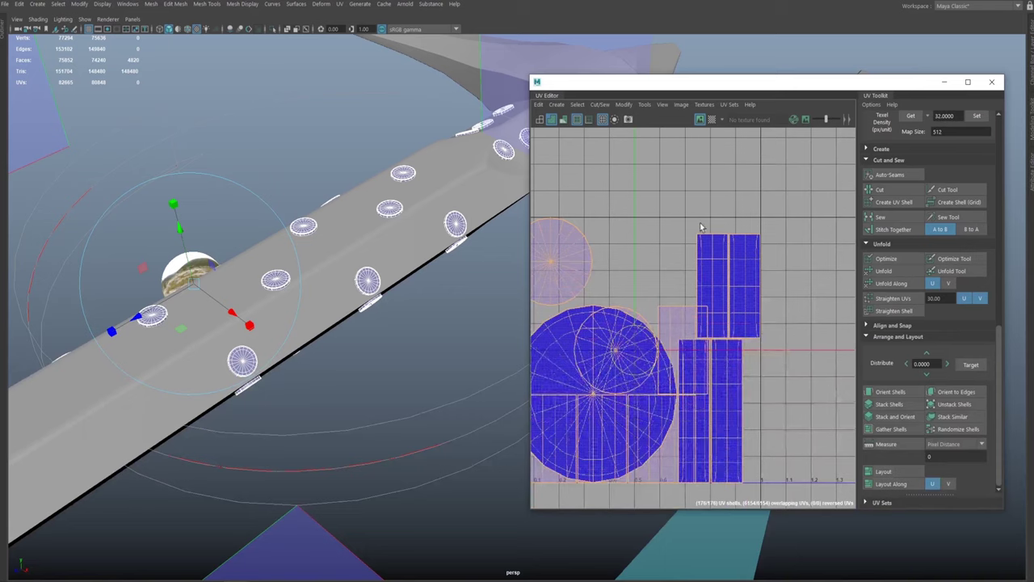
alt+middle_drag(595, 307, 702, 313)
Step: Try to lay out the rivets' automatically mapped UV shells so that they no longer overlap
alt+middle_drag(273, 273, 292, 270)
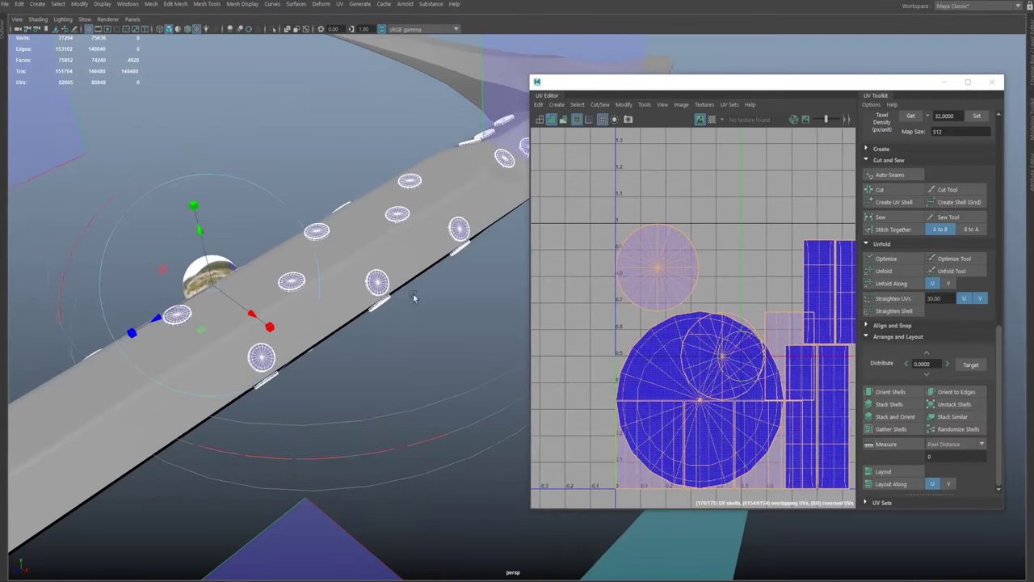
alt+middle_drag(412, 207, 332, 208)
alt+right_drag(449, 303, 380, 262)
alt+middle_drag(455, 258, 448, 265)
alt+right_drag(452, 339, 601, 452)
alt+middle_drag(445, 250, 481, 250)
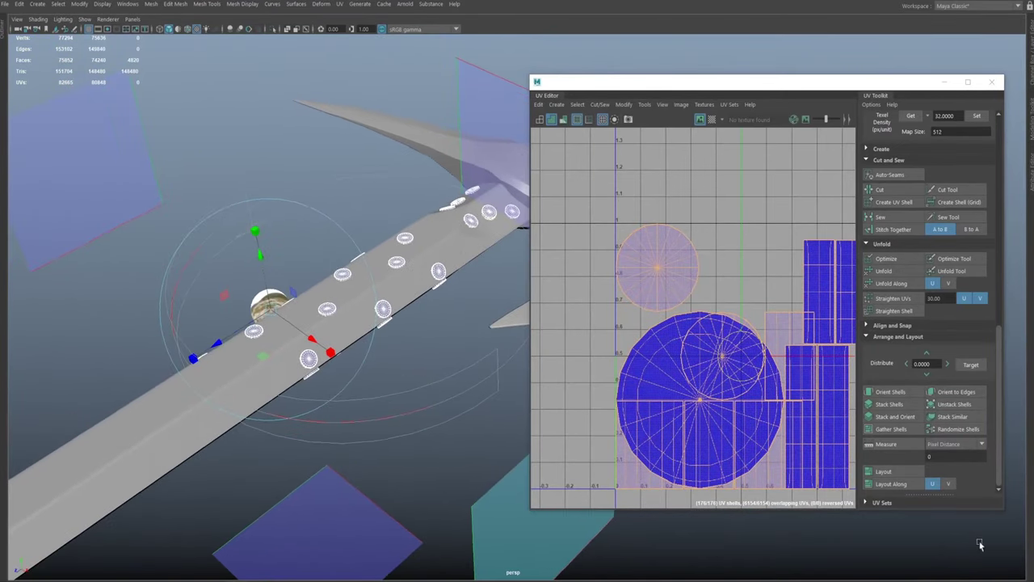
click(886, 473)
alt+middle_drag(644, 391, 634, 389)
alt+right_drag(431, 331, 467, 270)
Step: Return to object selection and select all the rivets together with the axe head and spike, leaving out the handle
right_click(416, 287)
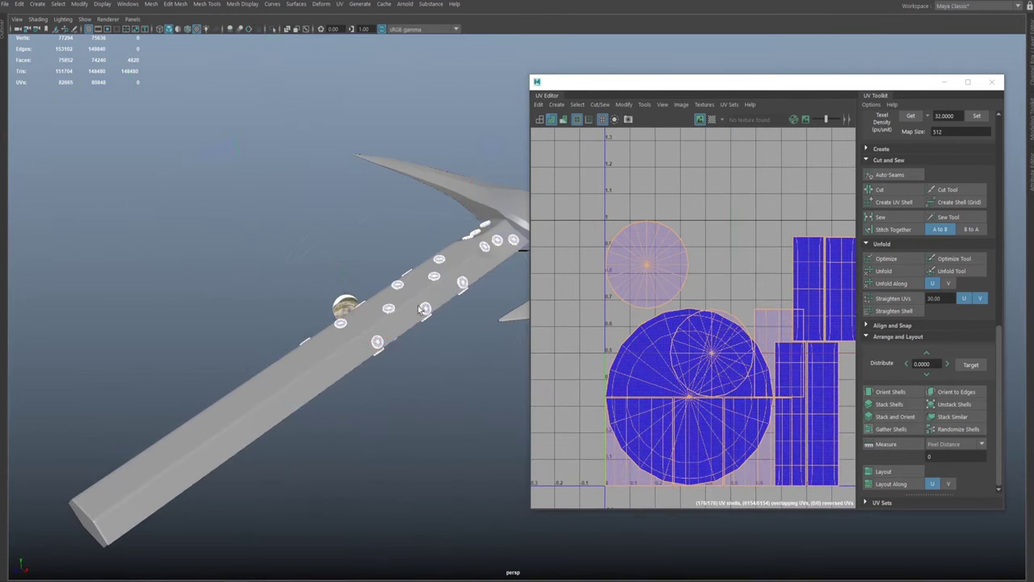
alt+middle_drag(477, 257, 377, 289)
click(361, 293)
drag(488, 191, 273, 383)
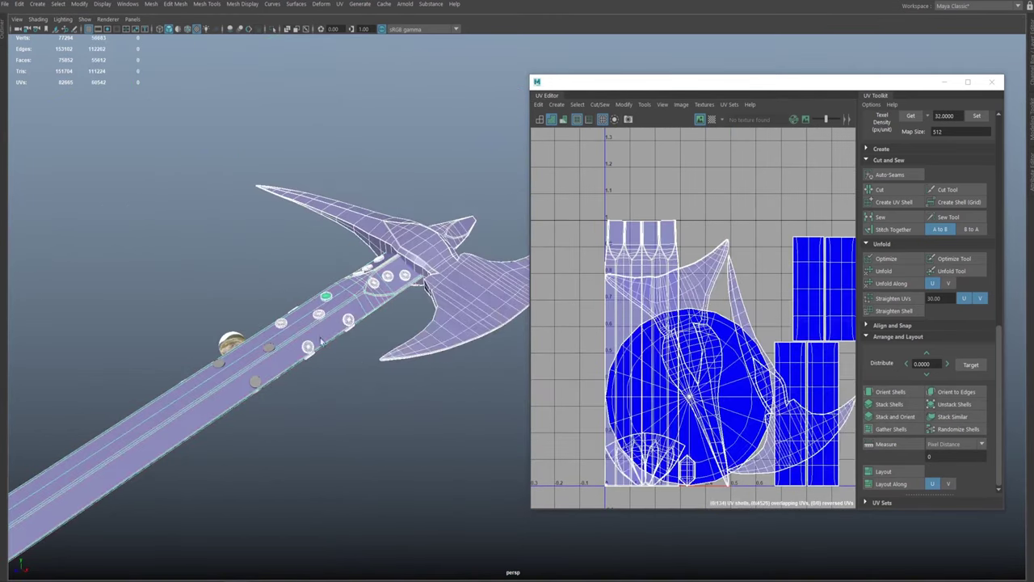
drag(515, 166, 182, 458)
shift+click(172, 410)
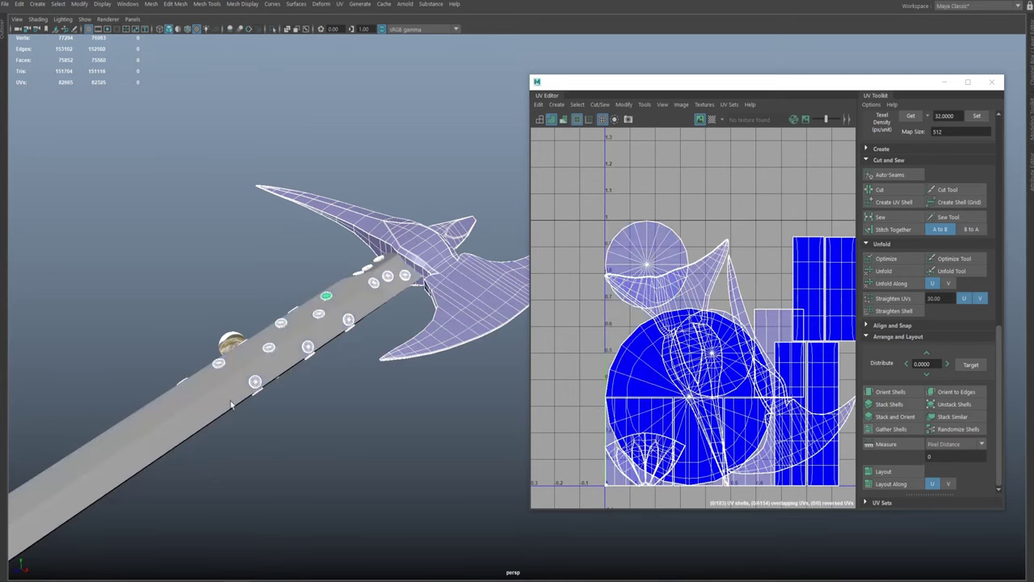
alt+middle_drag(294, 363, 330, 298)
alt+drag(352, 289, 430, 304)
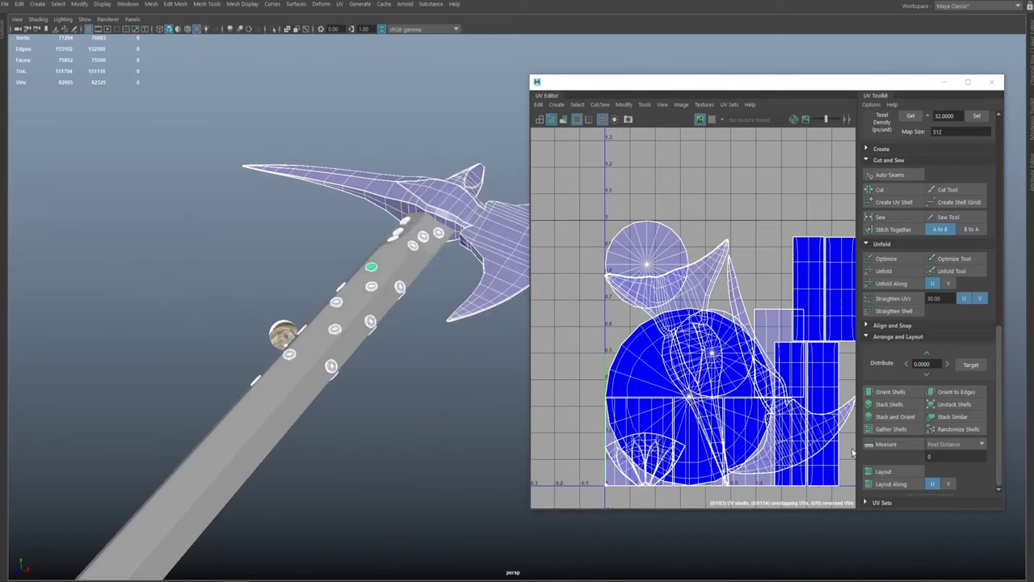
Step: Try to lay out the UVs of the rivets, axe head and spike together
click(883, 473)
alt+middle_drag(623, 375, 525, 320)
alt+right_drag(646, 365, 760, 376)
alt+middle_drag(576, 338, 776, 276)
alt+right_drag(775, 276, 813, 457)
alt+middle_drag(780, 446, 639, 257)
Step: Deselect the axe head and spike and lay out only the rivets' UV shells inside the 0 to 1 space
alt+middle_drag(413, 250, 319, 330)
ctrl+click(393, 247)
ctrl+click(444, 295)
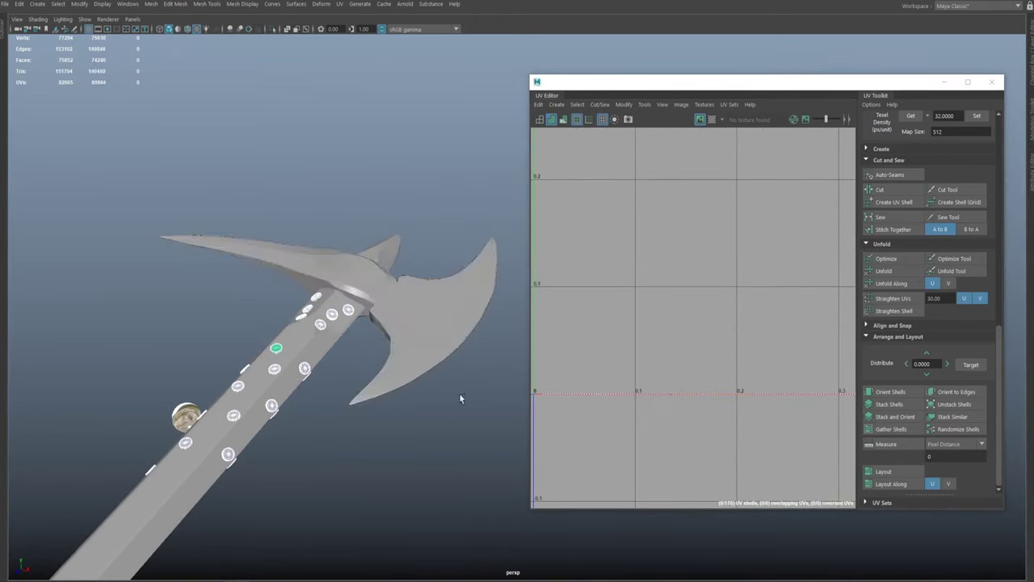
alt+middle_drag(465, 406, 594, 392)
alt+right_drag(638, 349, 607, 357)
alt+middle_drag(607, 357, 617, 402)
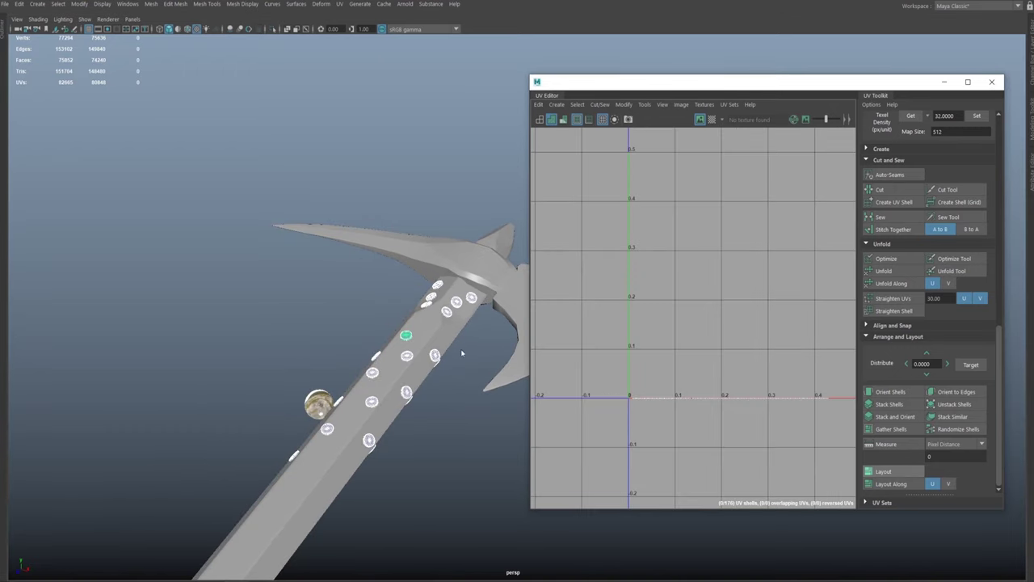
alt+middle_drag(463, 354, 363, 415)
alt+right_drag(780, 380, 632, 399)
alt+middle_drag(819, 326, 657, 414)
scroll(655, 412, down, 3)
alt+middle_drag(305, 380, 333, 420)
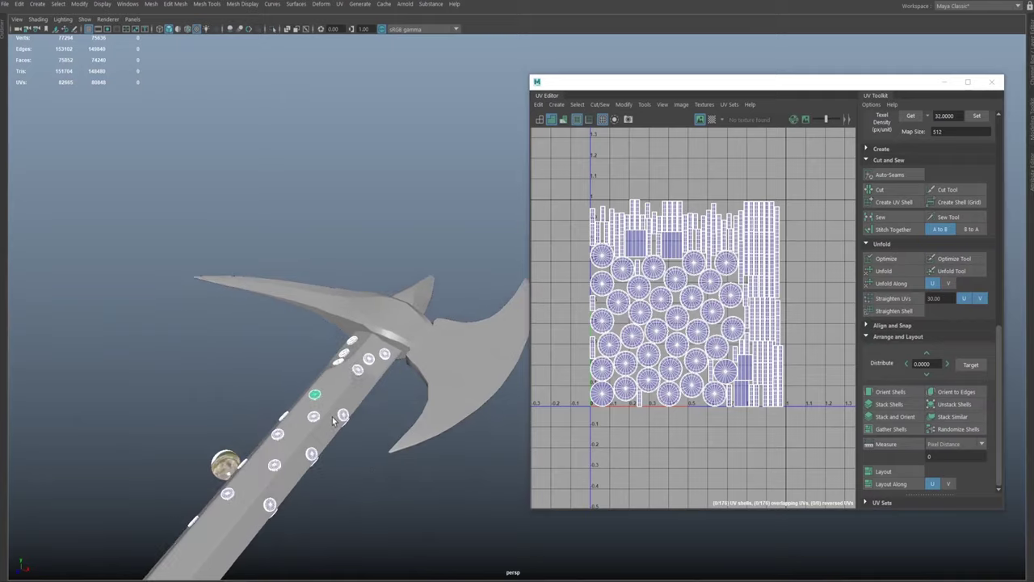
Step: Maximize the UV Editor window with the packed rivet shells in view
alt+middle_drag(580, 299, 657, 344)
alt+right_drag(657, 344, 717, 247)
alt+middle_drag(718, 246, 617, 224)
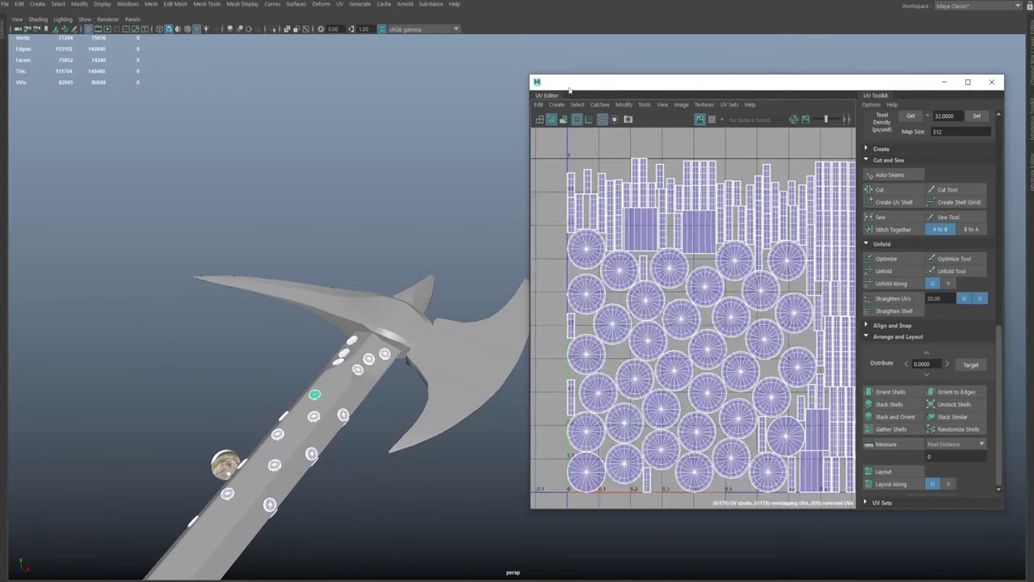
double_click(580, 85)
alt+right_drag(564, 236, 250, 105)
alt+middle_drag(251, 105, 392, 205)
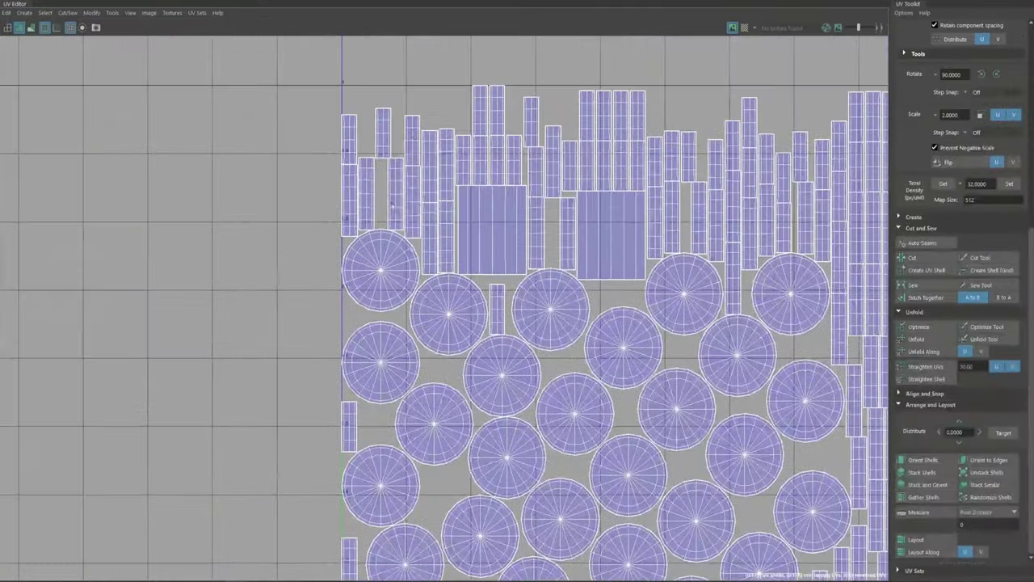
Step: Select the border edges of seven circular rivet cap shells and sew their side strips onto the caps
right_drag(365, 267, 396, 249)
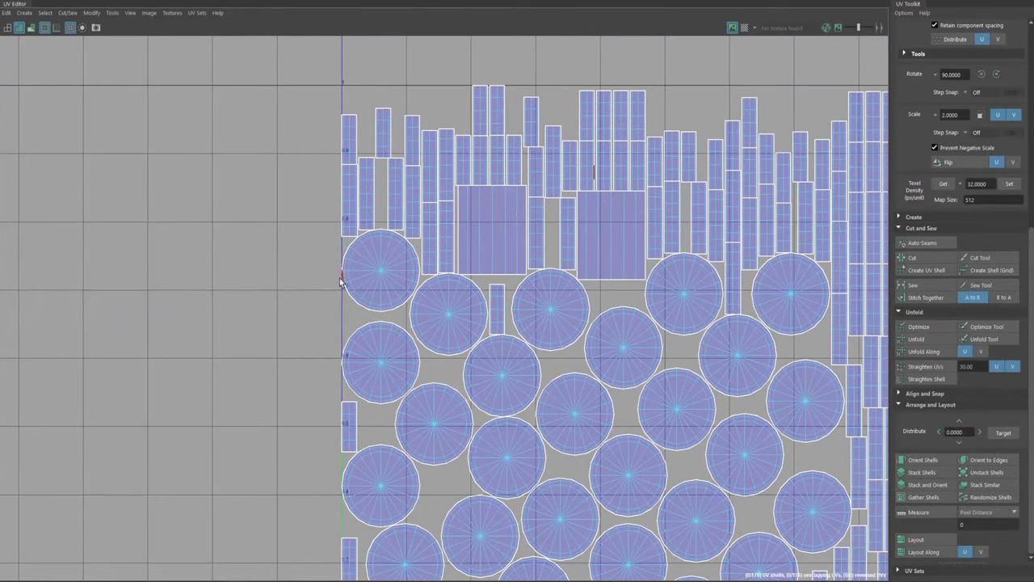
double_click(341, 278)
shift+click(397, 327)
shift+click(411, 323)
shift+double_click(429, 388)
alt+middle_drag(430, 391, 409, 277)
alt+right_drag(408, 277, 398, 319)
alt+middle_drag(398, 319, 414, 299)
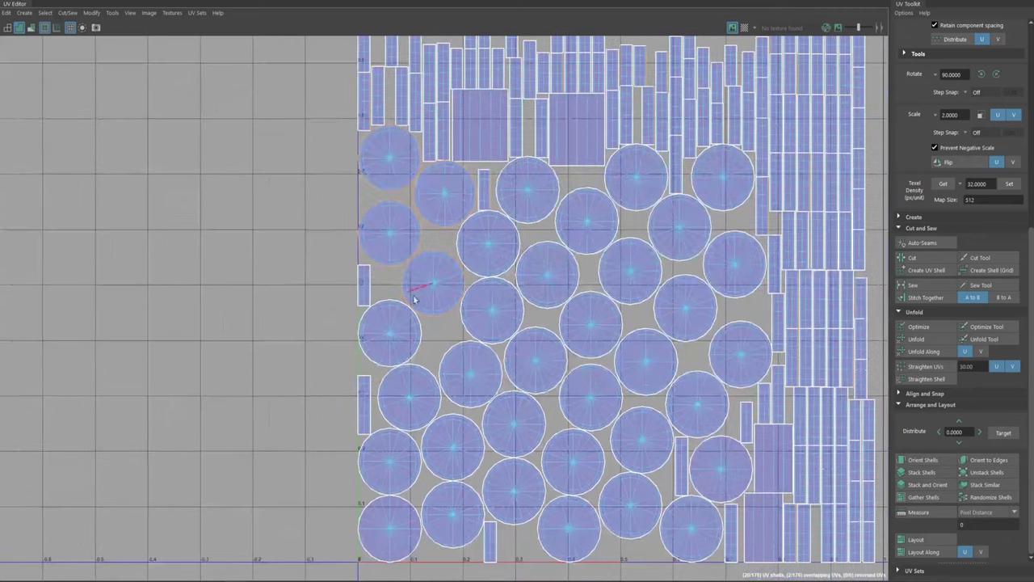
shift+click(392, 300)
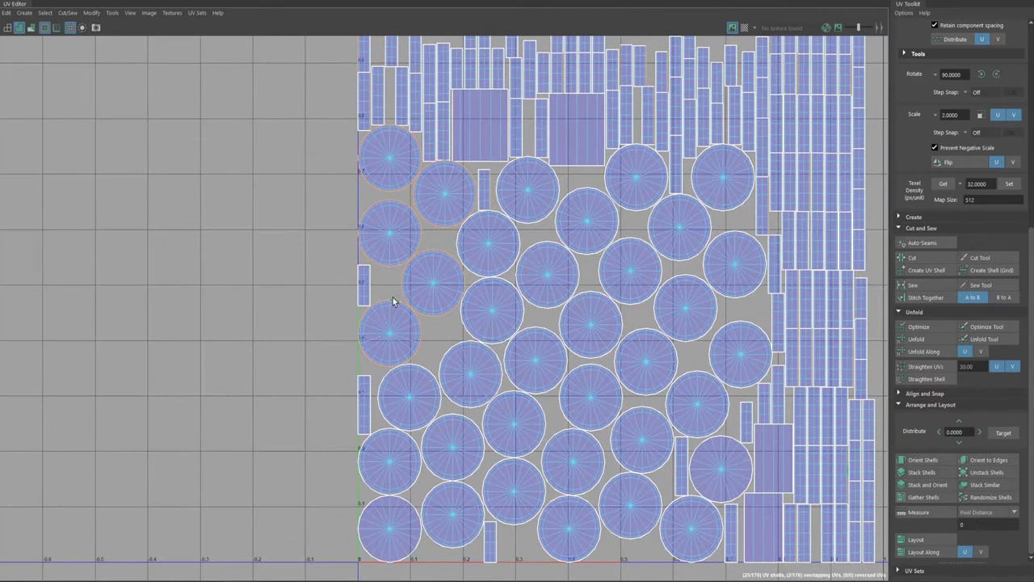
shift+click(457, 347)
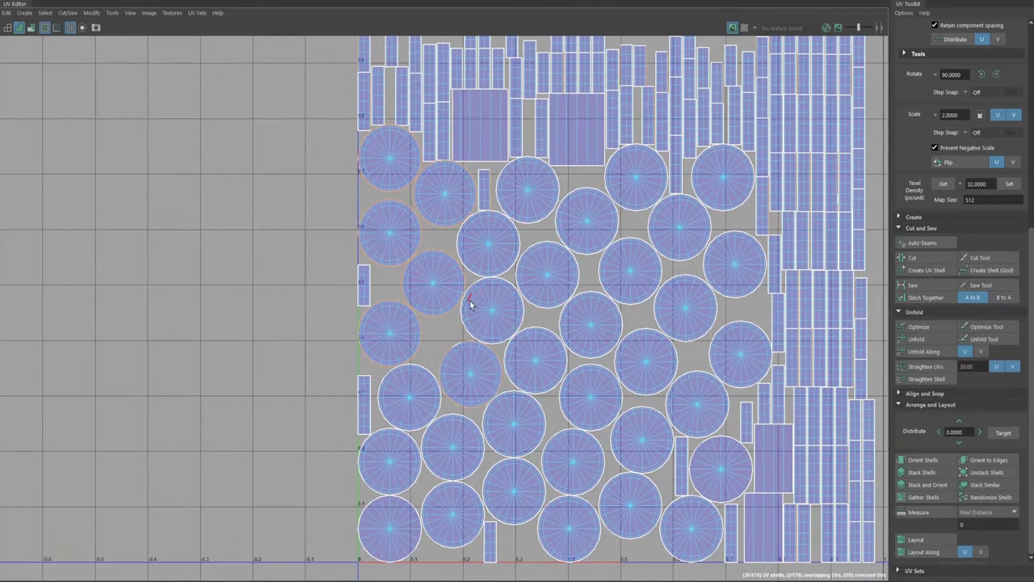
shift+click(461, 318)
shift+right_drag(311, 255, 313, 283)
Step: Select one of the sewn rivet cap shells and move it out of the 0 to 1 space, to the negative U side
alt+middle_drag(417, 286, 496, 303)
right_drag(439, 355, 470, 352)
click(469, 351)
double_click(470, 353)
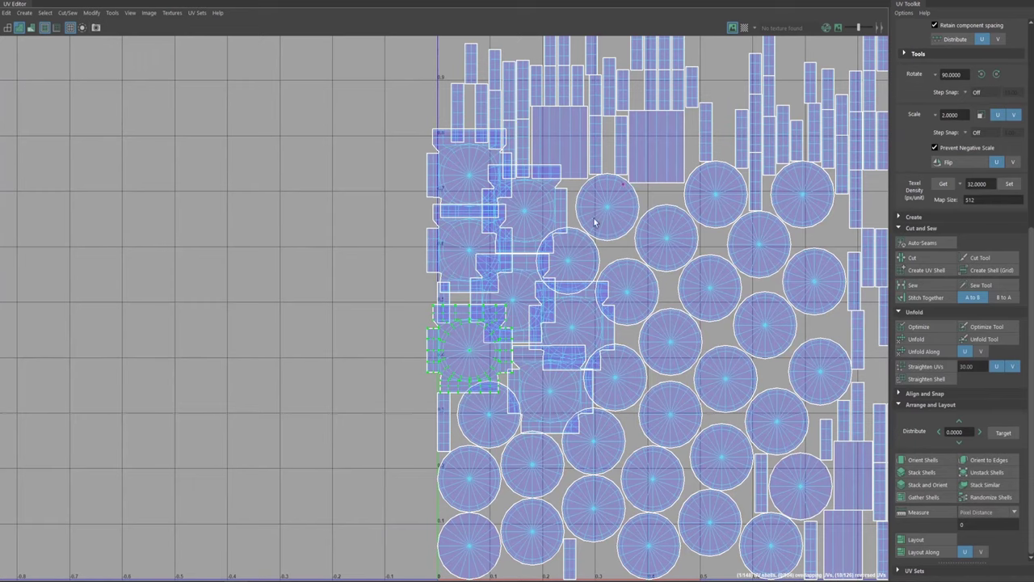
key(w)
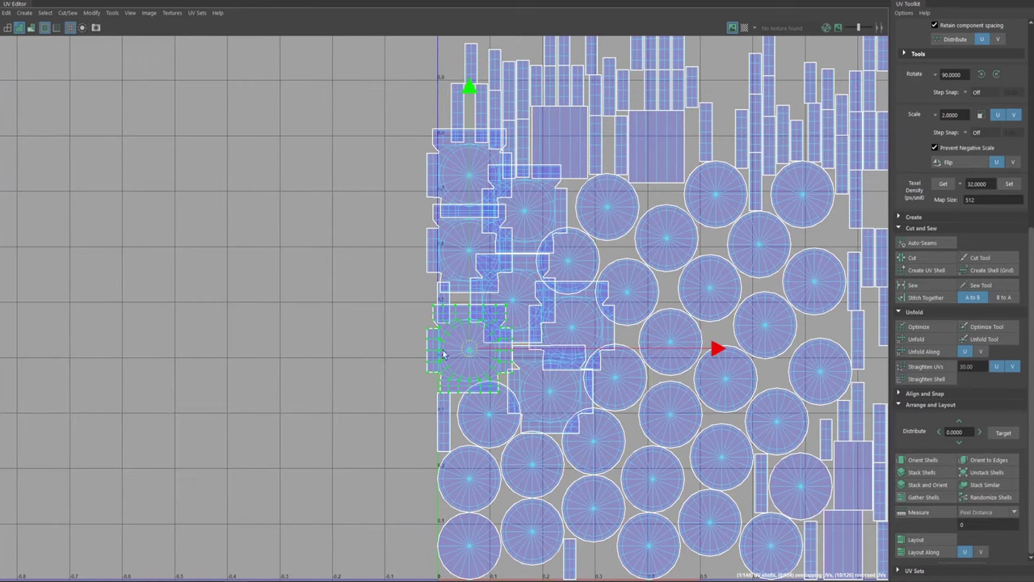
middle_drag(487, 349, 366, 348)
Step: Return to edge selection and select the border edges of the next unsewn circular rivet cap shells
scroll(499, 380, down, 2)
alt+middle_drag(600, 253, 449, 293)
right_drag(445, 268, 445, 237)
click(463, 259)
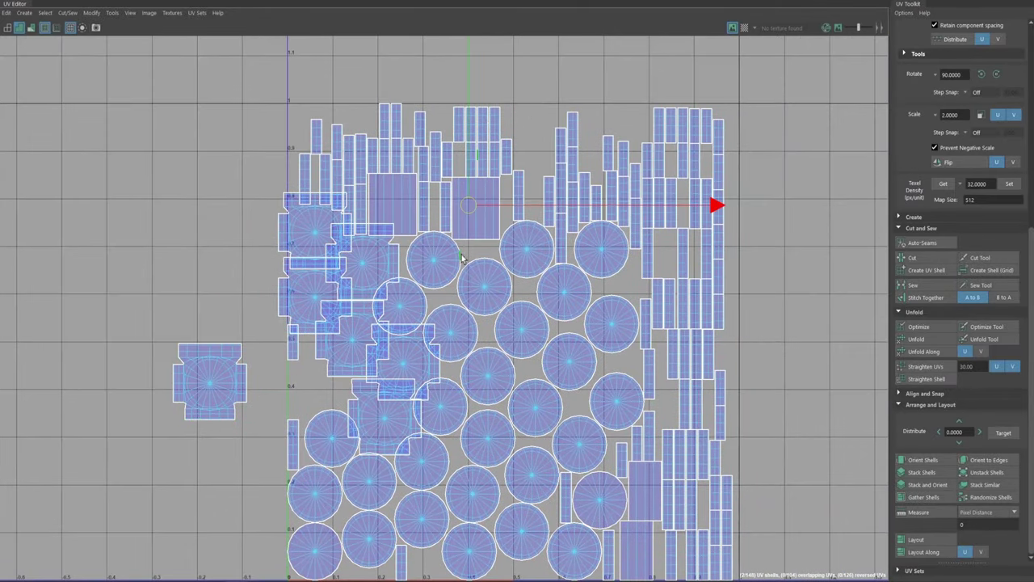
double_click(460, 257)
shift+double_click(478, 260)
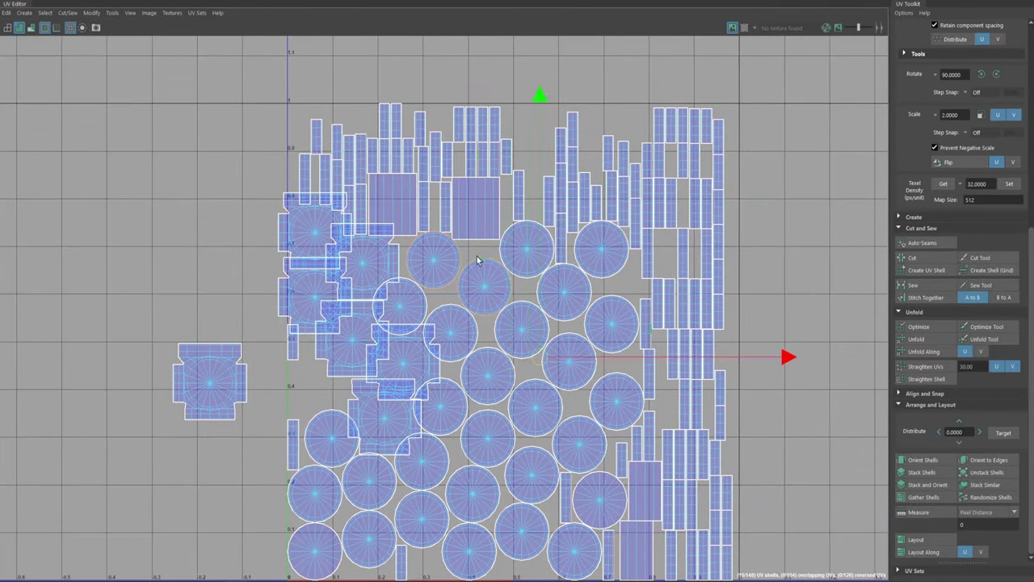
alt+middle_drag(509, 345, 444, 312)
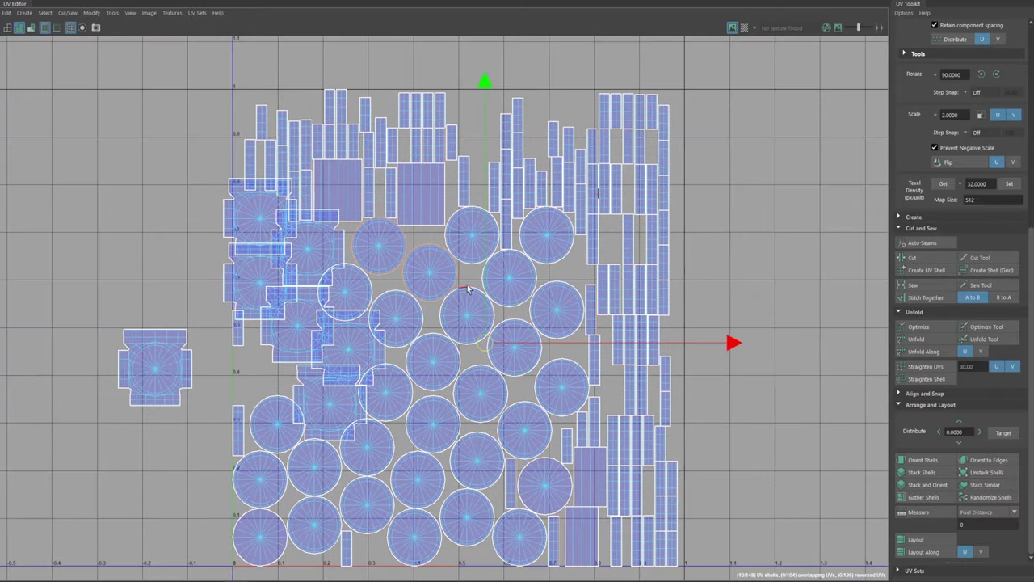
click(465, 289)
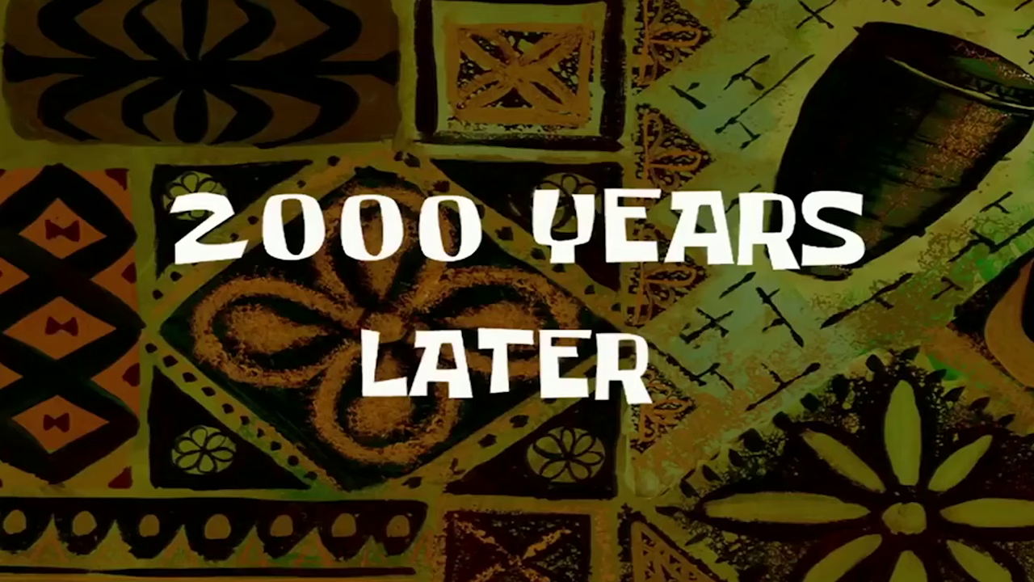
Step: Select and unfold all the rivet shells, and lay them out again inside the 0 to 1 space
alt+right_drag(297, 239, 254, 165)
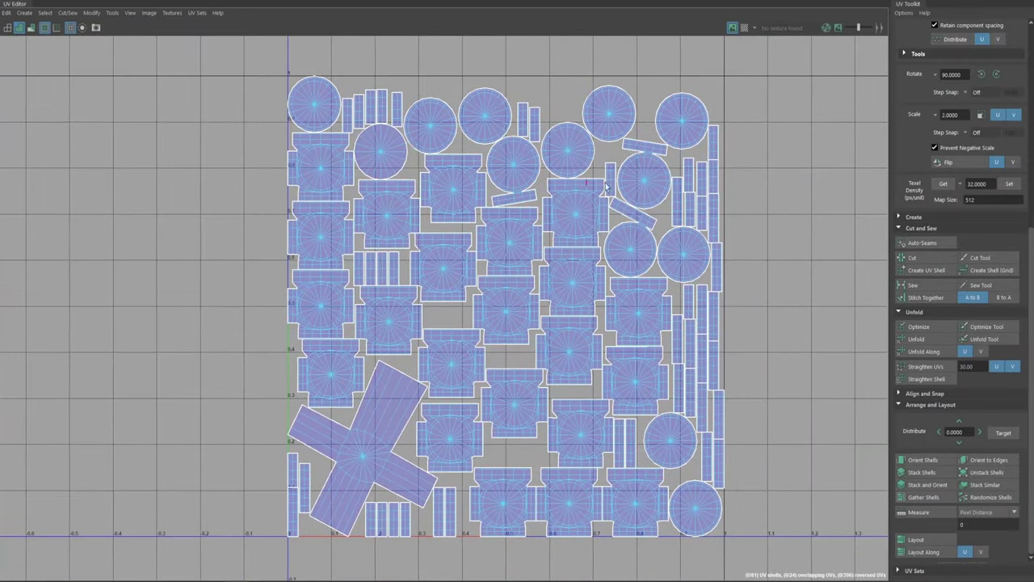
alt+right_drag(561, 313, 533, 264)
drag(759, 117, 357, 417)
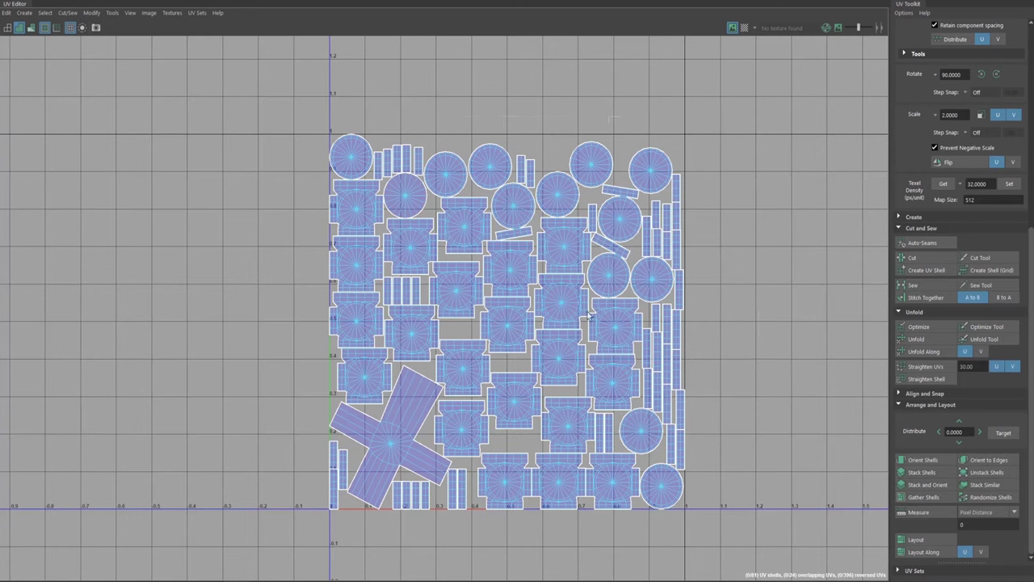
right_click(594, 320)
drag(731, 126, 107, 551)
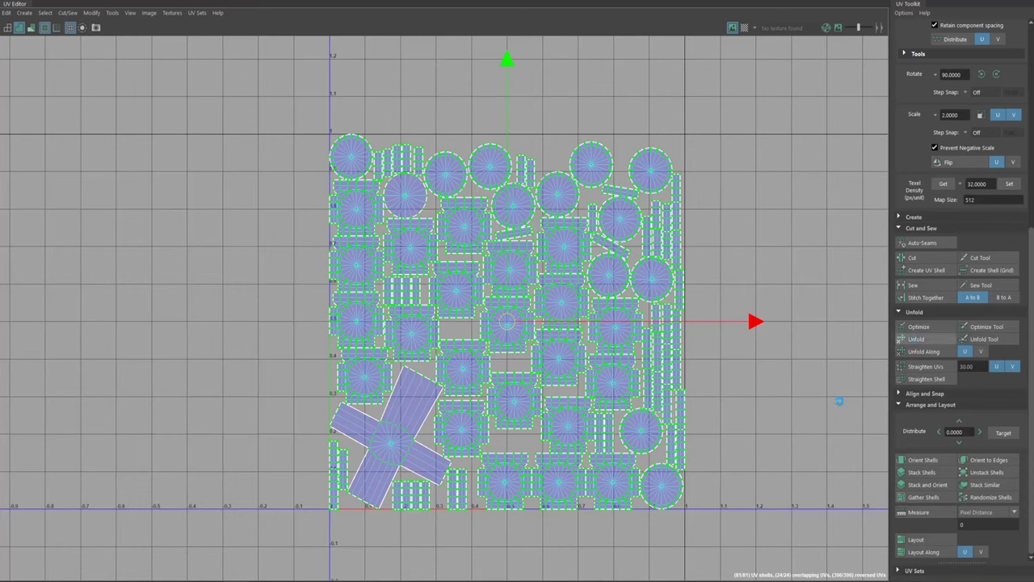
click(916, 339)
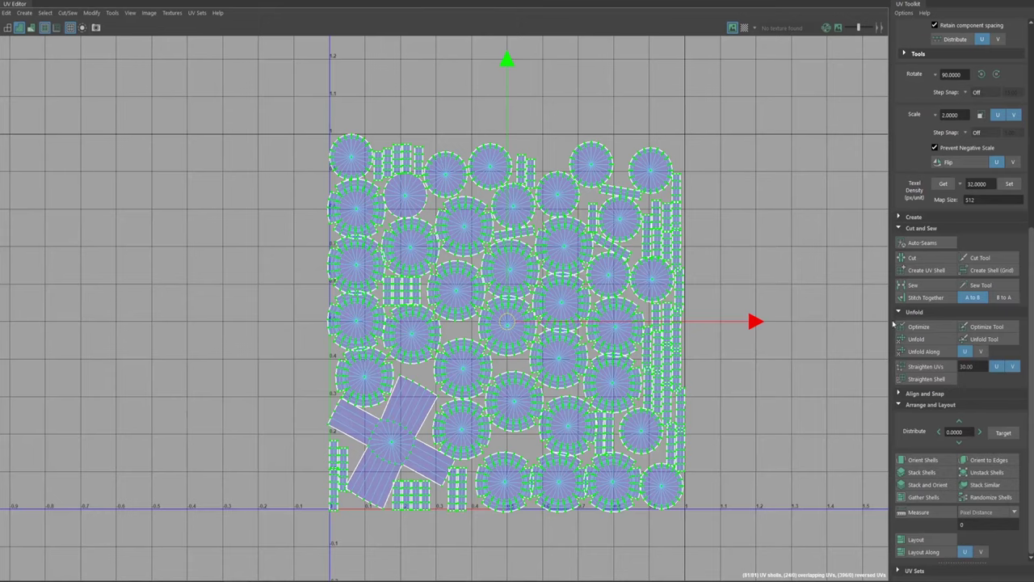
alt+middle_drag(506, 323, 508, 259)
alt+right_drag(508, 259, 621, 218)
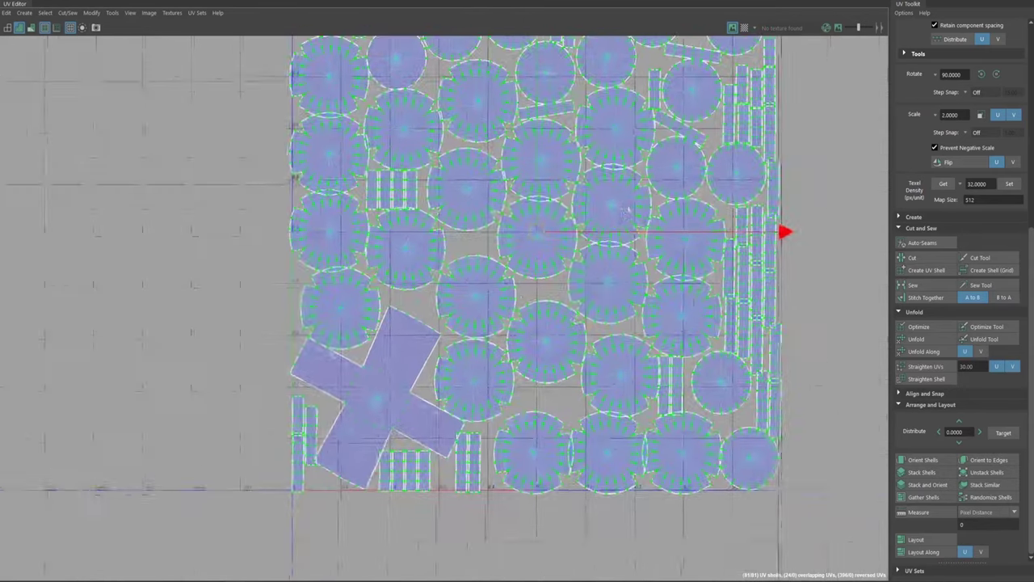
scroll(621, 219, down, 3)
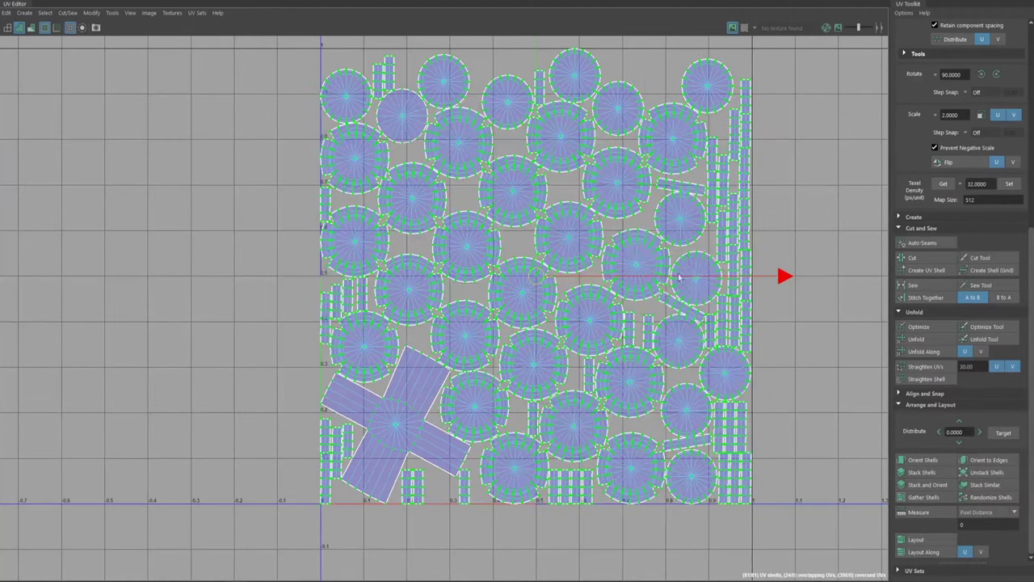
Step: Examine the unfolded rivet shells up close for distortion, notches and spacing across the 0 to 1 space
alt+middle_drag(513, 222, 573, 259)
alt+right_drag(573, 259, 610, 266)
alt+middle_drag(610, 267, 550, 368)
alt+right_drag(549, 368, 495, 319)
alt+middle_drag(495, 319, 573, 225)
alt+right_drag(573, 224, 654, 246)
alt+middle_drag(816, 271, 495, 216)
alt+right_drag(517, 231, 454, 203)
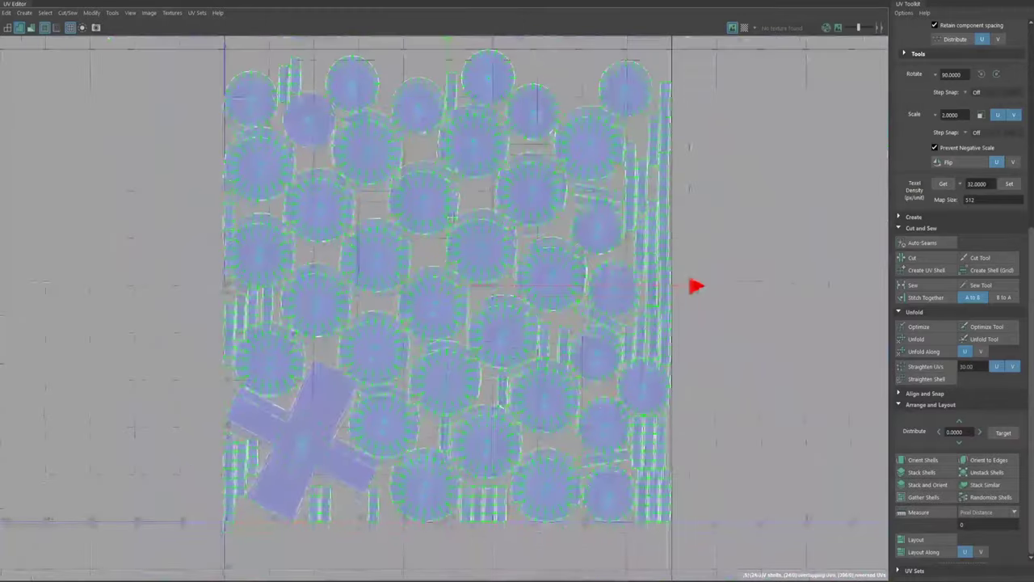
alt+middle_drag(454, 204, 385, 311)
alt+right_drag(385, 311, 557, 244)
alt+middle_drag(557, 244, 489, 340)
alt+right_drag(489, 339, 494, 295)
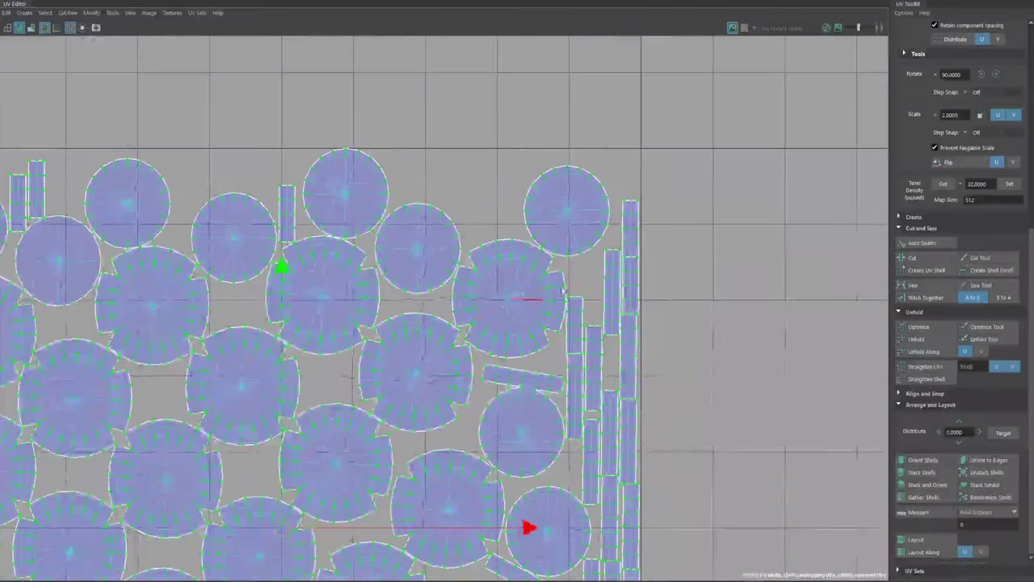
Step: Select the border edges of the notched rivet cap shells in the middle of the layout and sew them
click(500, 239)
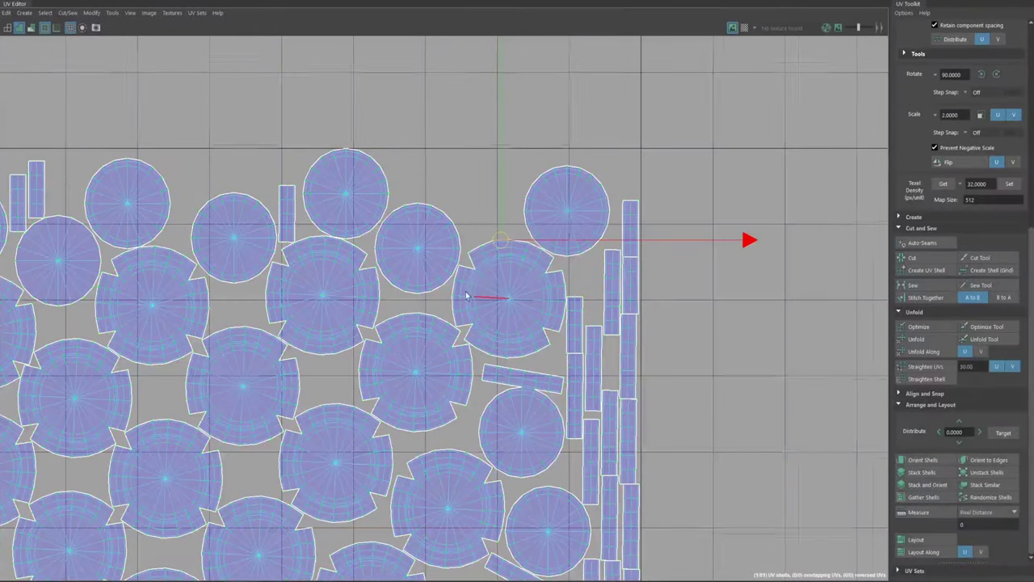
scroll(498, 267, down, 1)
click(546, 283)
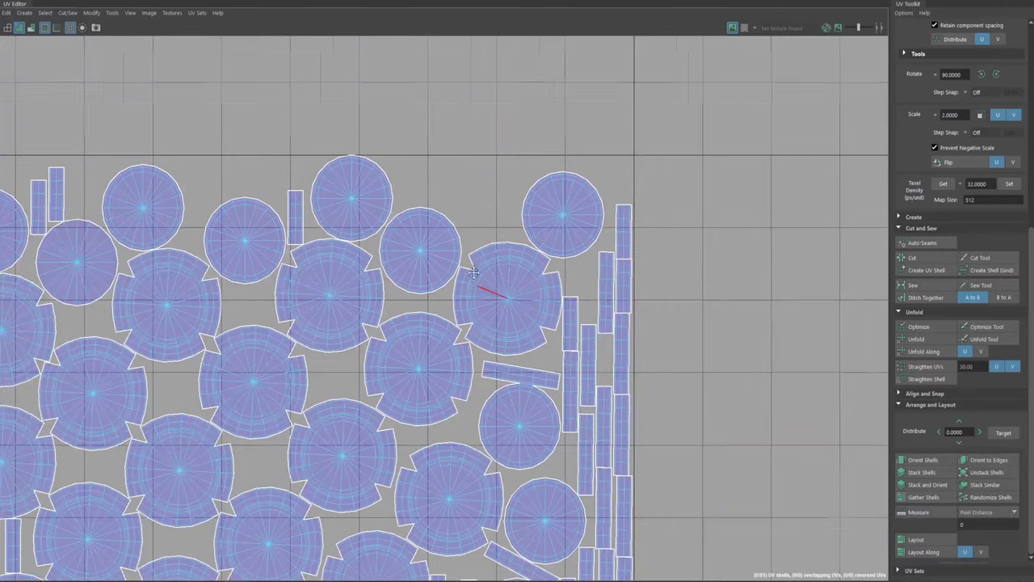
alt+middle_drag(375, 375, 487, 309)
alt+right_drag(486, 310, 399, 358)
alt+middle_drag(398, 358, 419, 251)
alt+right_drag(419, 251, 447, 218)
alt+middle_drag(447, 218, 496, 241)
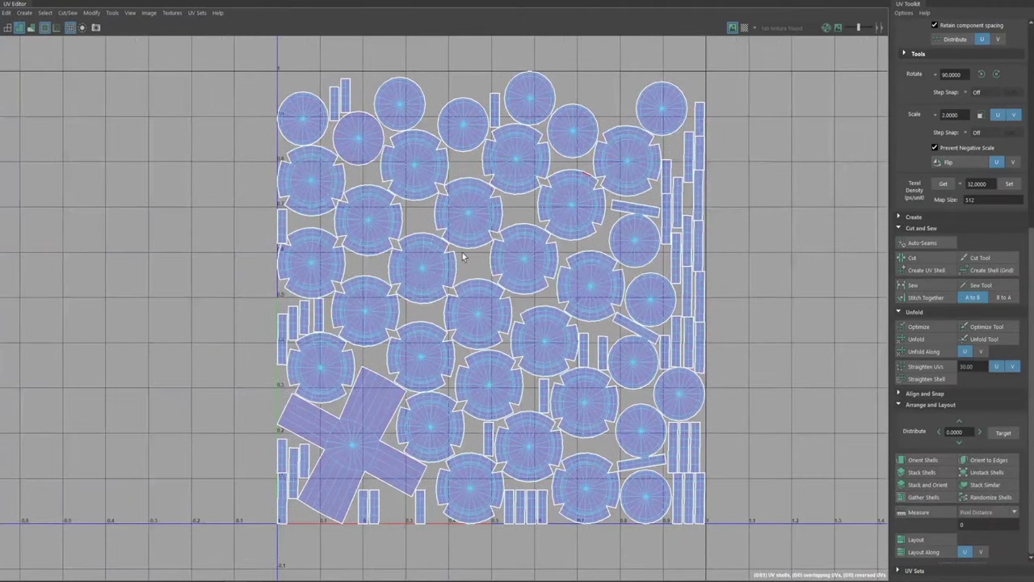
drag(375, 357, 391, 363)
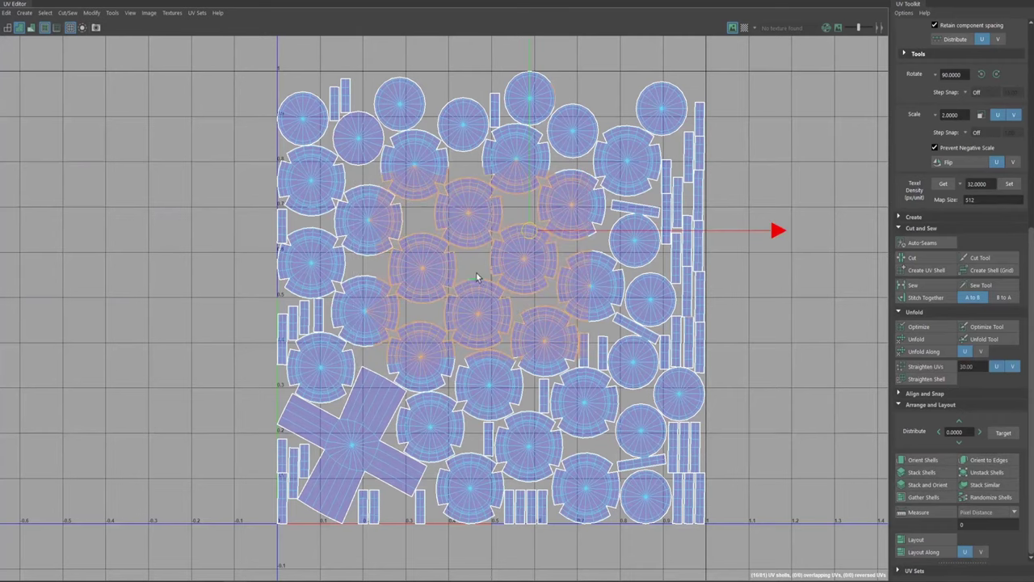
shift+right_drag(476, 273, 477, 303)
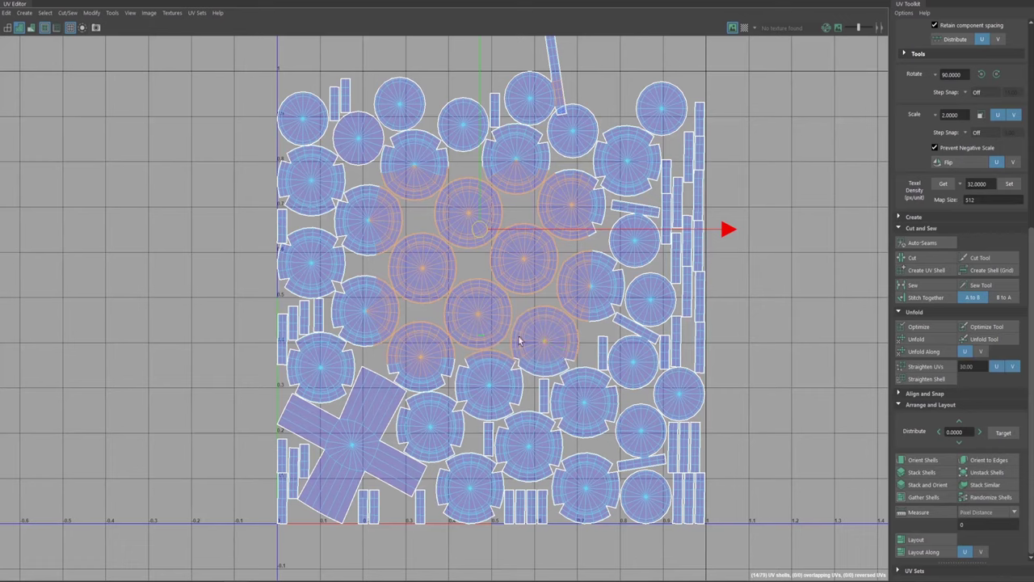
Step: Select the border edges of the notched rivet cap shells just below the centre of the layout
drag(442, 419, 443, 420)
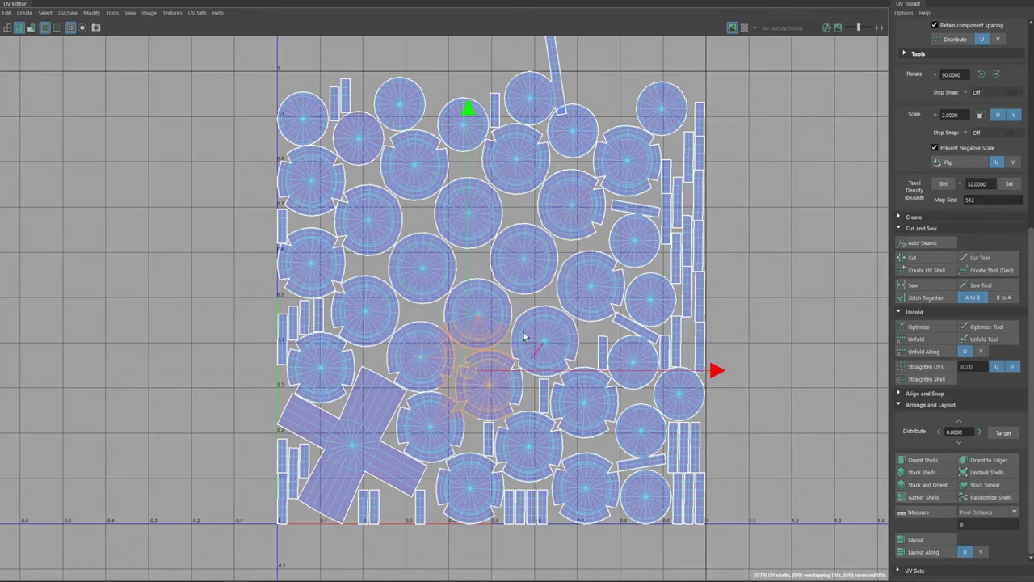
shift+drag(482, 373, 483, 376)
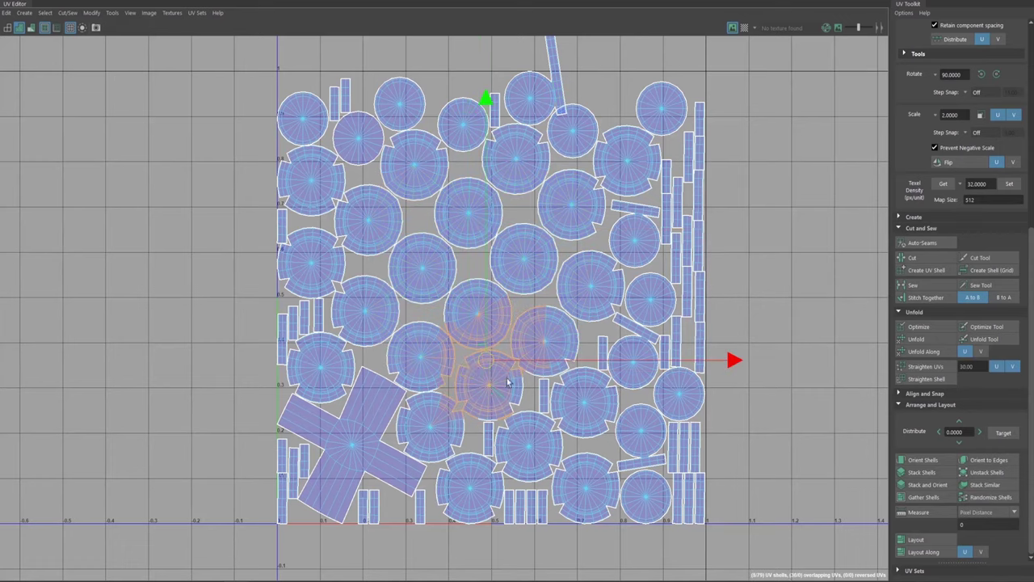
shift+click(464, 434)
shift+click(421, 414)
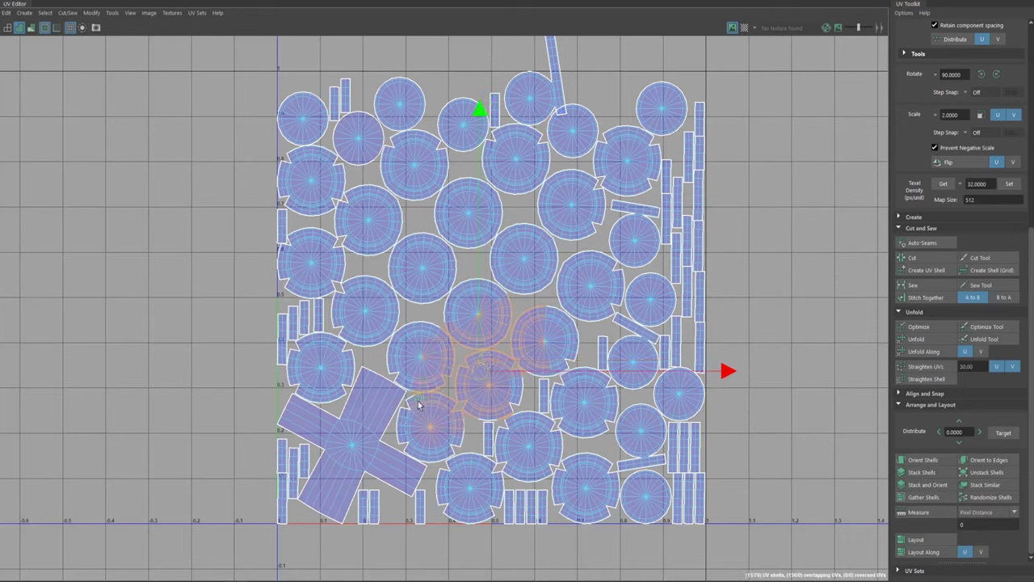
shift+click(406, 422)
shift+click(457, 451)
shift+click(407, 450)
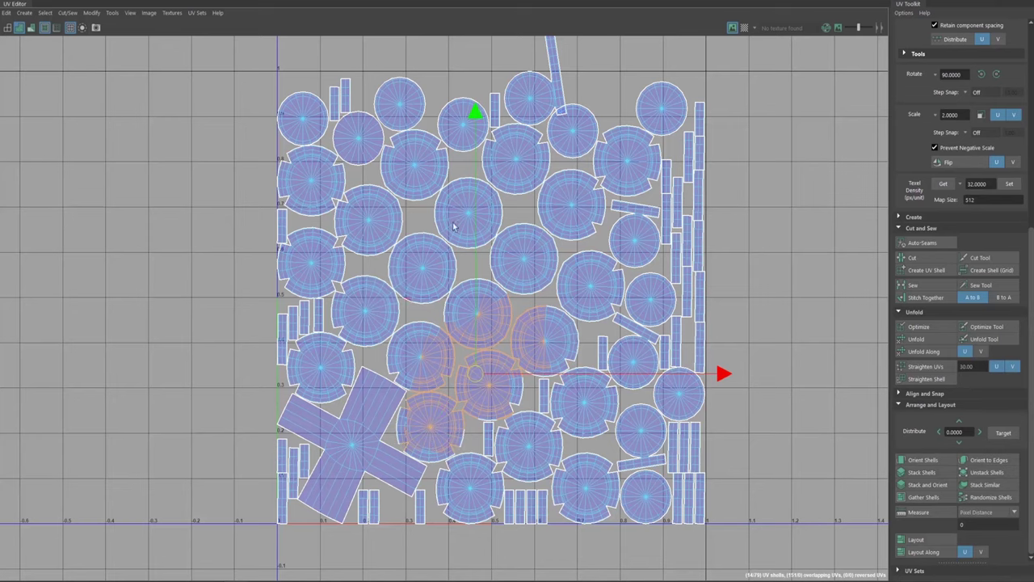
Step: Add the notched edges of the rivet cap shells on the low-U side and upper area to the selection
shift+drag(329, 308, 328, 310)
shift+drag(374, 210, 316, 255)
alt+middle_drag(442, 241, 512, 272)
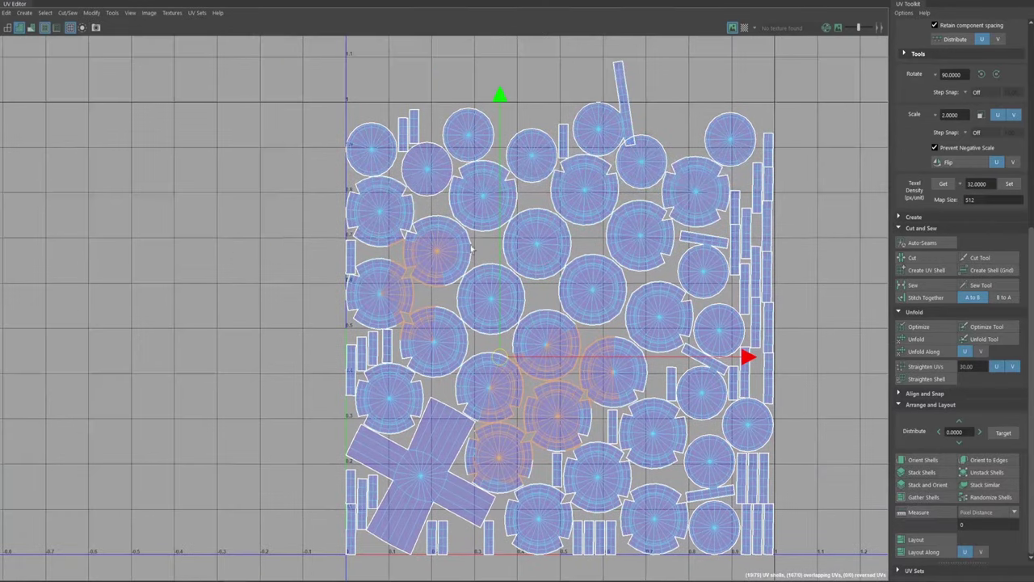
shift+click(413, 220)
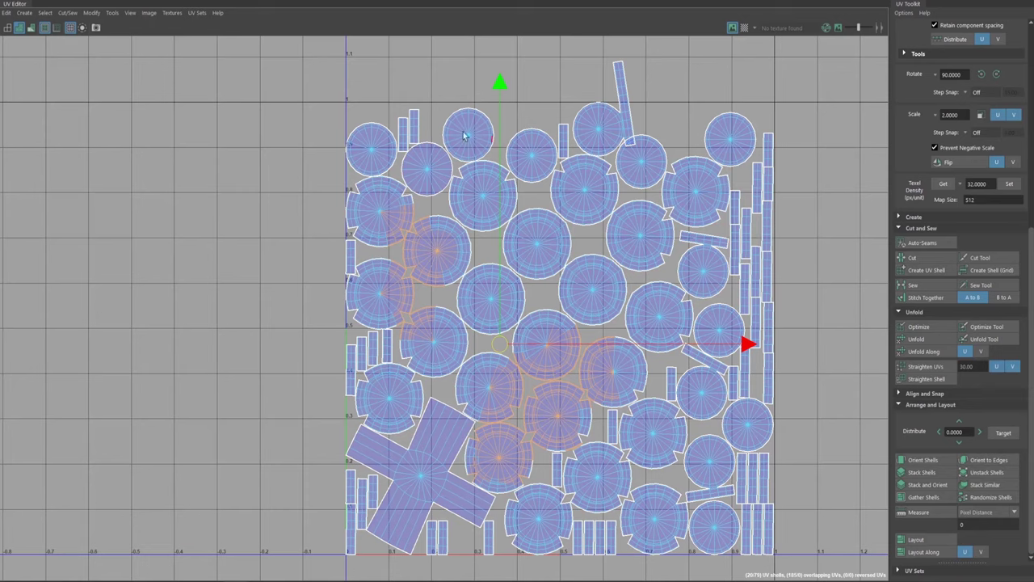
shift+click(422, 193)
shift+click(496, 201)
shift+click(349, 205)
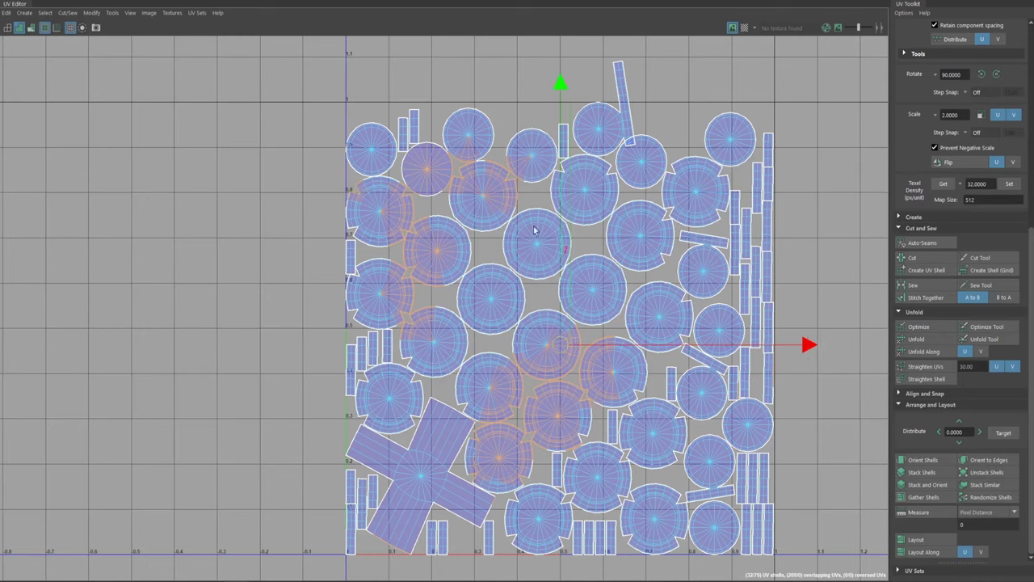
Step: Add the notched edges of the remaining caps toward the high-U side and sew all selected edges
shift+click(667, 286)
shift+click(672, 198)
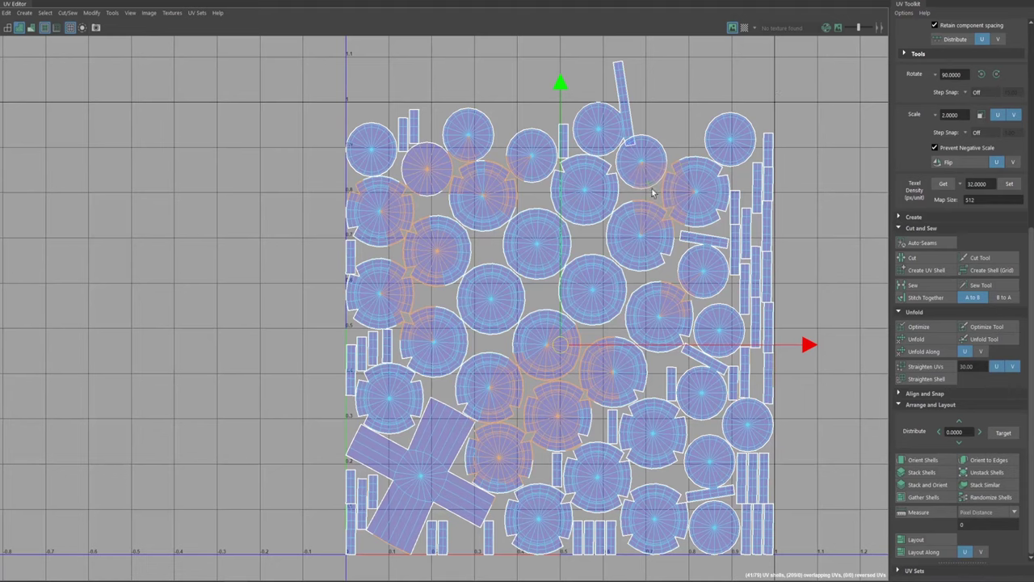
shift+click(617, 173)
shift+click(556, 174)
shift+click(629, 414)
shift+click(612, 428)
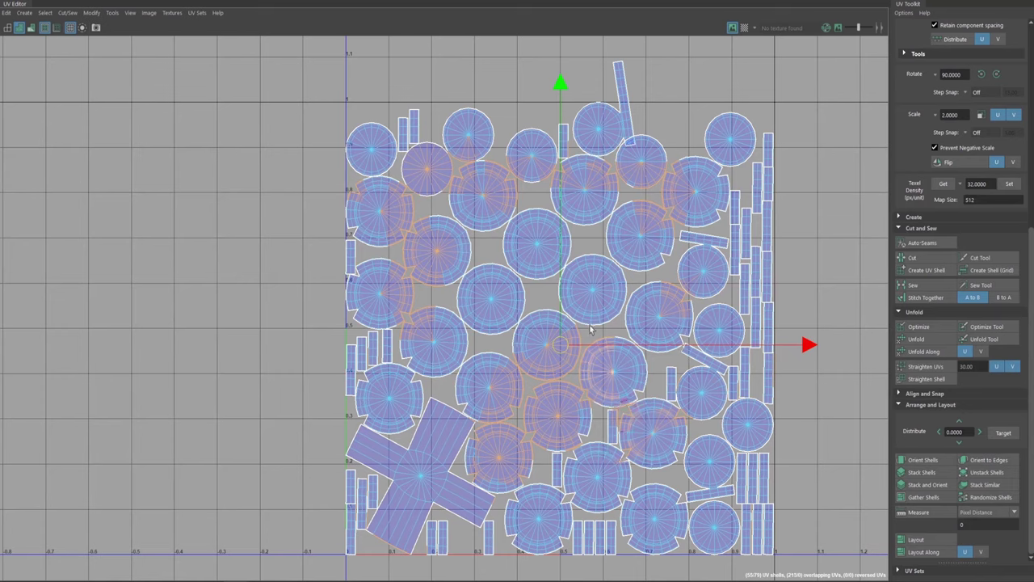
shift+right_drag(571, 312, 568, 331)
Step: Select the large, distorted cross-shaped shell and move it out of the 0 to 1 space, to the negative U side
alt+middle_drag(645, 341, 708, 226)
right_drag(500, 363, 555, 362)
click(496, 415)
double_click(494, 411)
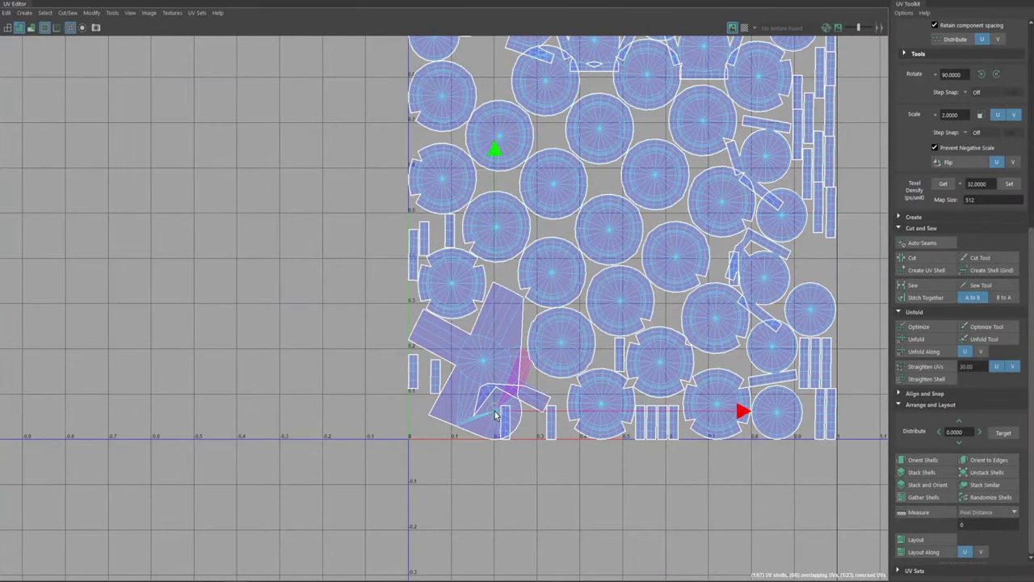
drag(475, 363, 291, 331)
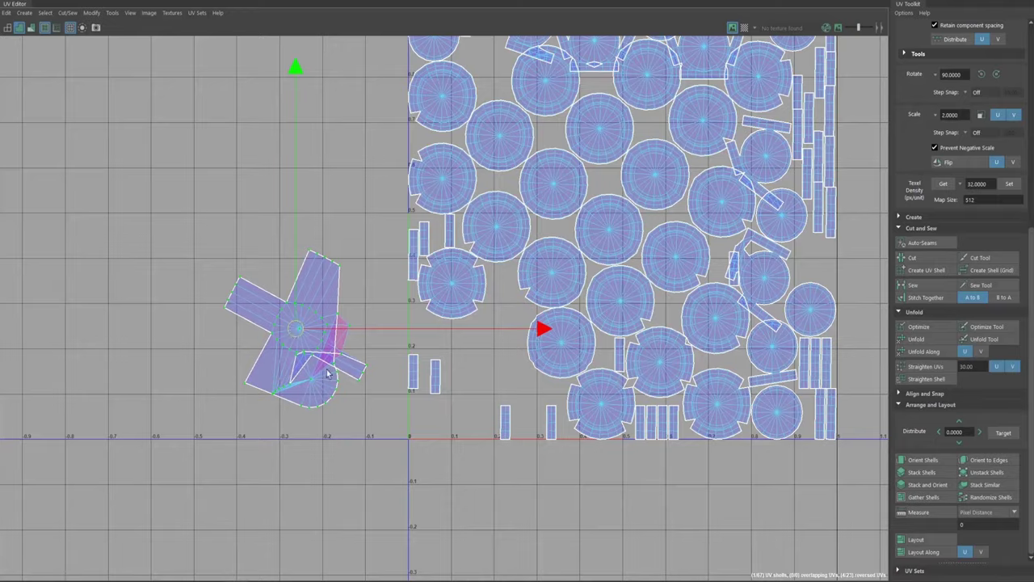
Step: Try to fix the distorted cross-shaped shell by selecting it as a whole and unfolding it
click(332, 364)
alt+middle_drag(431, 298, 572, 303)
alt+right_drag(572, 303, 688, 468)
mouse_move(501, 315)
mouse_down()
mouse_move(499, 307)
mouse_move(533, 358)
mouse_move(510, 300)
mouse_move(506, 307)
mouse_move(521, 275)
mouse_move(504, 314)
mouse_up()
click(456, 418)
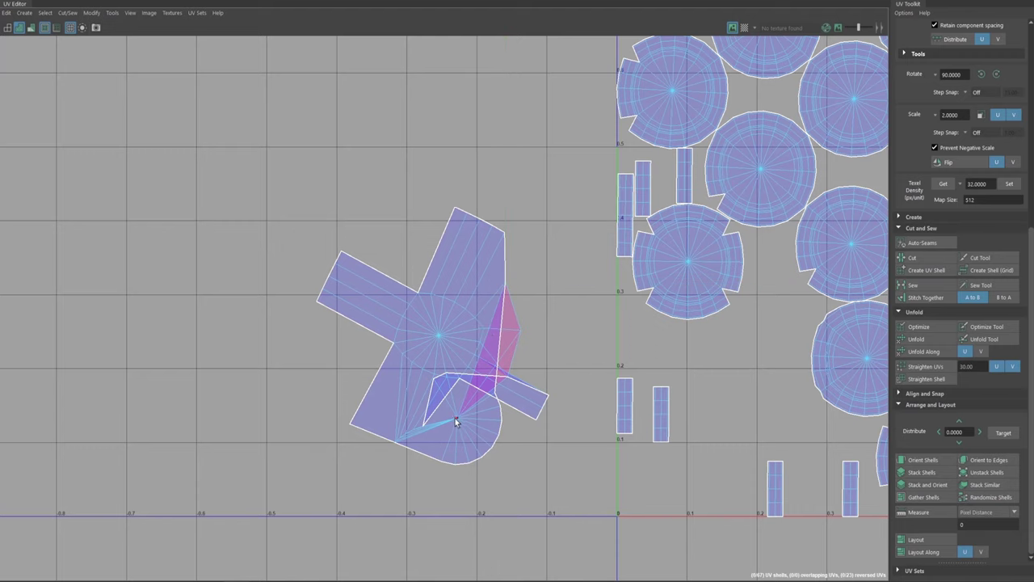
right_drag(443, 378, 274, 285)
click(438, 345)
double_click(460, 325)
alt+right_drag(635, 243, 787, 242)
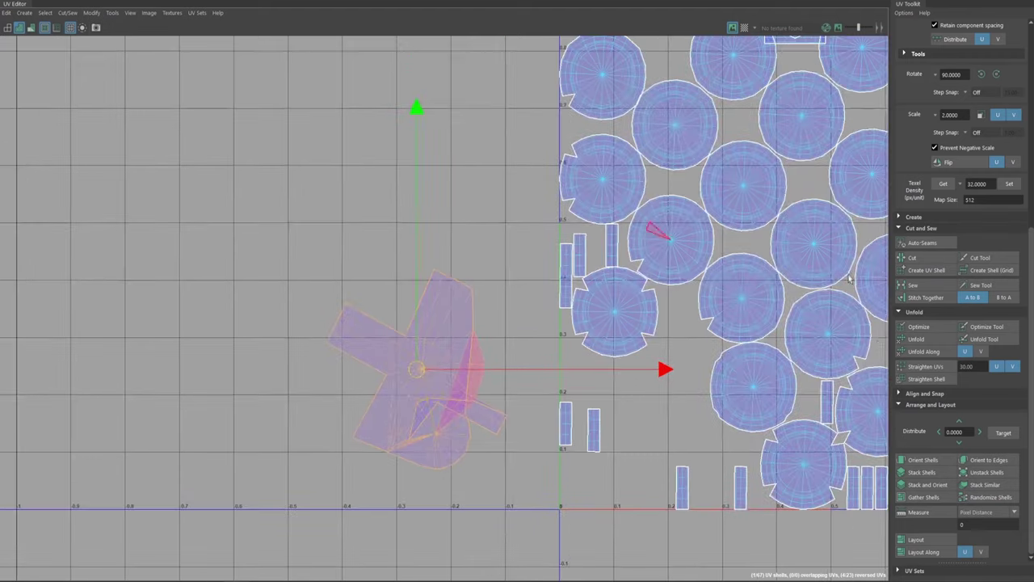
click(919, 339)
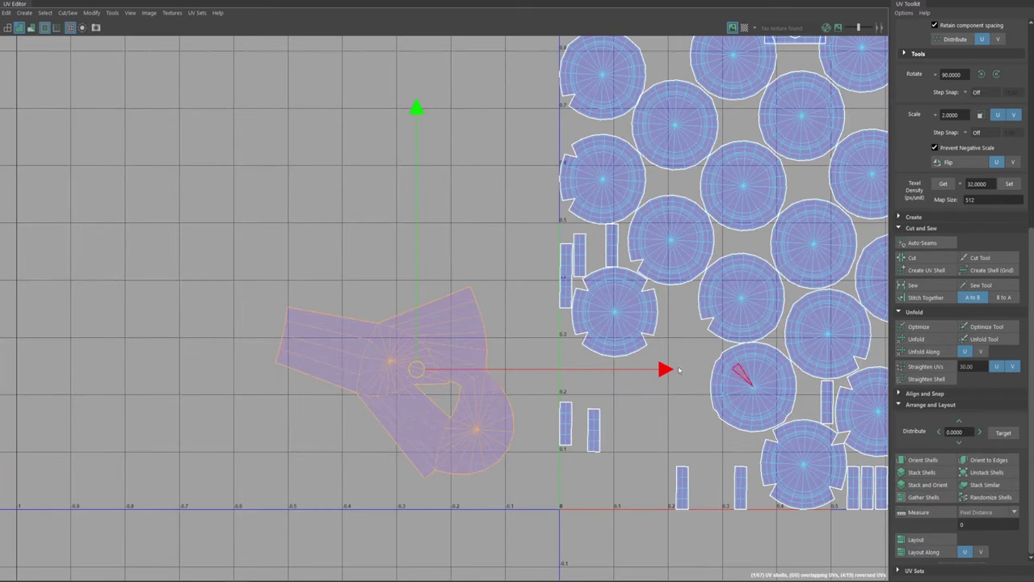
Step: Move the UV Editor aside and search the 3D viewport for the object that the distorted shell belongs to
key(f)
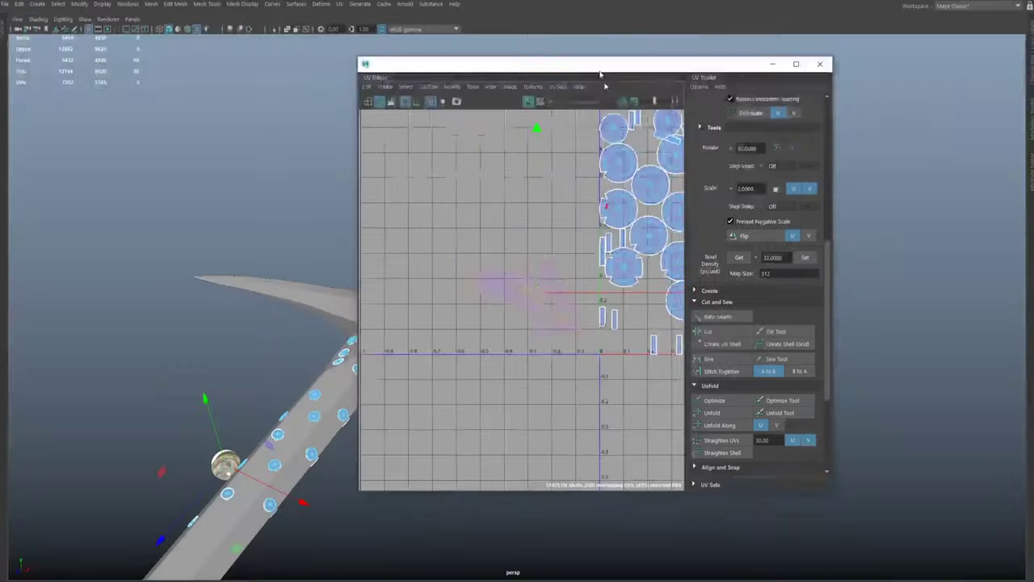
drag(630, 62, 768, 97)
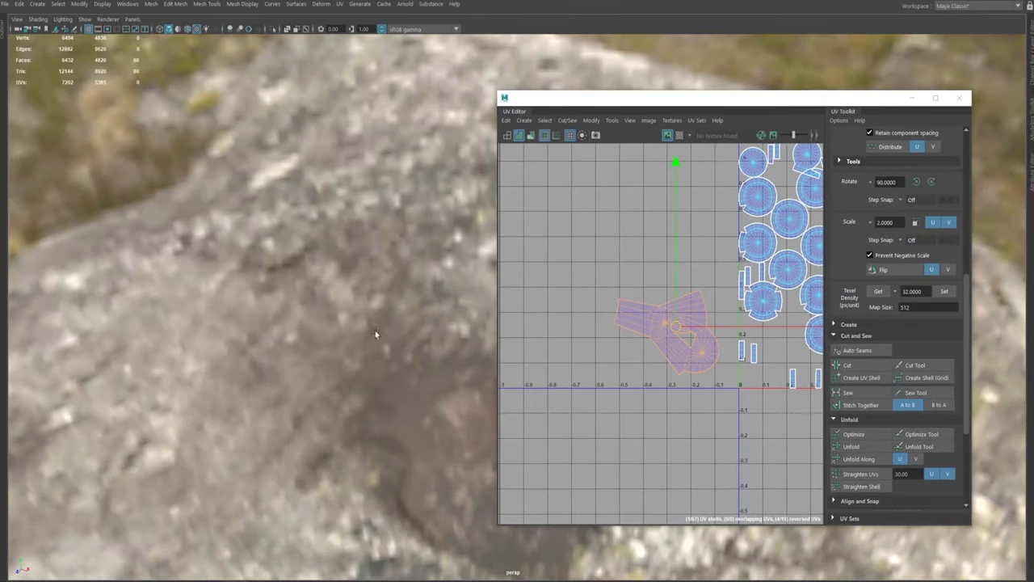
alt+drag(435, 291, 513, 410)
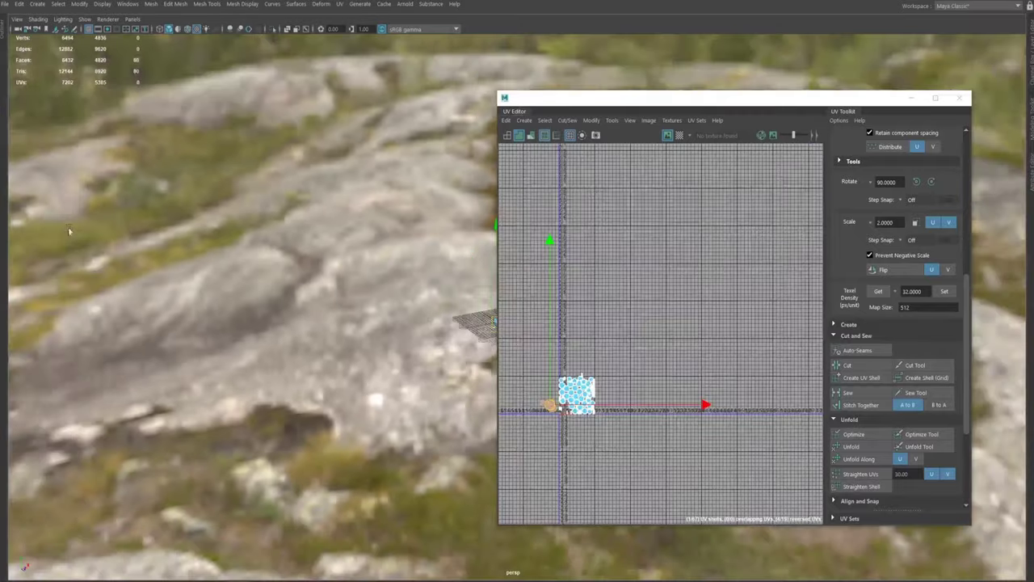
alt+drag(261, 323, 291, 356)
drag(580, 100, 715, 101)
alt+right_drag(435, 307, 97, 258)
alt+middle_drag(503, 267, 402, 373)
alt+right_drag(402, 373, 342, 344)
alt+middle_drag(342, 344, 411, 259)
alt+right_drag(411, 258, 554, 327)
alt+middle_drag(121, 115, 326, 270)
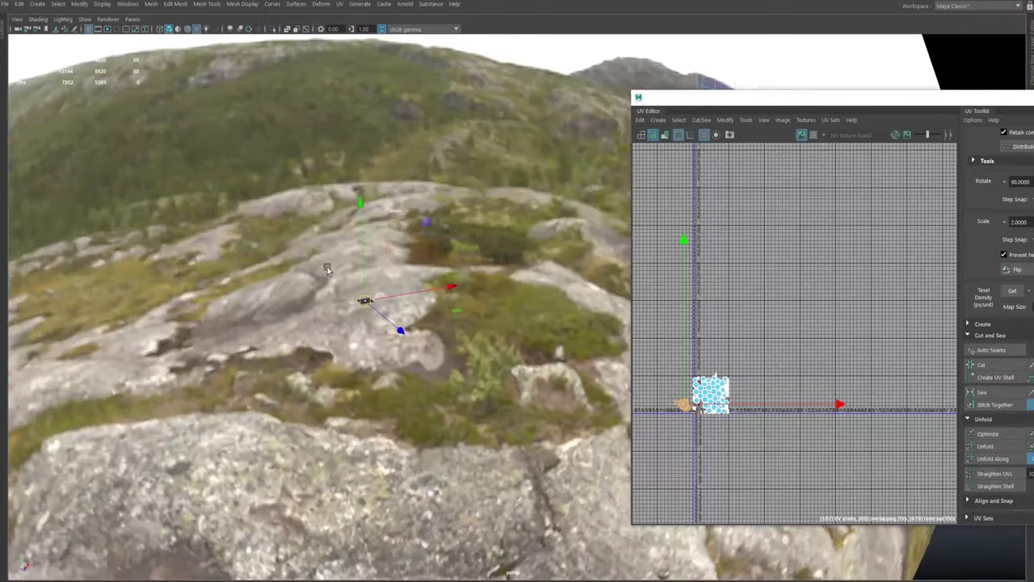
alt+right_drag(325, 270, 534, 323)
alt+middle_drag(323, 233, 610, 252)
alt+right_drag(618, 145, 473, 212)
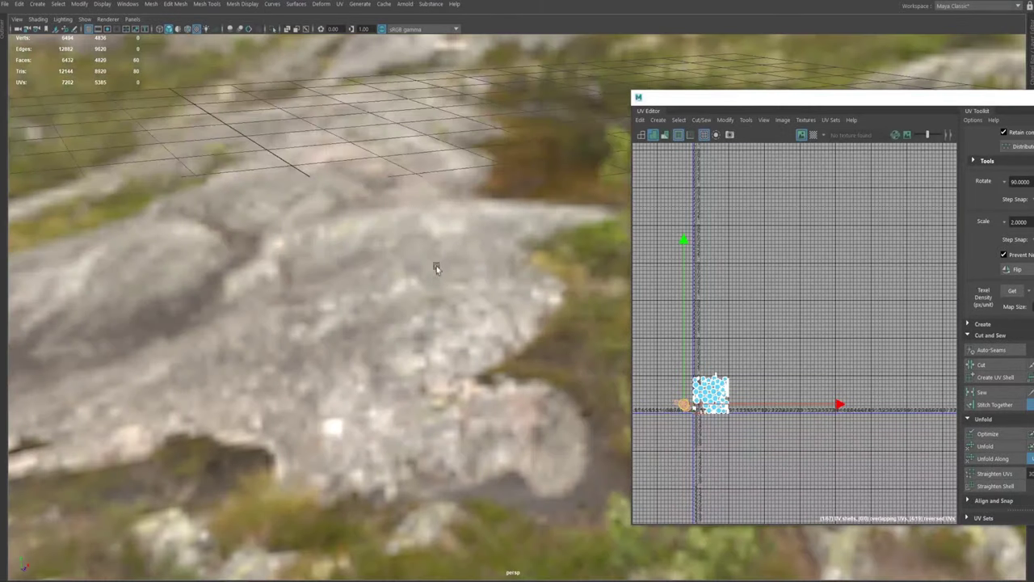
alt+right_drag(436, 269, 284, 282)
Step: Frame the stray cylinder inside the sky dome, select it as an object and delete it
key(f)
alt+right_drag(514, 346, 454, 335)
alt+drag(480, 267, 506, 310)
right_drag(503, 288, 561, 272)
click(414, 341)
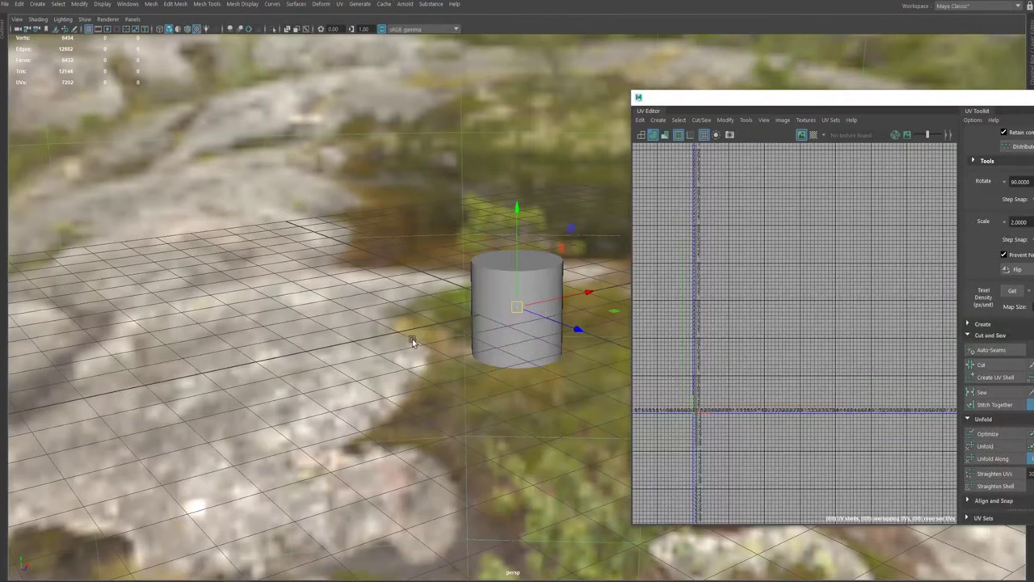
click(494, 315)
key(Delete)
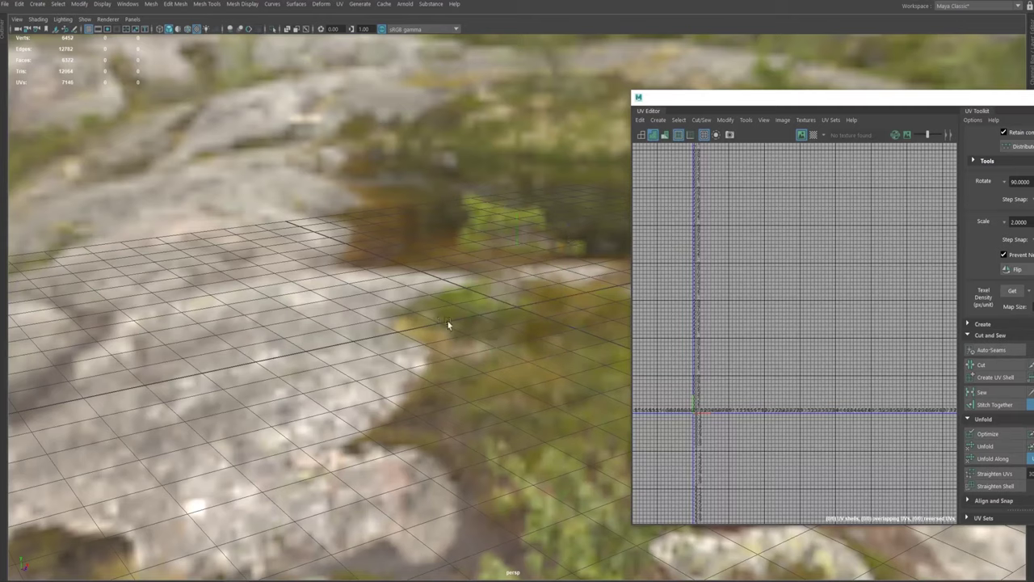
Step: Return to the axe and select all the rivets on the handle, leaving the handle and axe head out of the selection
alt+drag(447, 321, 254, 247)
alt+right_drag(254, 247, 24, 132)
alt+right_drag(538, 377, 100, 176)
alt+right_drag(537, 355, 23, 235)
alt+right_drag(355, 323, 55, 221)
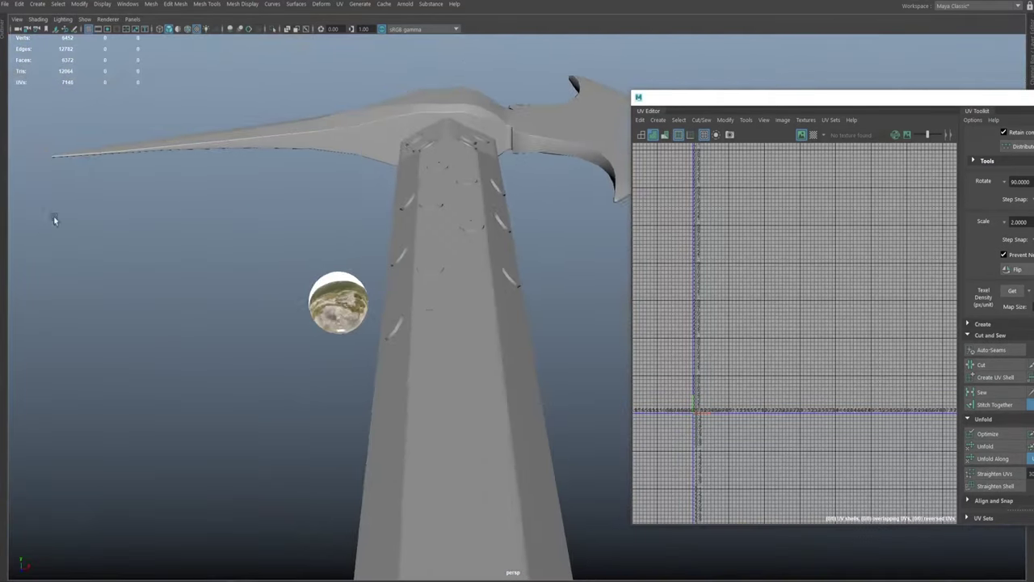
alt+drag(468, 374, 506, 434)
alt+right_drag(505, 435, 104, 219)
alt+drag(475, 355, 439, 158)
drag(424, 283, 452, 337)
ctrl+click(483, 478)
ctrl+click(536, 110)
alt+drag(503, 238, 400, 248)
key(f)
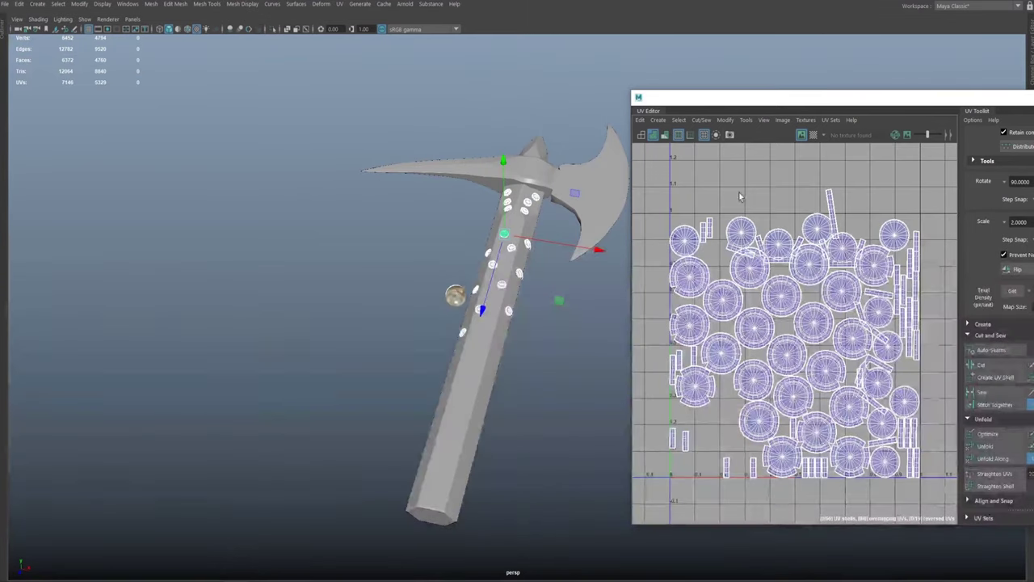
Step: Bring the UV Editor back fully into view and sew more of the notched border edges of the rivet cap shells
drag(710, 98, 574, 96)
alt+right_drag(710, 341, 729, 375)
alt+middle_drag(731, 377, 653, 357)
alt+right_drag(651, 276, 577, 285)
alt+middle_drag(550, 288, 620, 296)
alt+right_drag(598, 305, 634, 292)
alt+middle_drag(665, 371, 672, 259)
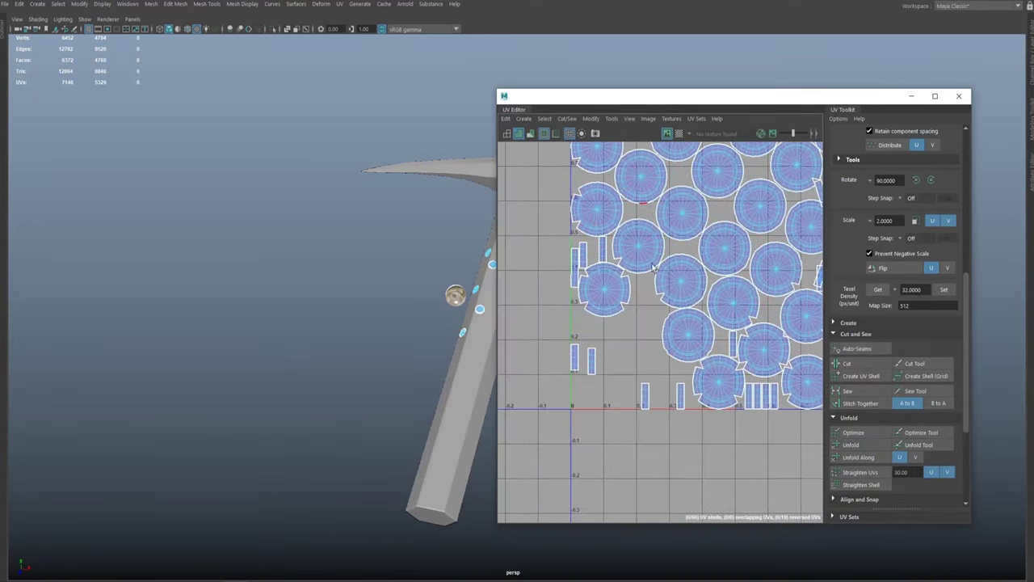
shift+right_drag(559, 282, 556, 312)
alt+middle_drag(588, 319, 540, 383)
alt+right_drag(558, 347, 537, 323)
alt+middle_drag(618, 307, 598, 270)
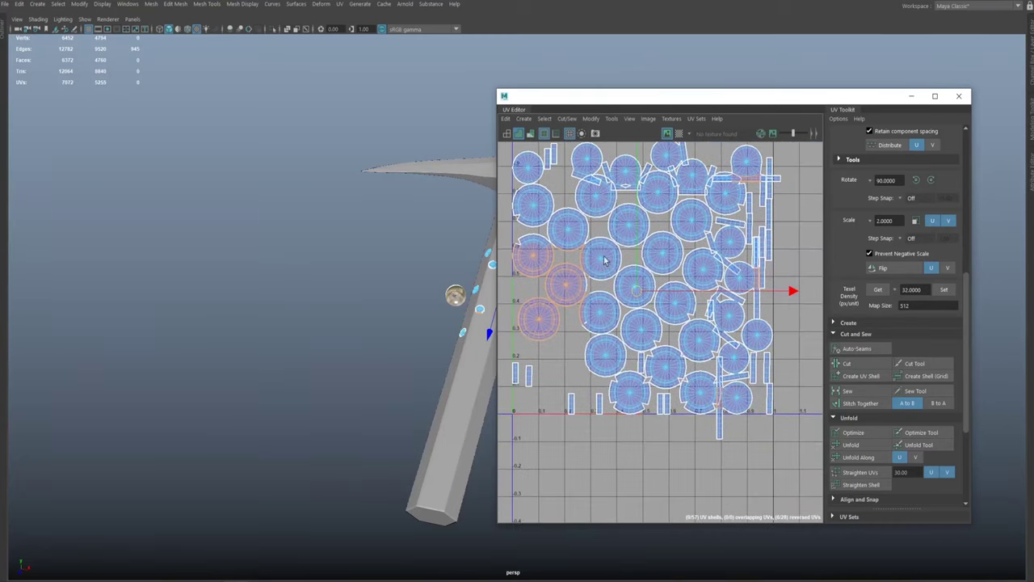
Step: Select all edges of the rivet shells in the UV Editor and sew them so the loose strips join the caps
drag(553, 312, 783, 417)
alt+middle_drag(705, 336, 722, 391)
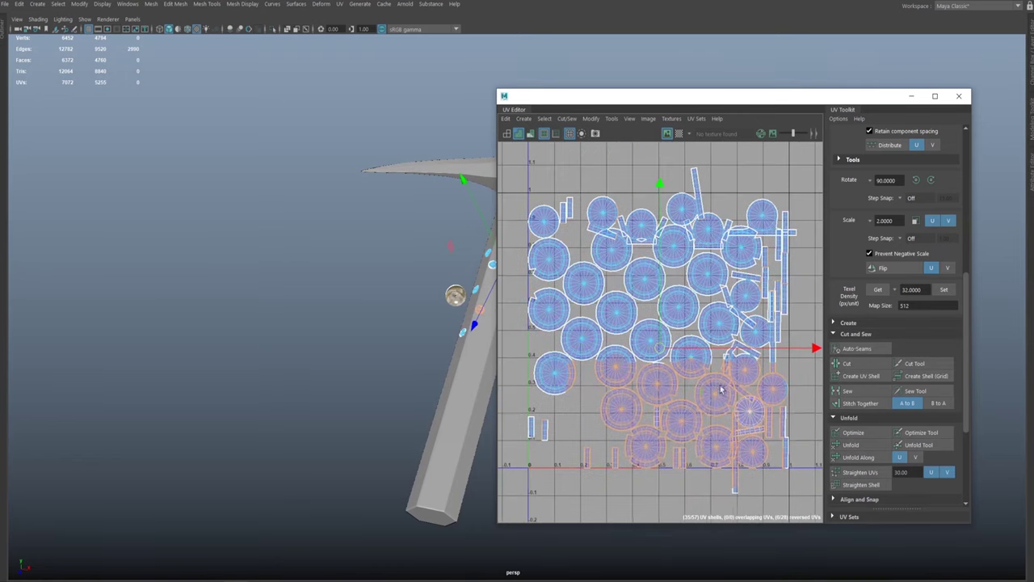
shift+drag(549, 417, 767, 212)
alt+middle_drag(685, 274, 675, 285)
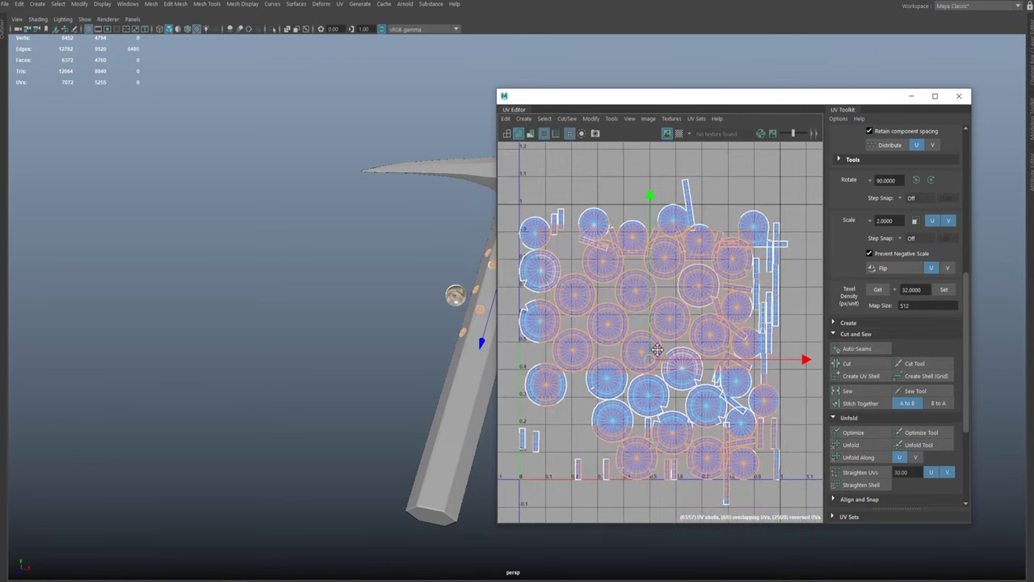
alt+right_drag(676, 285, 540, 283)
drag(677, 396, 726, 429)
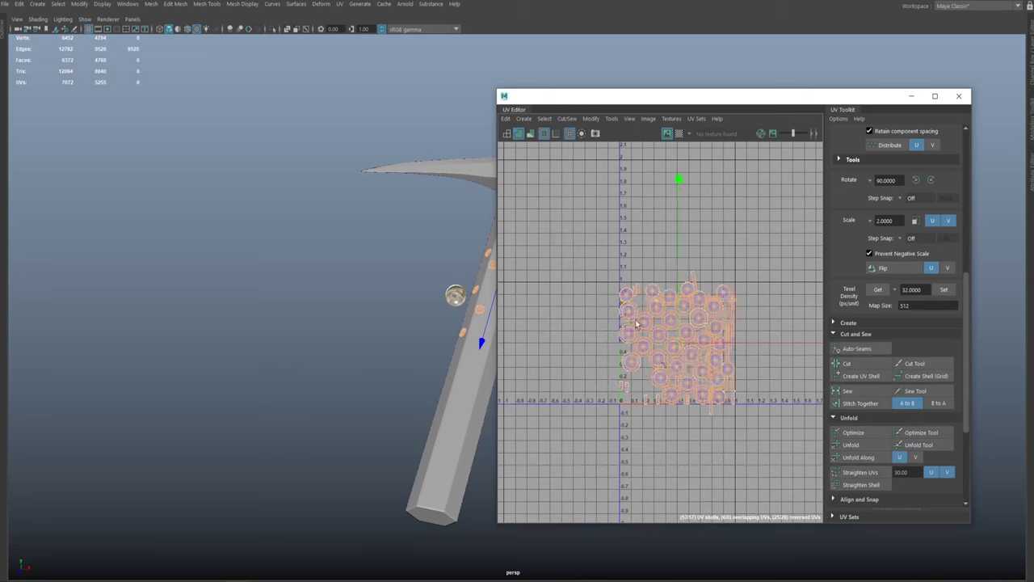
alt+right_drag(643, 328, 767, 332)
middle_drag(645, 271, 602, 266)
key(ctrl+z)
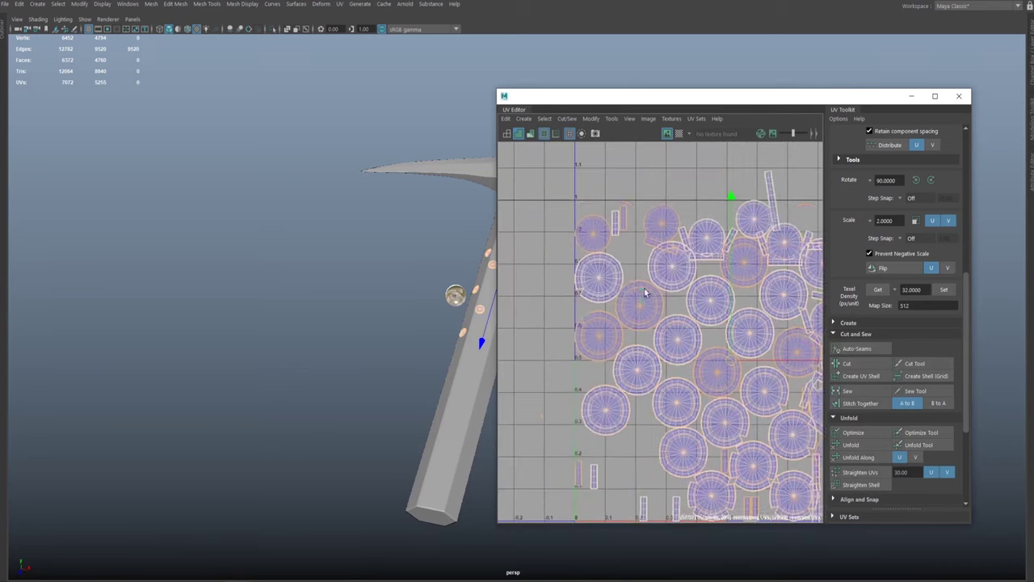
alt+middle_drag(650, 292, 577, 248)
shift+right_drag(655, 310, 655, 340)
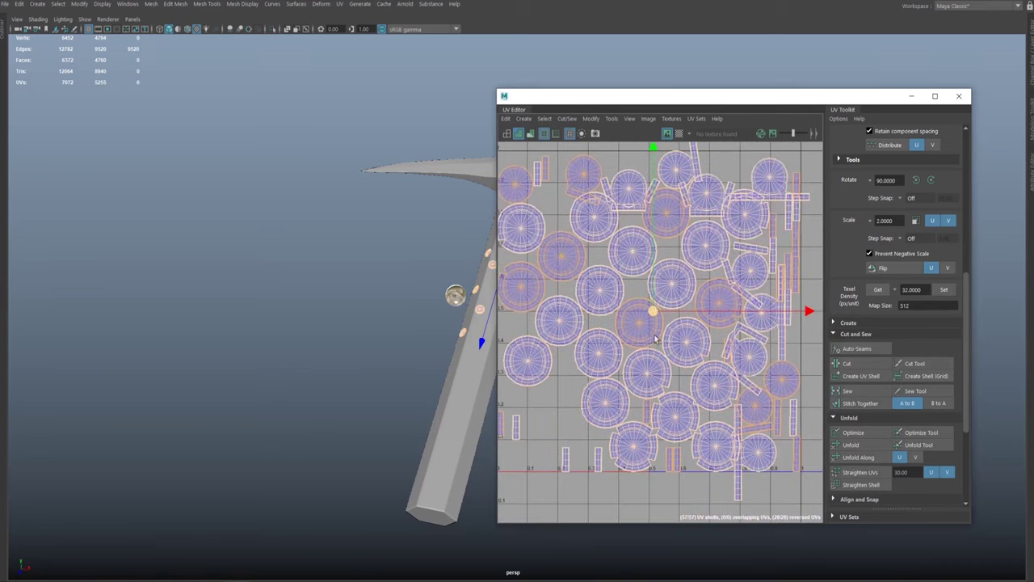
mouse_move(707, 356)
alt+right_down()
mouse_move(550, 312)
mouse_move(639, 247)
mouse_move(721, 344)
alt+right_up()
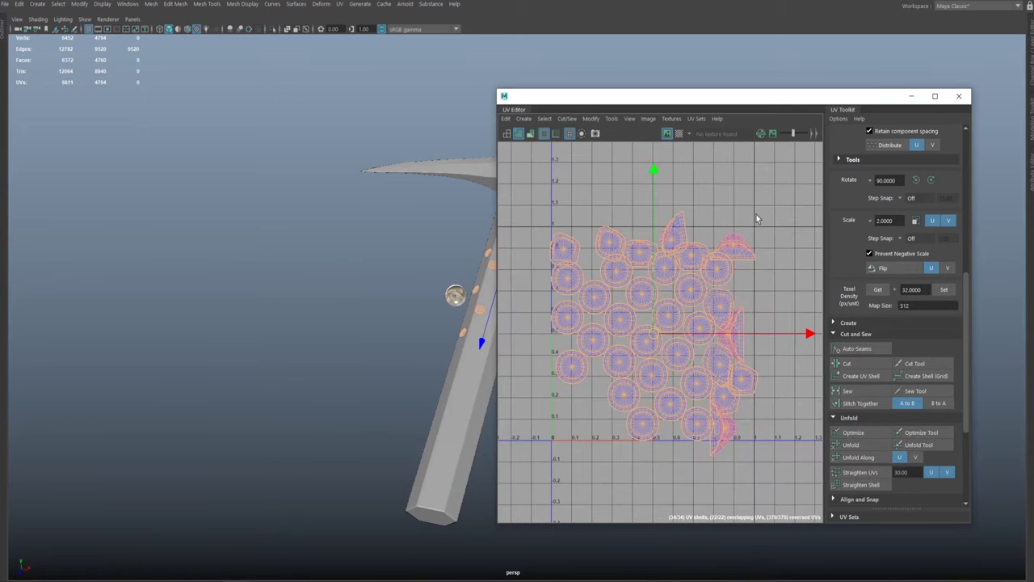
Step: Select all the UVs of the sewn rivet shells and unfold them to remove the distortion
click(768, 300)
scroll(723, 340, up, 5)
scroll(667, 277, down, 5)
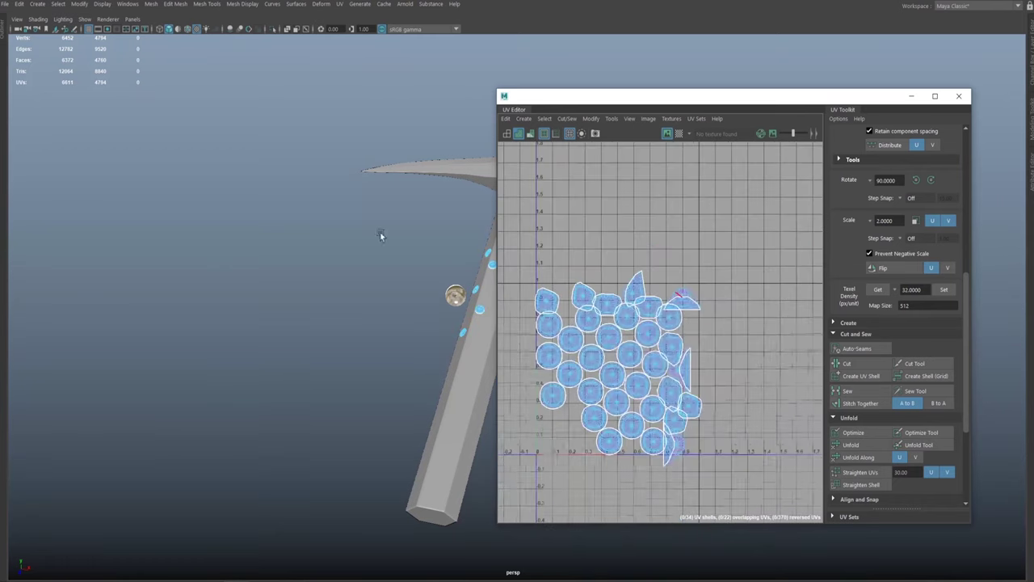
right_drag(630, 273, 738, 194)
drag(518, 373, 515, 503)
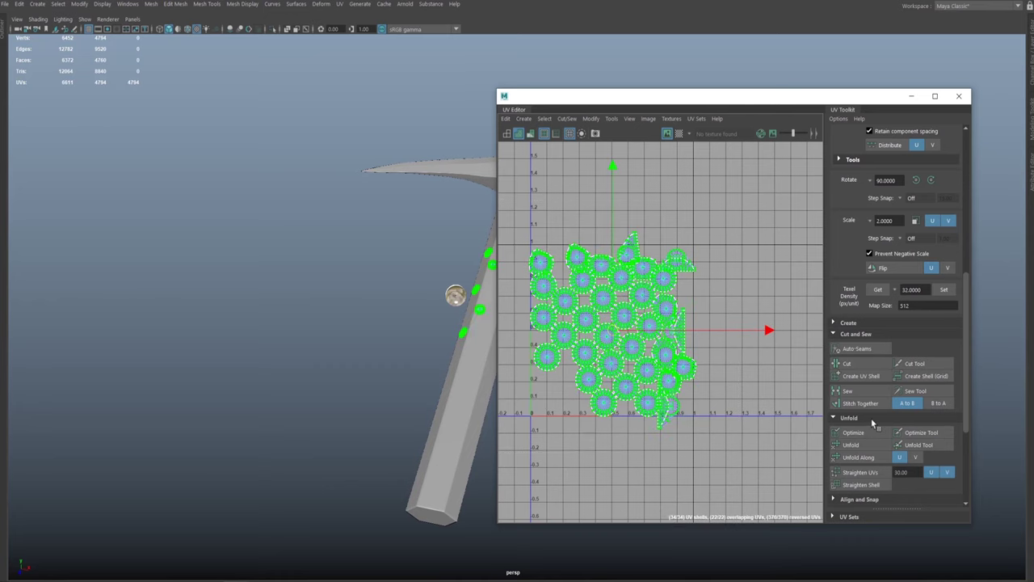
click(851, 444)
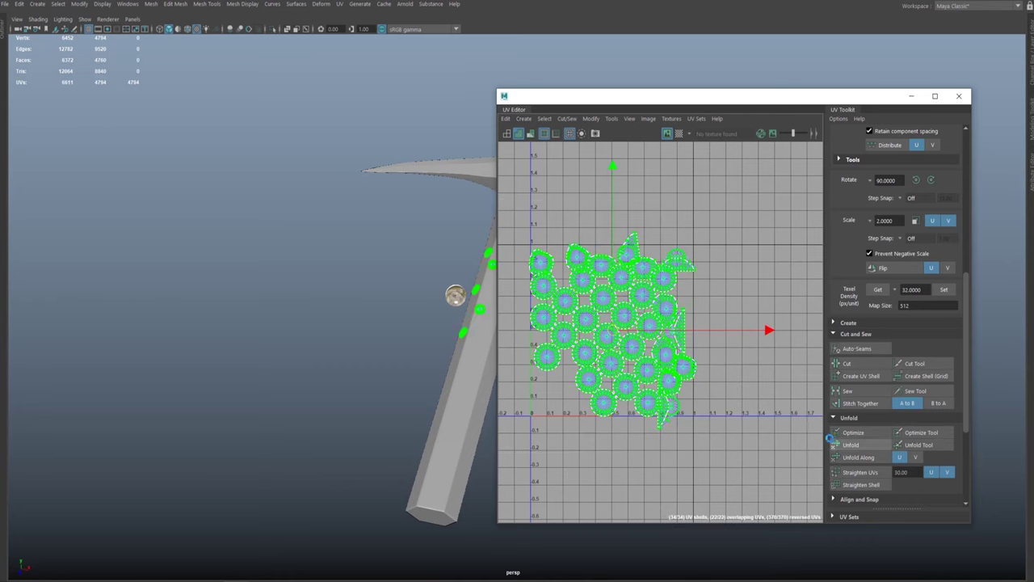
scroll(674, 344, up, 3)
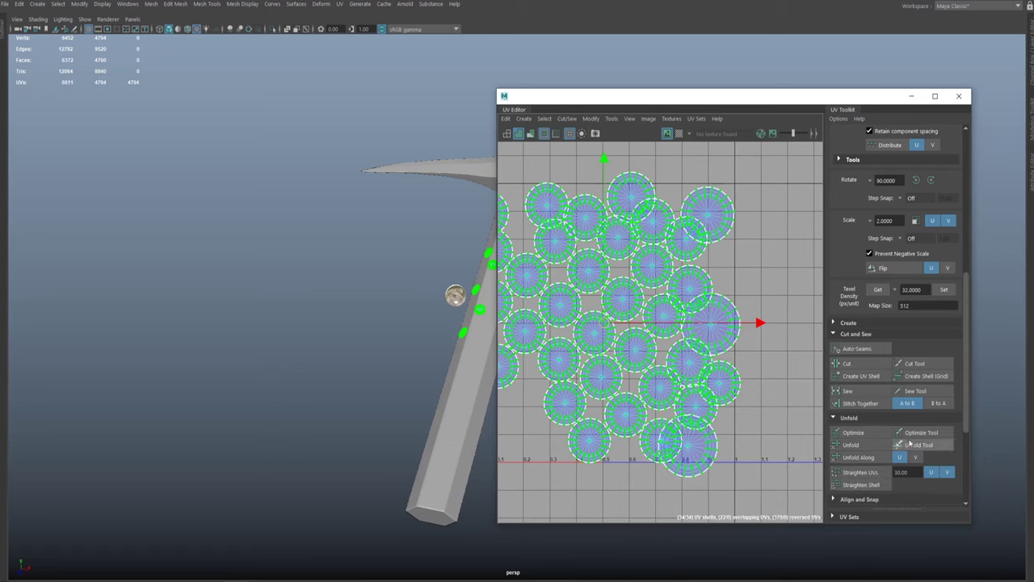
Step: Lay out the unfolded rivet shells so they pack inside the 0 to 1 tile without overlapping
scroll(961, 404, down, 5)
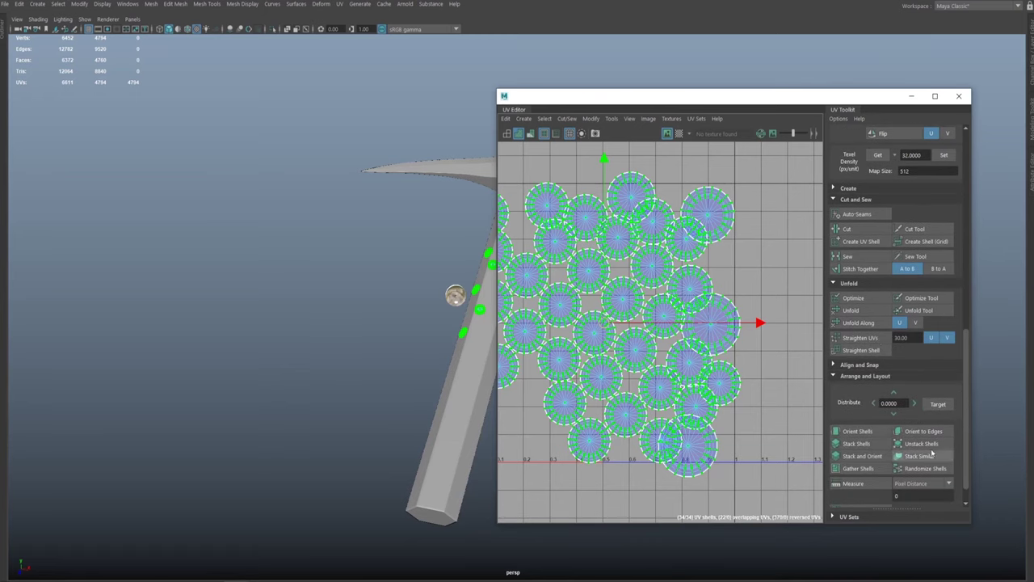
scroll(876, 453, down, 1)
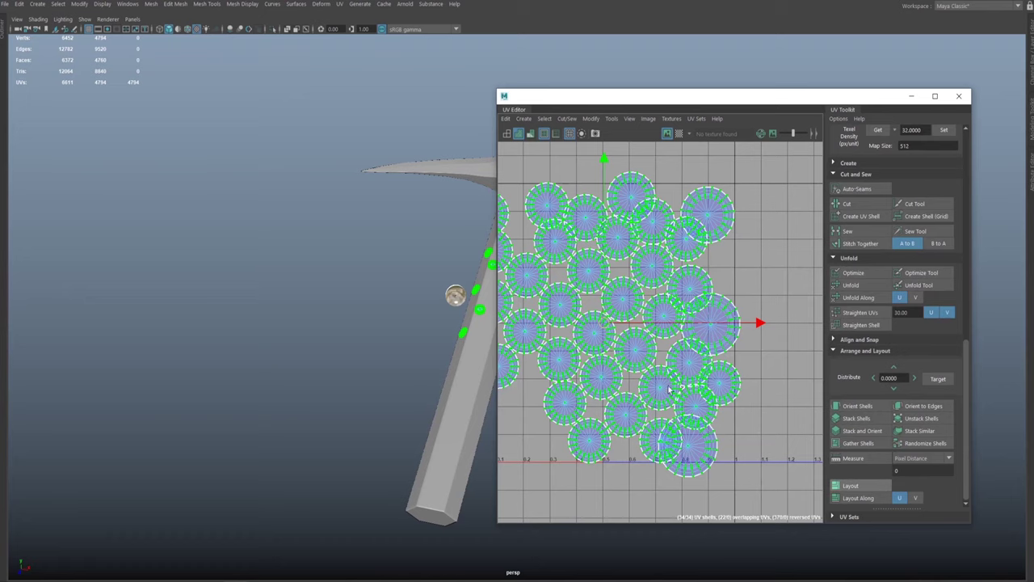
alt+right_drag(690, 347, 635, 303)
alt+middle_drag(635, 302, 721, 301)
alt+right_drag(721, 300, 745, 394)
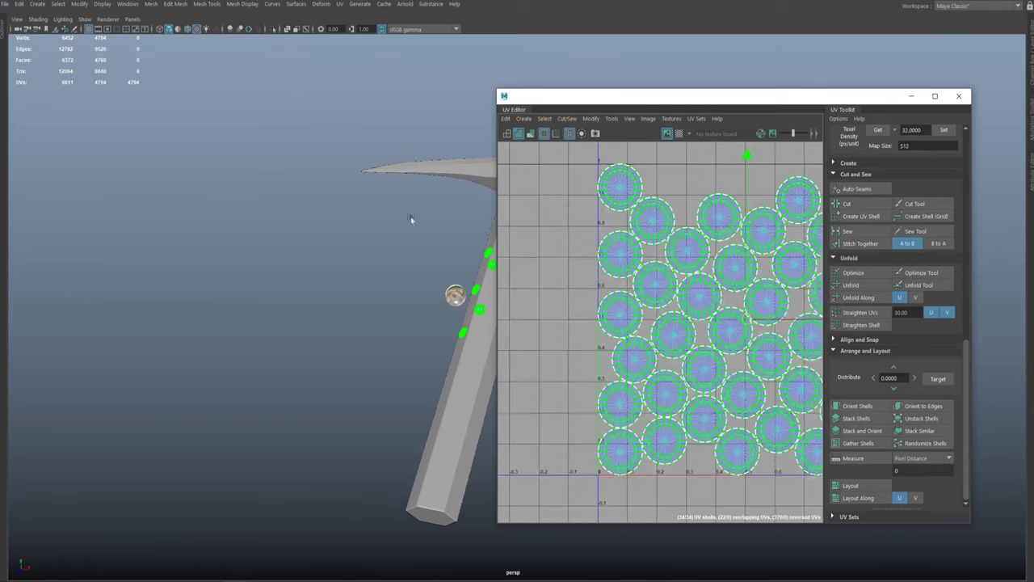
Step: Display the checker map on the rivets and move the UV Editor aside to inspect them on the handle
alt+drag(441, 223, 289, 275)
alt+right_drag(288, 275, 396, 235)
click(681, 135)
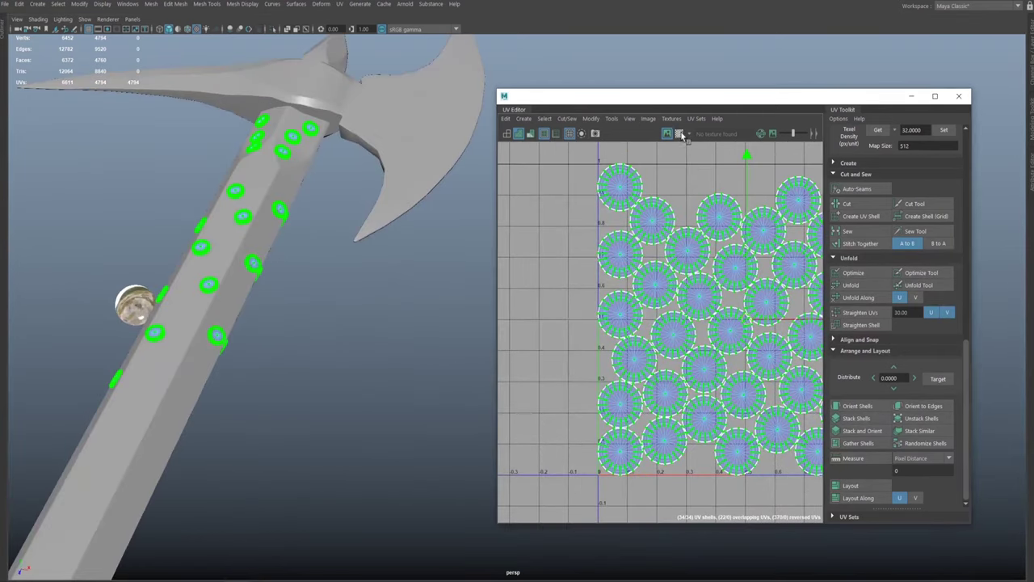
click(681, 135)
alt+drag(177, 193, 361, 245)
drag(902, 97, 1033, 65)
alt+drag(468, 160, 443, 300)
Step: Add the axe head and spike to the selected rivets so their UVs show together
right_drag(418, 265, 469, 247)
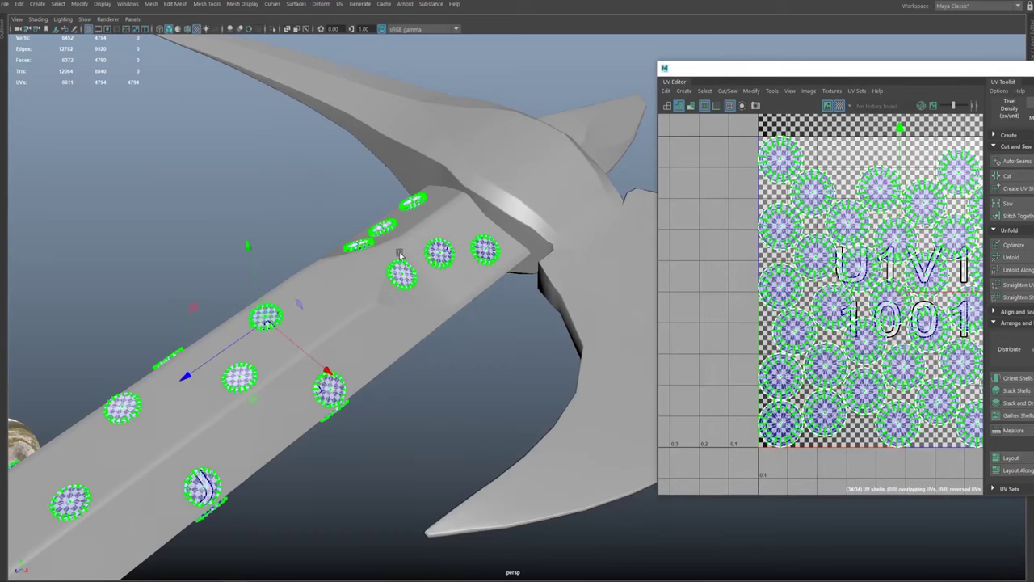
alt+middle_drag(406, 155, 355, 293)
scroll(380, 280, down, 5)
alt+drag(548, 159, 403, 277)
shift+click(469, 253)
shift+click(499, 225)
mouse_move(446, 299)
alt+mouse_down()
mouse_move(460, 317)
mouse_move(399, 331)
mouse_move(420, 340)
mouse_move(462, 283)
mouse_move(441, 298)
mouse_move(476, 299)
mouse_move(446, 300)
alt+mouse_up()
alt+middle_drag(858, 339, 763, 402)
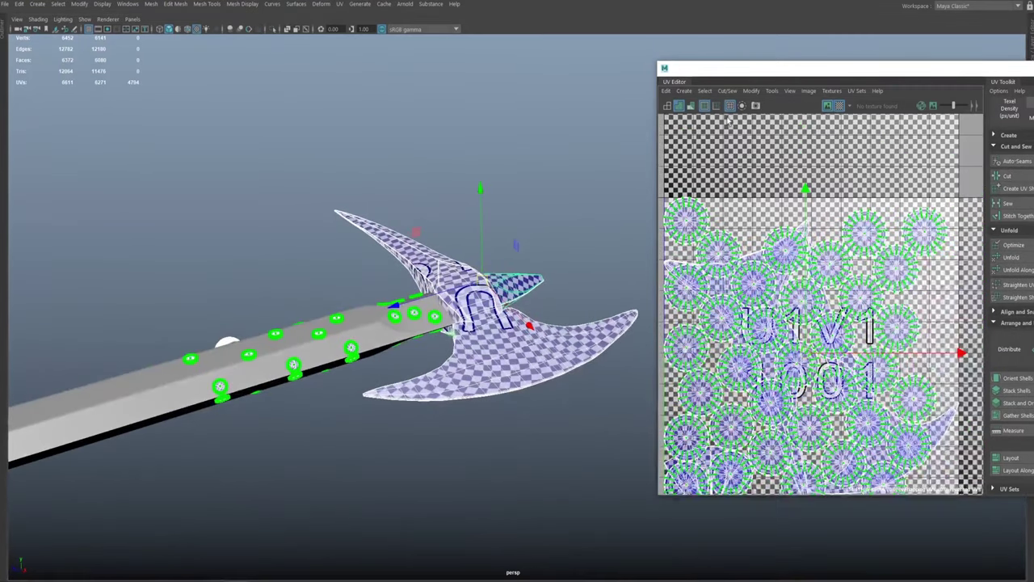
Step: Bring the UV Editor back fully into view and lay out the axe head, spike and rivet shells together
drag(733, 72, 520, 67)
scroll(572, 330, down, 5)
alt+middle_drag(573, 331, 604, 296)
alt+middle_drag(204, 234, 104, 166)
alt+drag(252, 198, 235, 219)
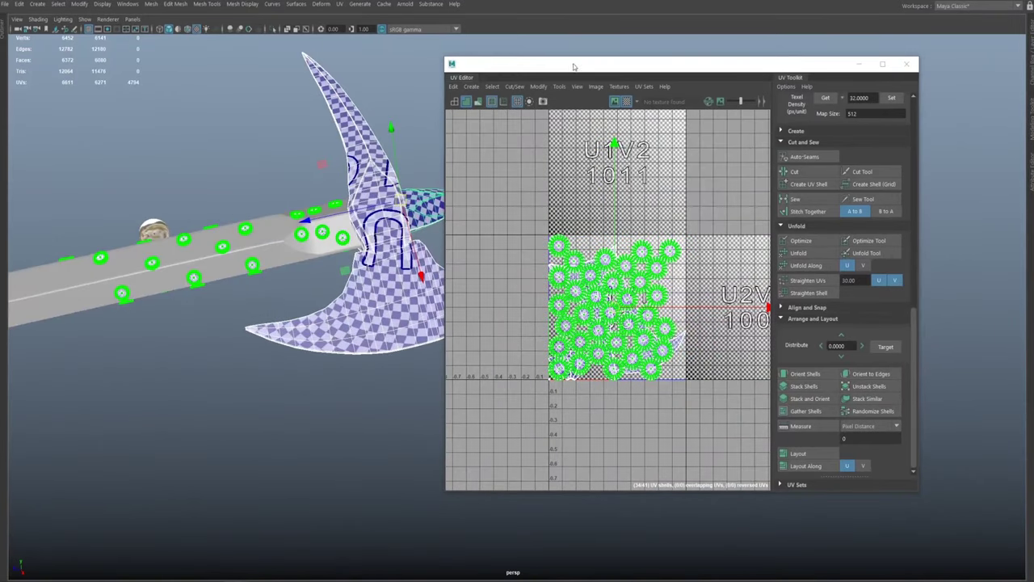
drag(570, 68, 635, 59)
alt+middle_drag(208, 189, 231, 219)
alt+drag(230, 215, 302, 246)
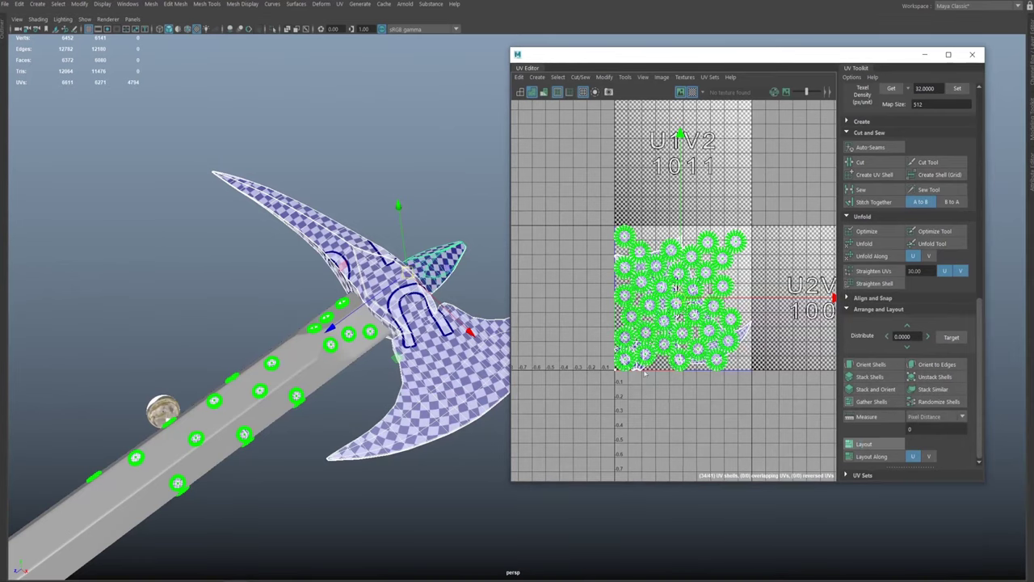
click(863, 443)
Step: Examine the packed layout near the origin, comparing the size of the rivet shells with the axe head and spike shells
alt+right_drag(662, 326, 610, 380)
alt+middle_drag(696, 353, 672, 265)
scroll(671, 263, up, 6)
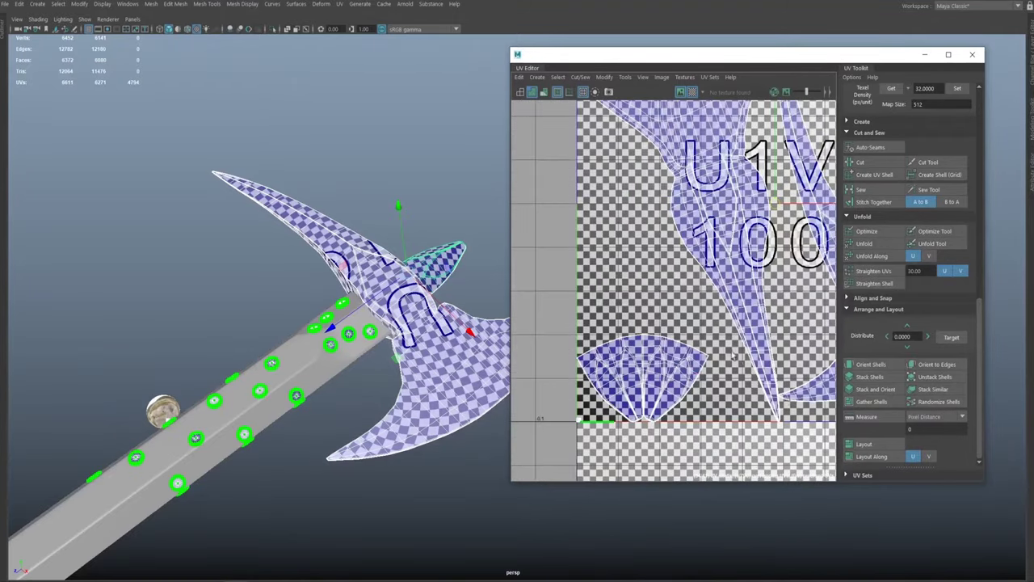
scroll(716, 307, up, 8)
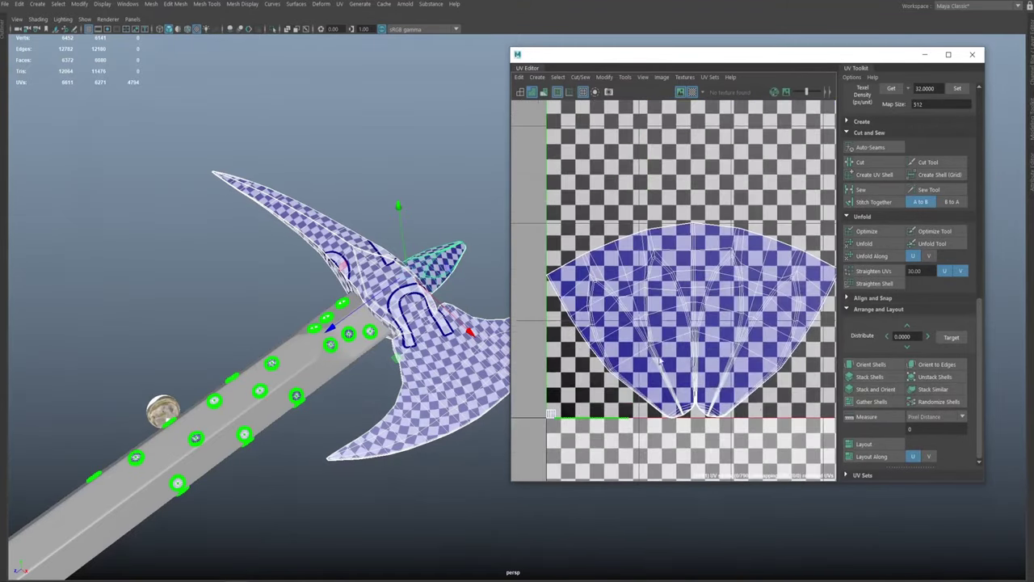
alt+middle_drag(597, 330, 534, 317)
alt+right_drag(535, 317, 412, 266)
alt+middle_drag(723, 313, 672, 369)
alt+right_drag(673, 369, 534, 299)
alt+middle_drag(731, 307, 696, 368)
alt+right_drag(696, 367, 614, 296)
alt+middle_drag(614, 296, 627, 294)
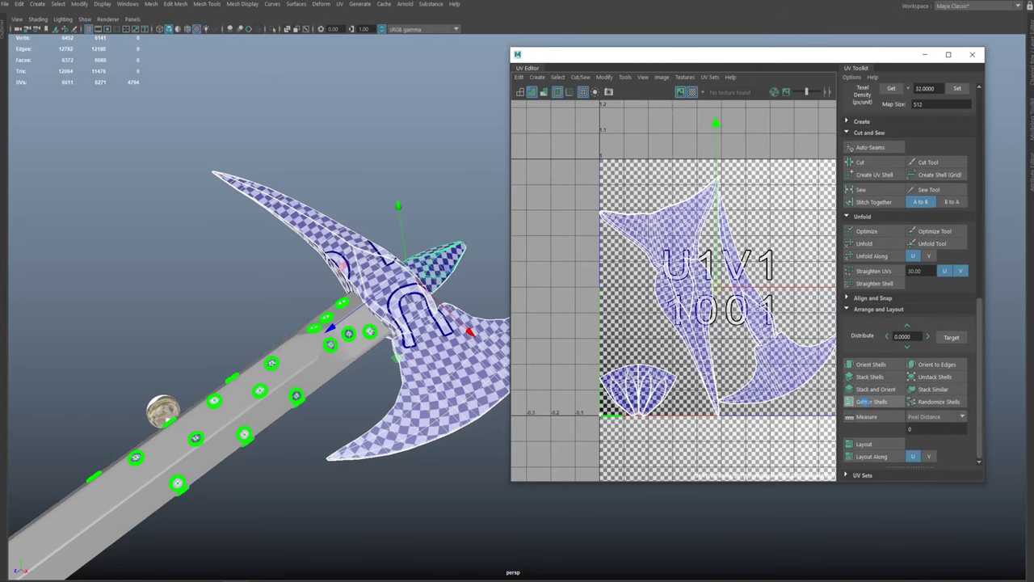
alt+middle_drag(718, 351, 707, 299)
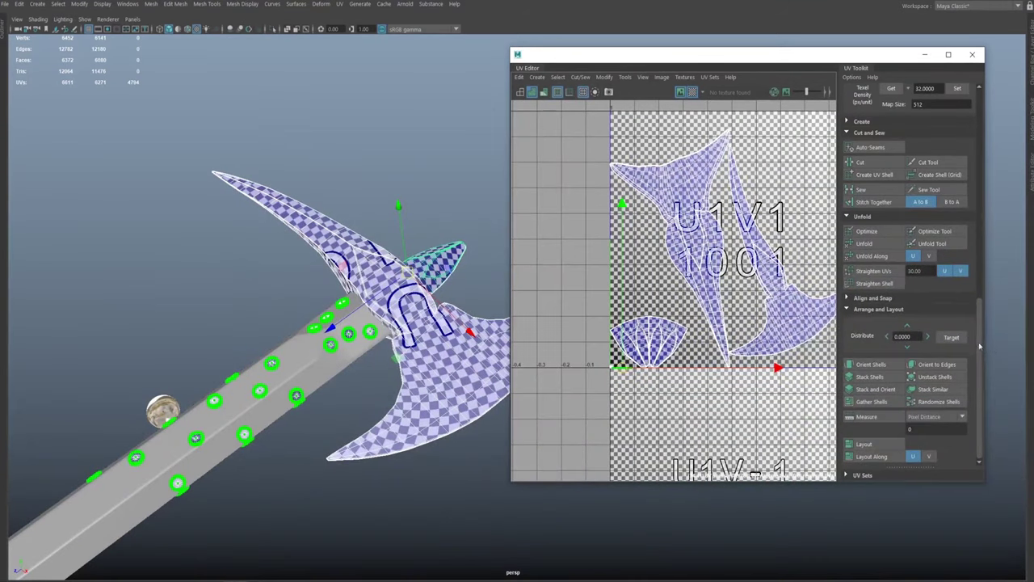
Step: Open the Layout UVs options and place the dialog over the UV Editor, clear of the axe
drag(982, 356, 974, 412)
click(643, 77)
mouse_move(517, 76)
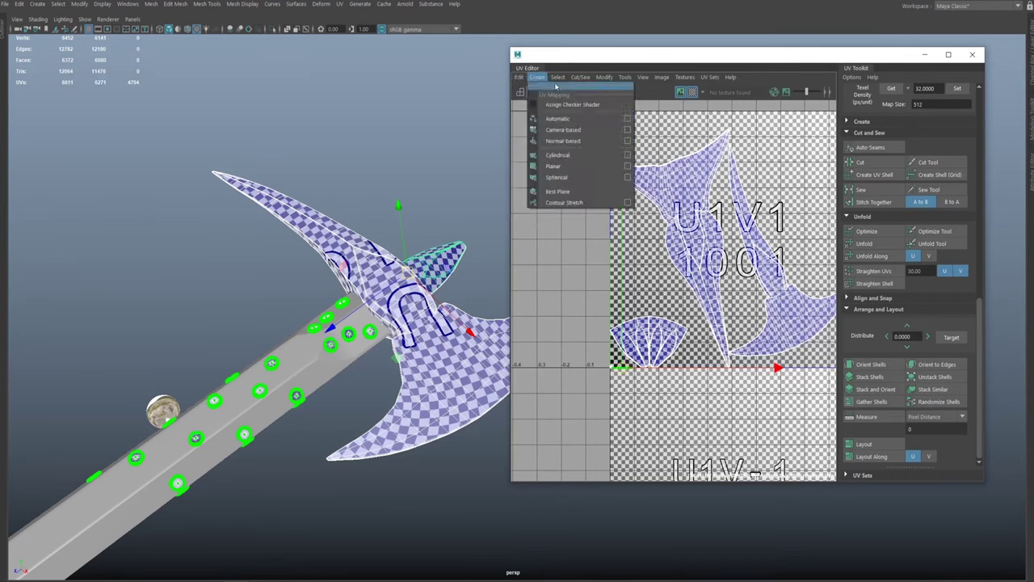
mouse_move(589, 77)
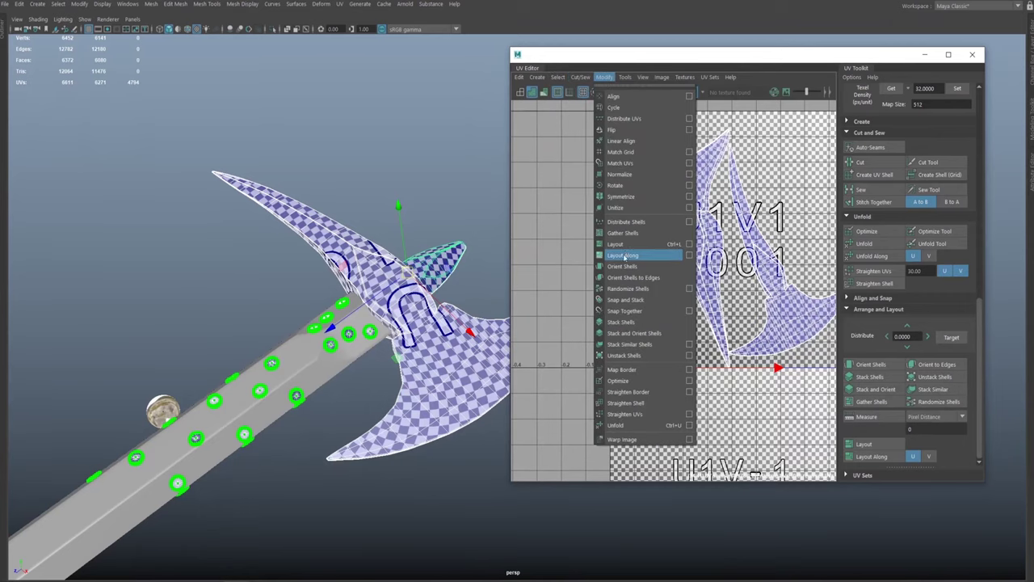
click(687, 244)
click(630, 79)
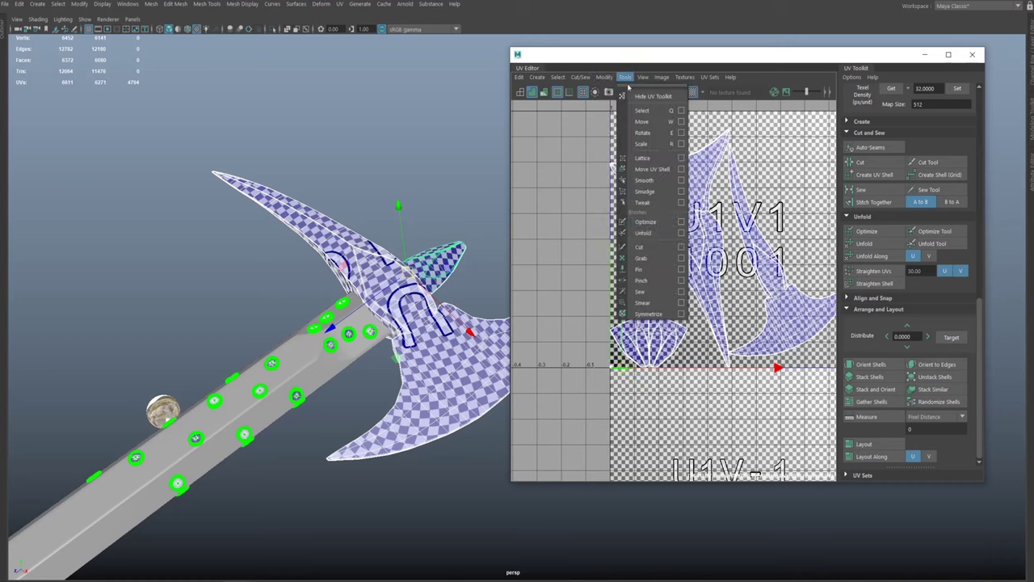
mouse_move(604, 77)
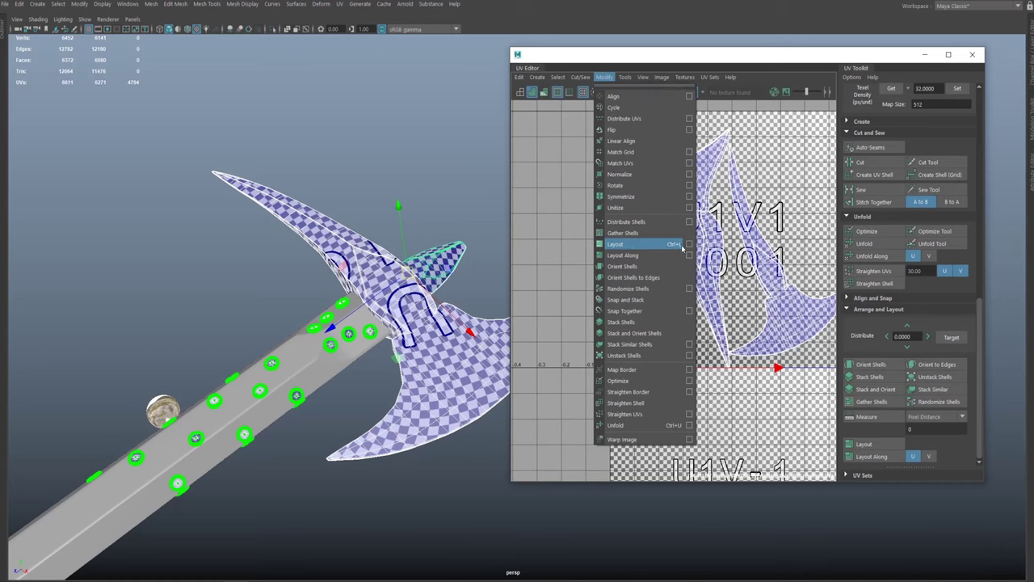
click(689, 244)
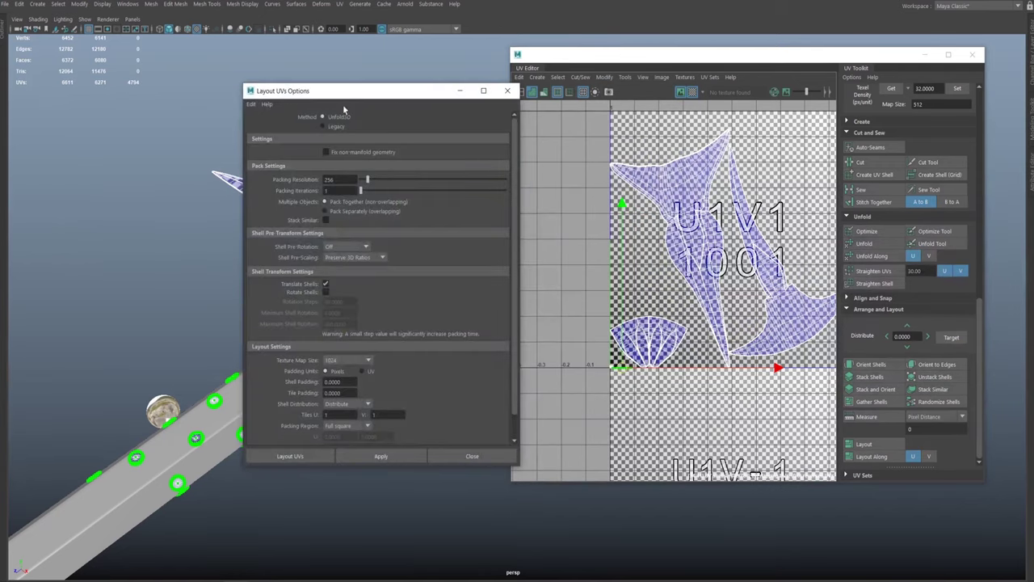
drag(363, 97, 783, 165)
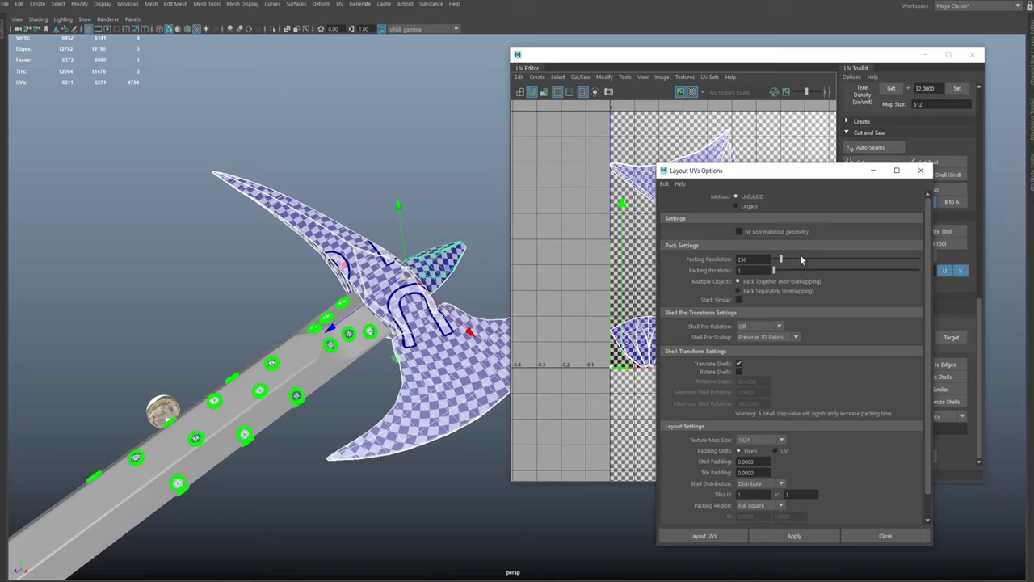
drag(684, 173, 664, 152)
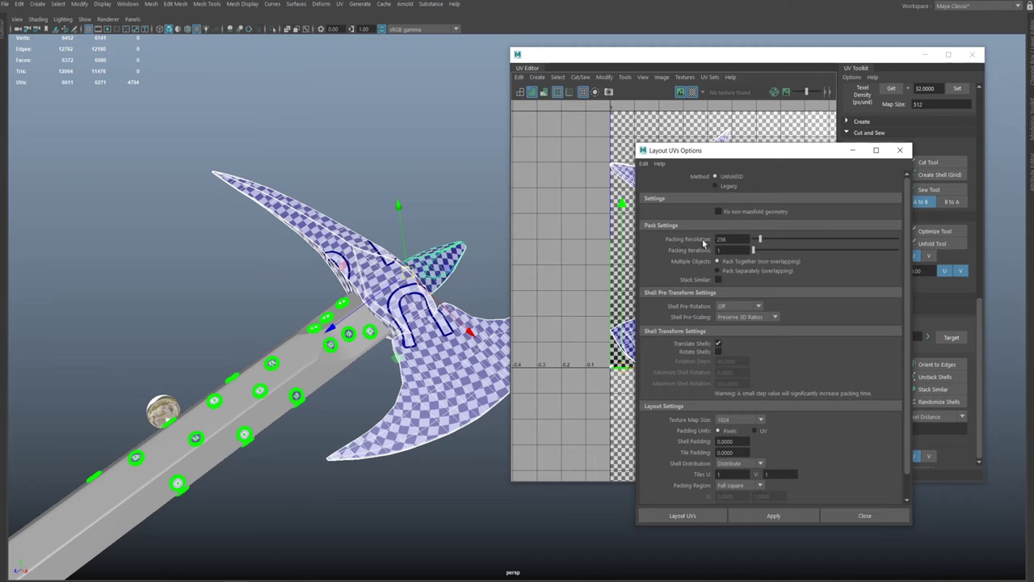
Step: Try packing resolutions of 512 and 1024 for the UV layout
drag(736, 239, 702, 241)
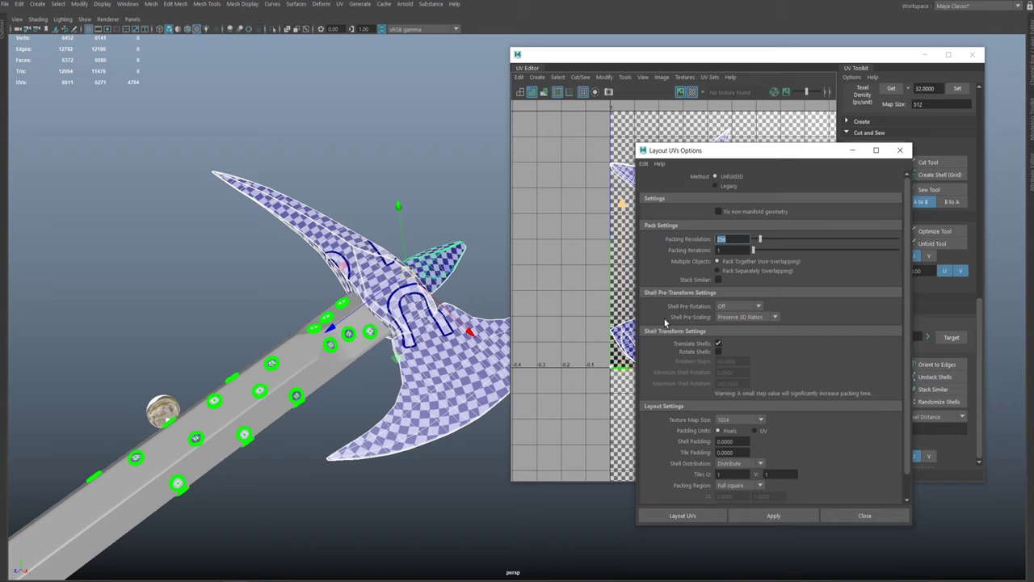
text(512)
key(Return)
text(1024)
key(Return)
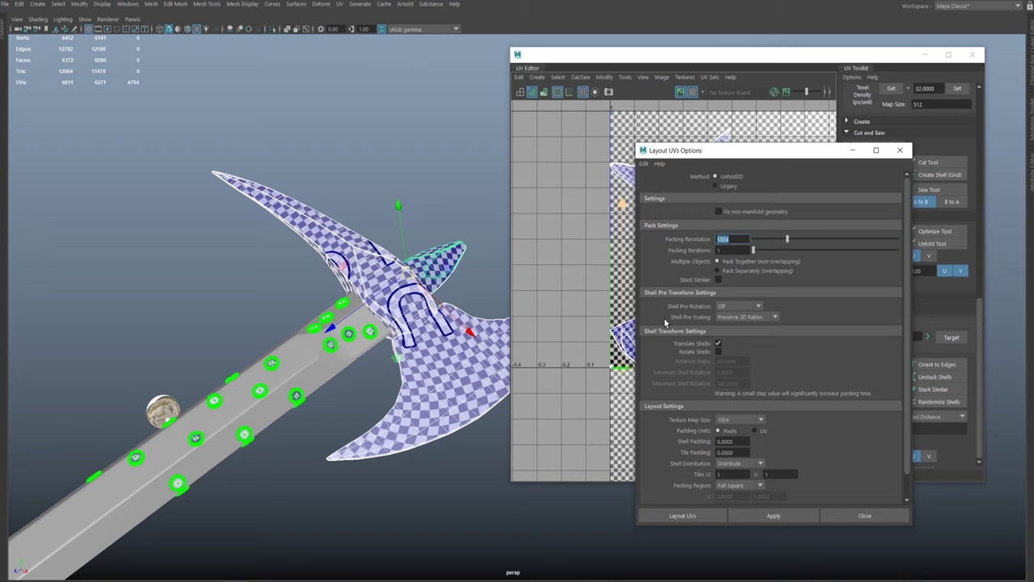
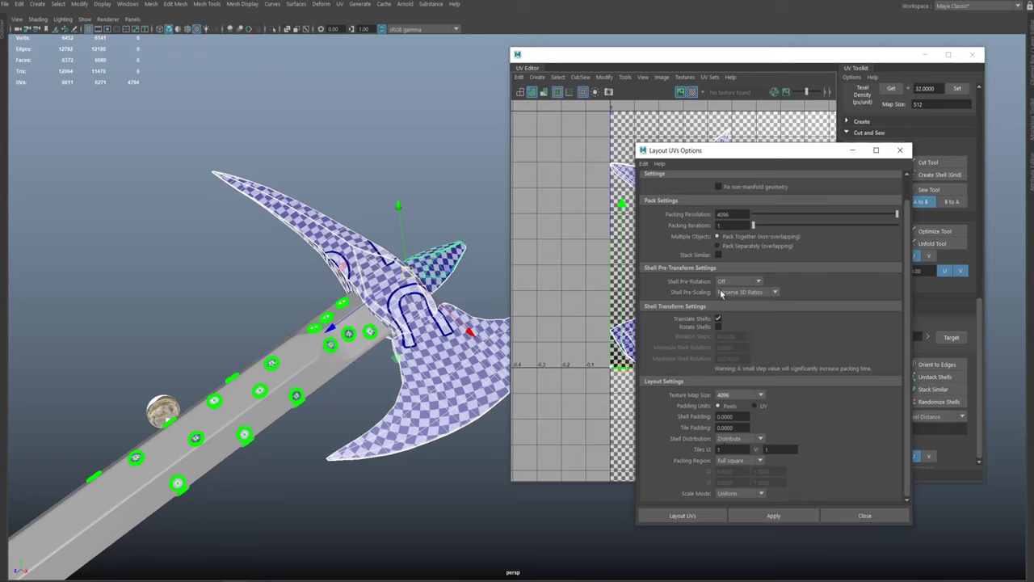
Step: Lay out the UV shells with shell distribution Distribute and scale mode Non-Uniform, and close the Layout UVs options
click(733, 439)
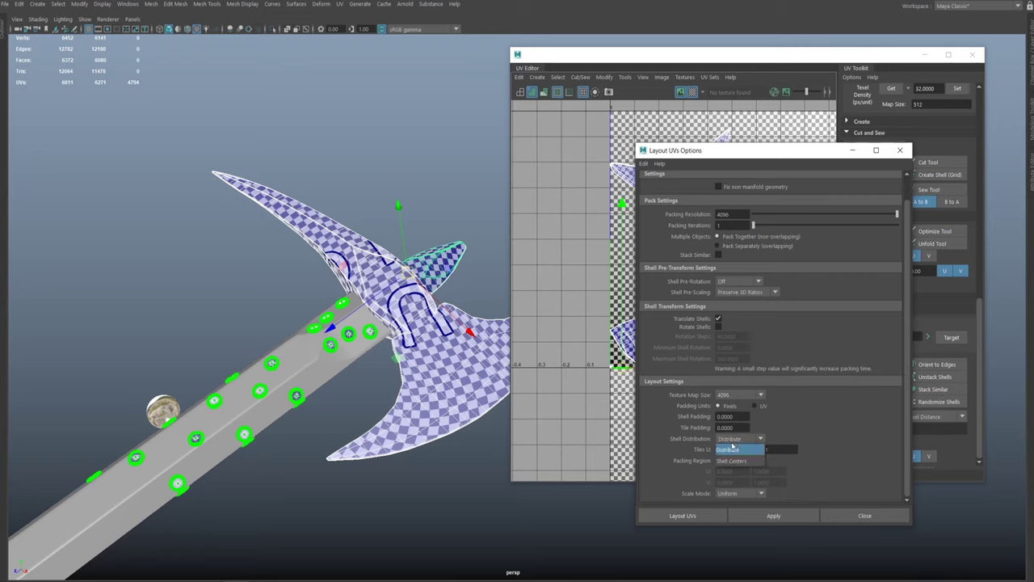
click(731, 449)
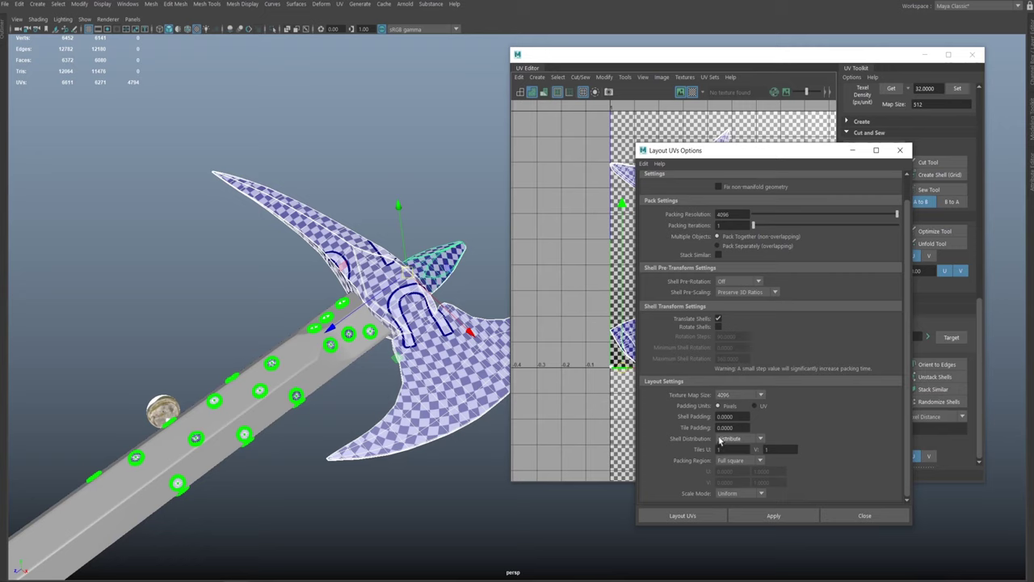
click(722, 495)
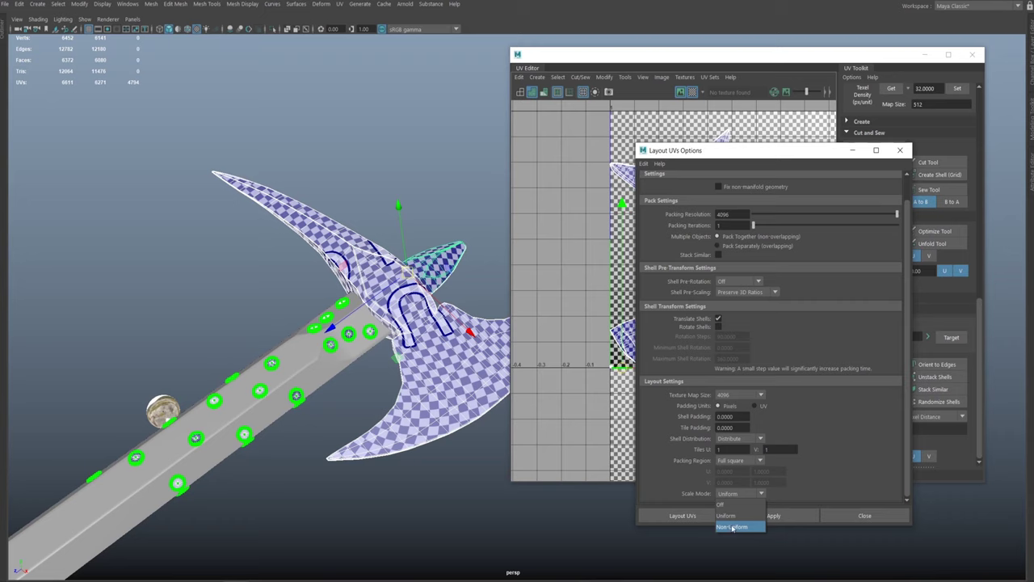
click(732, 527)
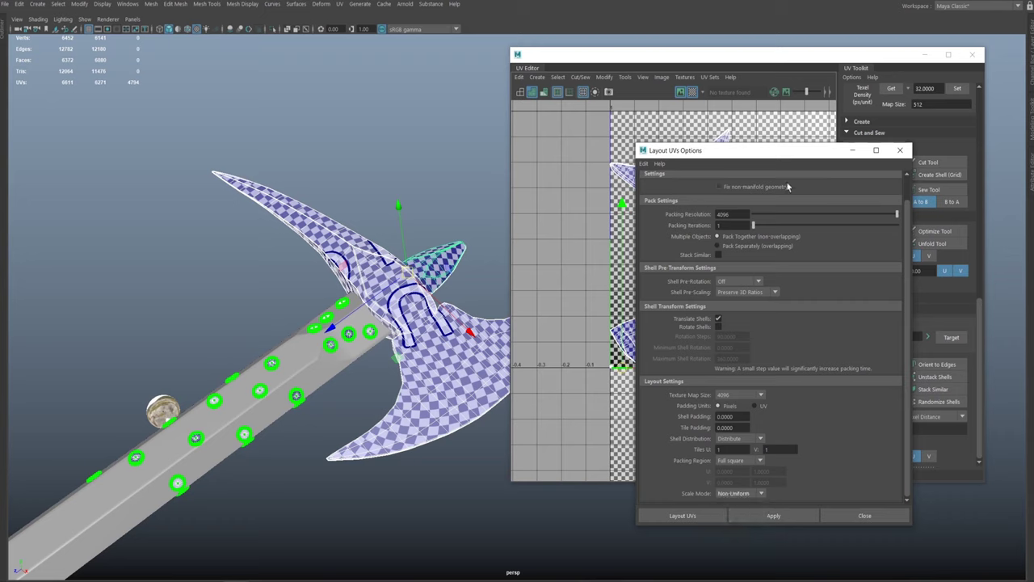
drag(776, 151, 842, 146)
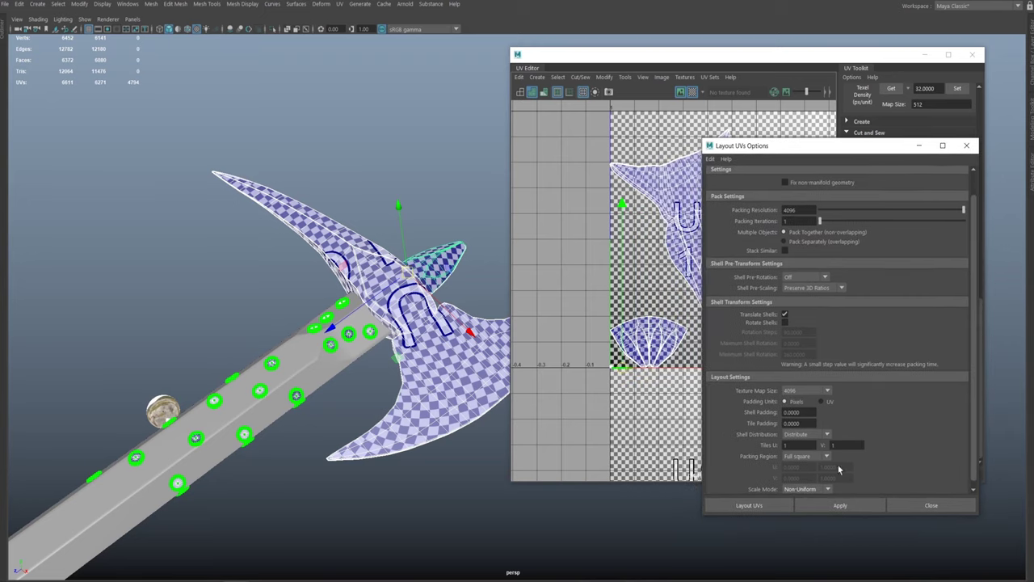
click(840, 505)
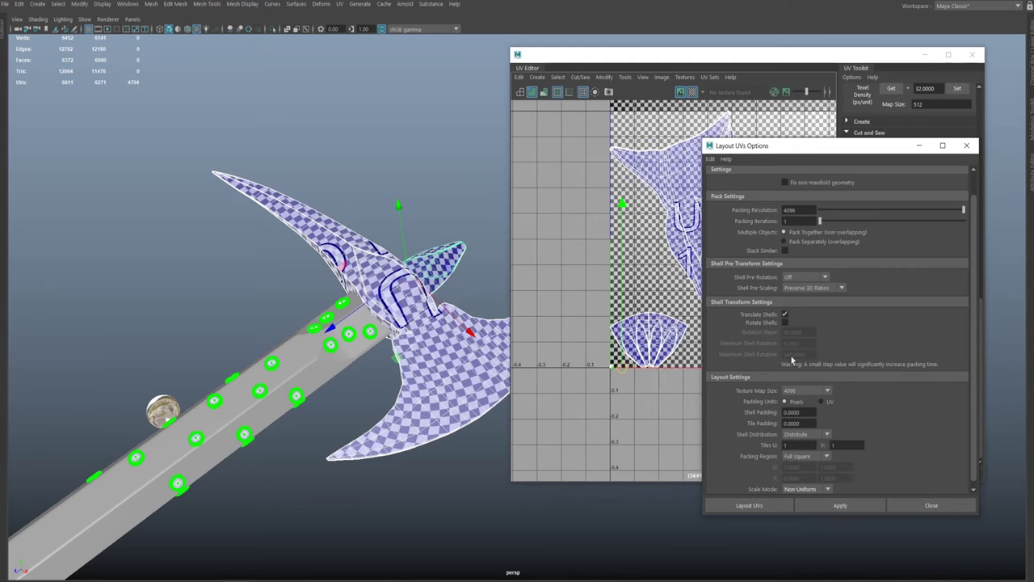
drag(805, 149, 775, 156)
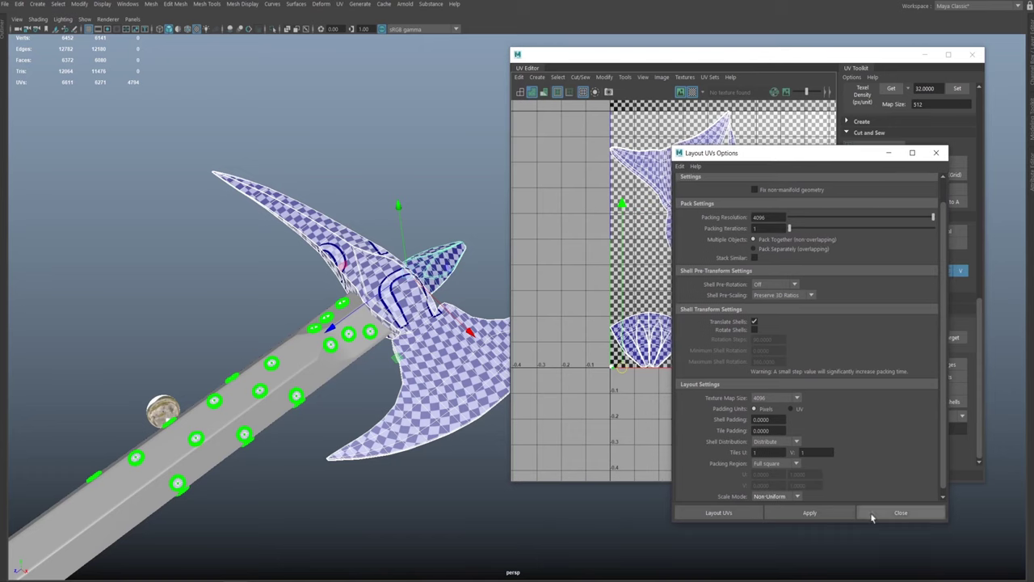
click(900, 513)
Step: Return to object selection and select the axe head and spike to view their UV shells together
alt+middle_drag(623, 313, 559, 320)
scroll(535, 319, down, 2)
alt+middle_drag(407, 331, 409, 331)
right_drag(410, 286, 458, 268)
click(449, 255)
shift+click(449, 348)
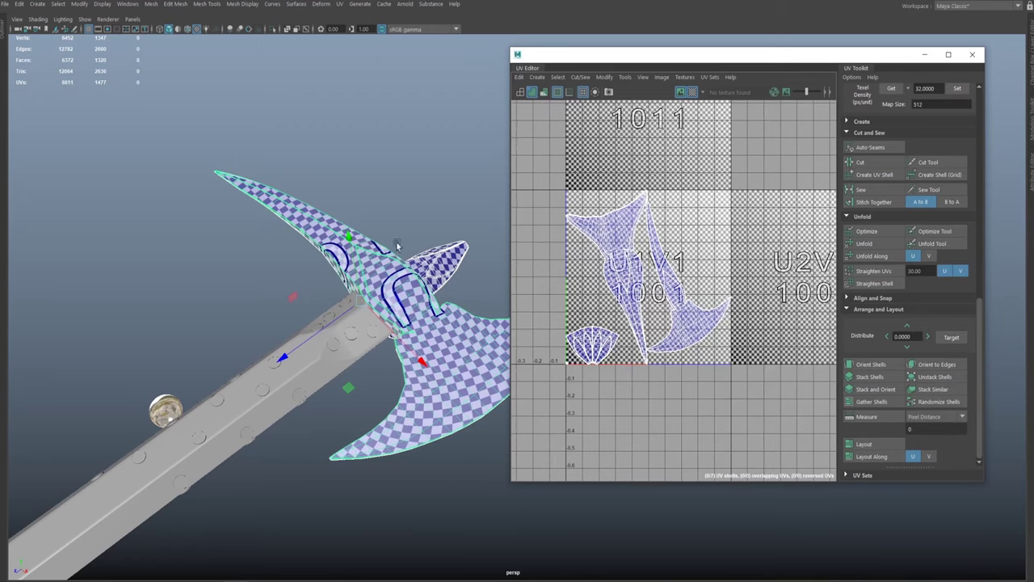
Step: Select only the rivets, leaving the handle out, and switch the viewport to wireframe display
alt+middle_drag(311, 290, 332, 168)
drag(442, 122, 114, 414)
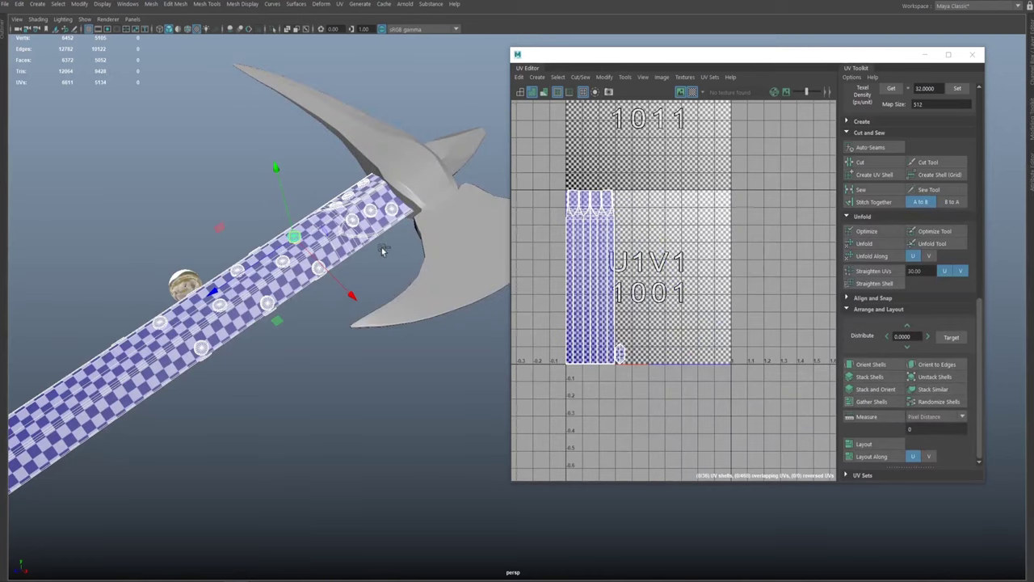
ctrl+click(354, 244)
alt+drag(411, 296, 339, 291)
key(4)
click(352, 256)
click(169, 334)
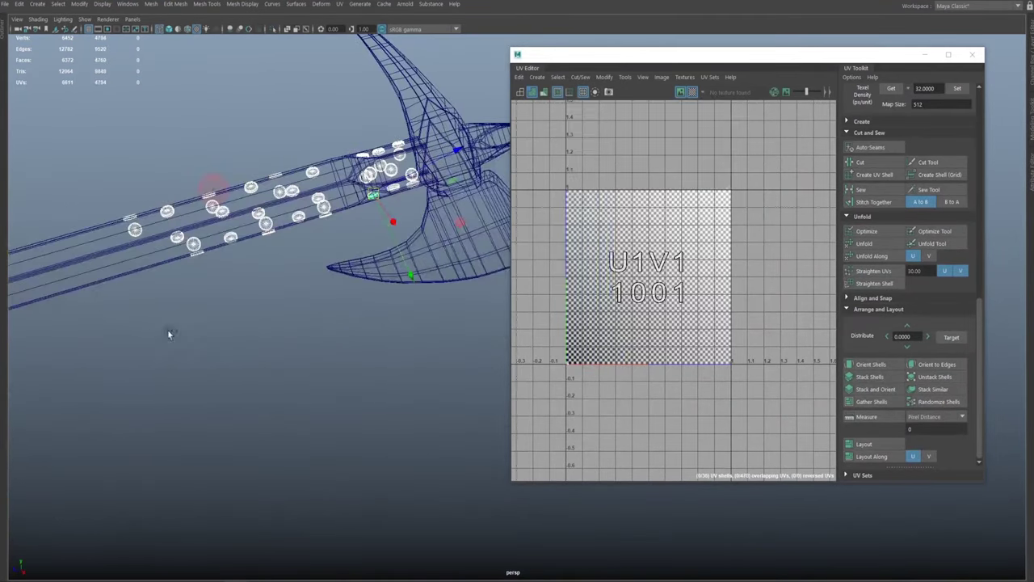
Step: Lay out the rivet shells on their own and move them all out of the 0 to 1 tile towards negative U
click(899, 440)
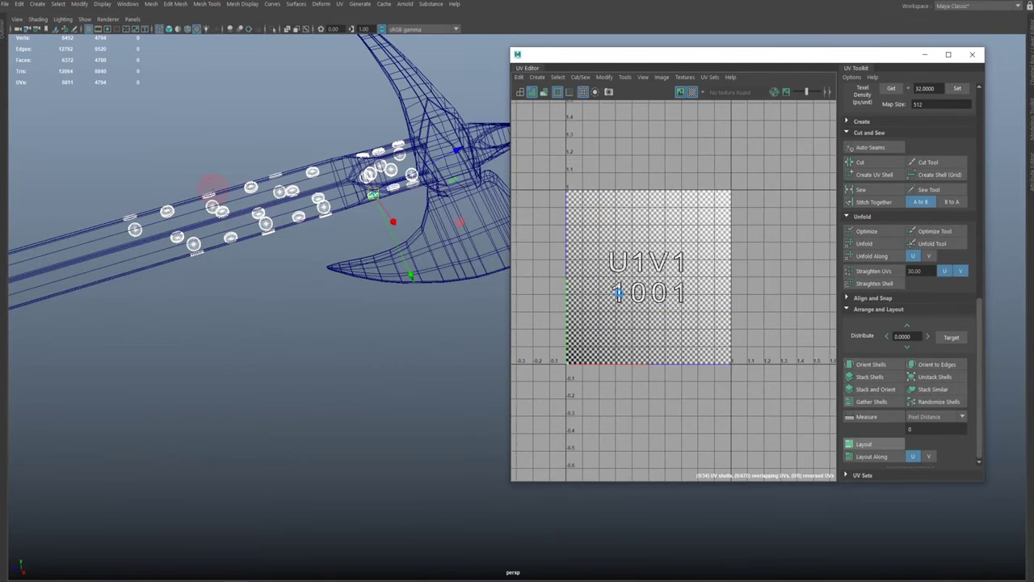
right_drag(628, 295, 687, 296)
drag(753, 180, 498, 427)
drag(798, 277, 625, 277)
alt+middle_drag(626, 278, 696, 296)
Step: Select the axe head and spike objects and hide the checker map in the UV Editor
alt+drag(369, 243, 383, 338)
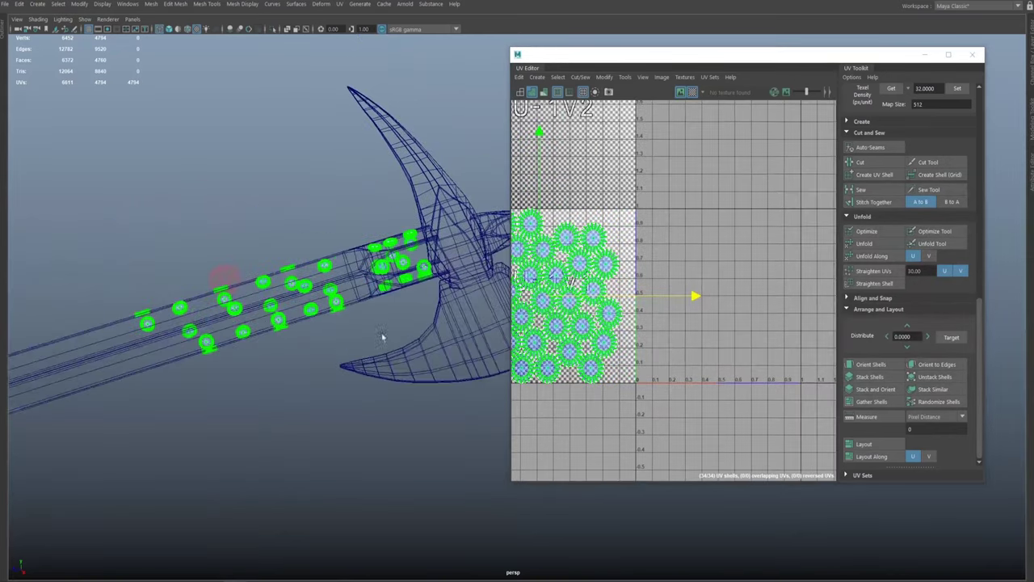
right_drag(446, 212, 487, 192)
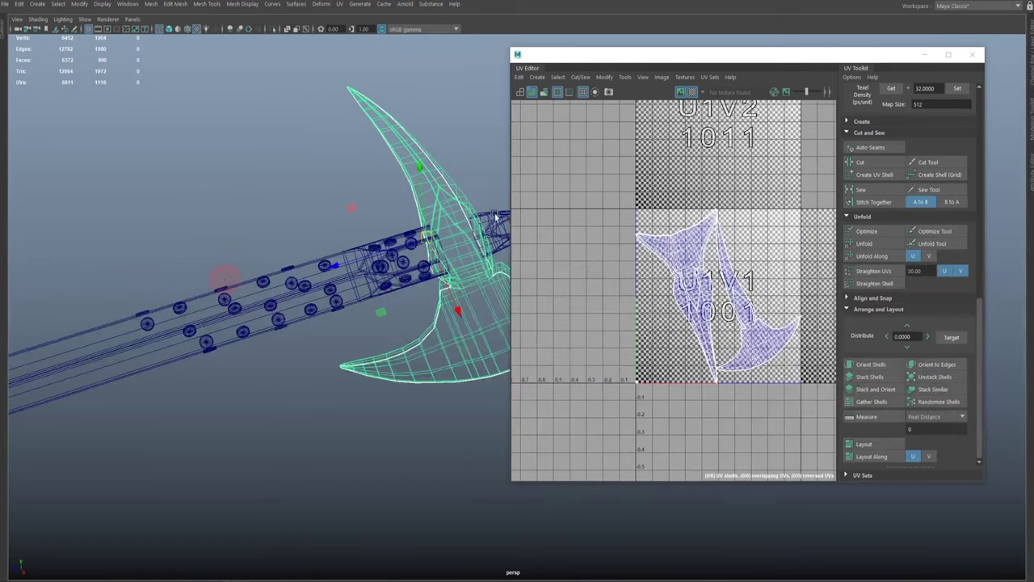
shift+click(491, 220)
scroll(796, 256, up, 4)
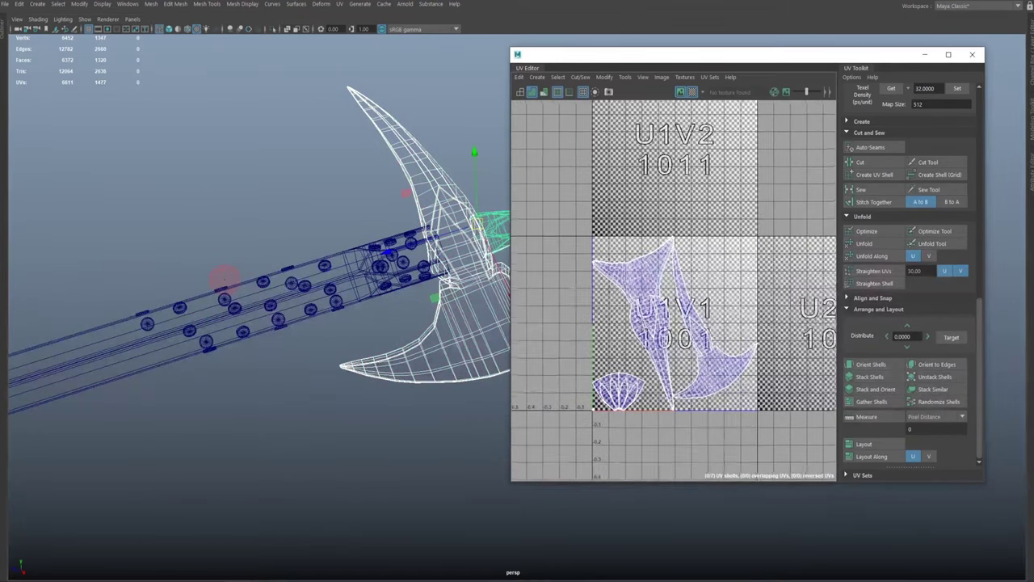
alt+middle_drag(734, 316, 740, 279)
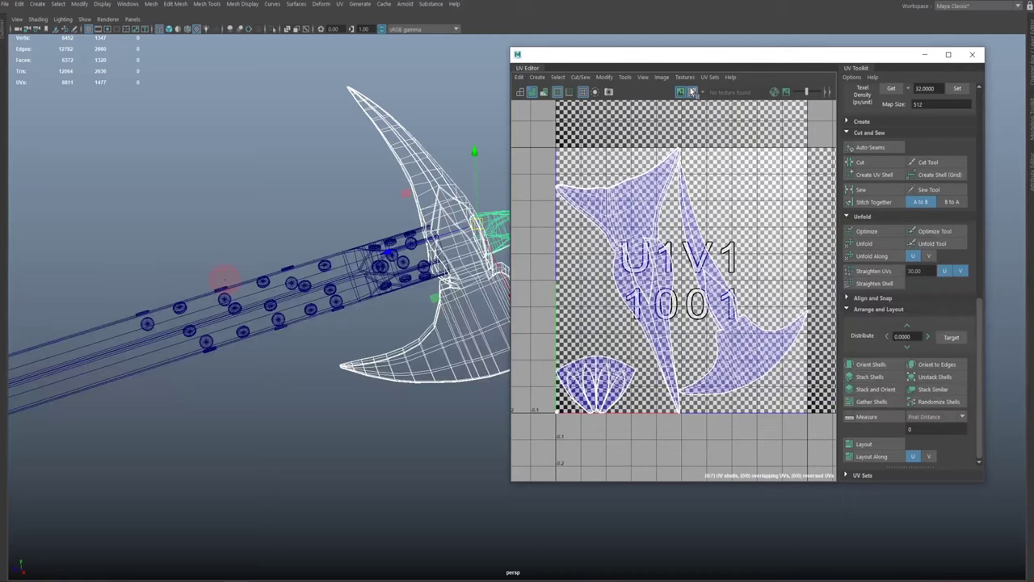
click(692, 91)
Step: Add all the handle's rivets to the selection so their shells show beside the axe head and spike shells
alt+middle_drag(418, 316, 353, 361)
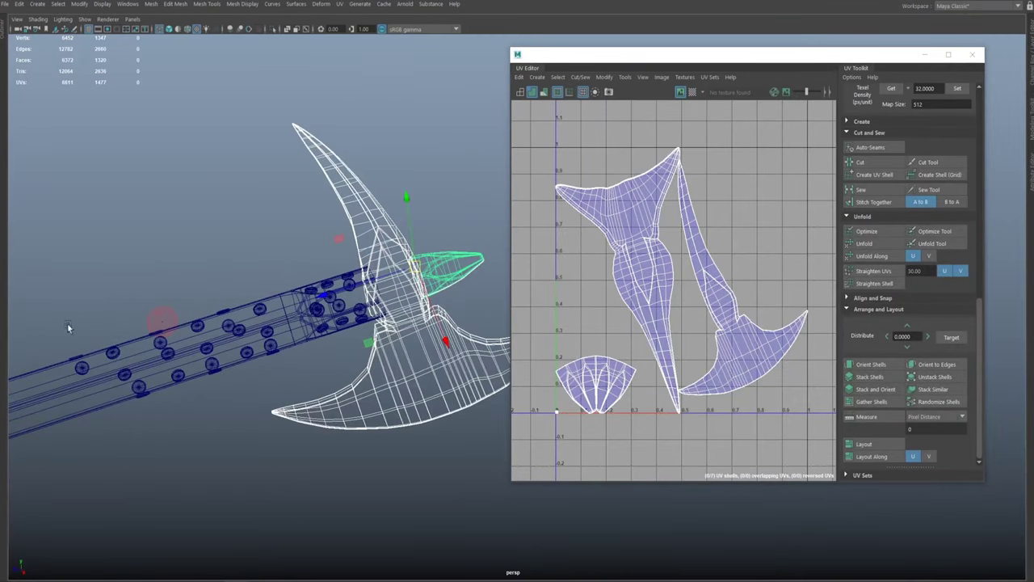
shift+drag(56, 306, 242, 415)
shift+drag(176, 283, 308, 368)
shift+drag(283, 264, 364, 343)
ctrl+shift+drag(132, 285, 271, 394)
alt+middle_drag(282, 353, 414, 296)
shift+drag(133, 288, 124, 343)
alt+middle_drag(577, 368, 688, 383)
alt+right_drag(688, 383, 507, 326)
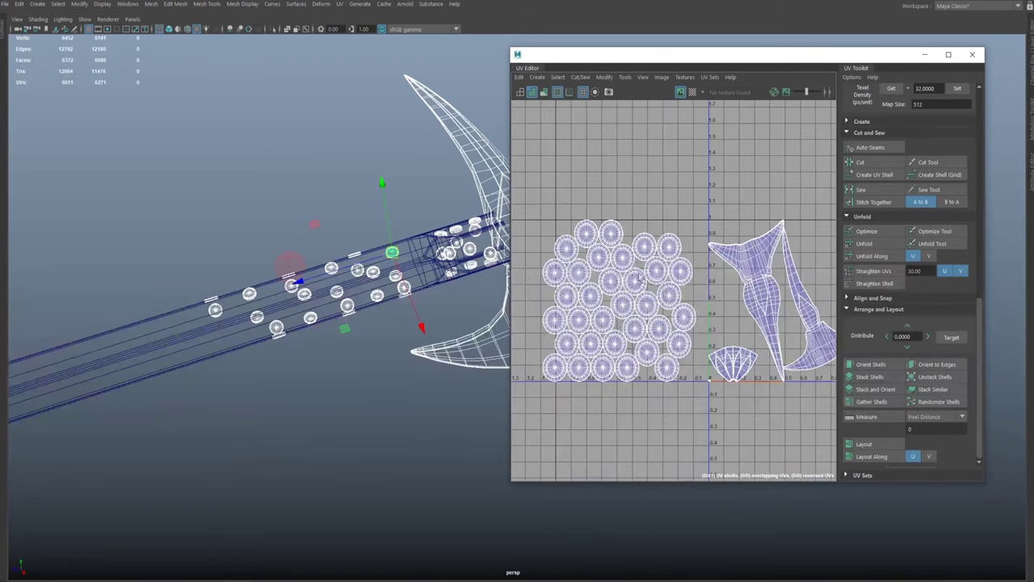
Step: Select all the rivet shells, scale them down uniformly and move them into the 0 to 1 tile over the axe head shells
right_drag(639, 303, 667, 305)
drag(701, 191, 483, 418)
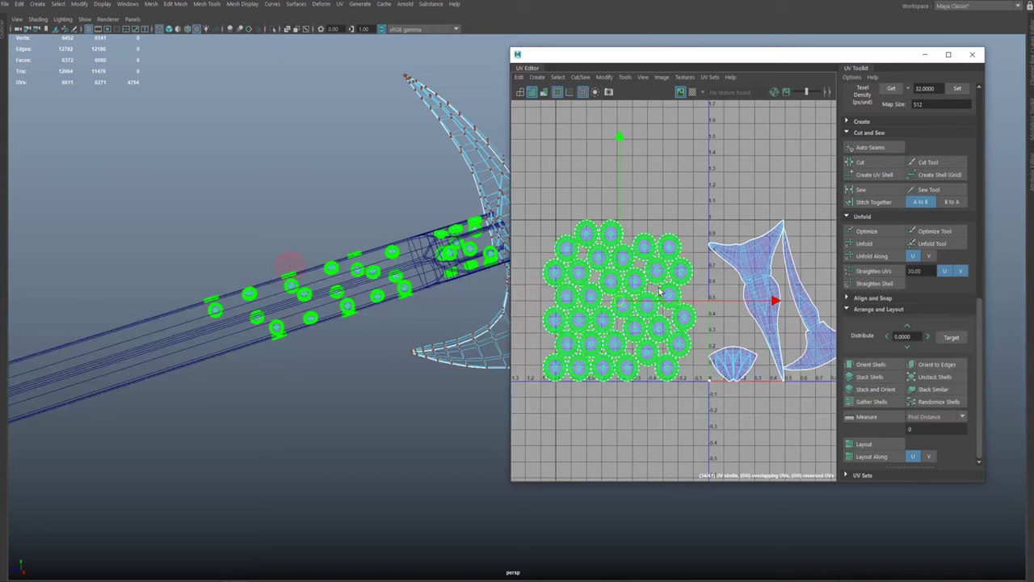
drag(620, 303, 595, 361)
key(w)
drag(622, 303, 722, 301)
scroll(721, 300, up, 6)
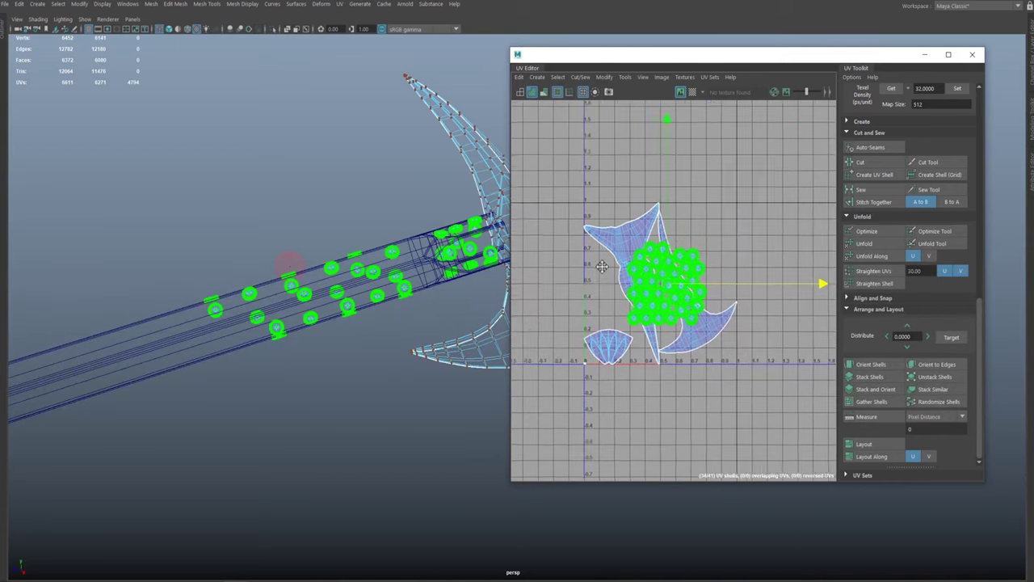
scroll(727, 328, down, 5)
alt+middle_drag(547, 278, 623, 276)
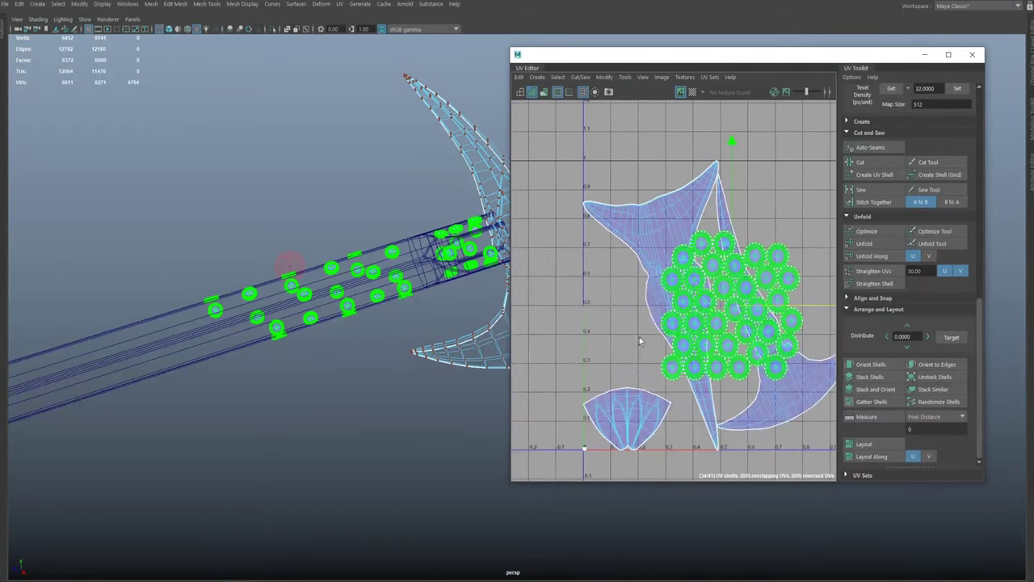
Step: Maximize the UV Editor and move the rivet shells over the first axe head shell, above the spike shell
double_click(619, 58)
alt+middle_drag(593, 344, 594, 274)
scroll(620, 265, down, 4)
click(606, 279)
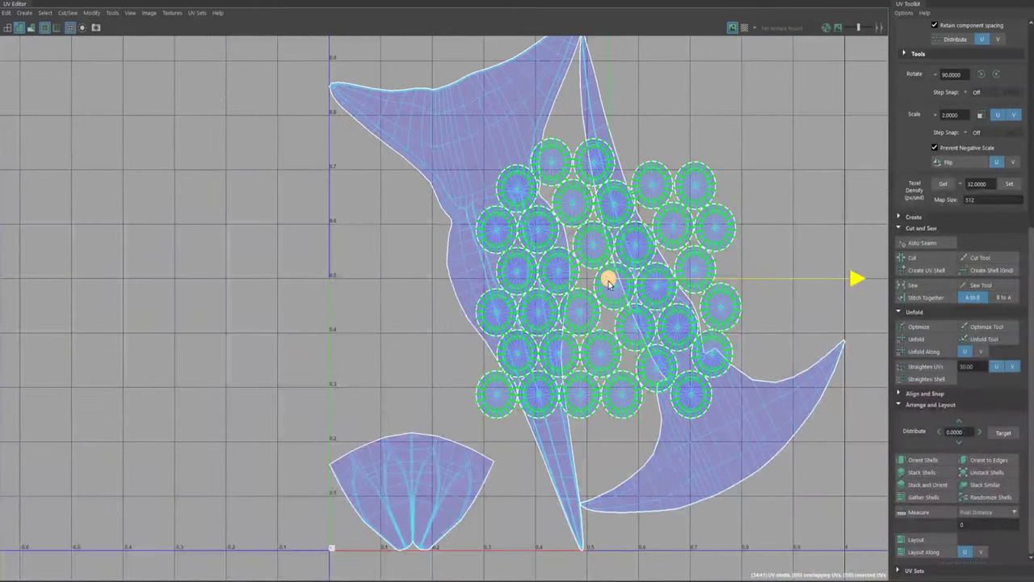
click(606, 279)
drag(610, 278, 445, 291)
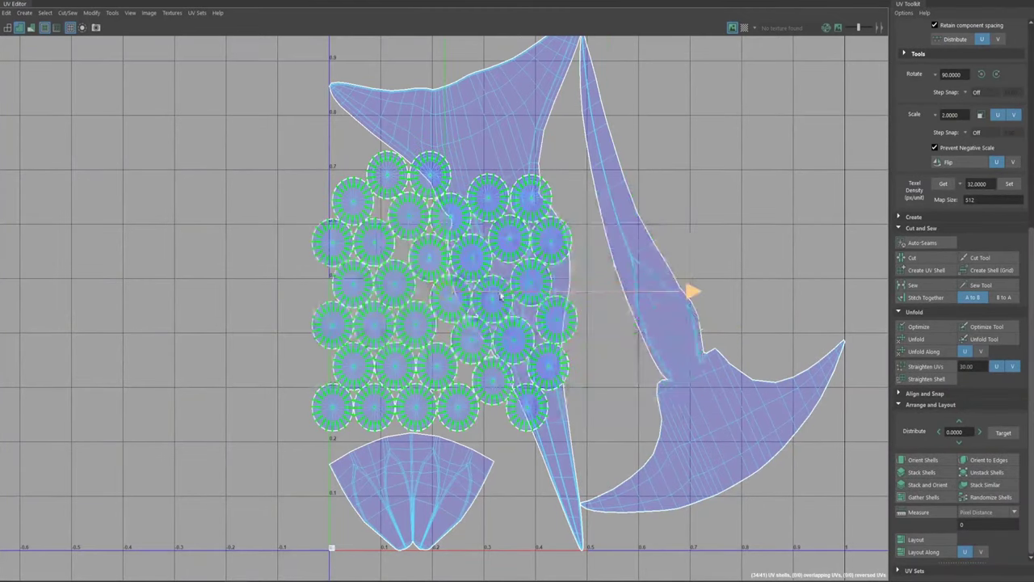
Step: Scale the rivet shells down further and place them against the tile's U 0 edge, between the axe head and spike shells
alt+middle_drag(499, 267, 546, 394)
scroll(496, 215, down, 3)
alt+middle_drag(496, 215, 513, 181)
key(r)
drag(488, 367, 413, 406)
mouse_move(488, 340)
alt+middle_down()
mouse_move(456, 336)
mouse_move(471, 344)
alt+middle_up()
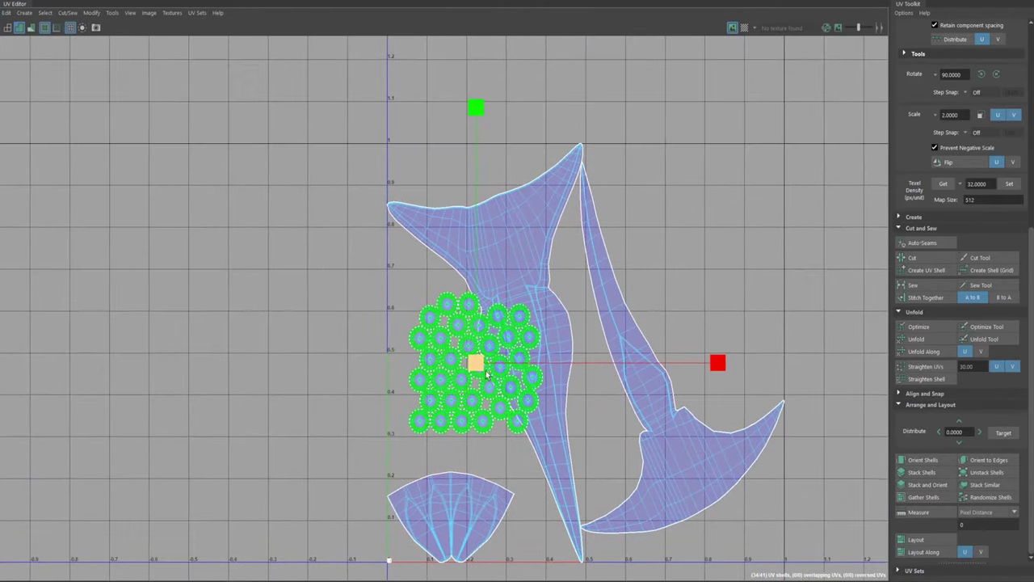
key(w)
drag(475, 363, 454, 356)
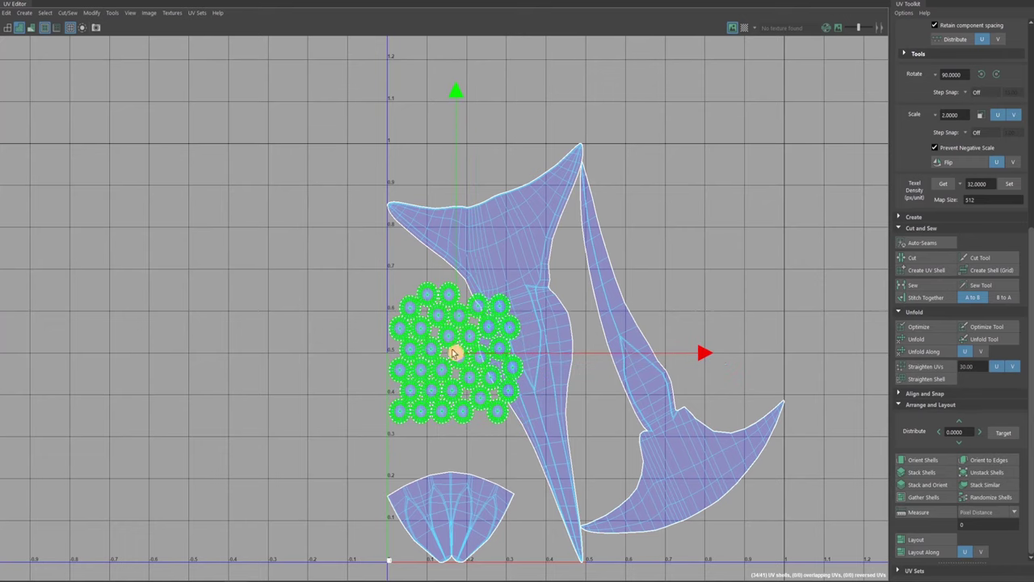
Step: Move the half of the rivet shells overlapping the axe head into the empty upper area beyond the second axe head shell
scroll(455, 355, up, 2)
ctrl+drag(288, 235, 451, 480)
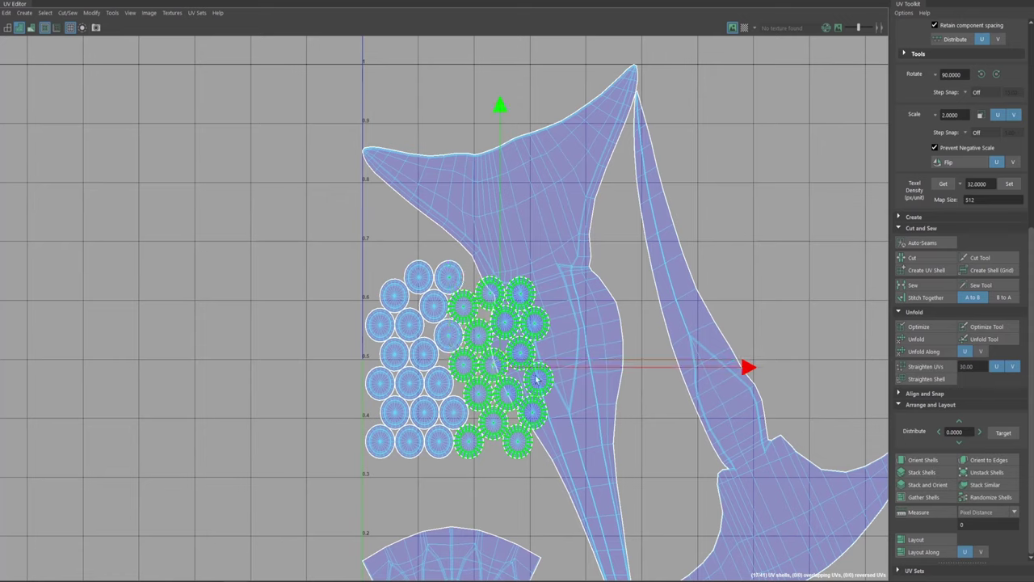
drag(501, 362, 674, 328)
key(ctrl+z)
drag(500, 367, 796, 213)
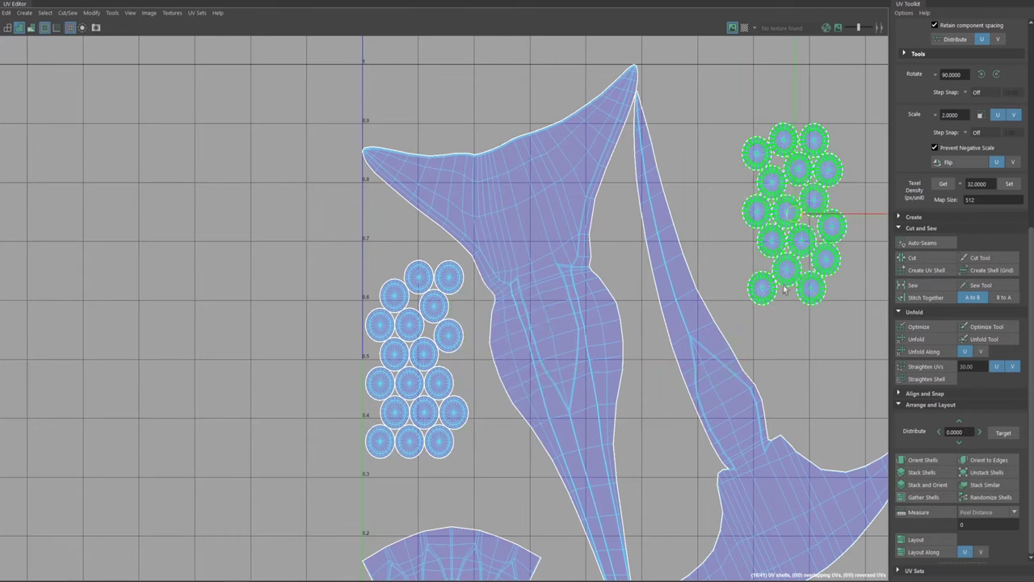
Step: Select all the shells in the 0 to 1 tile and restore the UV Editor to a floating window beside the axe
alt+right_drag(615, 304, 514, 261)
alt+middle_drag(754, 253, 515, 194)
alt+right_drag(529, 233, 362, 205)
alt+middle_drag(524, 293, 566, 299)
drag(247, 86, 602, 443)
drag(517, 1, 731, 100)
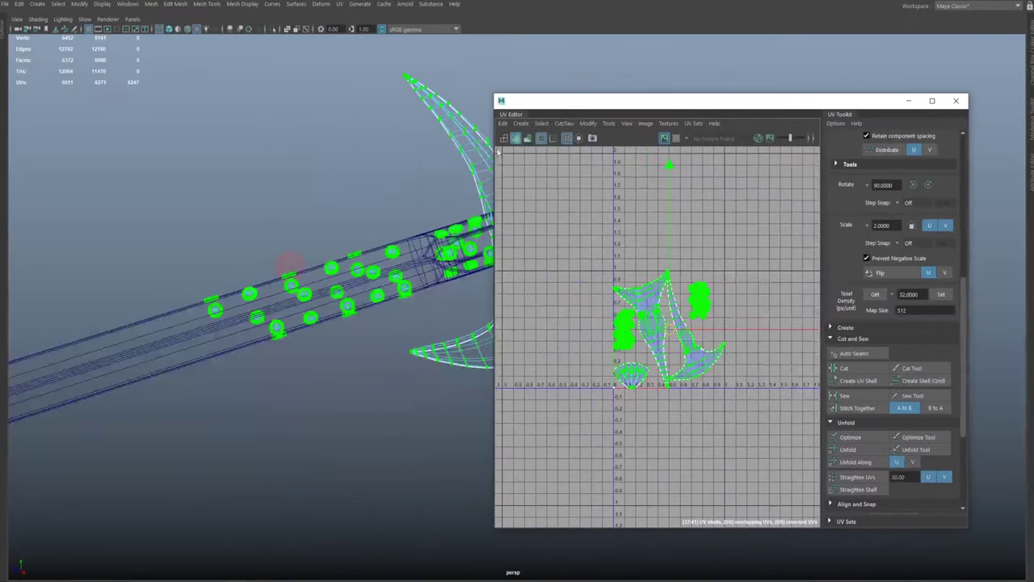
Step: Select the handle and move all its UV shells out of the 0 to 1 tile into the next tile along U
alt+right_drag(398, 284, 347, 264)
right_drag(448, 259, 525, 241)
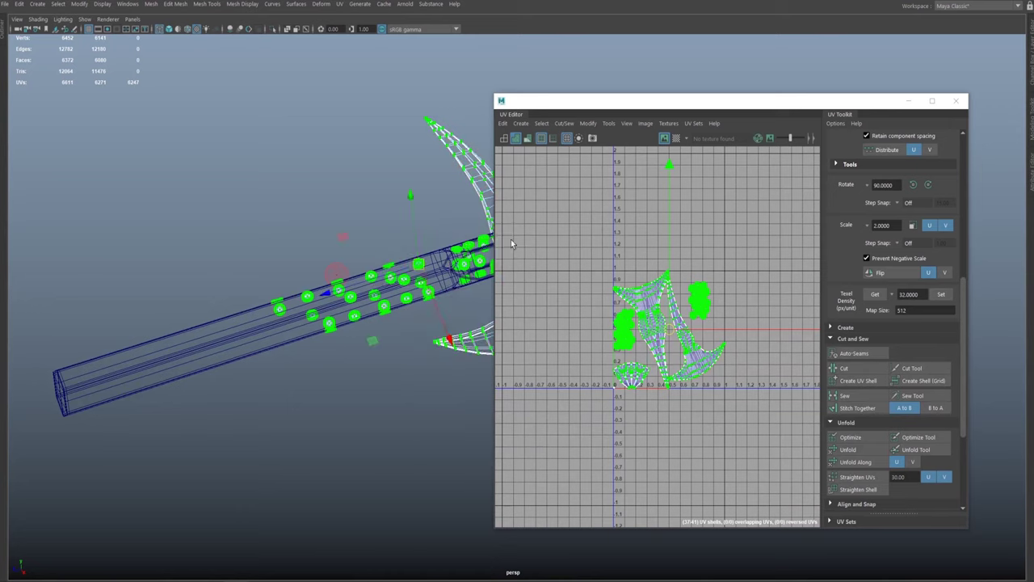
click(452, 281)
alt+drag(484, 331, 226, 273)
right_click(680, 356)
right_drag(684, 360, 724, 349)
drag(723, 219, 577, 448)
click(696, 337)
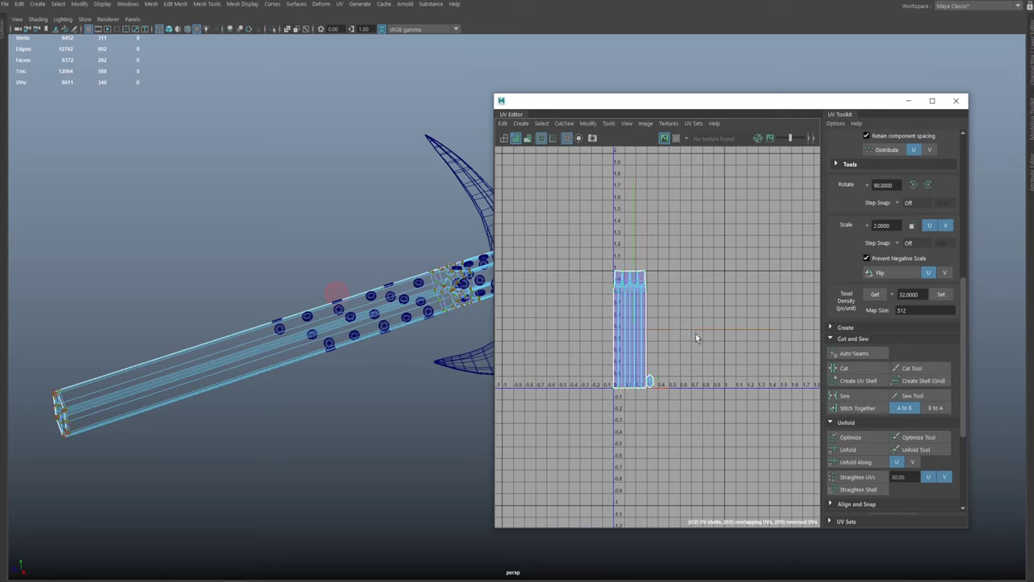
key(ctrl+z)
drag(672, 331, 785, 340)
Step: Select all the axe objects to show every shell together, and reposition the UV Editor clear of the axe
alt+middle_drag(382, 259, 259, 286)
right_drag(399, 289, 450, 270)
drag(446, 97, 173, 426)
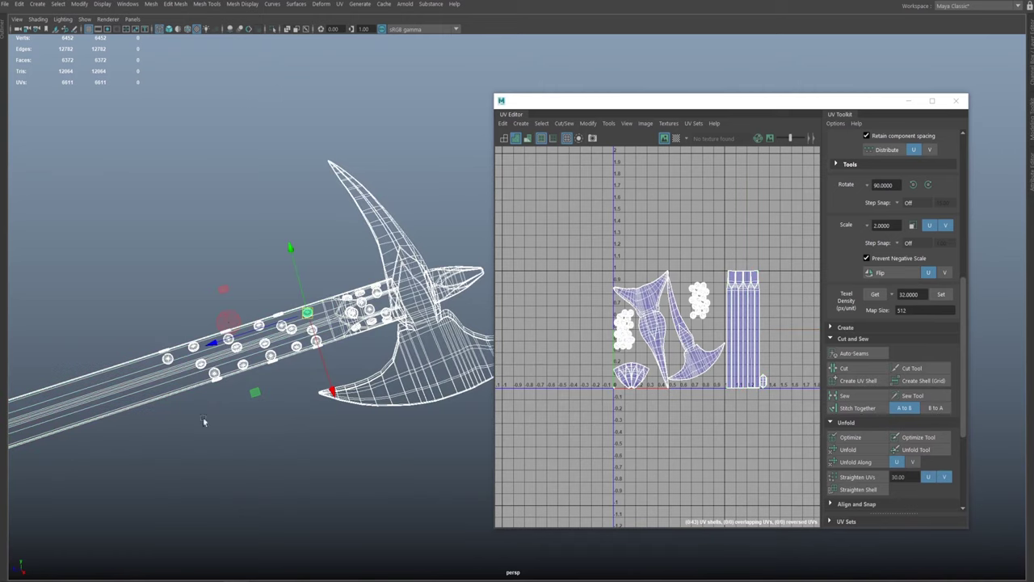
drag(494, 339, 68, 465)
drag(400, 101, 446, 81)
drag(112, 197, 524, 202)
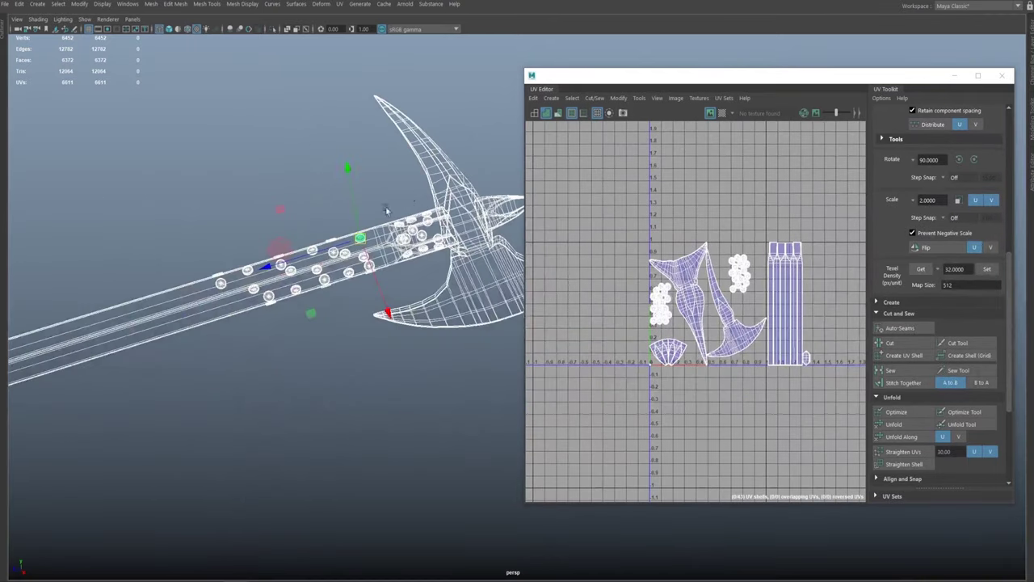
Step: Examine the complete shell arrangement across the two tiles alongside the wireframe axe model
alt+right_drag(386, 211, 427, 272)
alt+drag(426, 272, 434, 294)
alt+middle_drag(710, 231, 683, 237)
alt+right_drag(684, 237, 686, 265)
alt+middle_drag(686, 265, 650, 242)
alt+right_drag(710, 332, 665, 297)
alt+middle_drag(665, 296, 705, 306)
alt+right_drag(307, 239, 244, 220)
alt+middle_drag(299, 154, 253, 220)
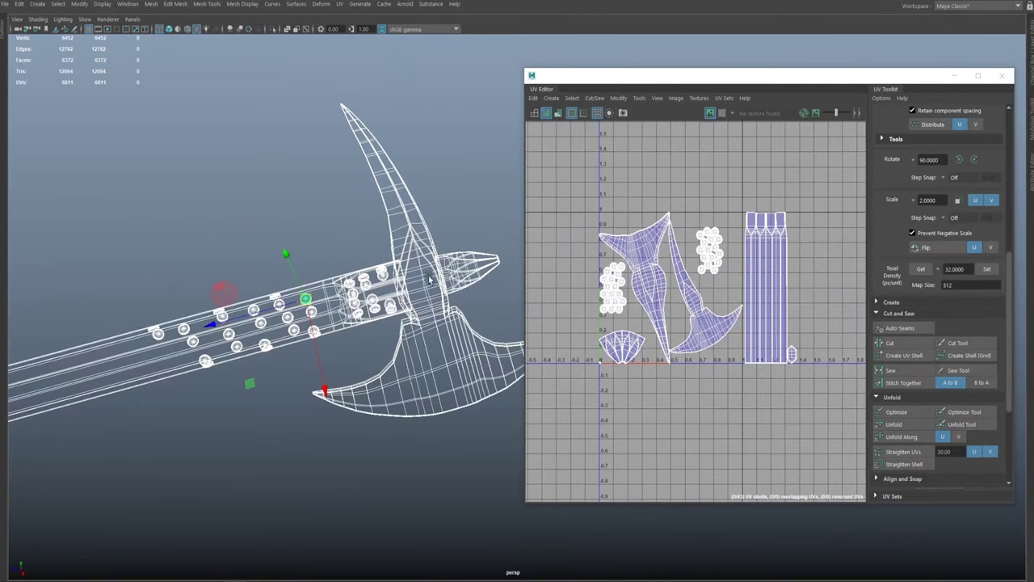
Step: Clear the selection and reselect the axe head, spike, handle and all rivets as objects
click(485, 185)
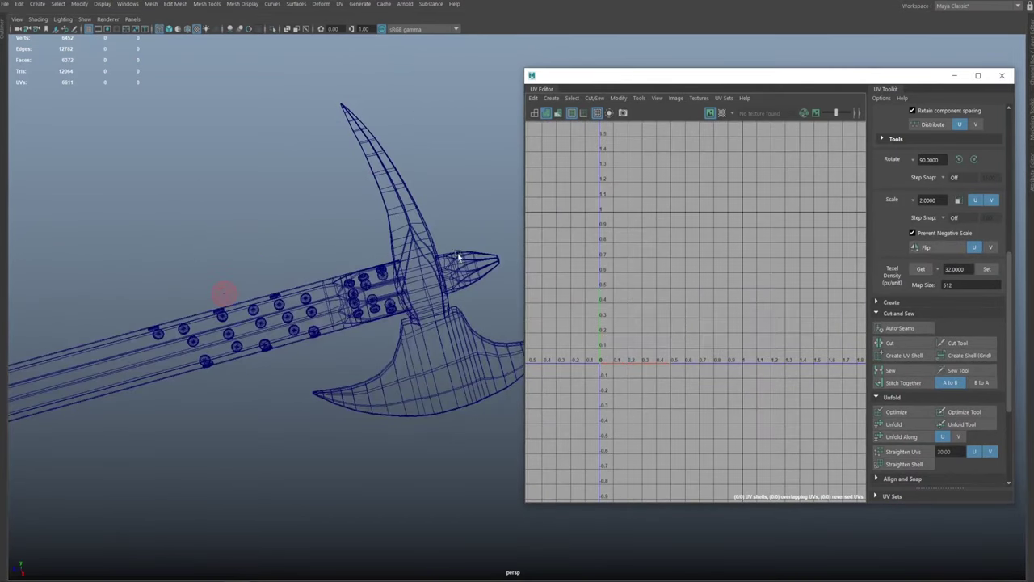
right_drag(458, 270, 455, 229)
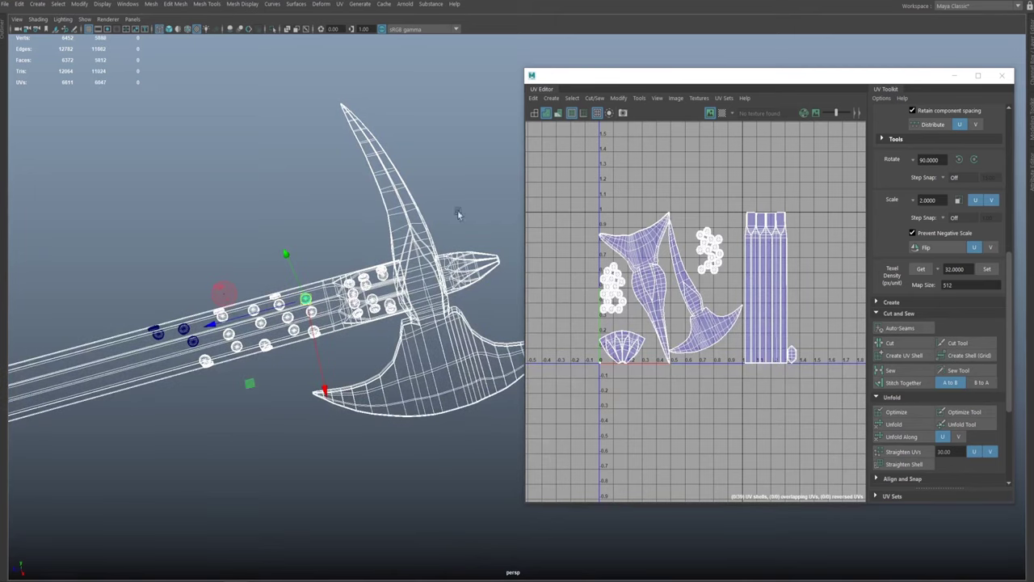
drag(492, 158, 43, 478)
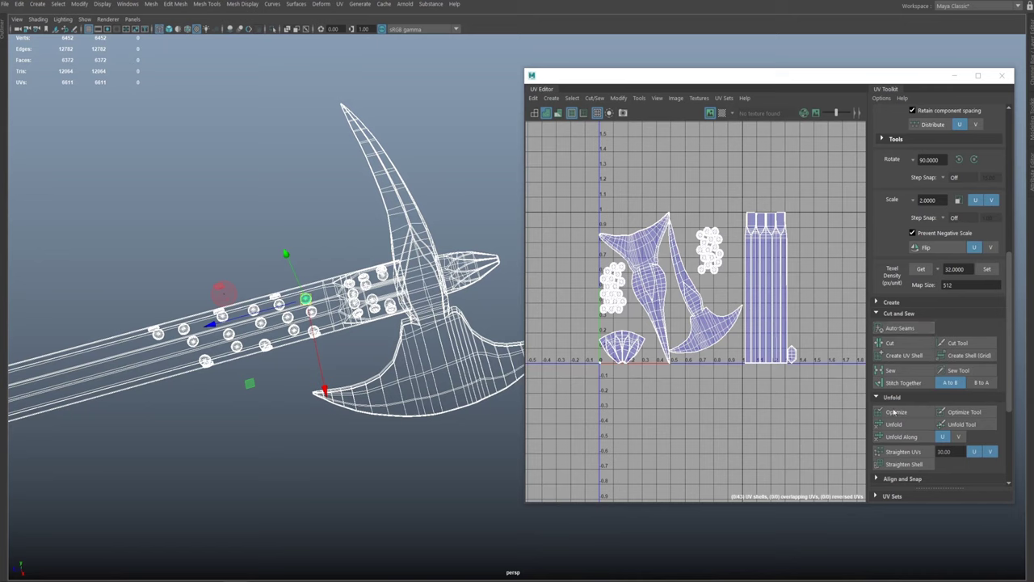
Step: Lay out all the axe's UV shells together inside the 0 to 1 tile, and select UVs across the head, spike and rivet shells
click(1007, 383)
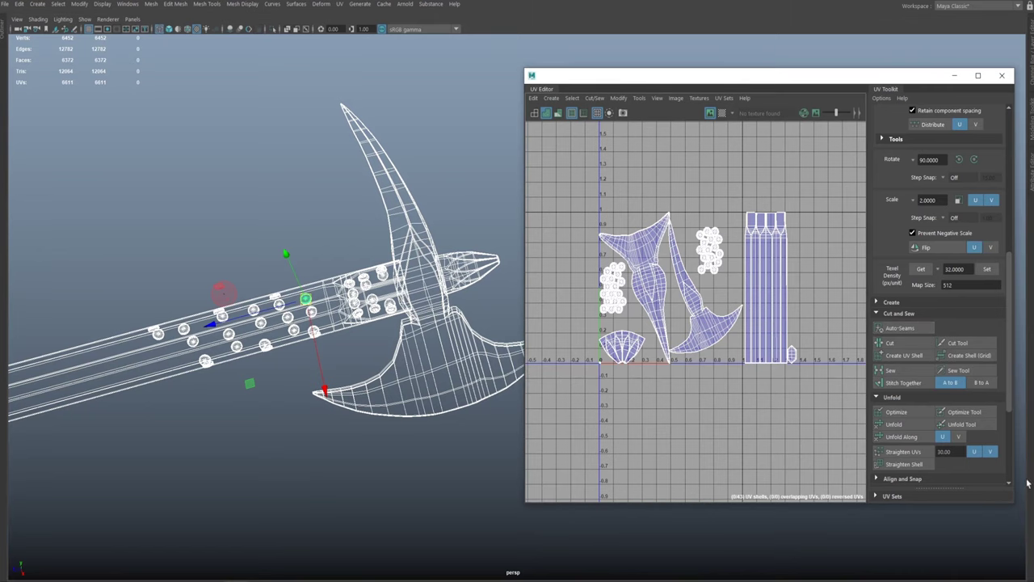
scroll(1010, 401, down, 5)
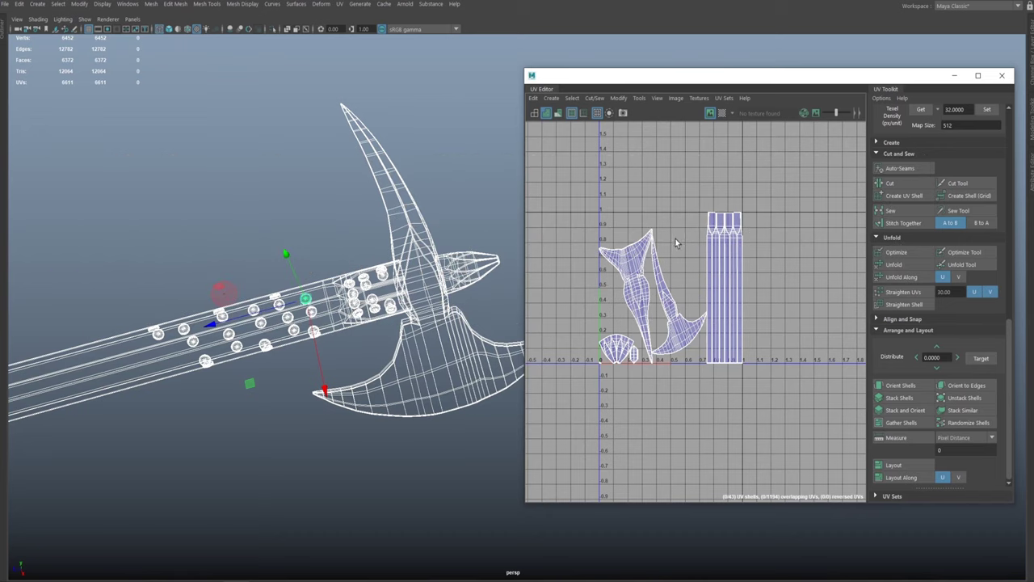
drag(649, 246, 541, 384)
right_drag(610, 291, 657, 288)
drag(580, 218, 692, 300)
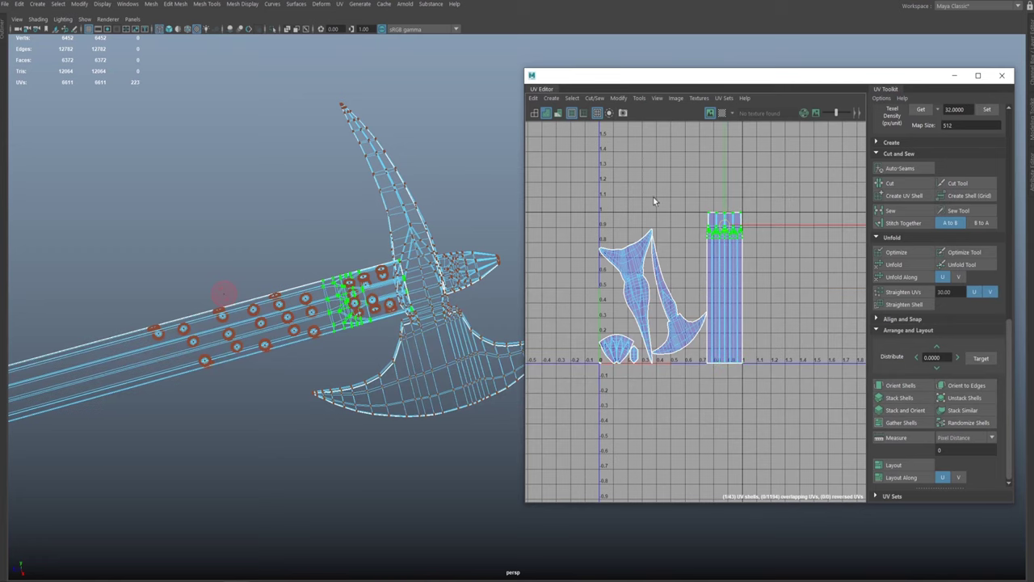
drag(604, 342, 584, 445)
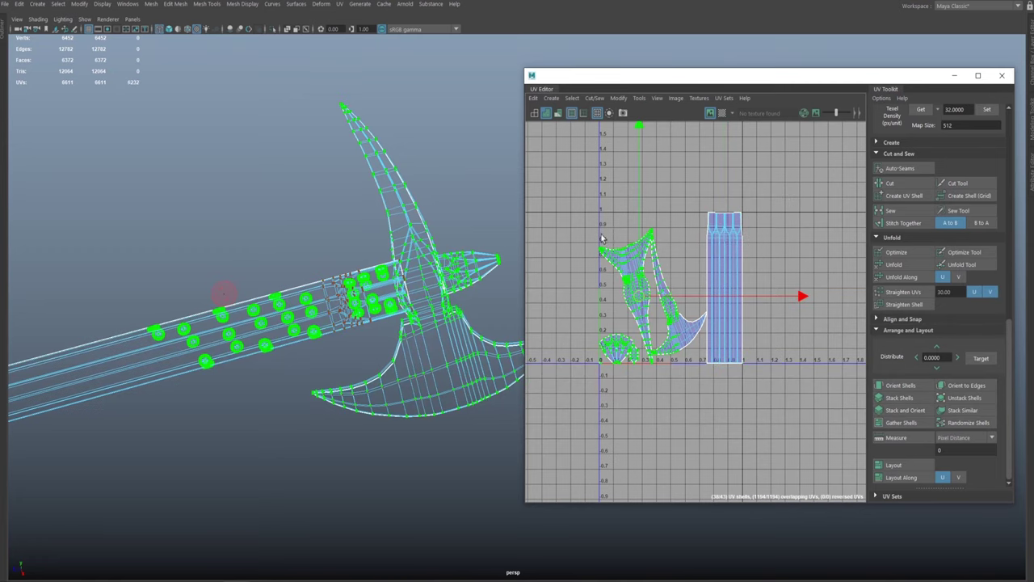
scroll(683, 325, up, 3)
alt+middle_drag(451, 271, 402, 311)
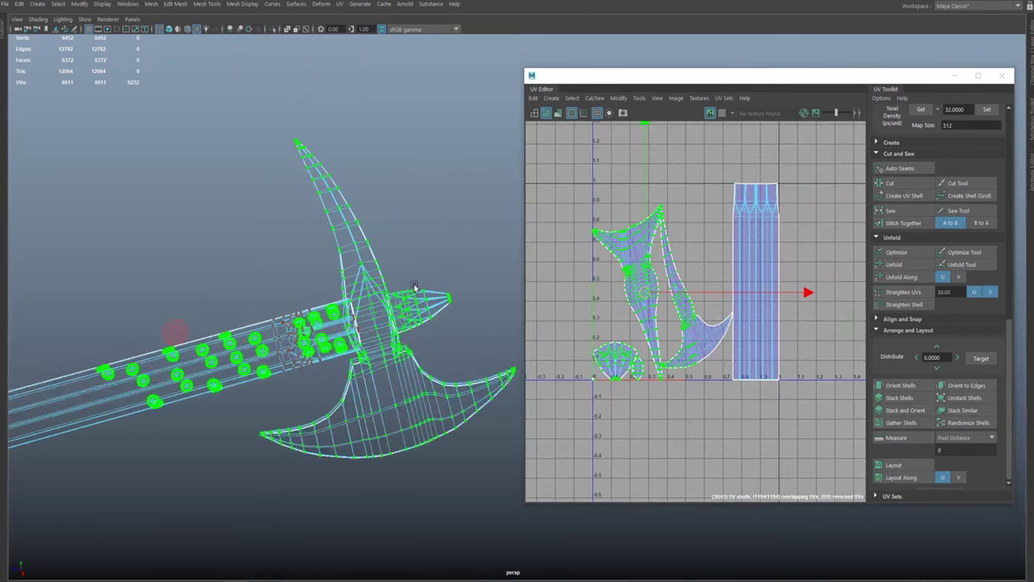
Step: Switch the viewport from wireframe to textured shading
key(6)
mouse_move(418, 284)
alt+mouse_down()
mouse_move(356, 303)
mouse_move(426, 290)
mouse_move(276, 290)
mouse_move(388, 282)
alt+mouse_up()
key(space)
click(272, 255)
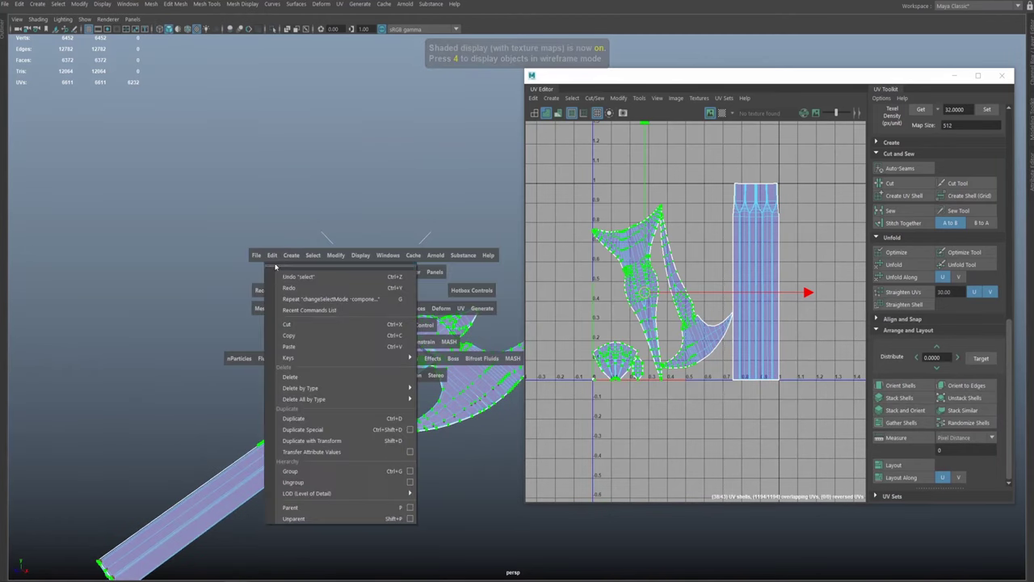
mouse_move(337, 401)
click(270, 146)
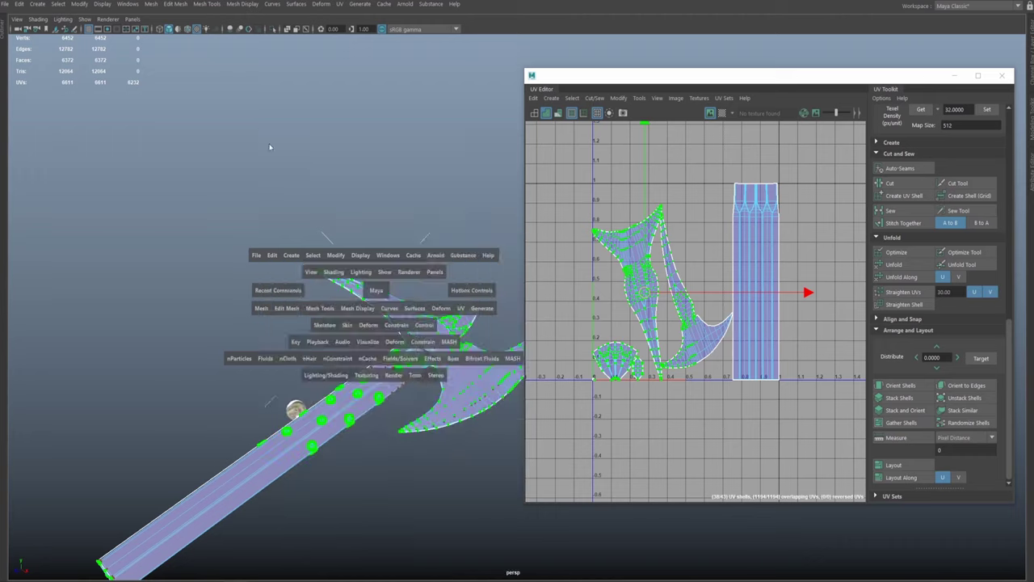
Step: Restore the full interface, and close the UV Editor to show the construction history in the Channel Box
key(ctrl+space)
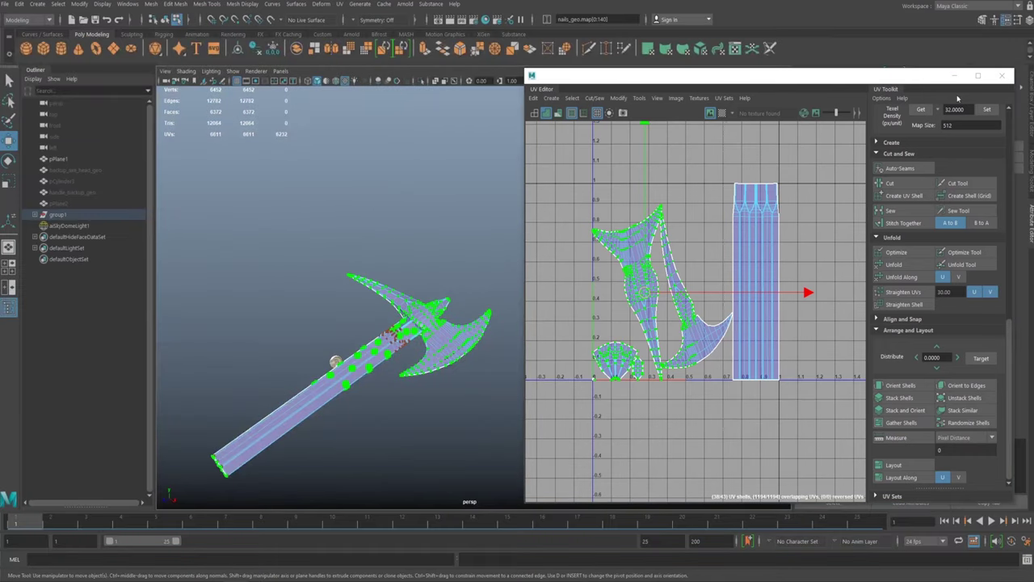
click(1002, 75)
click(1029, 98)
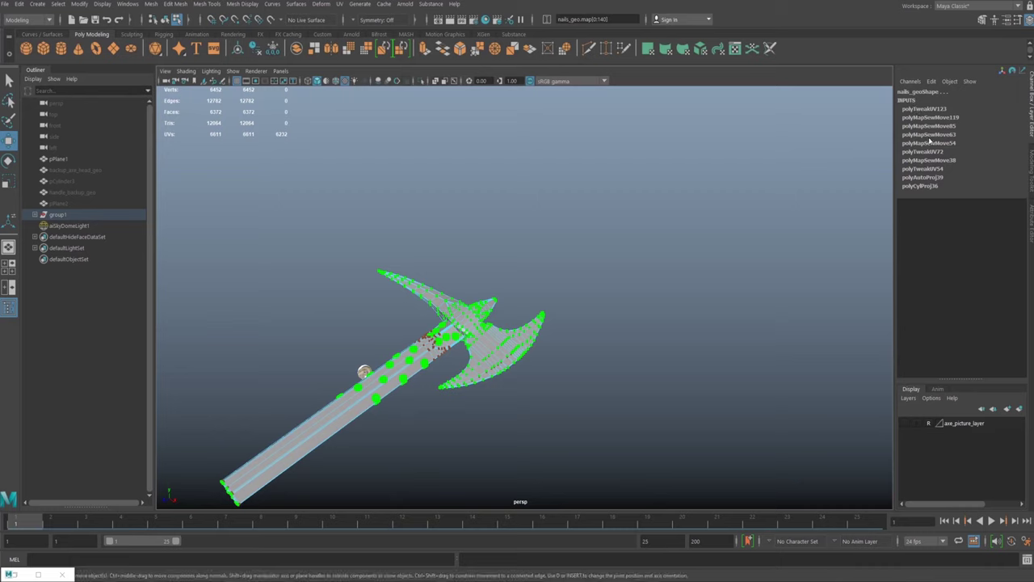
Step: Delete all construction history in the scene
alt+middle_drag(467, 305, 512, 191)
scroll(503, 275, up, 5)
alt+middle_drag(501, 282, 476, 316)
alt+drag(476, 316, 466, 285)
key(space)
click(377, 248)
click(361, 248)
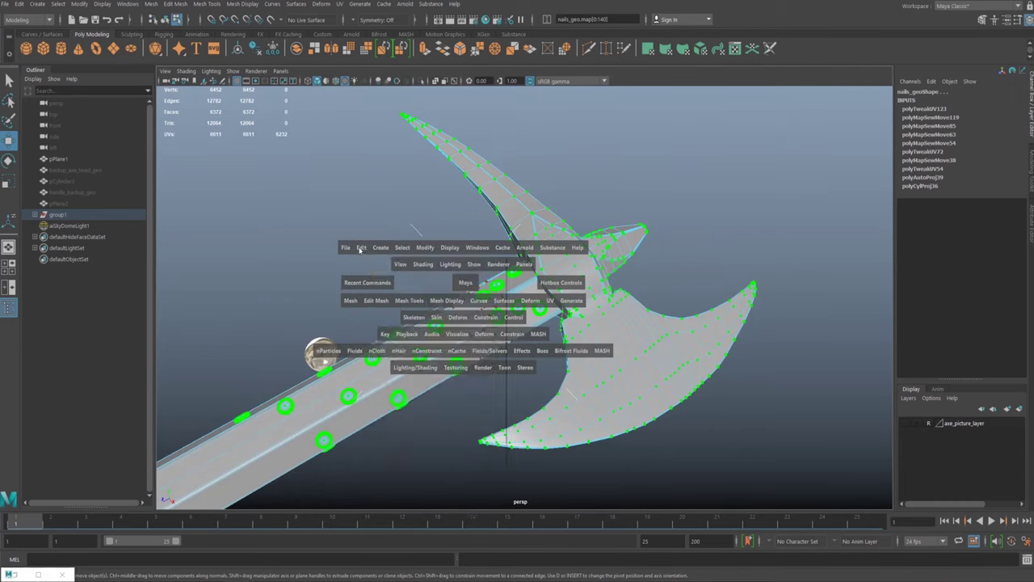
click(361, 248)
mouse_move(397, 393)
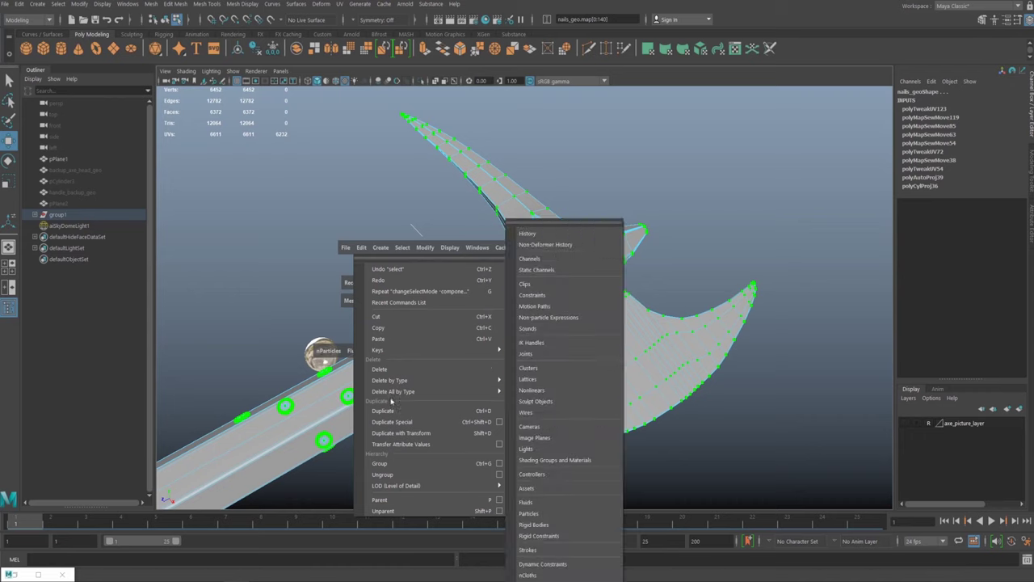
click(546, 233)
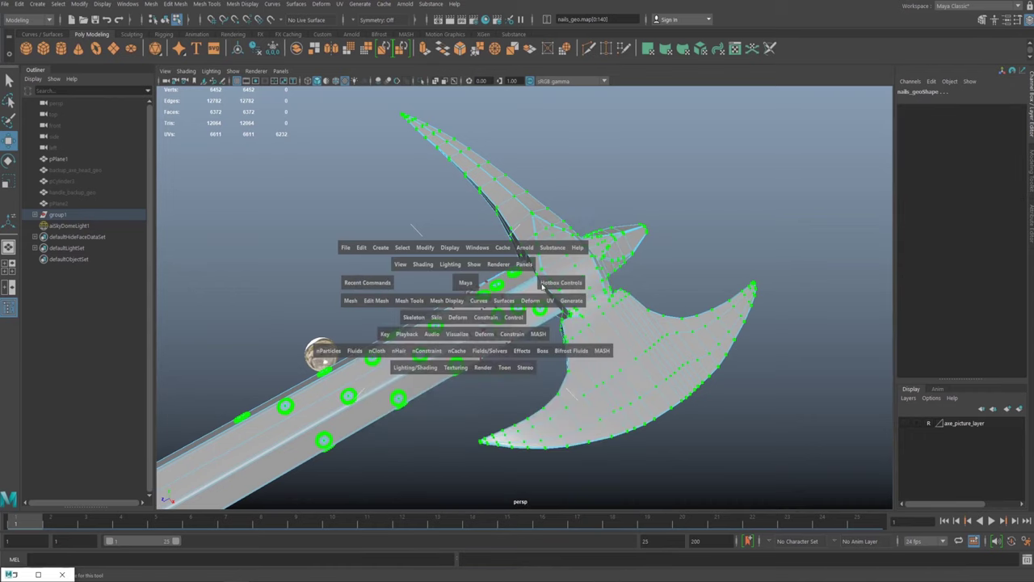
Step: Select the UVs around the axe head, reopen the UV Editor and display the checker map on the model
alt+right_drag(550, 328, 453, 293)
drag(589, 230, 479, 322)
key(space)
click(508, 391)
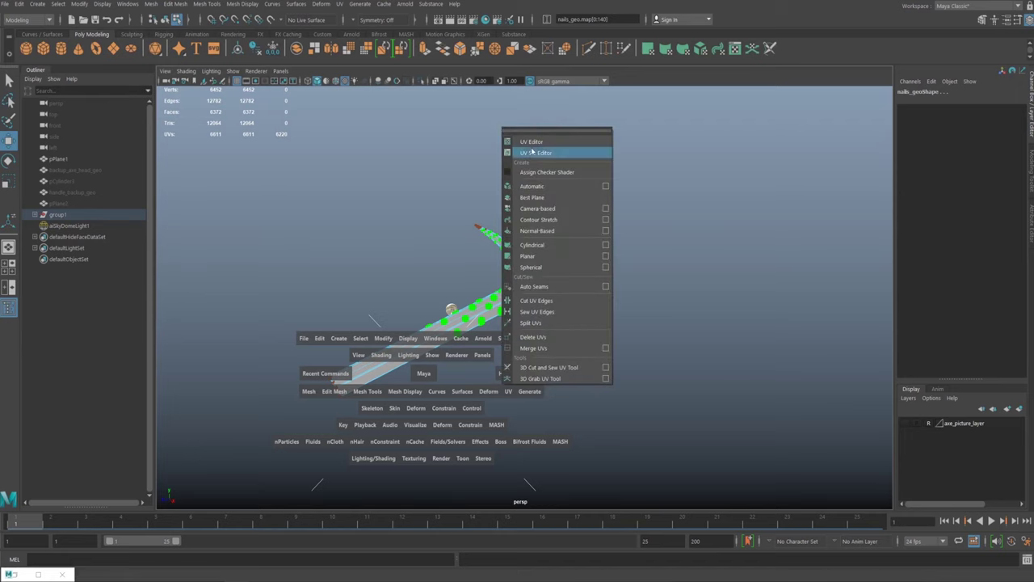
click(531, 141)
click(723, 113)
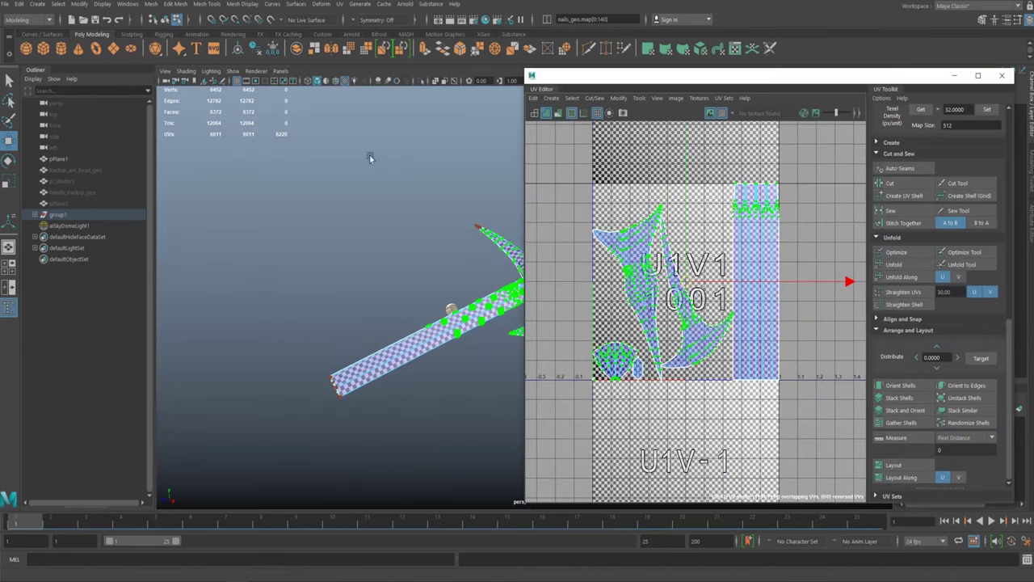
Step: Clear the selection, minimise the UV Editor and examine the checker pattern across the axe head, spike and handle
alt+middle_drag(400, 236, 350, 224)
alt+right_drag(349, 223, 396, 217)
alt+drag(341, 205, 300, 224)
click(299, 224)
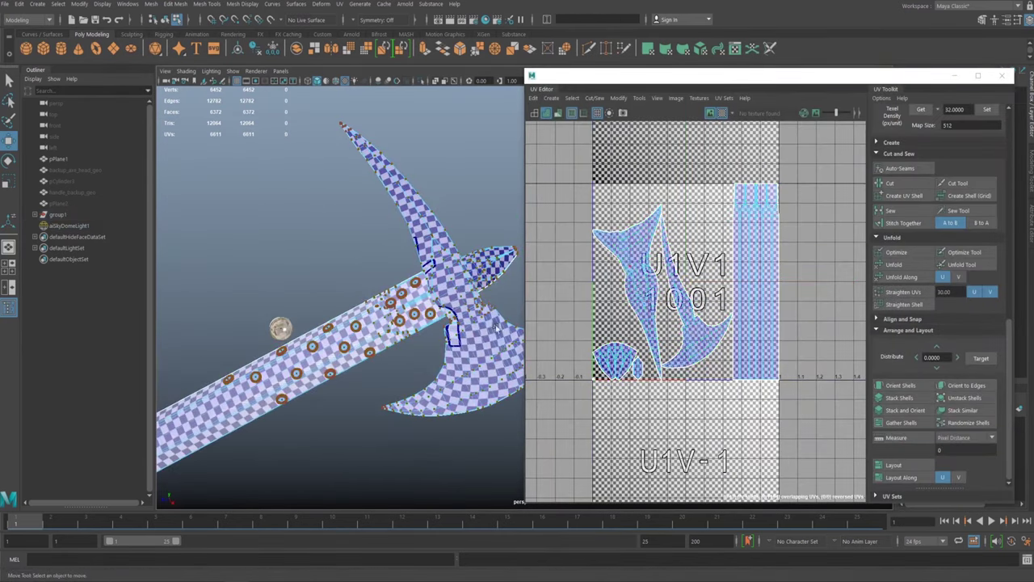
click(955, 76)
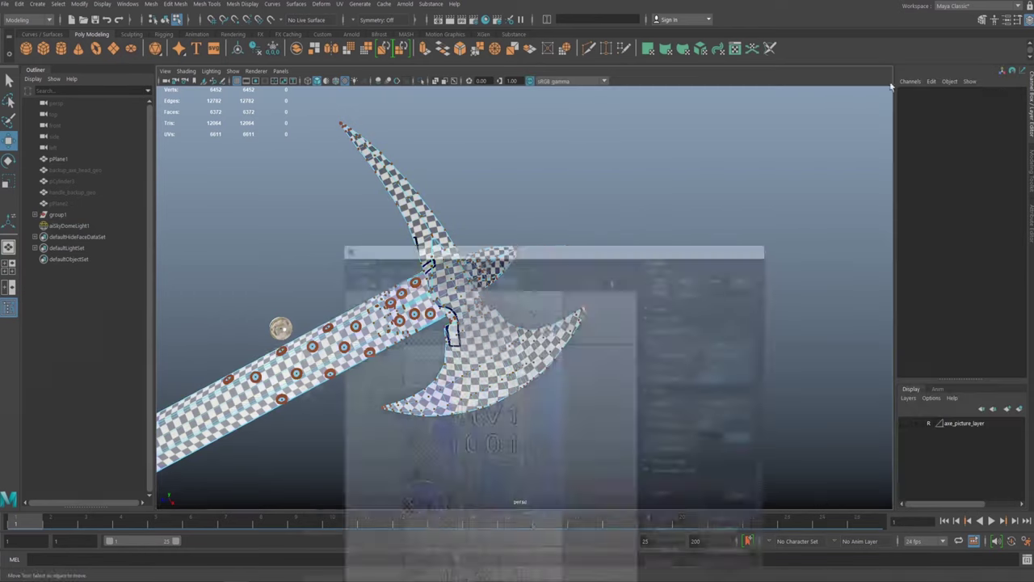
alt+middle_drag(393, 270, 562, 220)
alt+drag(563, 220, 557, 307)
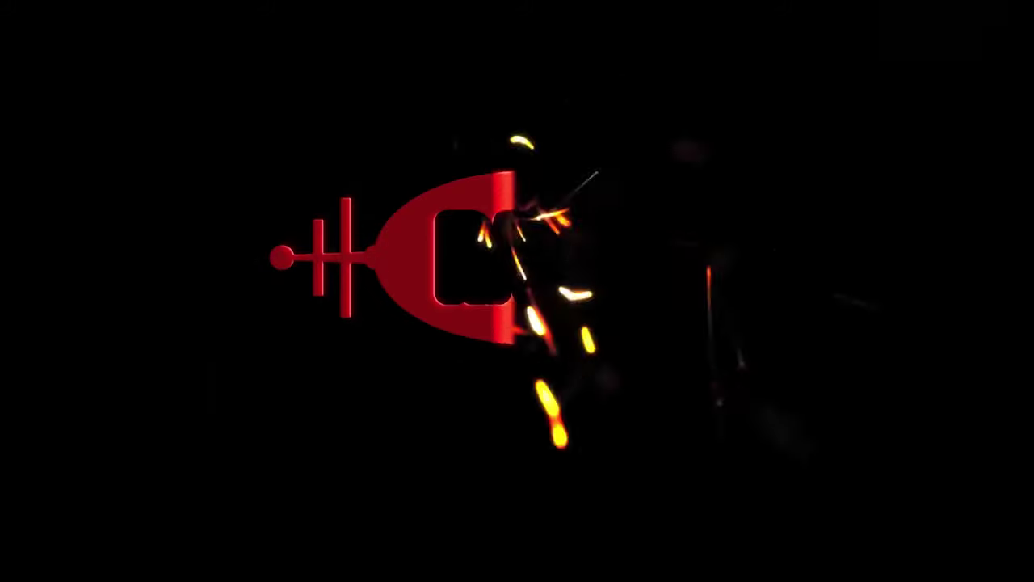